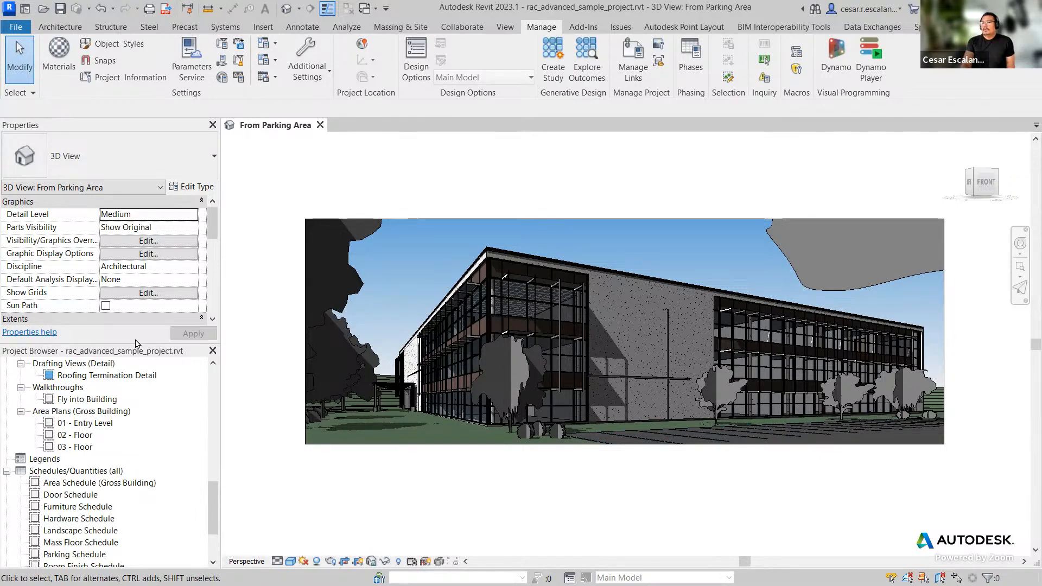
Step: Enlarge the Project Browser panel and scroll it back to the top of the Views list
left_click_drag(139, 343, 139, 310)
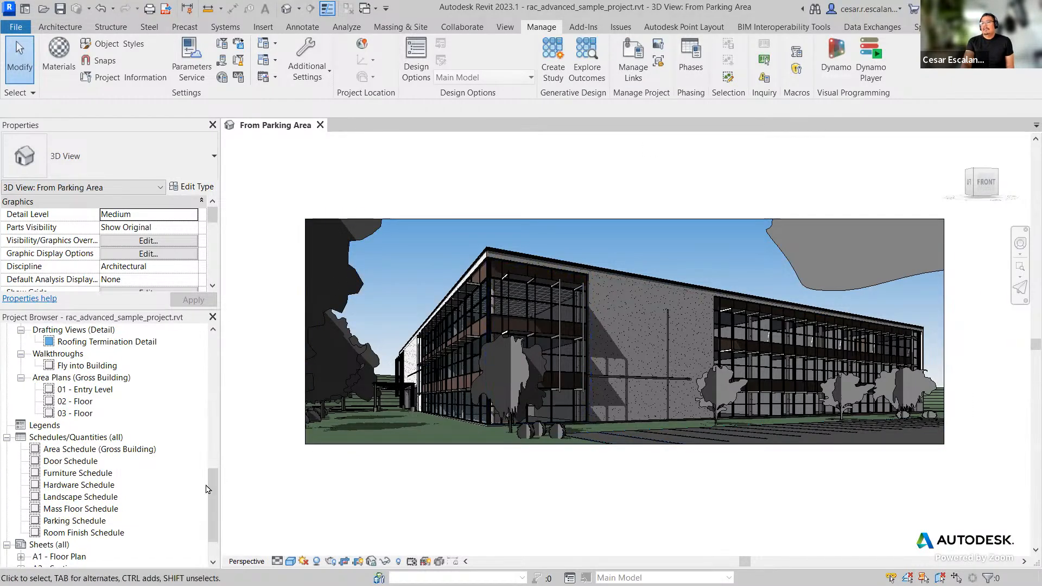
left_click_drag(216, 498, 222, 353)
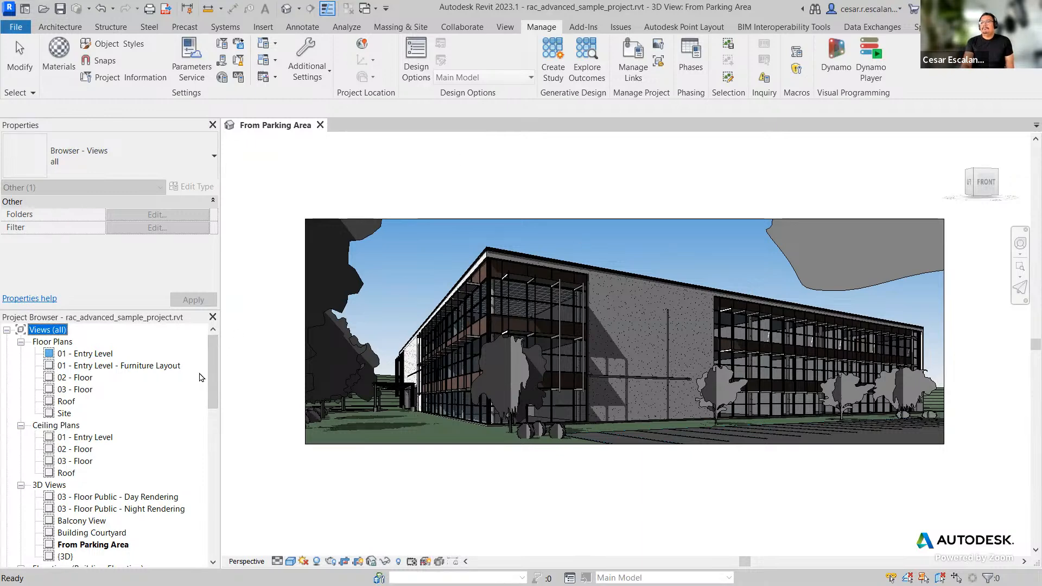
left_click(332, 166)
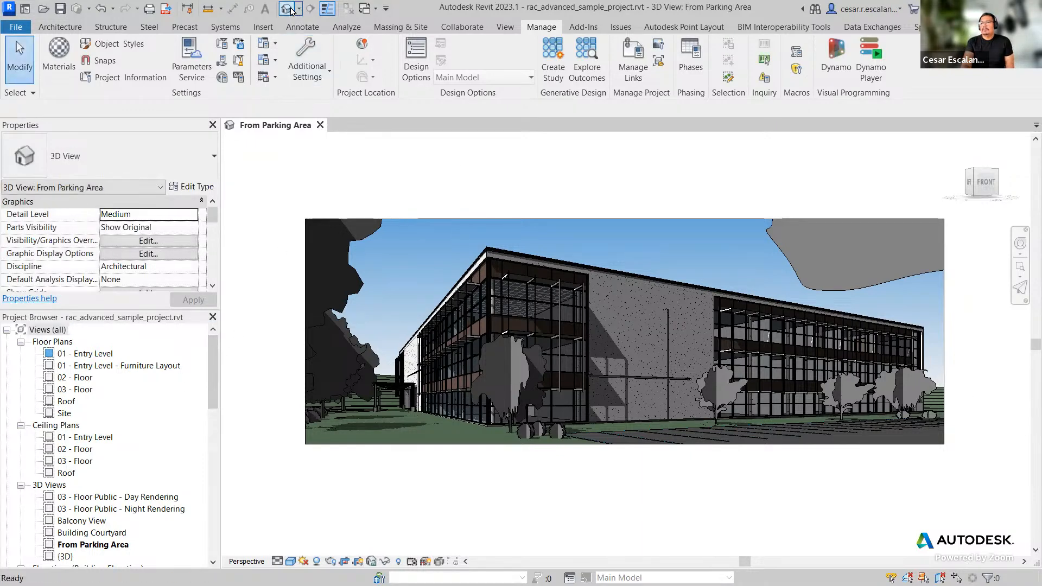
Step: Open the default 3D view of the model
left_click(291, 10)
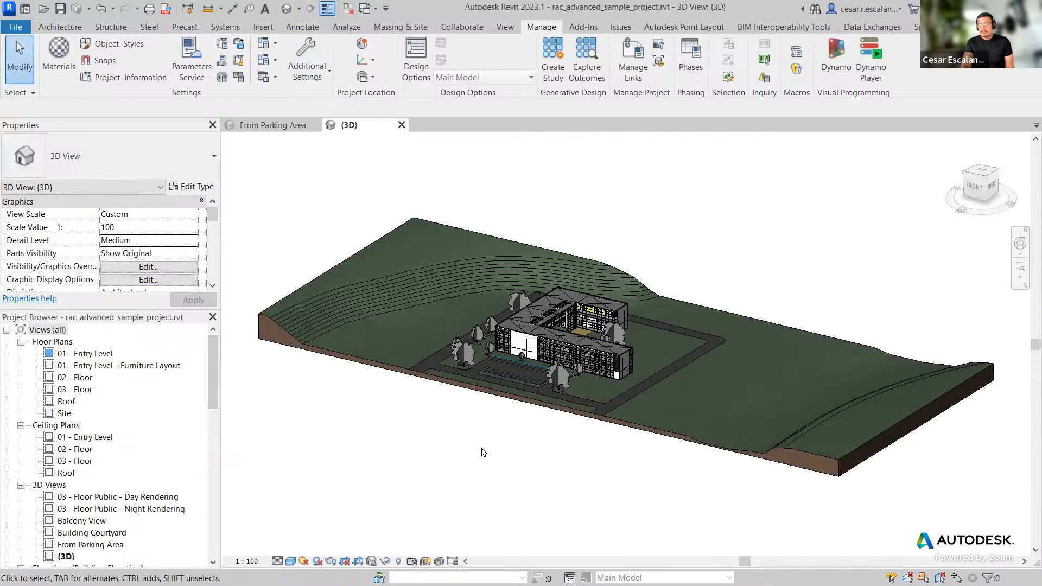
scroll(429, 428, "up", 3)
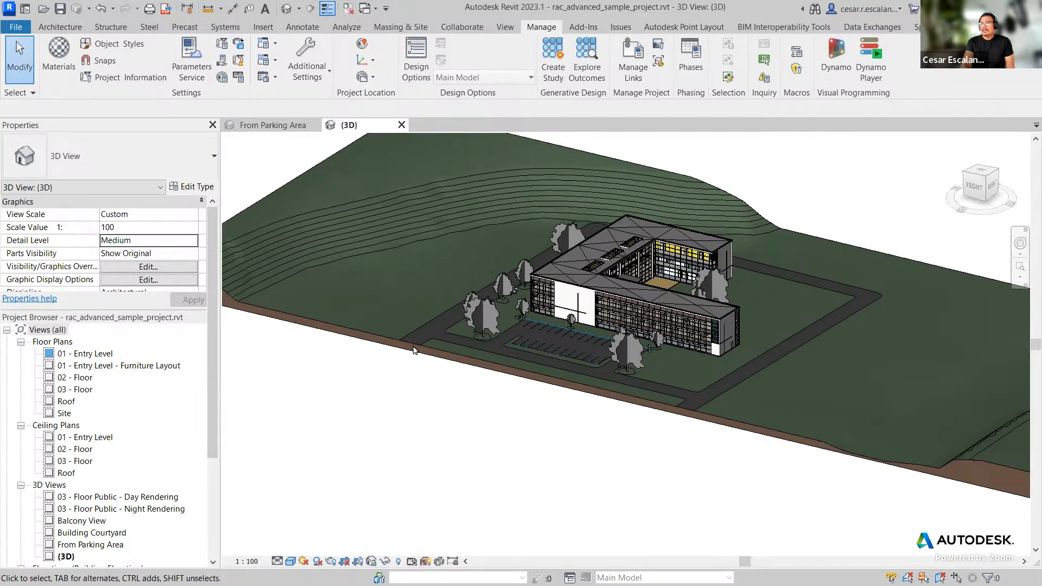
Step: Undock the Project Browser into a floating window over the 3D view and return its list to the top
left_click_drag(414, 346, 598, 69)
scroll(601, 245, "down", 1)
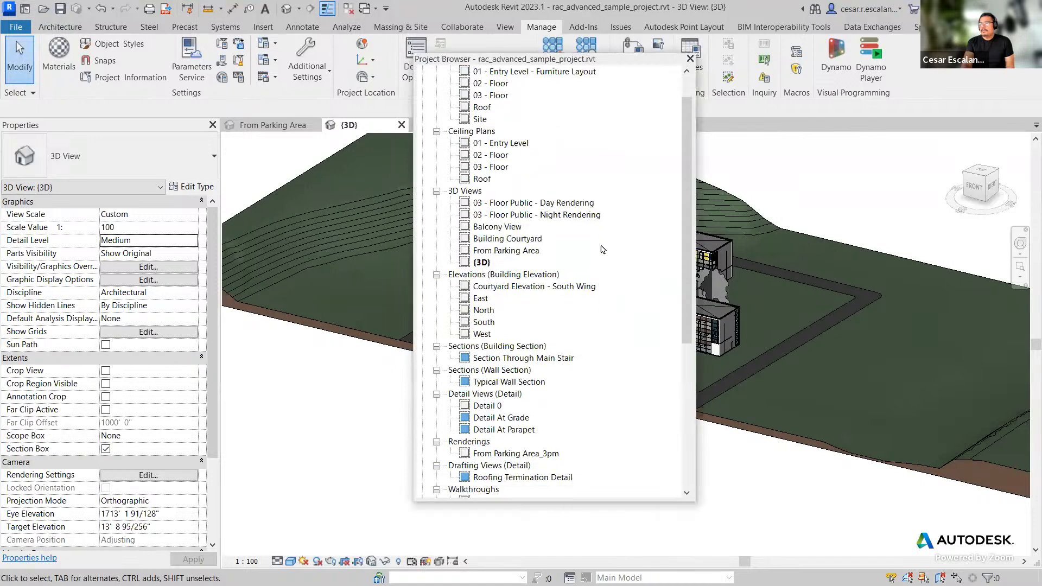
scroll(601, 249, "down", 6)
scroll(601, 249, "down", 1)
left_click_drag(688, 347, 699, 116)
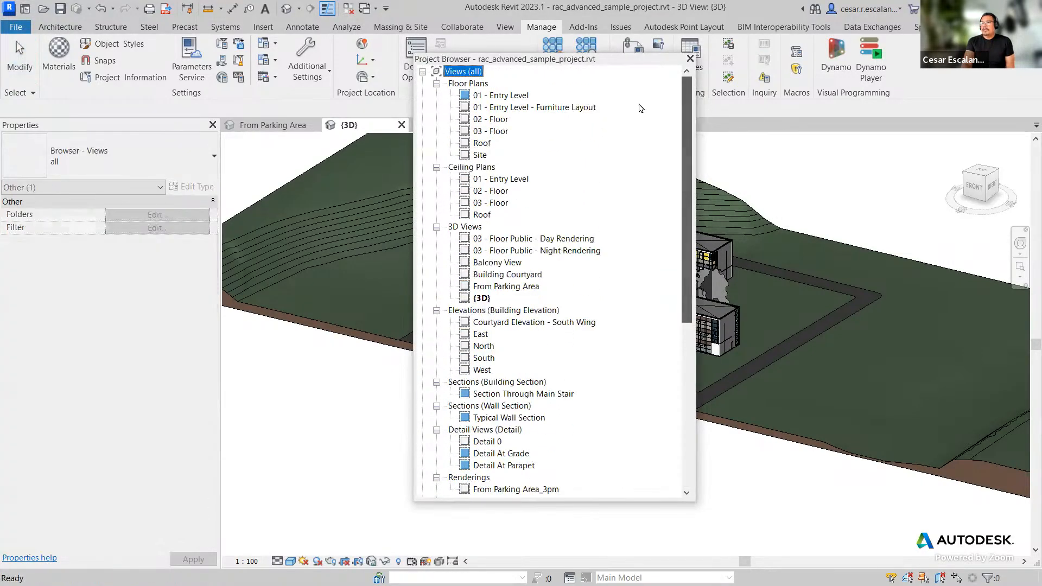
Step: Collapse the view categories from Floor Plans through Walkthroughs in the Project Browser
left_click(436, 84)
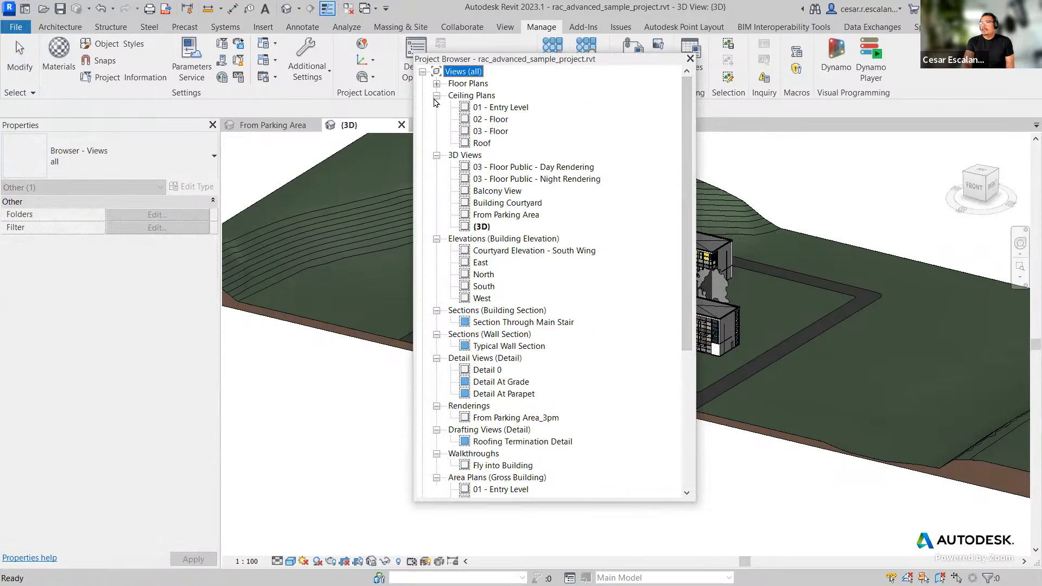
left_click(436, 95)
left_click(436, 107)
left_click(436, 119)
left_click(436, 131)
left_click(436, 143)
left_click(437, 166)
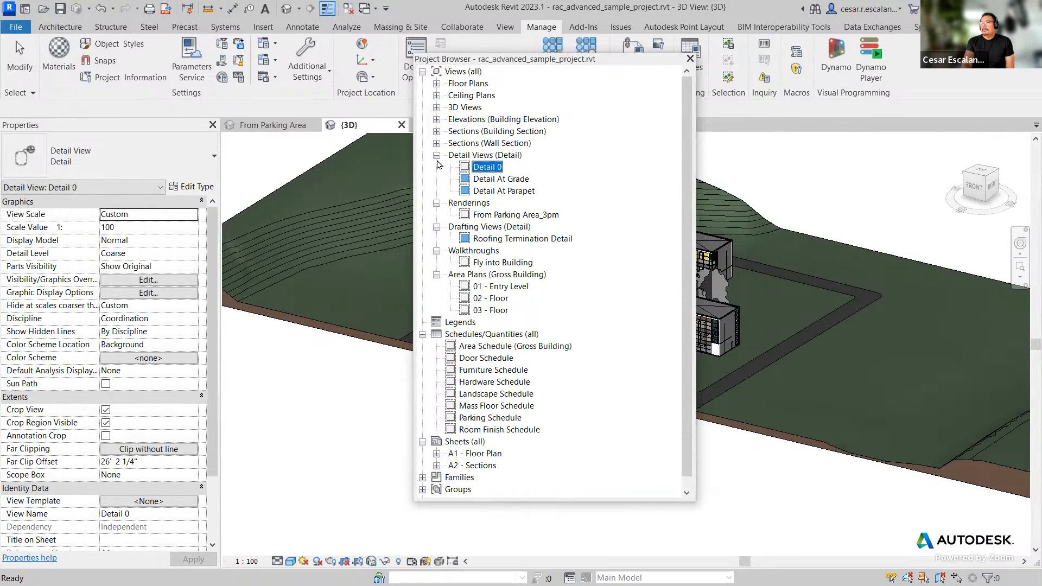
left_click(436, 203)
left_click(437, 155)
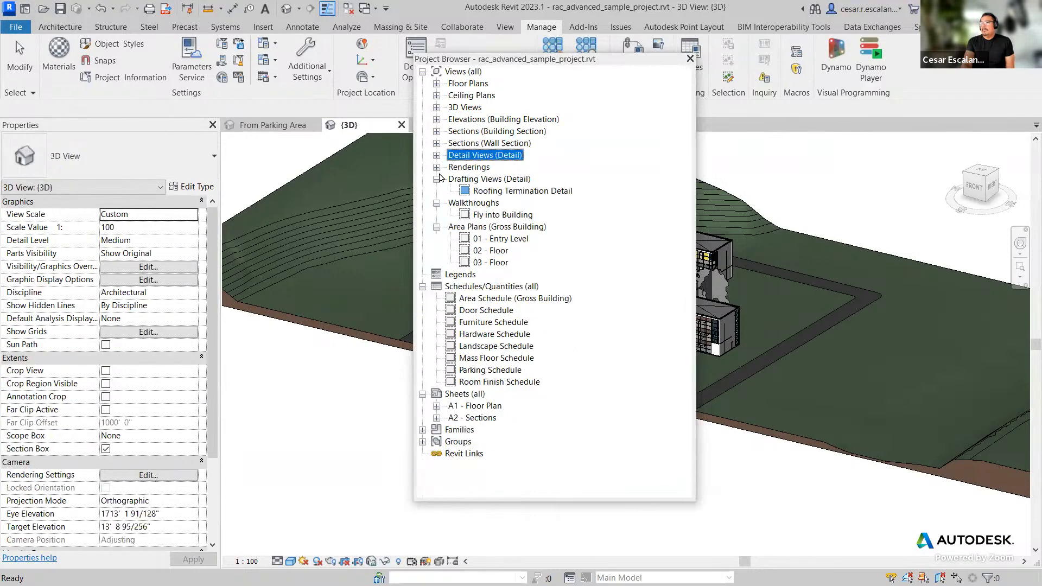
left_click(437, 203)
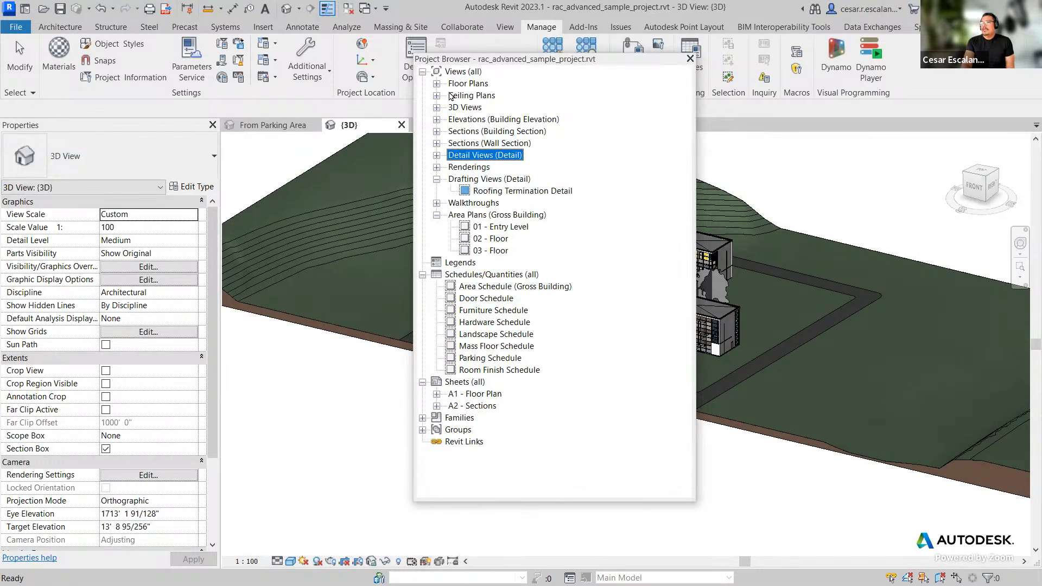
Step: Expand Floor Plans, Detail Views and the A1 - Floor Plan and A2 - Sections sheets in the Project Browser
left_click(436, 83)
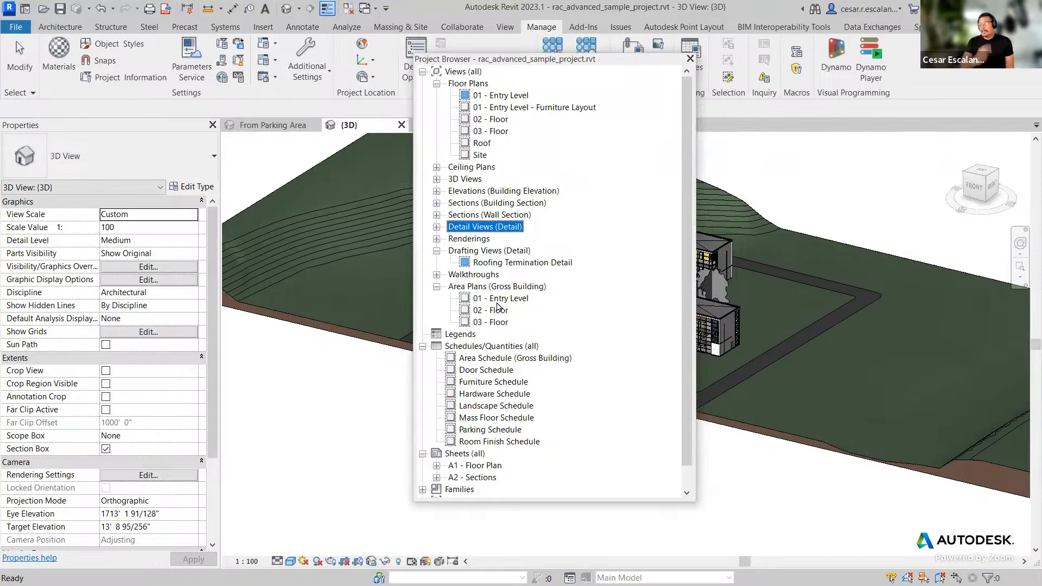
left_click(437, 227)
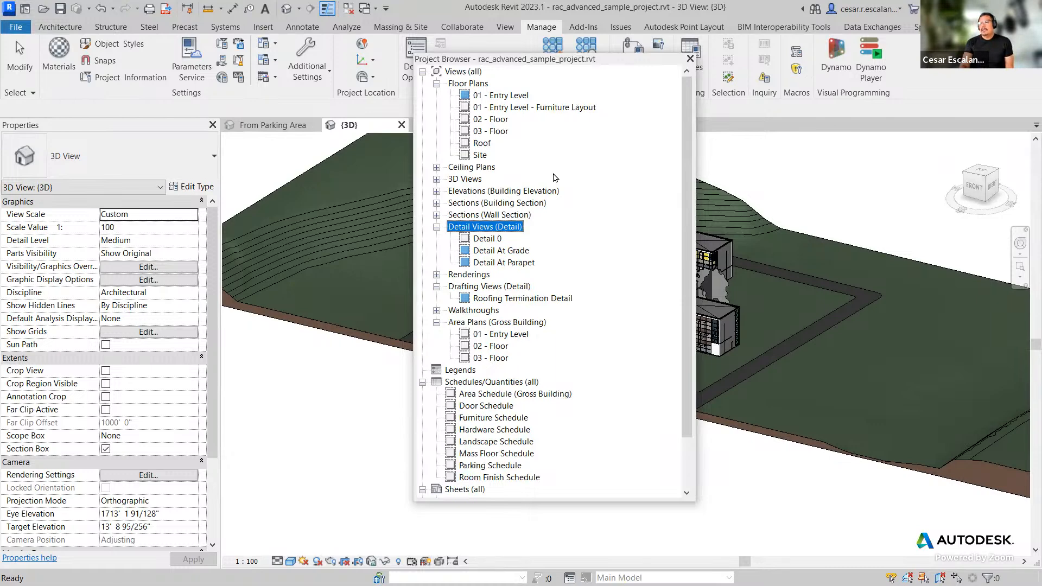
scroll(567, 254, "down", 3)
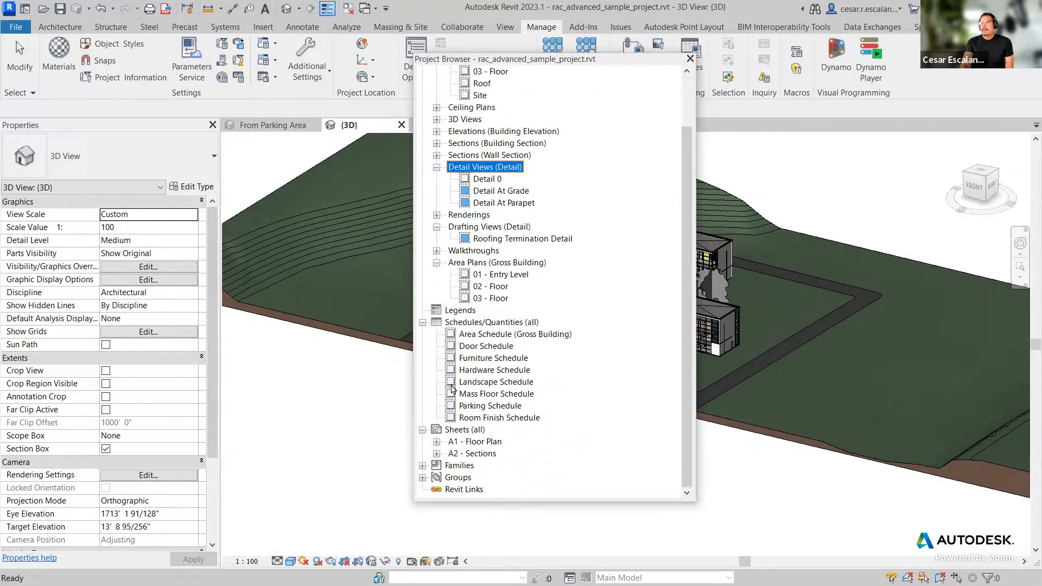
left_click(437, 442)
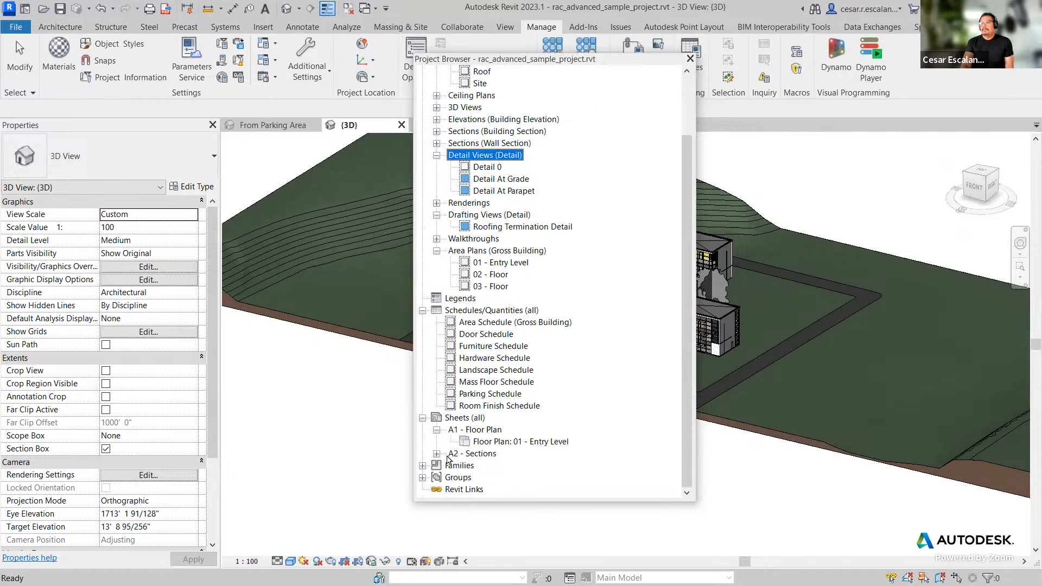
left_click(436, 454)
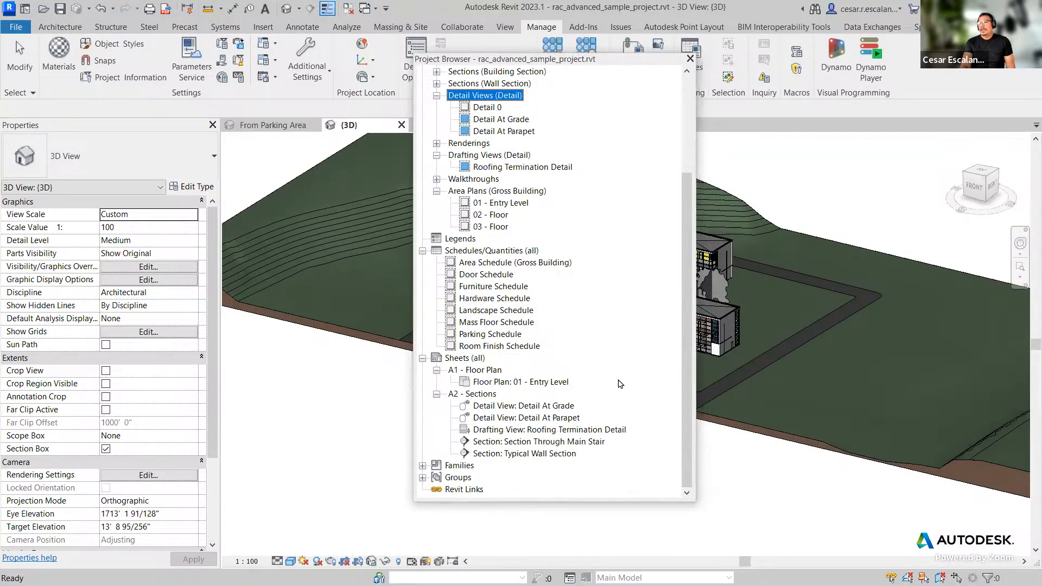
Step: Reposition the floating Project Browser window beside the 3D view
left_click_drag(688, 380, 695, 194)
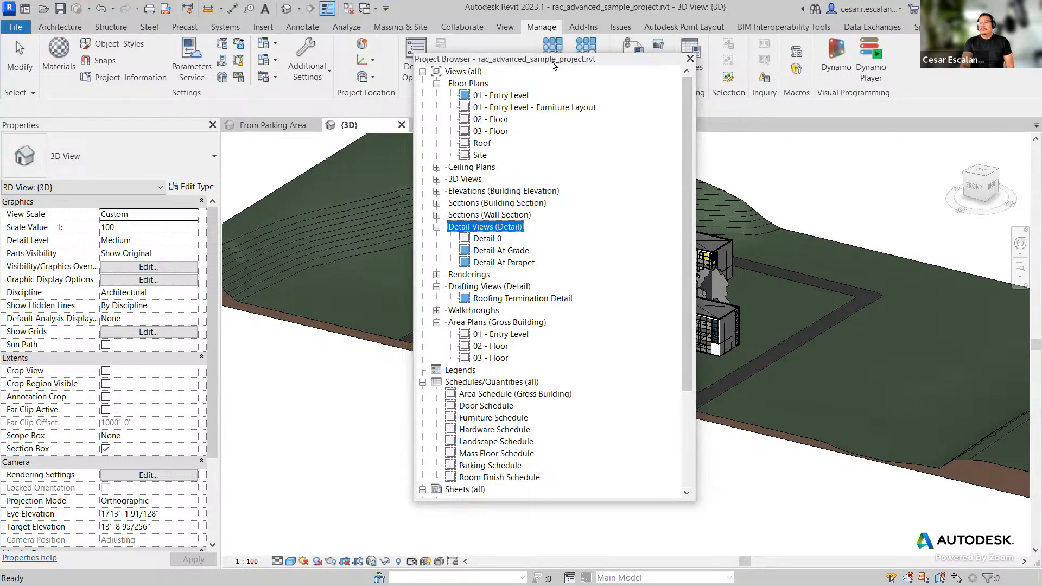
left_click_drag(552, 62, 531, 93)
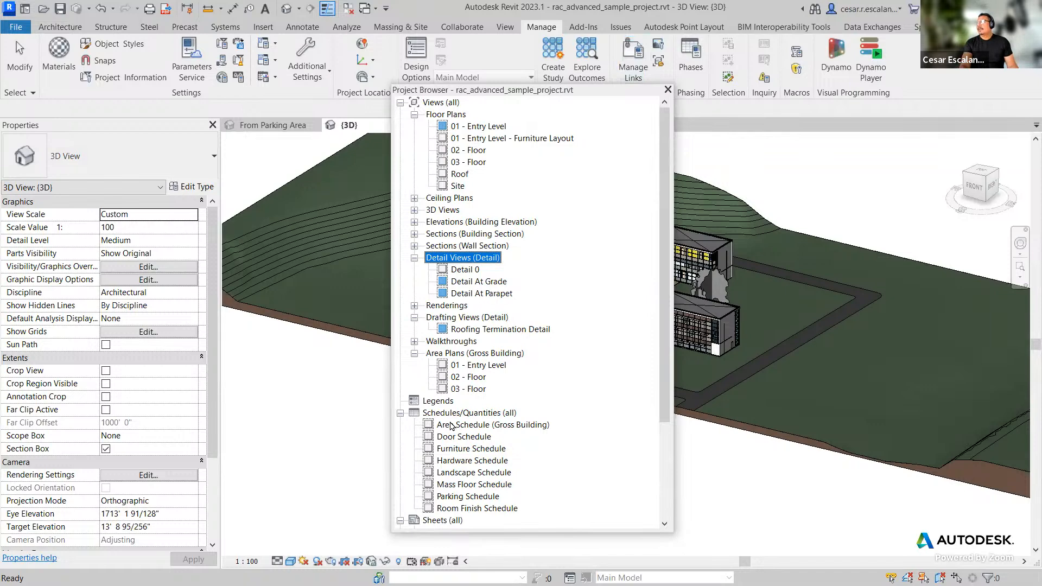
scroll(466, 325, "down", 5)
scroll(496, 176, "up", 2)
scroll(496, 176, "up", 2)
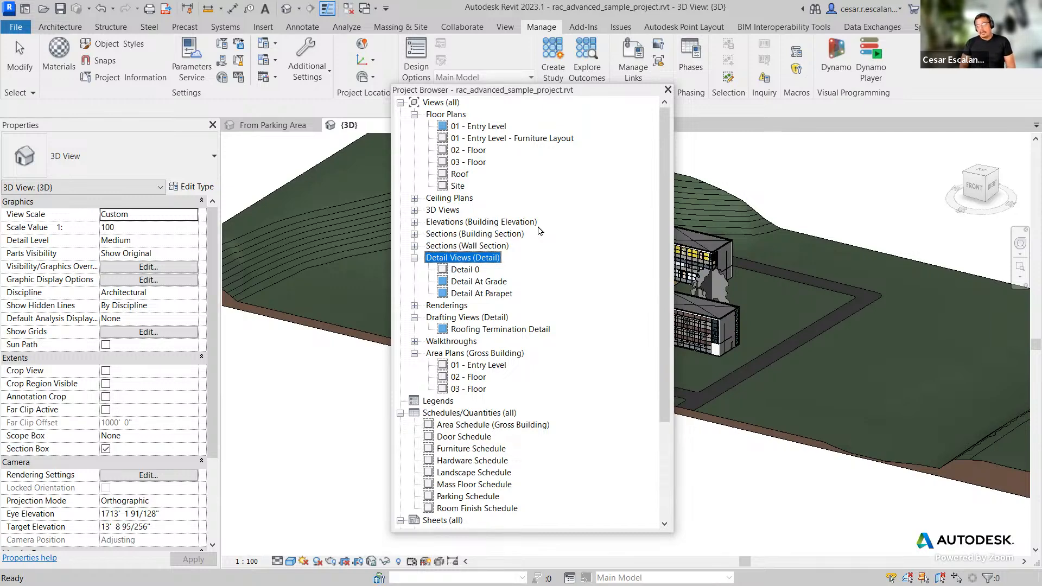
left_click_drag(667, 386, 673, 304)
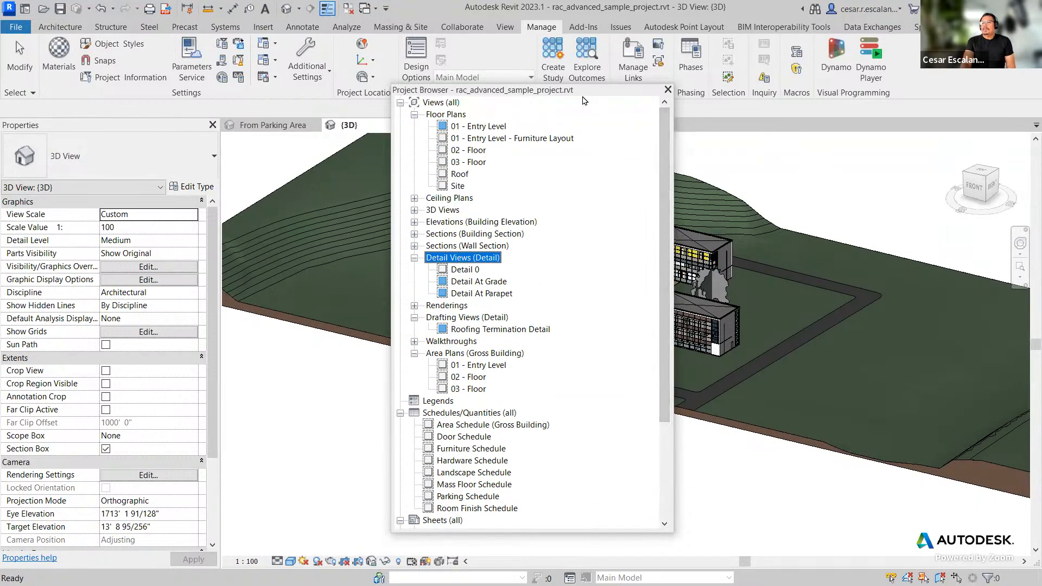
left_click_drag(583, 100, 347, 74)
scroll(328, 361, "down", 2)
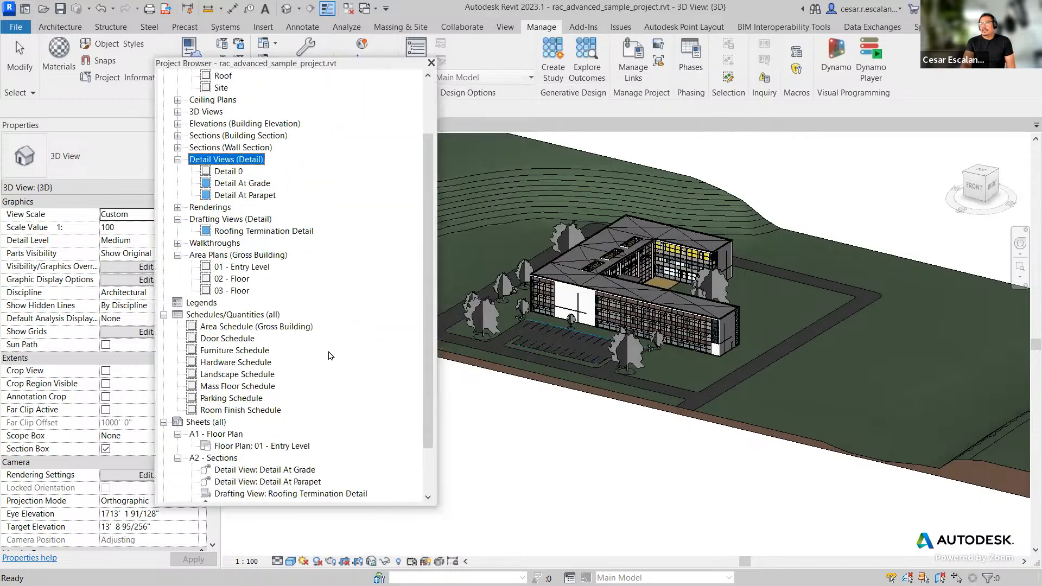
scroll(329, 356, "up", 1)
scroll(328, 356, "up", 1)
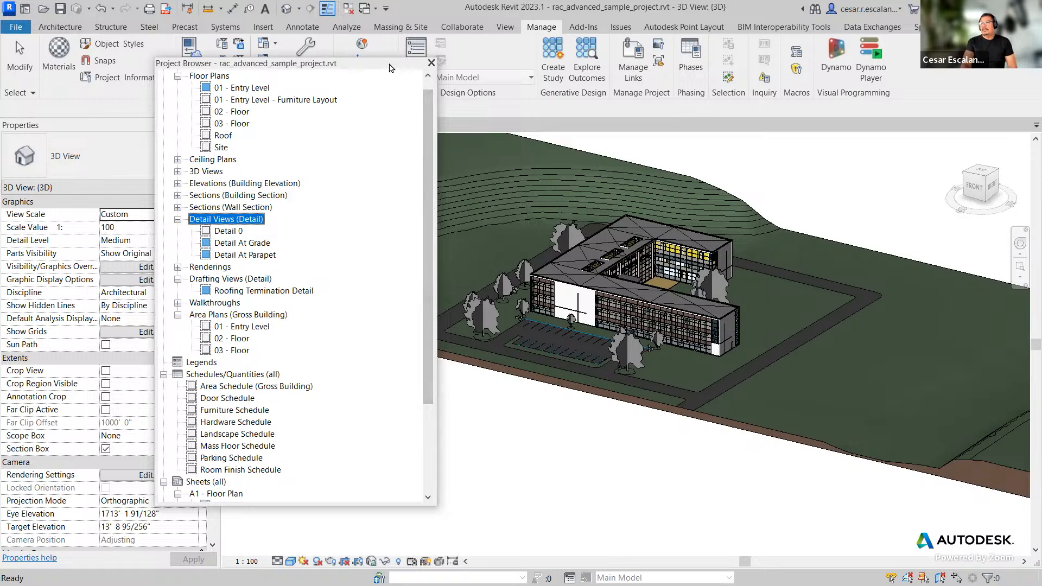
left_click_drag(389, 70, 457, 137)
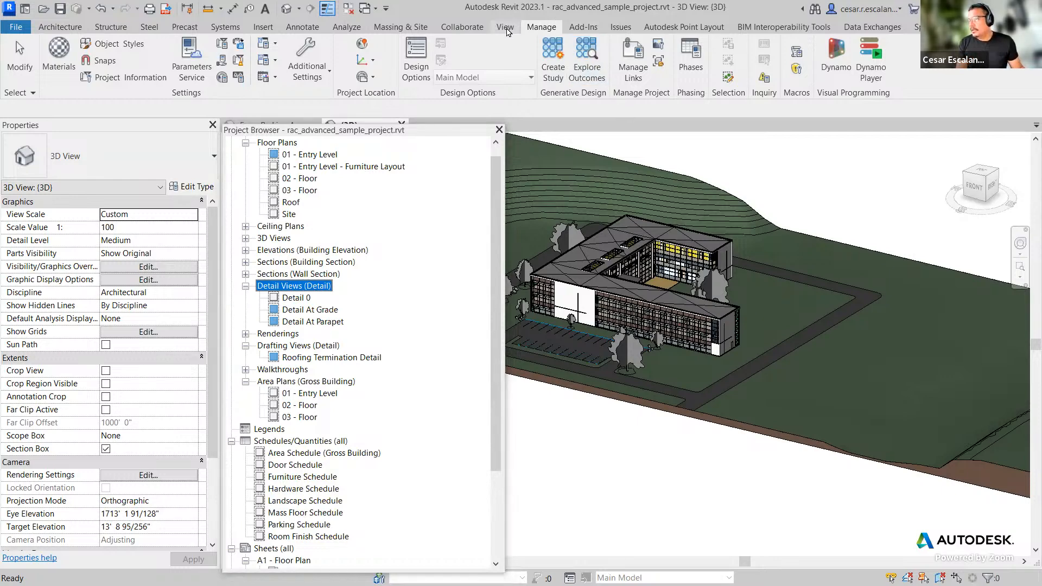
Step: Create a new sheet using the E 34 x 44 Horizontal titleblock
left_click(505, 28)
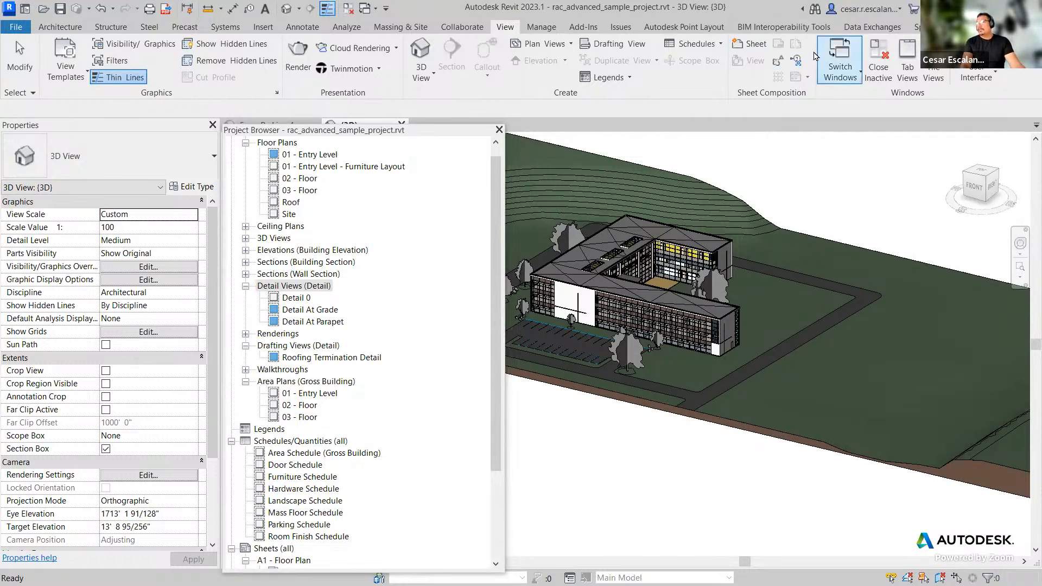
left_click(753, 45)
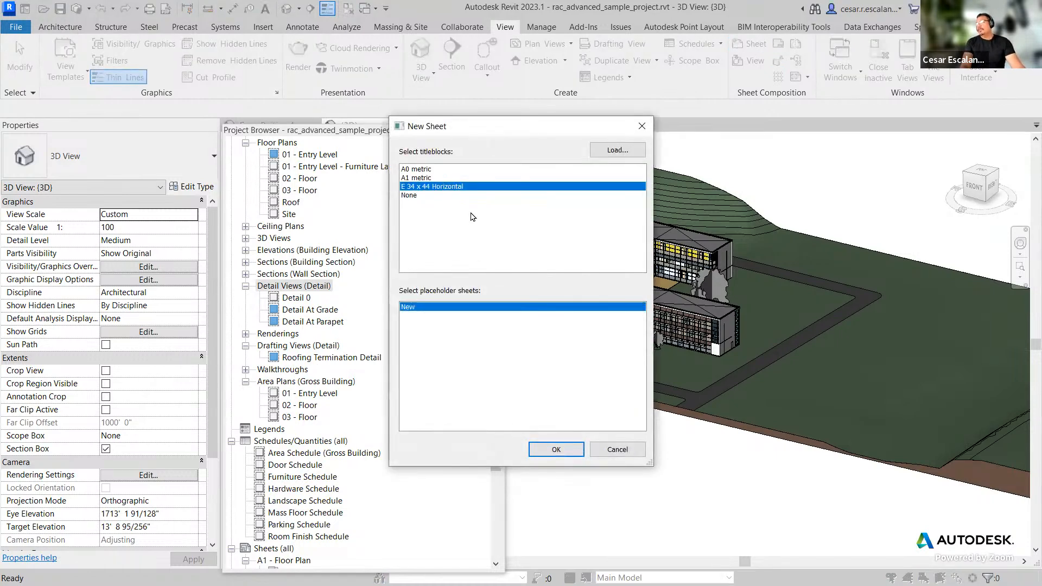
left_click_drag(487, 143, 728, 176)
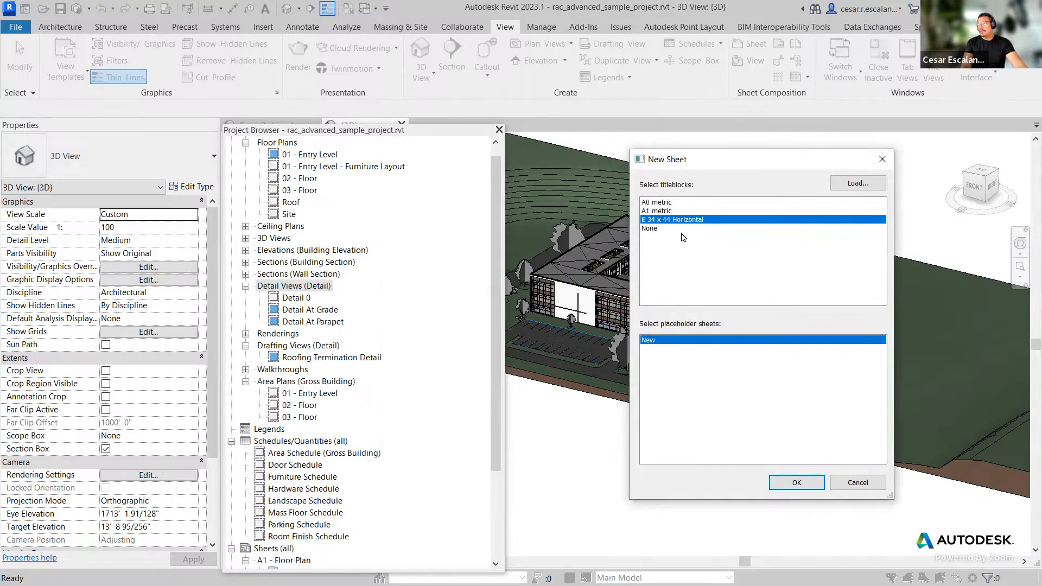
left_click(800, 484)
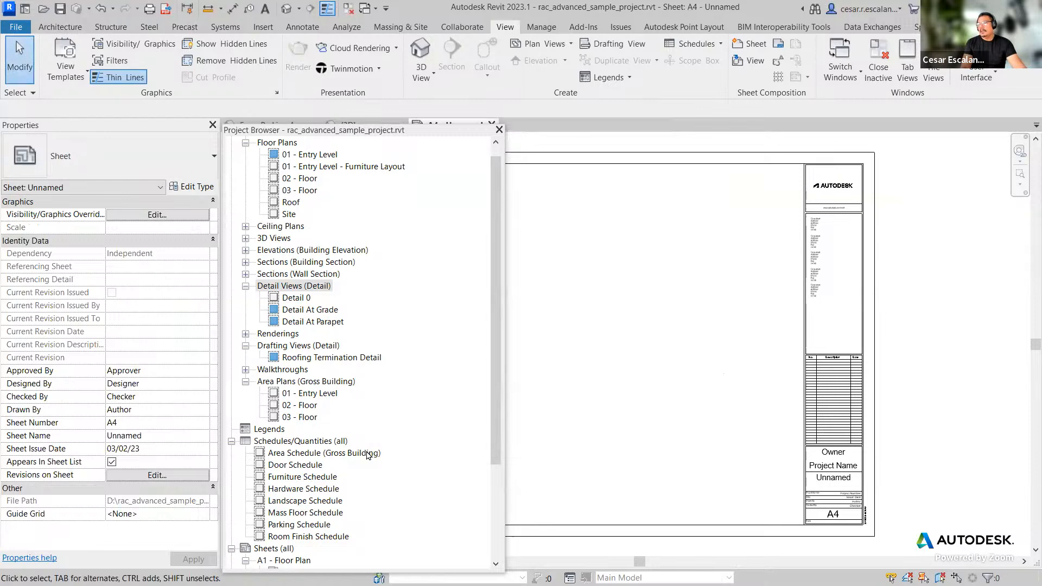
Step: Renumber and rename the new sheet to G1 with the name General Notes
left_click_drag(499, 448, 500, 541)
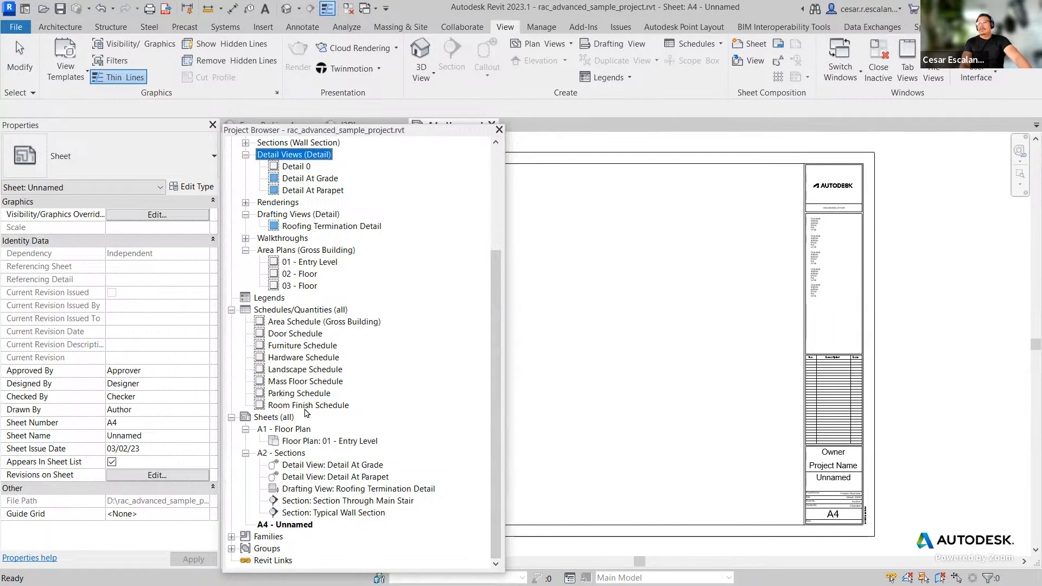
left_click(282, 525)
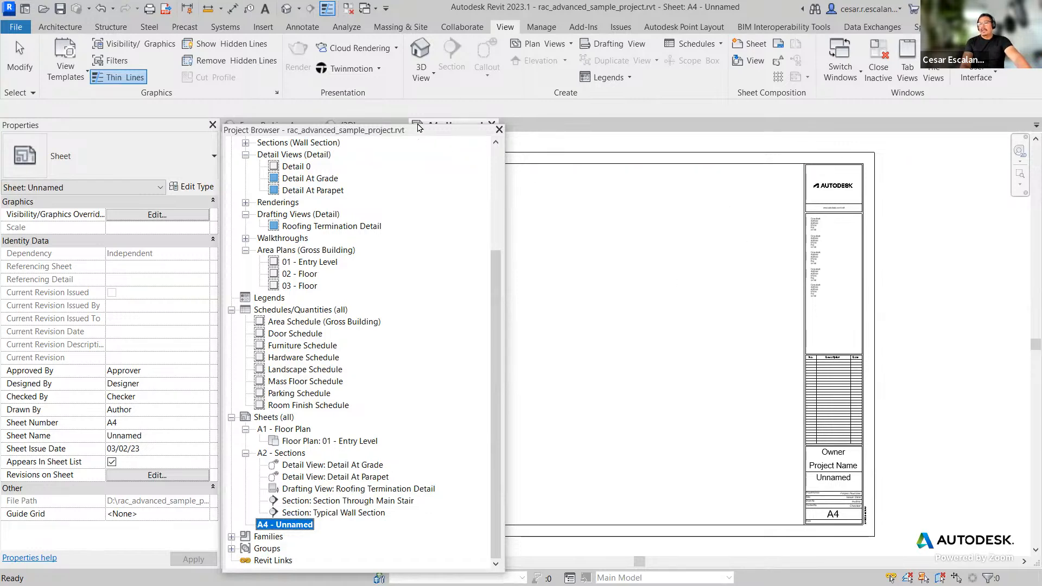
left_click_drag(418, 131, 447, 70)
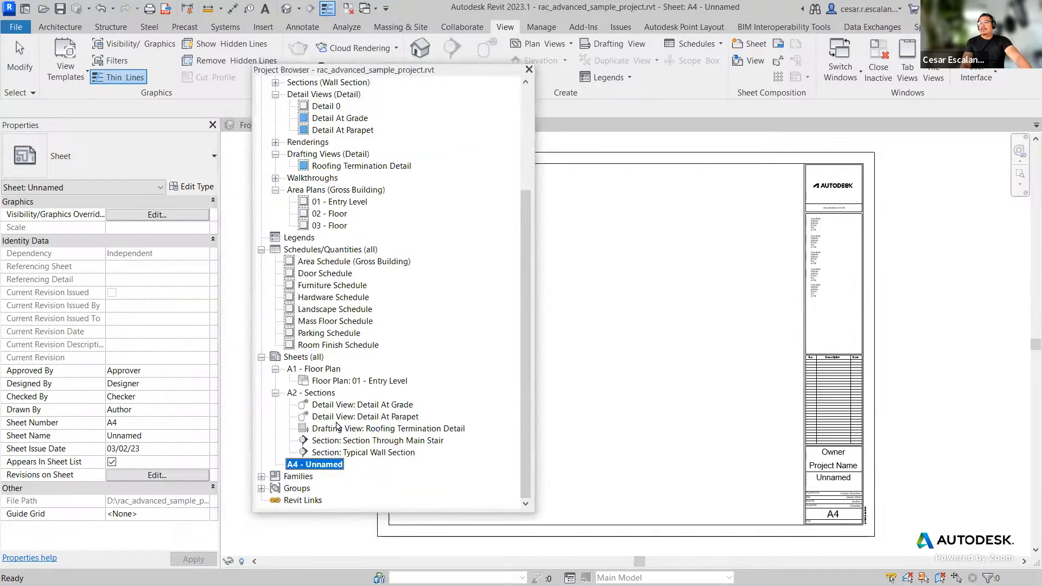
right_click(333, 465)
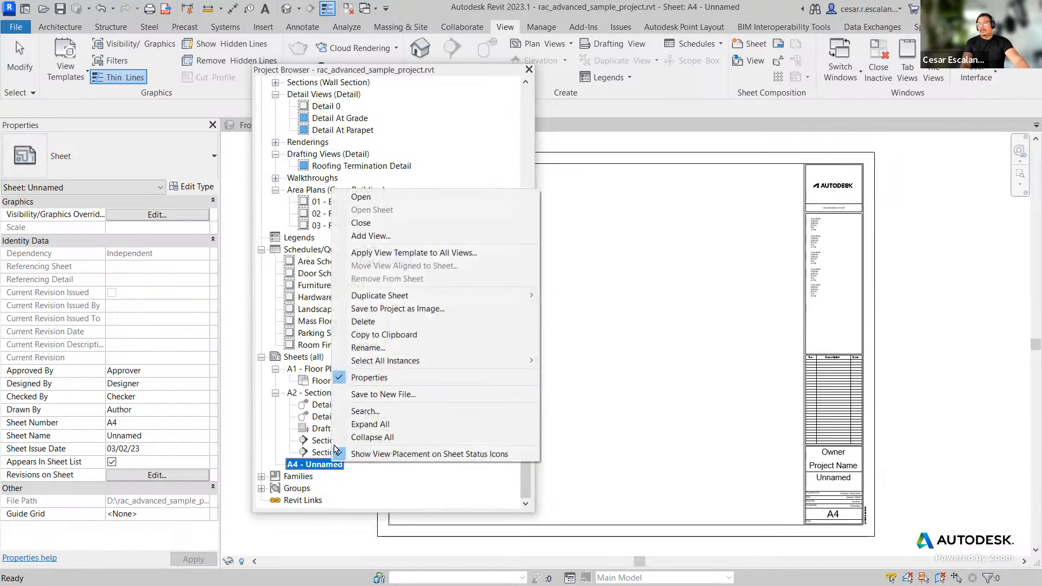
left_click(358, 348)
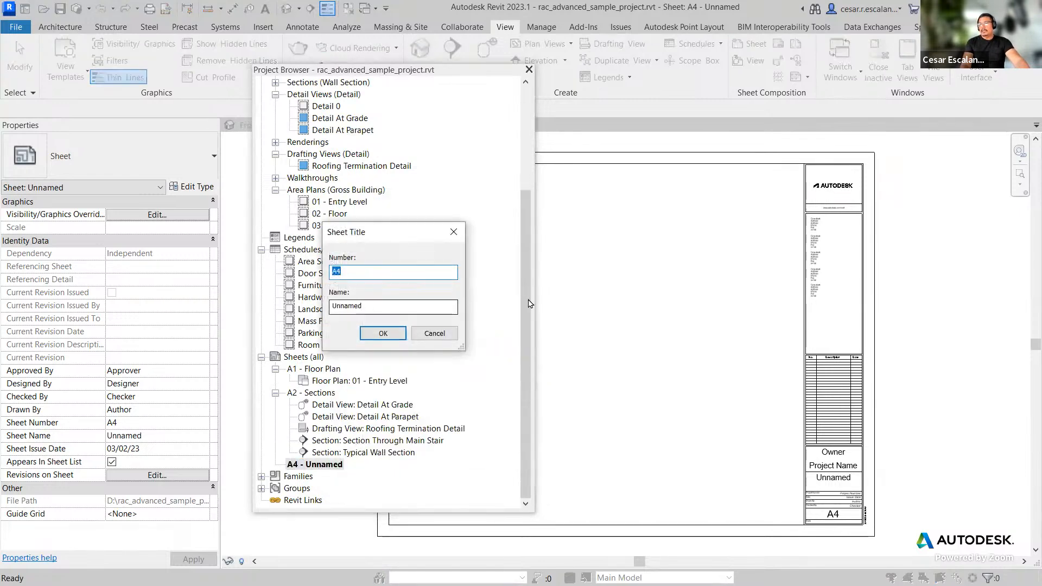
type("G1")
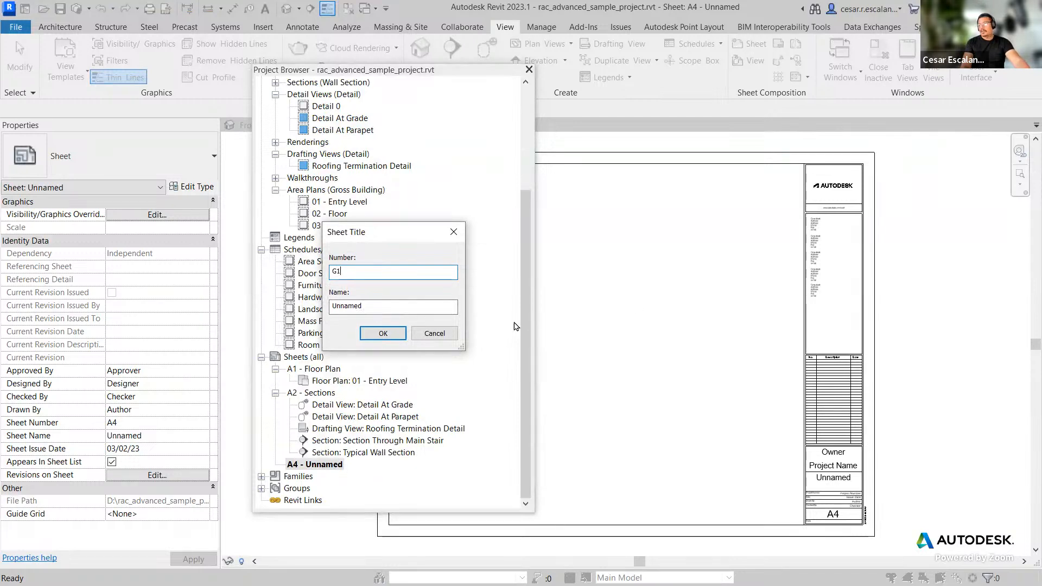
double_click(375, 306)
key("BackSpace")
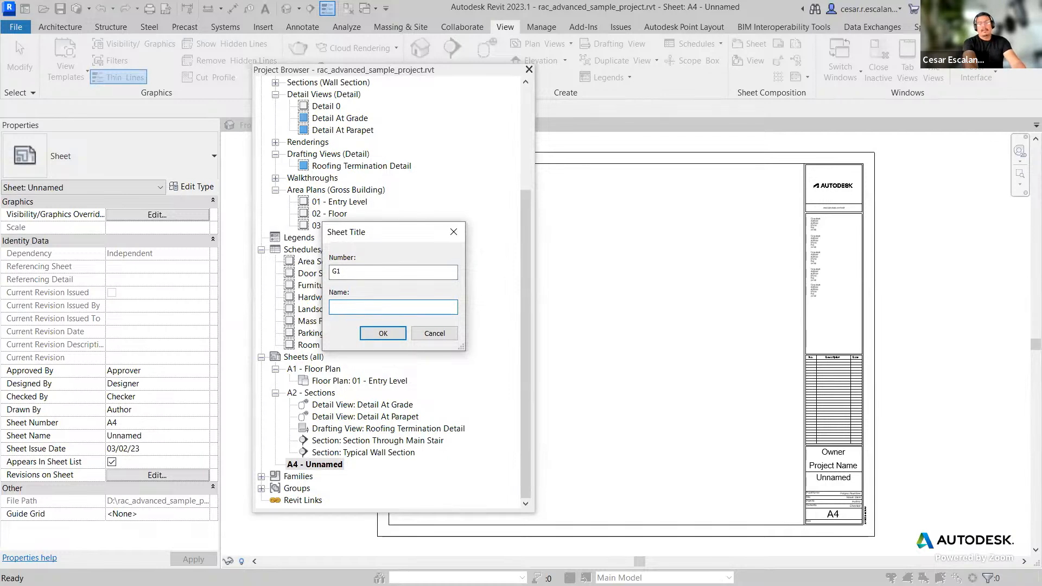
type("General Notes")
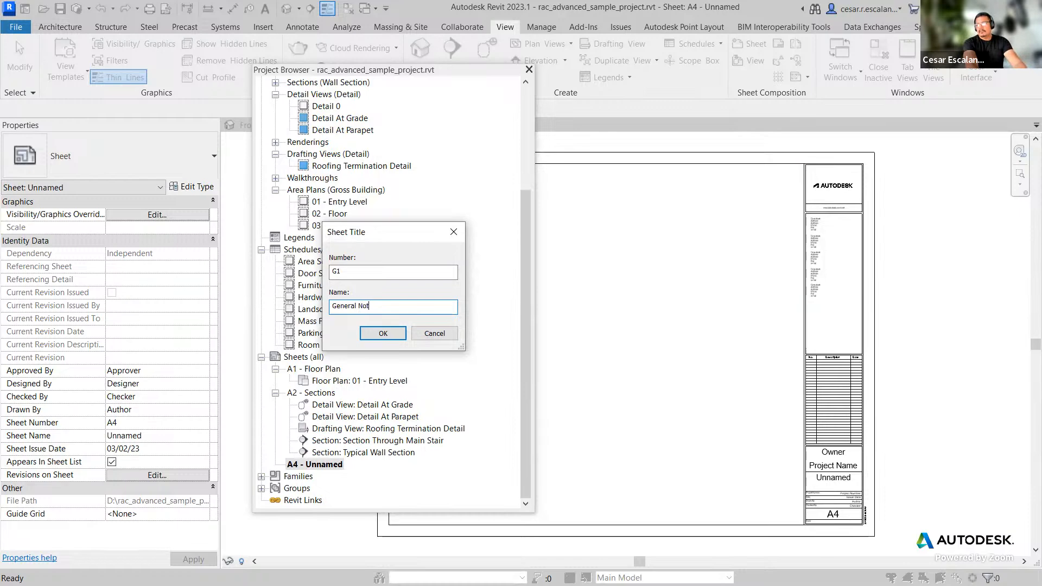
left_click(402, 334)
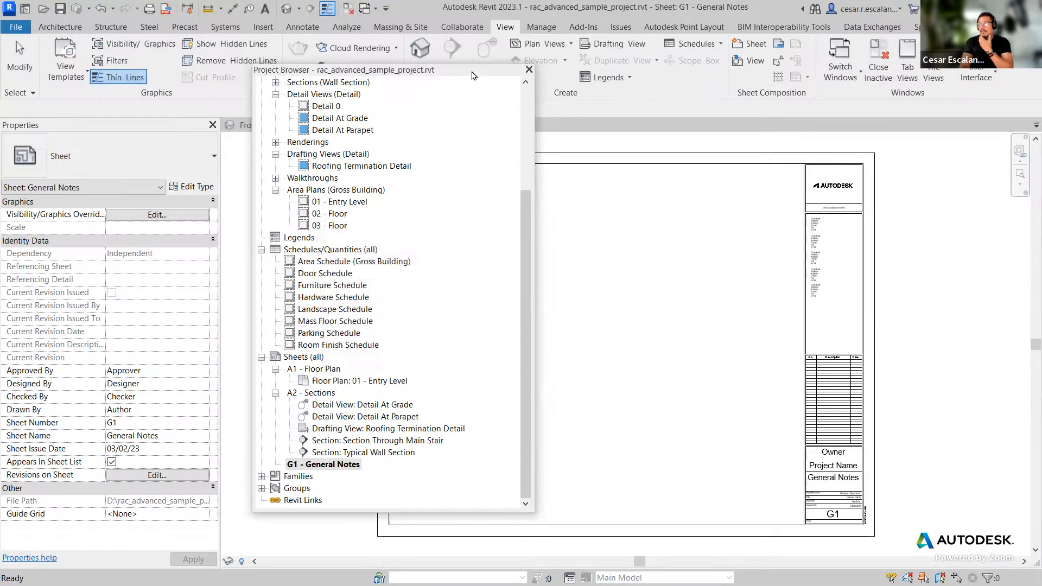
Step: Create another new sheet using the E 34 x 44 Horizontal titleblock
left_click_drag(471, 71, 364, 62)
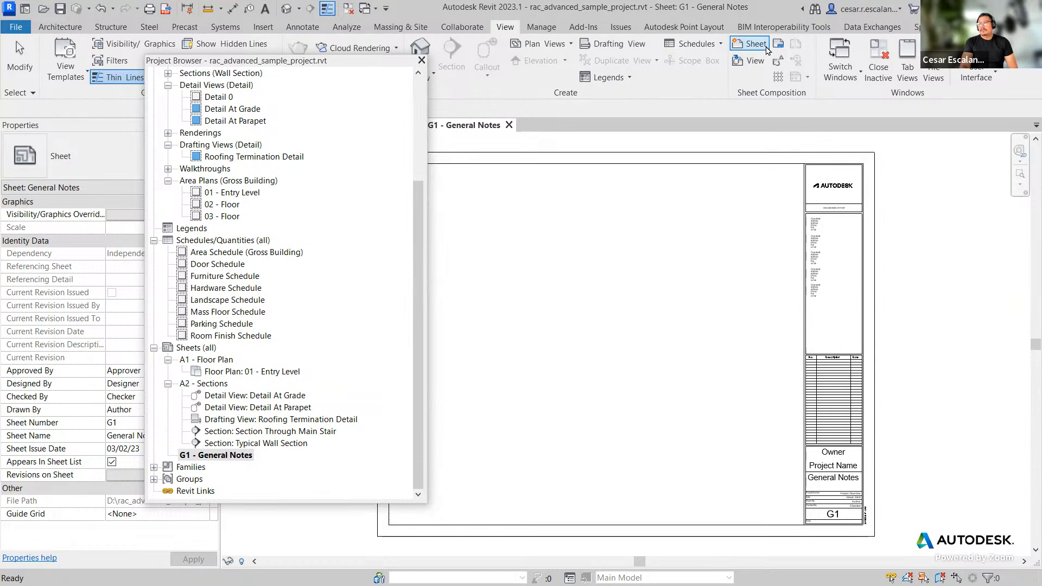
left_click(751, 44)
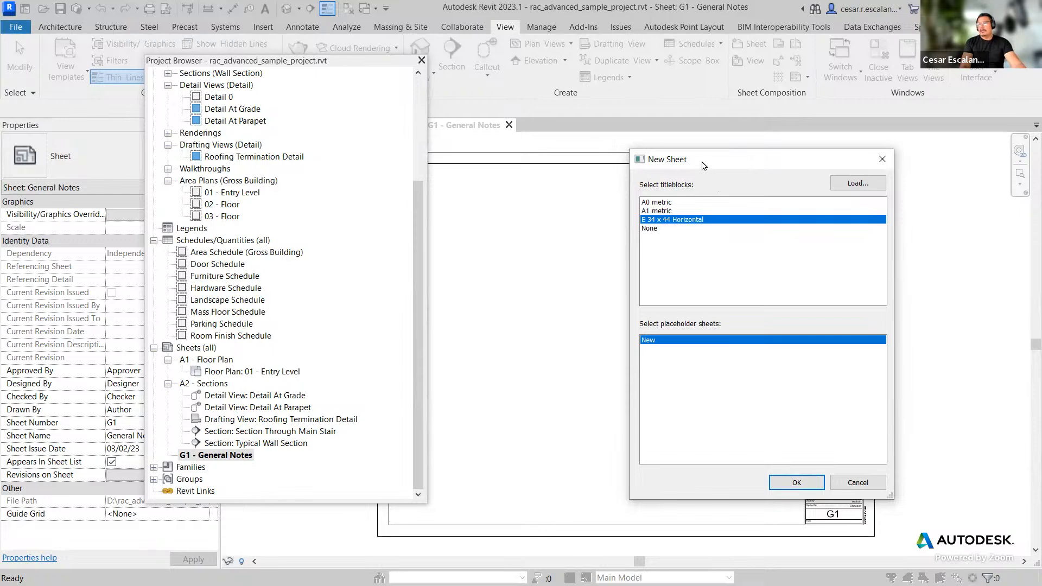
left_click_drag(696, 161, 547, 140)
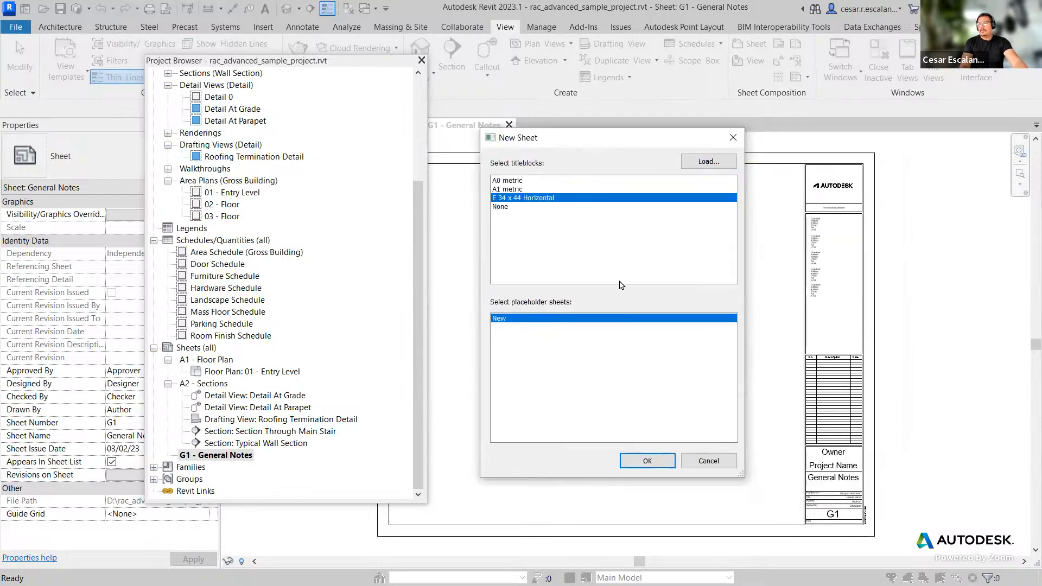
left_click(647, 460)
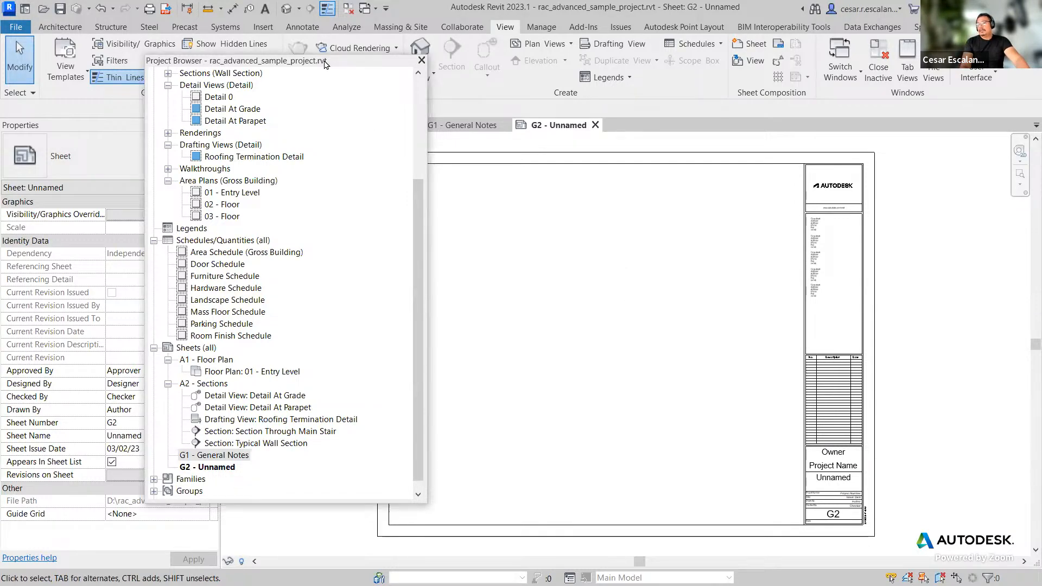
Step: Renumber and rename the second new sheet to C1 with the name Site Plan
left_click_drag(324, 64, 556, 66)
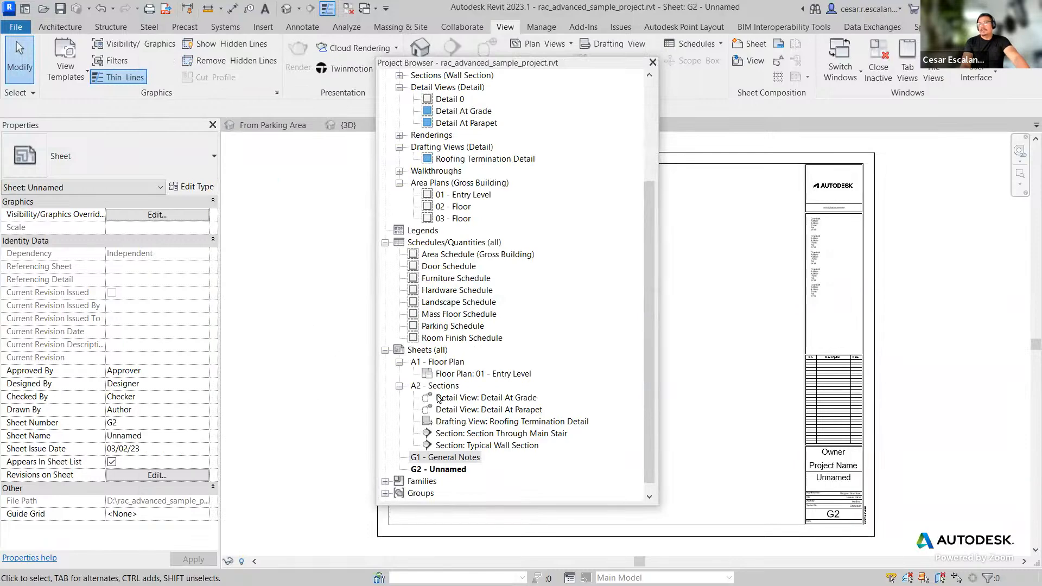
left_click(449, 470)
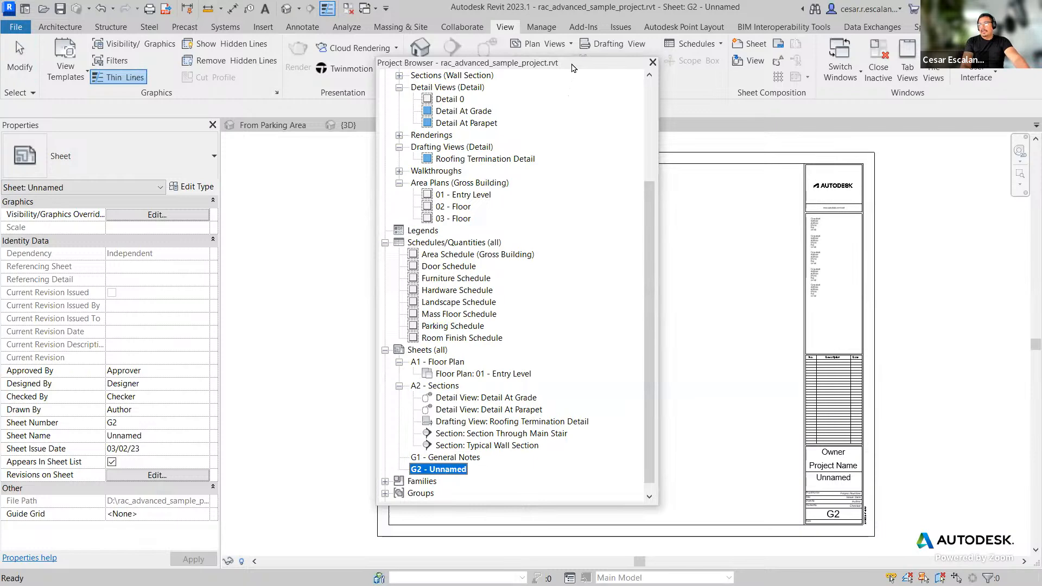
left_click_drag(543, 63, 239, 64)
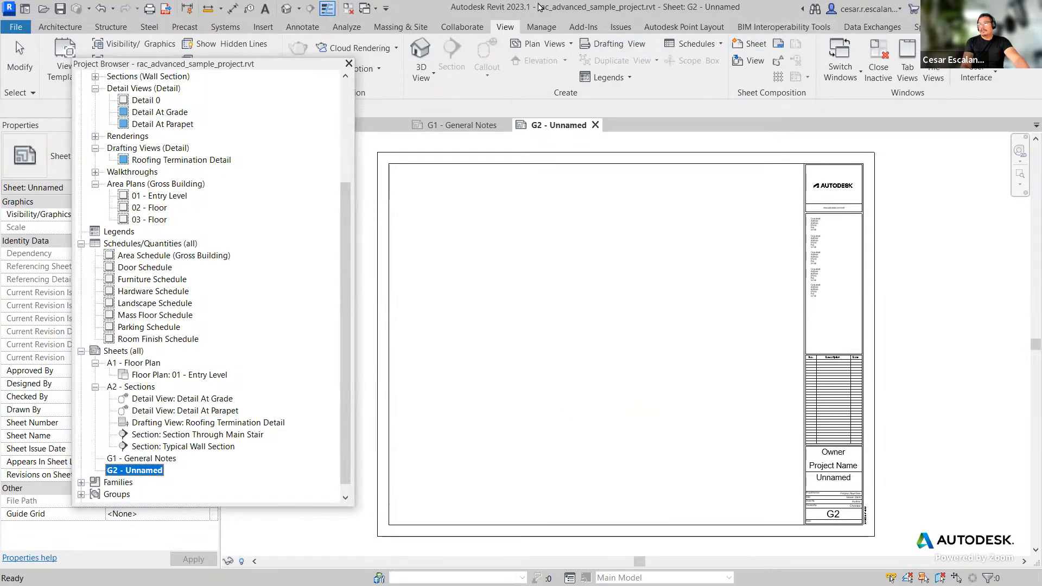
right_click(152, 470)
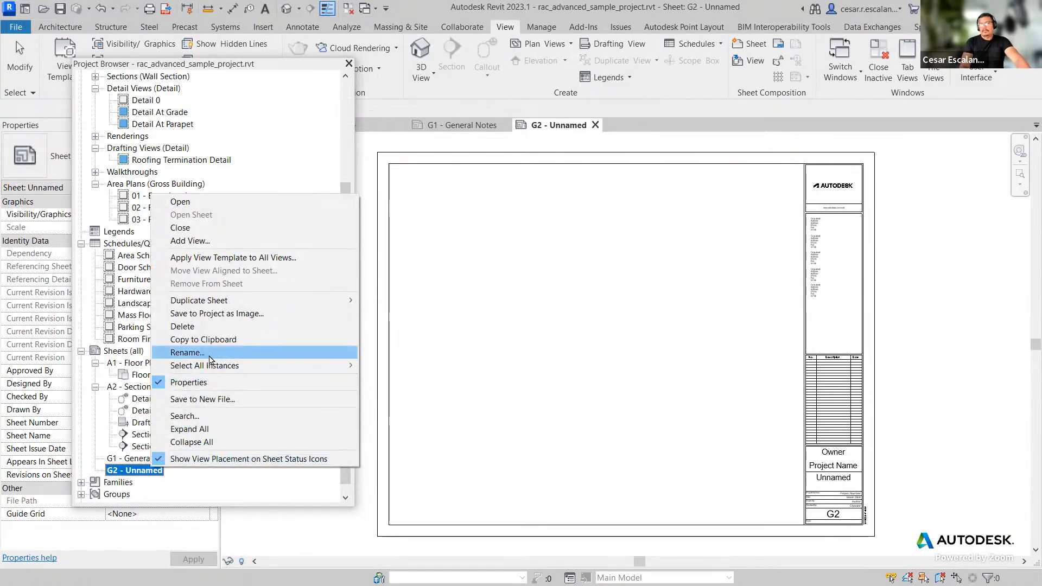
left_click(208, 354)
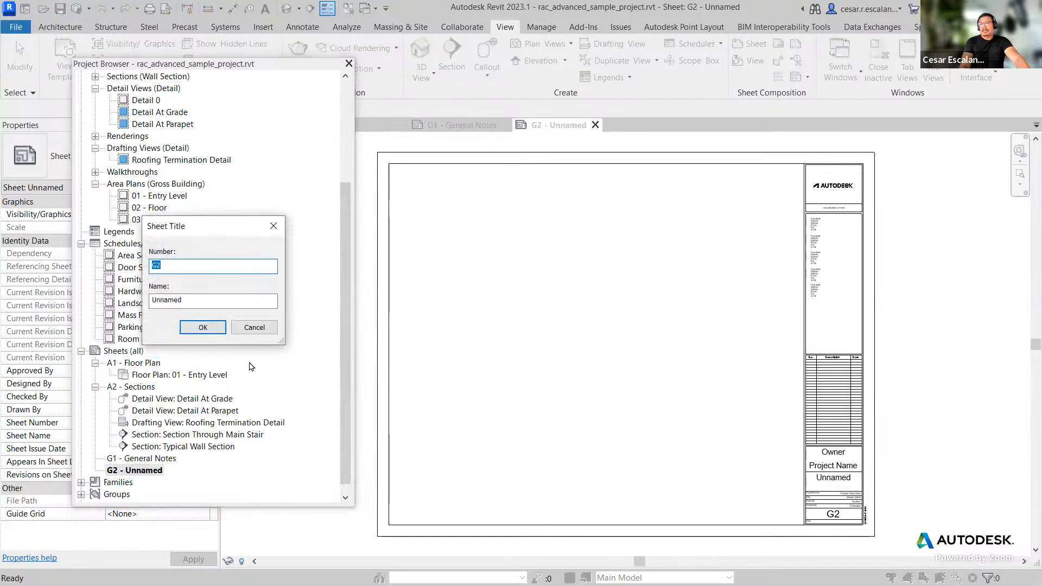
type("C1")
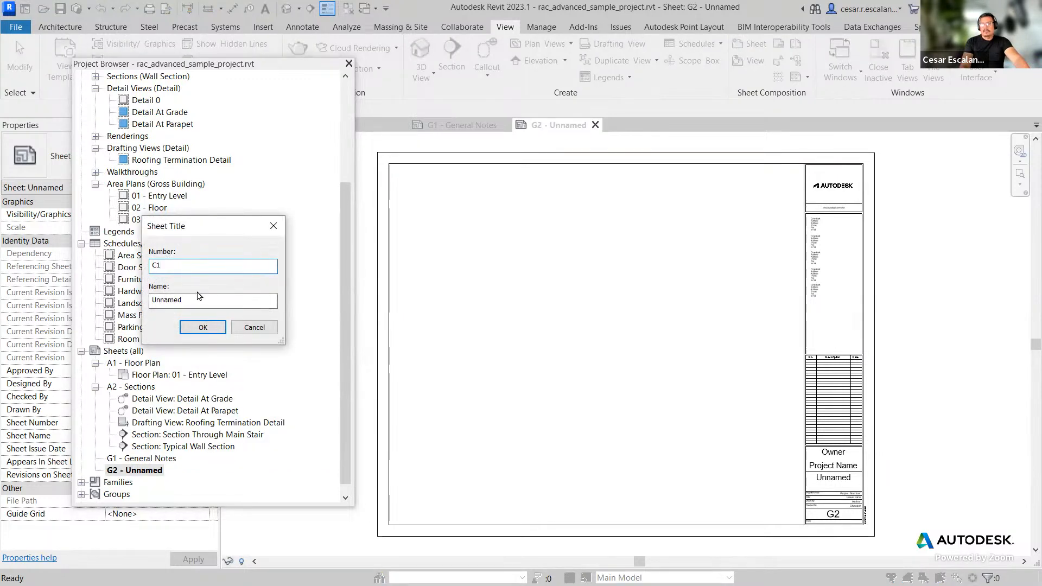
double_click(204, 300)
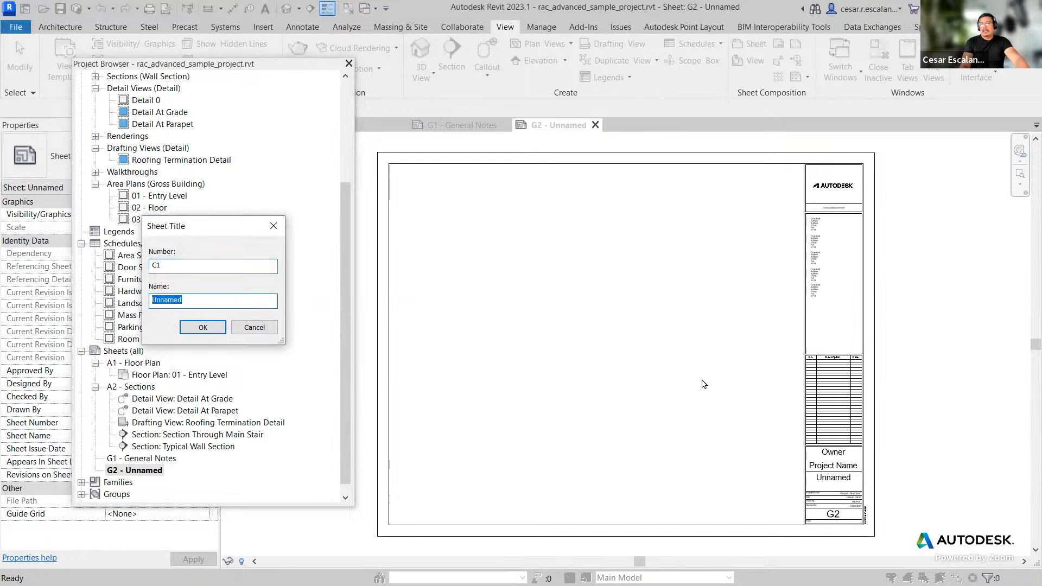
type("Site Plan")
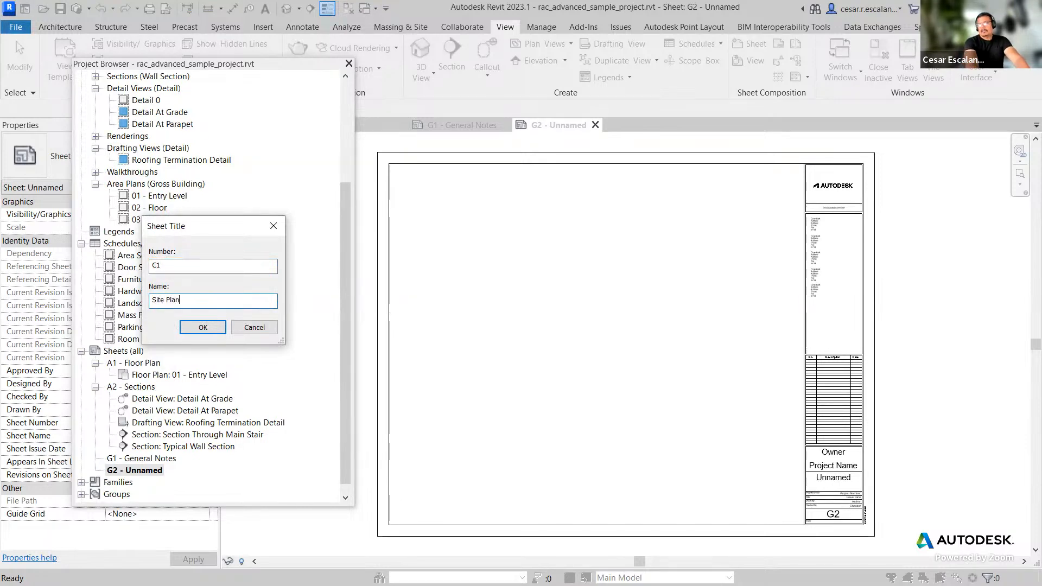
left_click(203, 326)
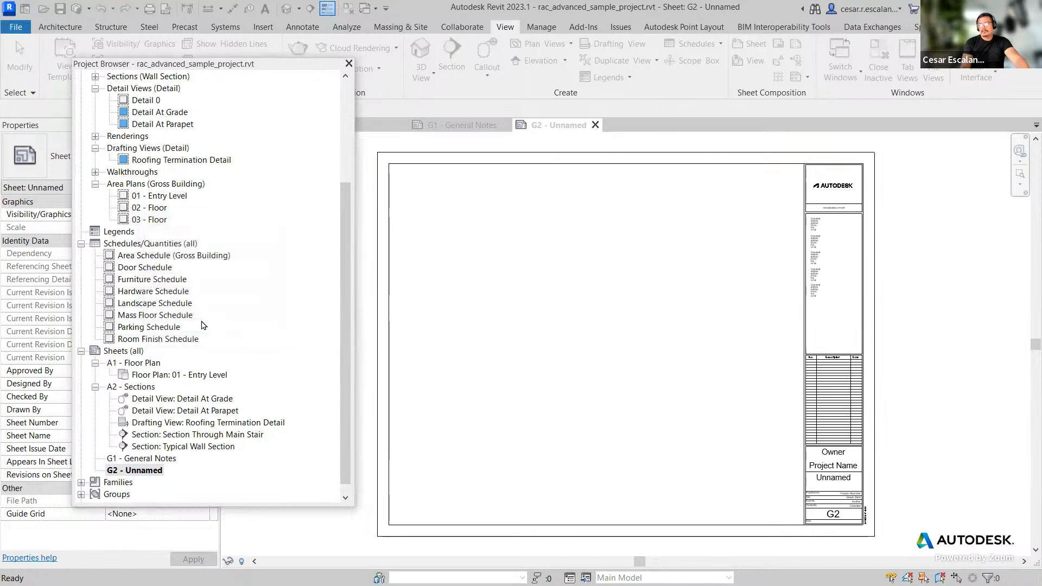
Step: Change the Project Browser's sheet organization scheme to Issue Date
scroll(252, 395, "down", 1)
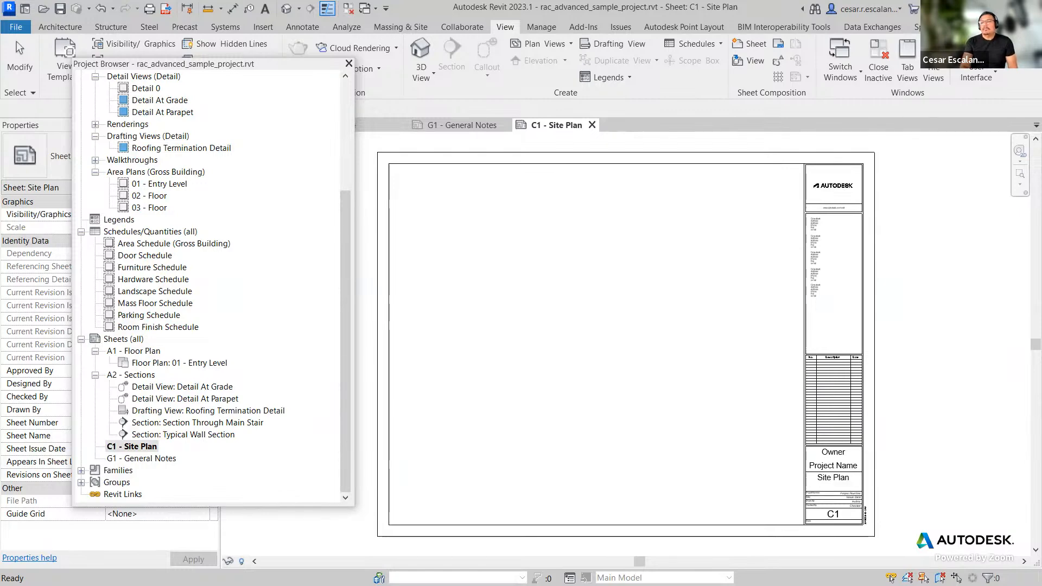
left_click_drag(344, 255, 345, 142)
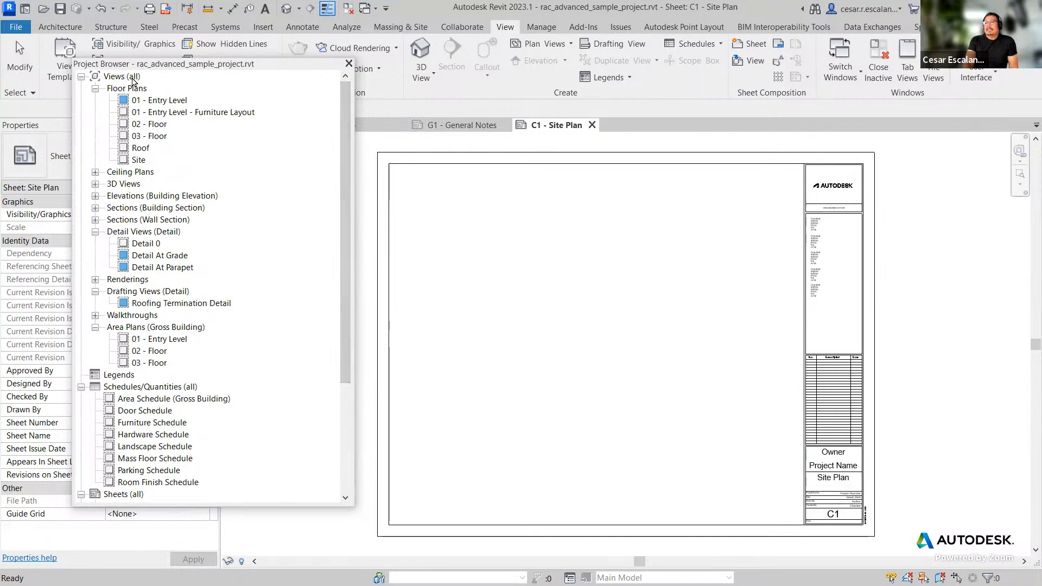
left_click(132, 80)
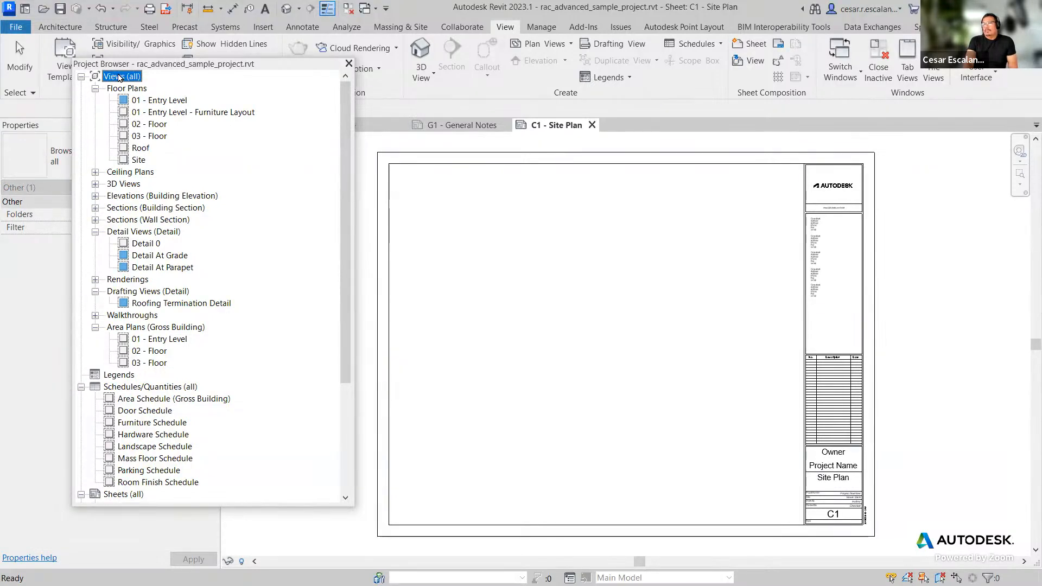
right_click(120, 78)
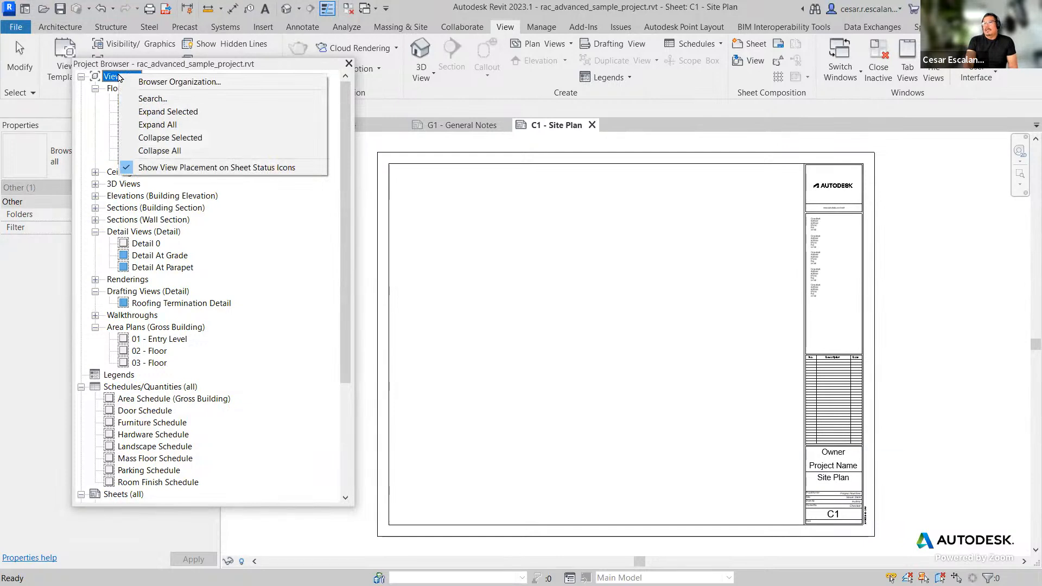
left_click(234, 82)
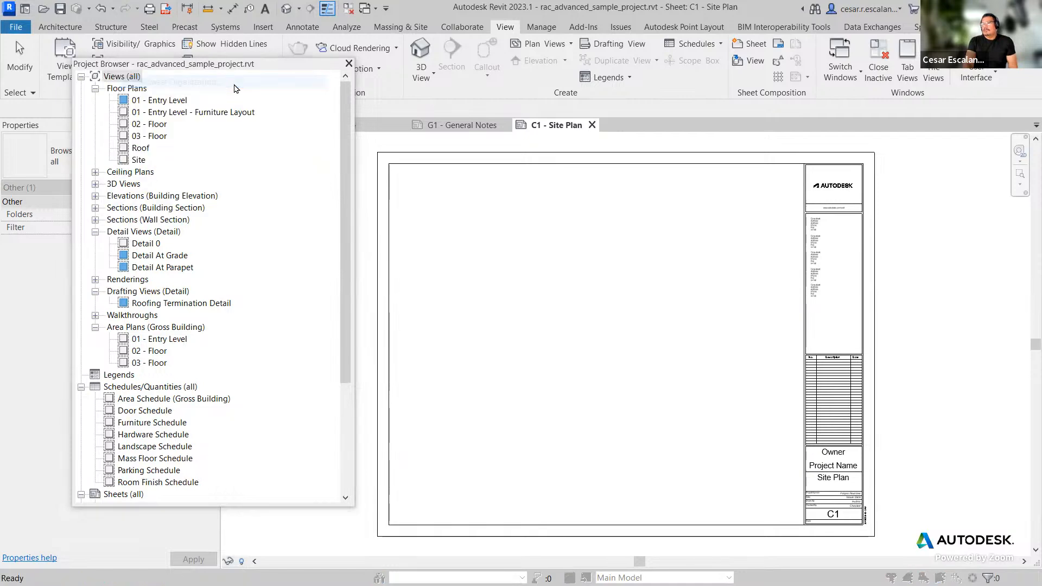
left_click_drag(237, 184, 541, 143)
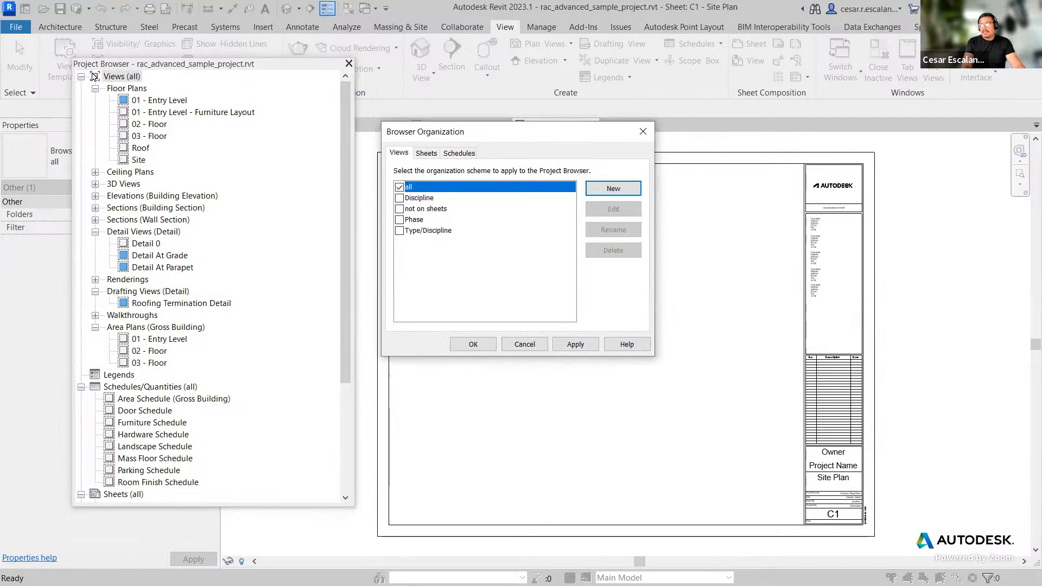
left_click(432, 155)
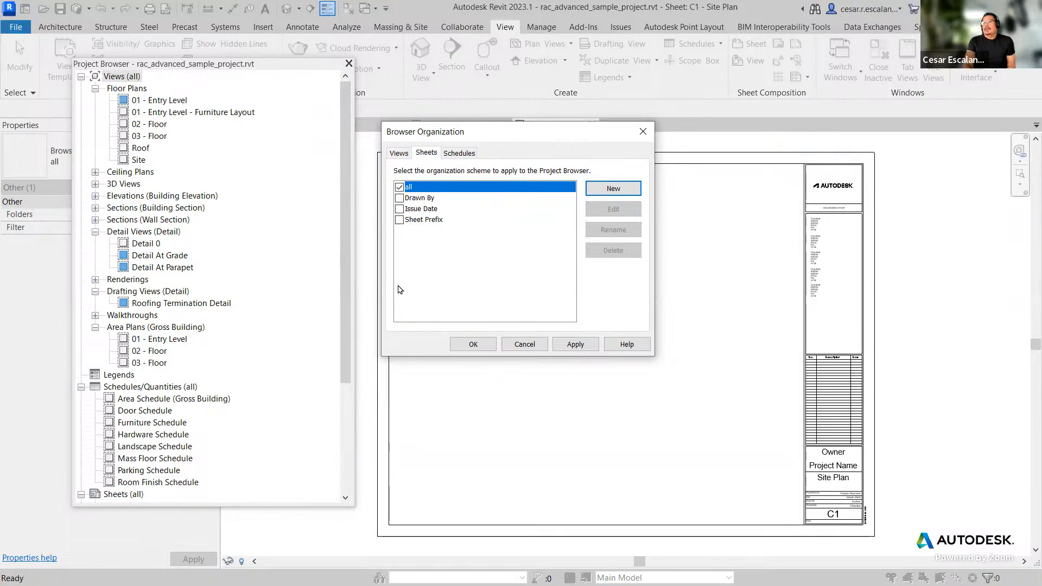
left_click(399, 210)
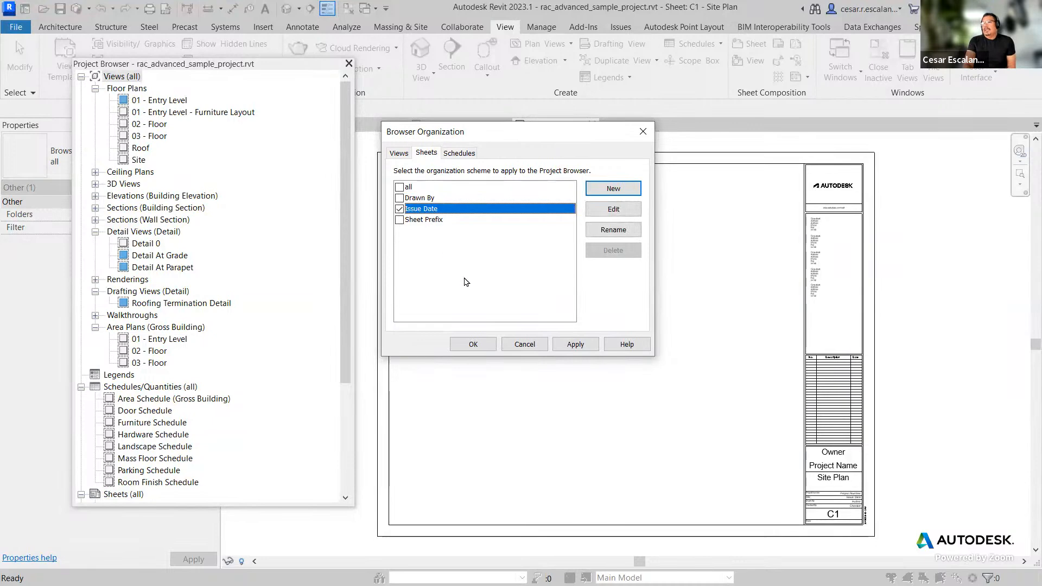
left_click(473, 344)
left_click_drag(348, 410, 329, 527)
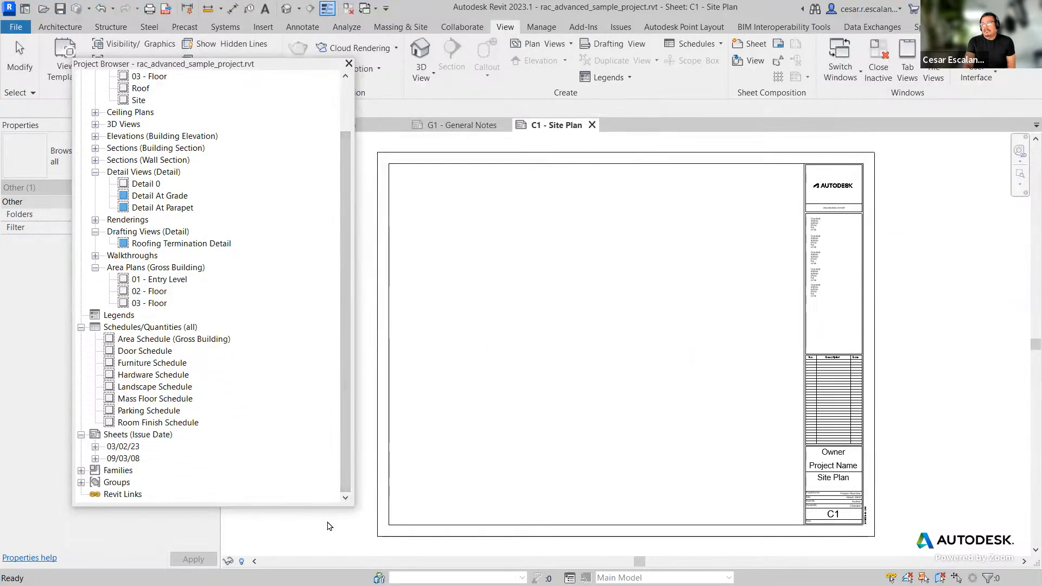
key("alt+Tab")
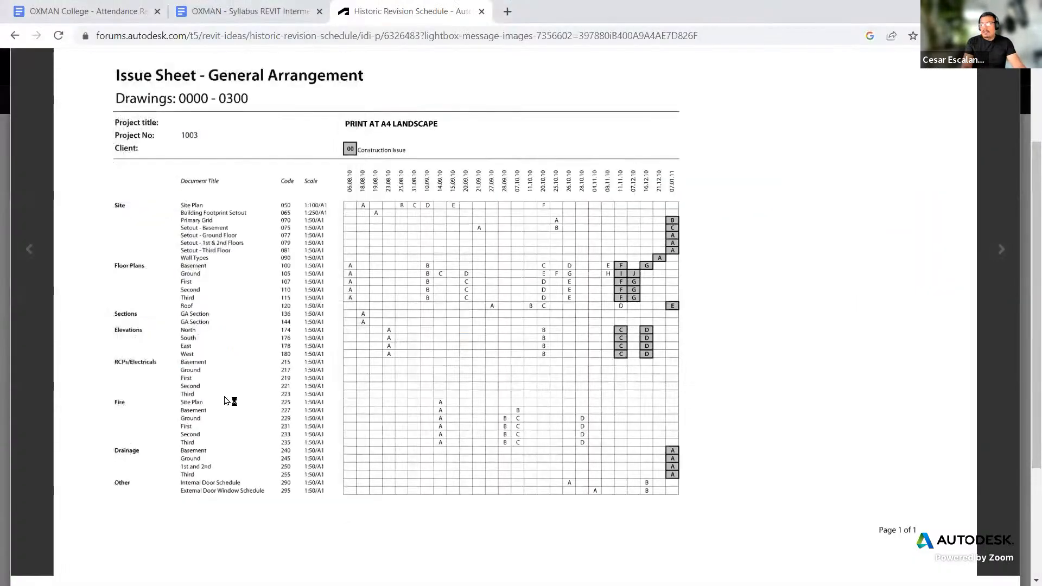
left_click(481, 12)
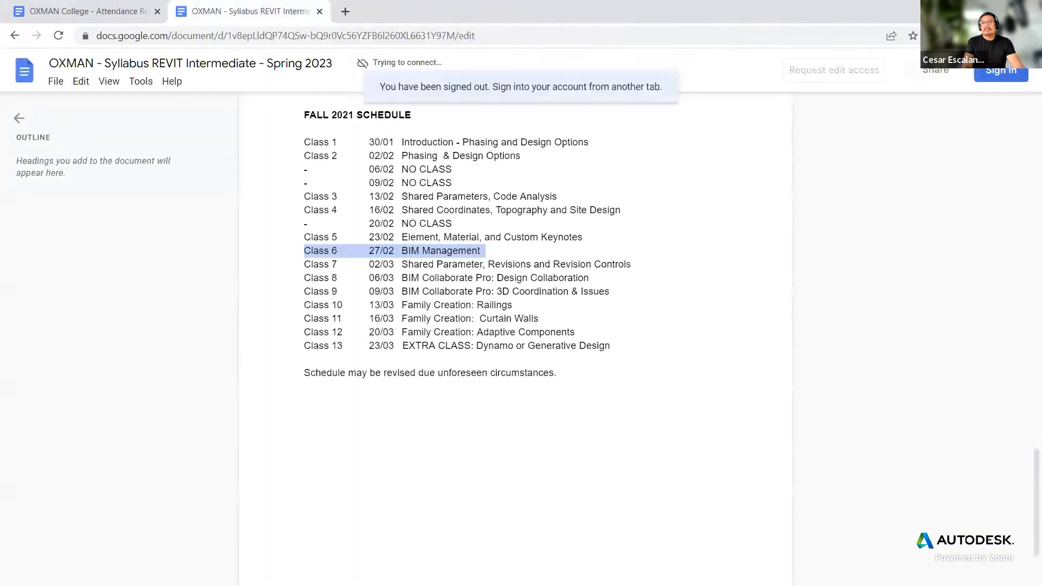
key("alt+Tab")
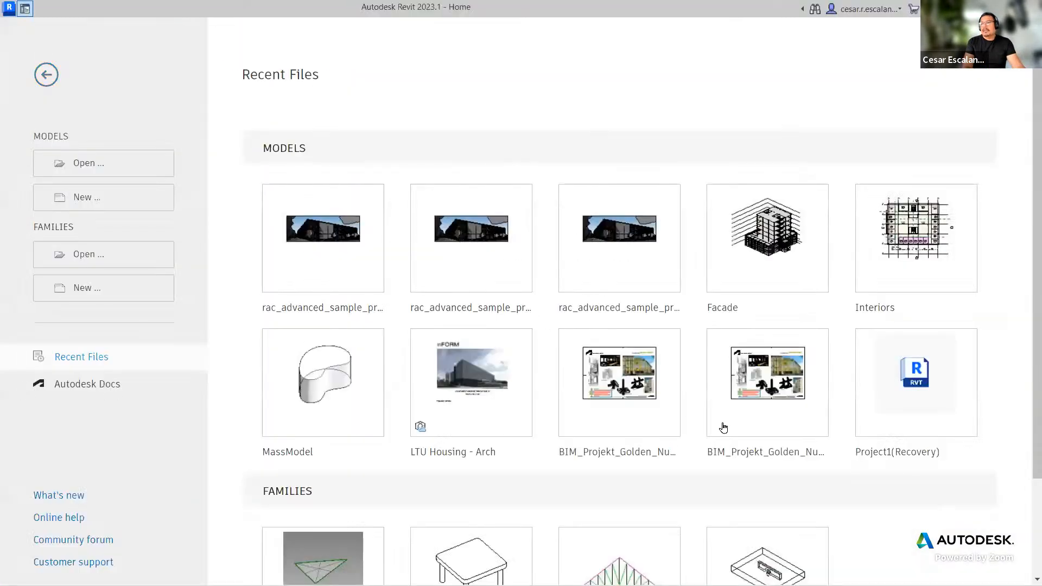
left_click(47, 75)
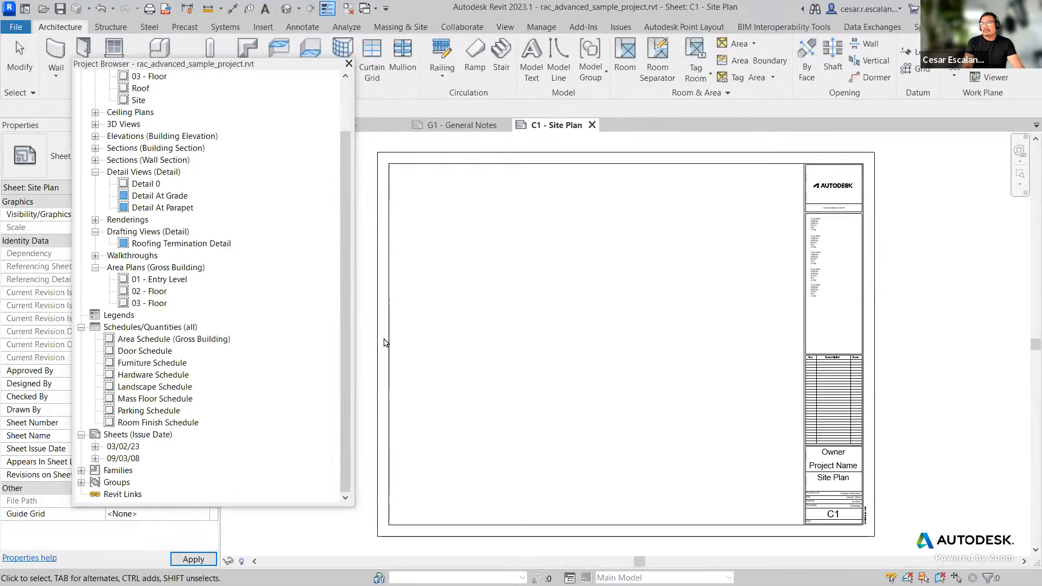
Step: Expand the issue-date groups and sheet entries in the Project Browser to examine how the sheets are grouped
left_click(95, 447)
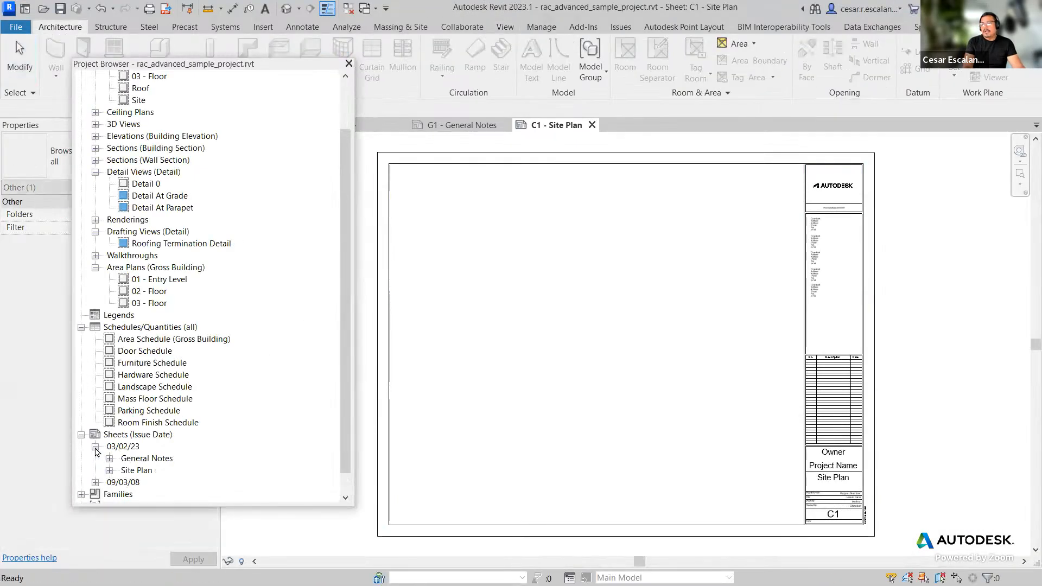
left_click(96, 482)
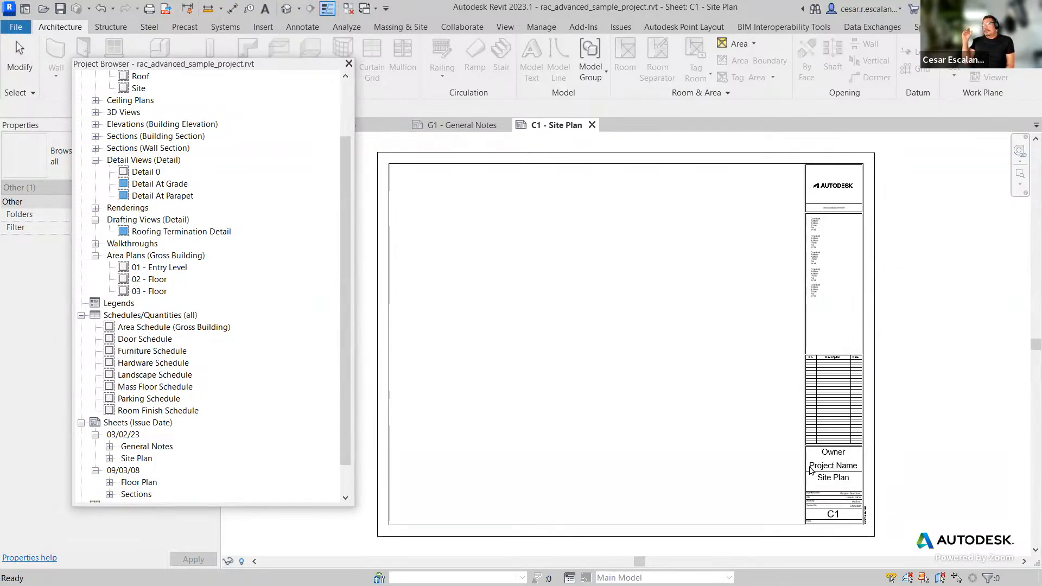
scroll(883, 512, "up", 1)
scroll(883, 513, "up", 4)
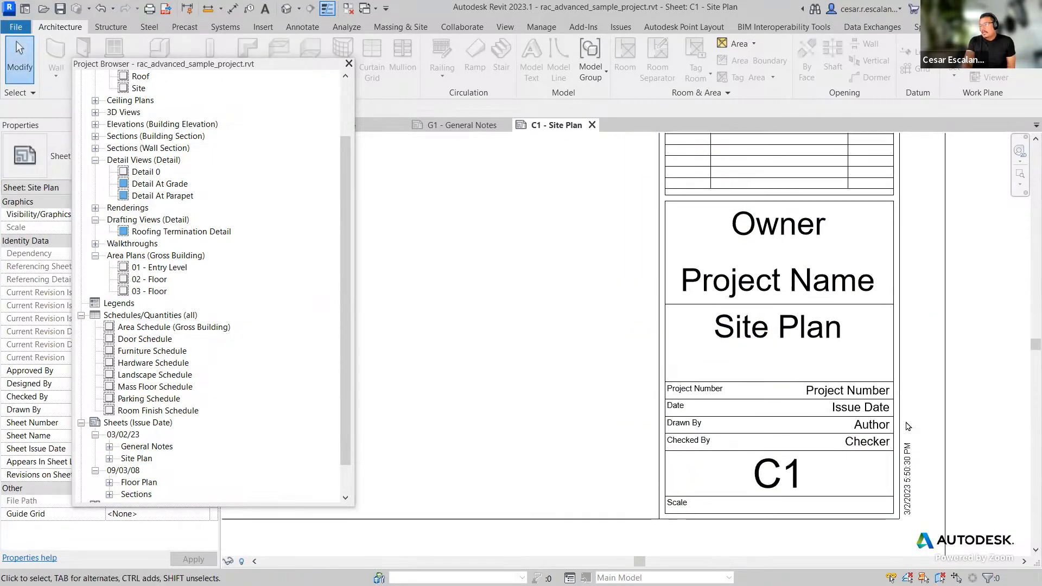
scroll(902, 434, "down", 2)
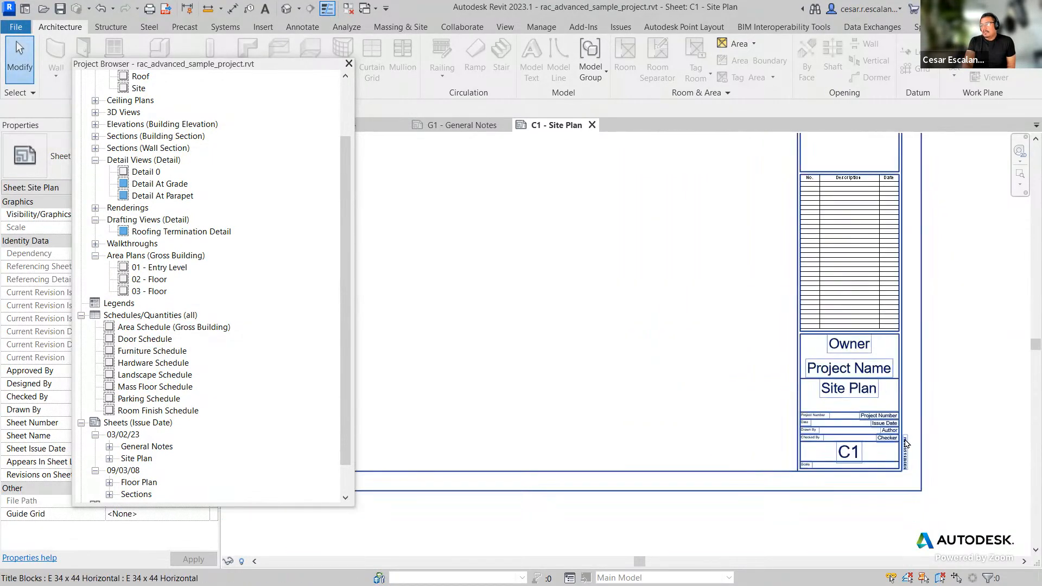
scroll(904, 444, "down", 2)
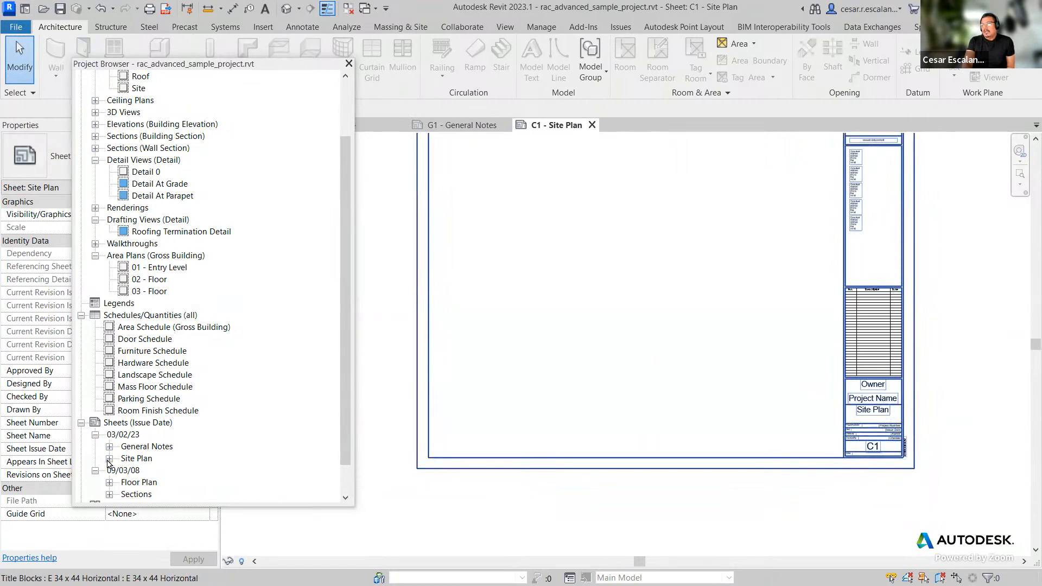
left_click(109, 446)
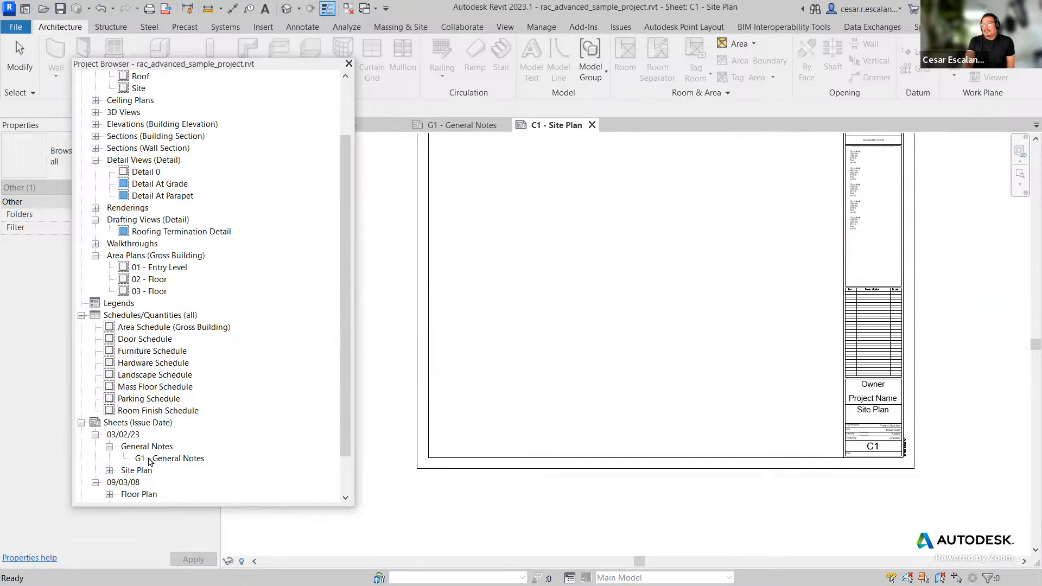
scroll(223, 453, "down", 1)
scroll(233, 427, "up", 2)
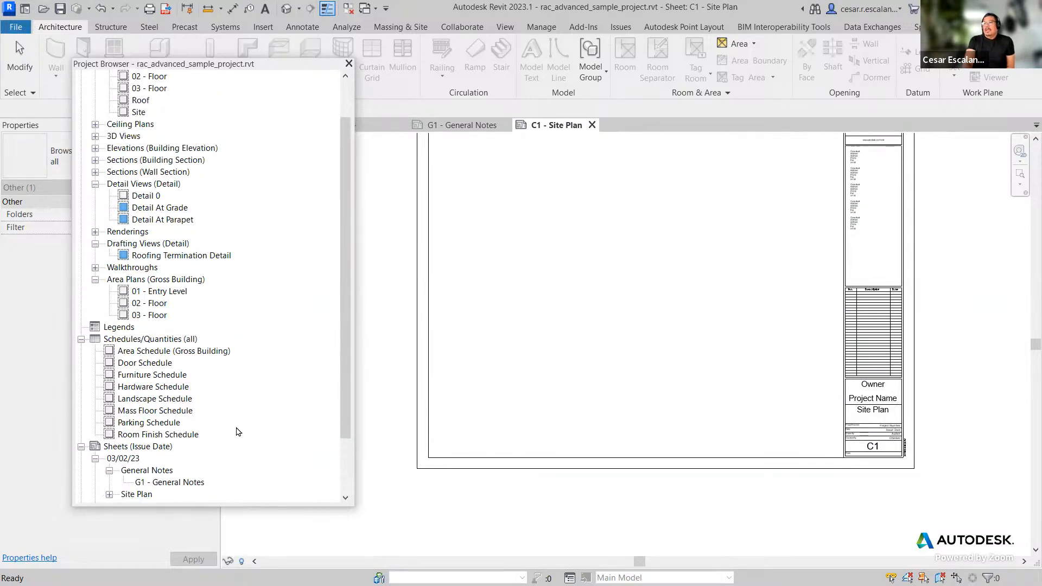
scroll(237, 431, "up", 2)
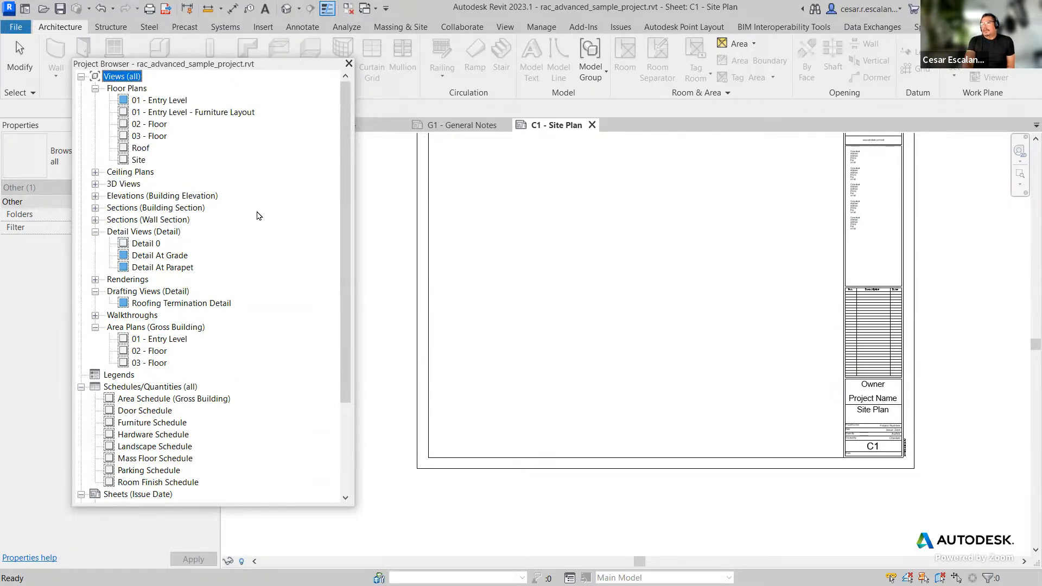
Step: Change the Project Browser's sheet organization scheme to Drawn By and expand the resulting Author group
right_click(130, 78)
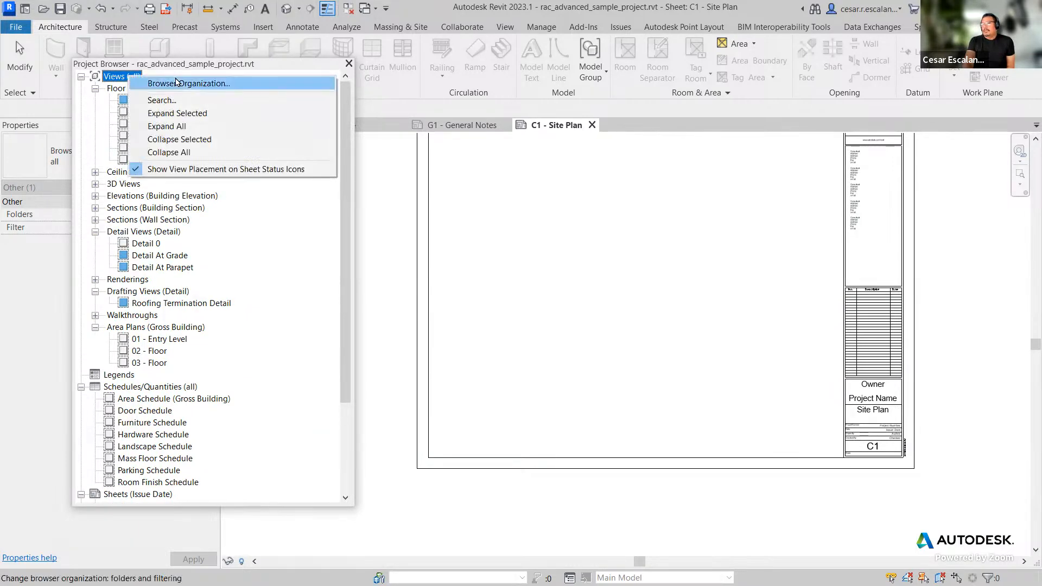
left_click(179, 83)
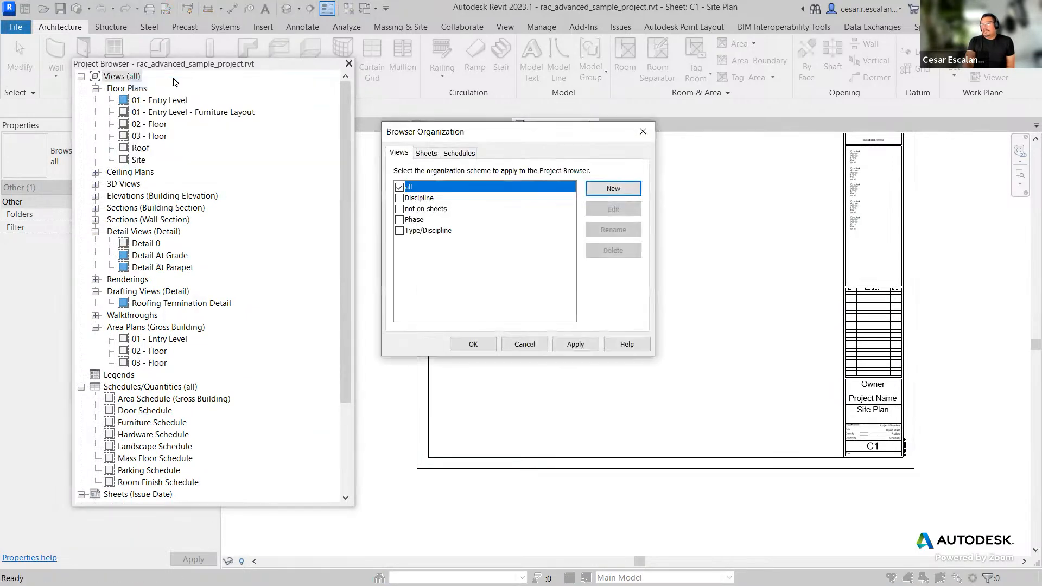
left_click(426, 154)
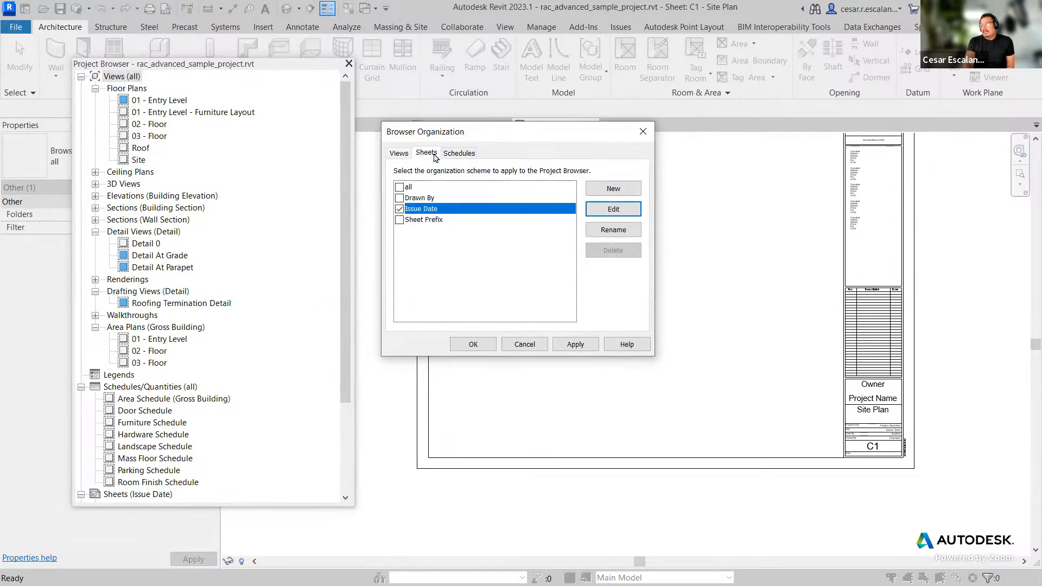
left_click(400, 198)
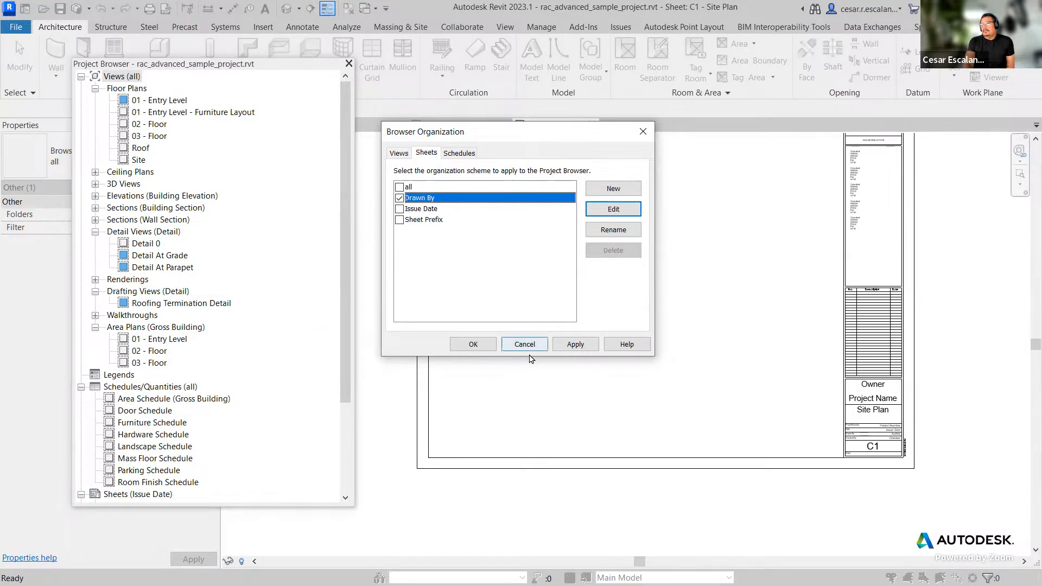
left_click(575, 344)
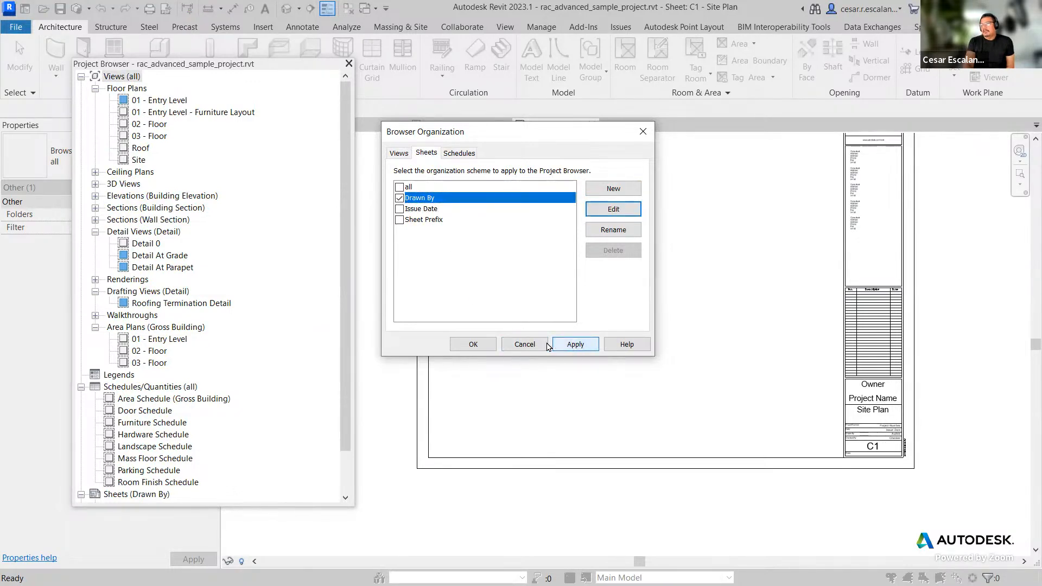
left_click(473, 344)
scroll(250, 409, "down", 2)
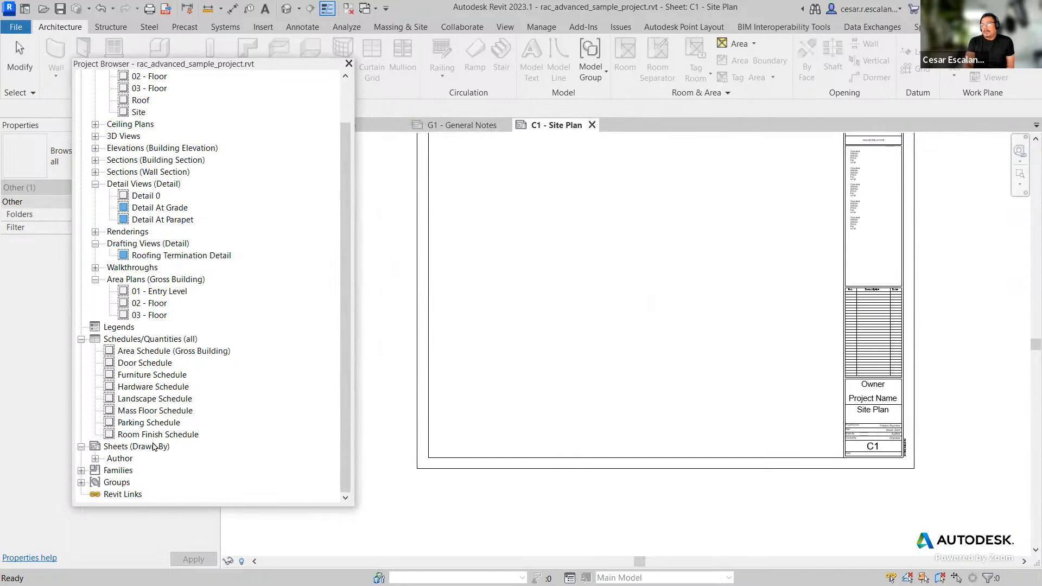
left_click(96, 459)
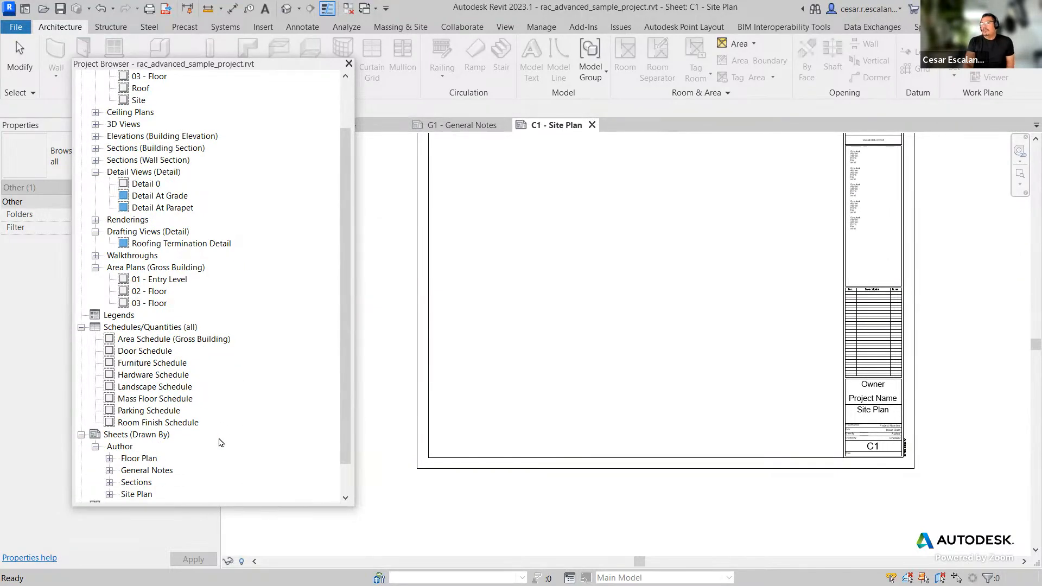
scroll(256, 431, "down", 1)
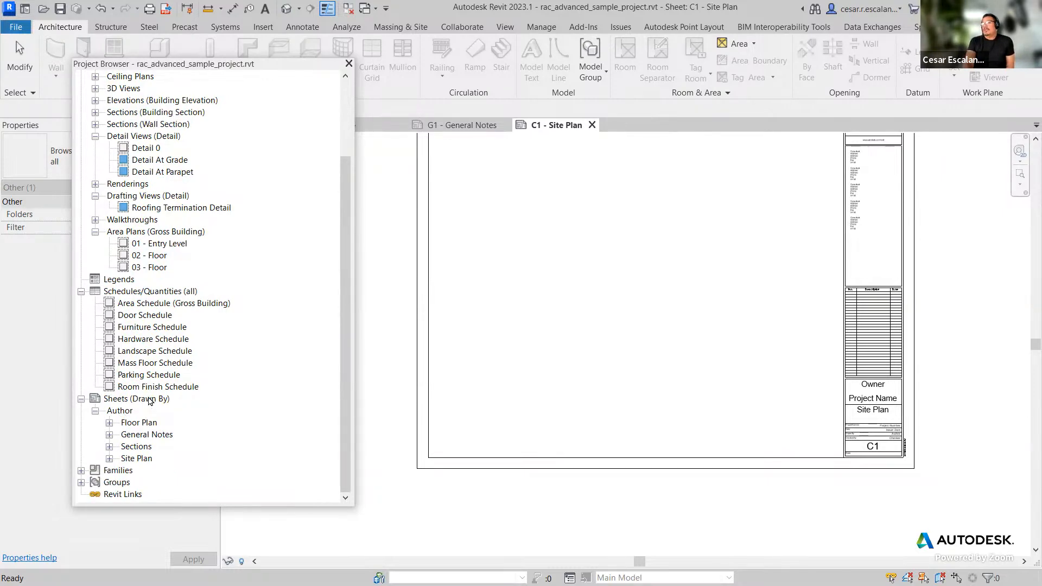
Step: Switch the sheet organization scheme of the Project Browser back to all and apply it
left_click(135, 399)
right_click(150, 403)
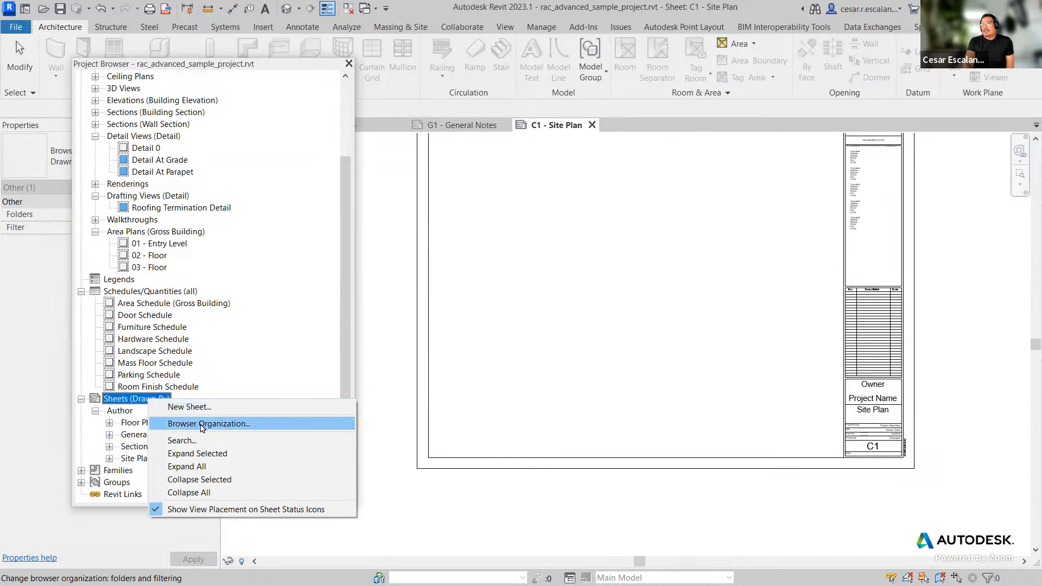
left_click(202, 423)
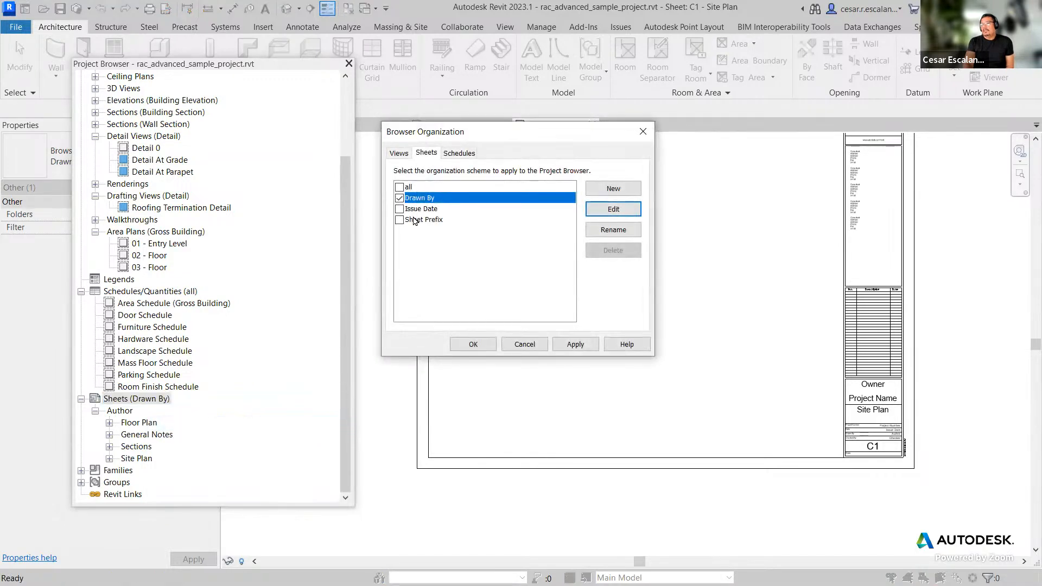
left_click(399, 187)
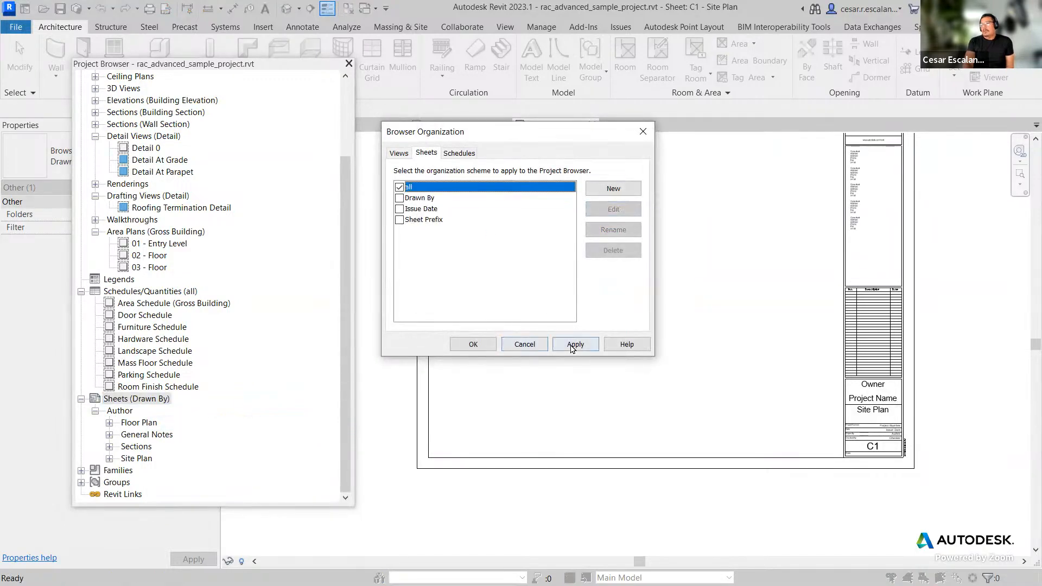
left_click(572, 346)
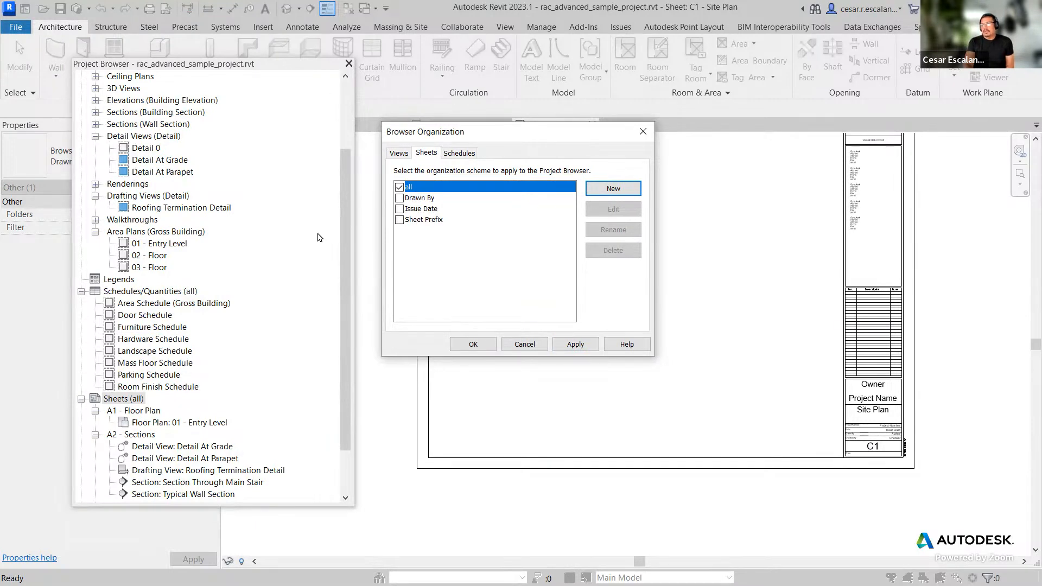
Step: Create a new sheet browser organization scheme named Discipline, leaving its filter at None, and close the dialogs
left_click(626, 190)
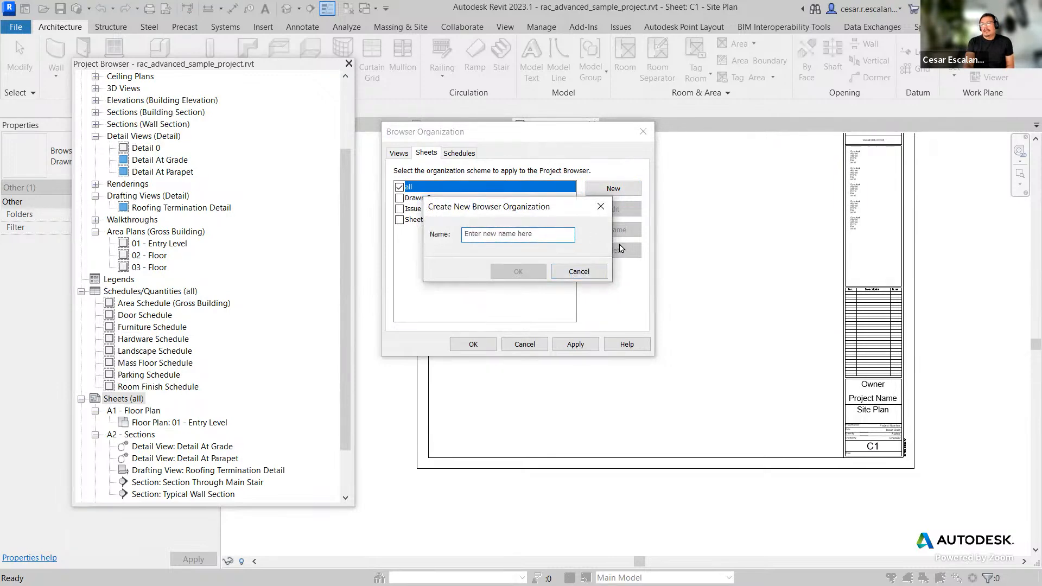
type("Discipline")
left_click(532, 272)
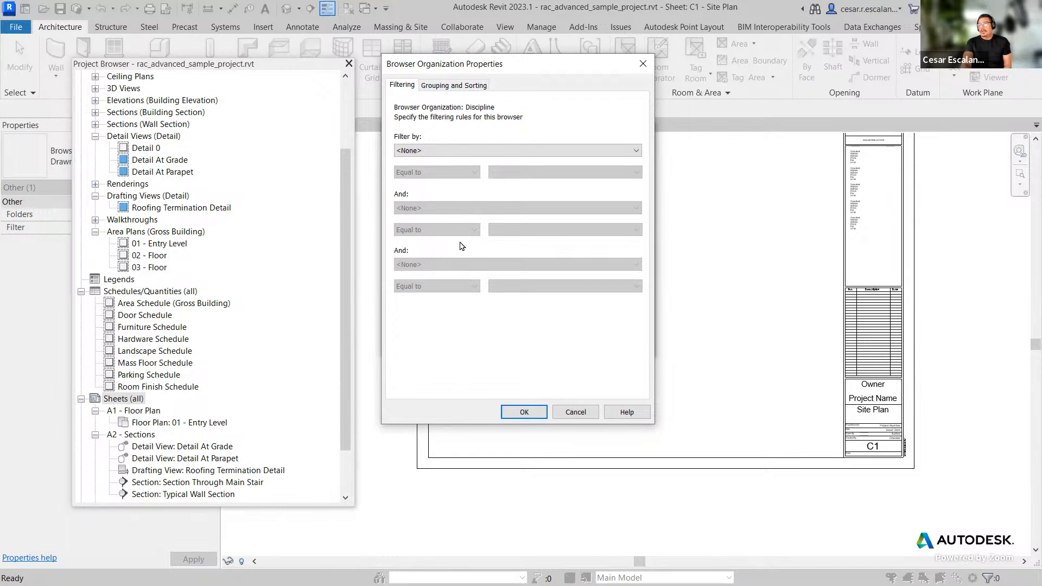
left_click(560, 152)
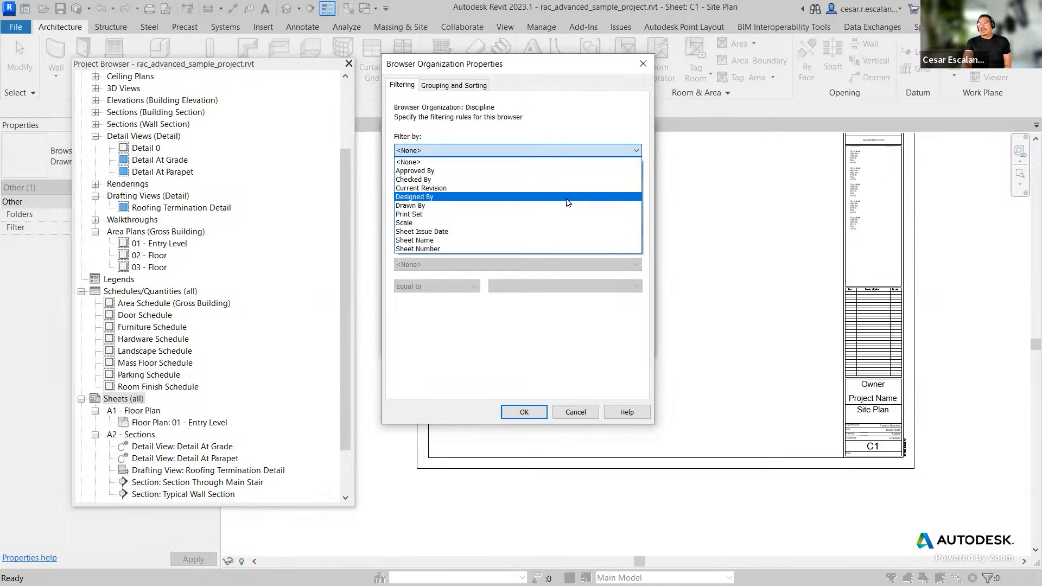
left_click(529, 412)
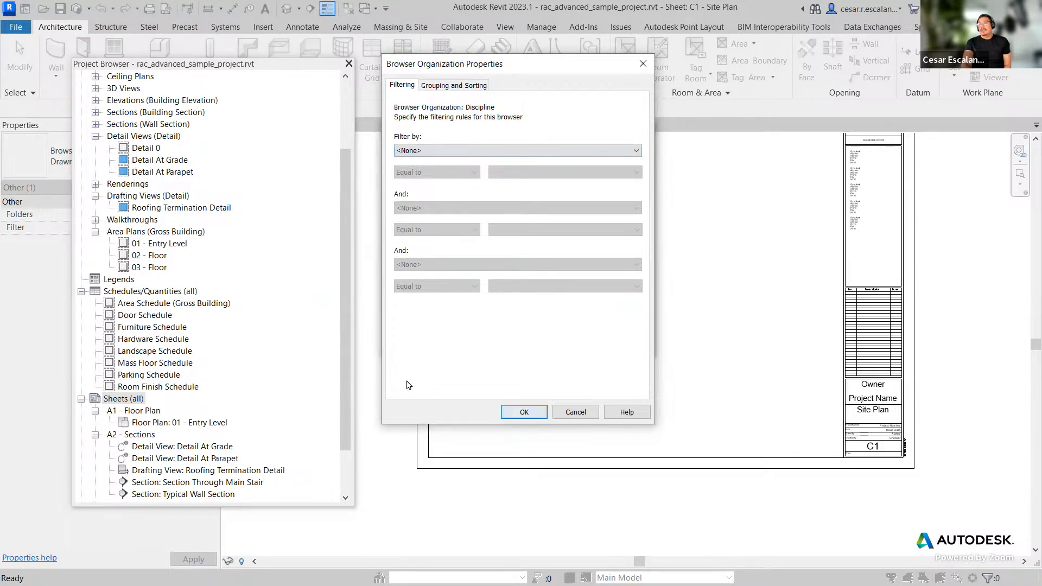
left_click(524, 412)
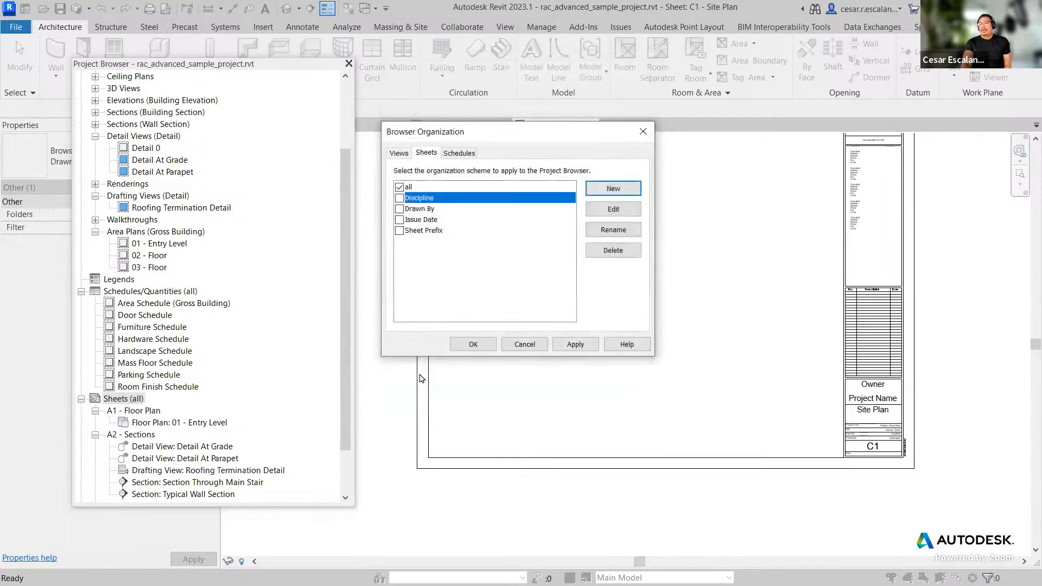
left_click(473, 344)
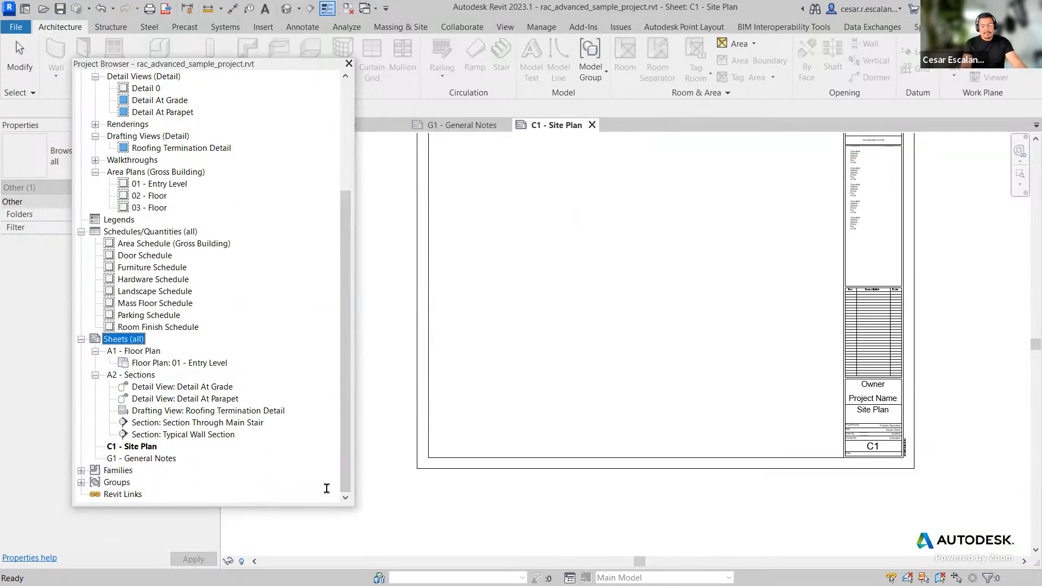
key("alt+Tab")
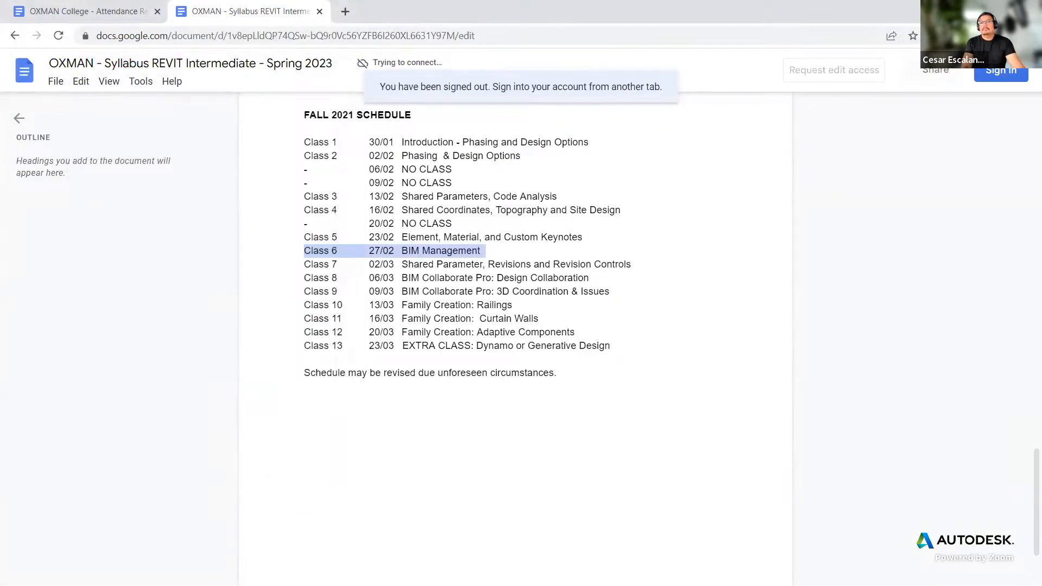
key("alt+Tab")
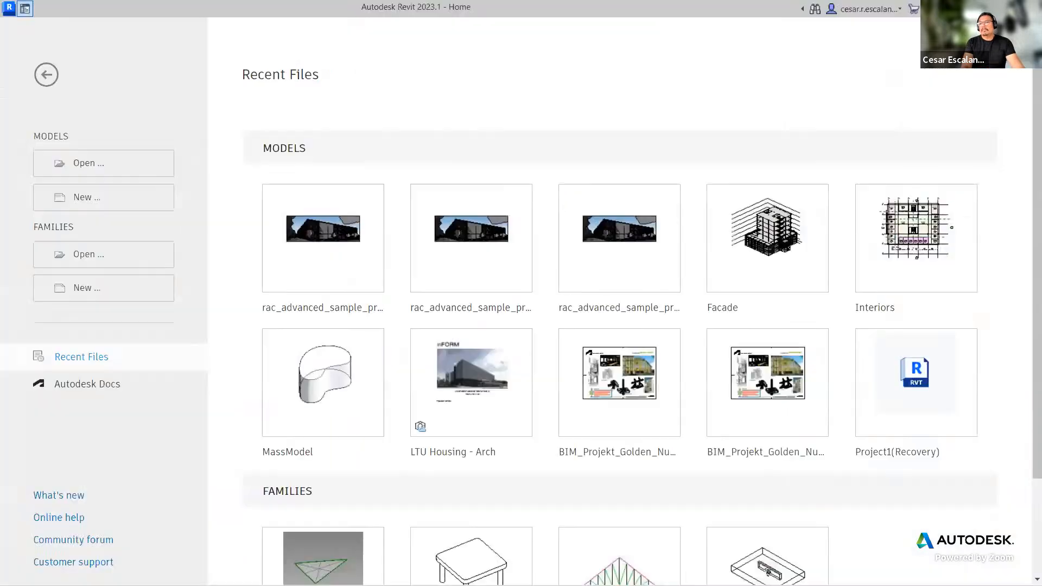
left_click(46, 71)
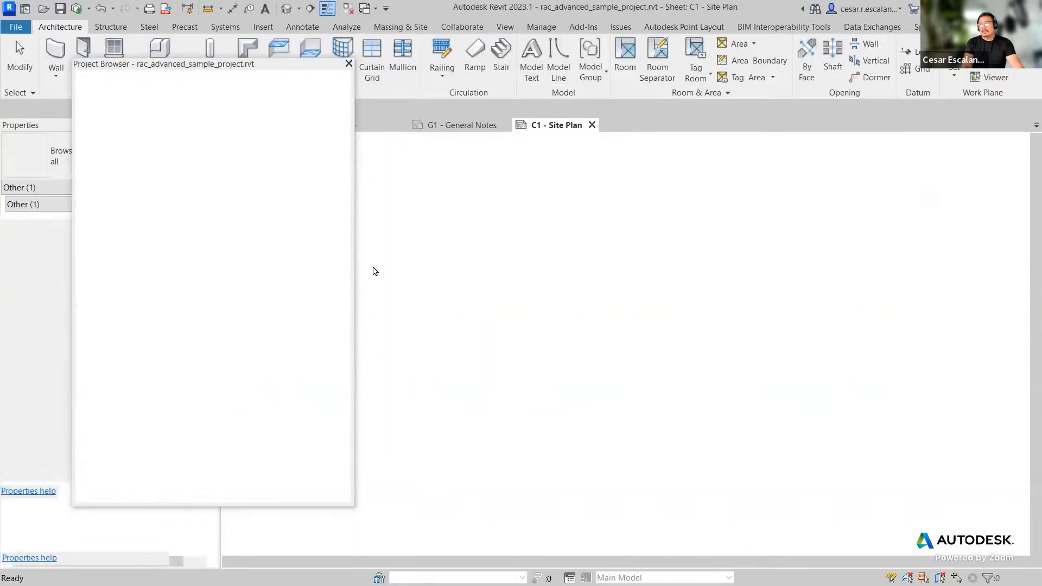
Step: Move the floating Project Browser and dock it back into the side panel
left_click_drag(228, 69, 548, 193)
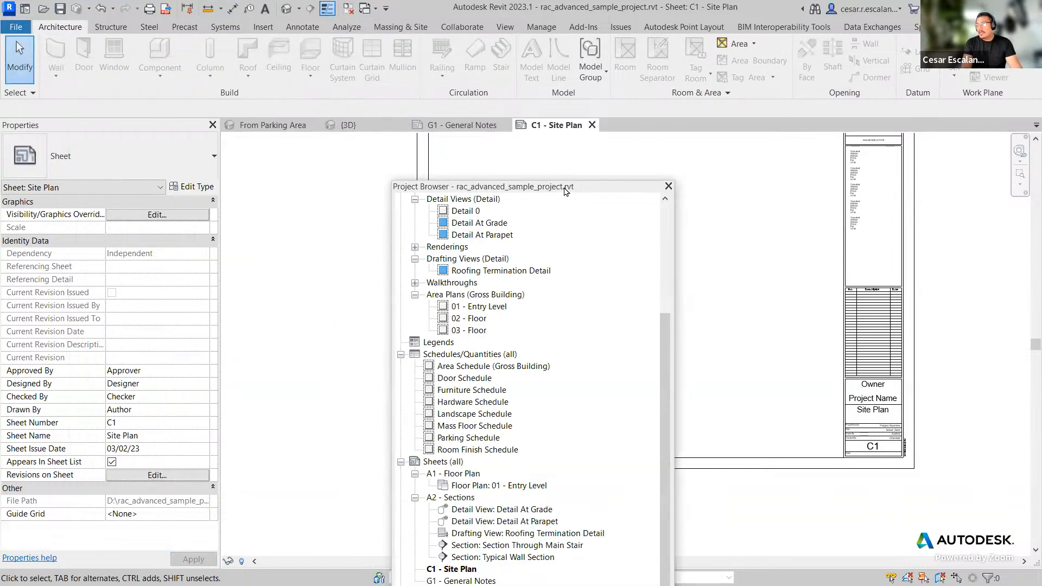
left_click_drag(561, 186, 544, 75)
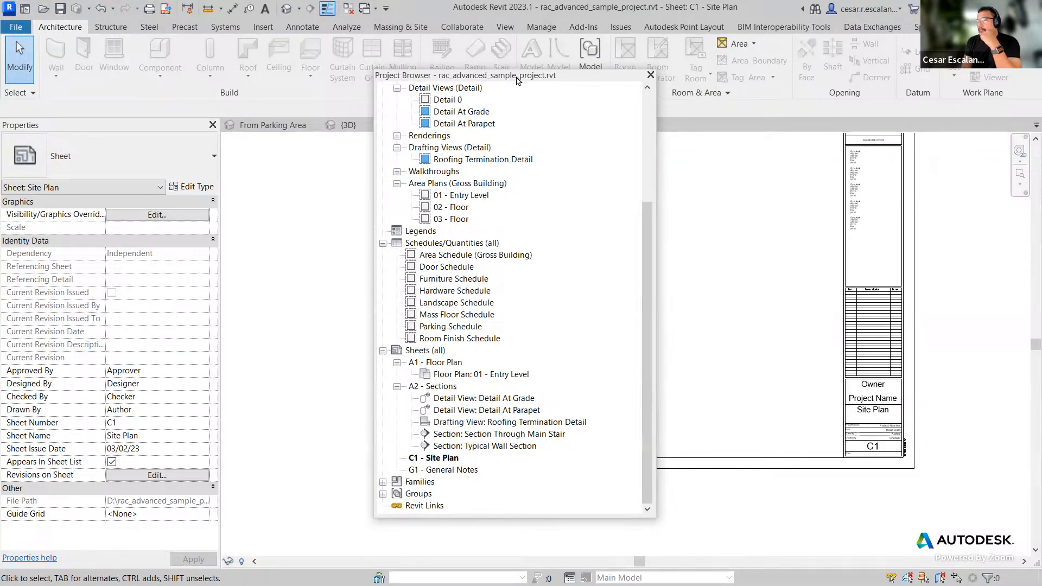
left_click_drag(517, 79, 356, 72)
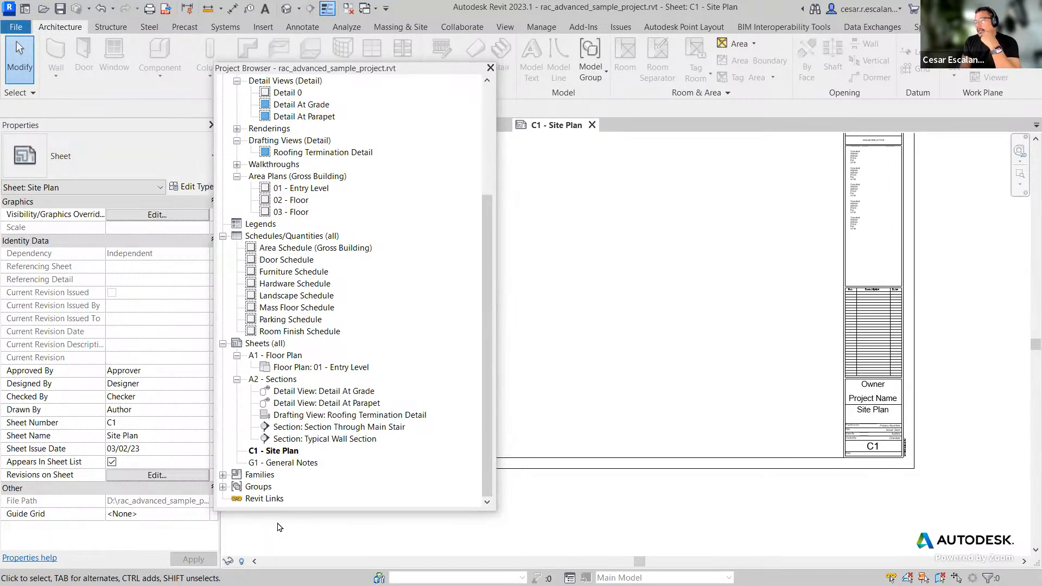
double_click(440, 74)
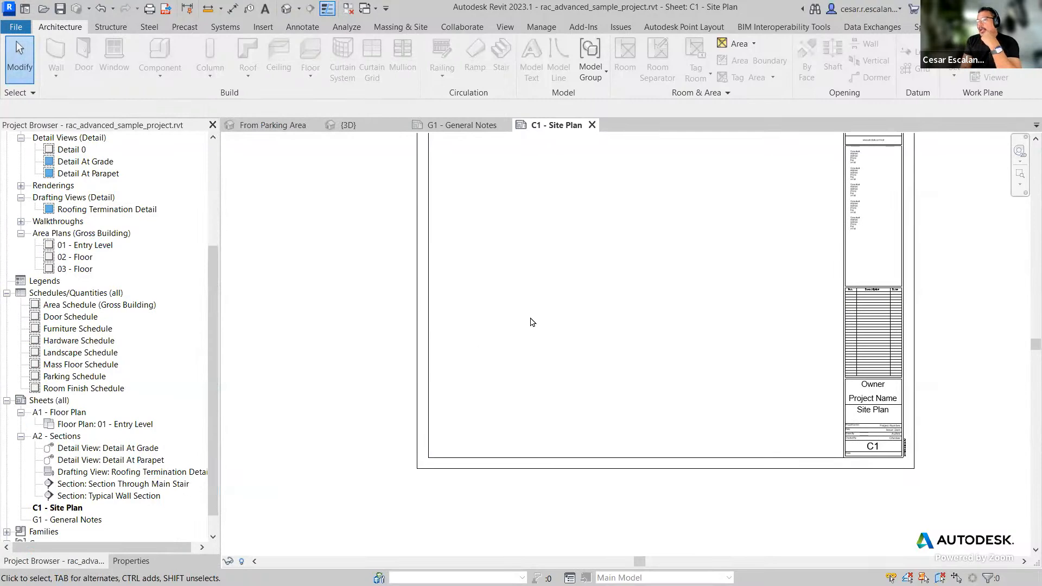
scroll(895, 427, "up", 1)
scroll(714, 366, "down", 3)
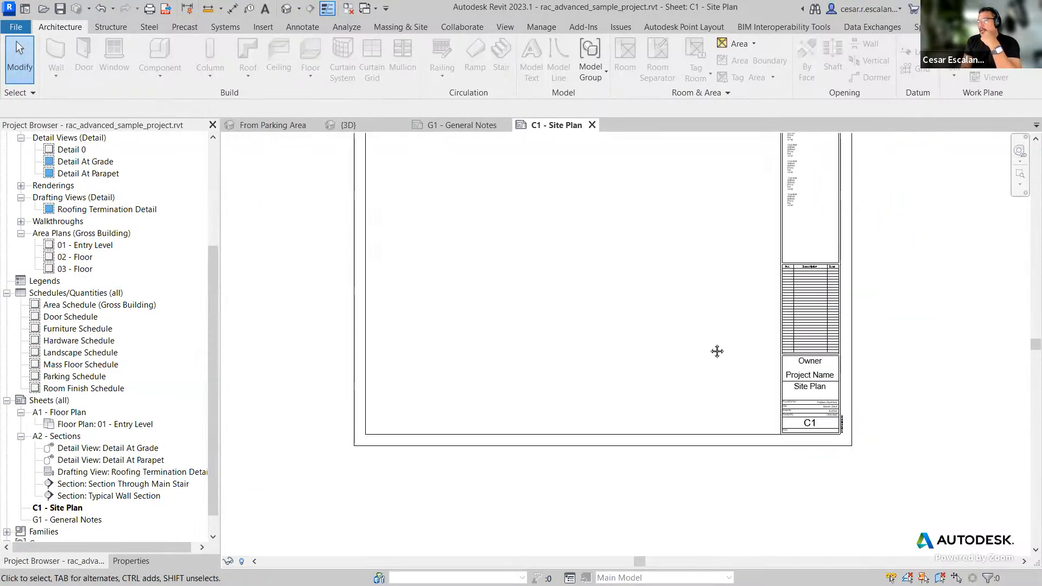
scroll(838, 434, "up", 3)
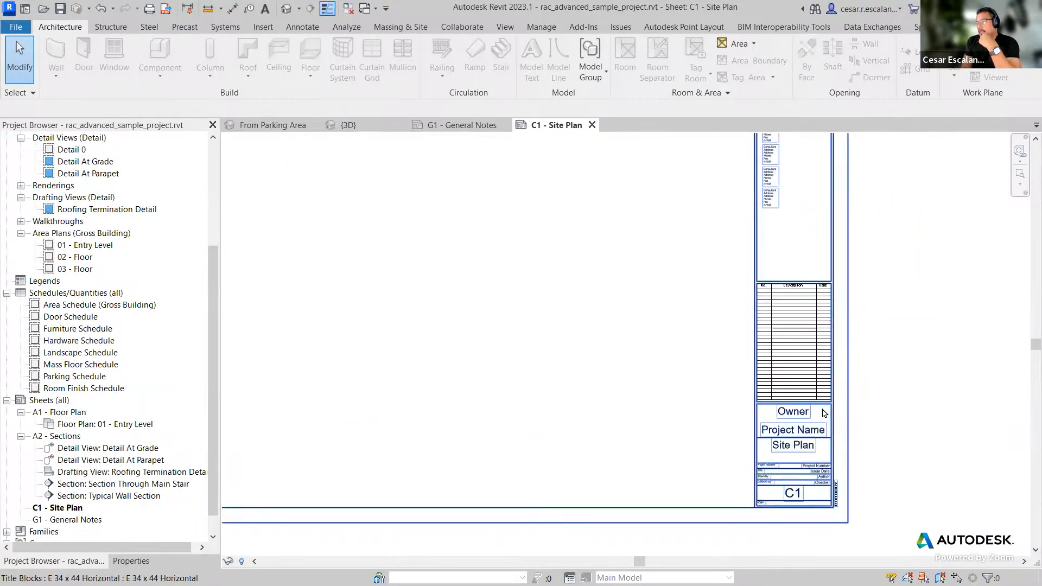
Step: Open the Shared Parameters dialog to review it, then close it without changes
scroll(876, 458, "down", 3)
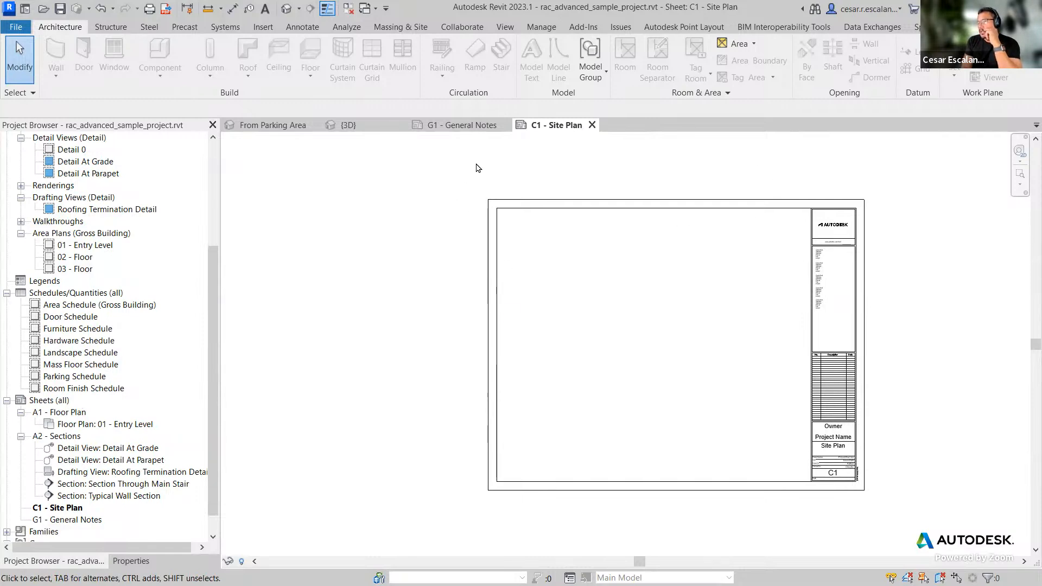
left_click(553, 30)
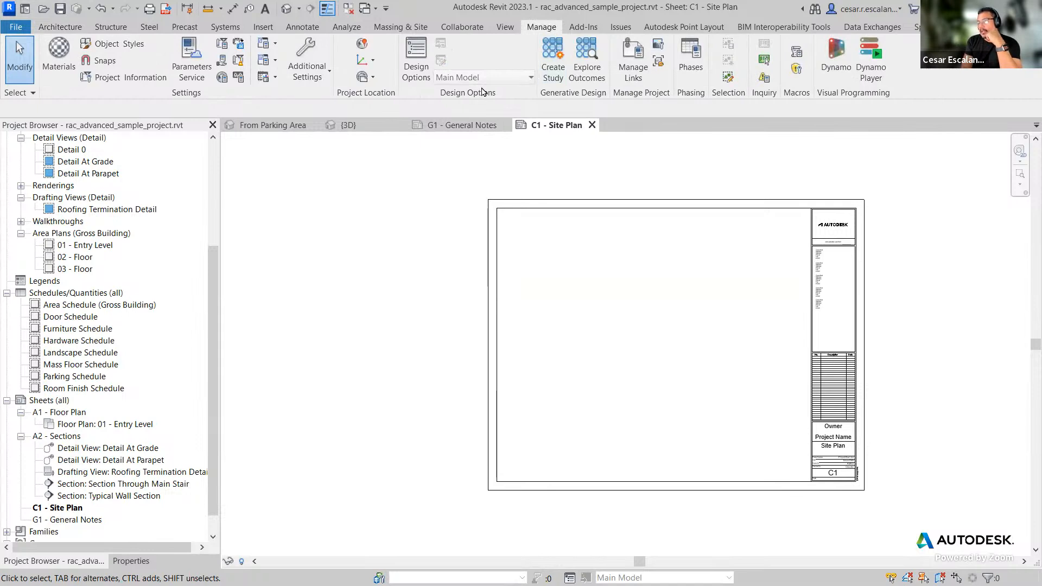
left_click(222, 60)
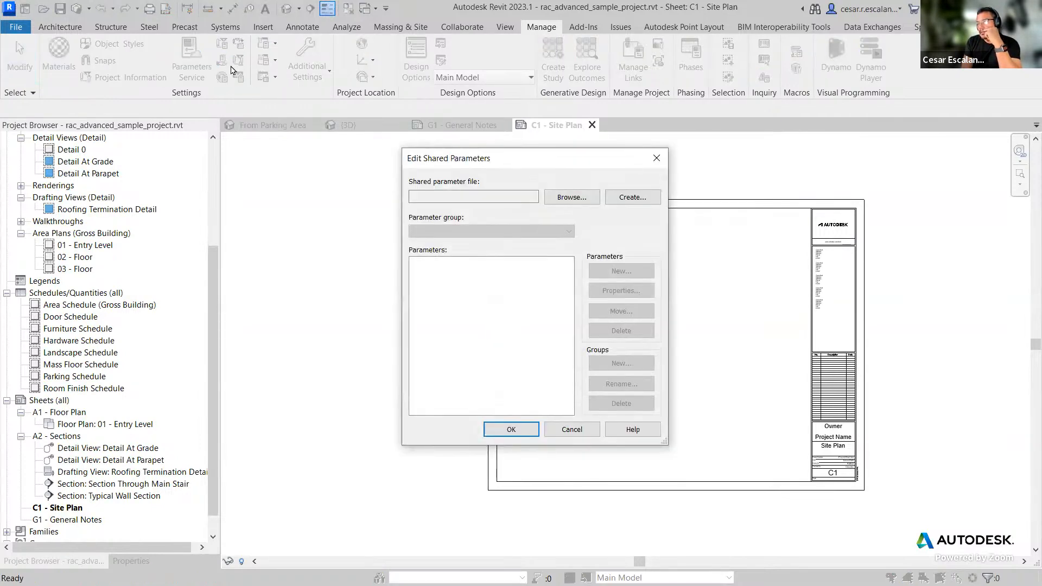
left_click(571, 429)
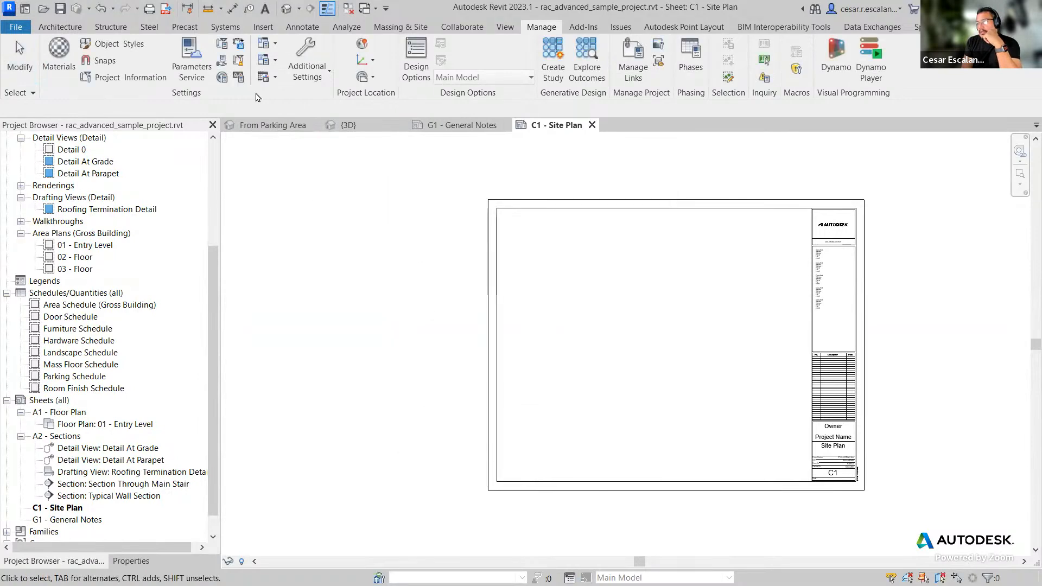
Step: Open Project Parameters and search the parameter list for Stop, then clear the search
left_click(221, 45)
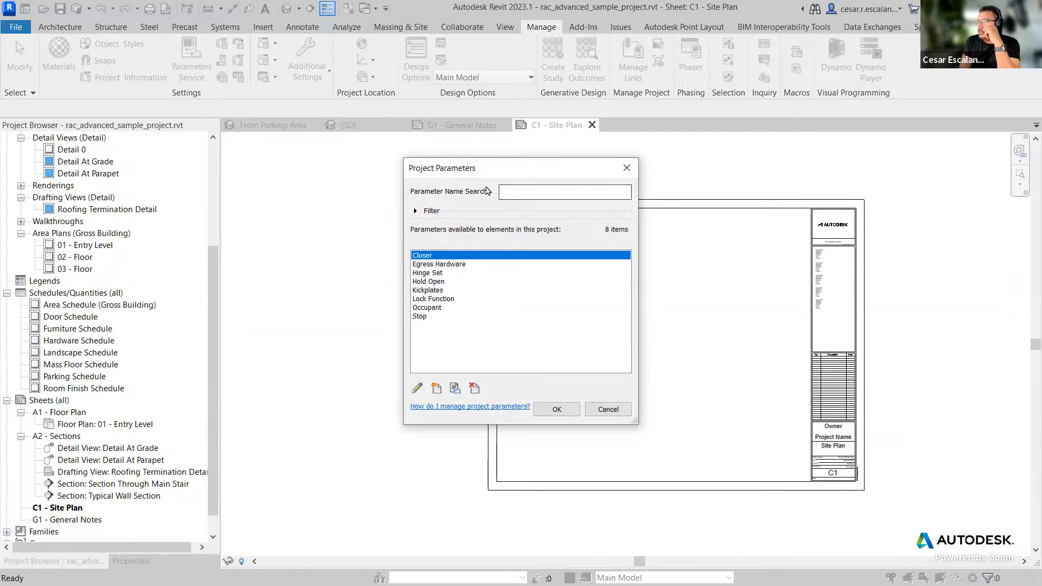
left_click(519, 191)
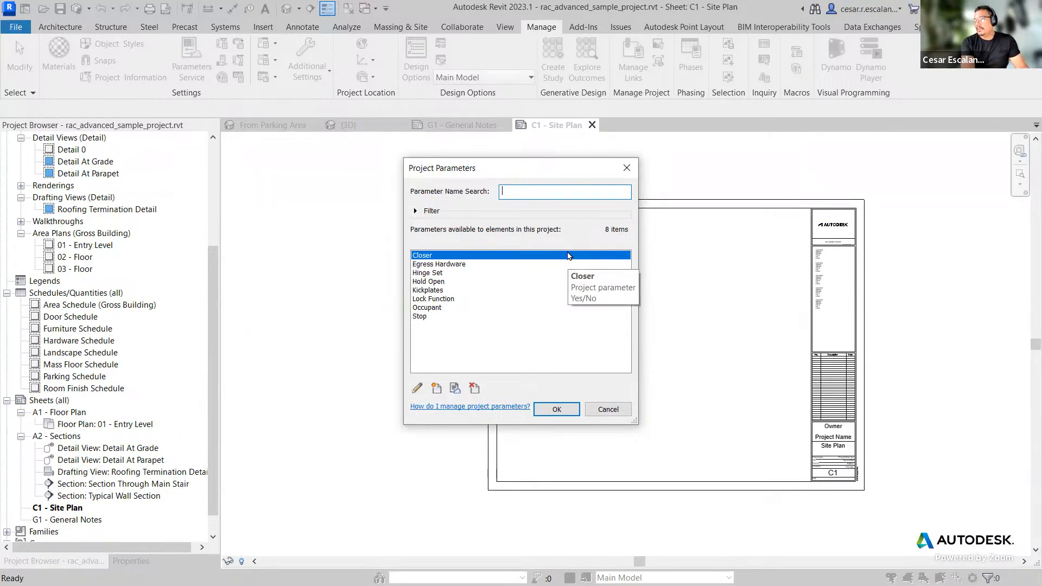
type("Stop")
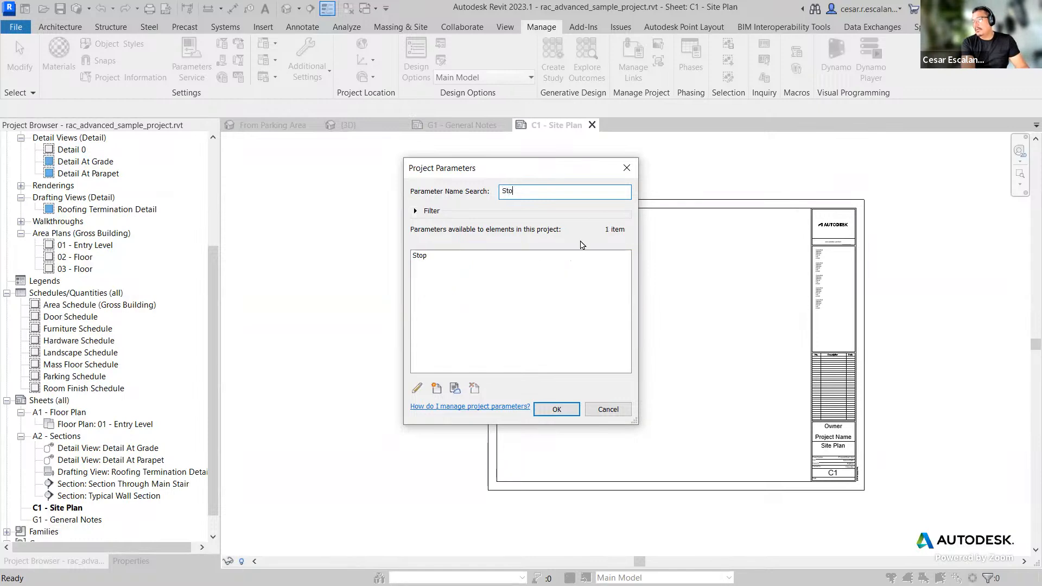
key("BackSpace")
key("BackSpace")
key("BackSpace")
key("BackSpace")
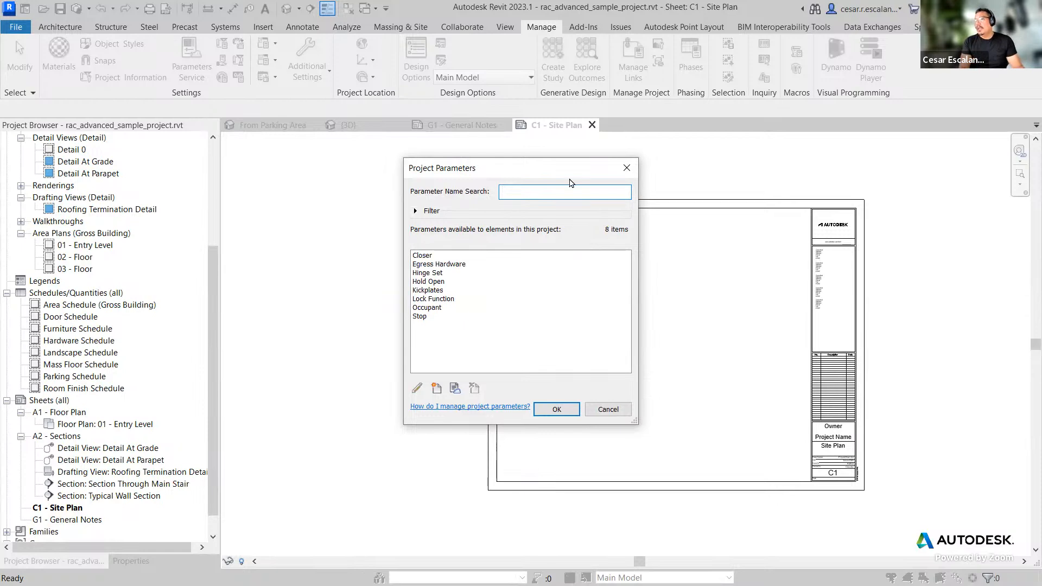
Step: Expand the parameter filter and try the Parameter Type options, returning the filter to <All>
left_click(416, 211)
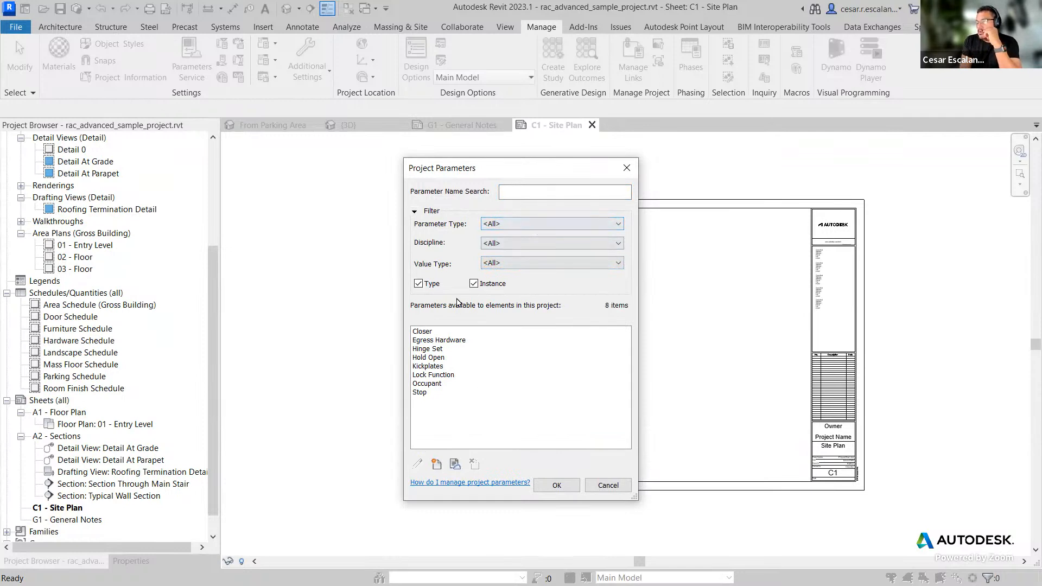
left_click(539, 224)
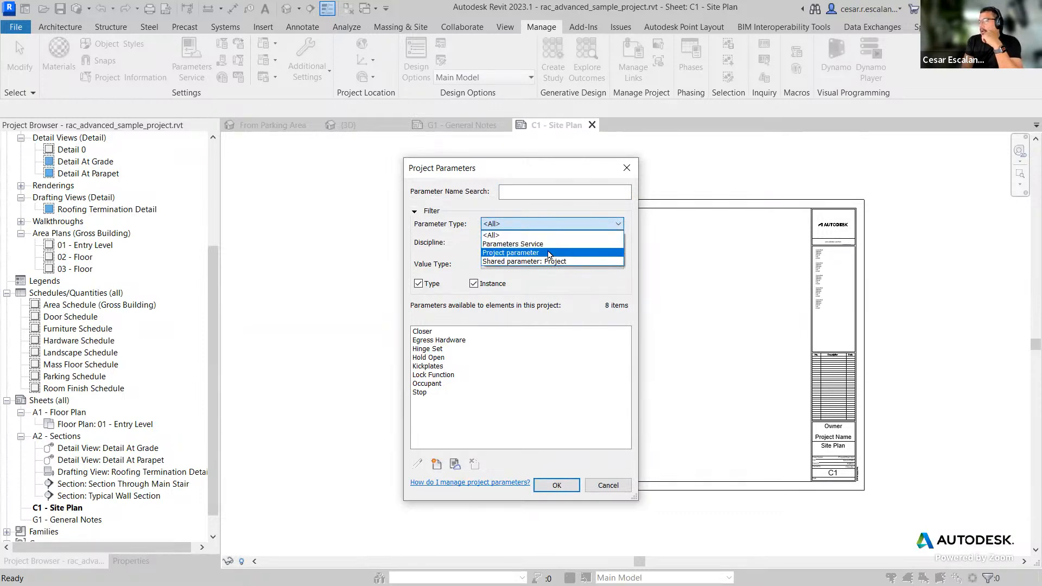
left_click(548, 253)
left_click(572, 225)
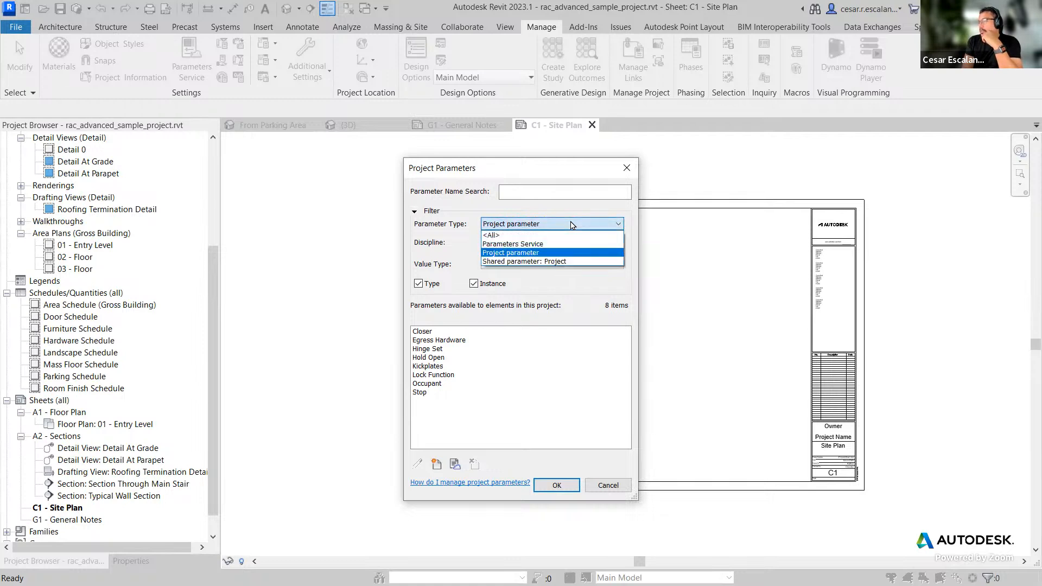
left_click(561, 261)
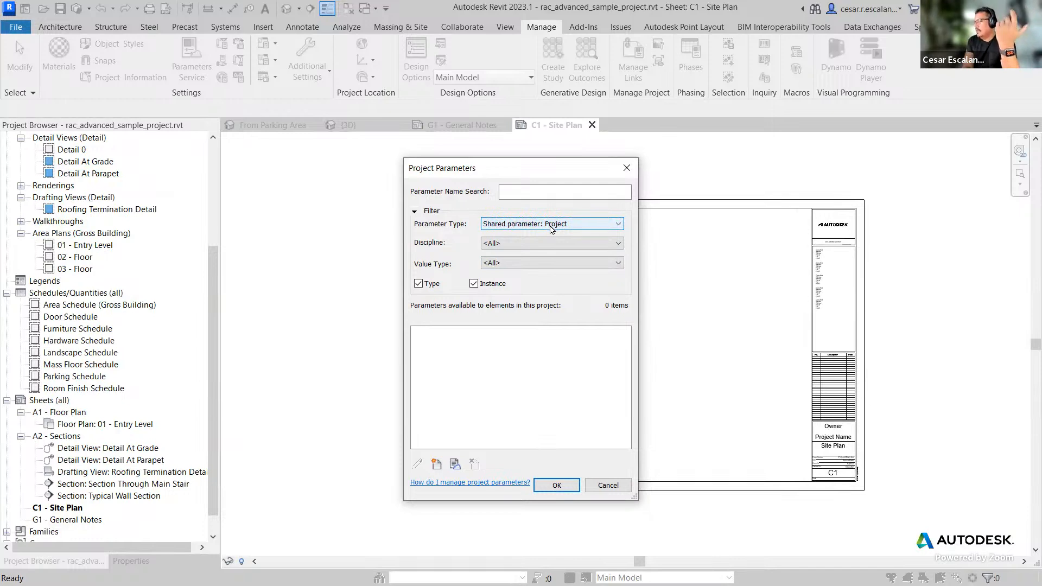
left_click(551, 228)
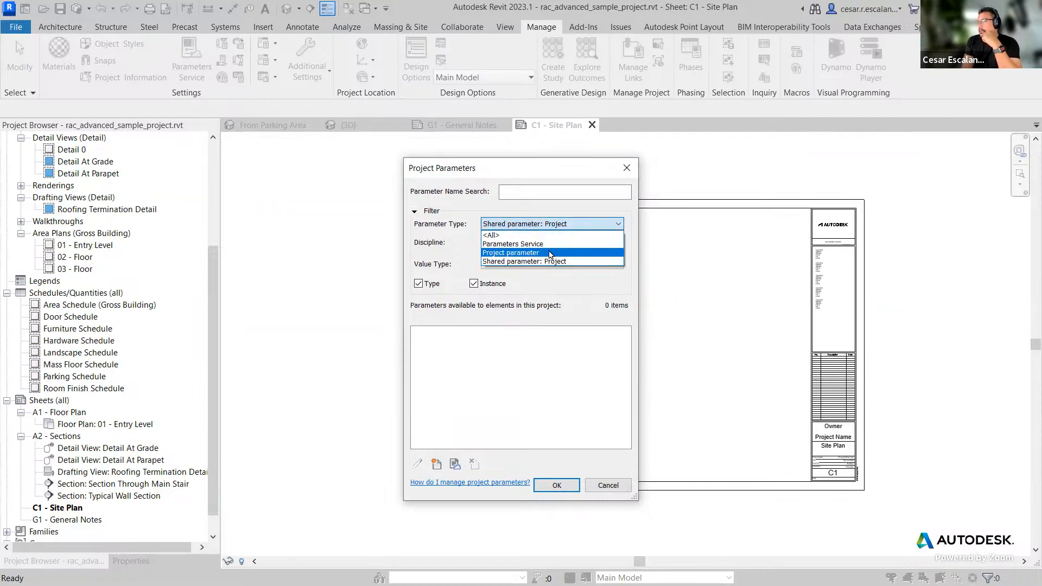
left_click(551, 253)
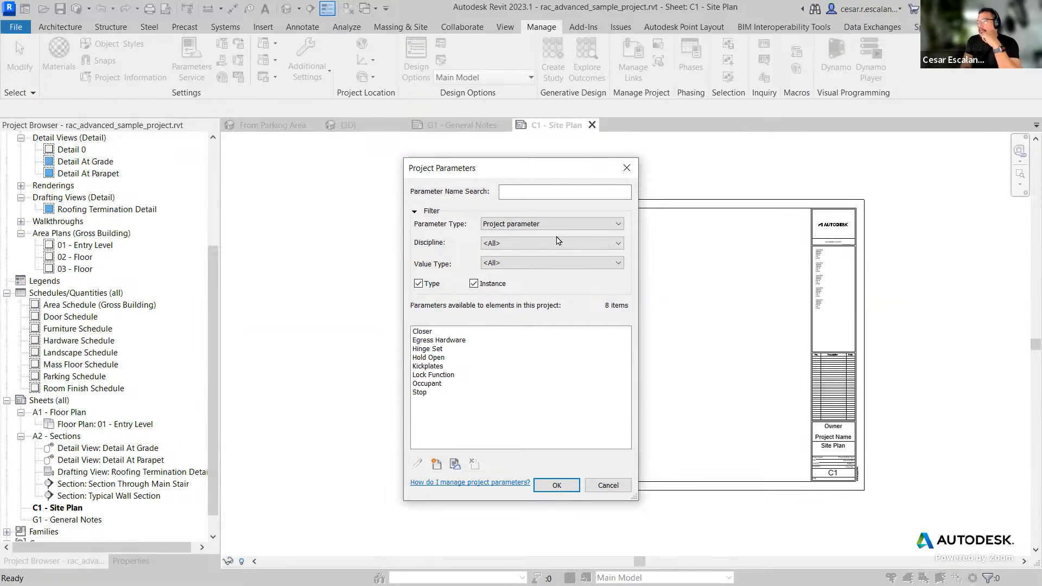
left_click(570, 224)
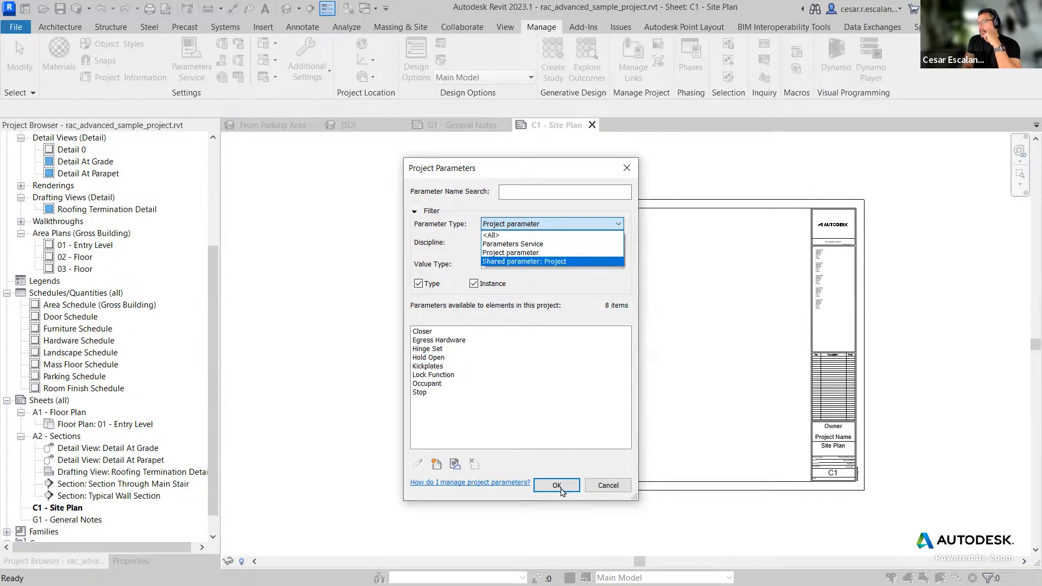
left_click(573, 336)
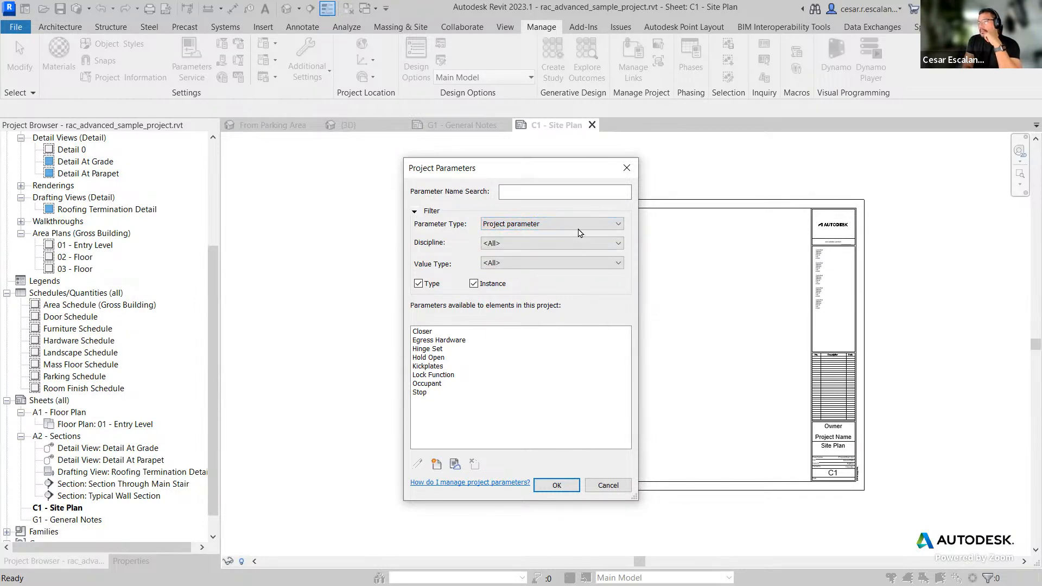
left_click(580, 224)
left_click(491, 235)
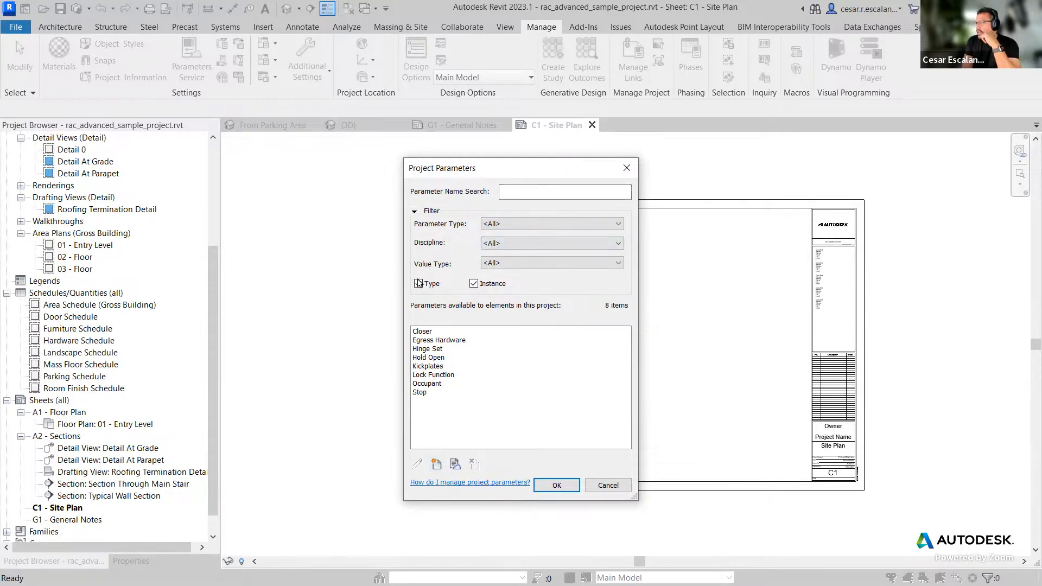
Step: Examine the Instance filter option and the Value Type list of the parameter filter
left_click(474, 283)
left_click(474, 283)
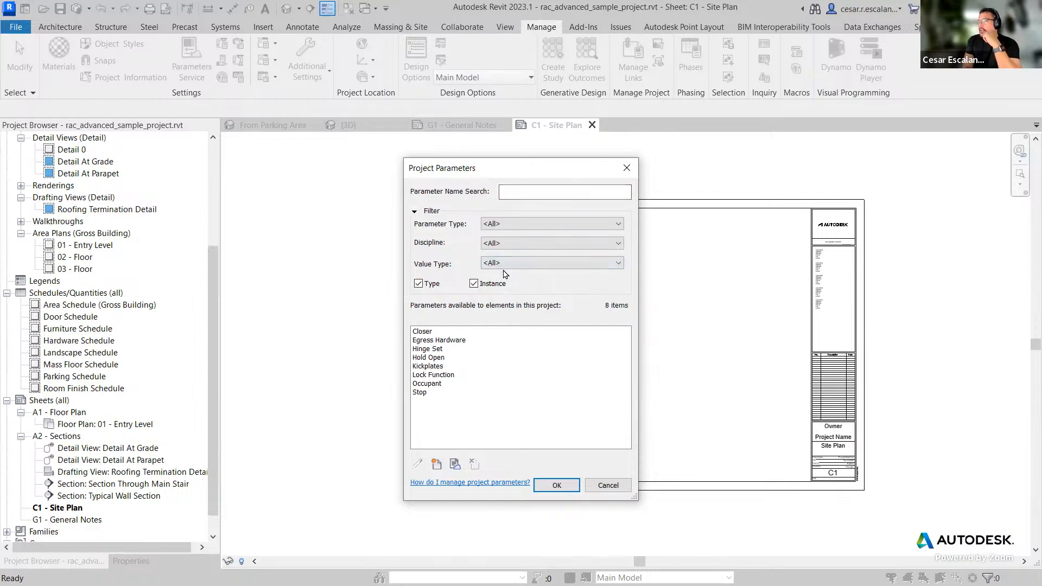
left_click(511, 264)
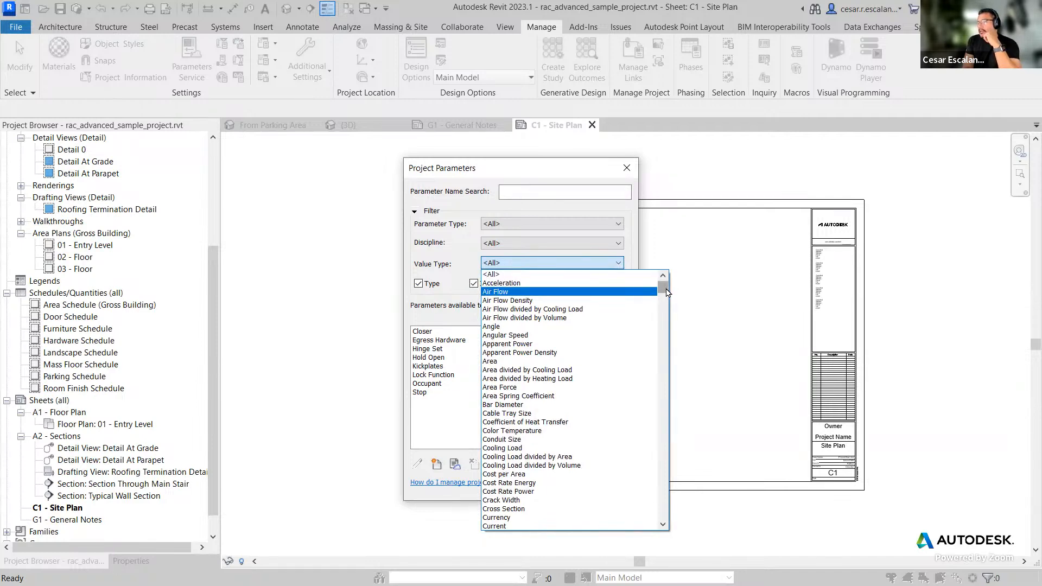
mouse_move(666, 293)
left_mouse_down()
mouse_move(668, 358)
mouse_move(677, 290)
left_mouse_up()
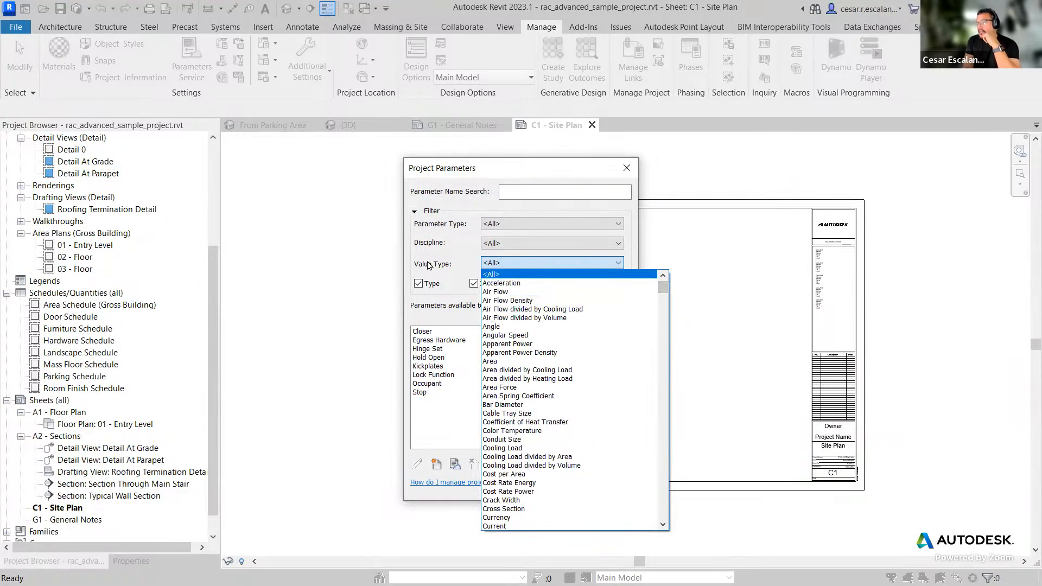
left_click_drag(662, 291, 689, 267)
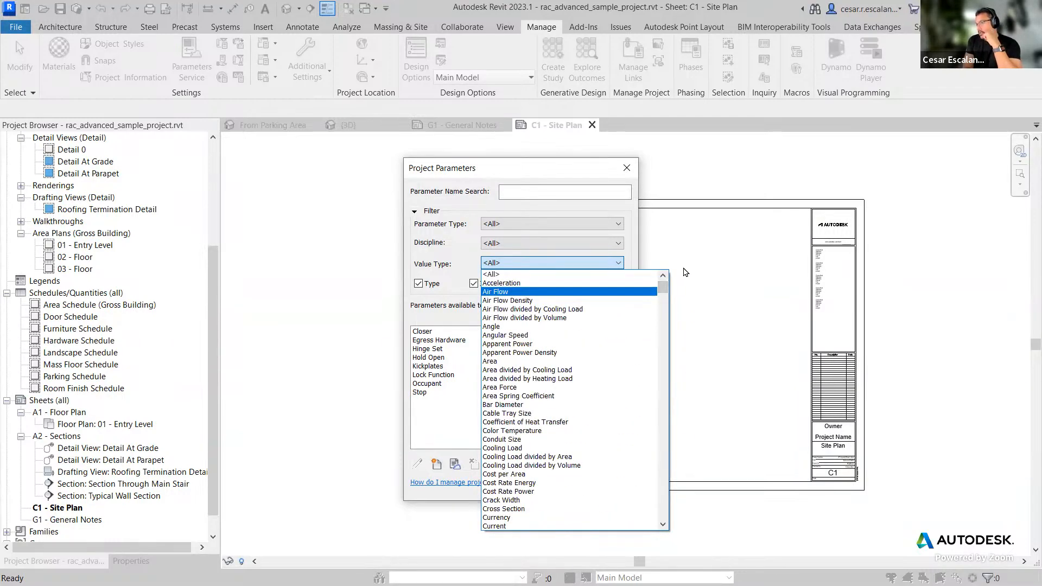
left_click(685, 270)
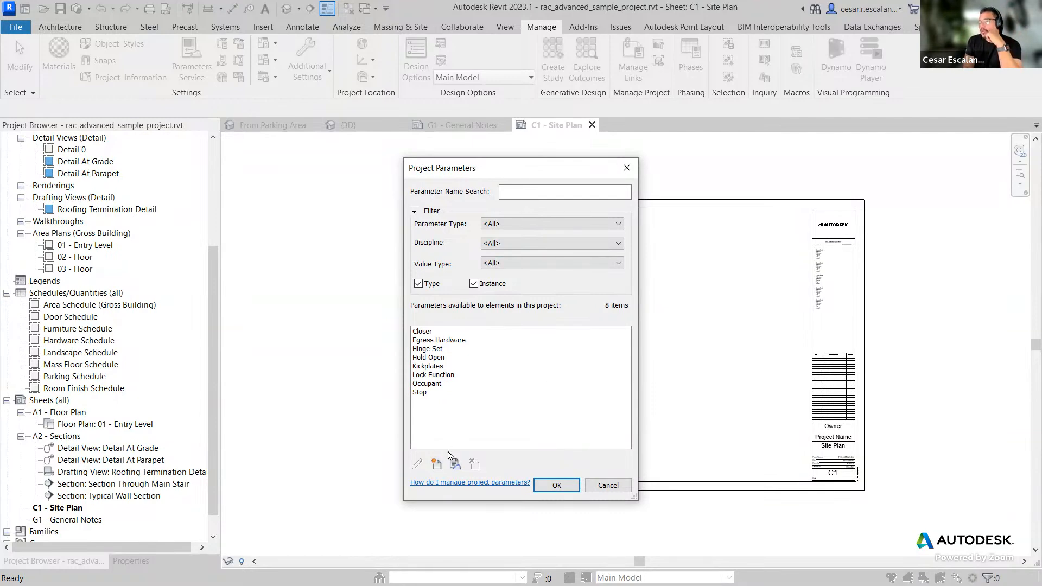
Step: Start a new project parameter and name it Sheet Order
left_click(436, 465)
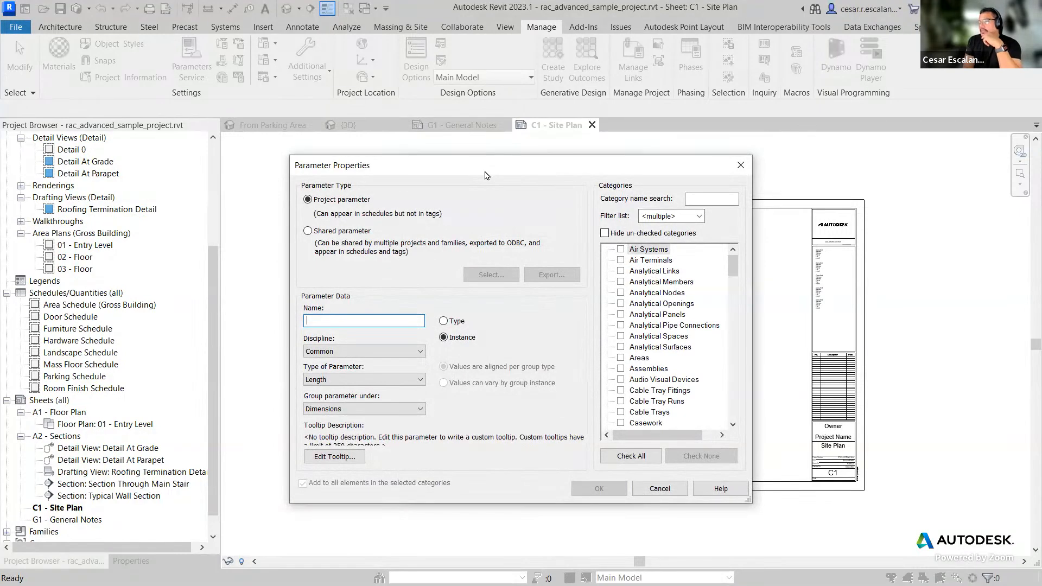
left_click_drag(486, 175, 746, 165)
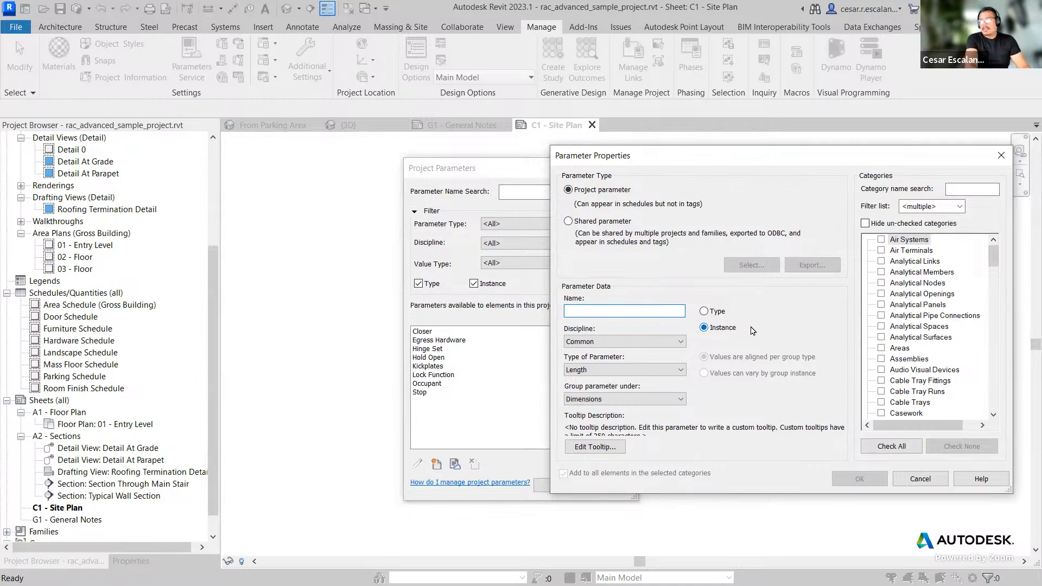
type("Sheet Order")
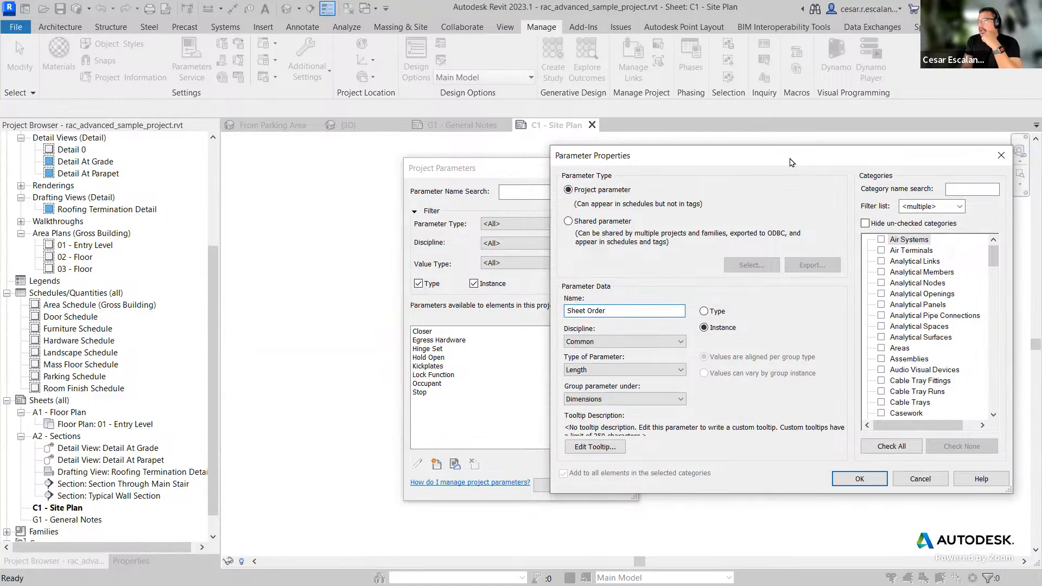
Step: Set the Sheet Order parameter type to Integer and group it under Other
left_click_drag(794, 160, 700, 127)
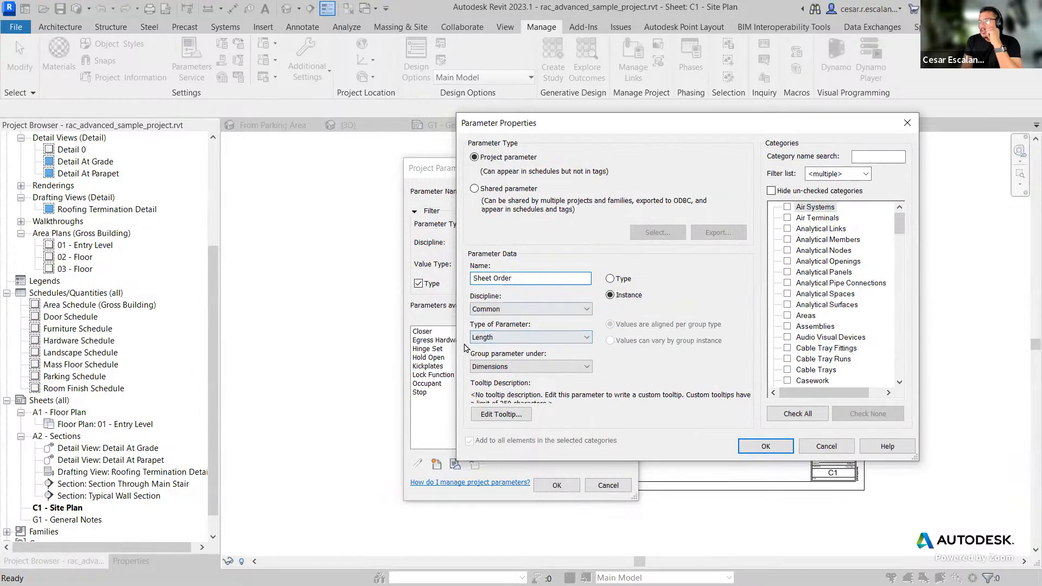
left_click(522, 338)
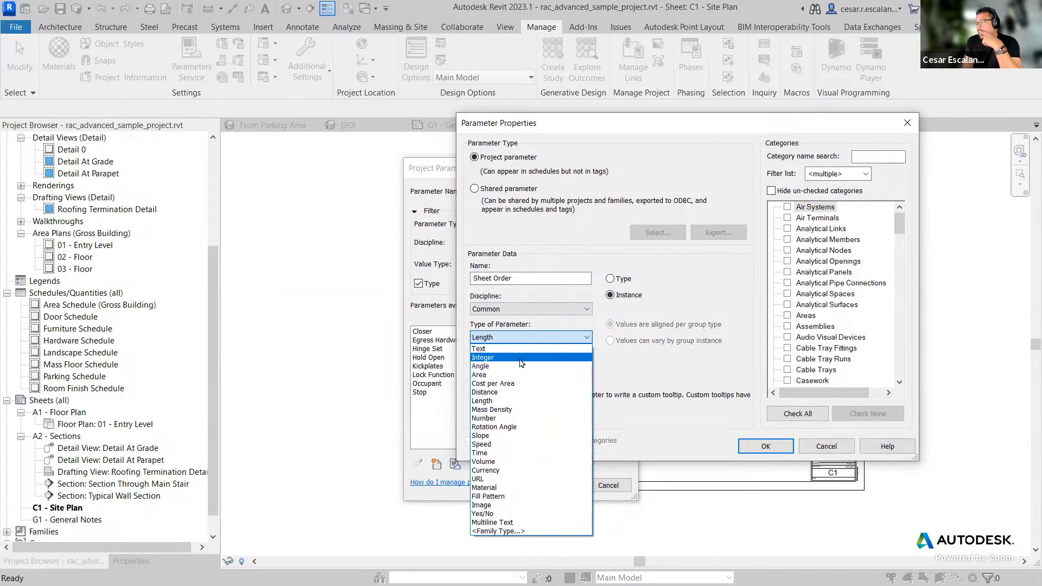
left_click(521, 362)
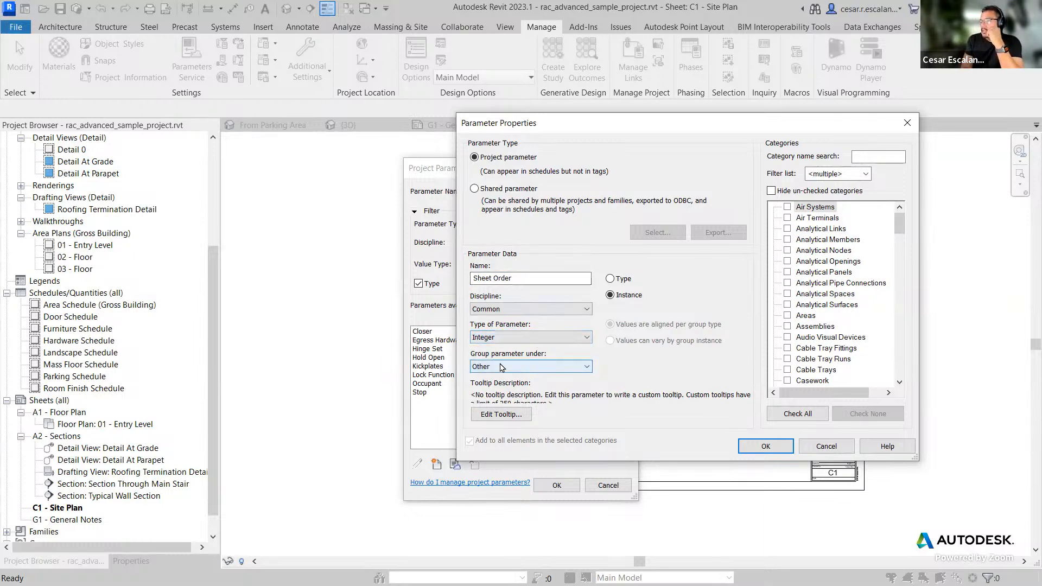
left_click(552, 372)
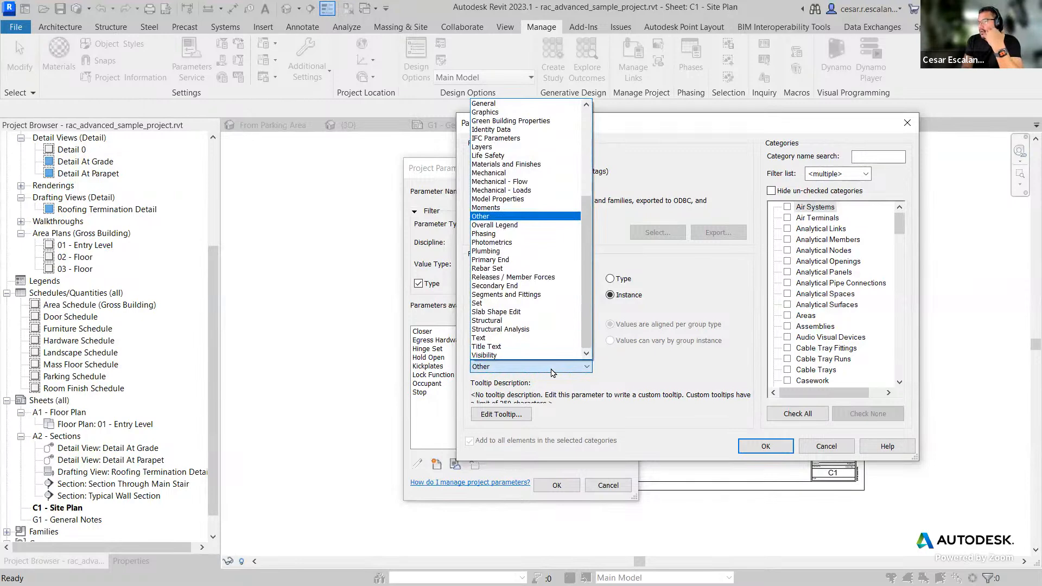
left_click(551, 372)
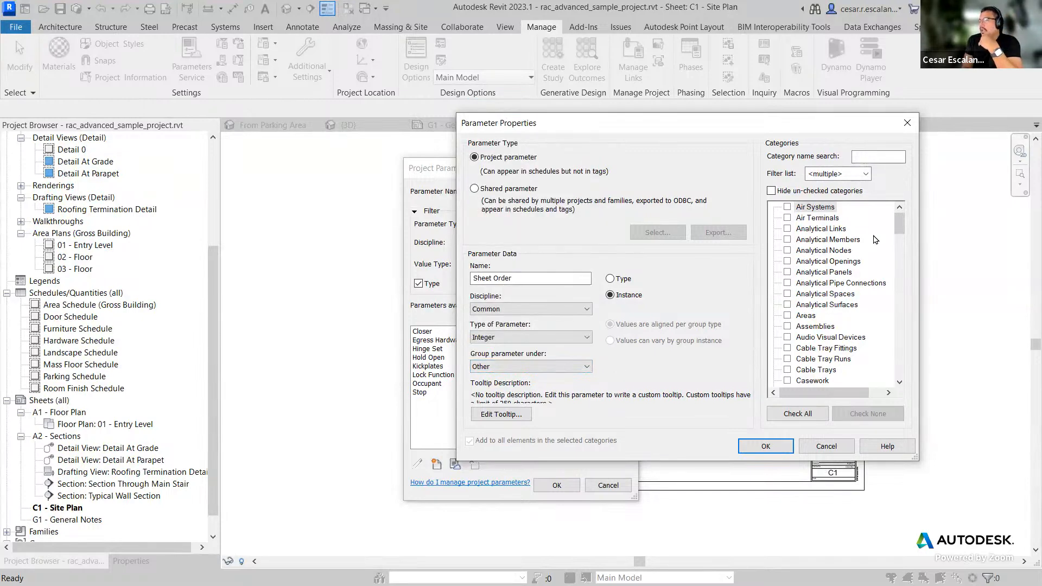
Step: Assign Sheet Order as an instance parameter to the Sheets category and confirm both dialogs
left_click_drag(898, 222, 882, 355)
scroll(882, 355, "up", 3)
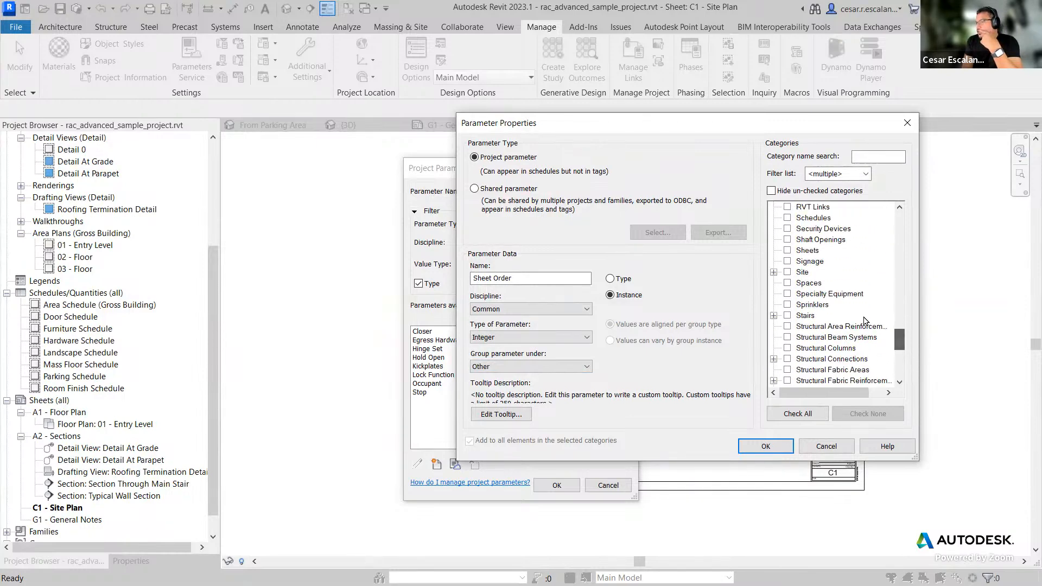
left_click(787, 250)
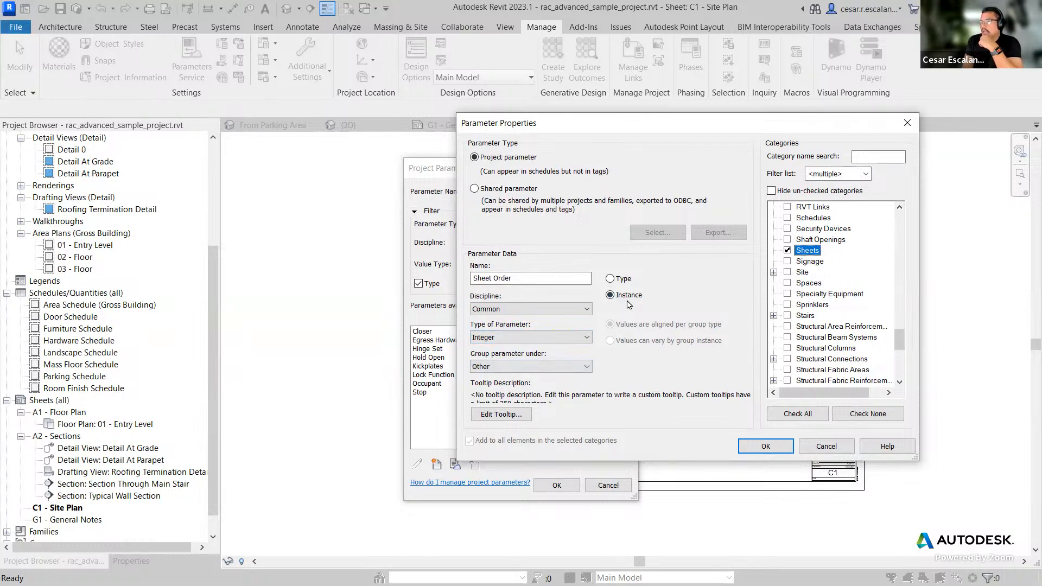
left_click(611, 295)
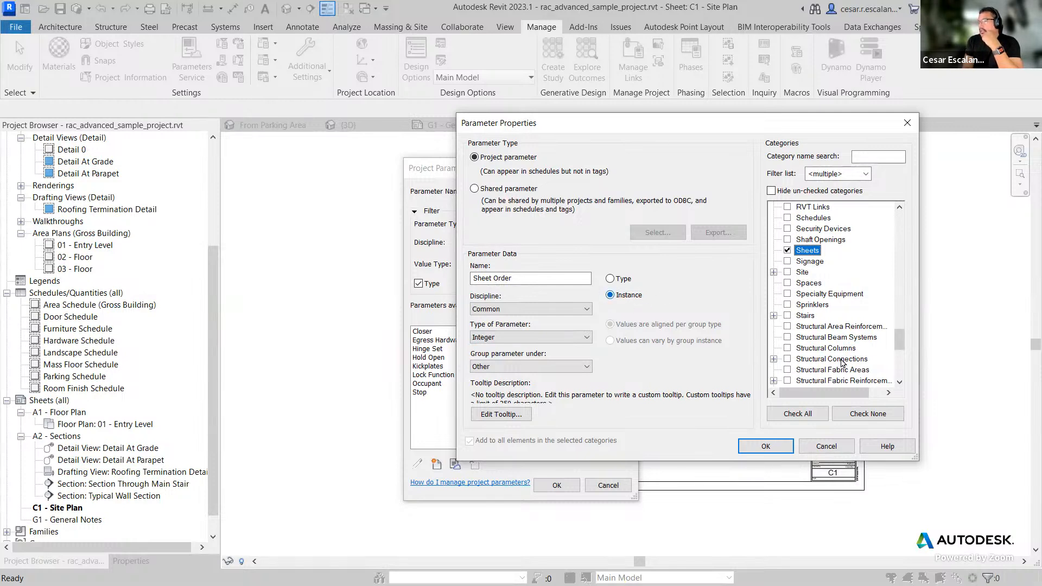
left_click(766, 445)
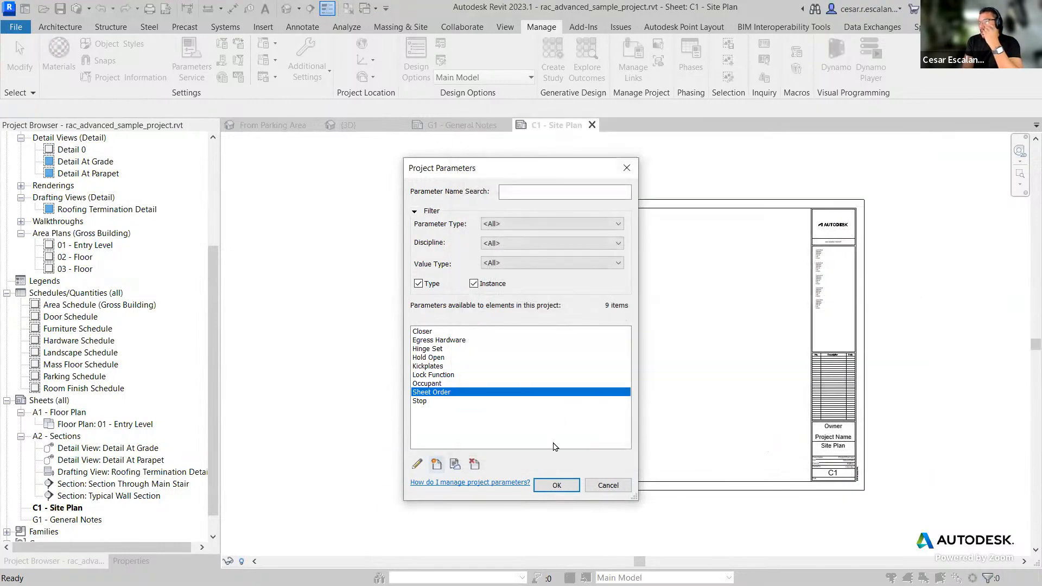
left_click(556, 484)
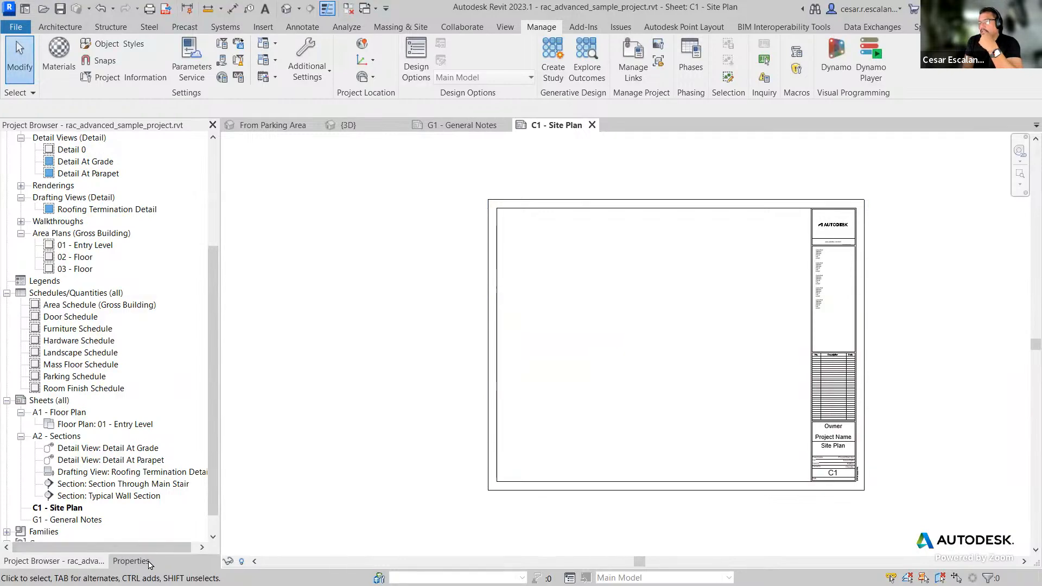
Step: Show the Properties palette for the C1 sheet and close the 3D and From Parking Area view tabs
left_click(131, 561)
scroll(210, 403, "down", 1)
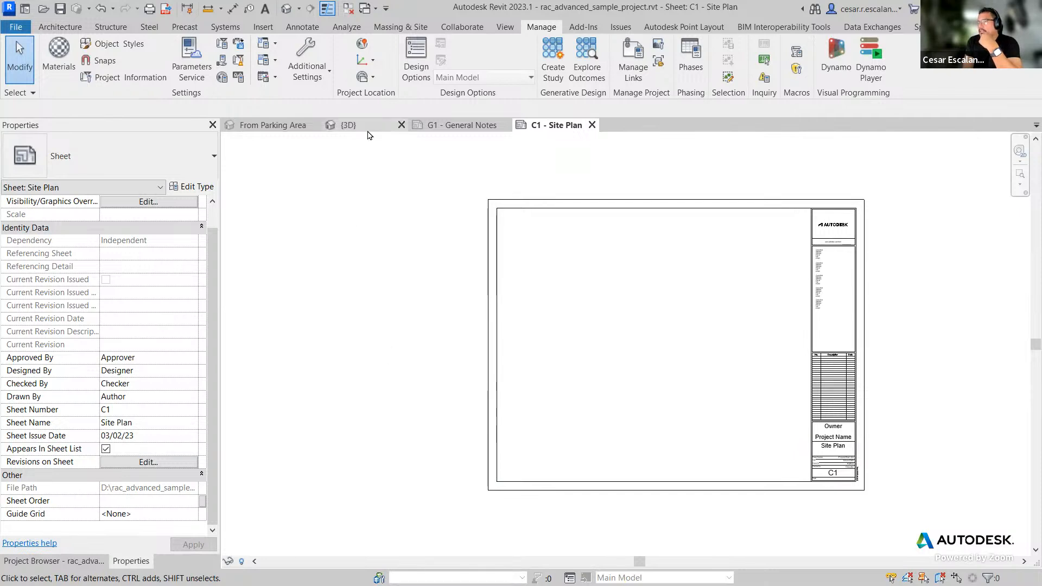
left_click(402, 125)
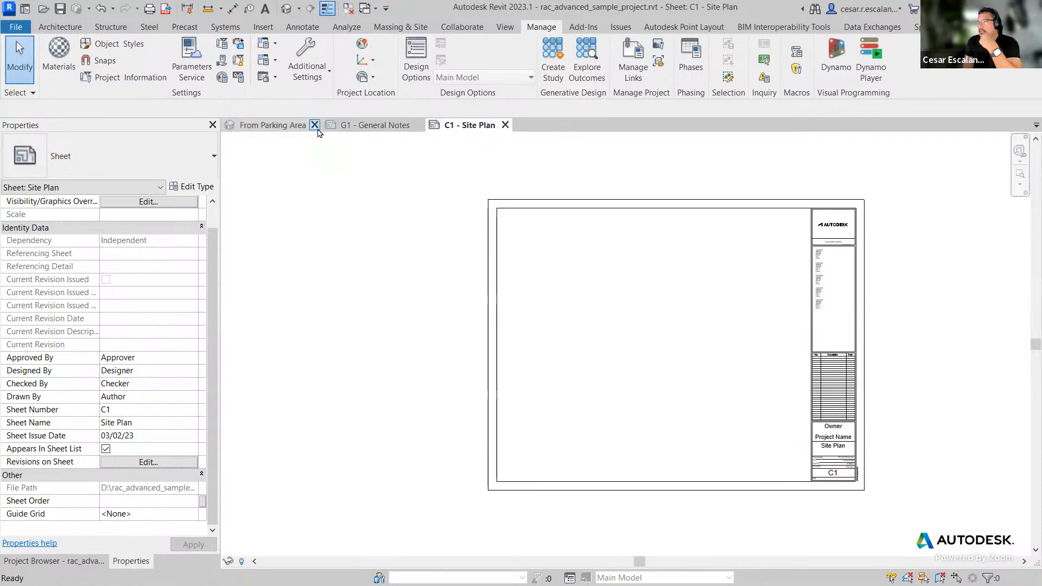
left_click(315, 125)
left_click(327, 129)
left_click(334, 128)
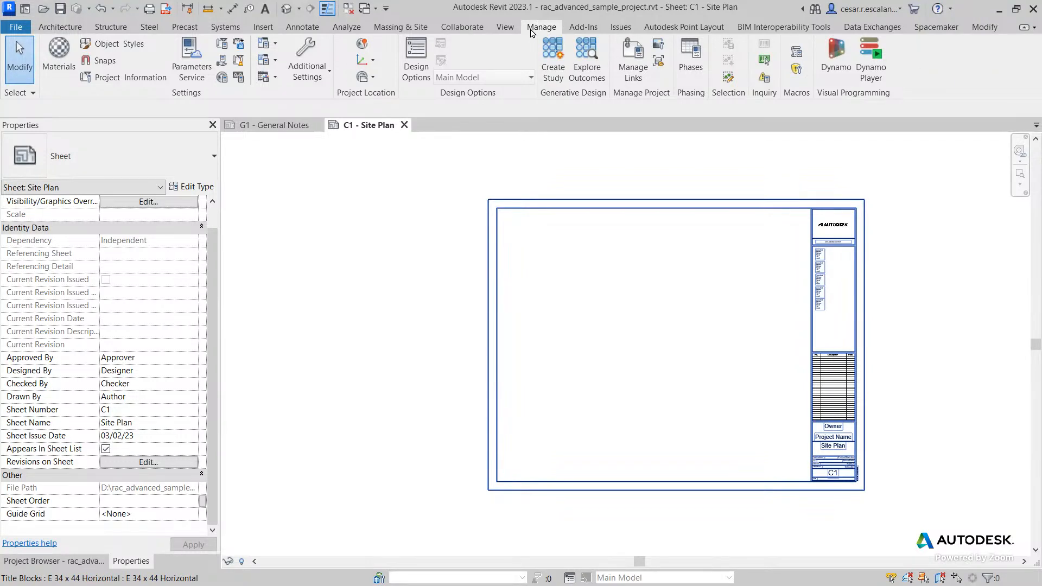
Step: Open and close the shared parameters editor, then start another project parameter named Sheet Order
left_click(223, 63)
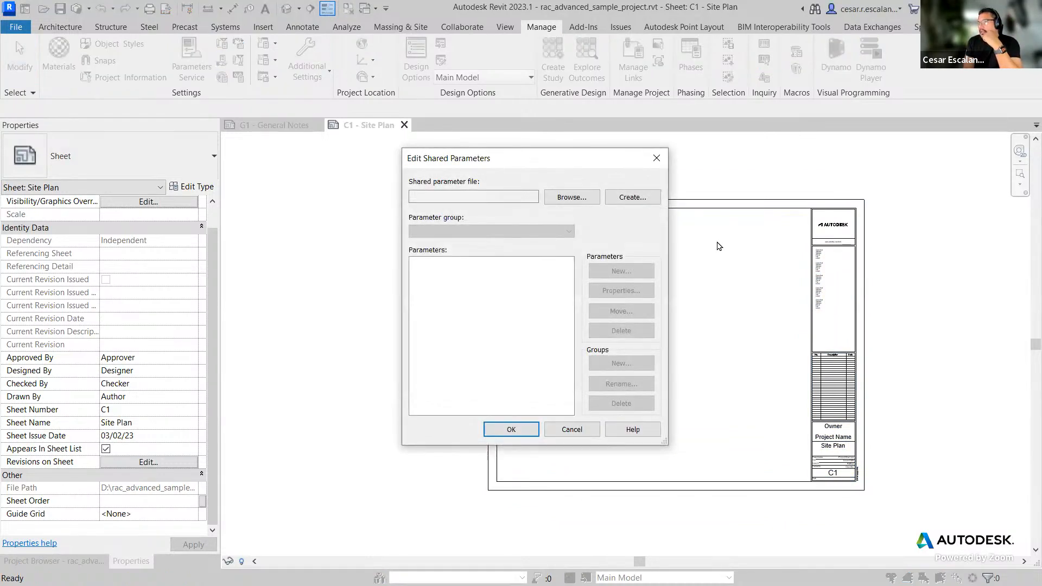
left_click(662, 164)
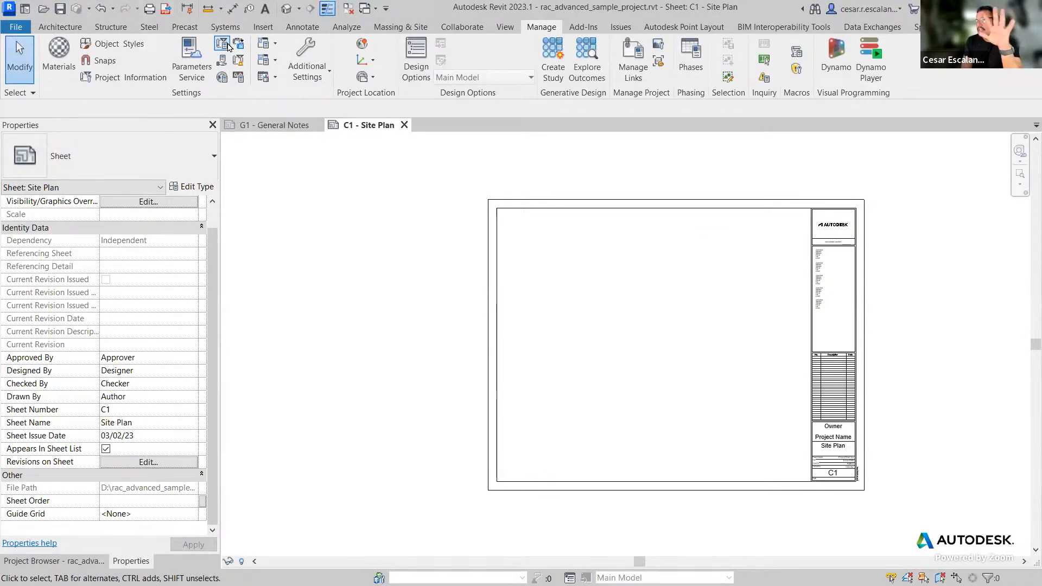
left_click(227, 46)
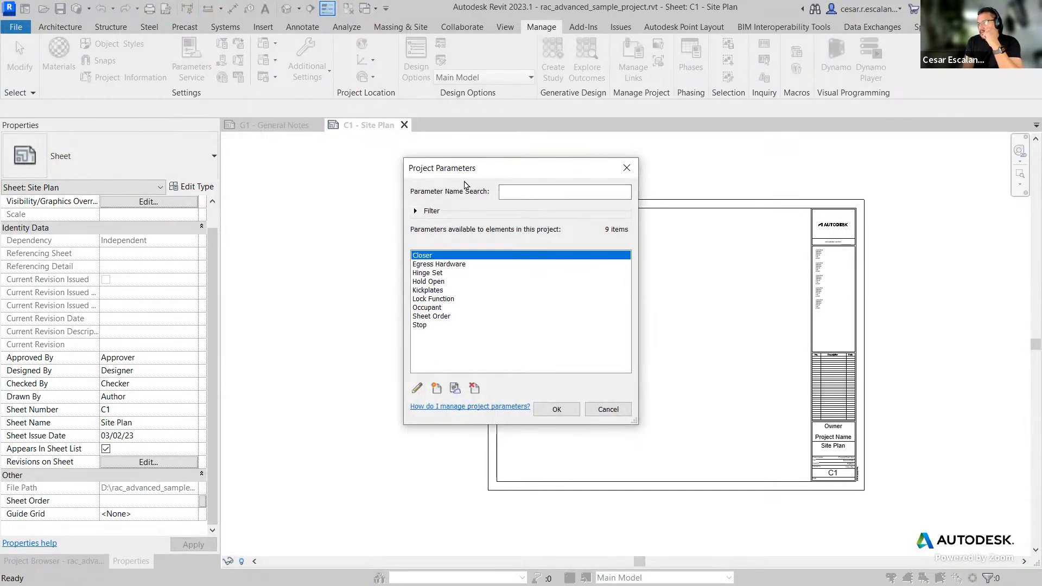
left_click(436, 389)
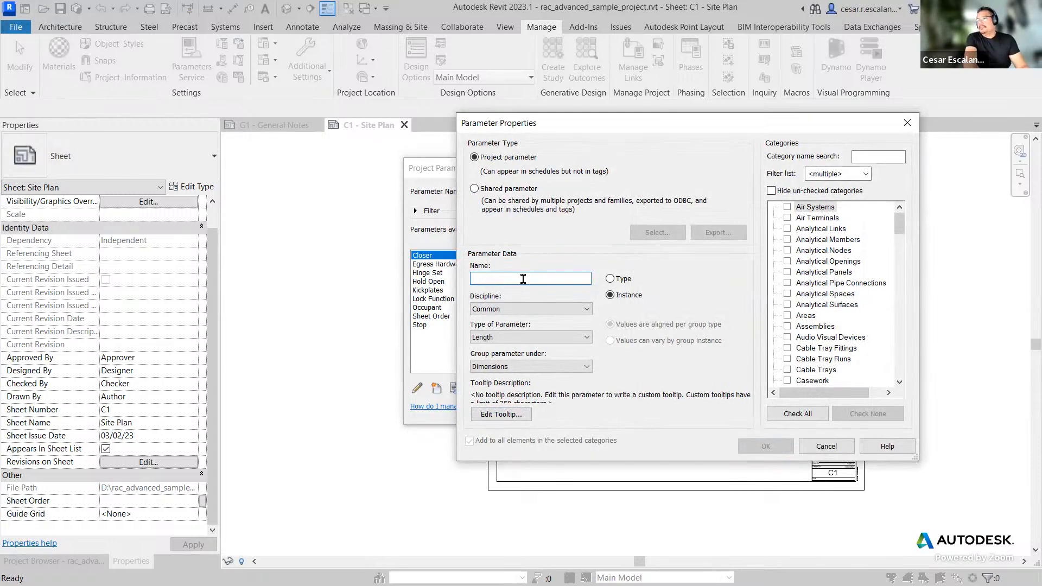
type("Sheet")
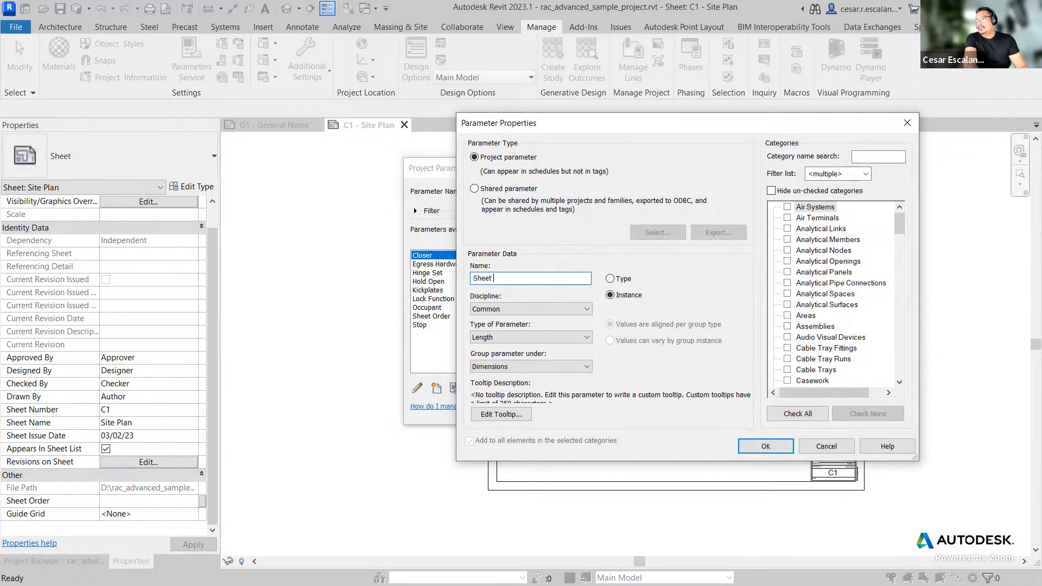
type(" Order")
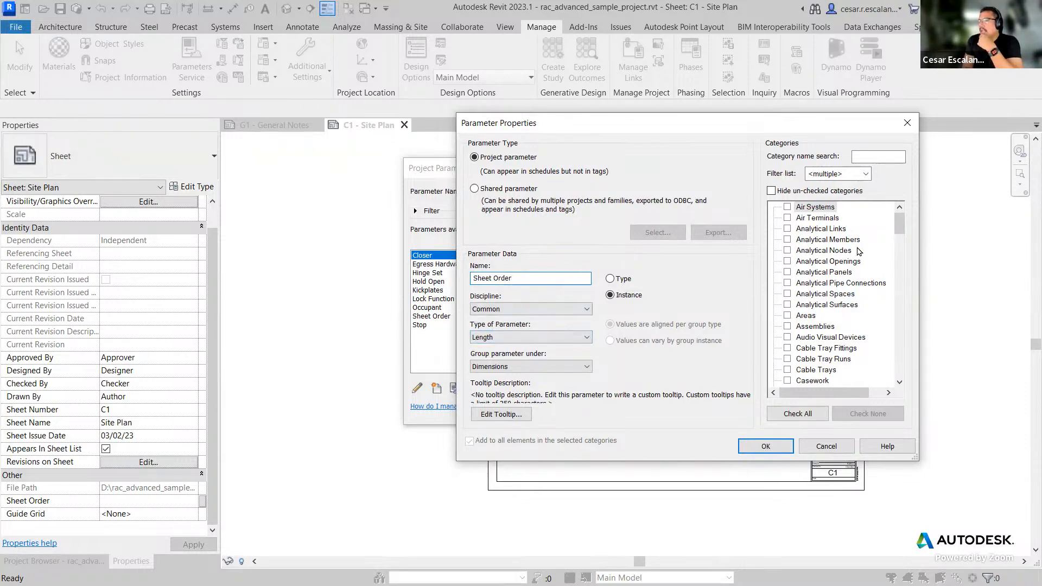
Step: Tick the Sheets category, set the parameter type to Integer, then cancel both parameter dialogs
left_click_drag(902, 226, 900, 338)
left_click(788, 294)
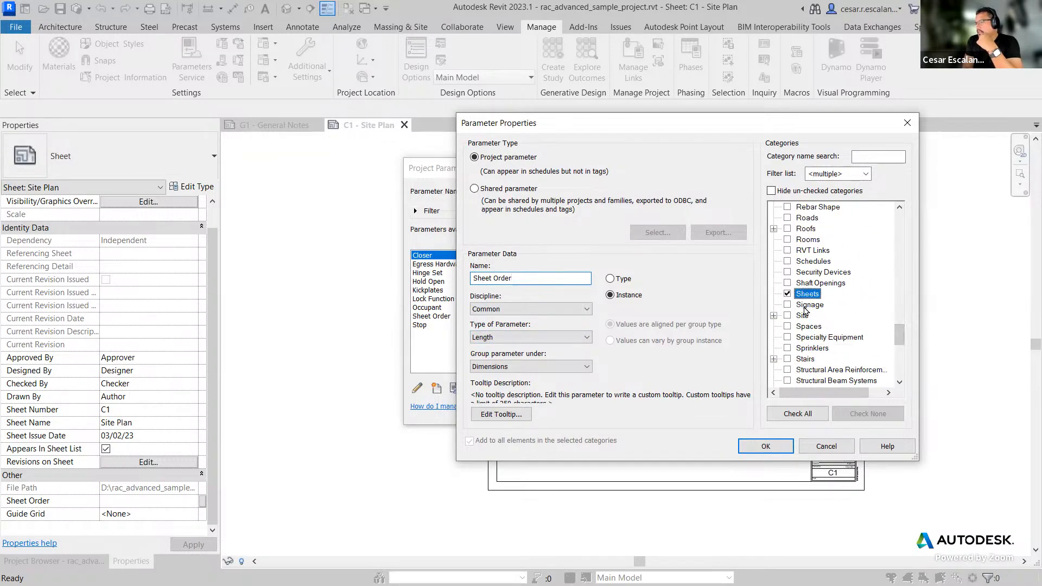
left_click(504, 336)
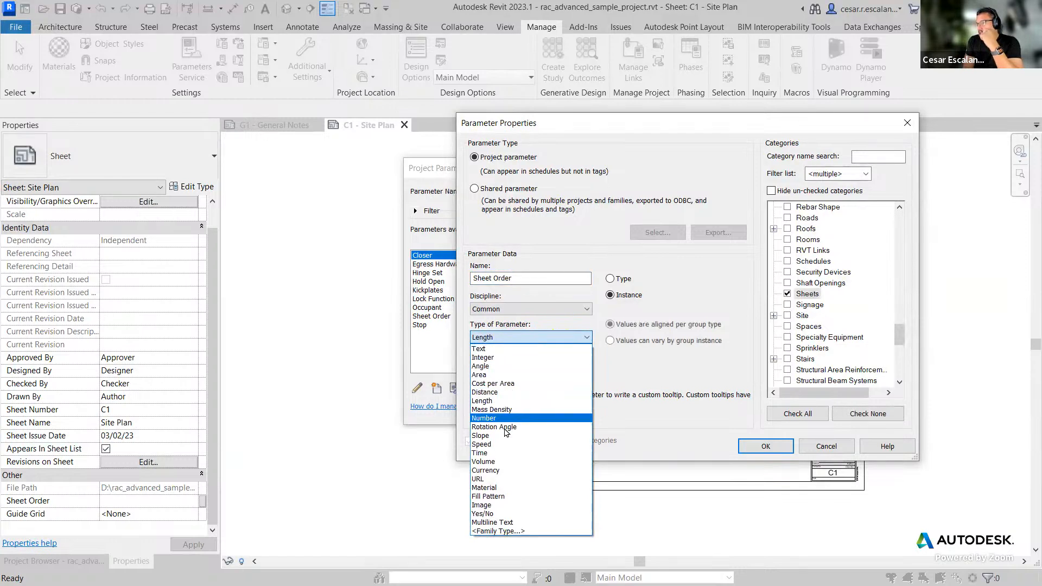
left_click(483, 357)
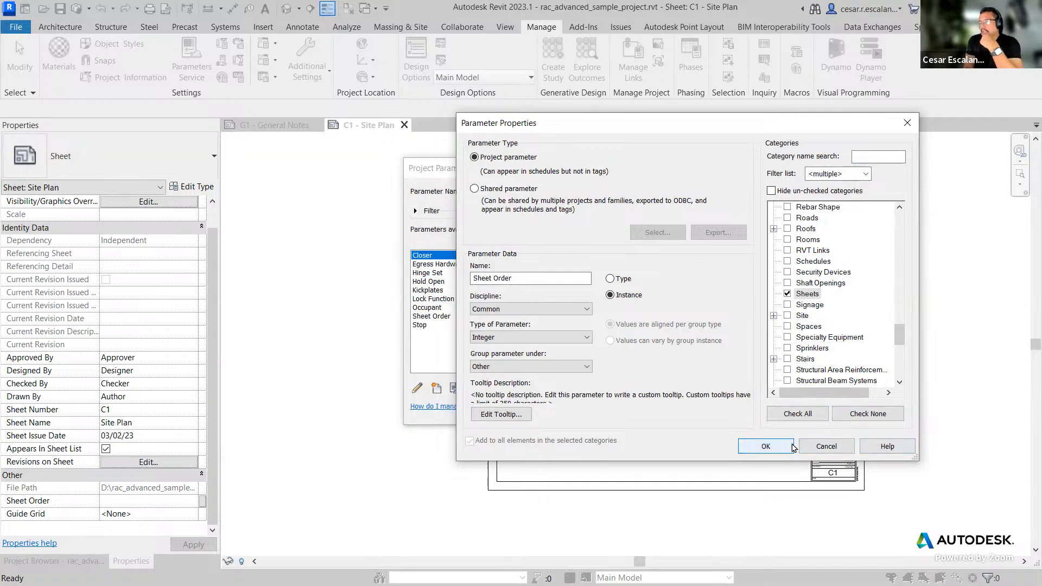
left_click(822, 447)
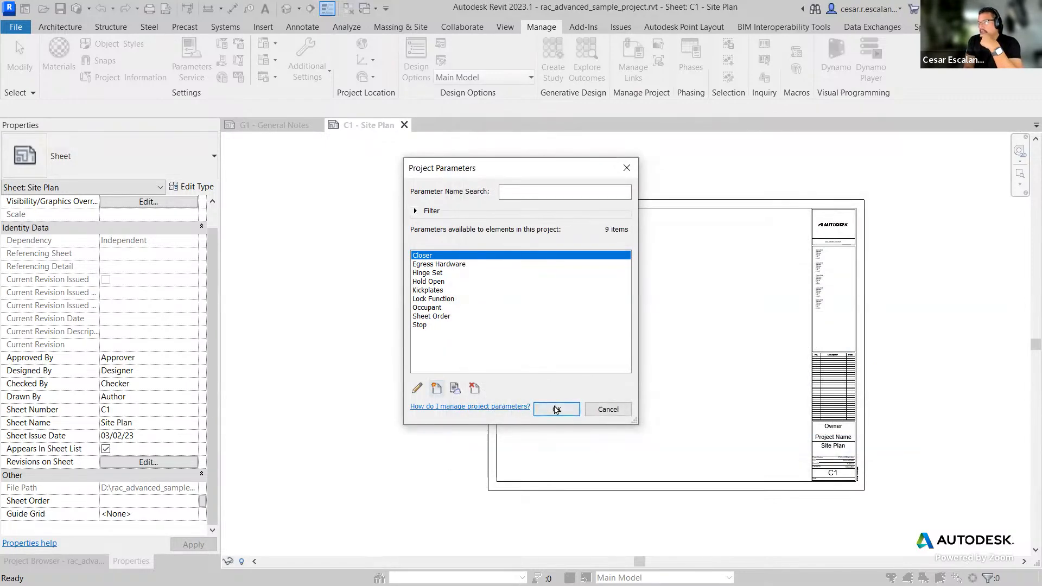
left_click(609, 410)
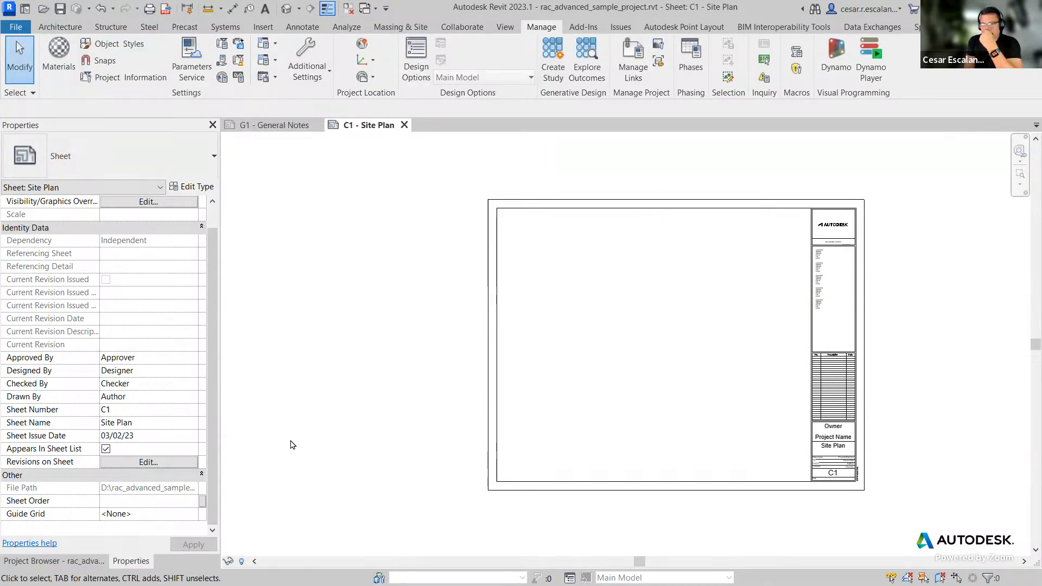
Step: Switch to sheet G1 - General Notes and set its Sheet Order to 1
left_click(71, 561)
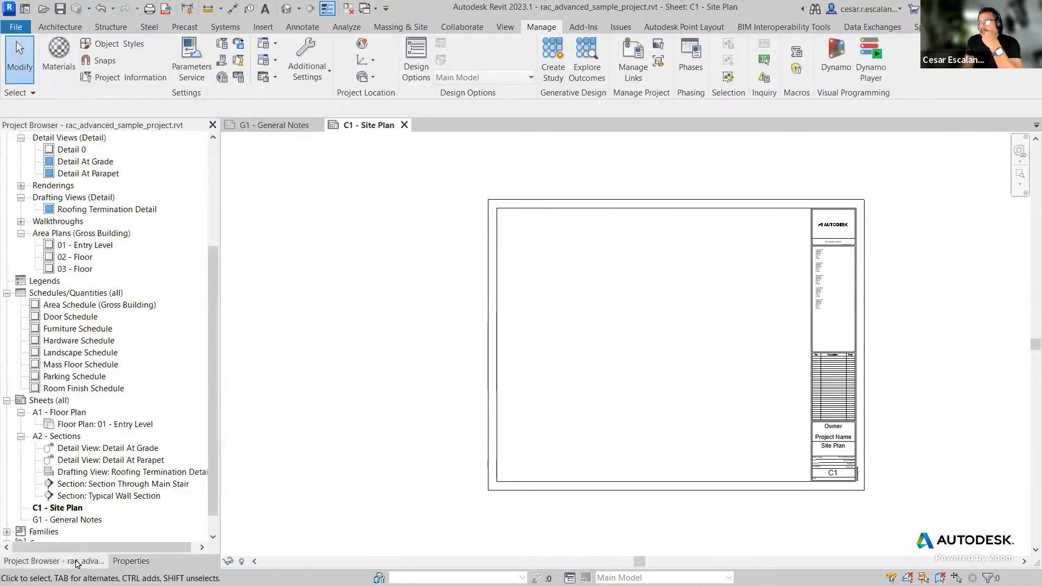
left_click(136, 562)
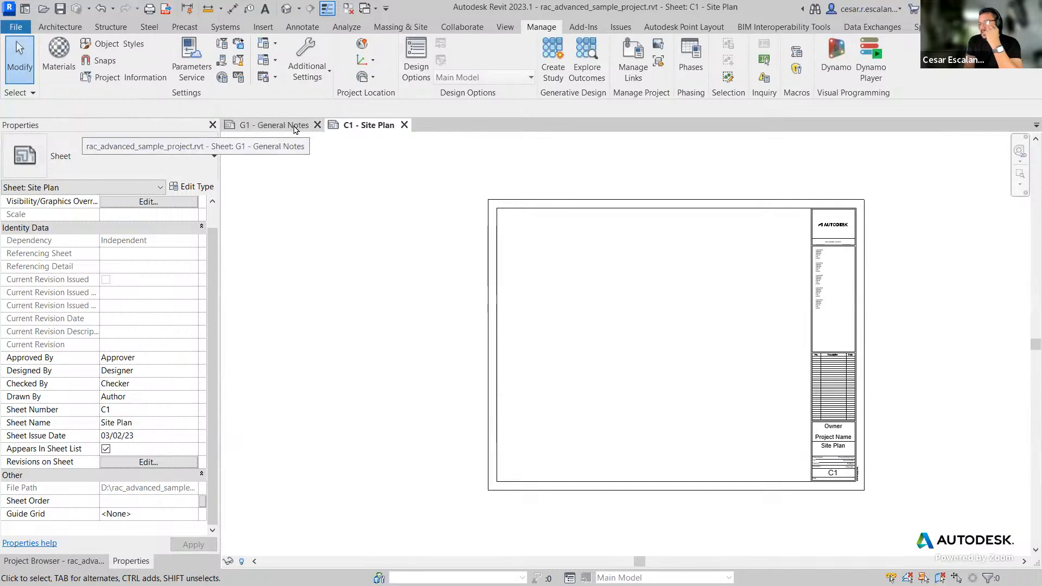
left_click(265, 125)
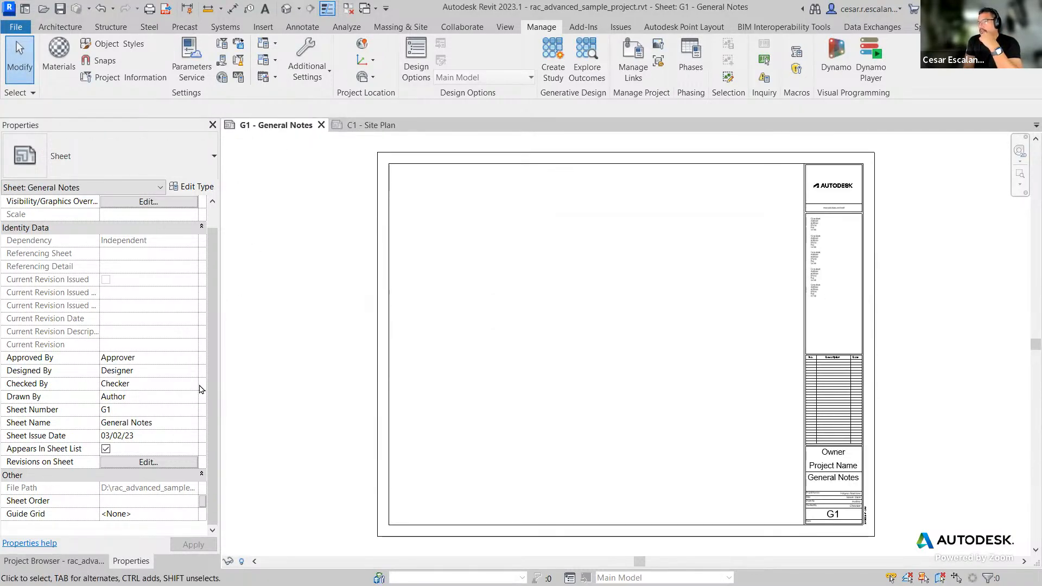
left_click(149, 500)
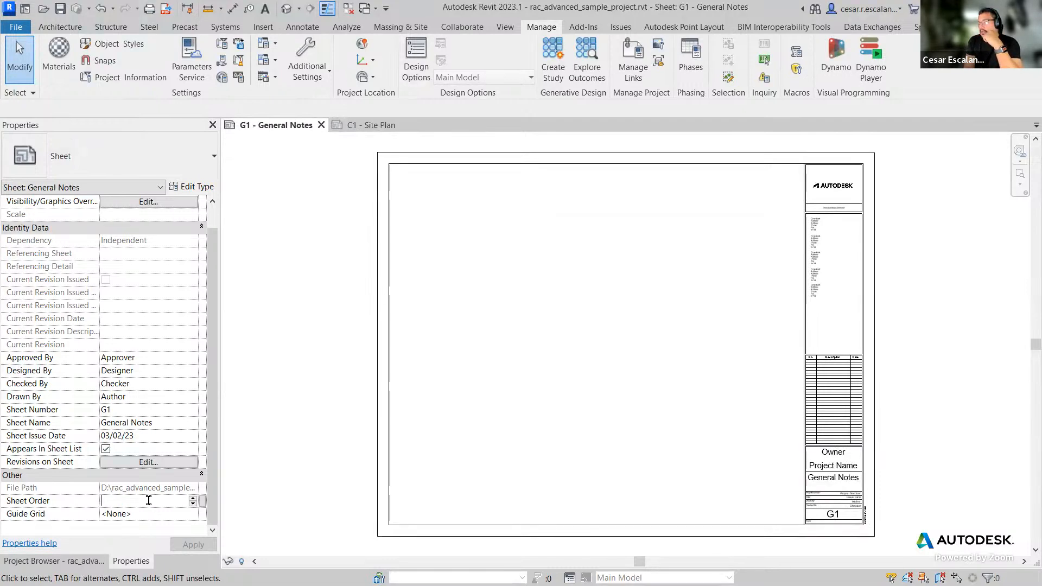
type("1")
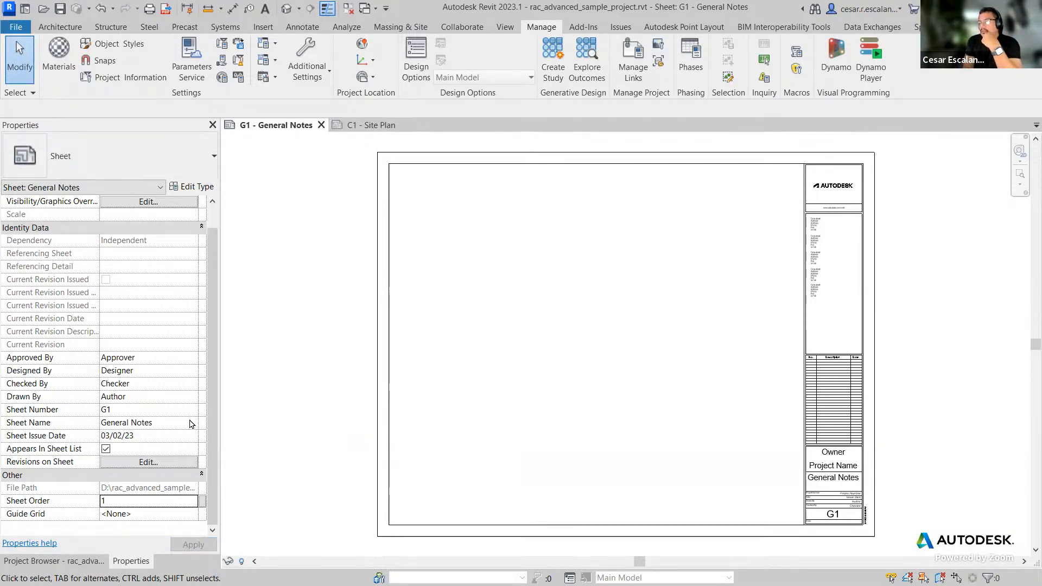
left_click(67, 565)
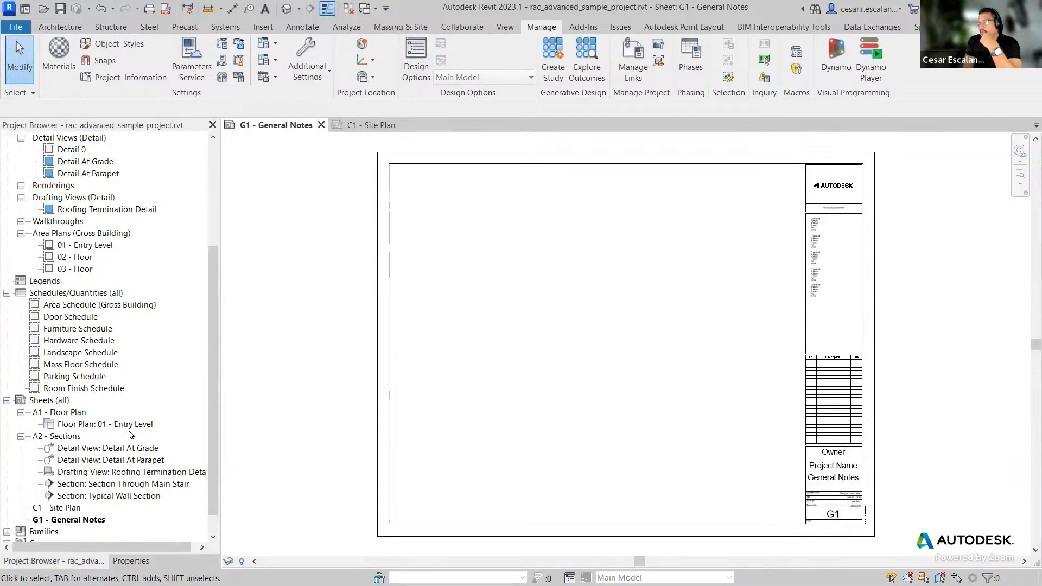
Step: Float and re-dock the Project Browser and Properties palettes so they sit side by side
left_click(61, 413)
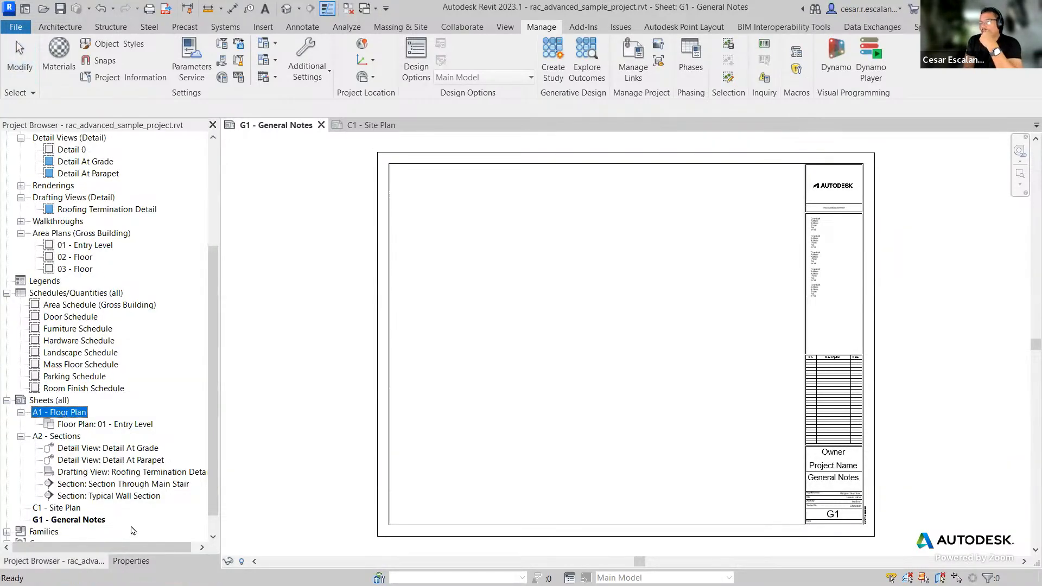
left_click(131, 561)
left_click_drag(159, 126, 479, 171)
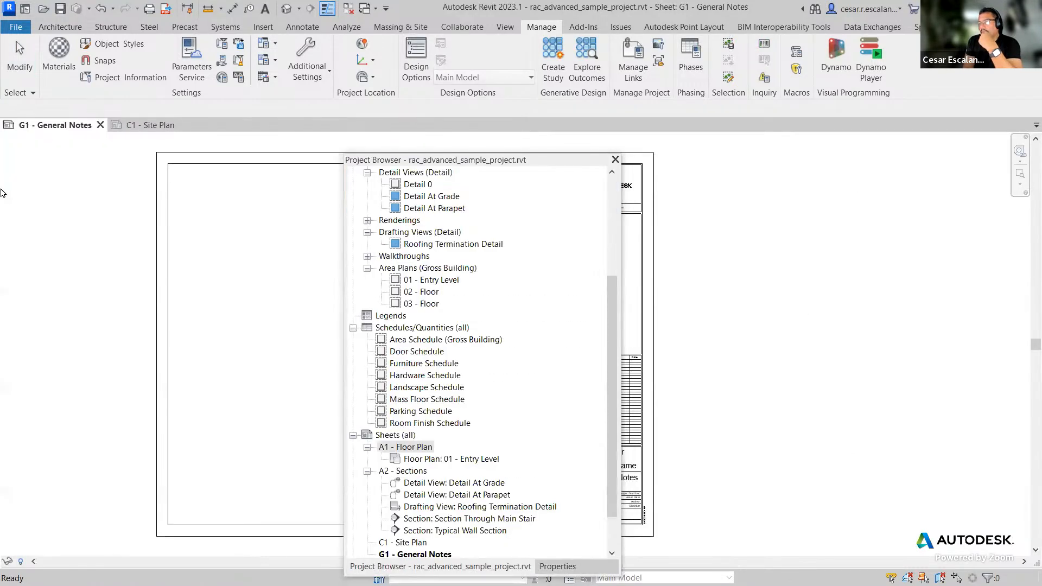
left_click_drag(483, 159, 483, 202)
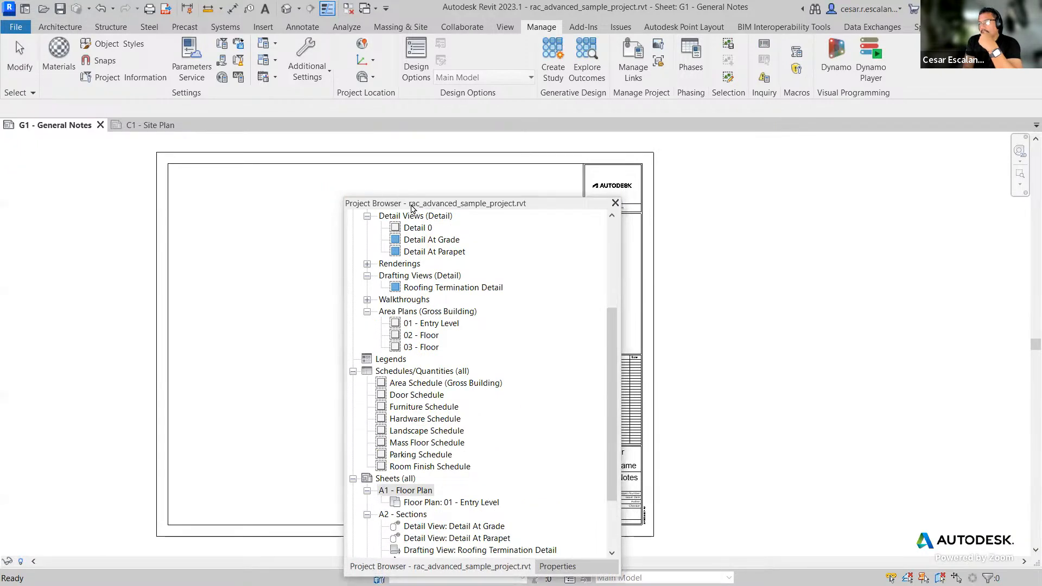
left_click_drag(412, 209, 21, 242)
left_click(220, 562)
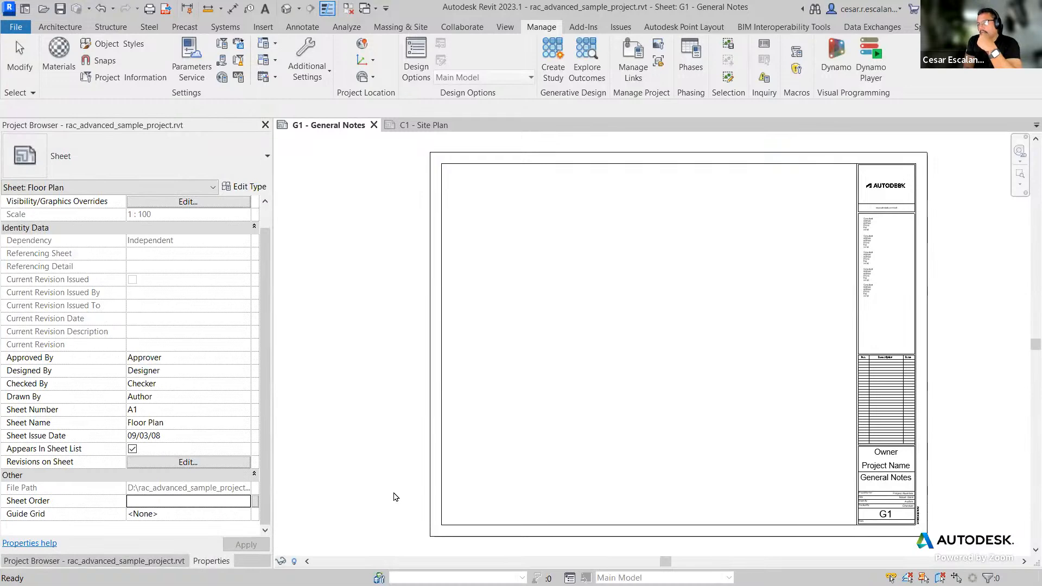
left_click_drag(394, 493, 267, 175)
scroll(624, 377, "down", 1)
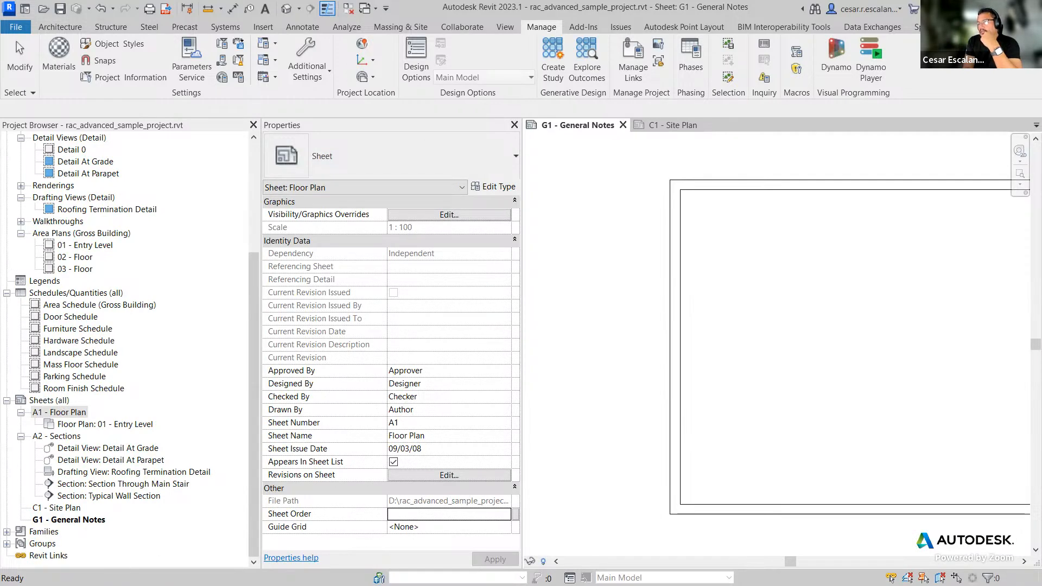
Step: Select sheet C1 - Site Plan in the Project Browser and set its Sheet Order to 2
left_click(621, 414)
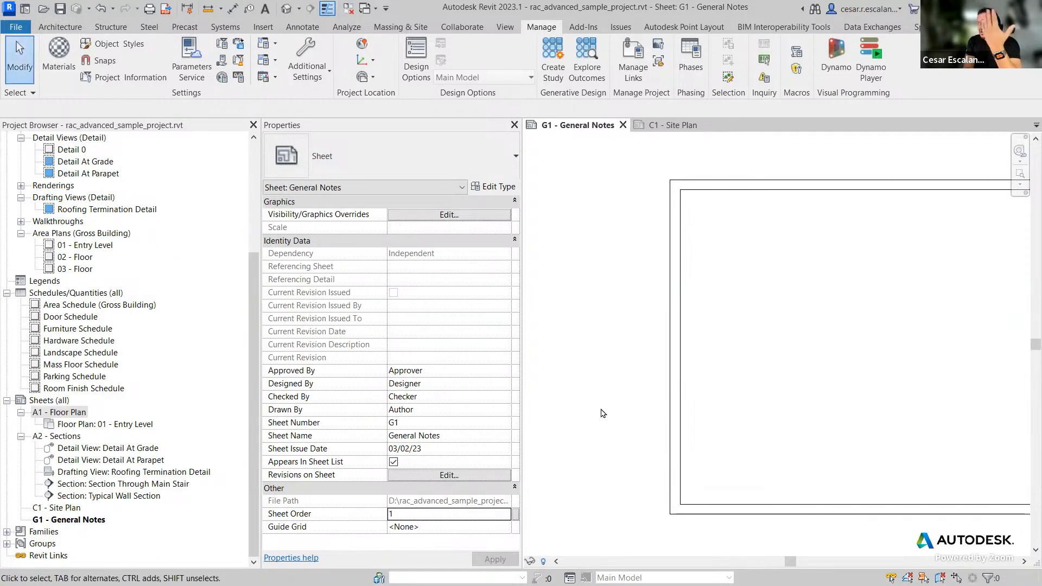
left_click(74, 522)
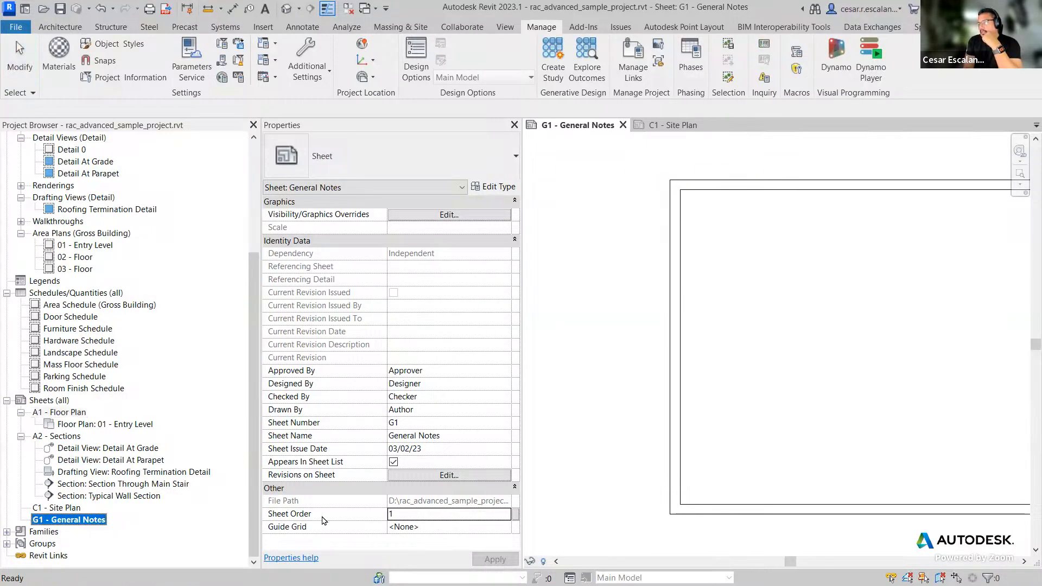
left_click(72, 508)
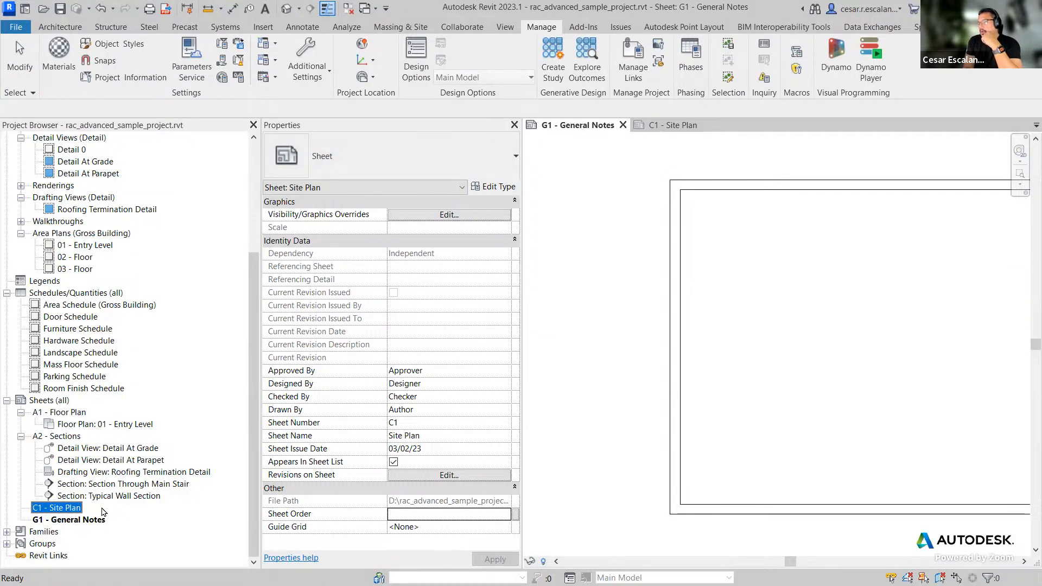
left_click(423, 514)
type("2")
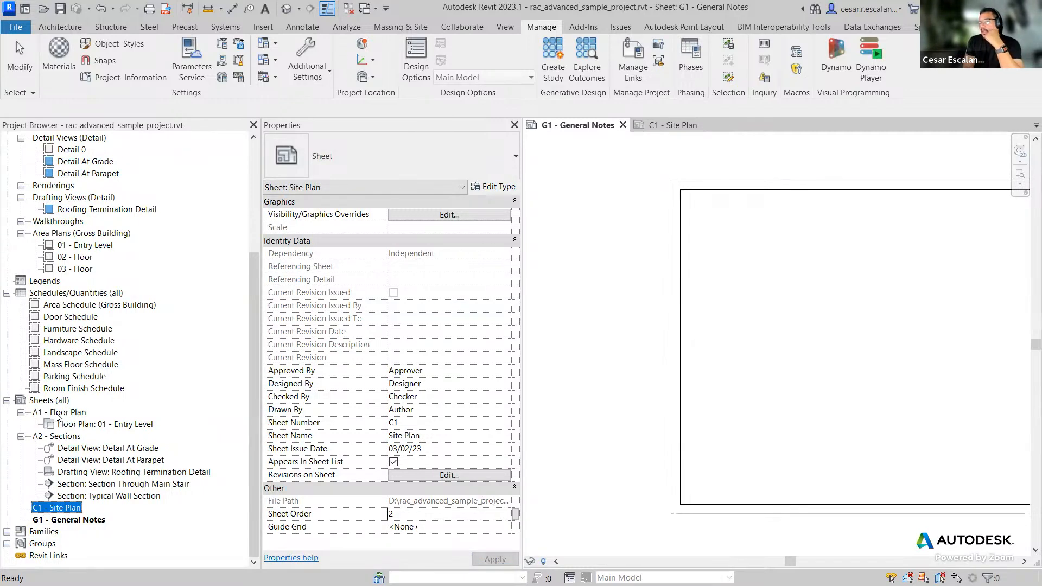
Step: Select sheet A1 - Floor Plan and set its Sheet Order to 3
left_click(58, 414)
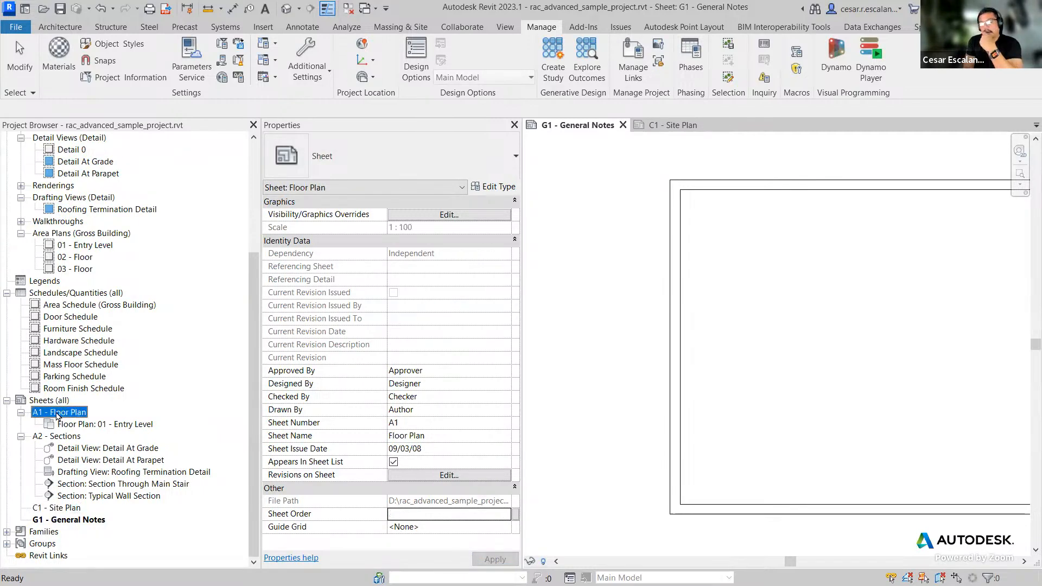
left_click(401, 516)
type("3")
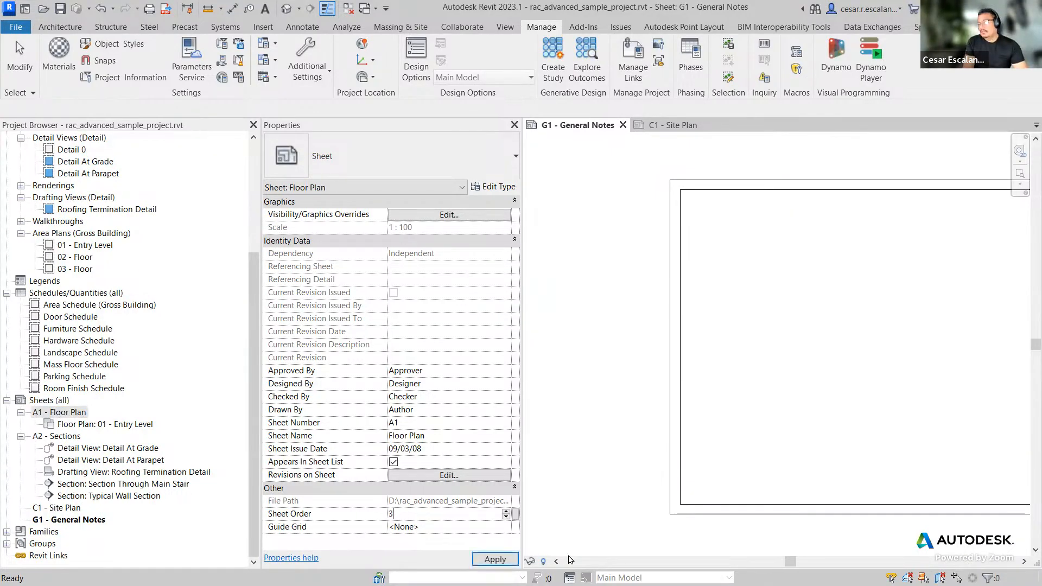
Step: Select sheet A2 - Sections and set its Sheet Order to 3
left_click(66, 438)
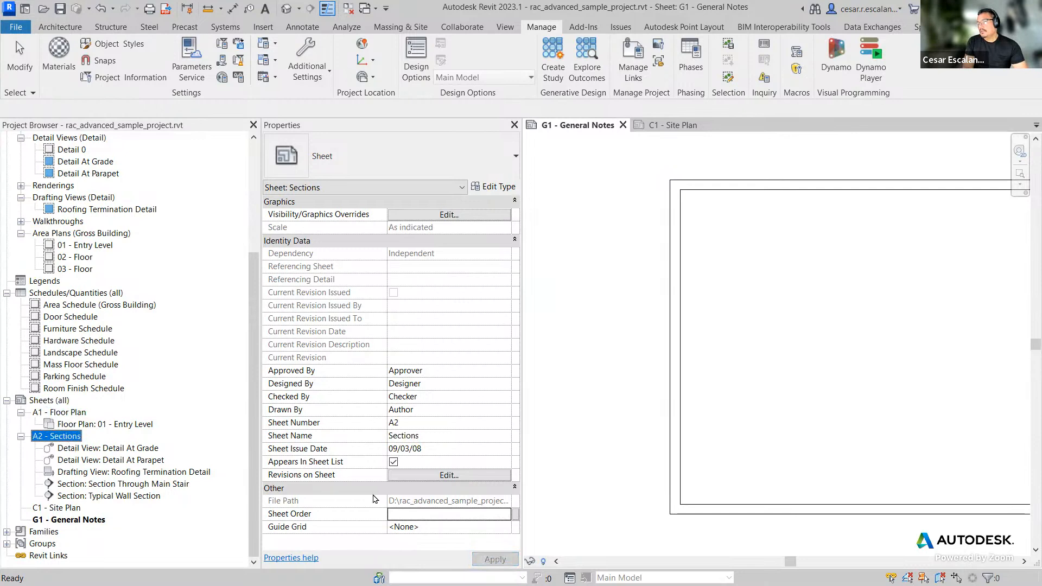
left_click(418, 515)
type("3")
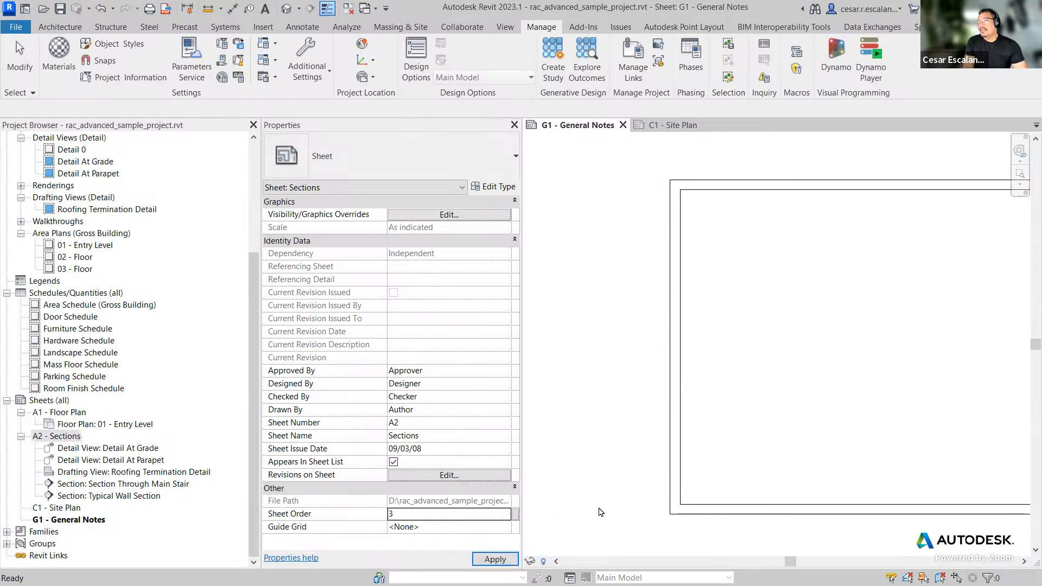
left_click(600, 512)
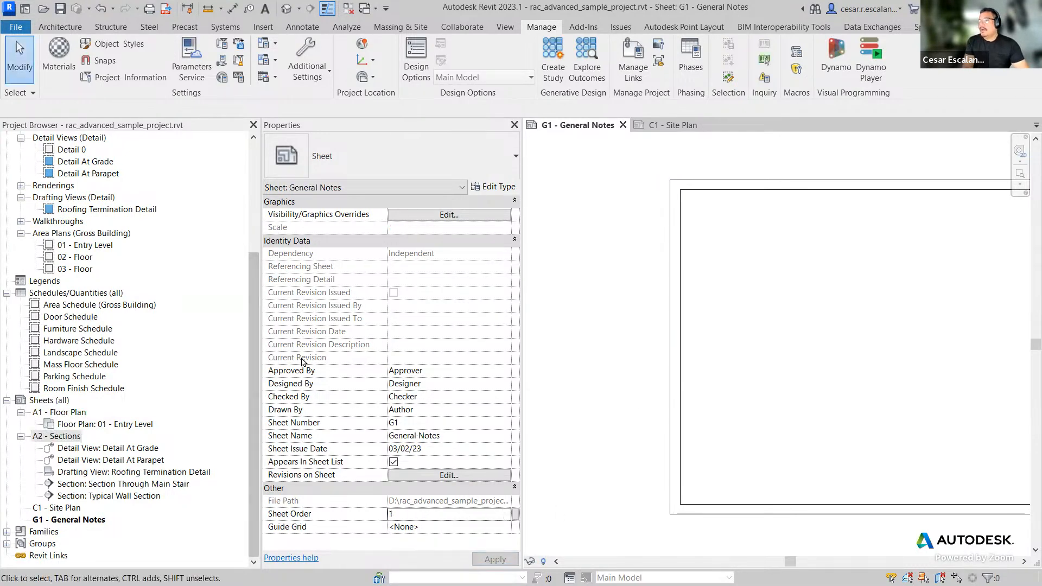
left_click(62, 413)
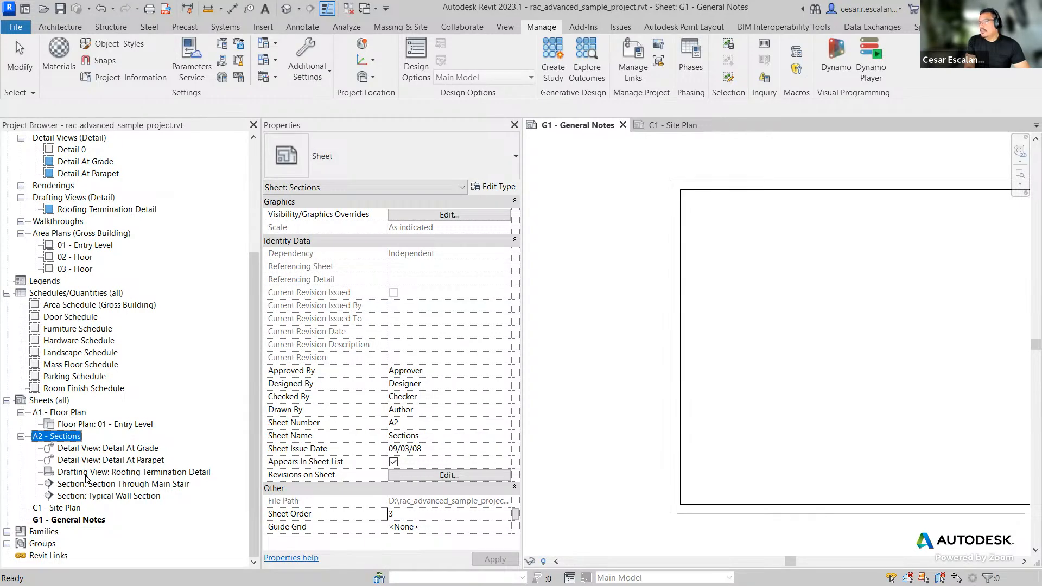
Step: Select sheets G1, A2 and A1 in turn to check their Sheet Order values, then deselect
left_click(59, 509)
left_click(62, 521)
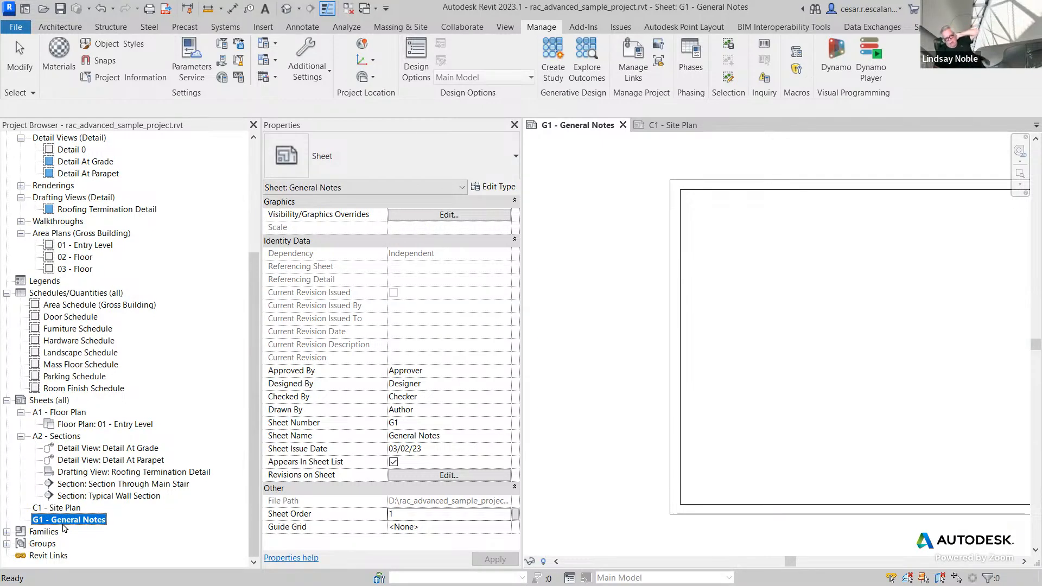
left_click(73, 438)
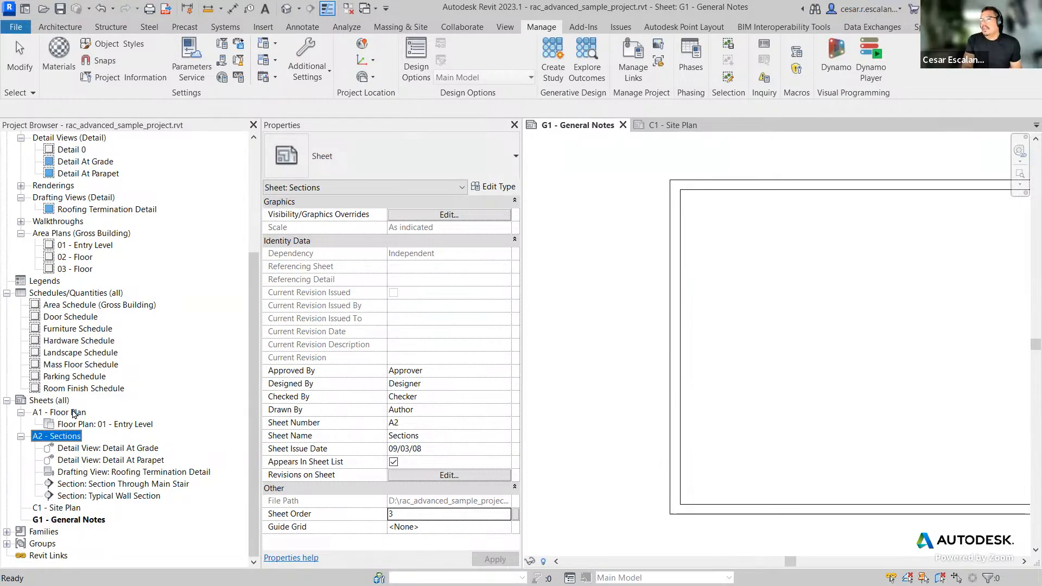
left_click(77, 414, "ctrl")
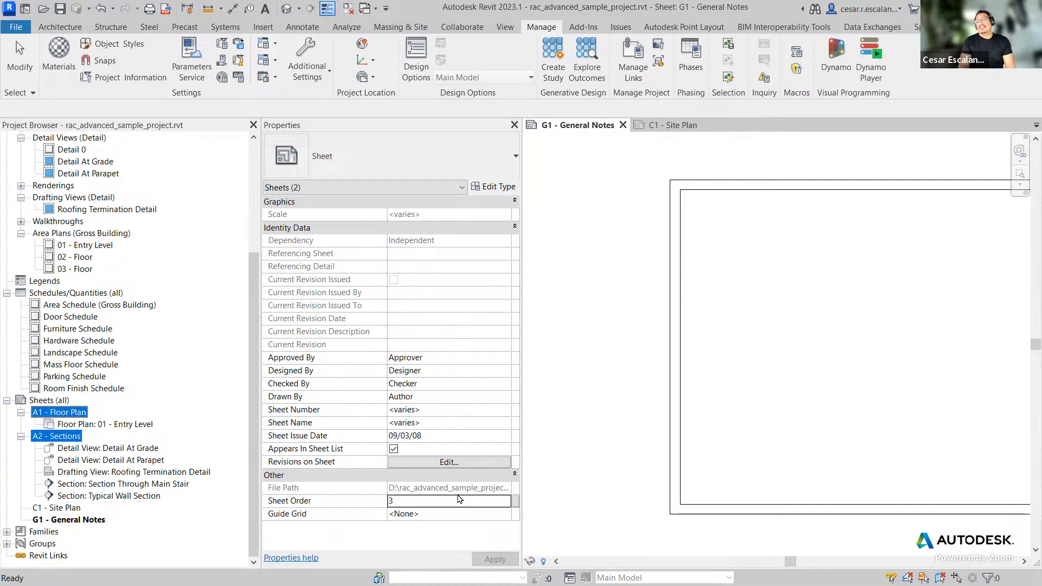
left_click(589, 450)
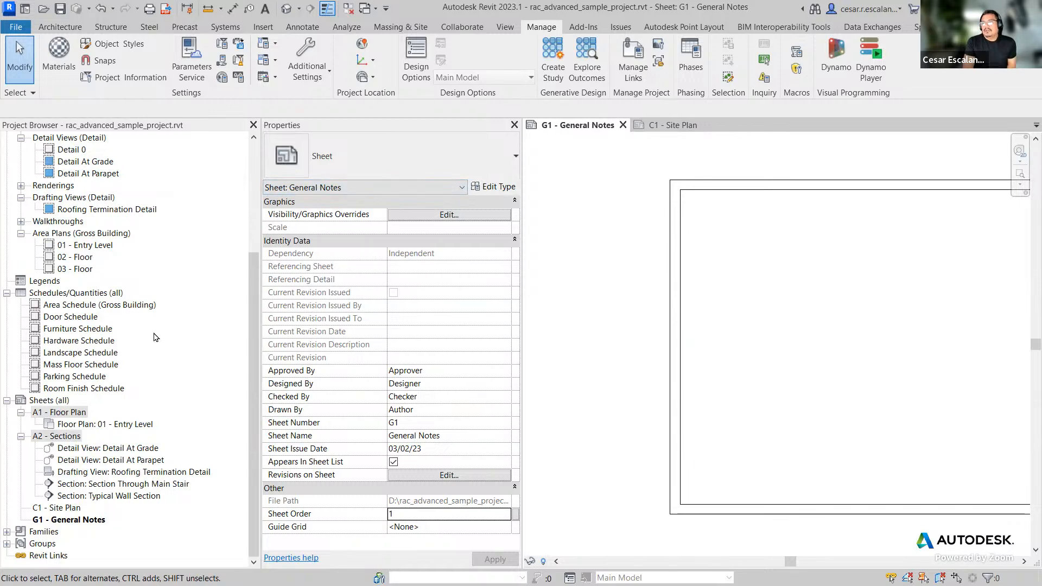
scroll(156, 337, "up", 4)
scroll(156, 337, "down", 4)
scroll(202, 431, "up", 4)
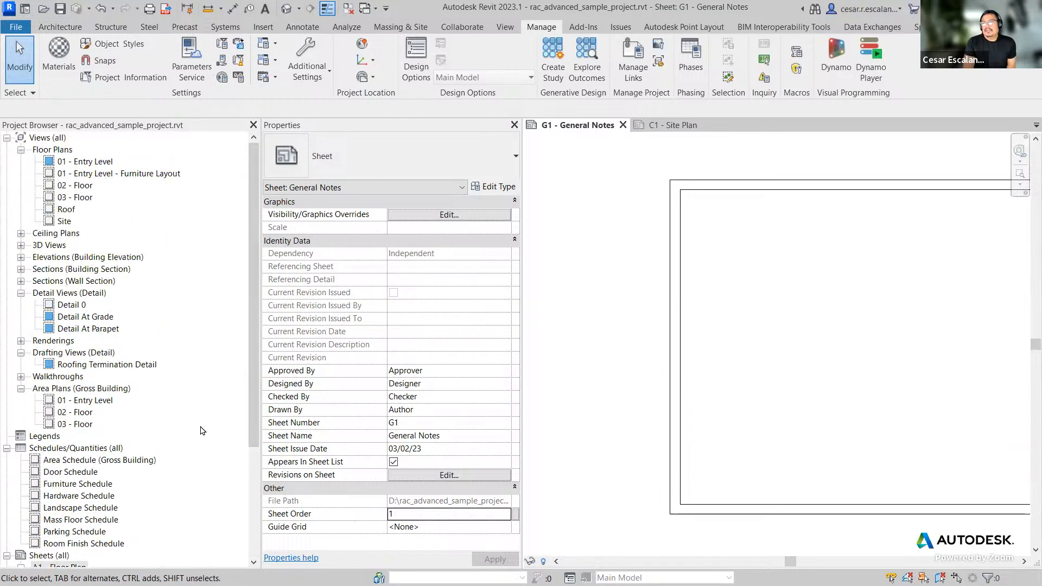
scroll(202, 430, "down", 4)
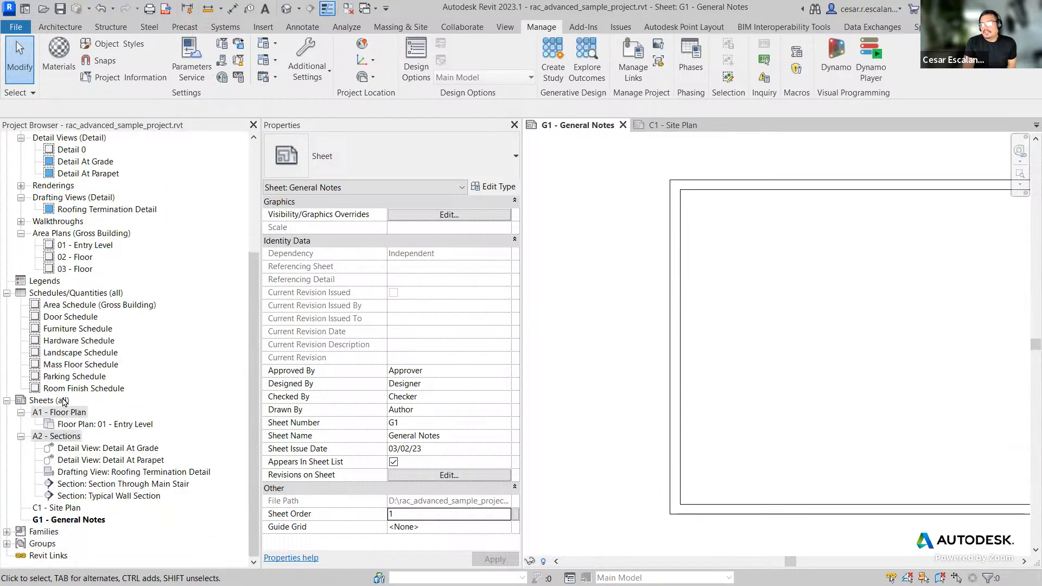
Step: Create a new sheet browser organization scheme named Sheet Order
left_click(65, 403)
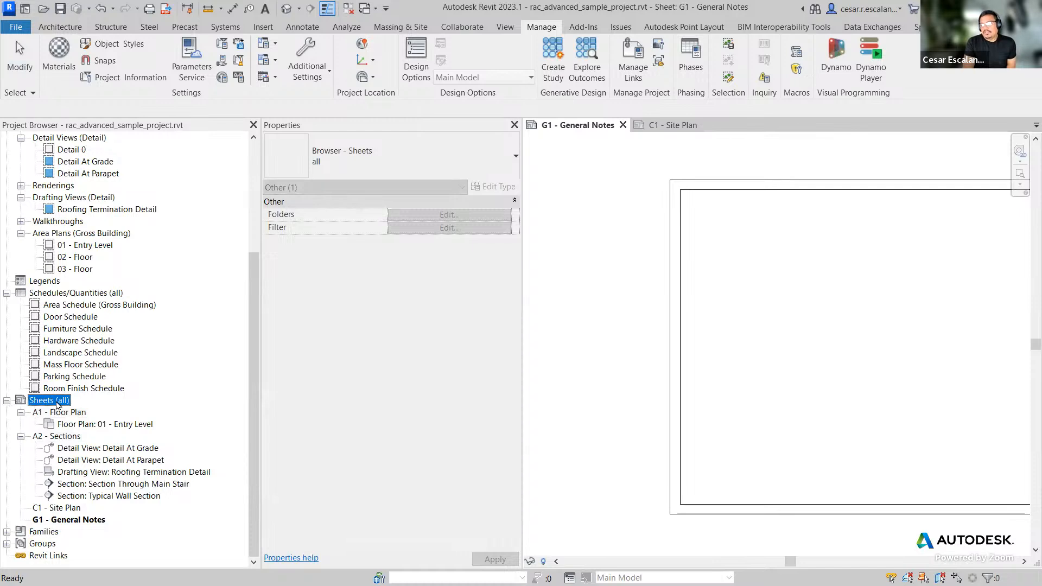
right_click(57, 405)
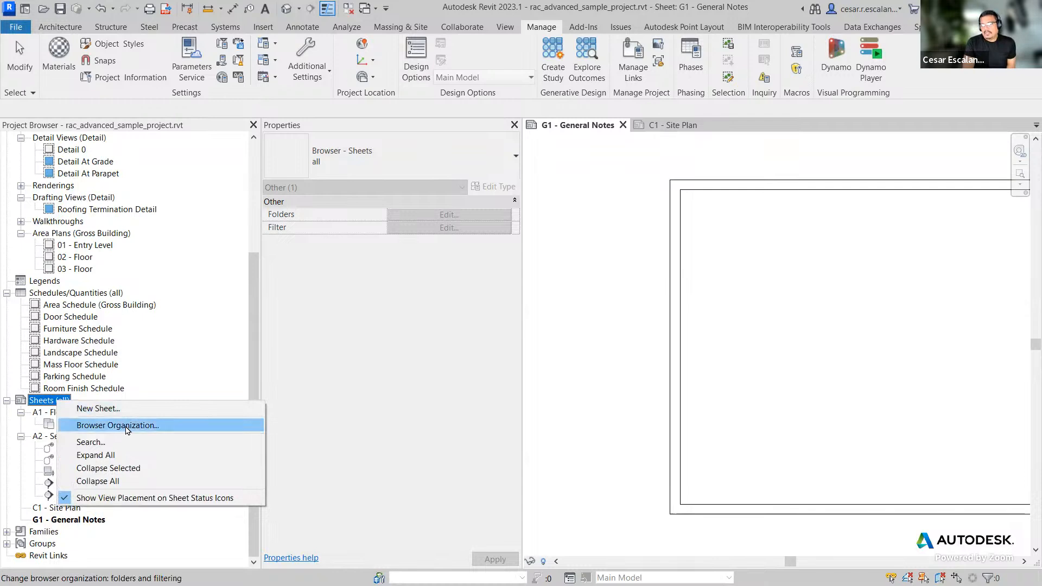
left_click(127, 426)
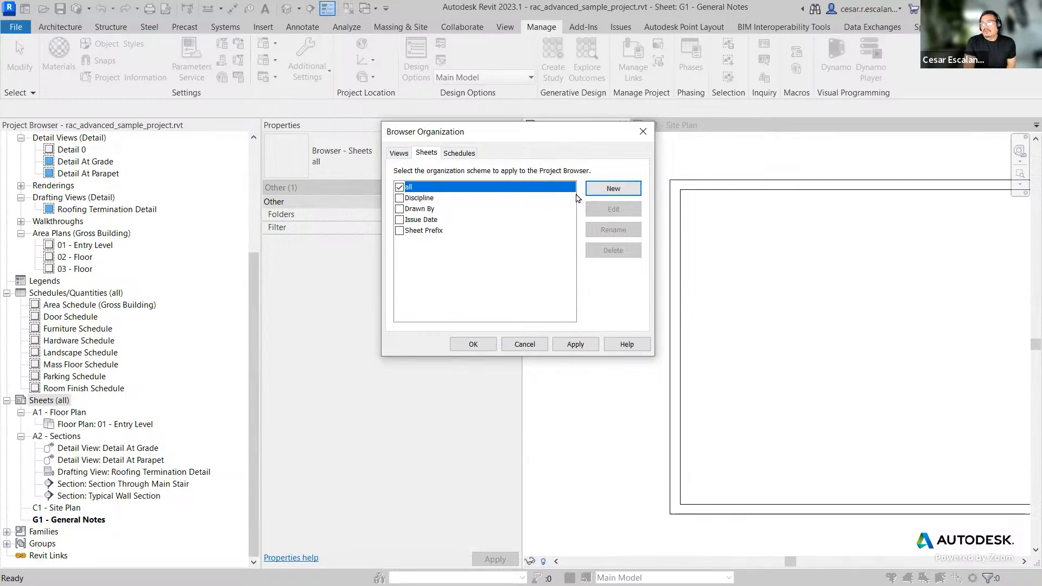
left_click(609, 191)
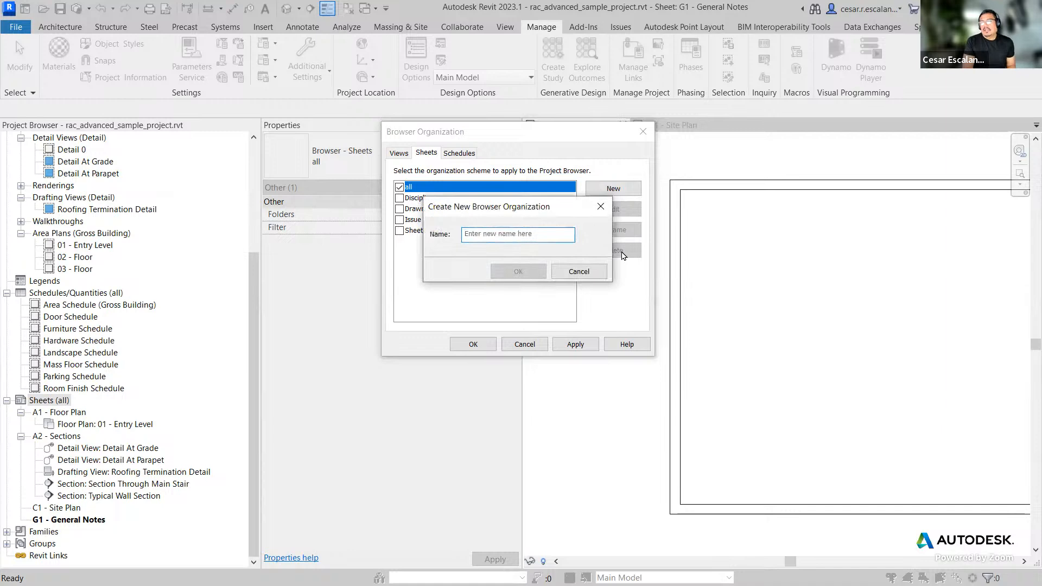
type("She")
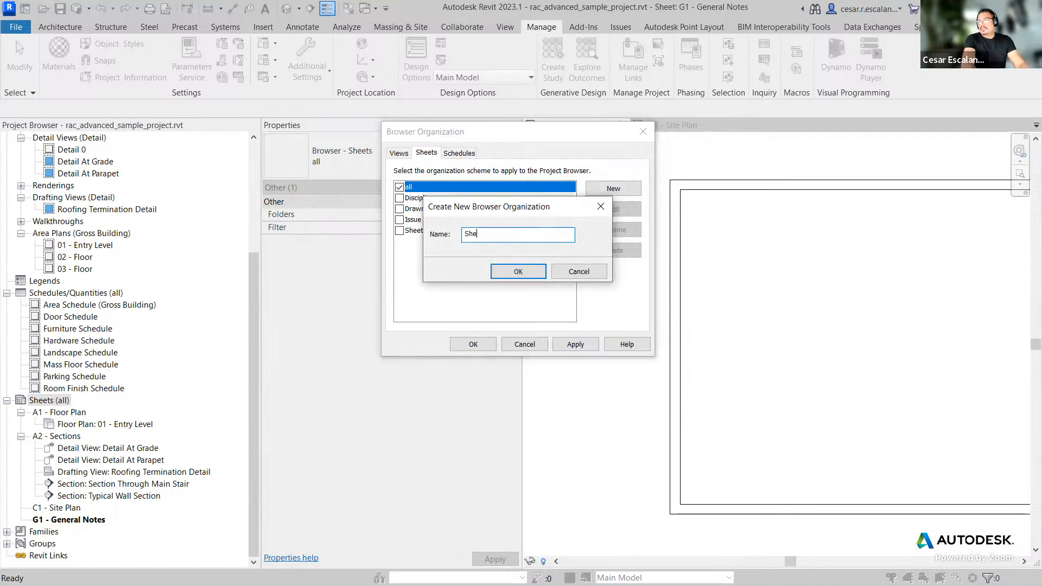
type("et Order")
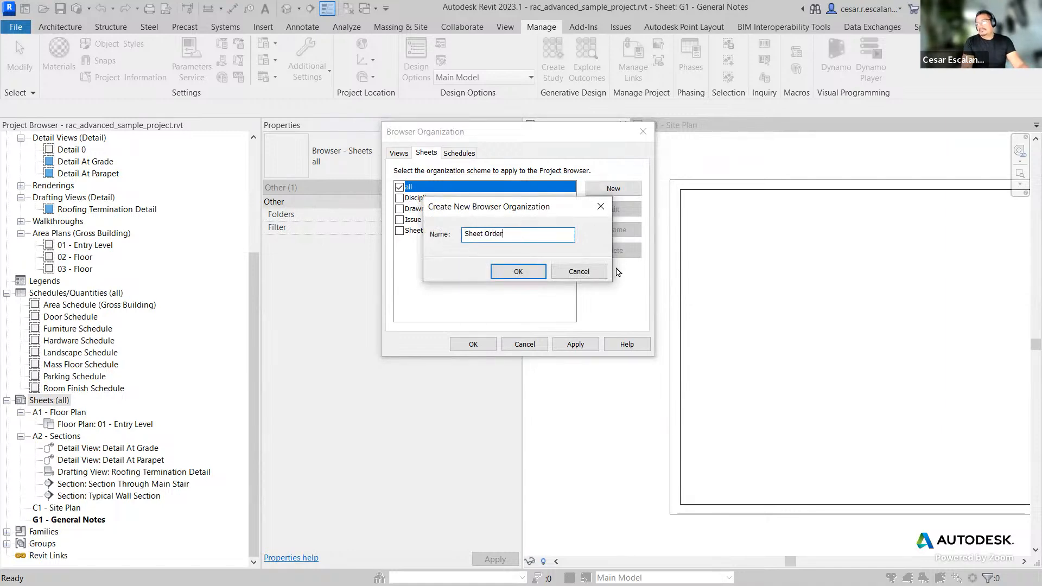
left_click(527, 271)
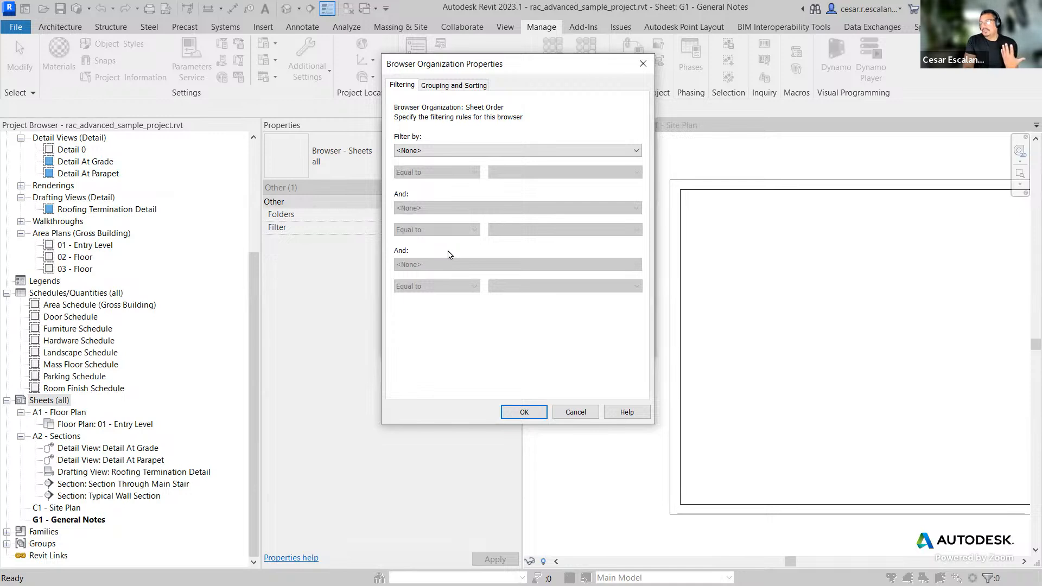
Step: Set the Sheet Order scheme to group sheets by the Sheet Order parameter
left_click(465, 87)
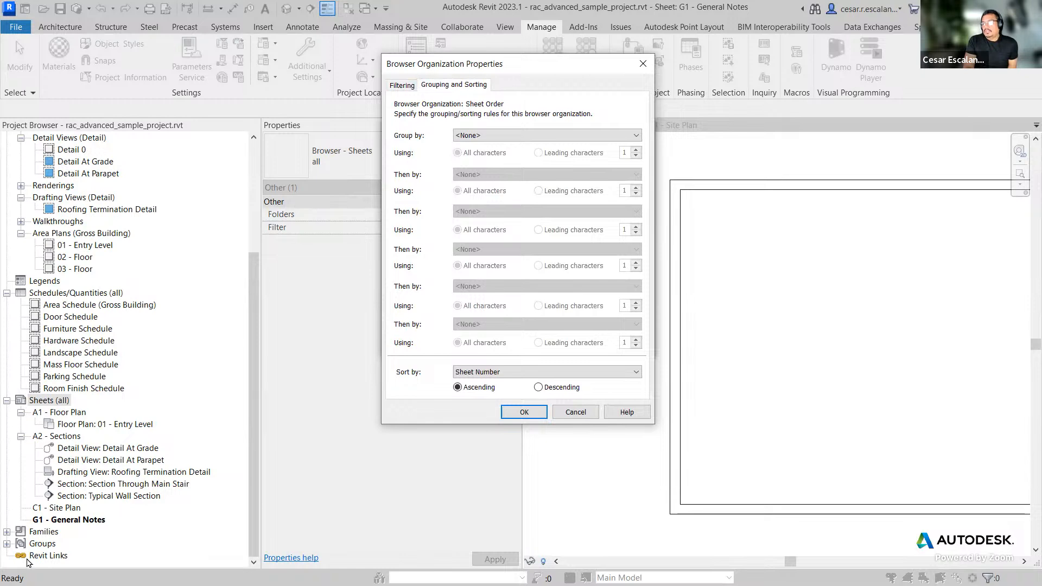
left_click(549, 140)
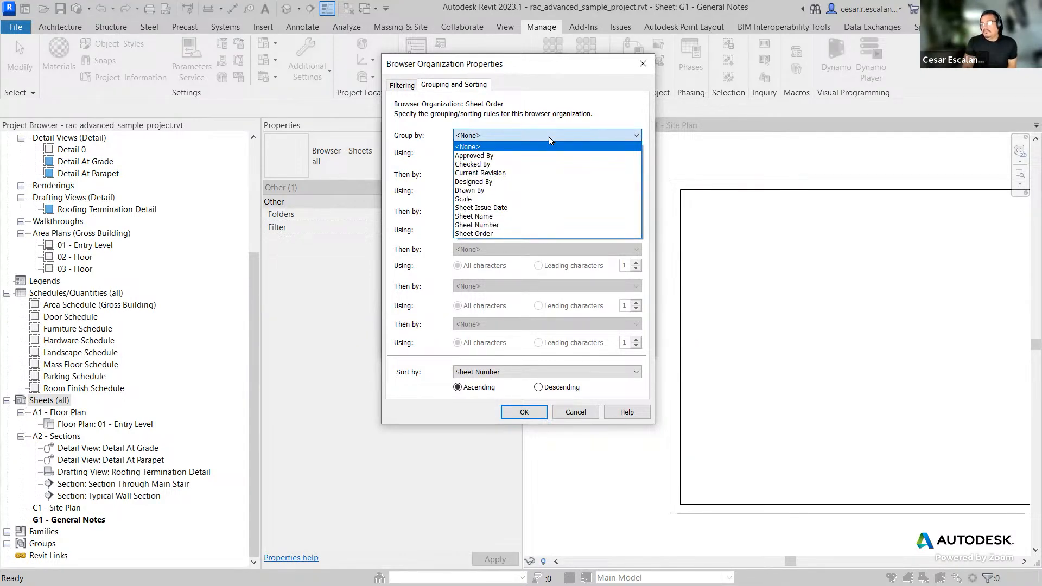
left_click(501, 236)
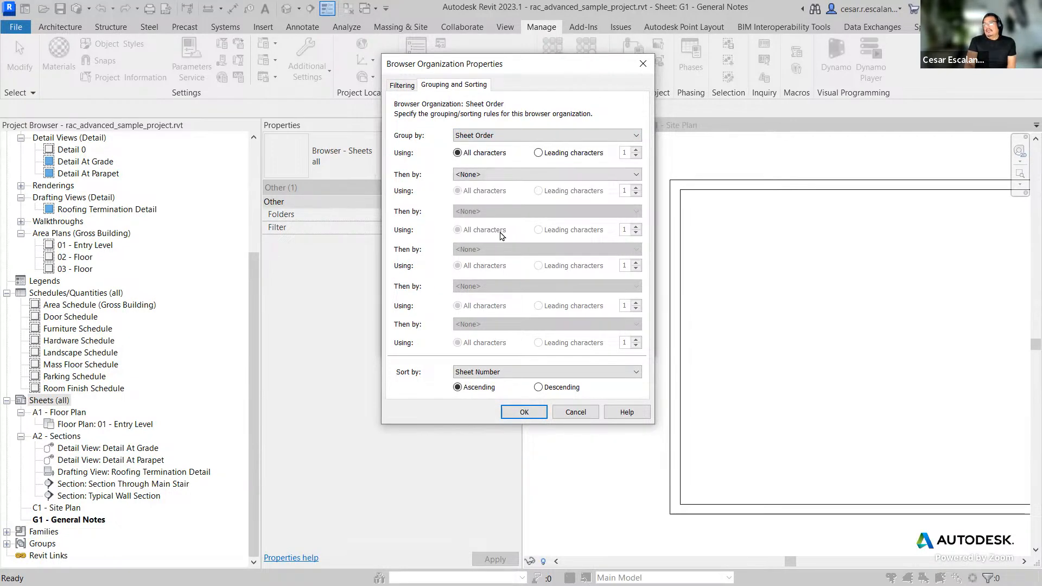
left_click(522, 175)
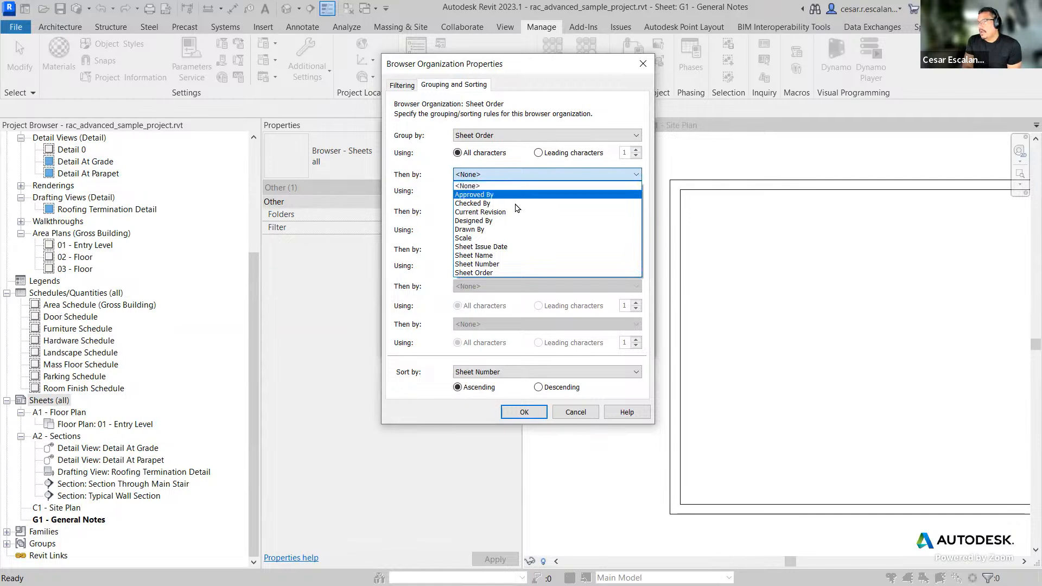
left_click(506, 264)
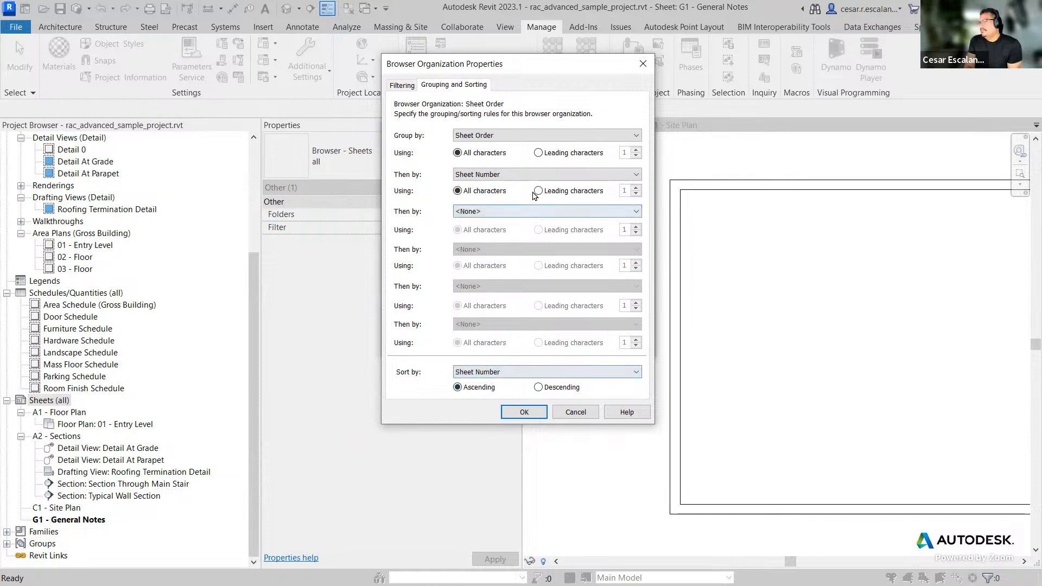
left_click(542, 175)
left_click(504, 186)
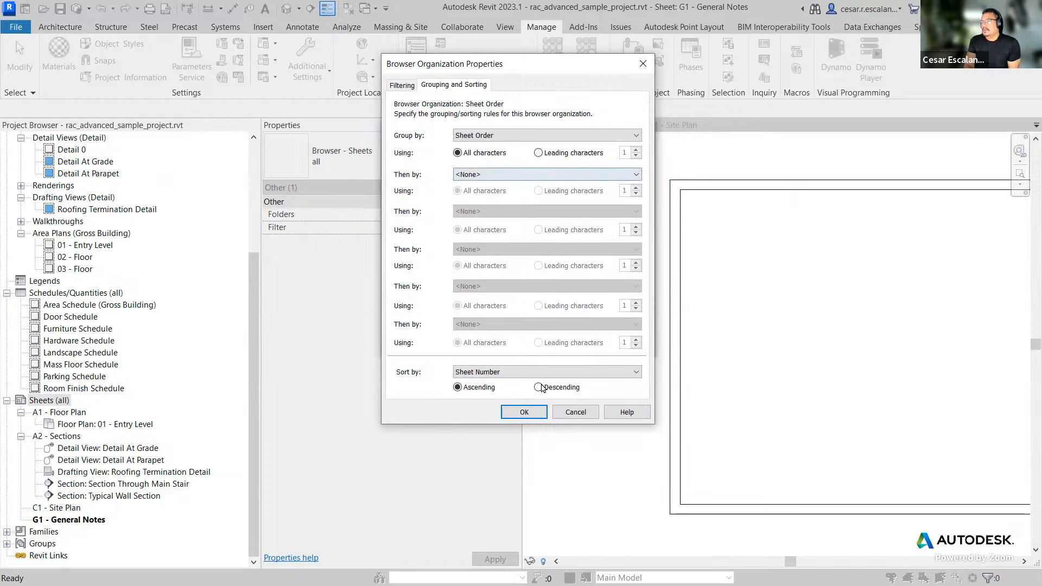
Step: Confirm the grouping and apply the Sheet Order organization scheme to the sheets list
left_click(529, 412)
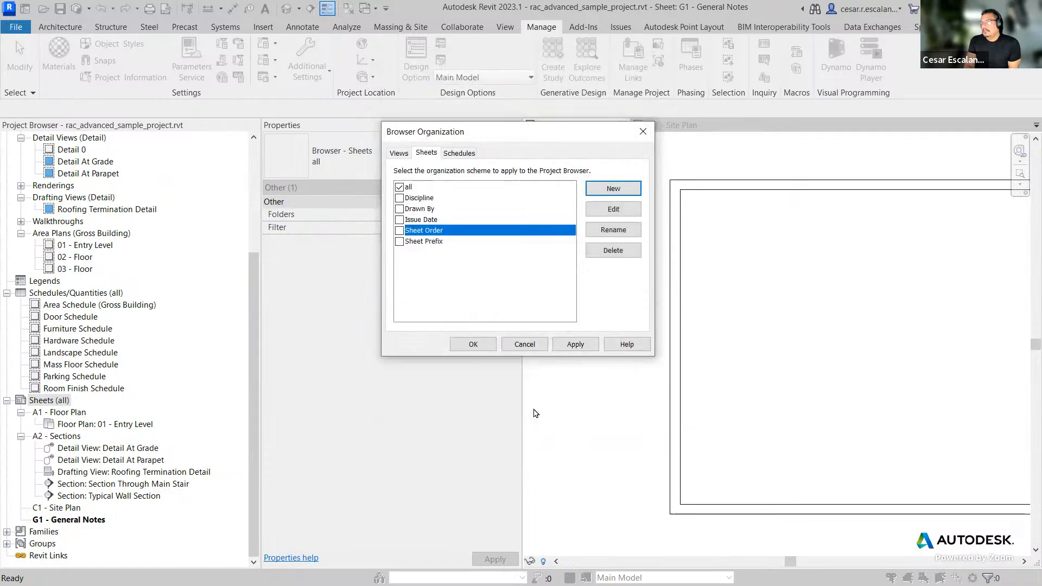
left_click(399, 232)
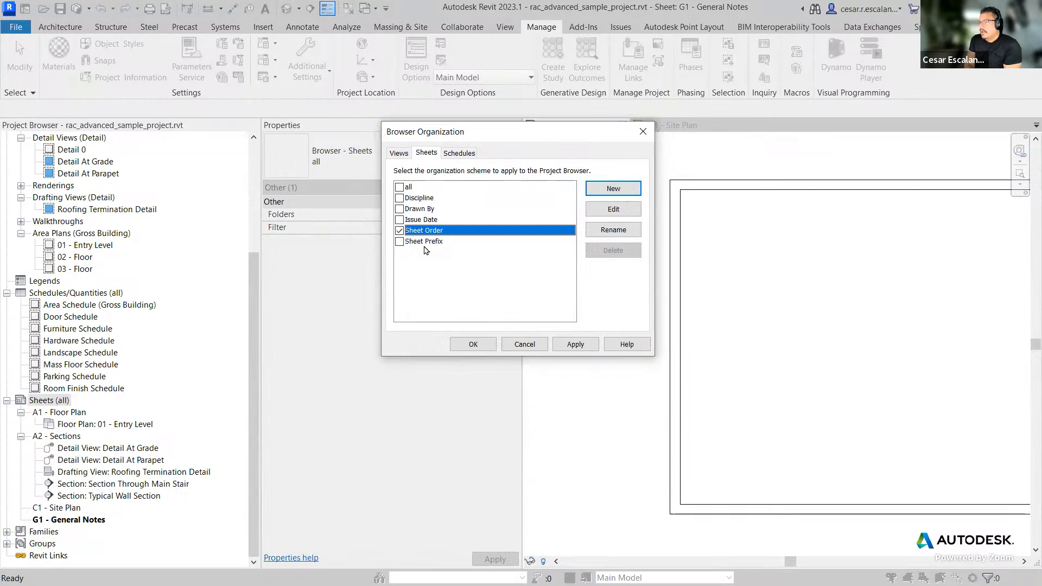
left_click(475, 343)
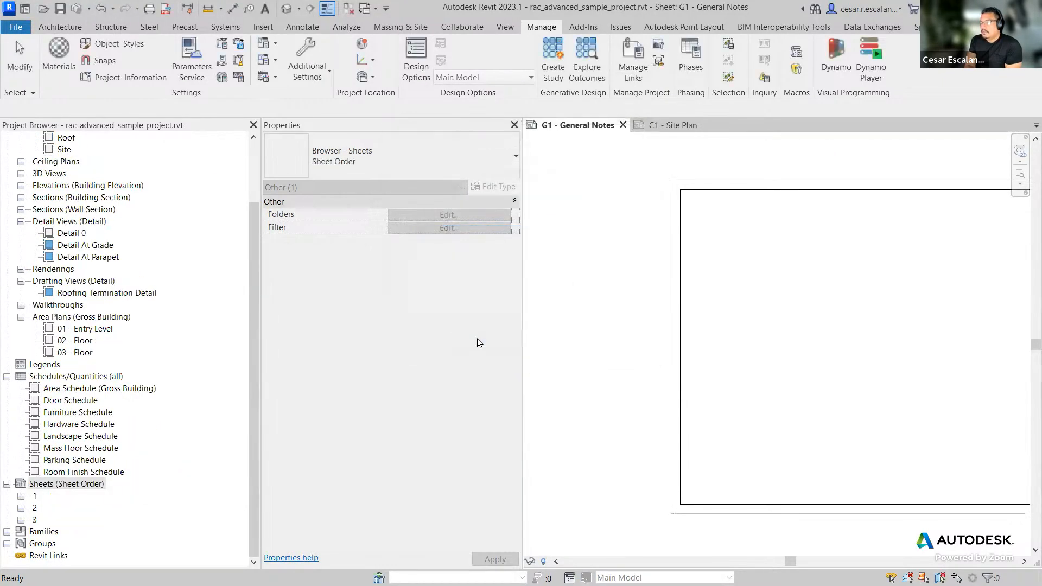
Step: Expand the Sheet Order groups 1, 2 and 3 in the Project Browser to review the sheets
left_click(21, 496)
scroll(98, 502, "down", 1)
left_click(20, 508)
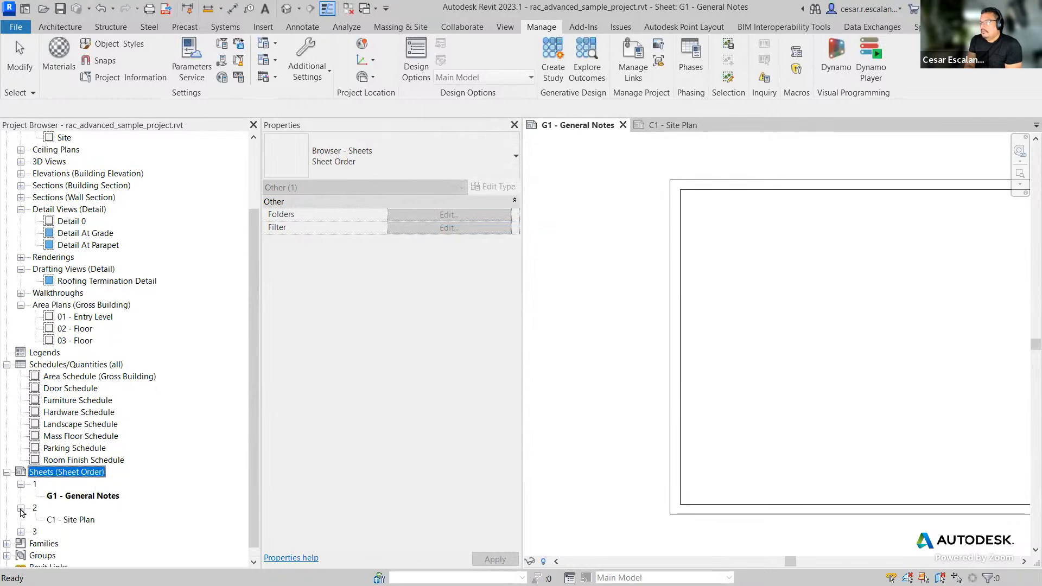
scroll(89, 495, "down", 1)
left_click(21, 520)
scroll(95, 510, "down", 3)
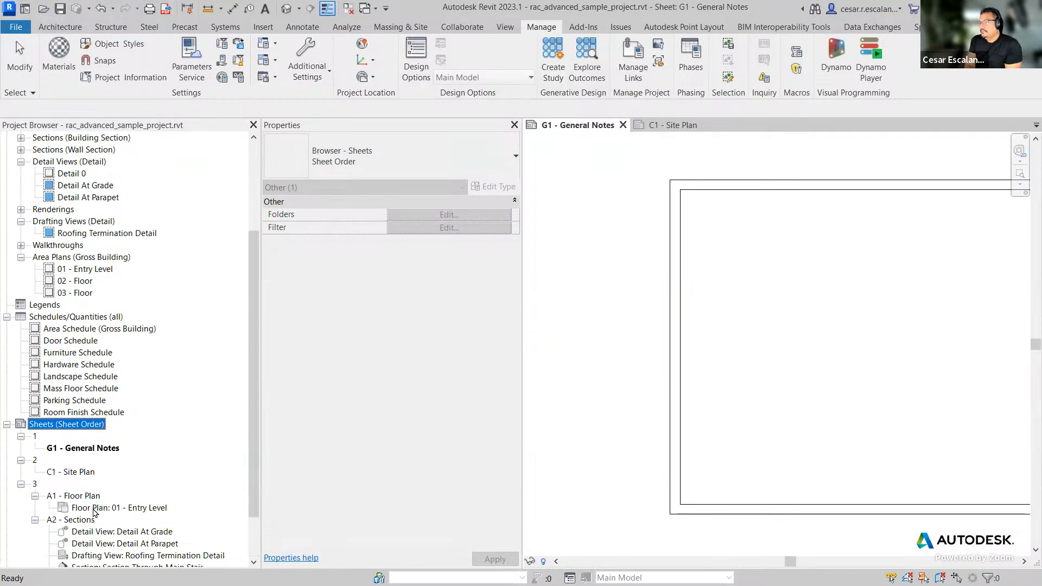
scroll(94, 512, "down", 5)
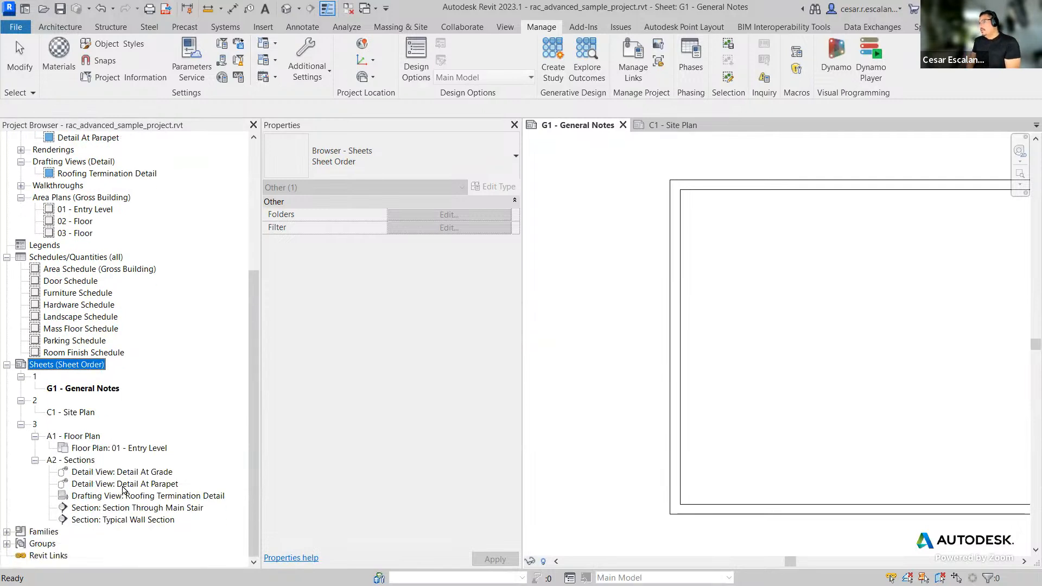
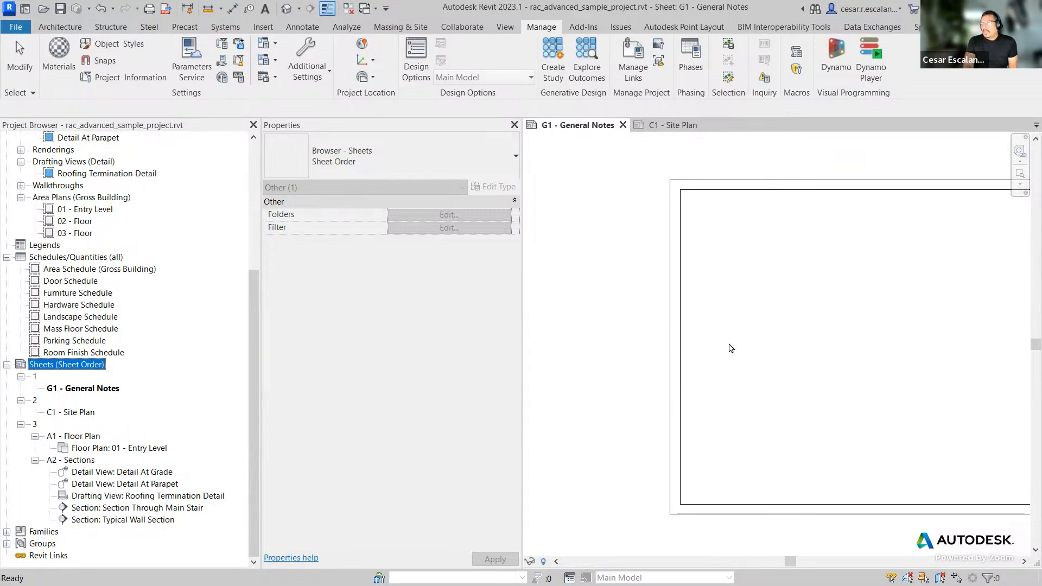
Step: Create a new sheet using the E 34 x 44 Horizontal title block
left_click(657, 335)
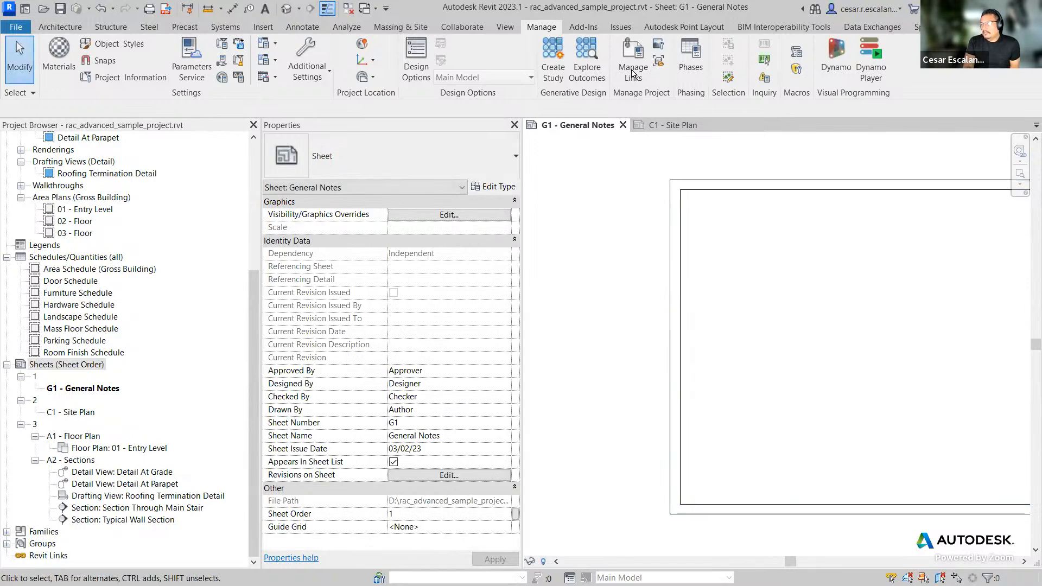
left_click(506, 28)
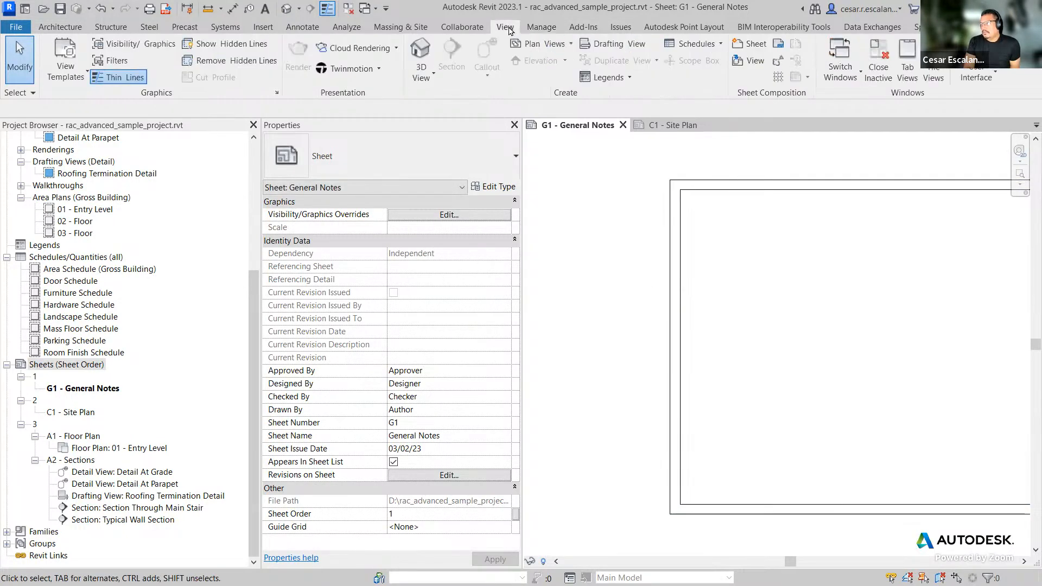
left_click(748, 47)
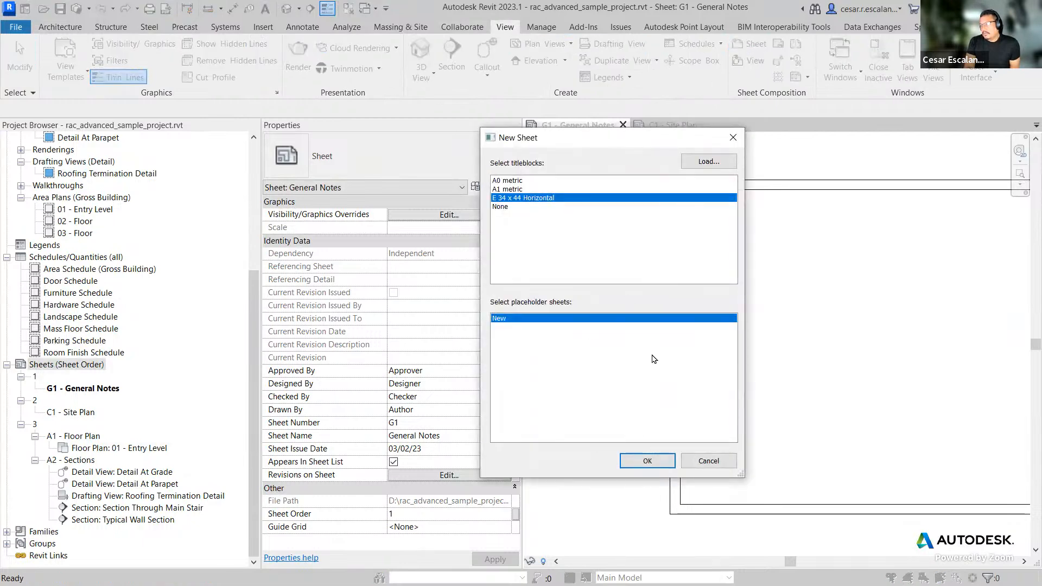
left_click(655, 461)
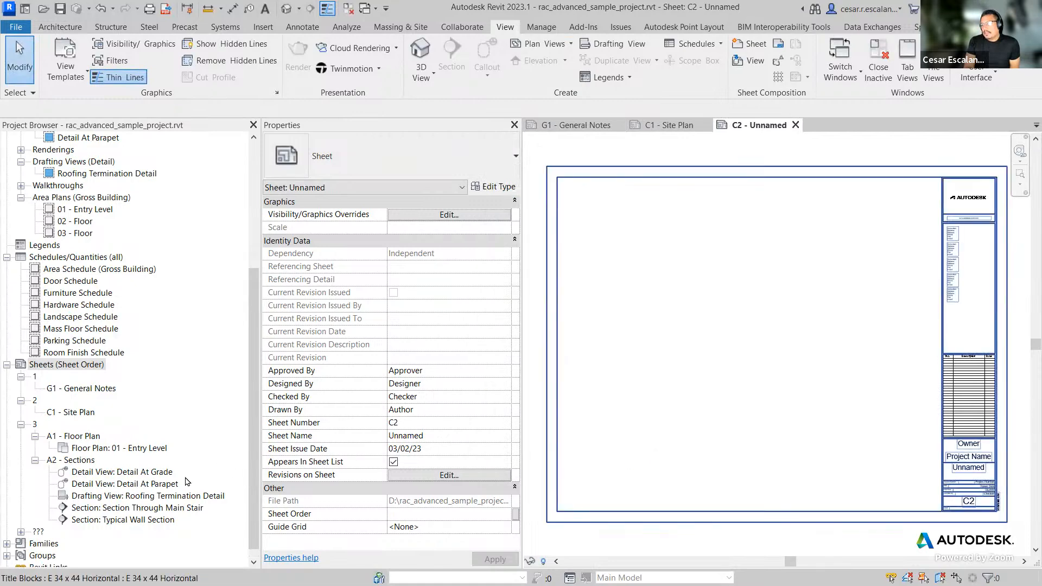
Step: Expand the unassigned sheet group, select sheet C2 and set its Sheet Order to 2
left_click(20, 533)
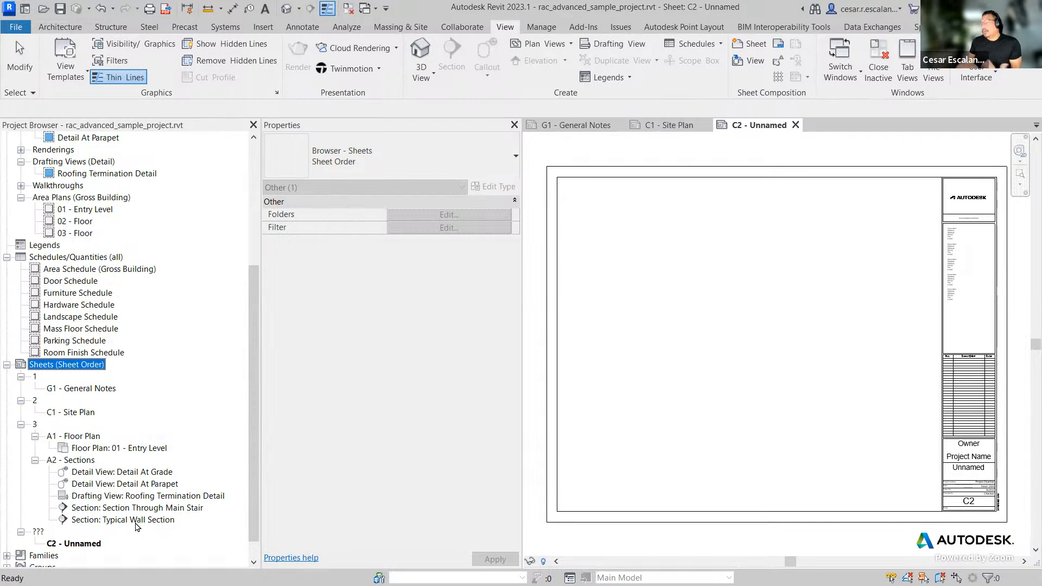
left_click(96, 544)
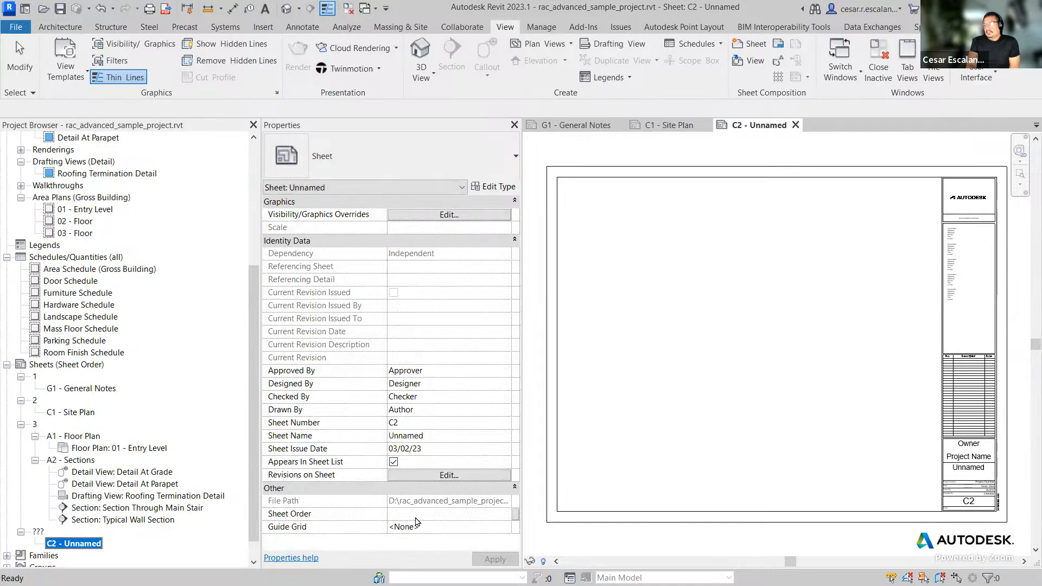
left_click(436, 515)
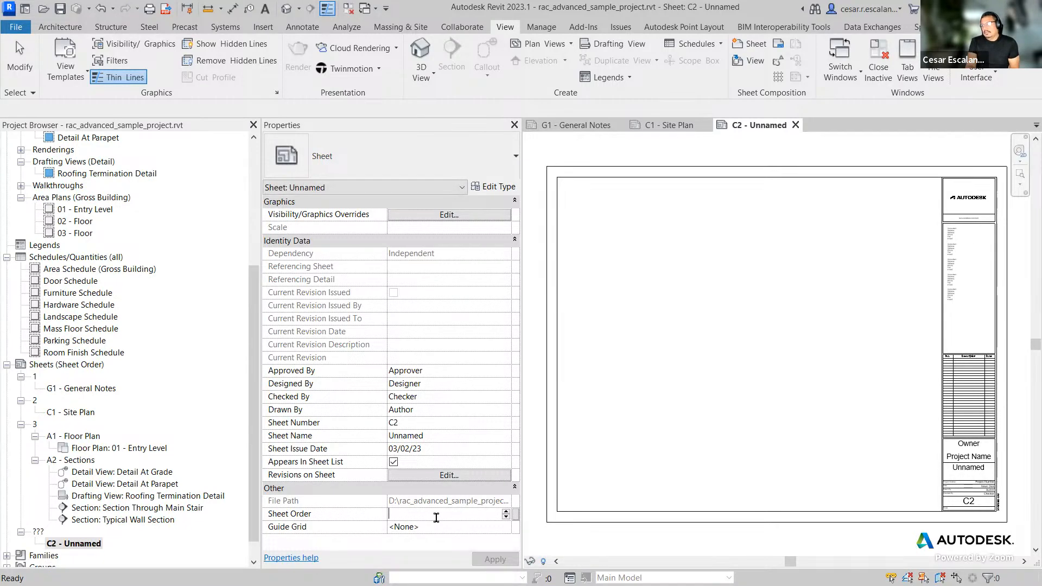
type("2")
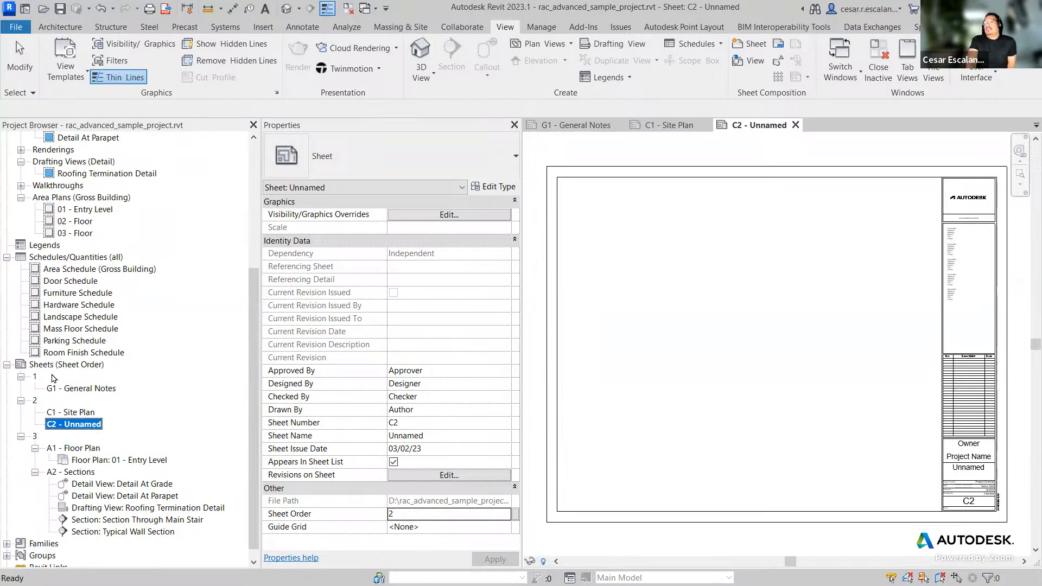
Step: Review the Sheet Order scheme's grouping and sorting settings in the browser organization properties without changing them
left_click(35, 376)
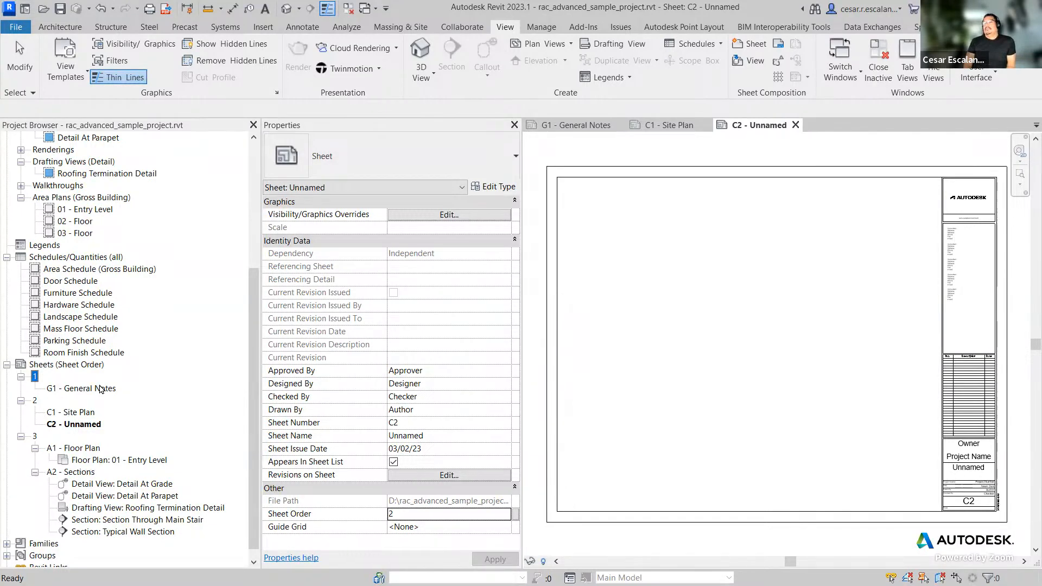
right_click(98, 362)
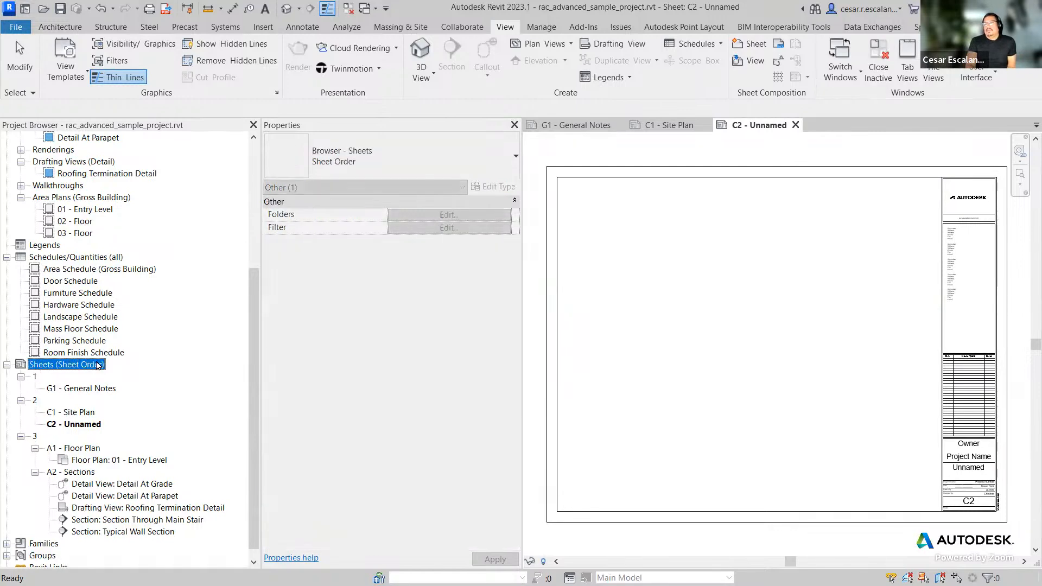
left_click(141, 386)
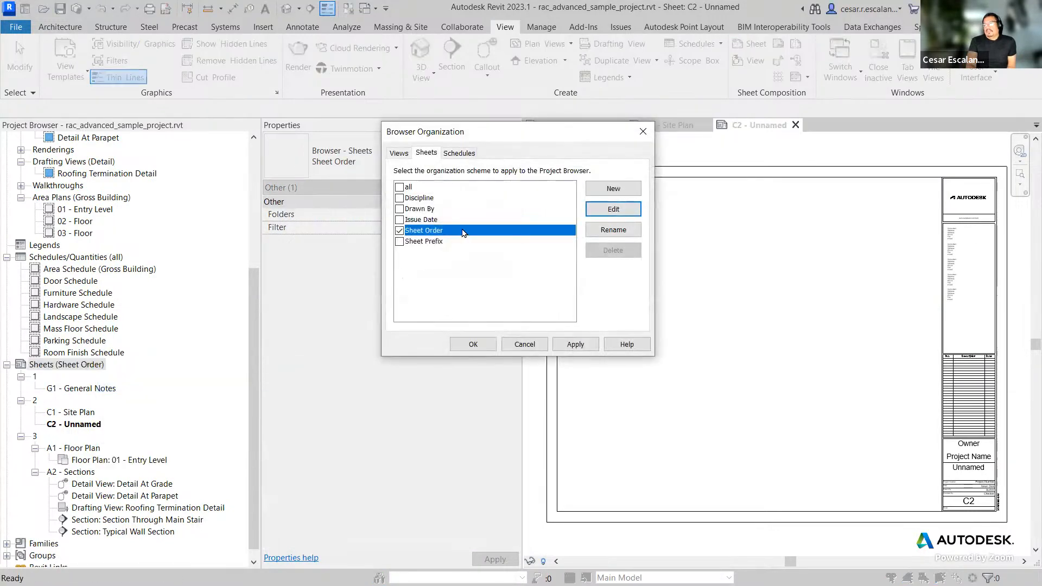
left_click(613, 209)
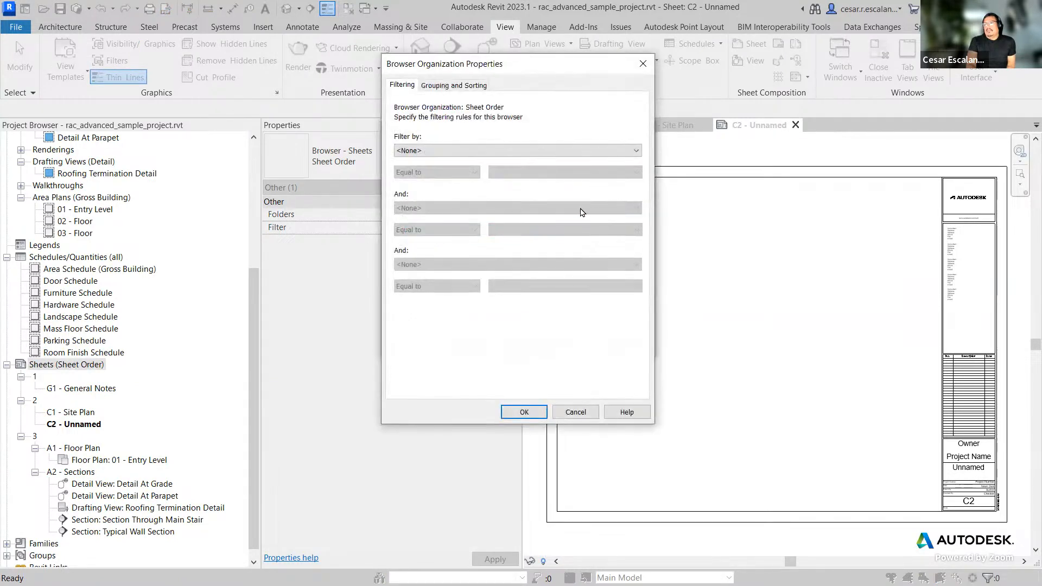
left_click(453, 85)
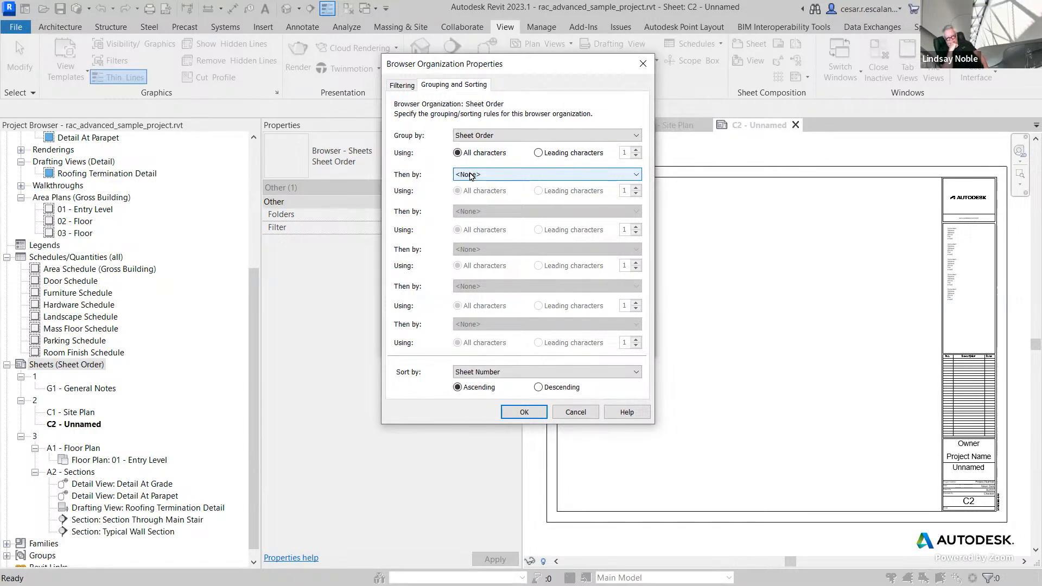
left_click(575, 412)
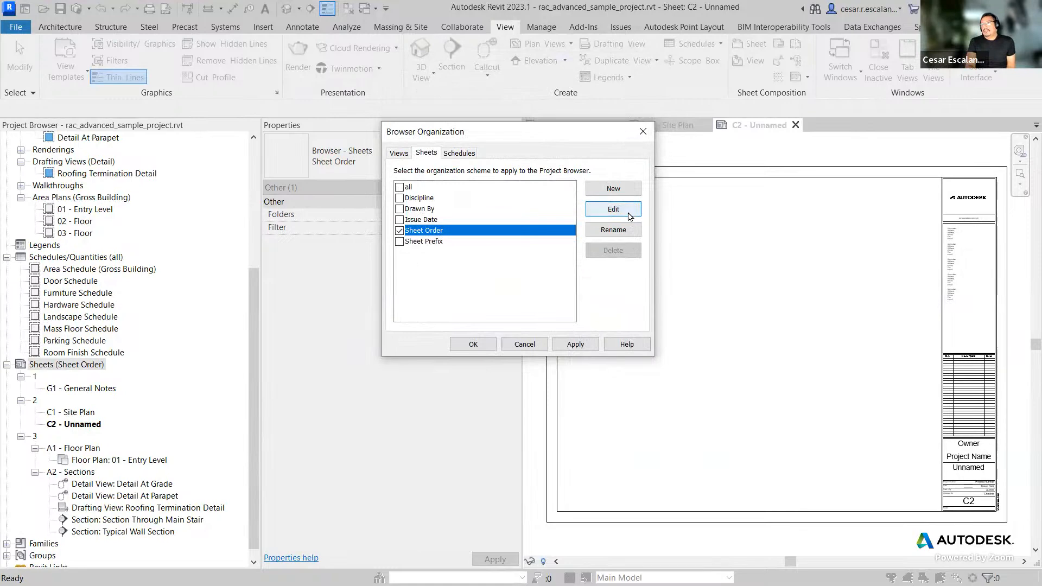
left_click(470, 344)
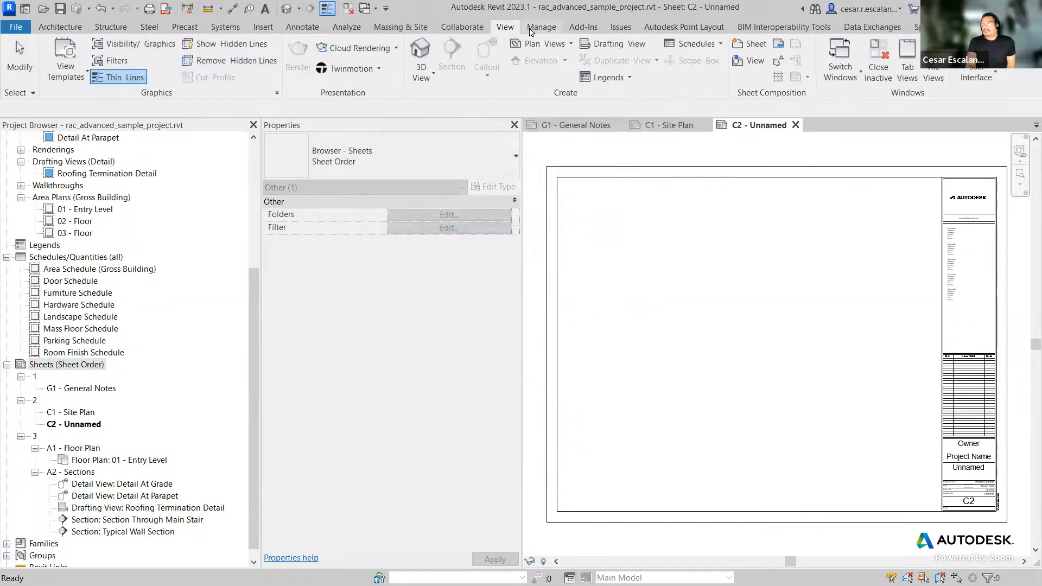
Step: Review the project parameters list and its filter options without making changes
left_click(543, 27)
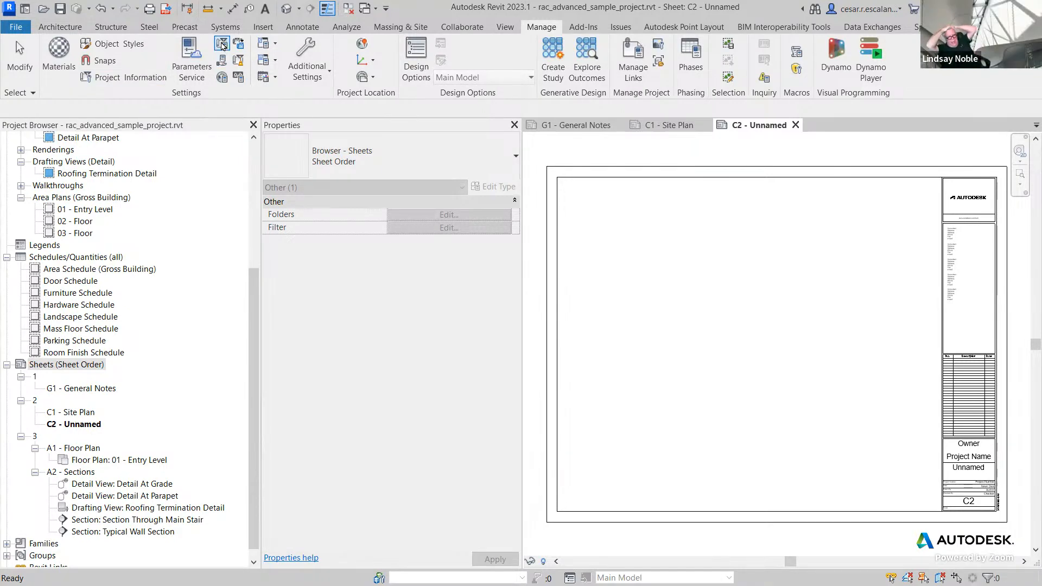
left_click(222, 45)
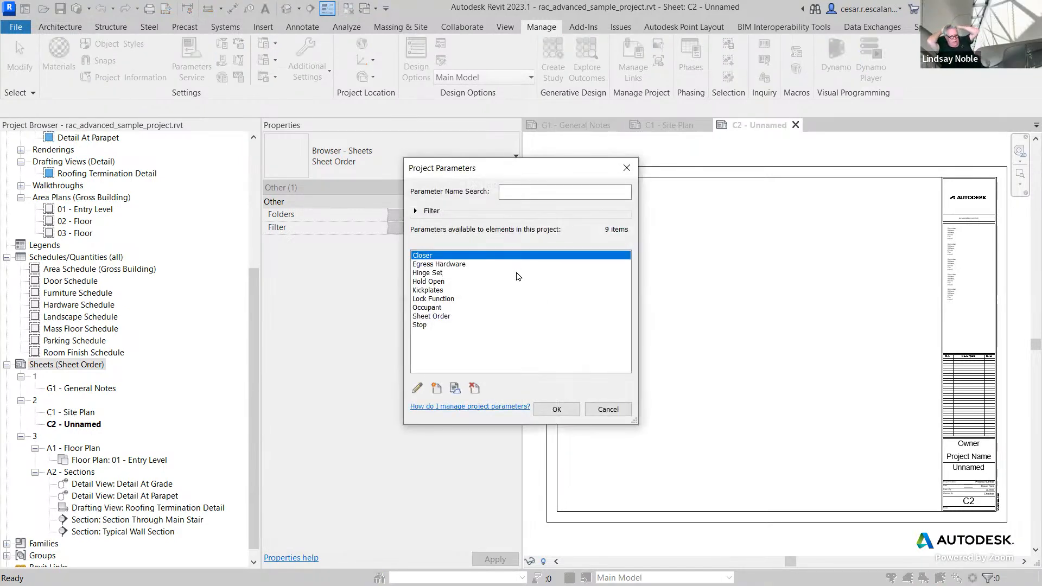
left_click(424, 212)
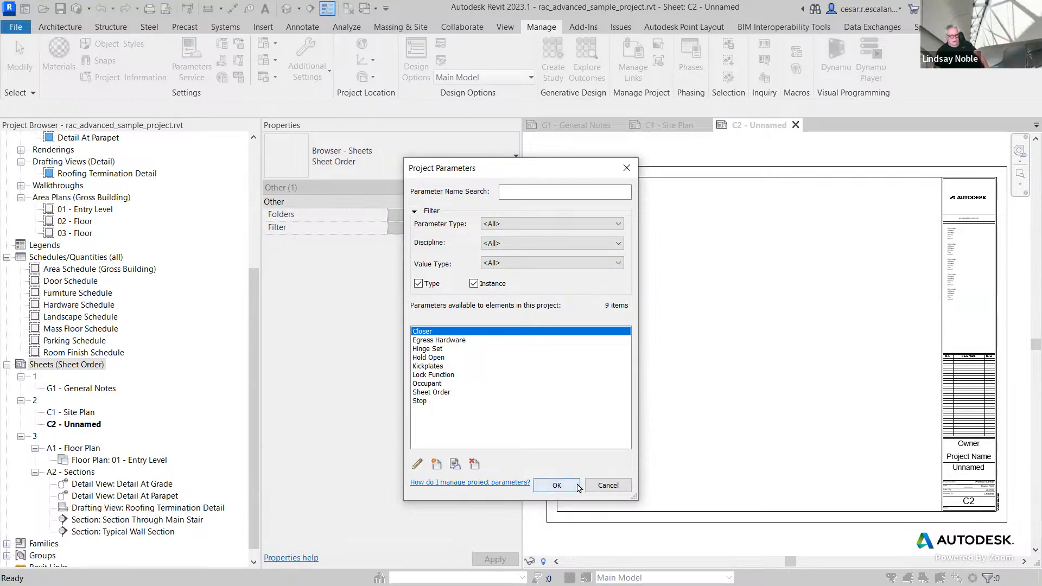
left_click(557, 485)
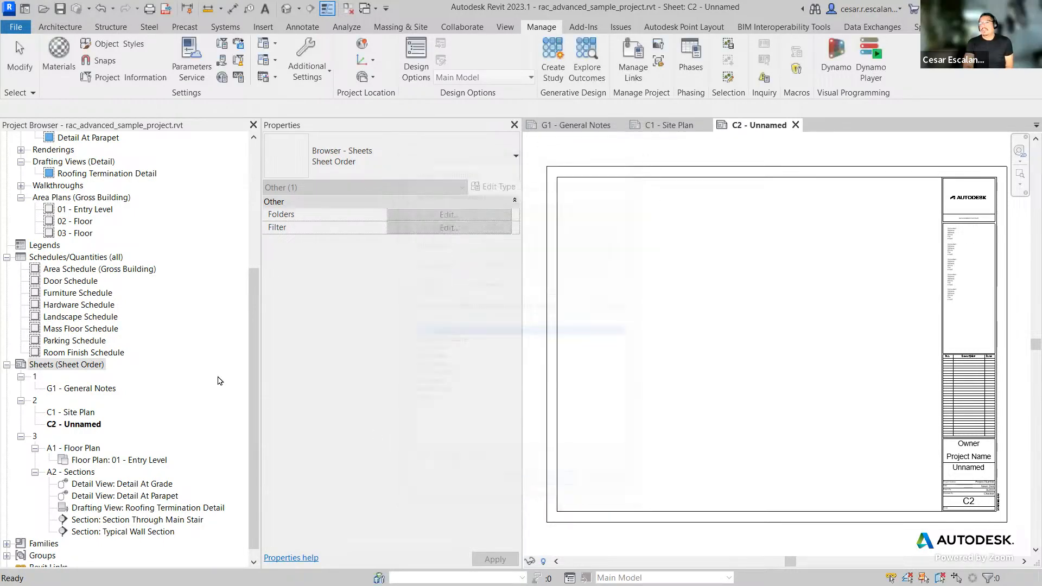
Step: Review the browser organization schemes available for views, sheets and schedules
right_click(79, 364)
left_click(140, 389)
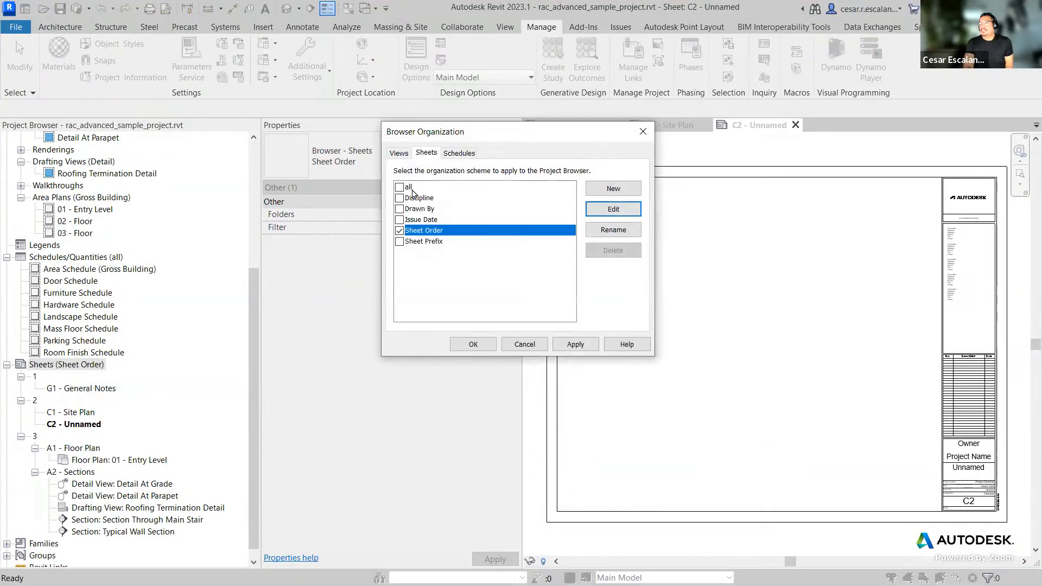
left_click(402, 154)
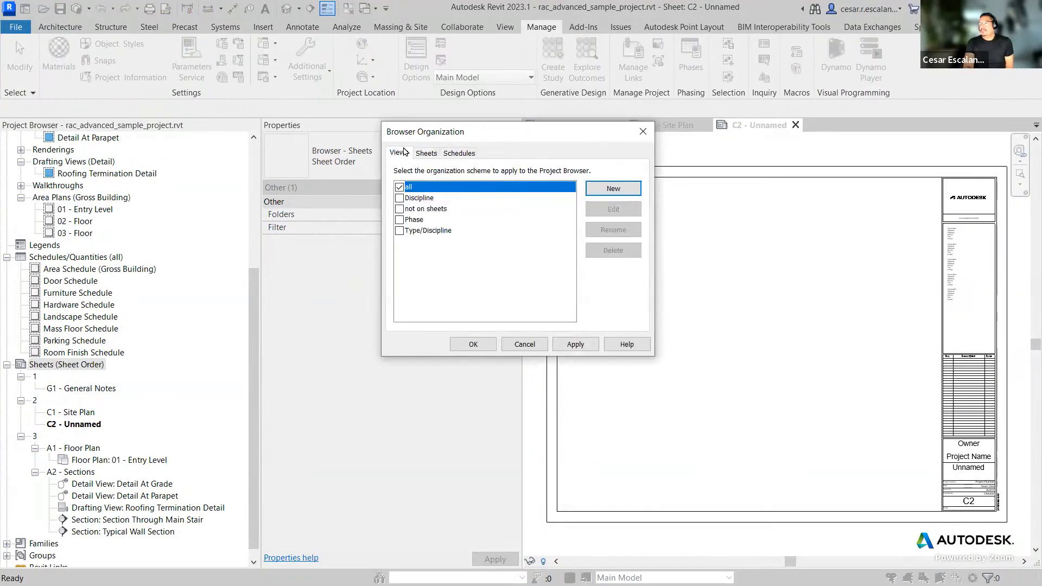
left_click(441, 154)
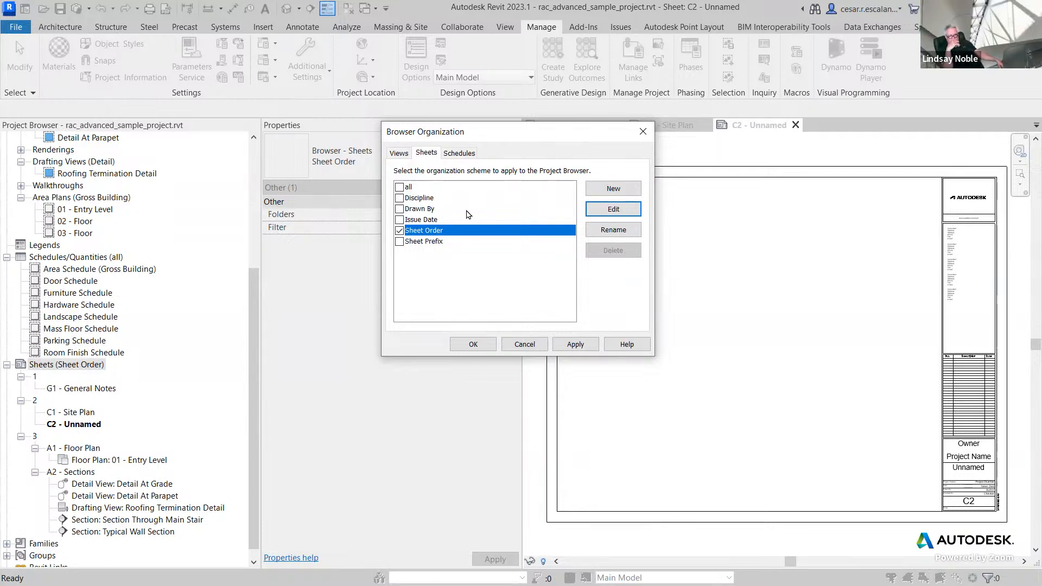
left_click(464, 156)
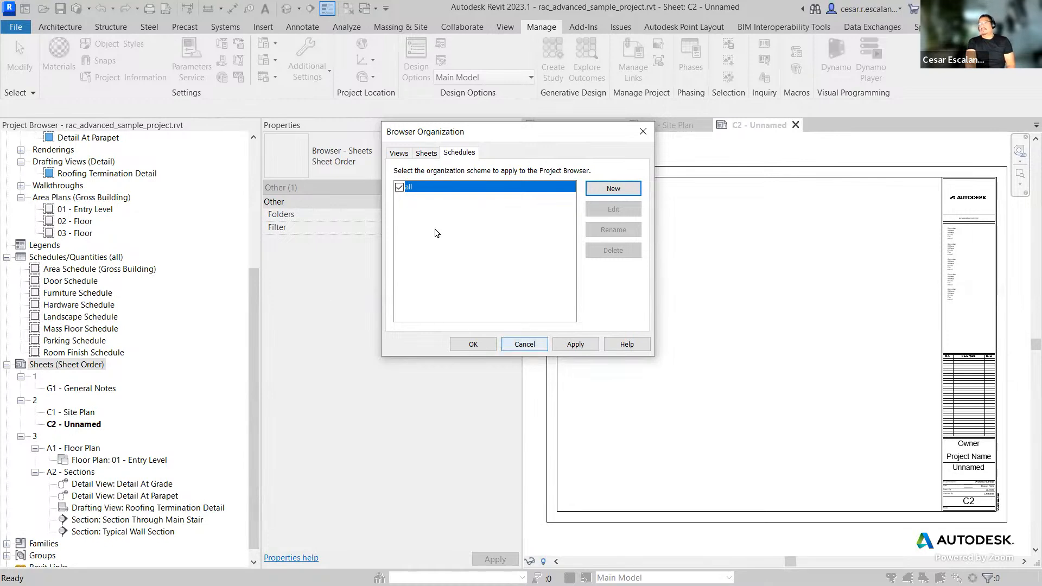
left_click(427, 153)
left_click(407, 155)
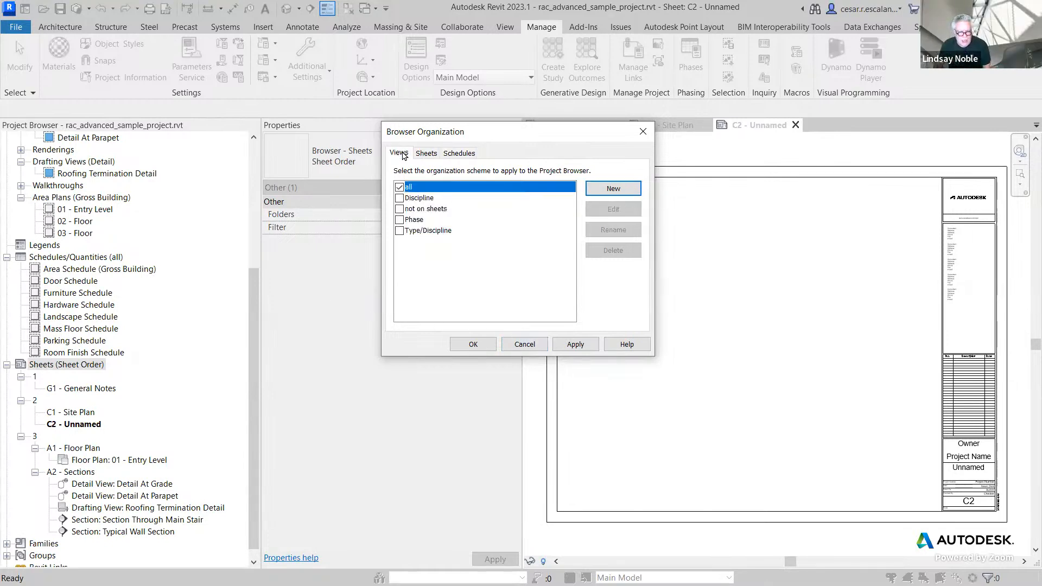
left_click(426, 154)
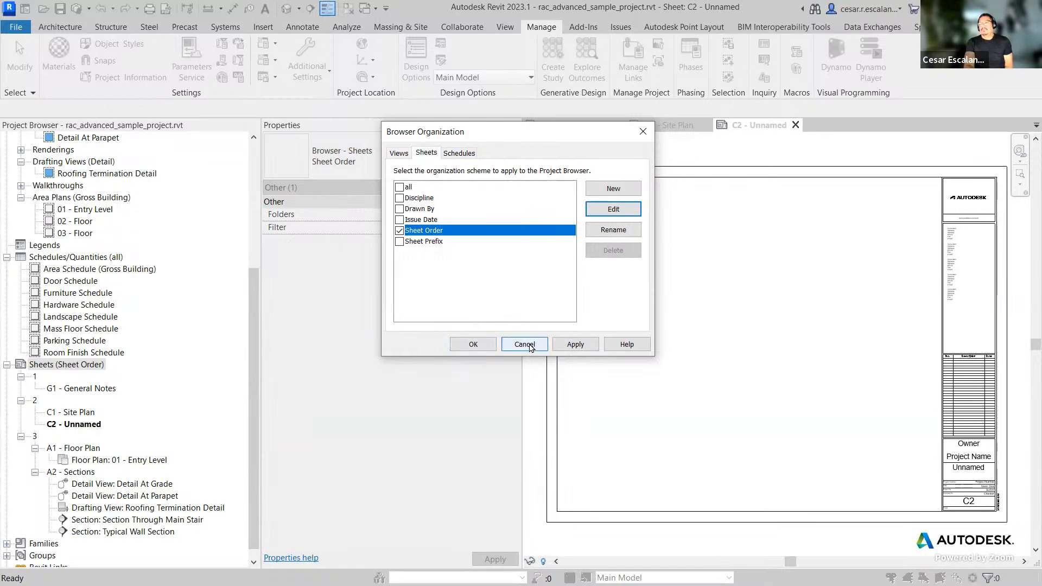
left_click(473, 344)
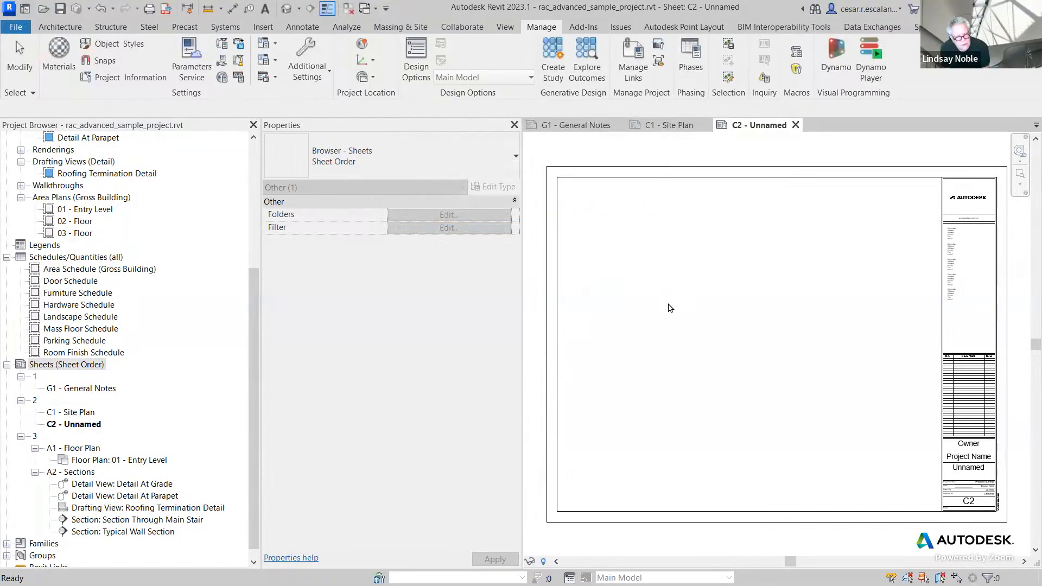
Step: Open the browser organization schemes for sheets and views again, then cancel without changes
left_click(708, 362)
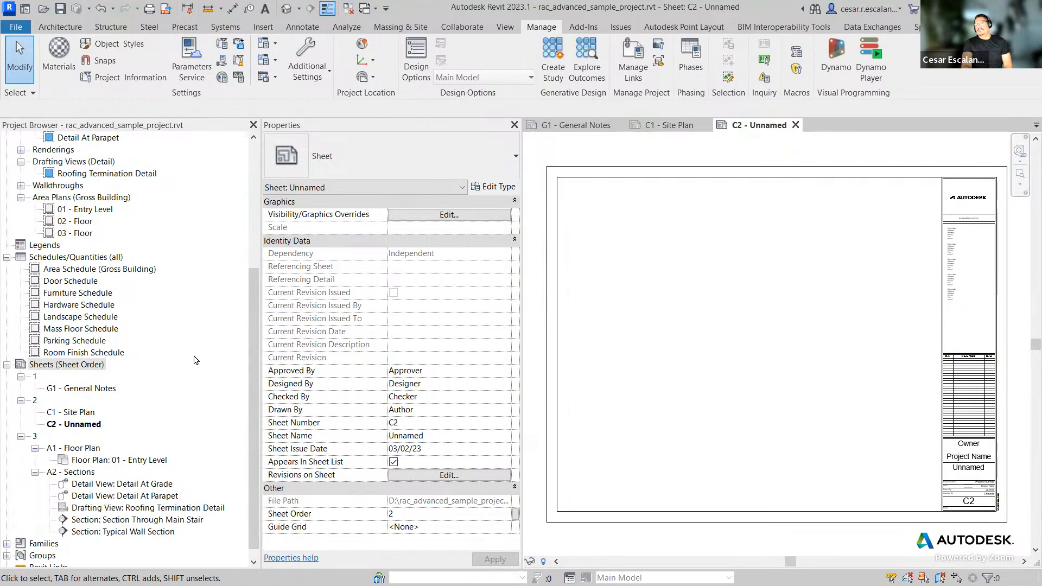
right_click(93, 366)
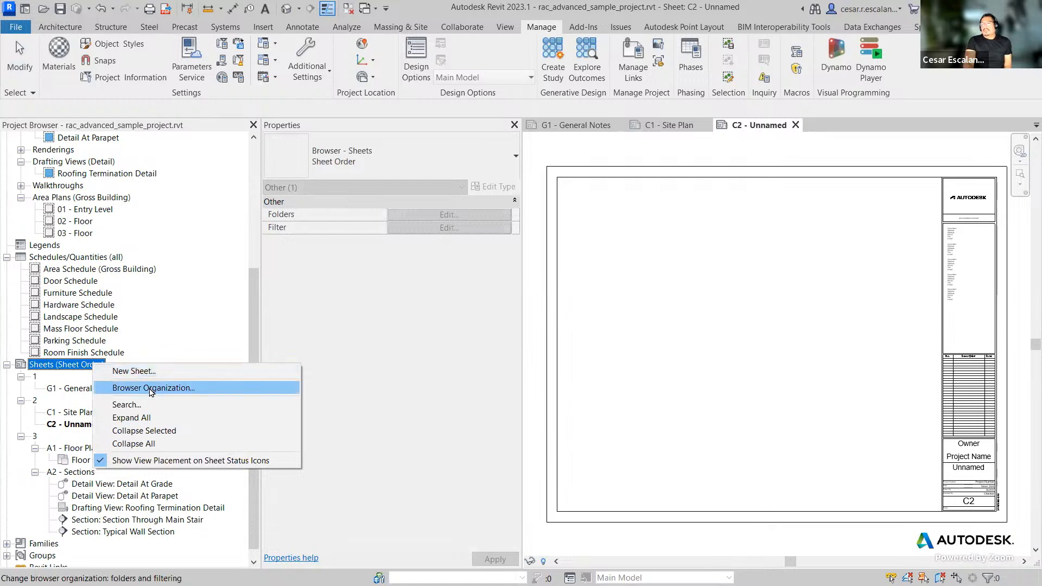
left_click(152, 389)
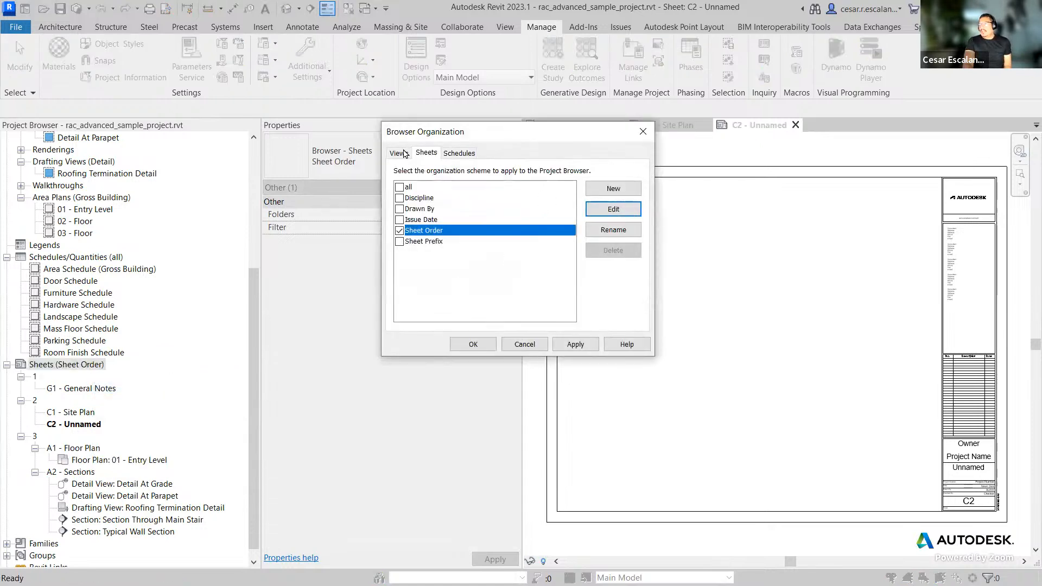
left_click(402, 153)
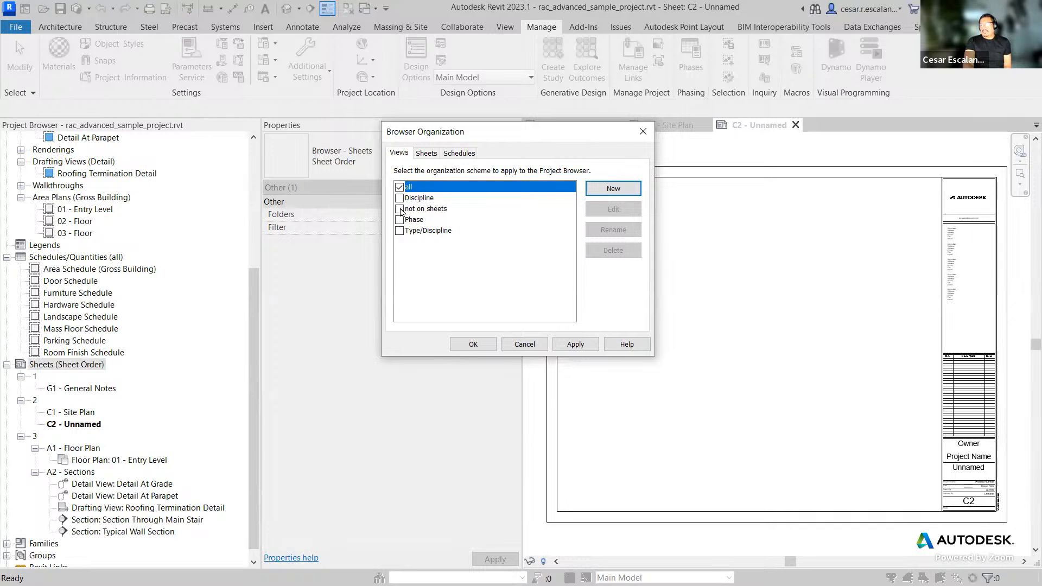
left_click(525, 344)
Step: Expand the Ceiling Plans group and apply the 'not on sheets' browser organization scheme to the Views branch
scroll(258, 347, "up", 2)
scroll(259, 348, "up", 5)
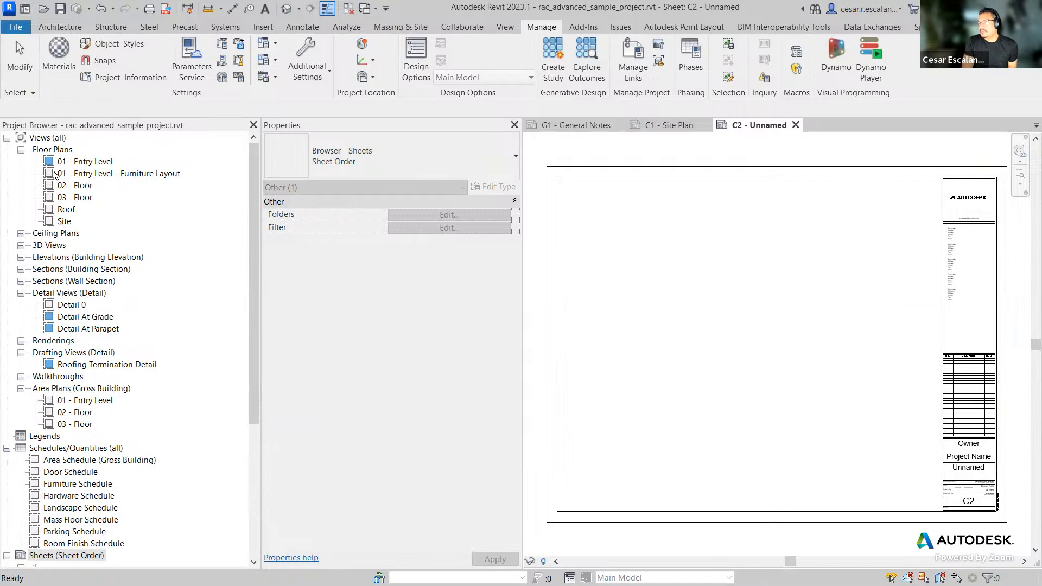
left_click(21, 234)
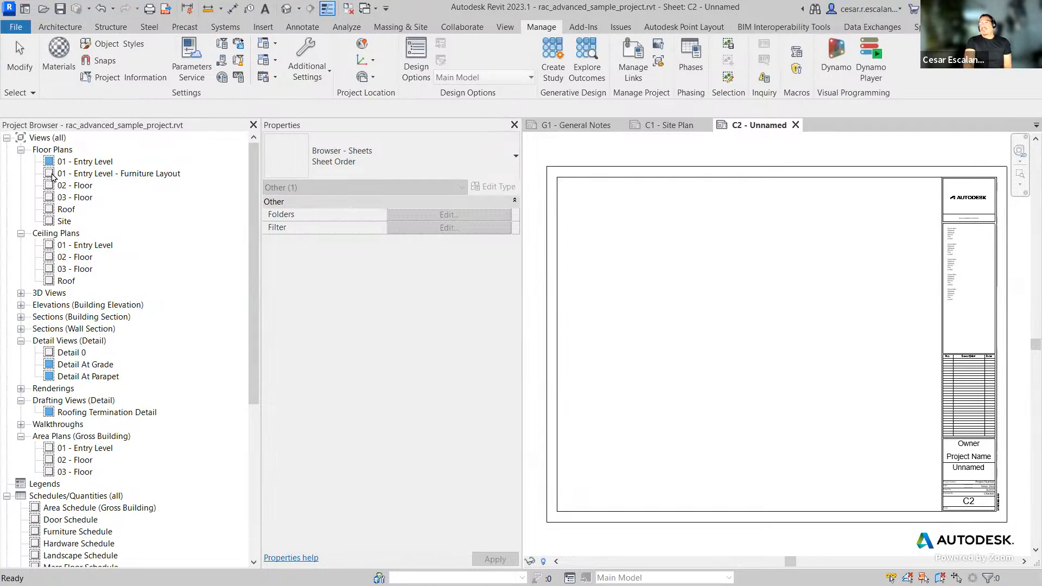
left_click(58, 139)
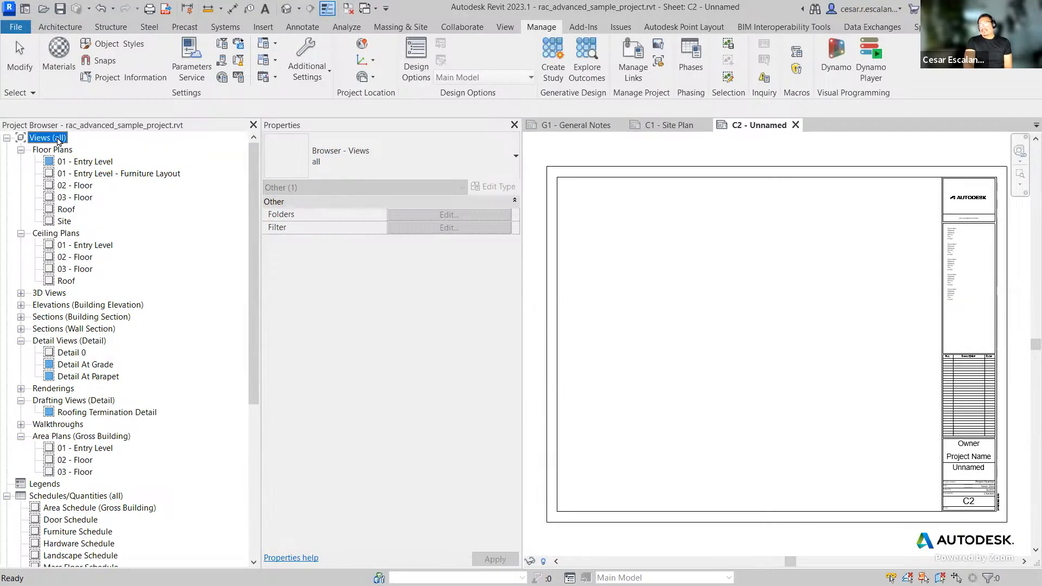
right_click(57, 139)
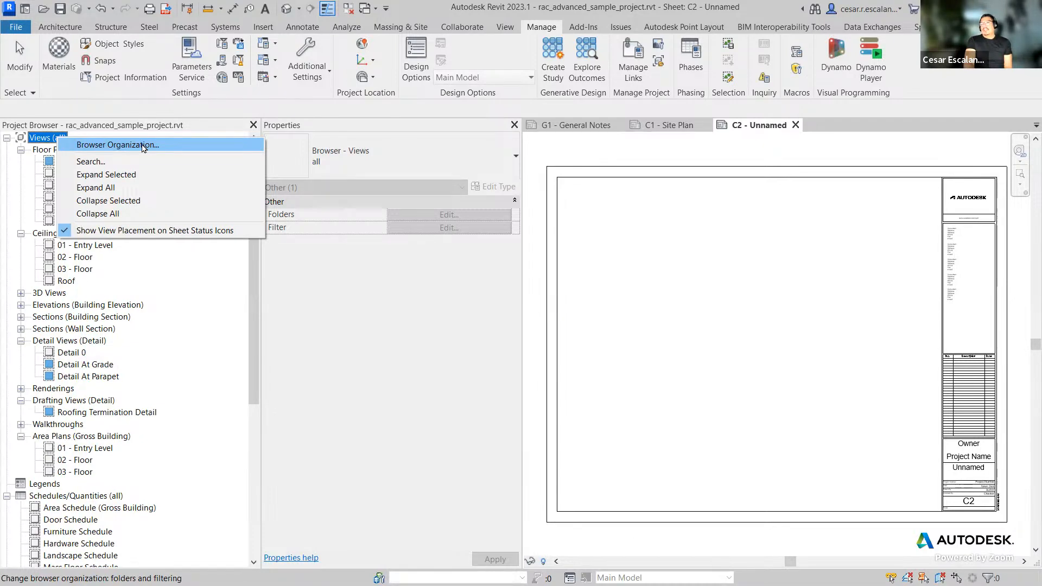
left_click(143, 147)
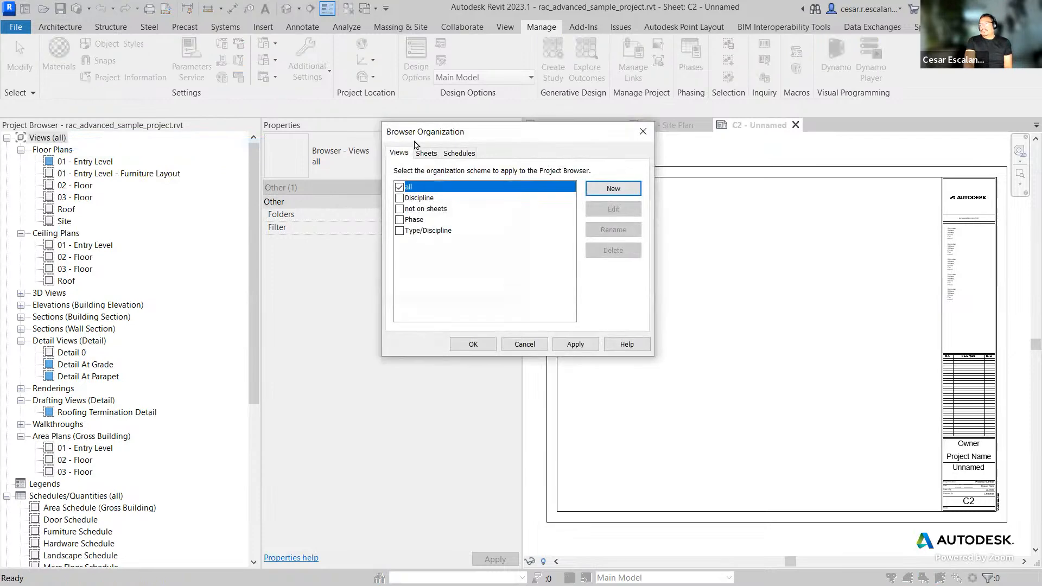
left_click(408, 211)
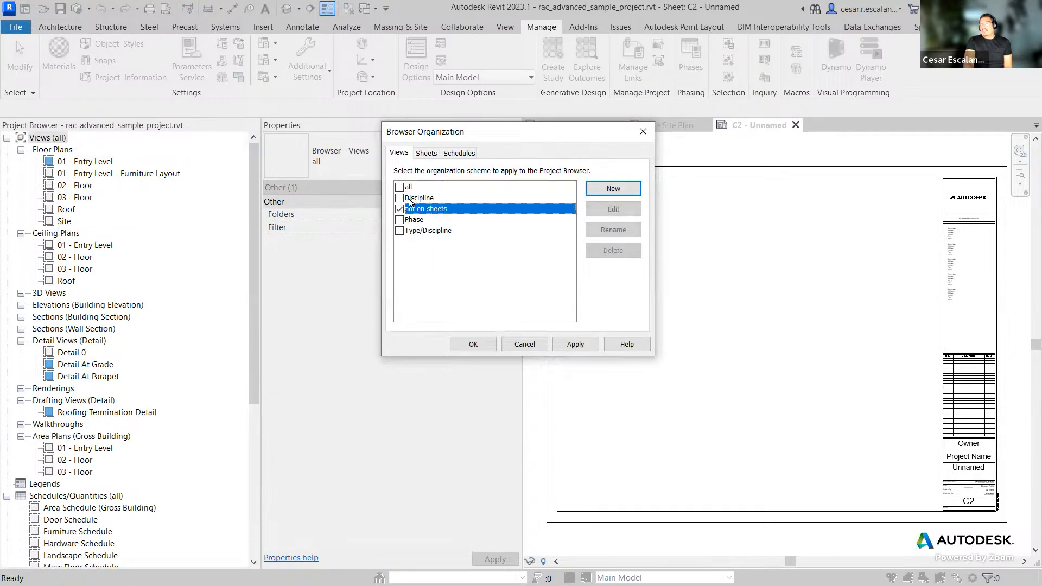
left_click(479, 345)
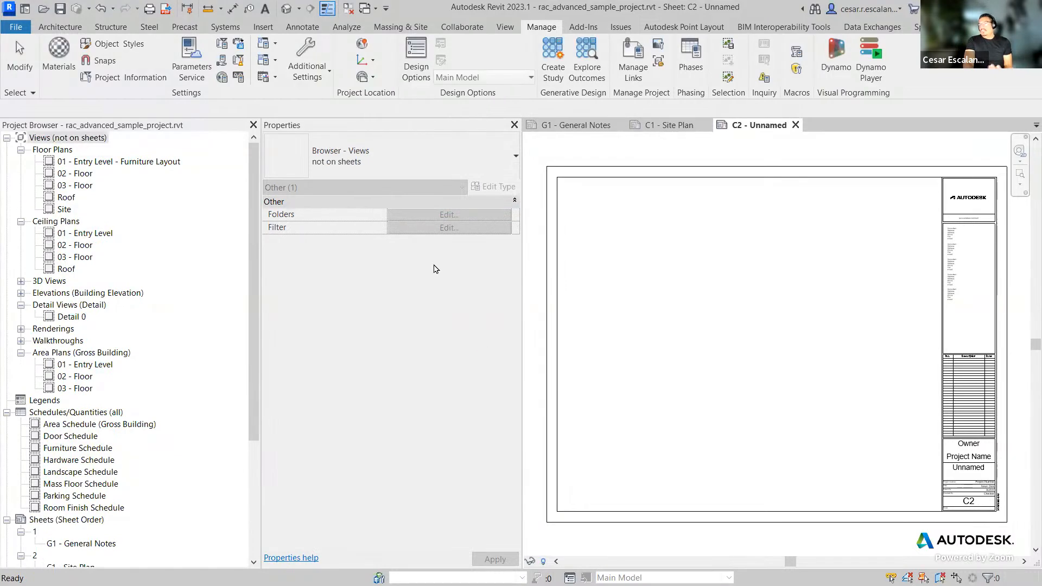
Step: Expand the 3D Views and Elevations groups and inspect the Detail 0 view not placed on sheets
left_click(21, 293)
left_click(20, 281)
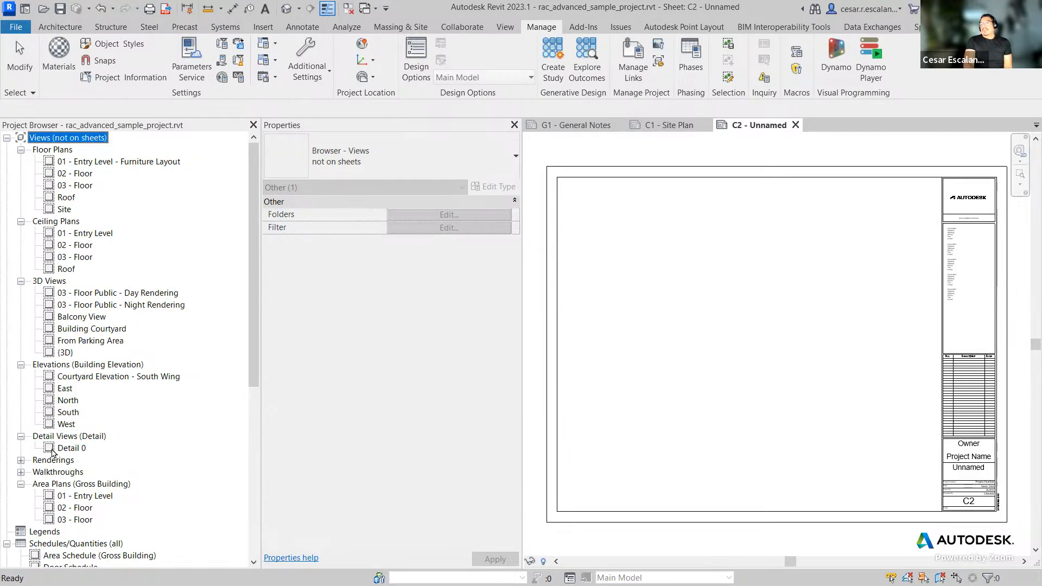
left_click(57, 449)
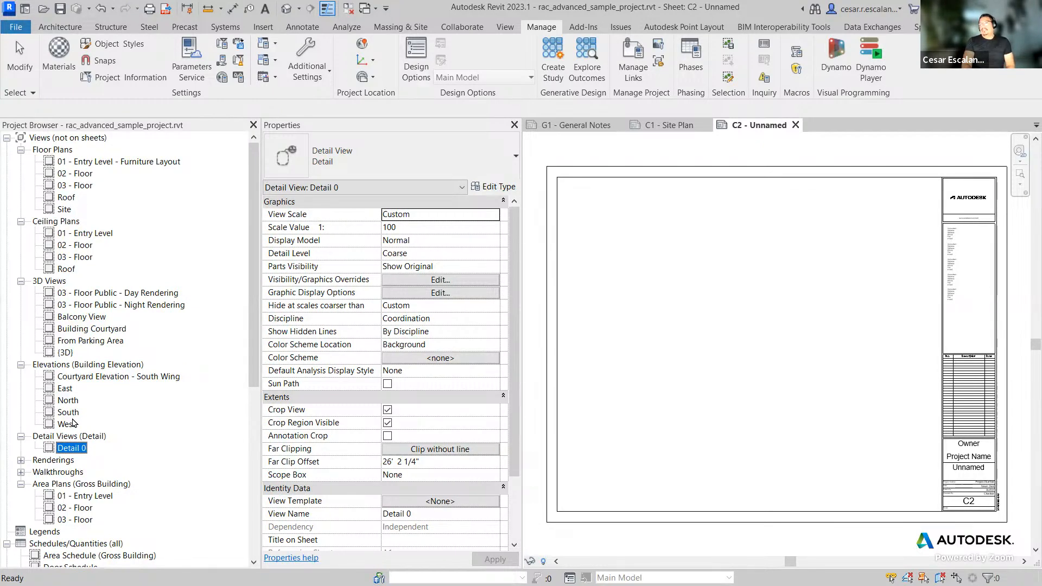
Step: Switch the Views branch back to the 'all' browser organization scheme
left_click(86, 139)
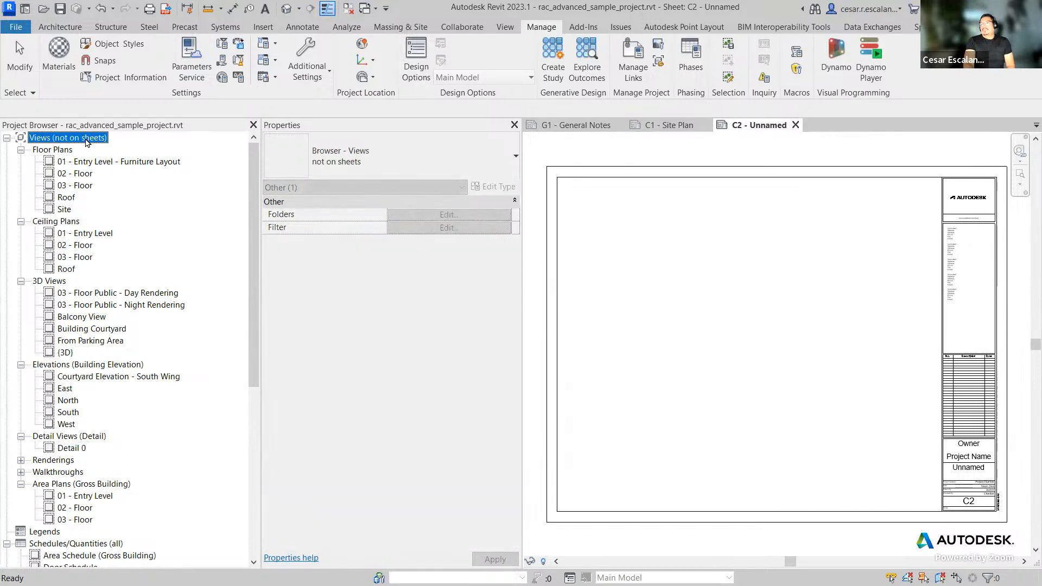
right_click(86, 140)
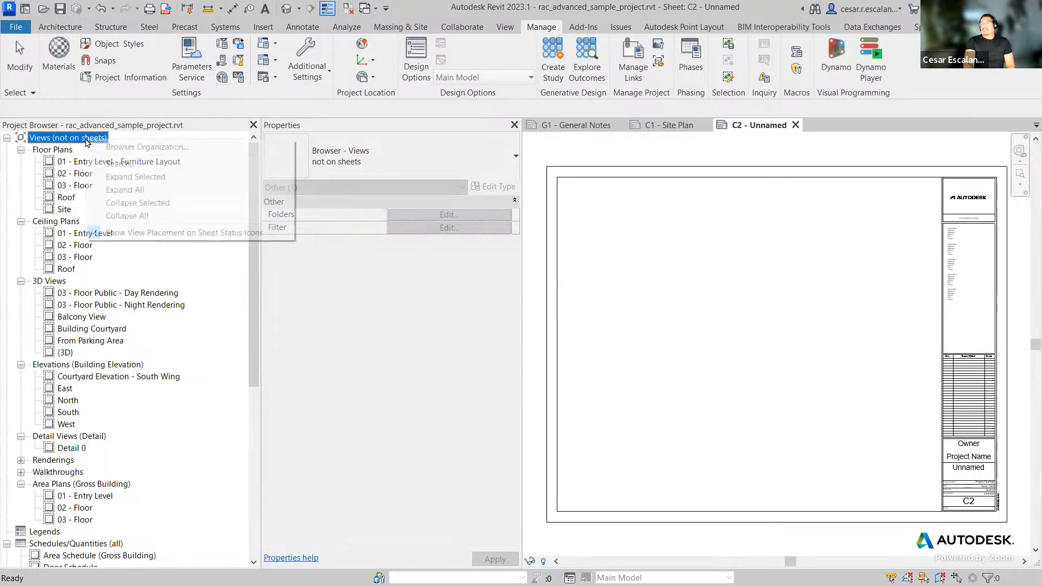
left_click(116, 148)
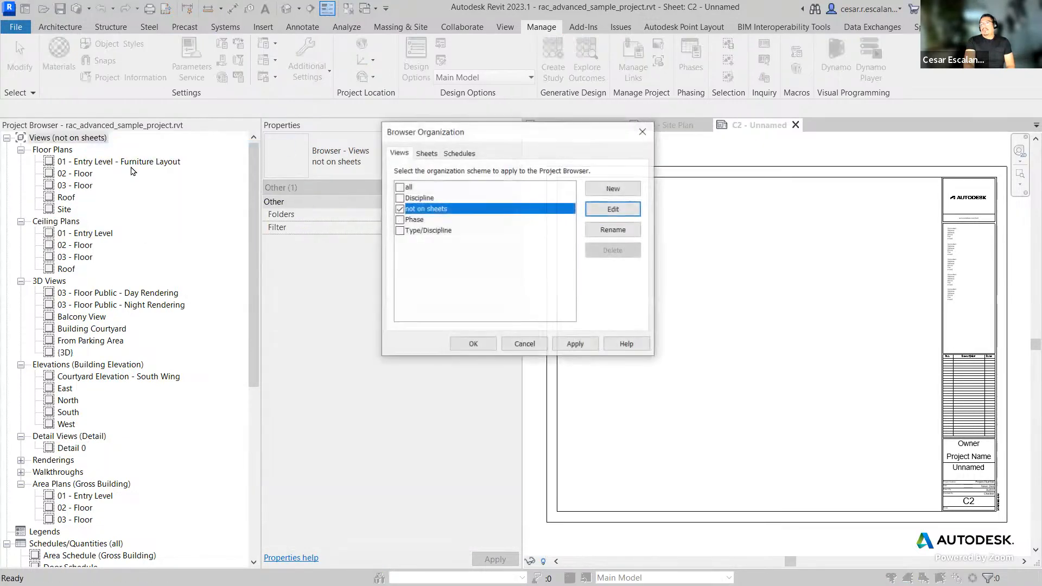
left_click(400, 187)
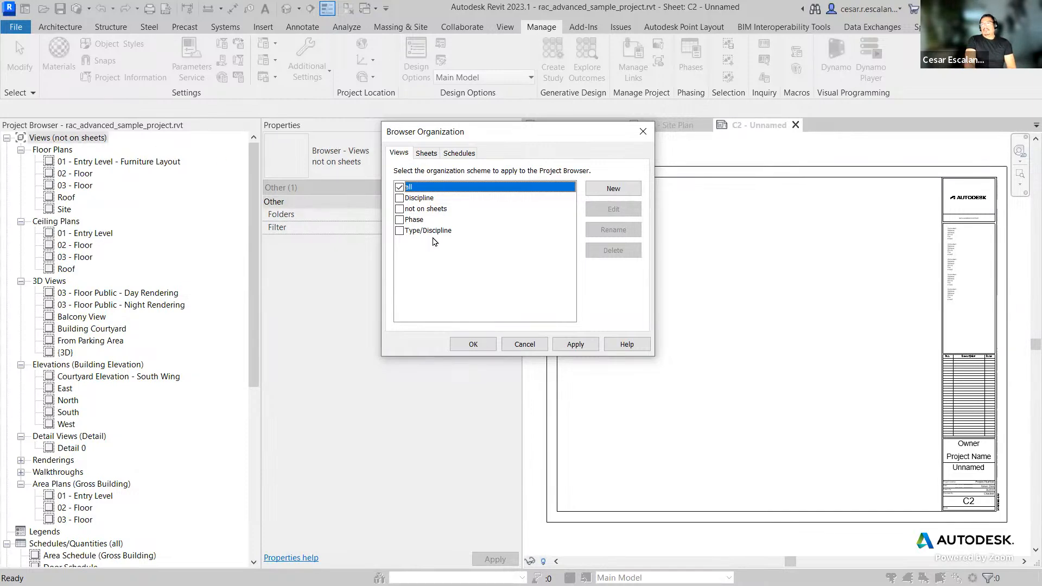
left_click(472, 343)
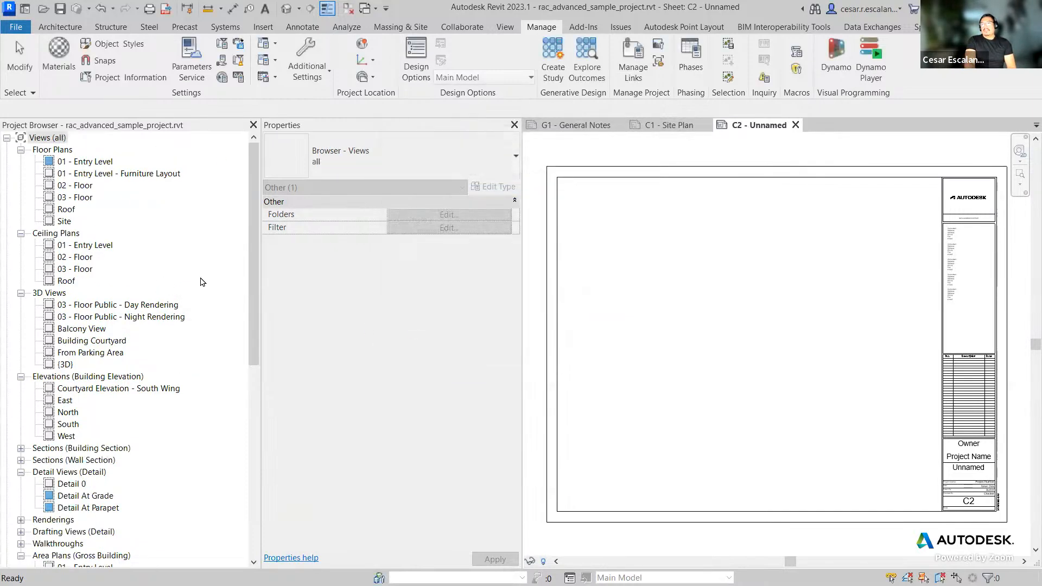
Step: Open the A1 - Floor Plan sheet from the Sheets group of the Project Browser
left_click_drag(254, 320, 237, 283)
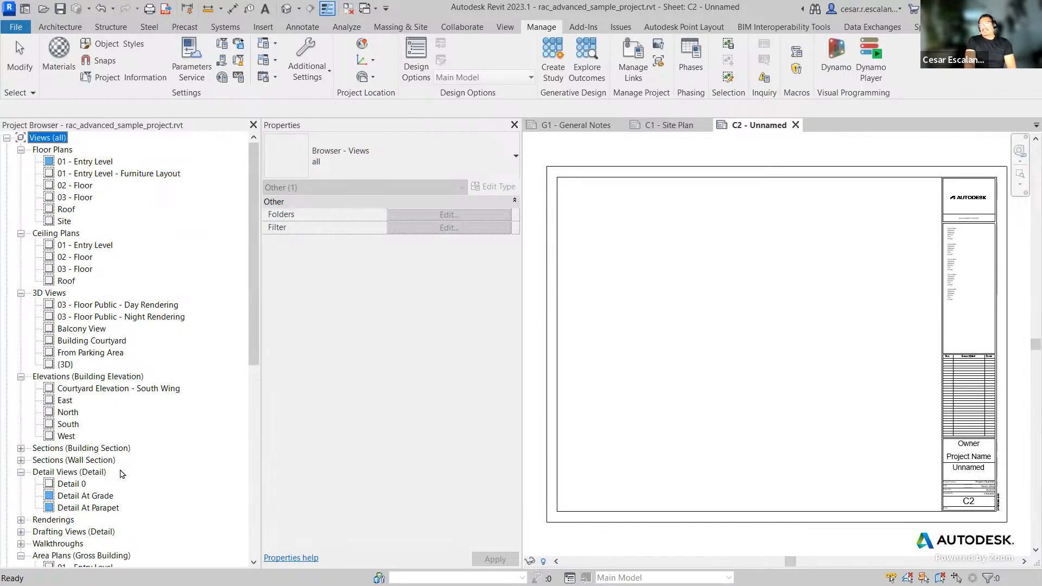
left_click_drag(253, 347, 250, 514)
mouse_move(253, 440)
left_mouse_down()
mouse_move(258, 379)
mouse_move(257, 450)
left_mouse_up()
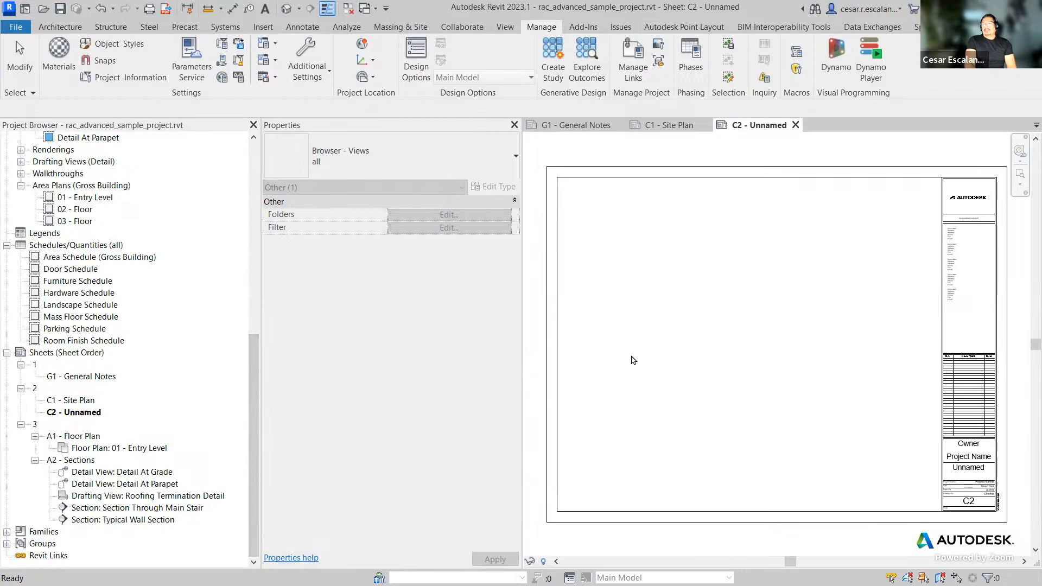
left_click(610, 352)
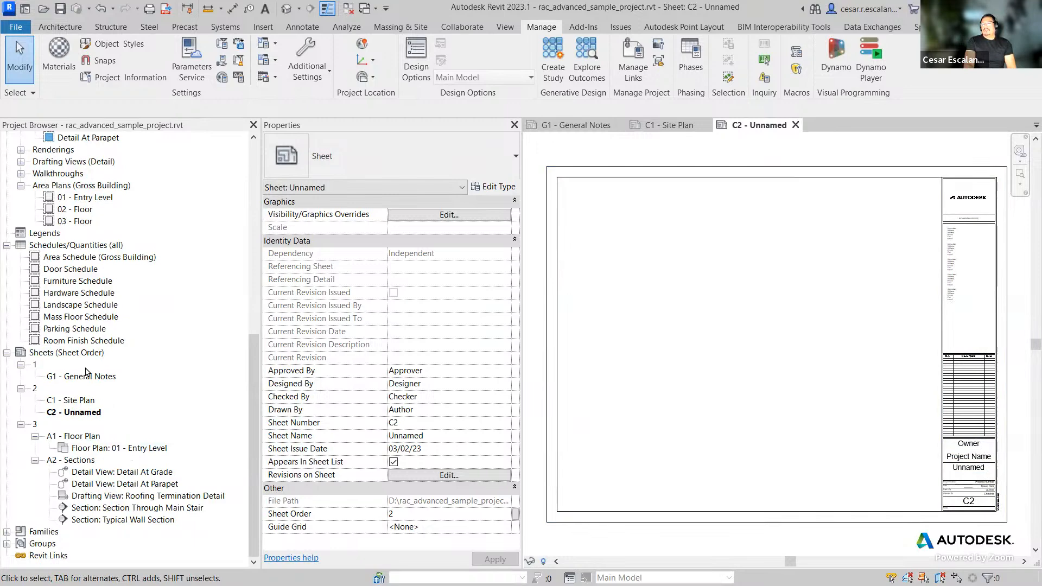
left_click(91, 437)
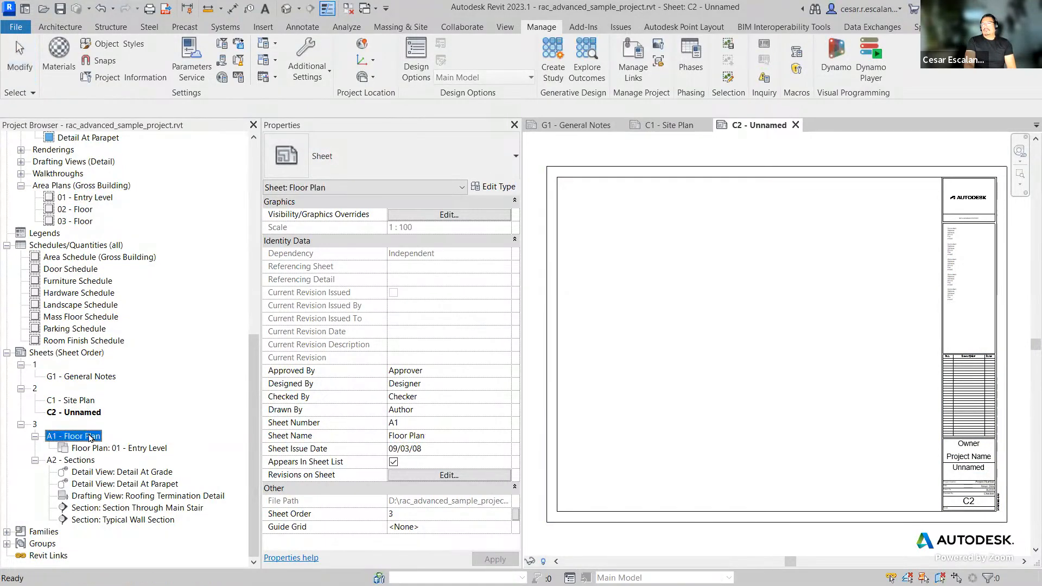
double_click(91, 437)
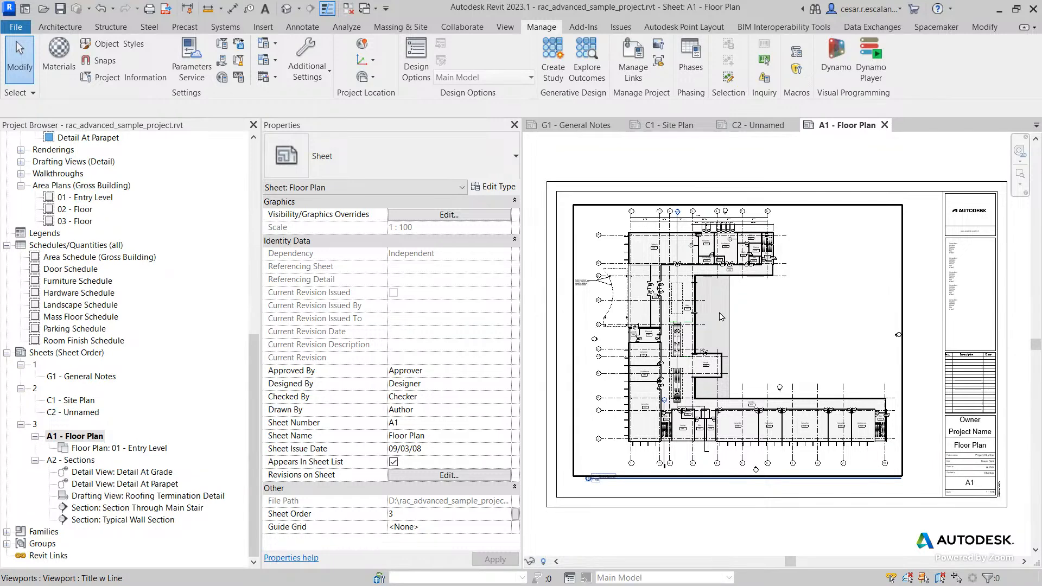
Step: Set the print dialog's printer to Adobe PDF and close the dialog
left_click(17, 27)
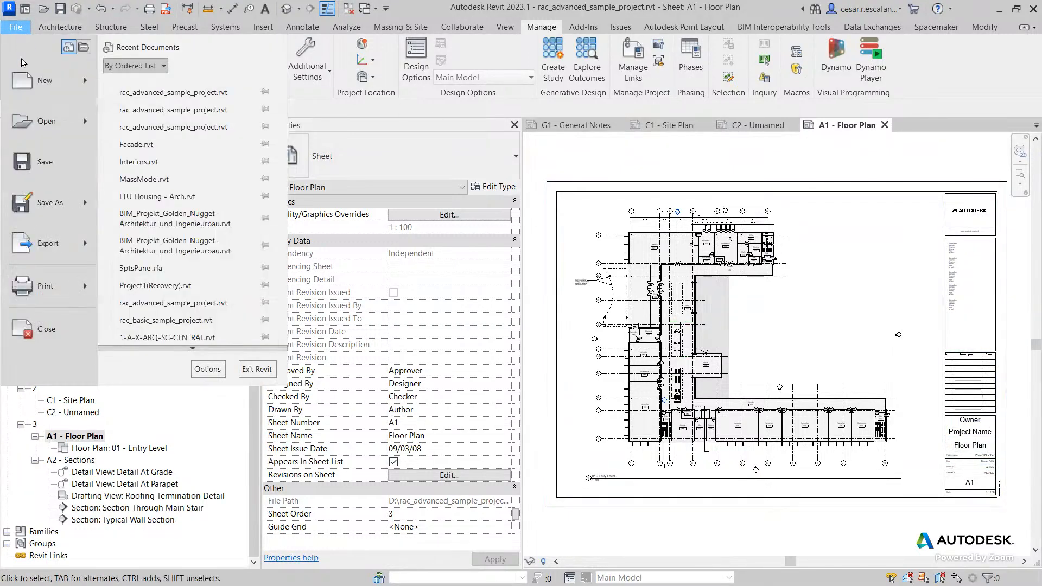
left_click(36, 285)
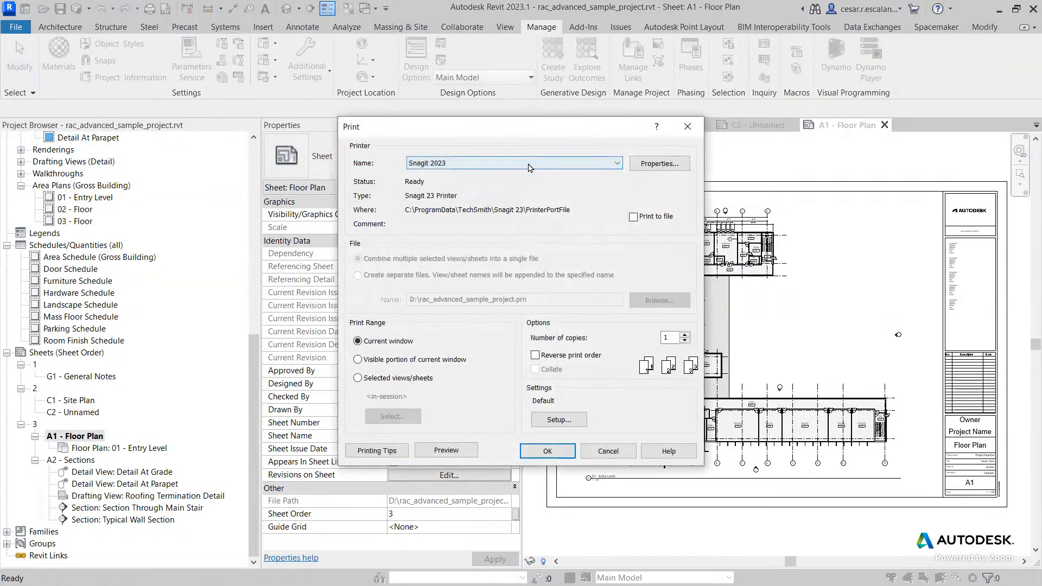
left_click(528, 164)
left_click(489, 174)
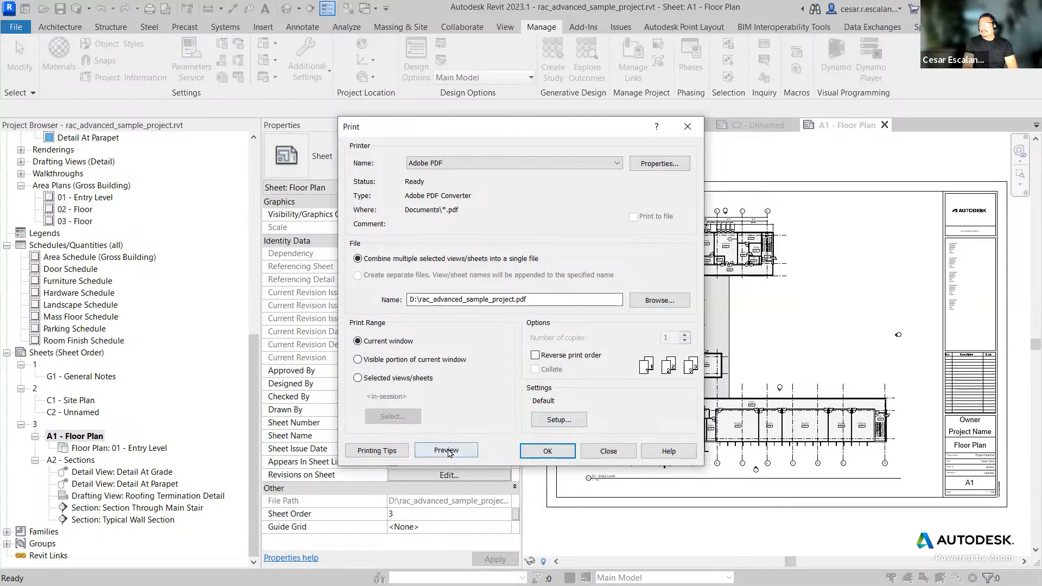
left_click(555, 423)
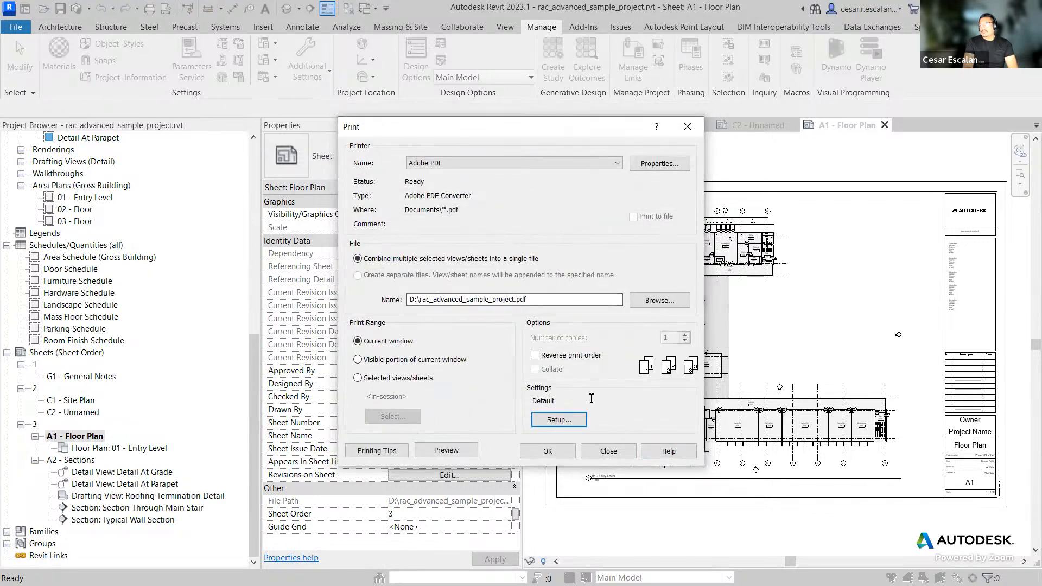
left_click(610, 452)
left_click(505, 27)
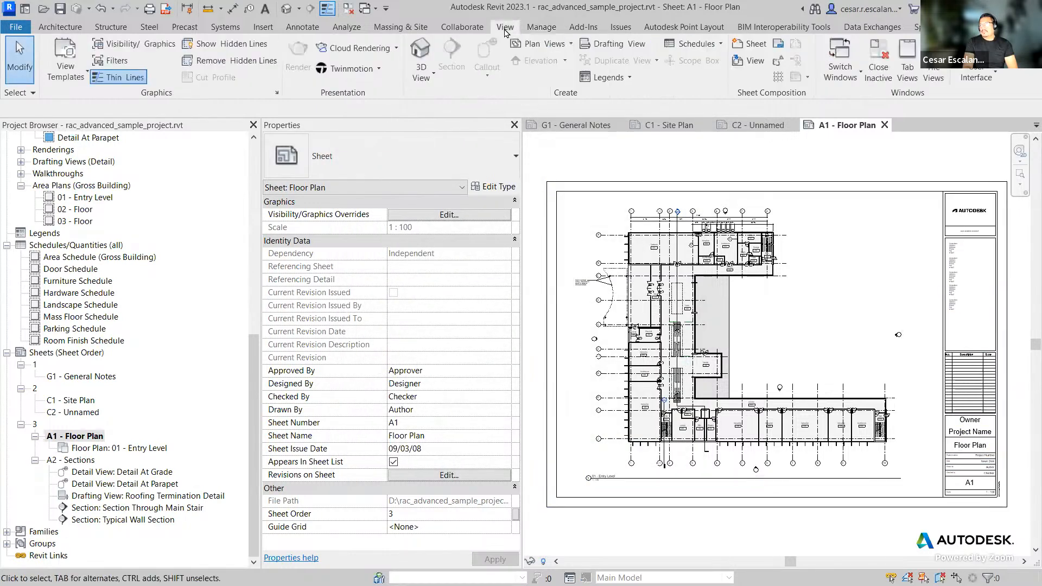
left_click(535, 28)
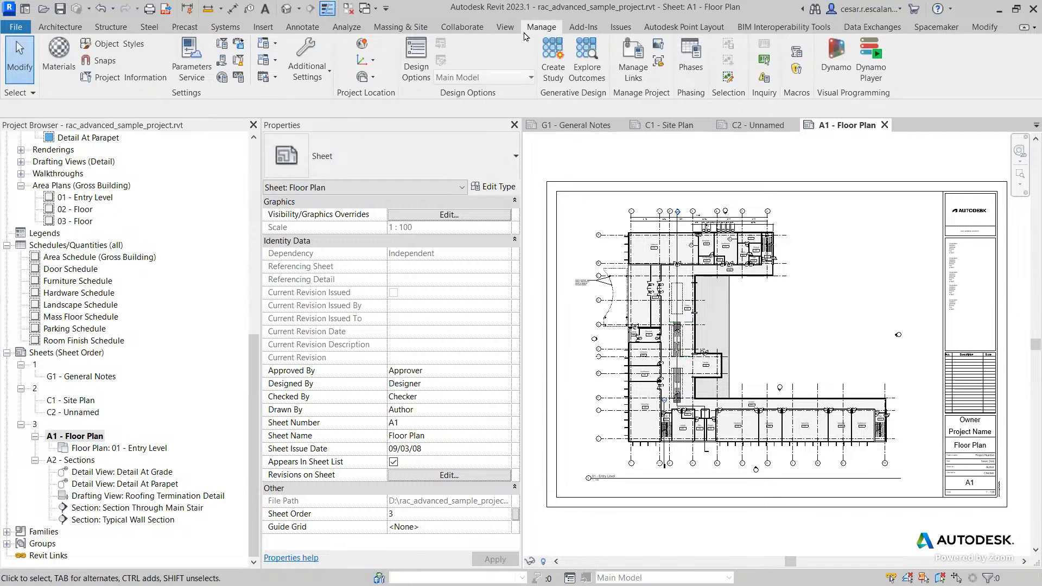
left_click(504, 27)
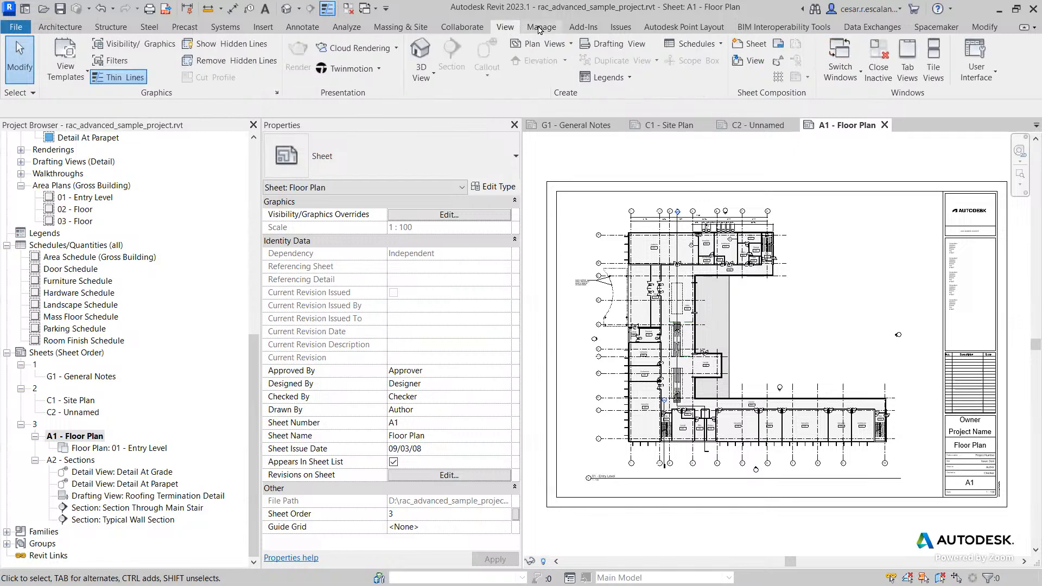
Step: Reopen printing, set the print range to selected views/sheets, and open the view/sheet selection list
left_click(16, 27)
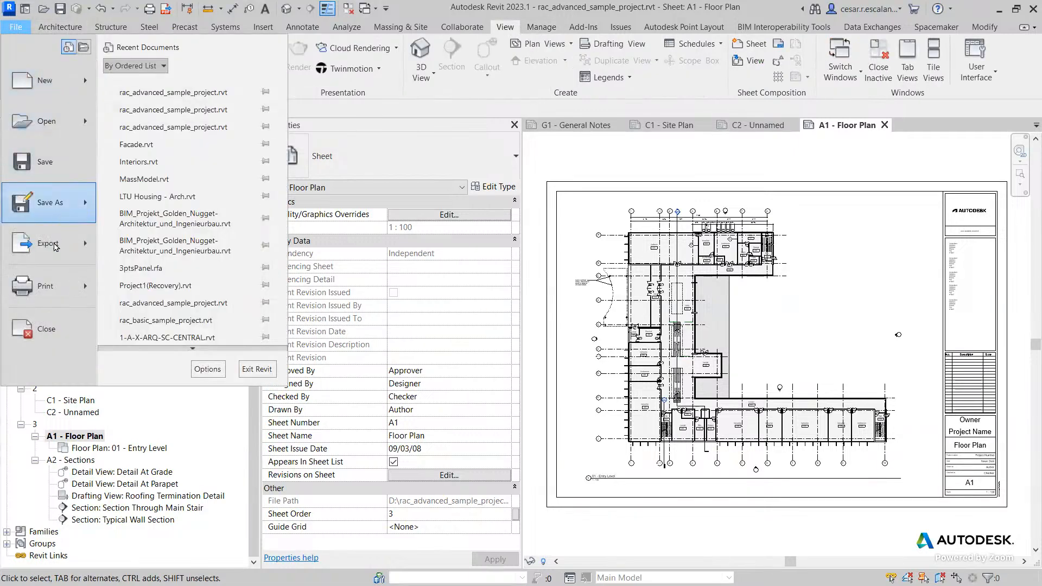
left_click(47, 290)
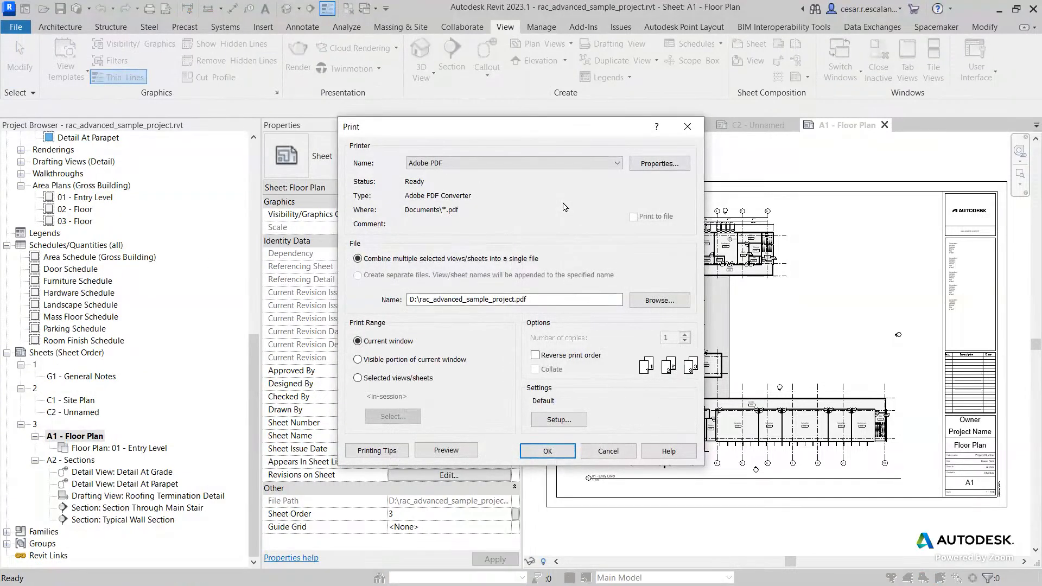
left_click(358, 379)
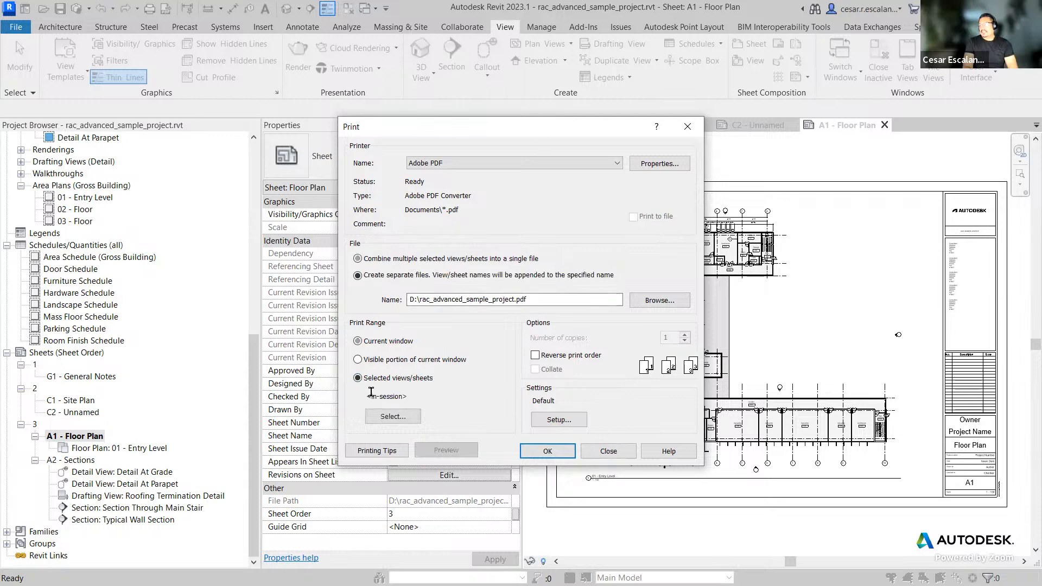
left_click(409, 421)
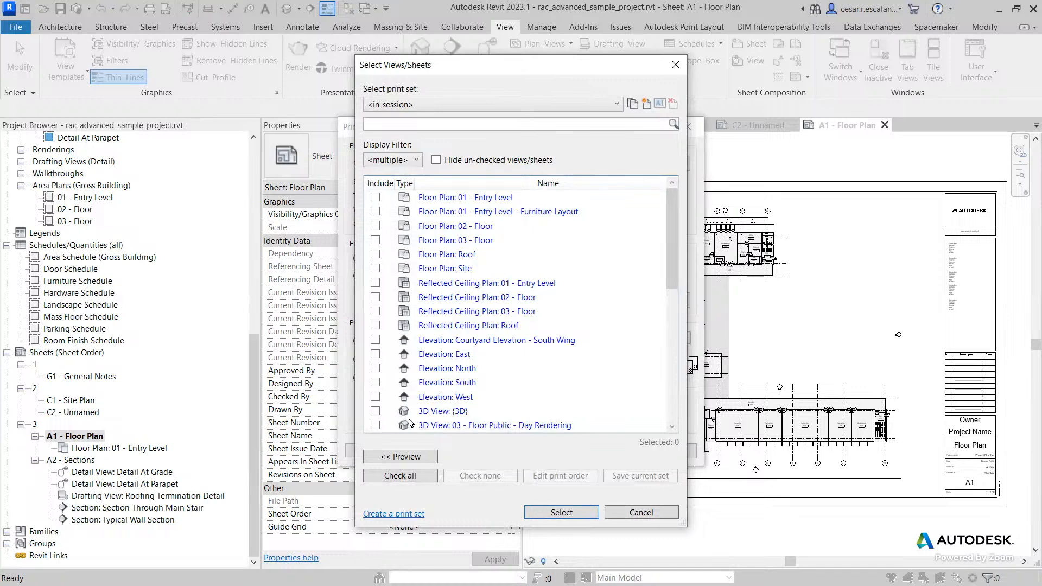
Step: Open the preview pane of the view/sheet selection dialog and scroll through the view list
left_click(416, 159)
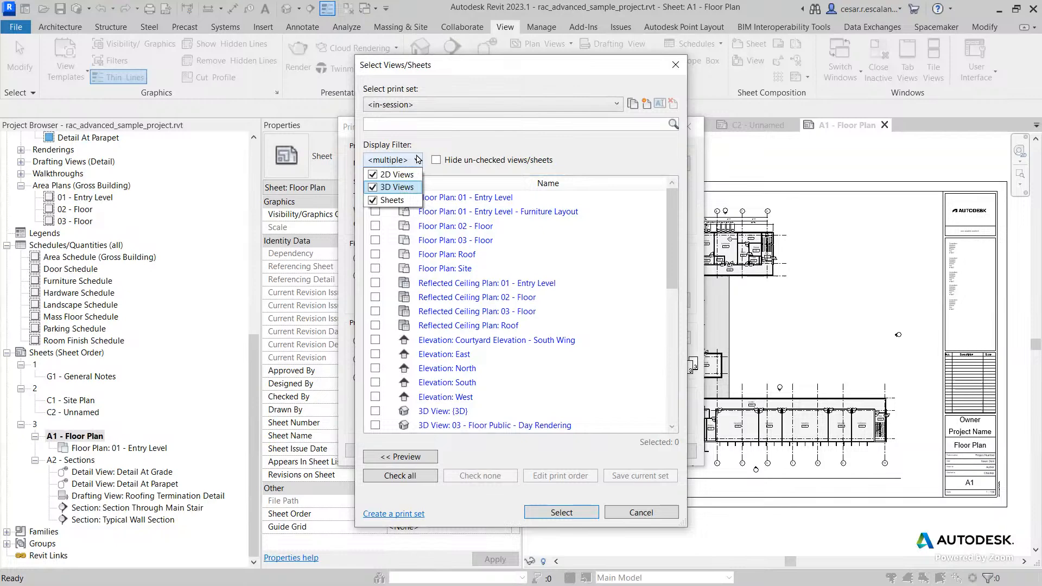
left_click(616, 104)
left_click(615, 105)
left_click(615, 105)
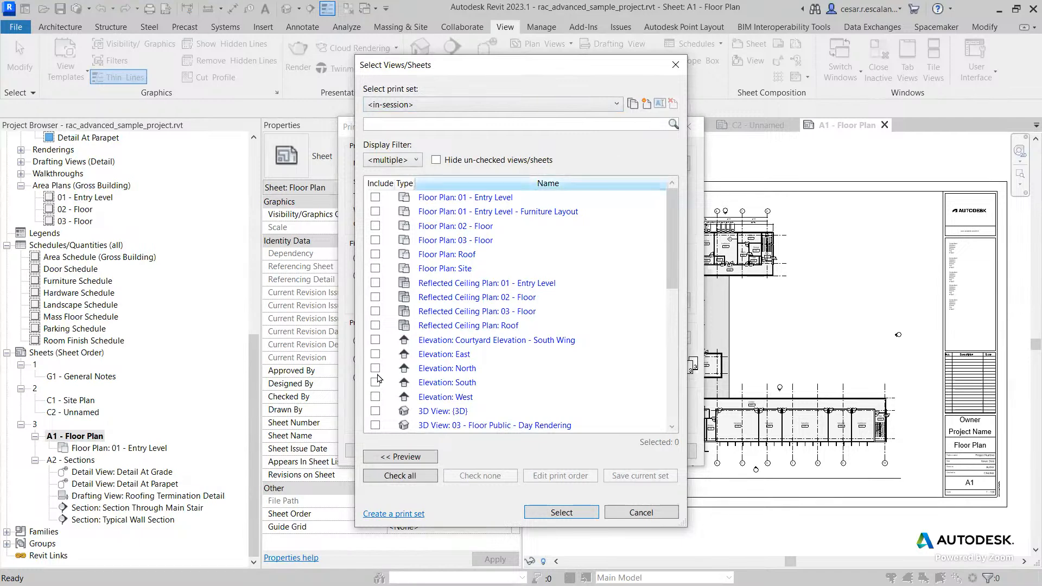
left_click(402, 457)
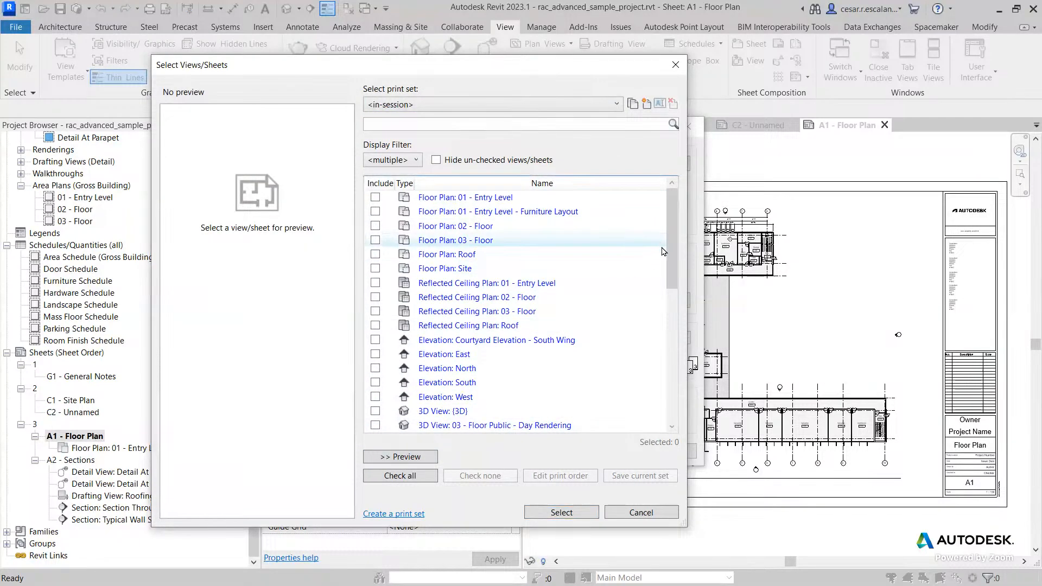
mouse_move(669, 257)
left_mouse_down()
mouse_move(669, 389)
mouse_move(669, 247)
left_mouse_up()
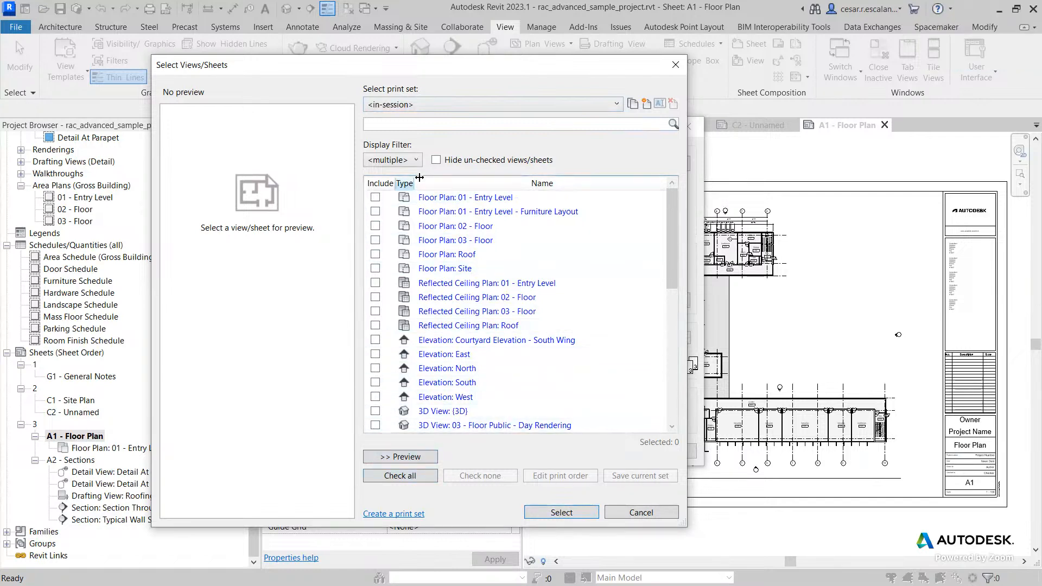
Step: Filter the view/sheet list to show only Sheets by excluding 2D Views and 3D Views
left_click(416, 160)
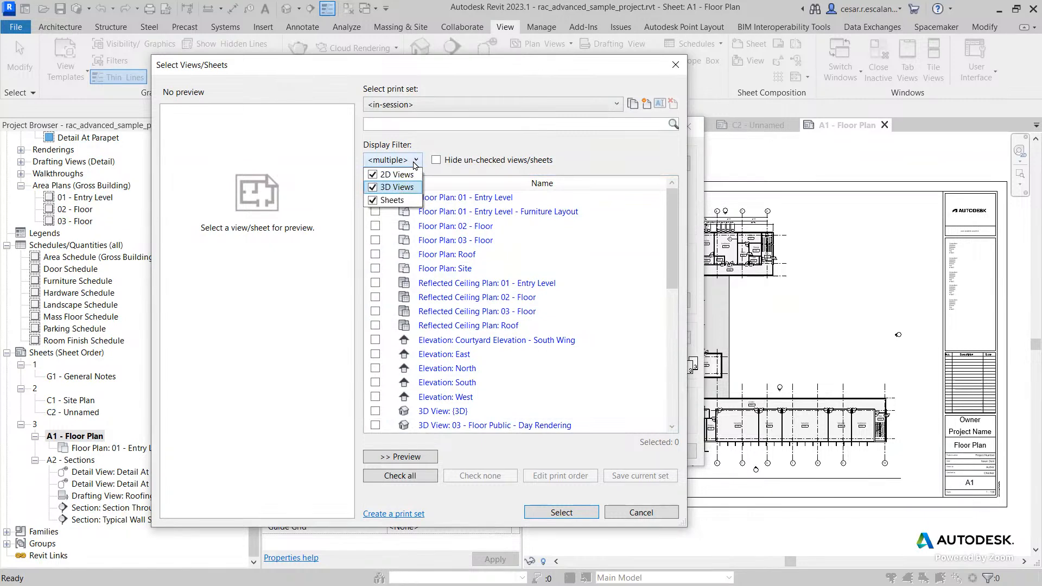
left_click(373, 187)
left_click(372, 174)
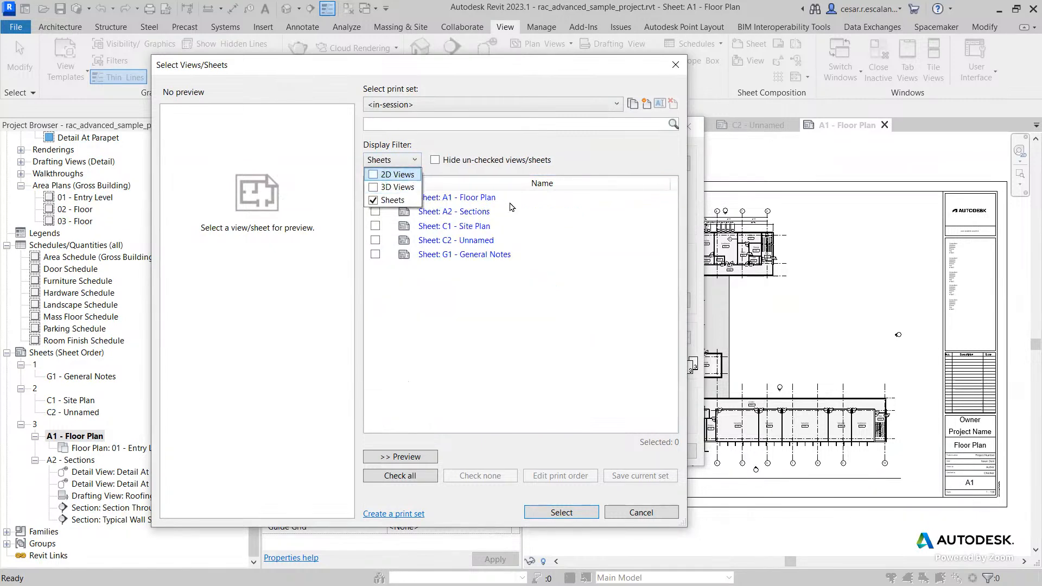
left_click(521, 237)
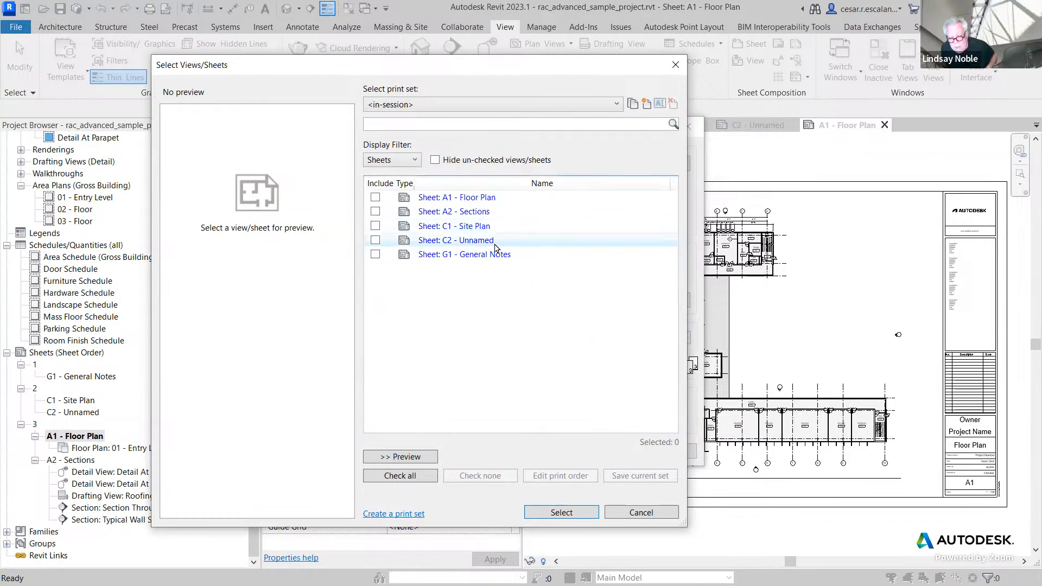
Step: Include all five sheets A1, A2, C1, C2 and G1 in the selection
left_click(375, 197)
left_click(375, 211)
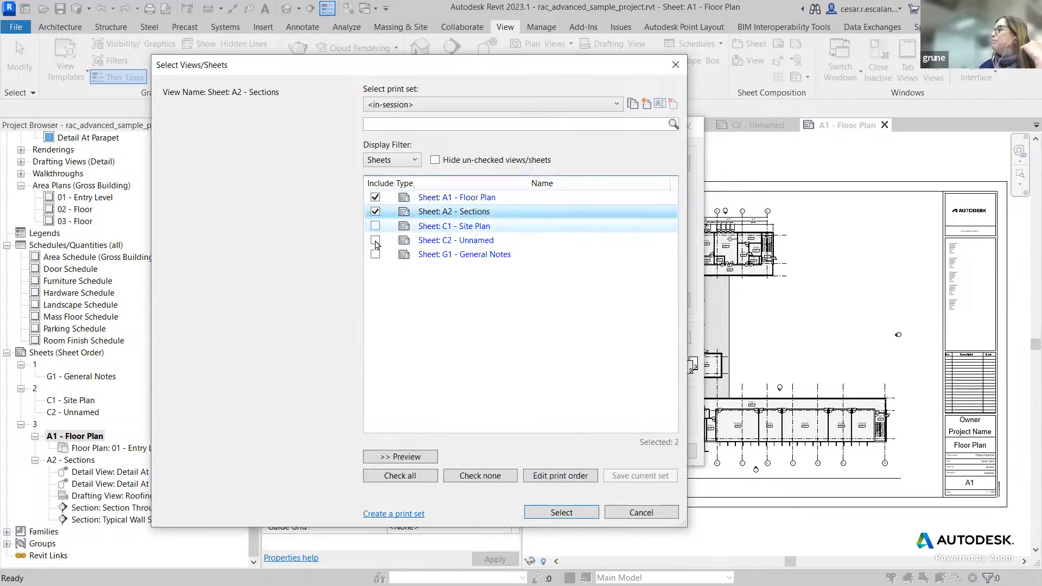
left_click(375, 225)
left_click(375, 240)
left_click(375, 254)
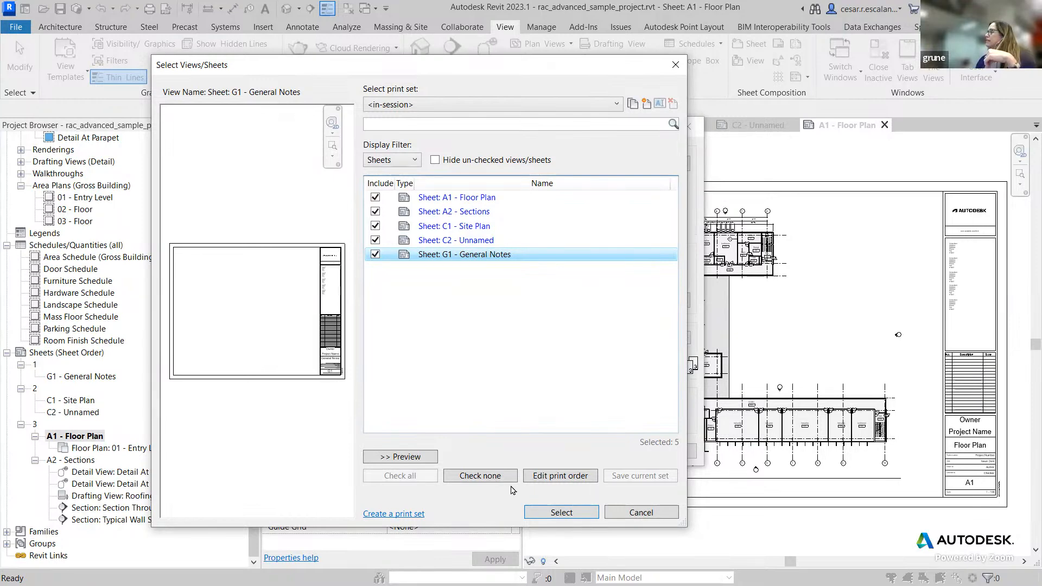
Step: Set the print order to sort by browser organization, with sheets sorted by Sheet Order and views by all
left_click(560, 475)
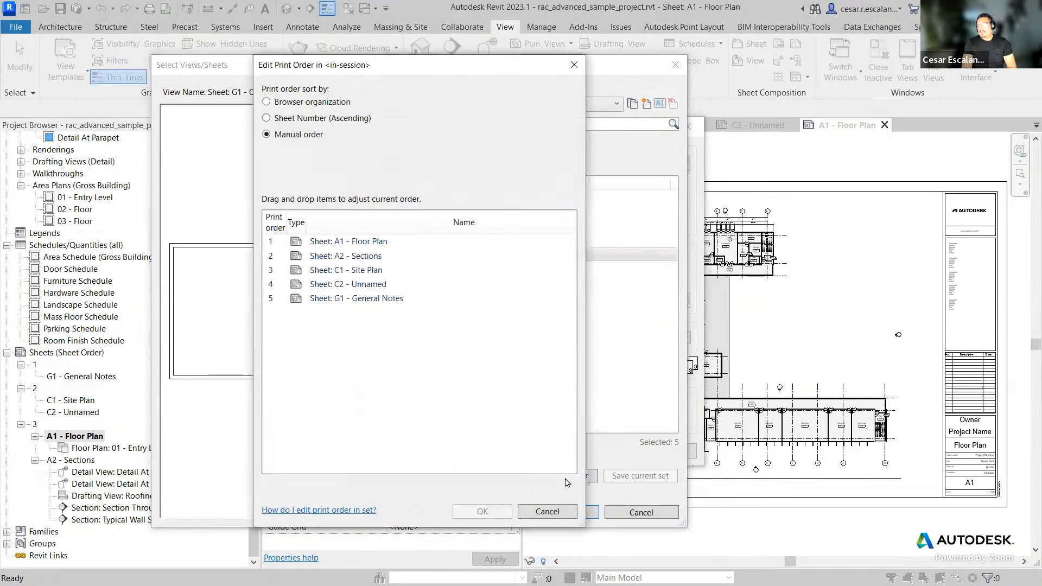
left_click(266, 102)
left_click(552, 320)
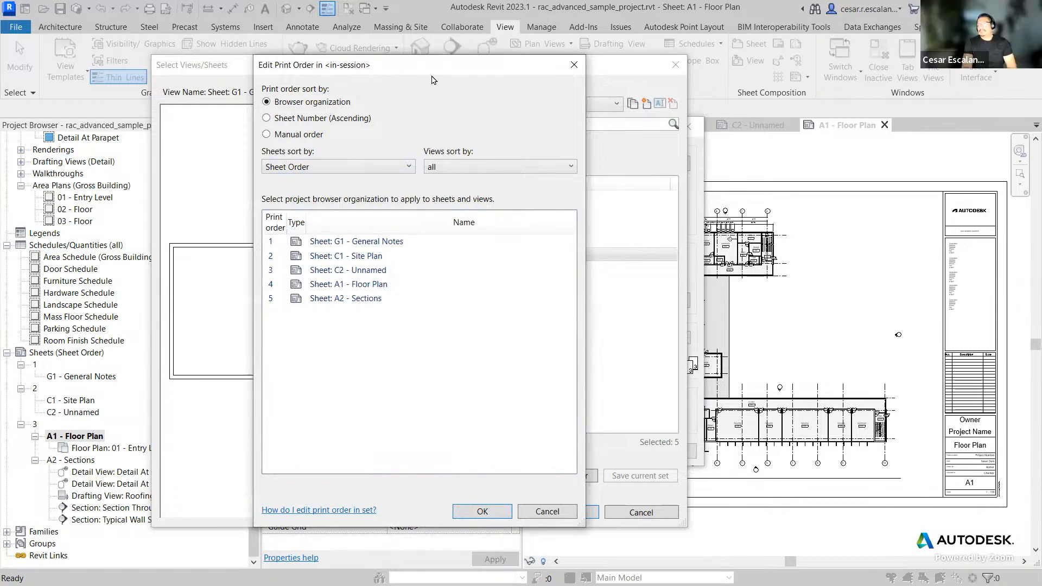
left_click_drag(433, 66, 834, 27)
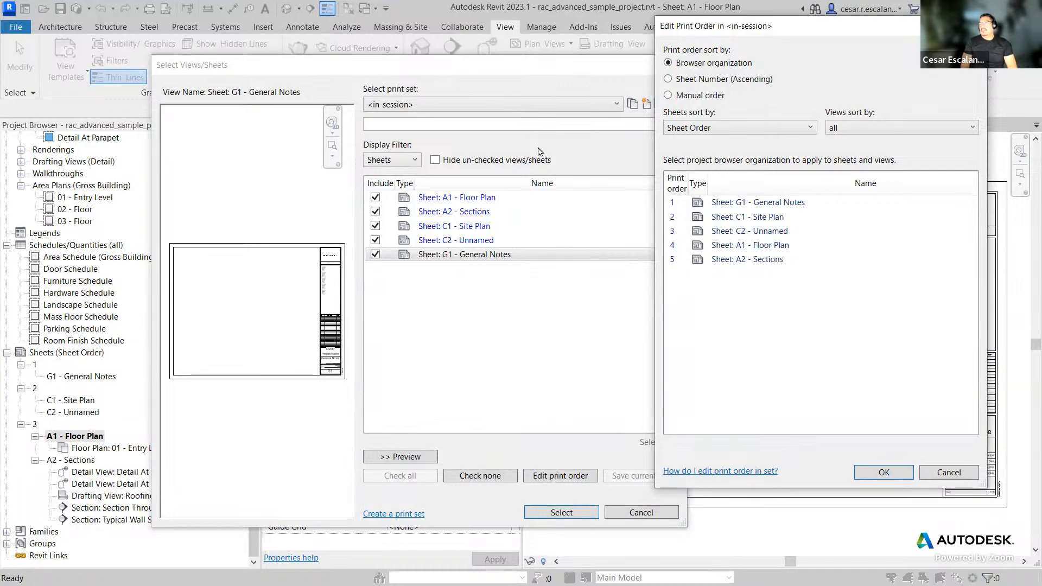
left_click(741, 128)
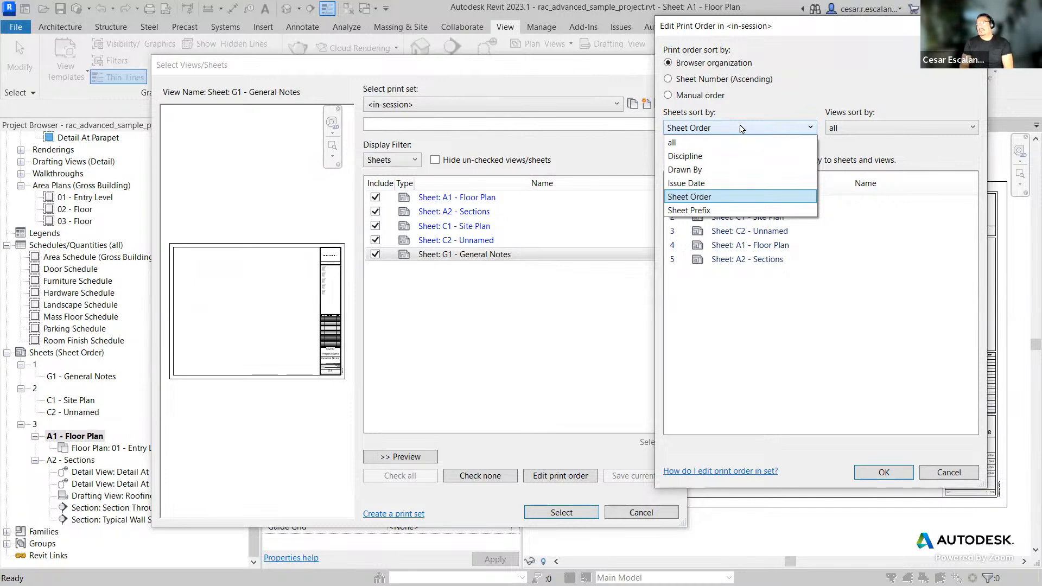
left_click(741, 128)
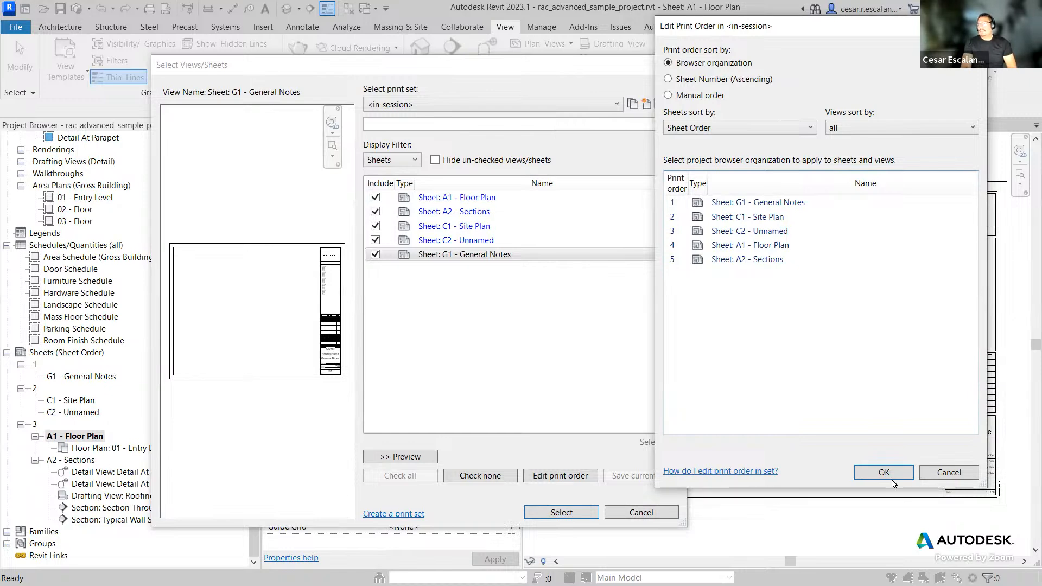
Step: Cancel the print order, view/sheet selection and print dialogs without printing
left_click(948, 473)
left_click(641, 512)
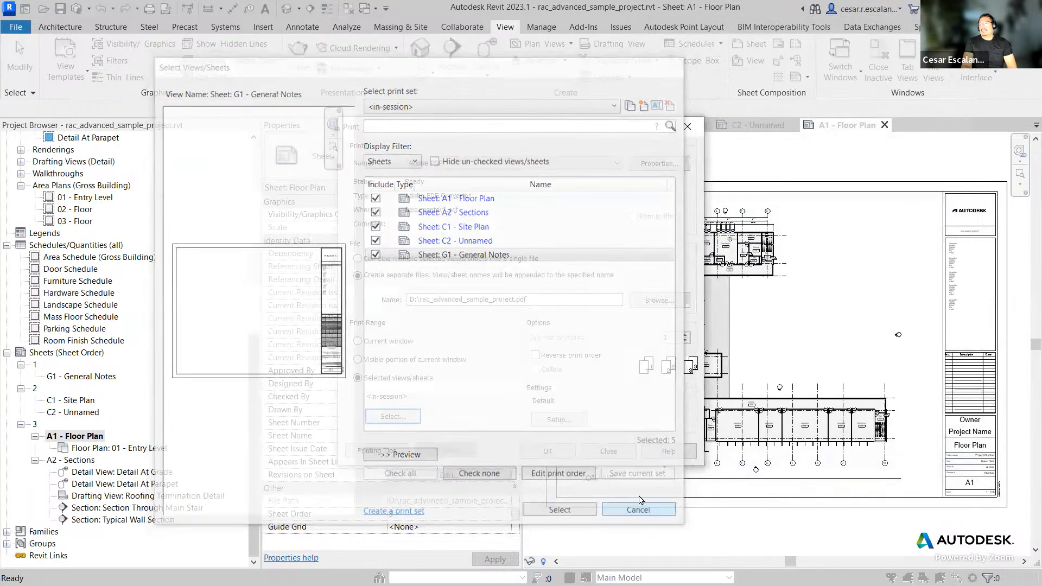
left_click(684, 127)
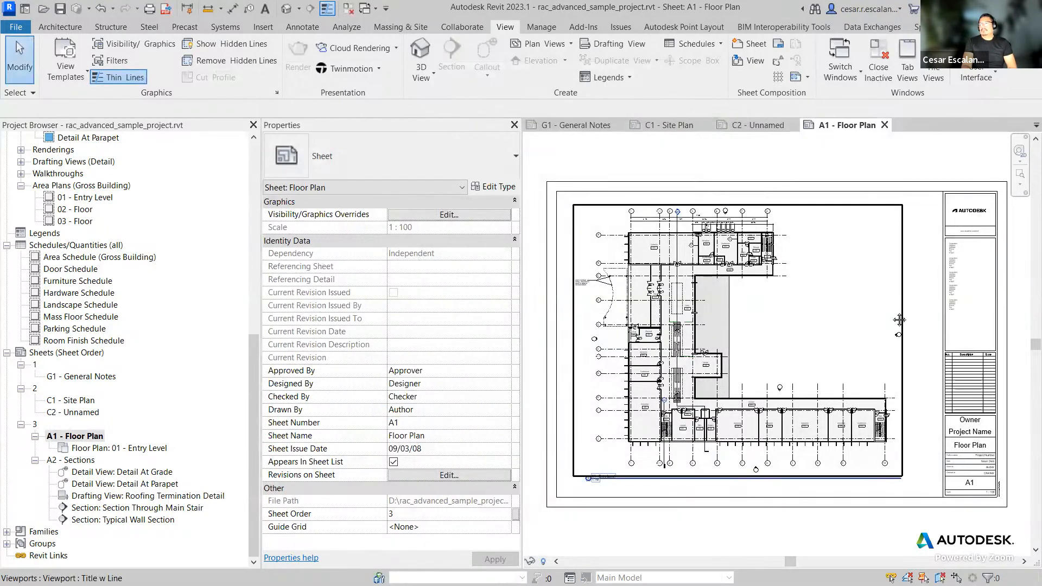
Step: Narrow the Project Browser and Properties panels to enlarge the A1 sheet view
middle_click_drag(758, 289, 616, 257)
scroll(842, 410, "up", 5)
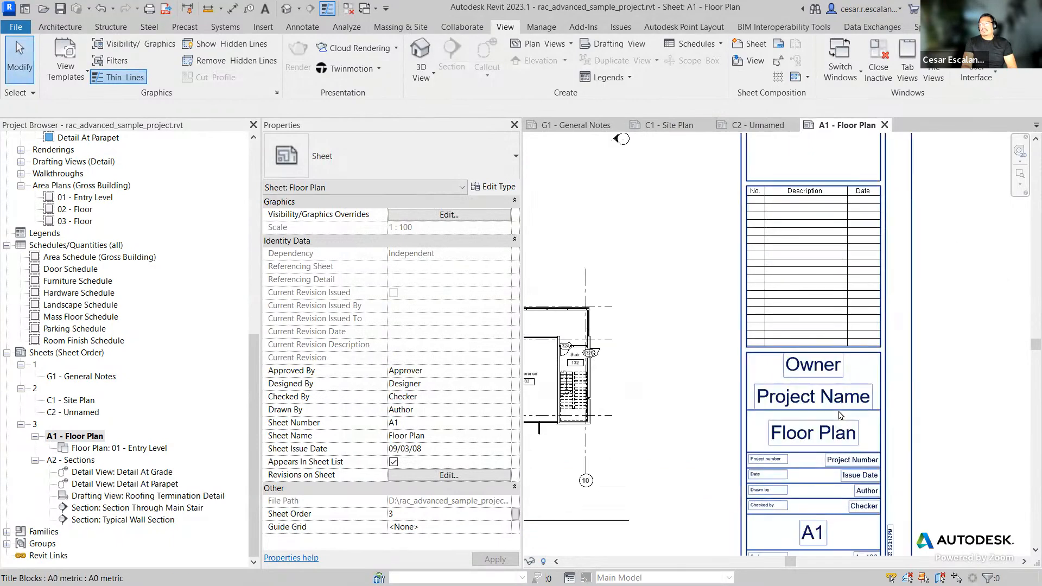
scroll(847, 419, "down", 4)
middle_click_drag(853, 423, 913, 446)
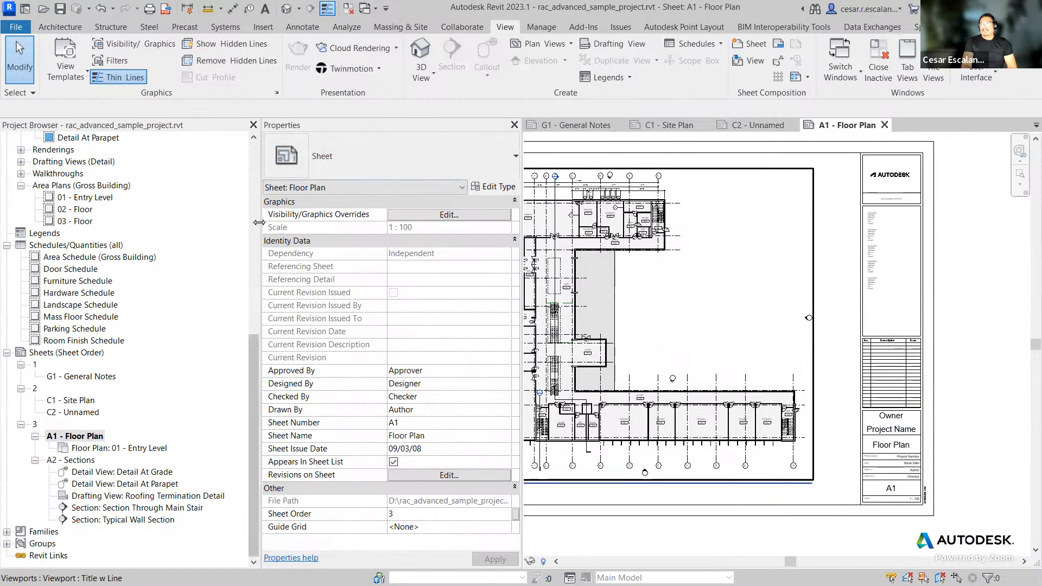
left_click_drag(259, 229, 99, 231)
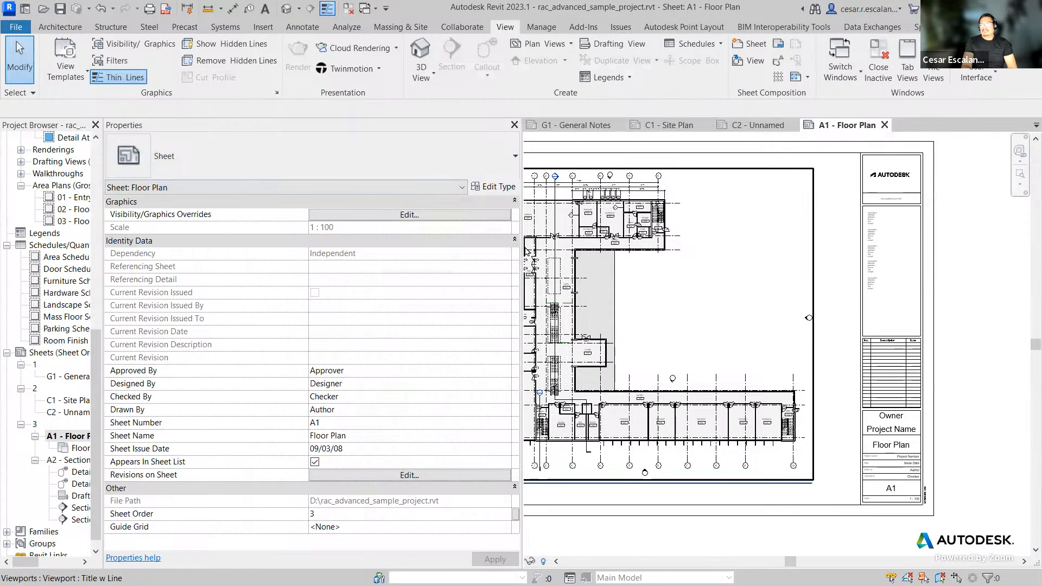
left_click_drag(522, 246, 275, 252)
middle_click_drag(619, 323, 617, 321)
scroll(575, 324, "up", 2)
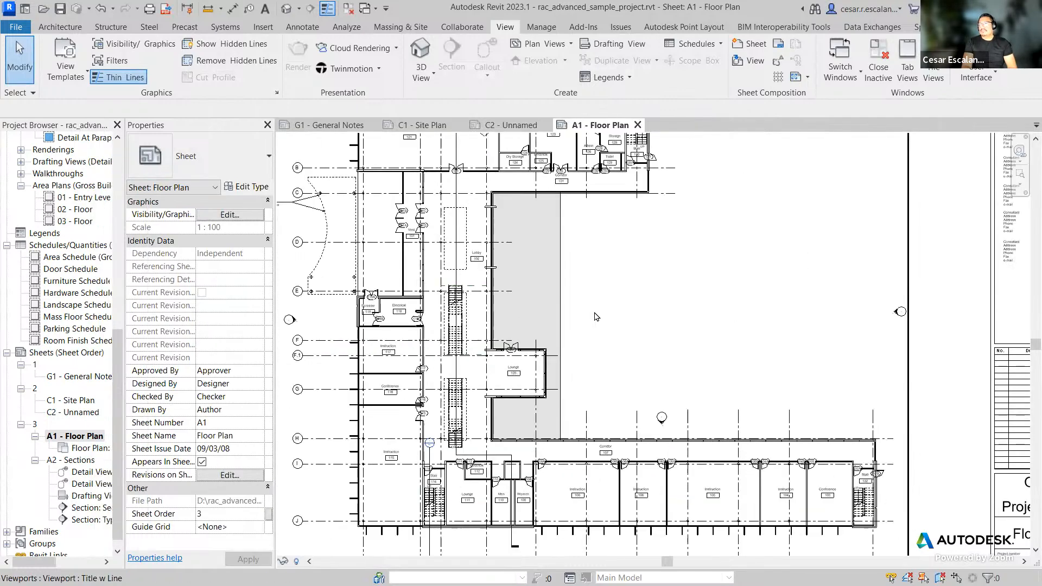
scroll(597, 316, "down", 1)
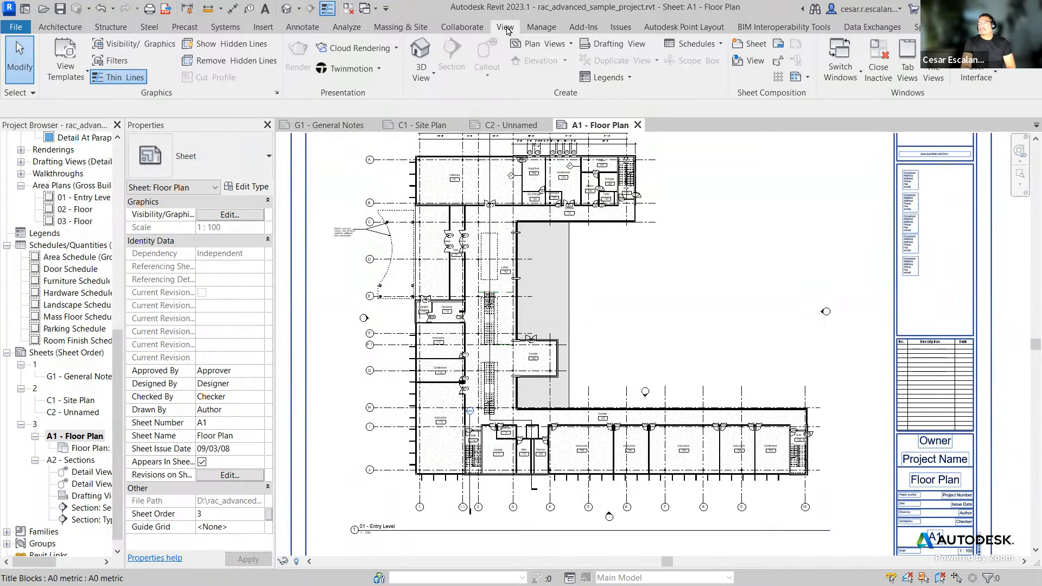
left_click(544, 29)
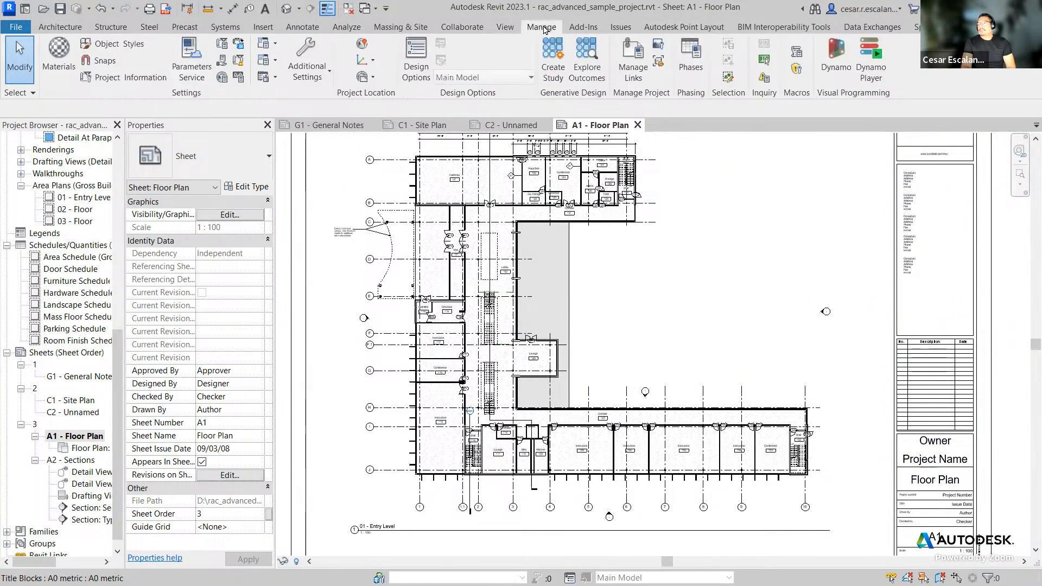
left_click(657, 68)
left_click(631, 233)
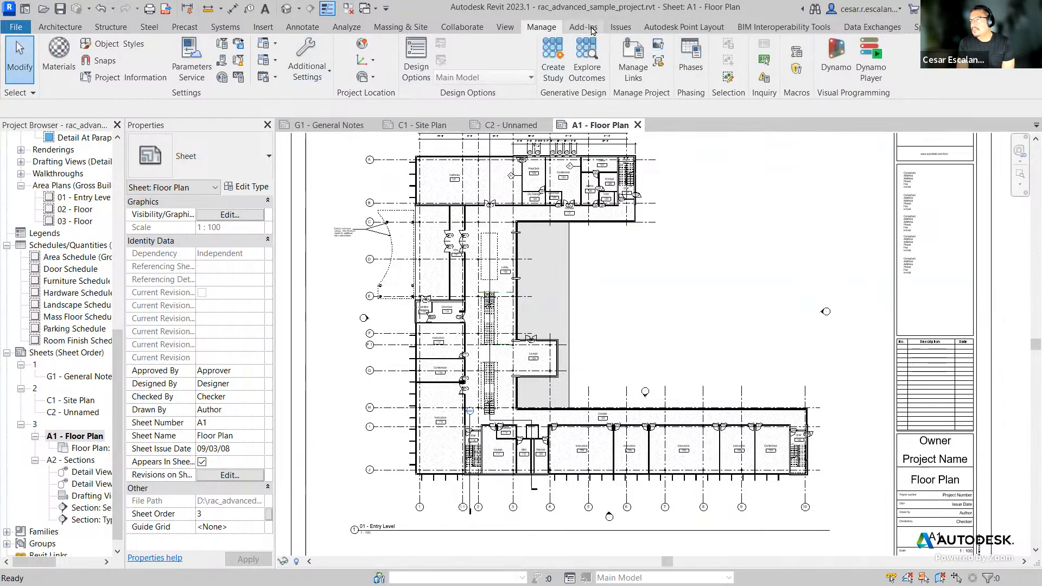
left_click(633, 47)
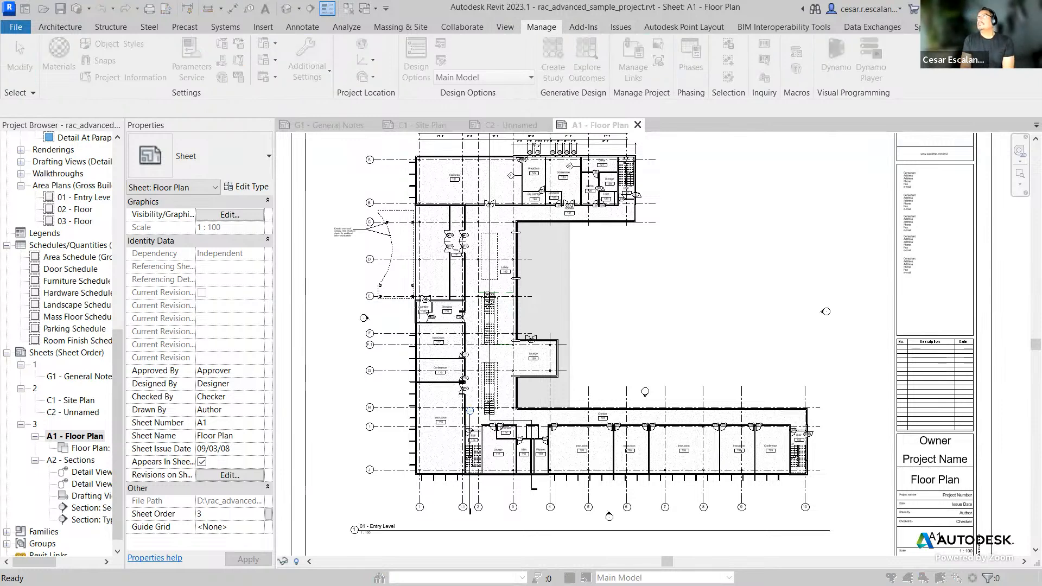
left_click(968, 98)
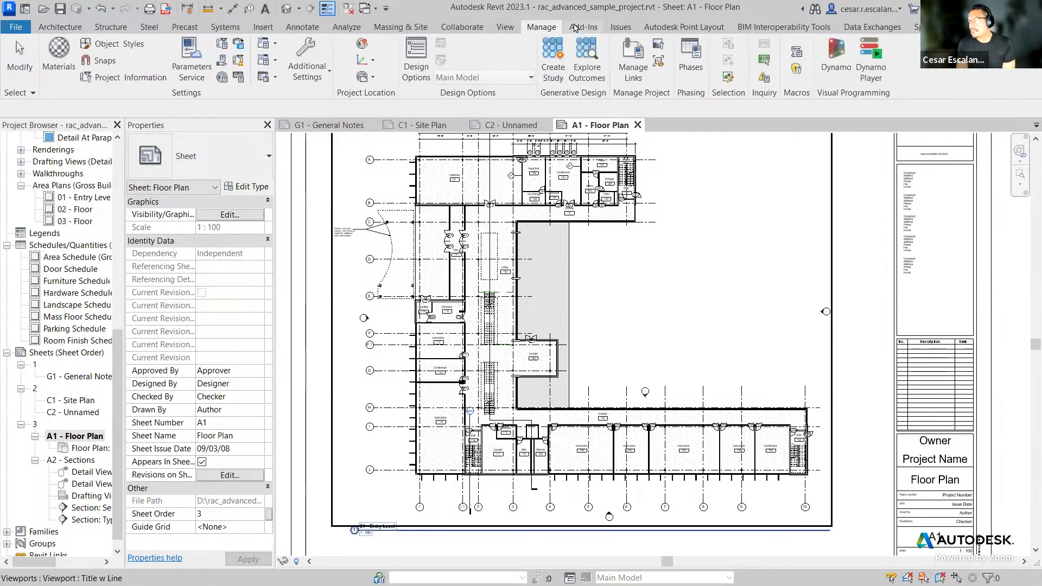
Step: Open Sheet Issues/Revisions and try to switch revision numbering to Per Sheet, declining the change
left_click(511, 29)
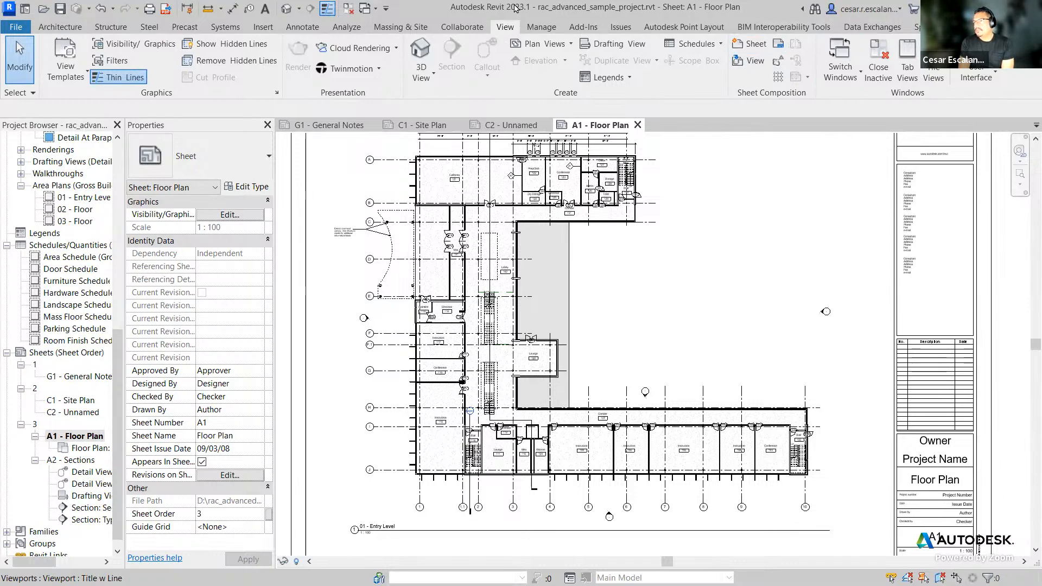
left_click(777, 61)
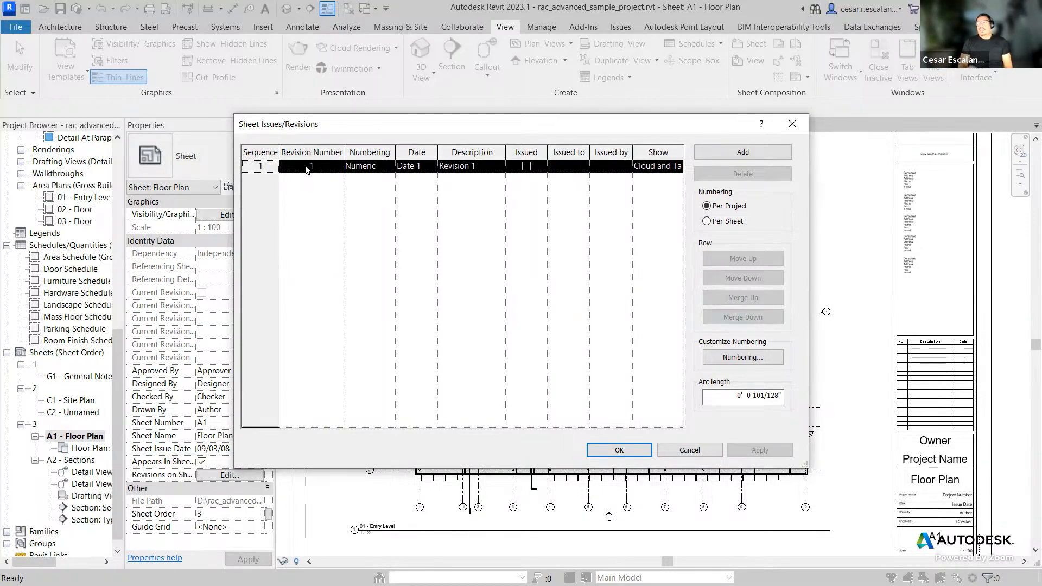
left_click(708, 223)
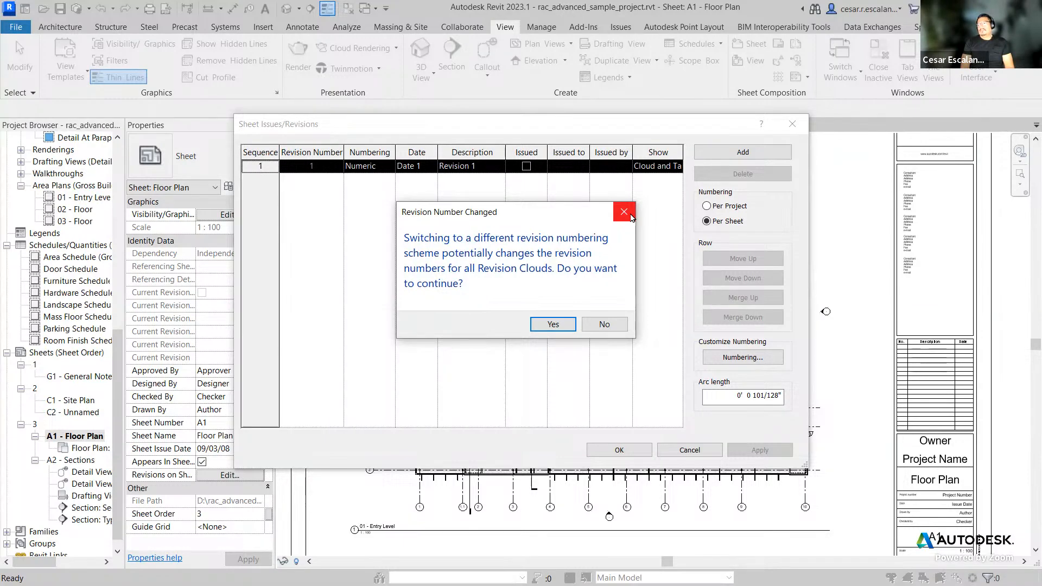
left_click(605, 325)
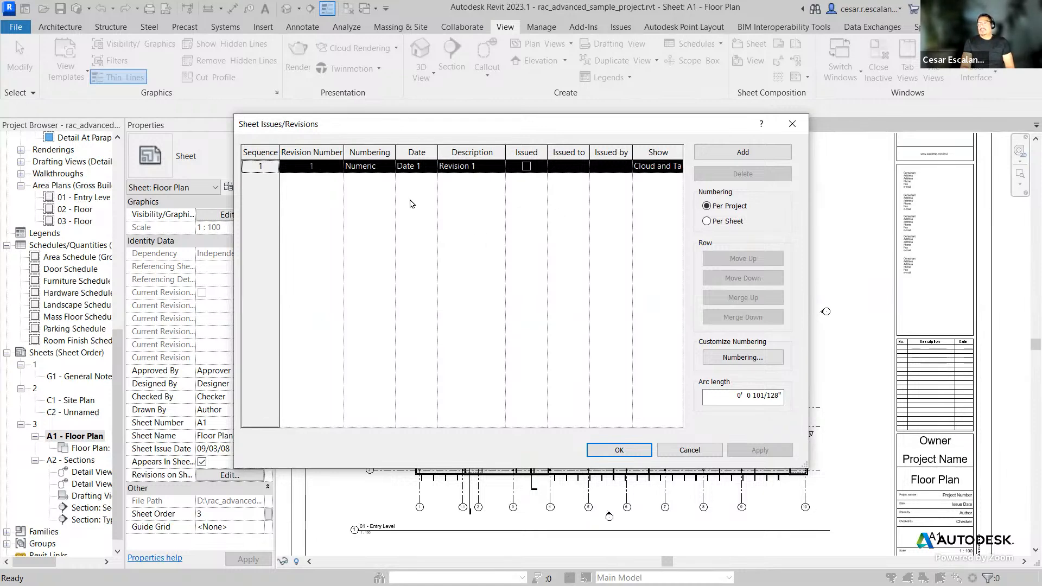
Step: Set revision 1's description to Issue for Permit
left_click(480, 170)
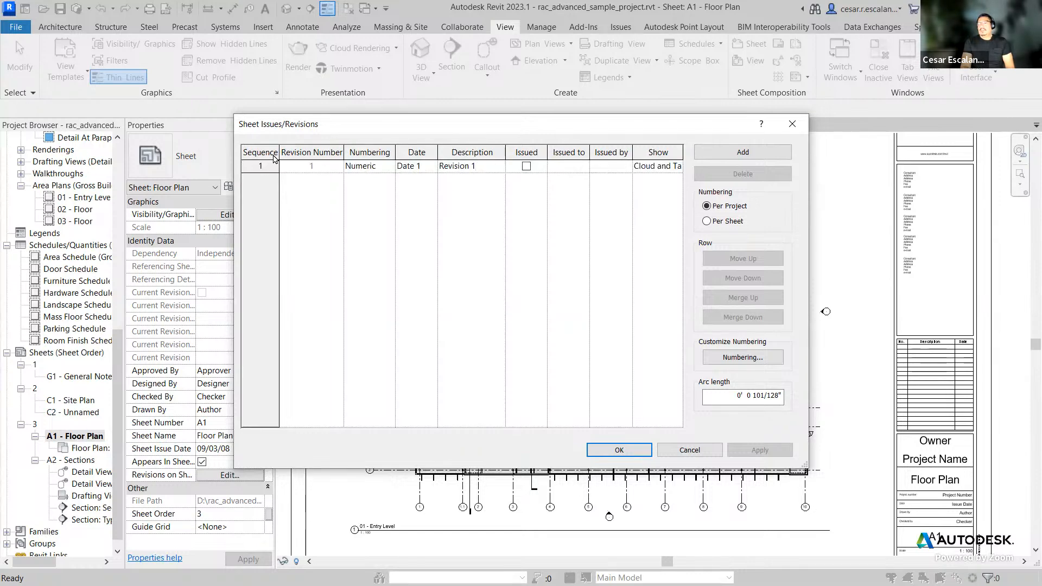
left_click_drag(496, 165, 353, 154)
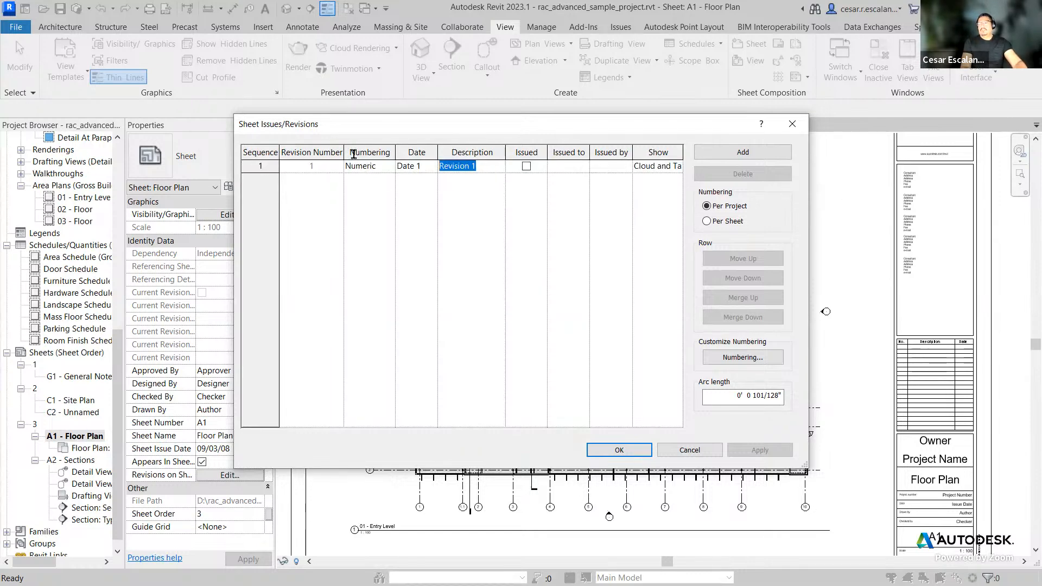
type("Issue for Permit")
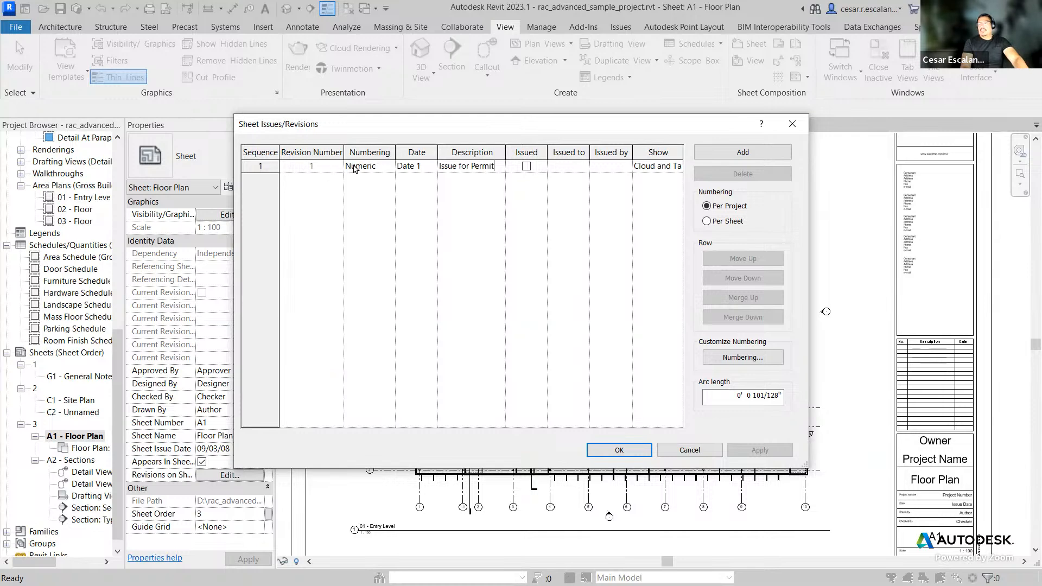
Step: Set revision 1's numbering to Numeric and open the numbering sequence settings
left_click(385, 168)
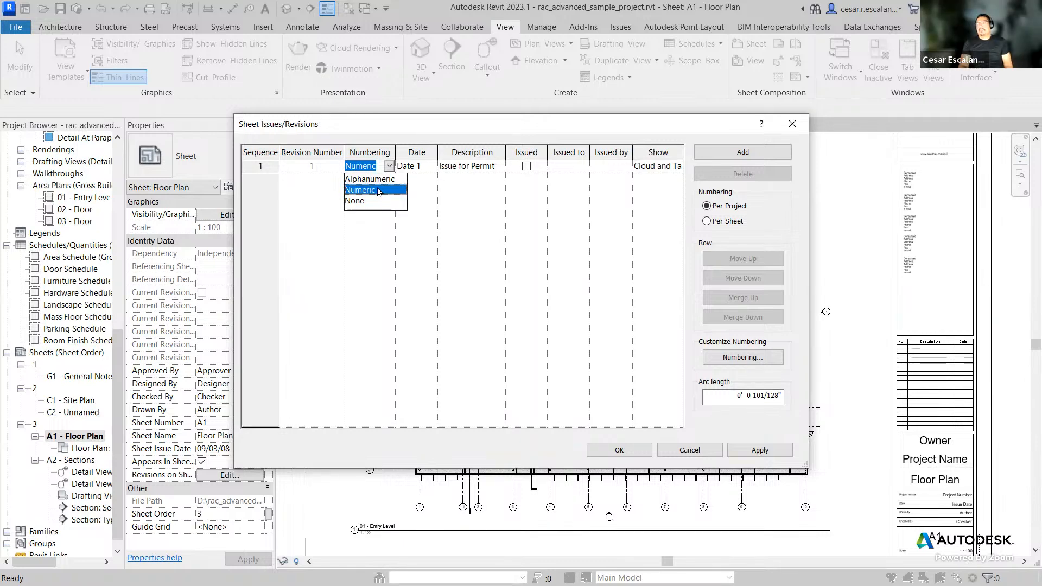
left_click(379, 190)
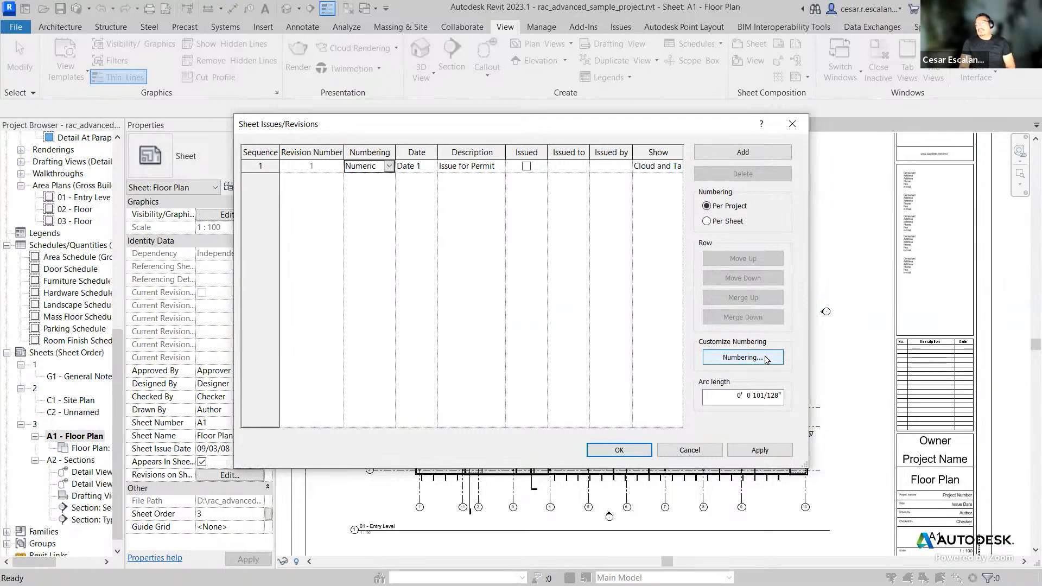
left_click(765, 363)
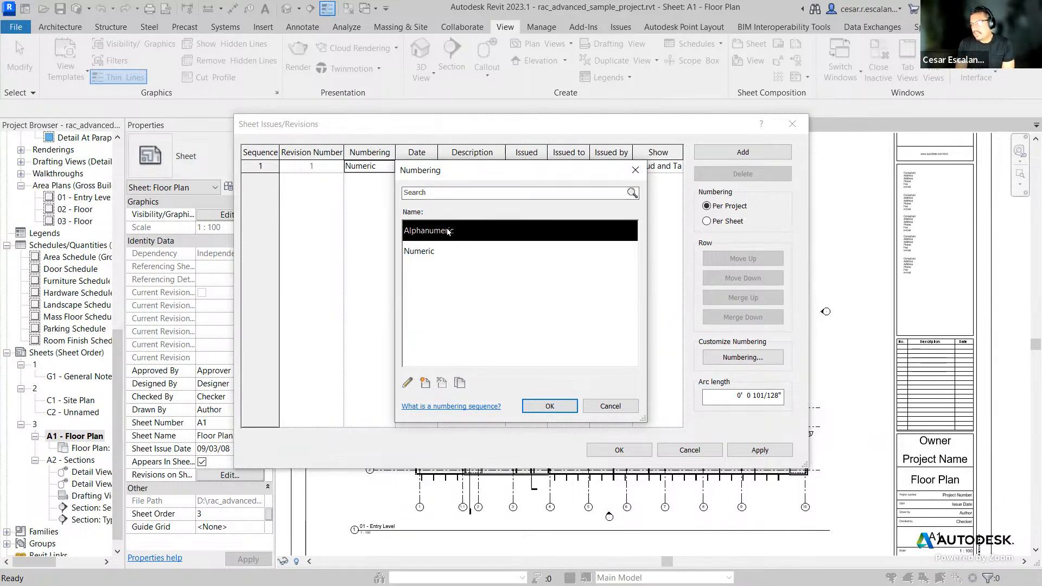
Step: Edit the Numeric numbering sequence to use a minimum of 3 digits and a starting number of 0
left_click(431, 252)
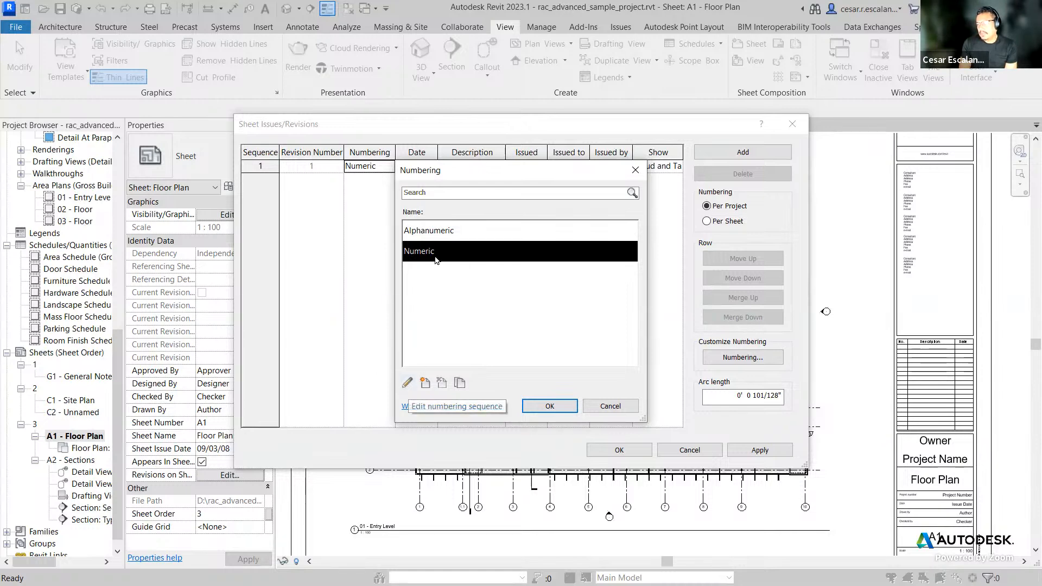
left_click(408, 383)
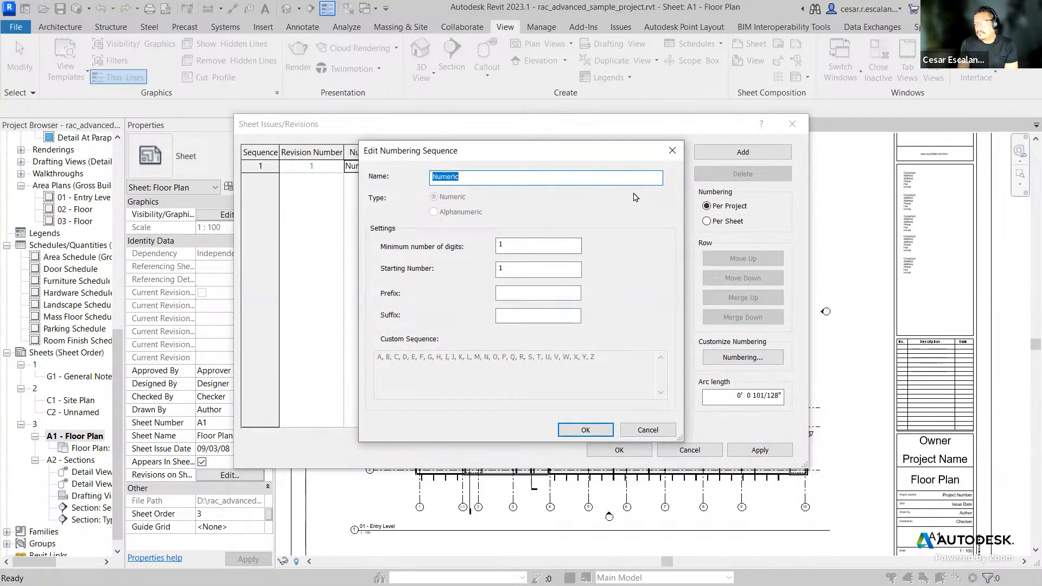
double_click(505, 245)
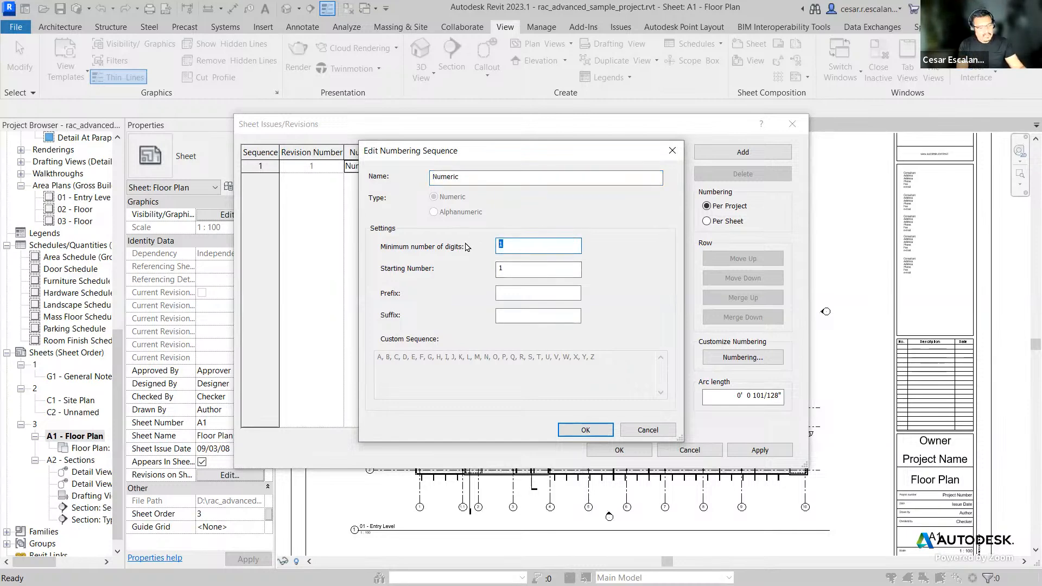
type("3")
left_click(517, 266)
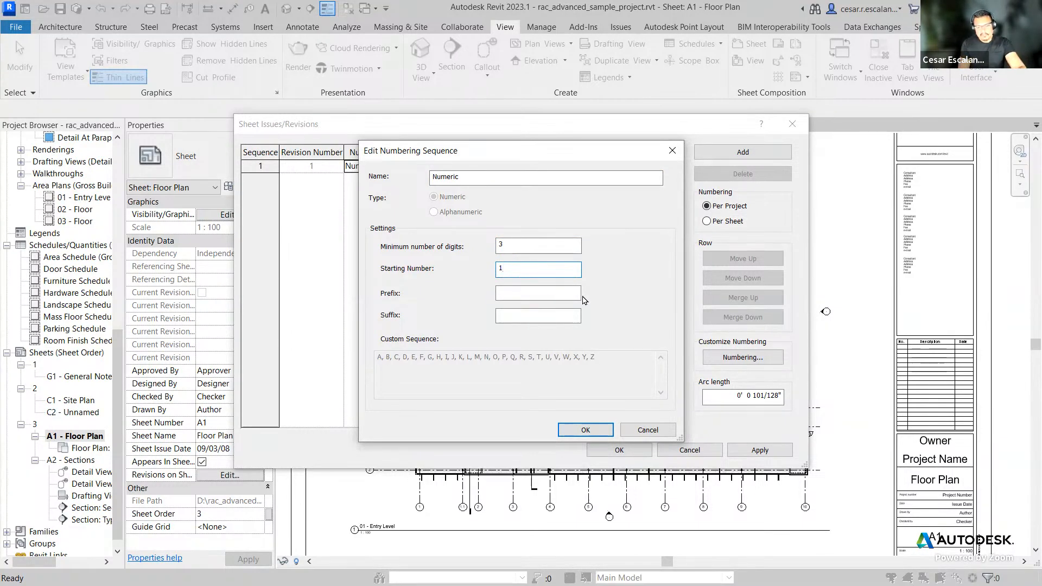
key("BackSpace")
type("0")
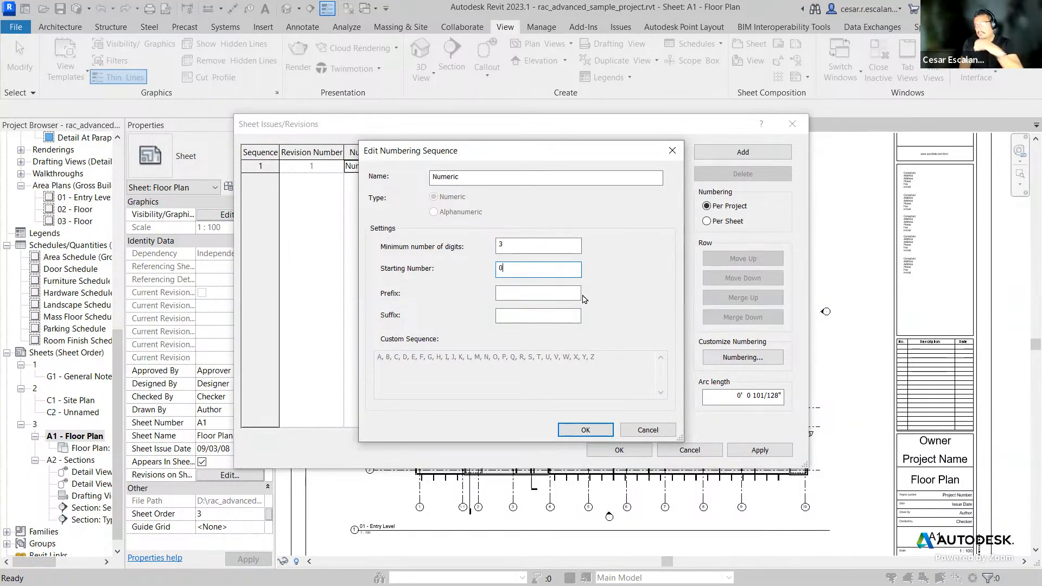
left_click(574, 249)
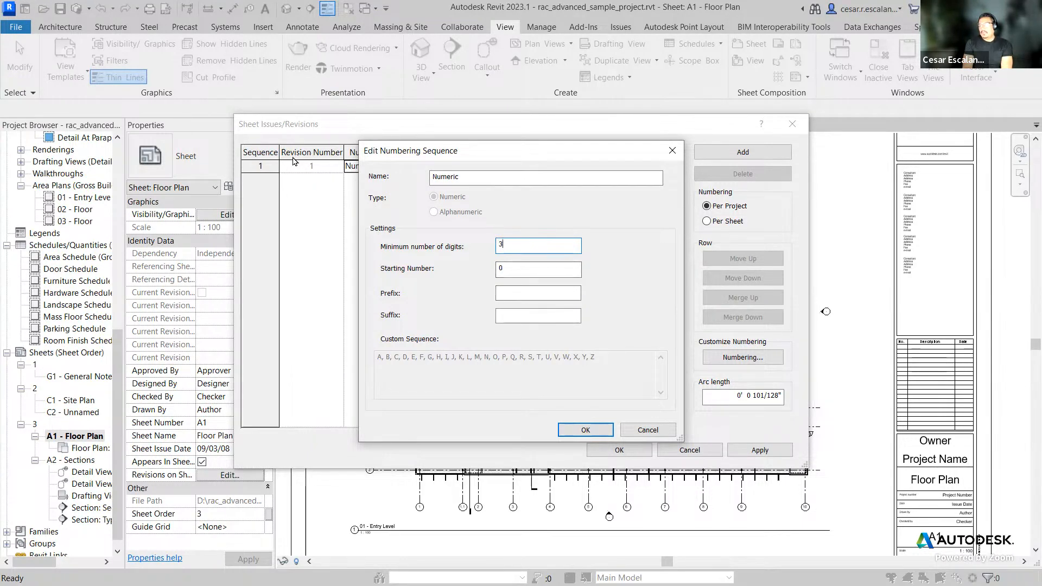
left_click(594, 436)
left_click(547, 402)
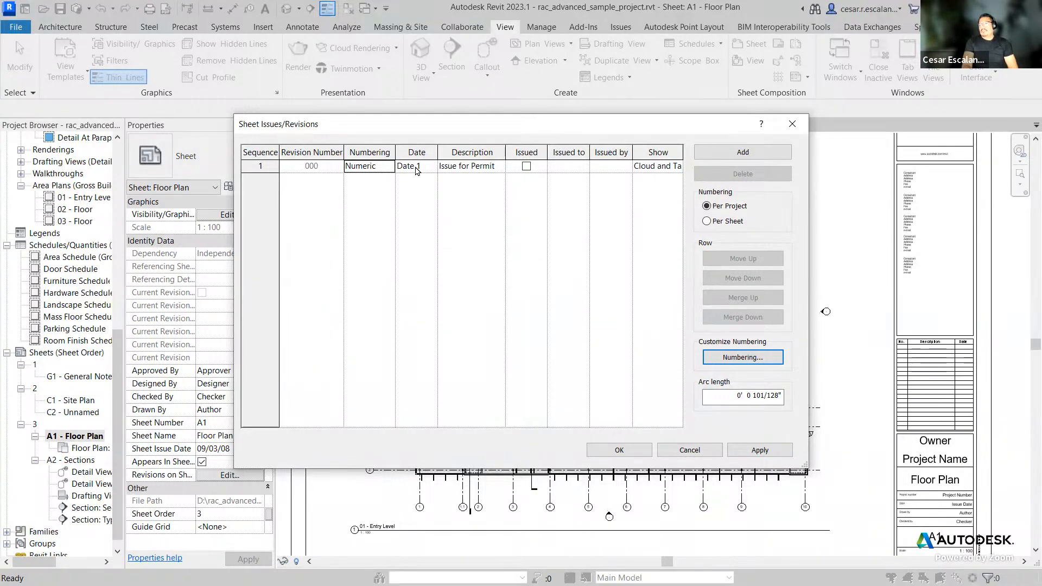
Step: Set revision 1's date to 01022023
left_click(432, 165)
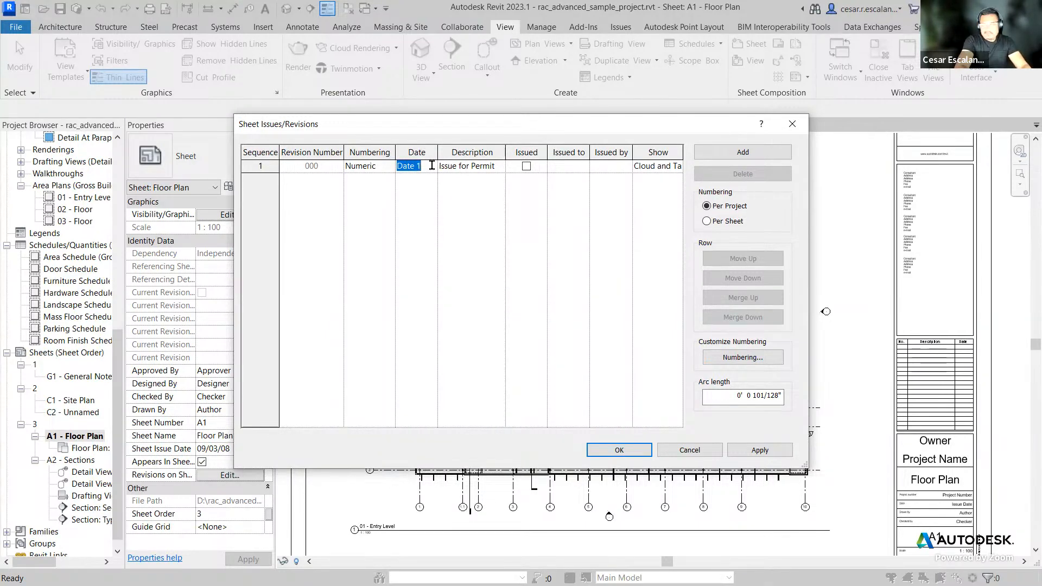
type("01")
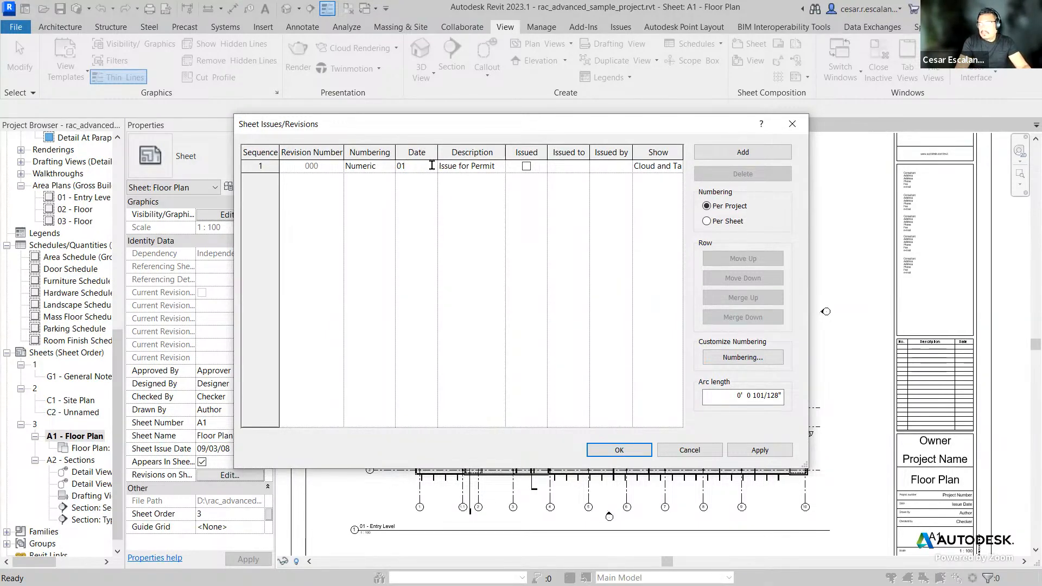
key("BackSpace")
key("BackSpace")
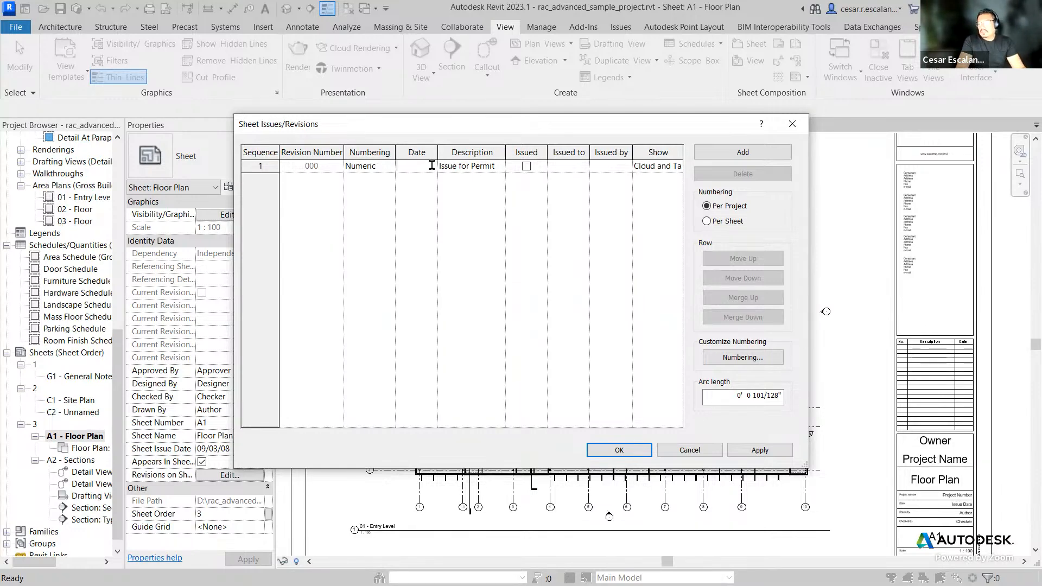
type("01022023")
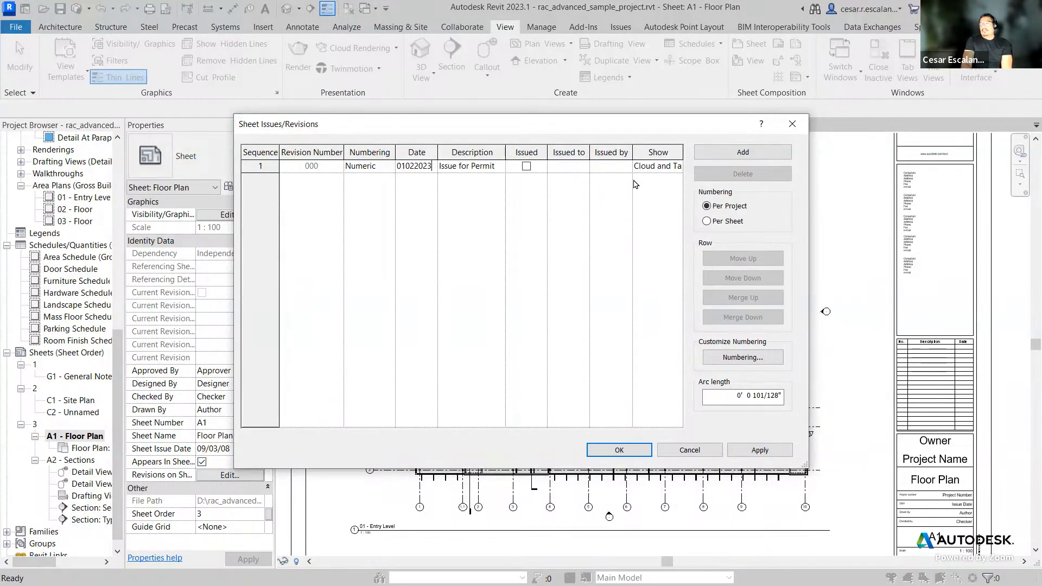
Step: Add a second revision and set its date to 01182023
left_click(739, 154)
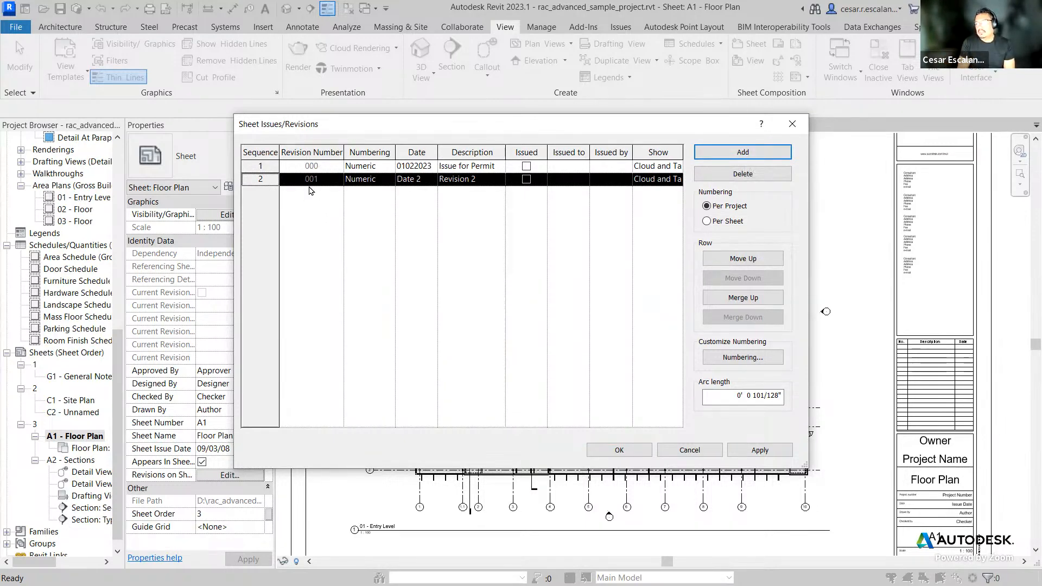
left_click(418, 181)
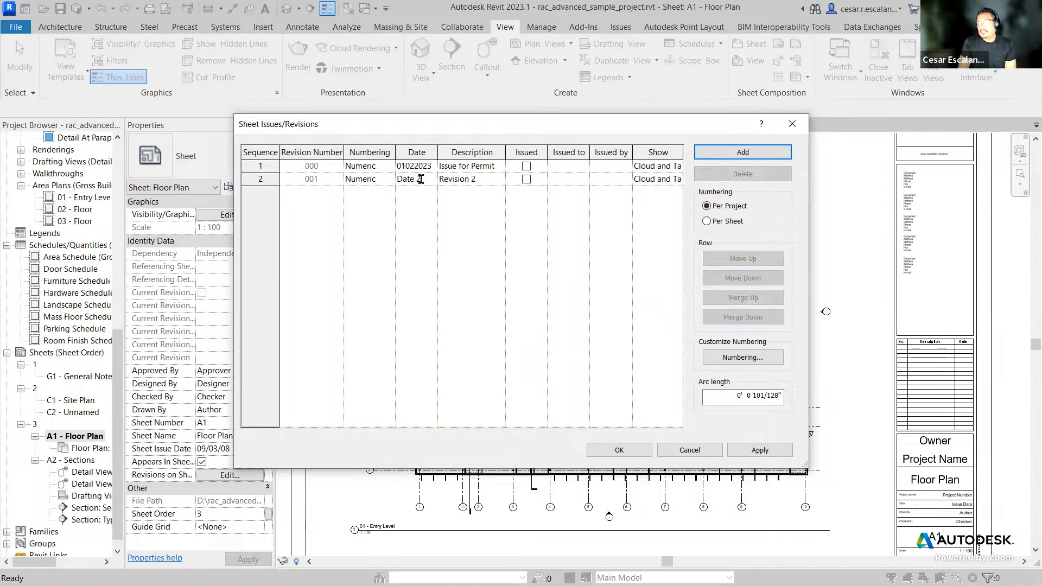
left_click_drag(430, 179, 382, 182)
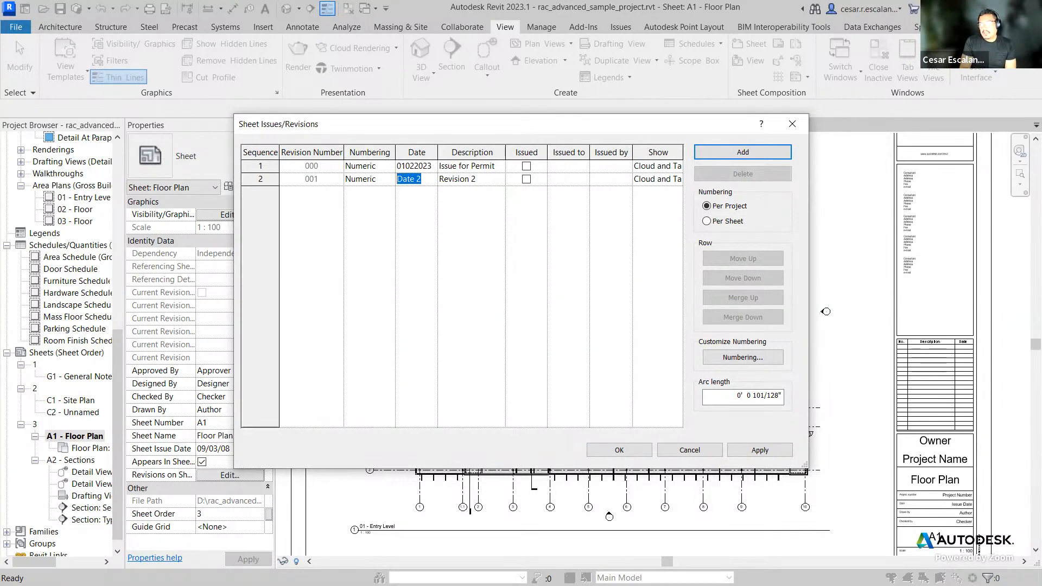
type("01182023")
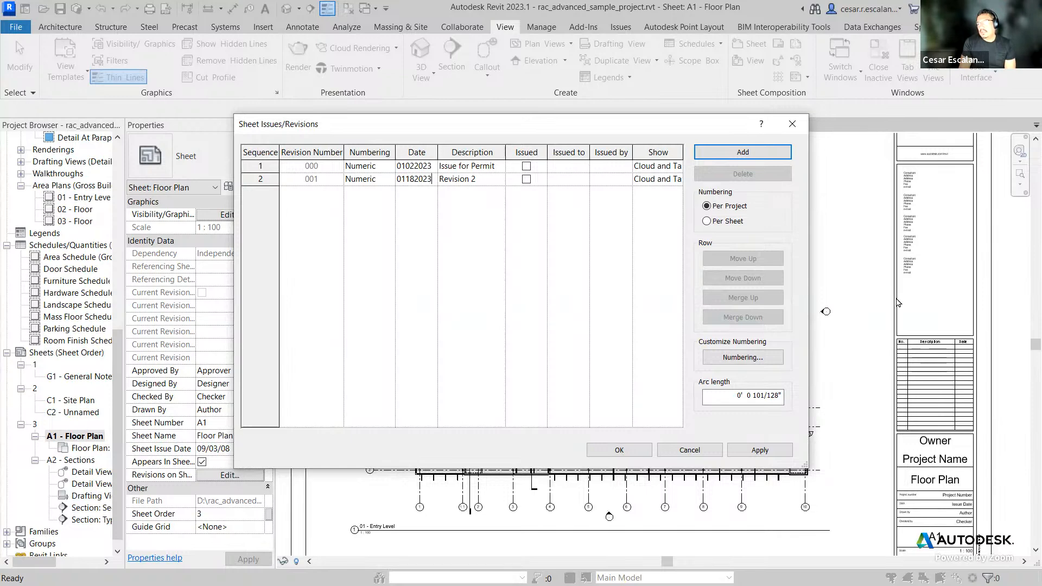
Step: Change revision 1's description to Issue for Bid and set revision 2's description to Issue for Construction
left_click(486, 181)
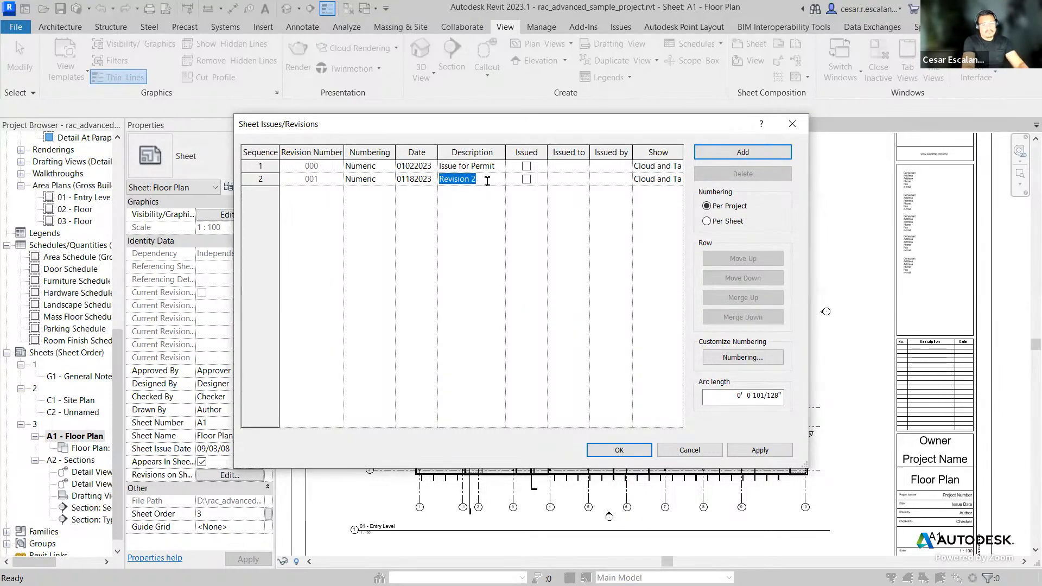
key("BackSpace")
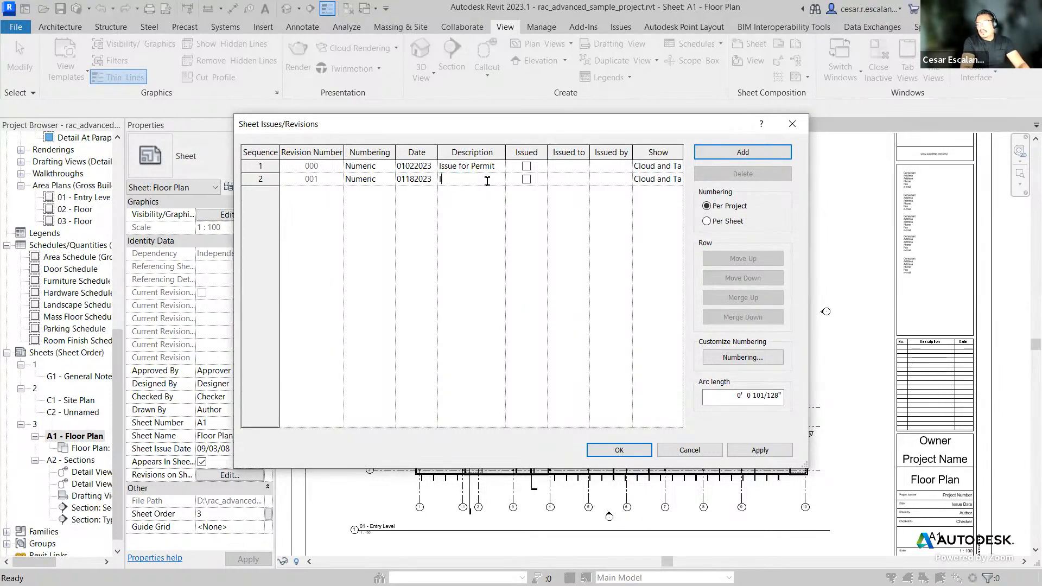
double_click(473, 166)
type("Bid")
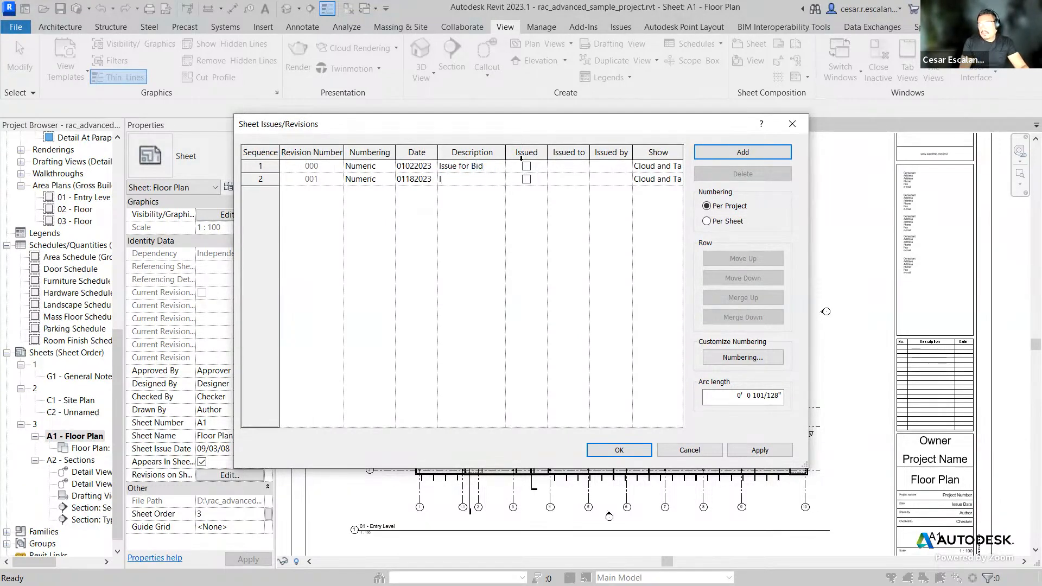
left_click(479, 178)
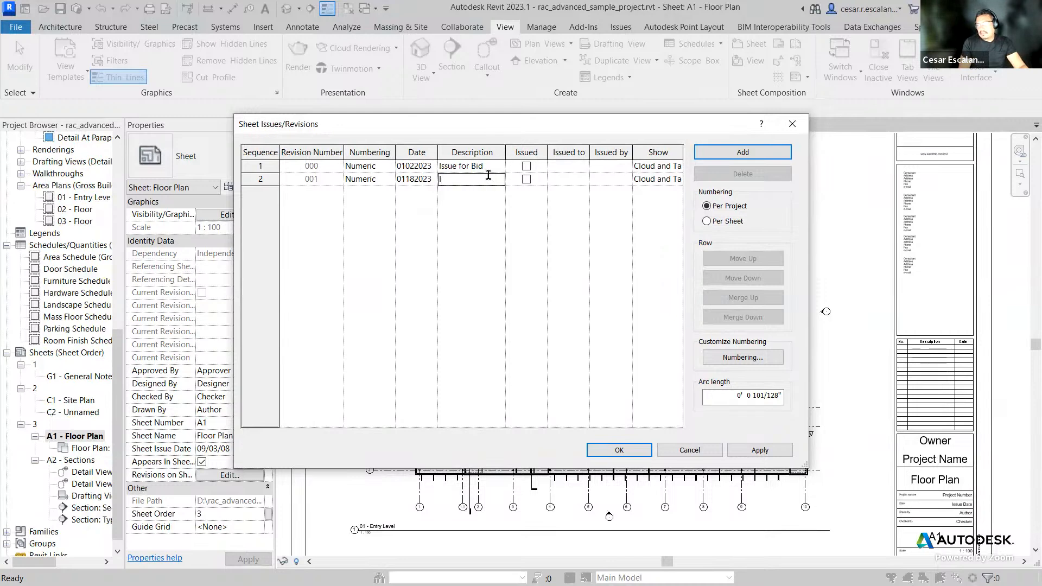
type("Issue for ")
type("Construction")
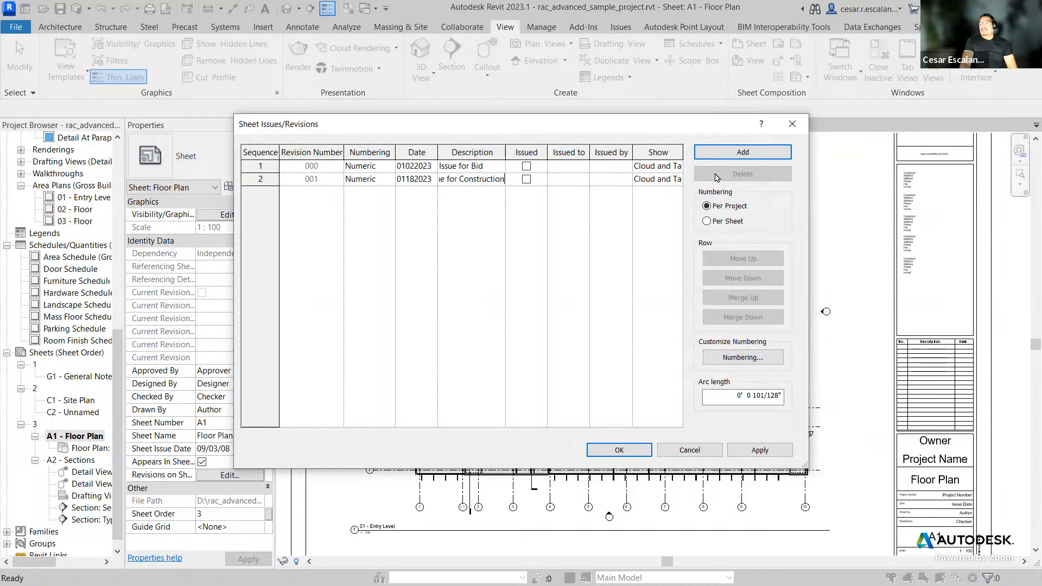
Step: Add a third revision dated 03182023 with description Addendum 1, then apply and close the revisions dialog
left_click(749, 157)
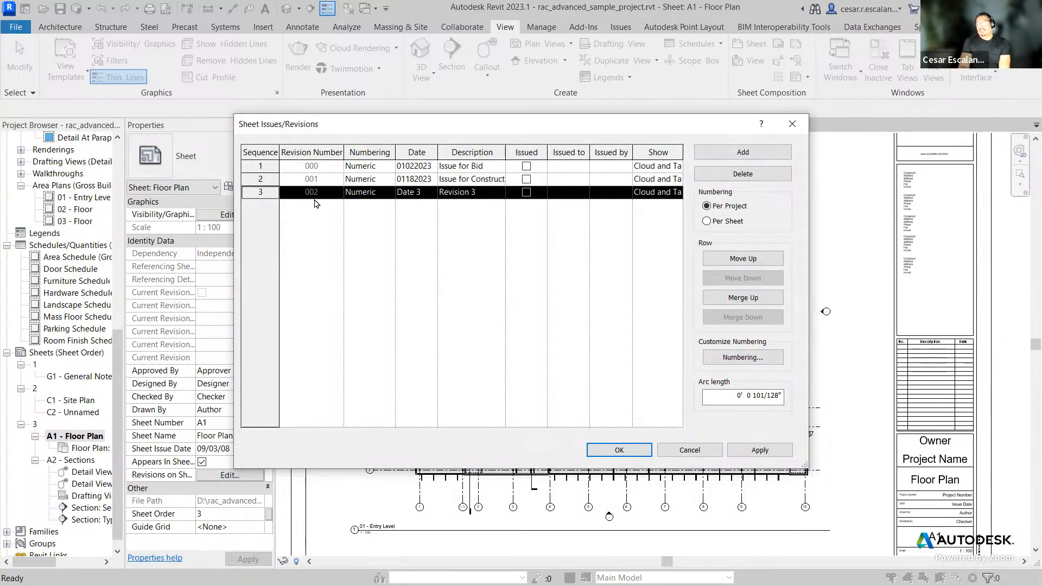
left_click(427, 194)
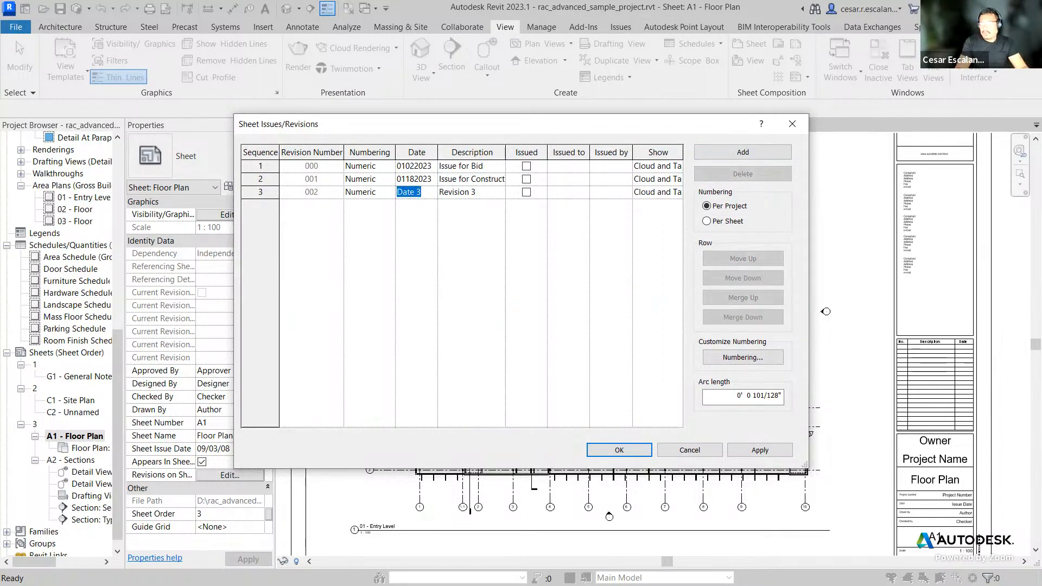
type("0")
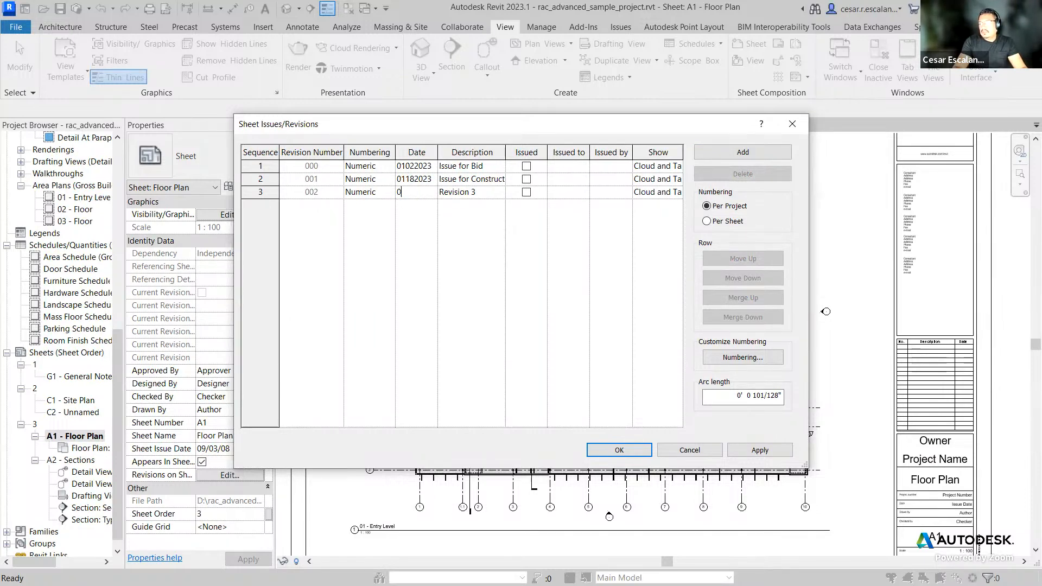
type("3182023")
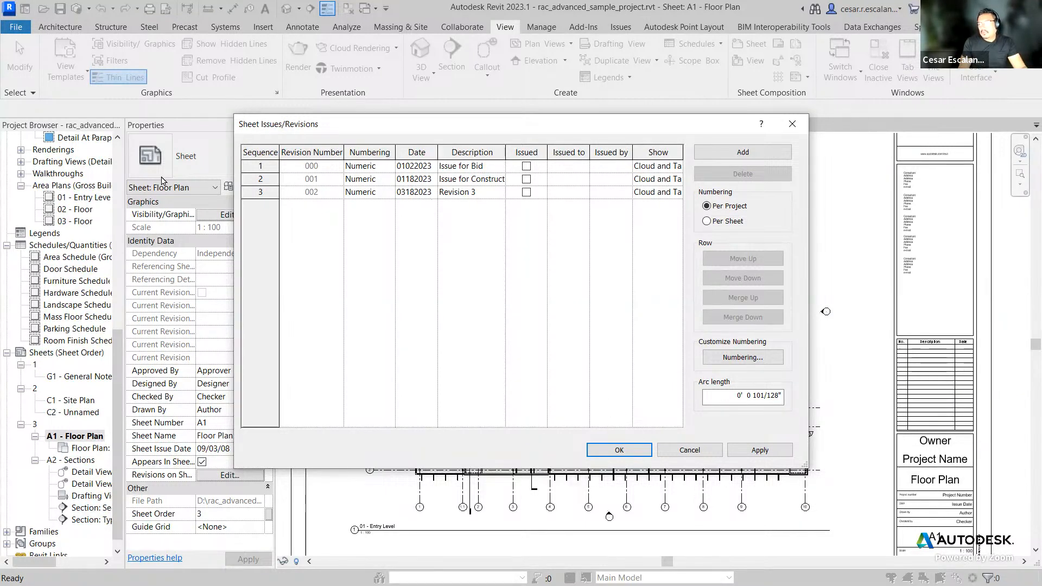
key("Tab")
type("Ad")
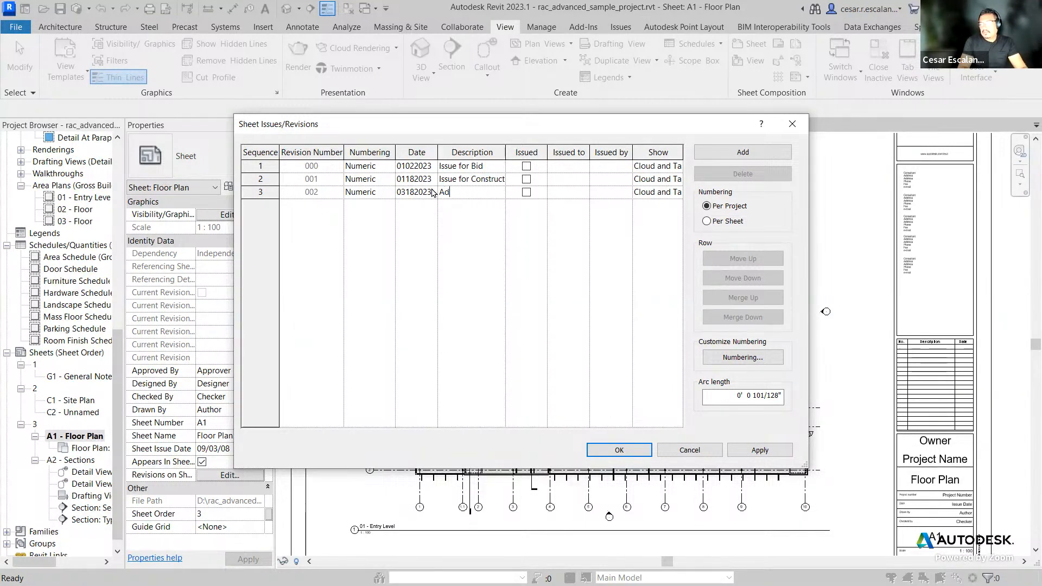
type("dendum 1")
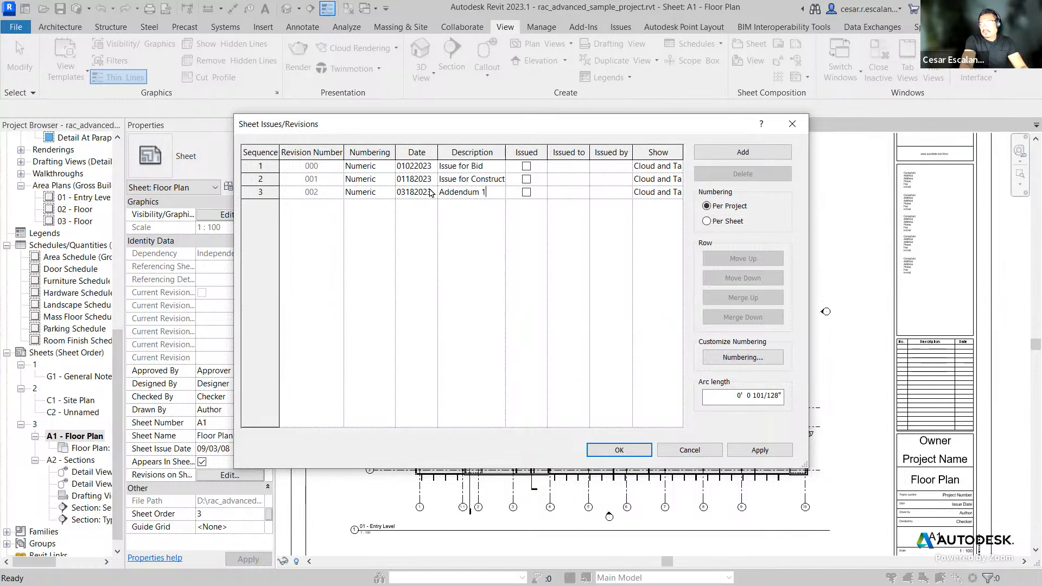
left_click(466, 246)
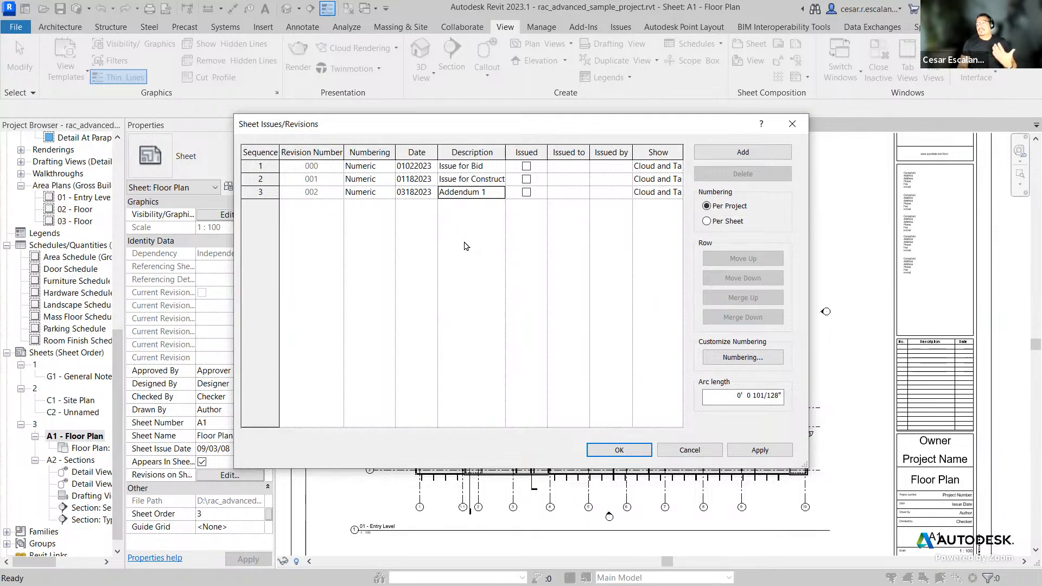
left_click(762, 451)
left_click(619, 450)
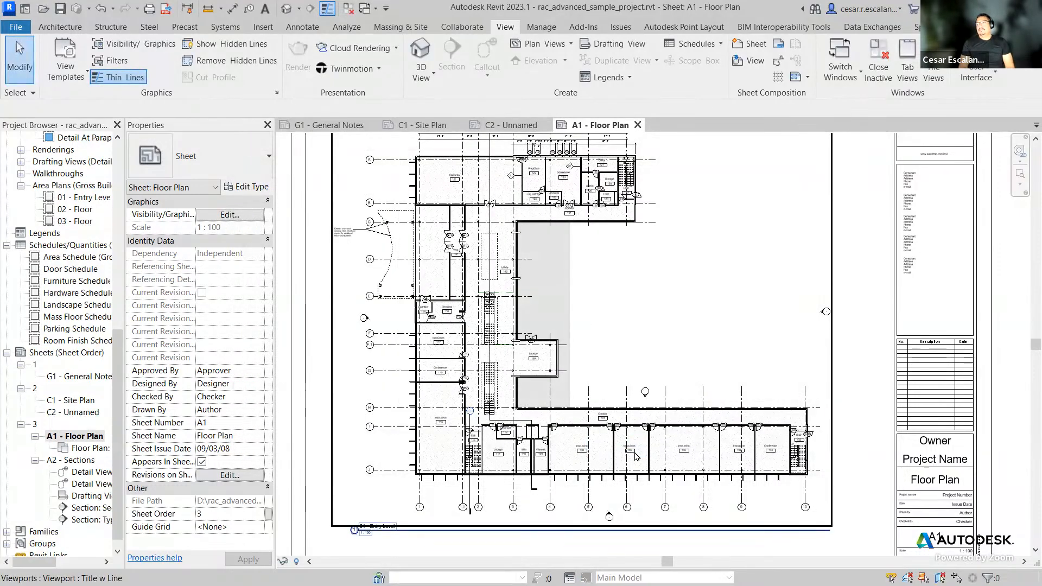
Step: Reopen Sheet Issues/Revisions and duplicate the Numeric numbering sequence
left_click(778, 60)
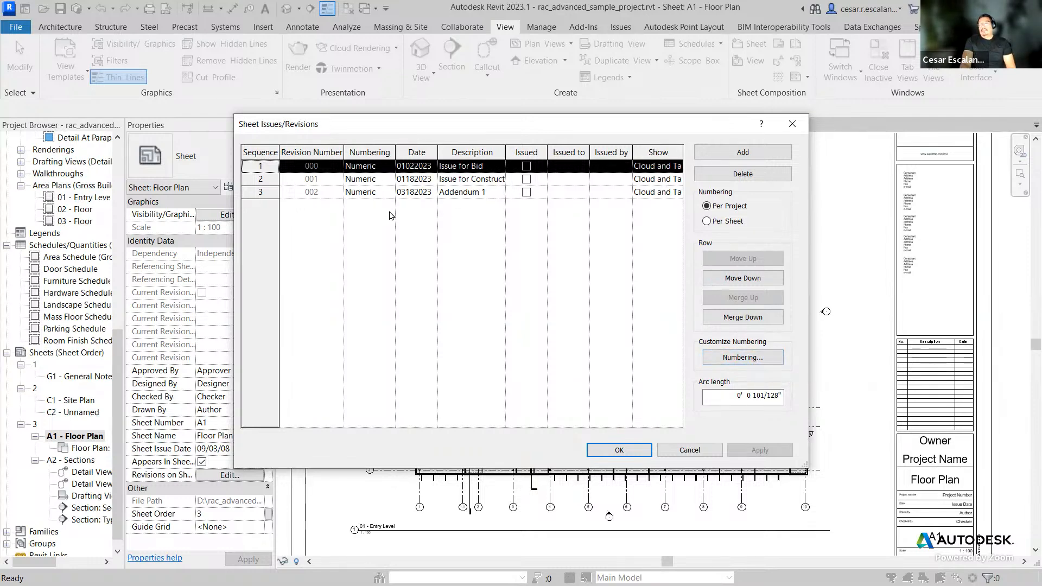
left_click(754, 358)
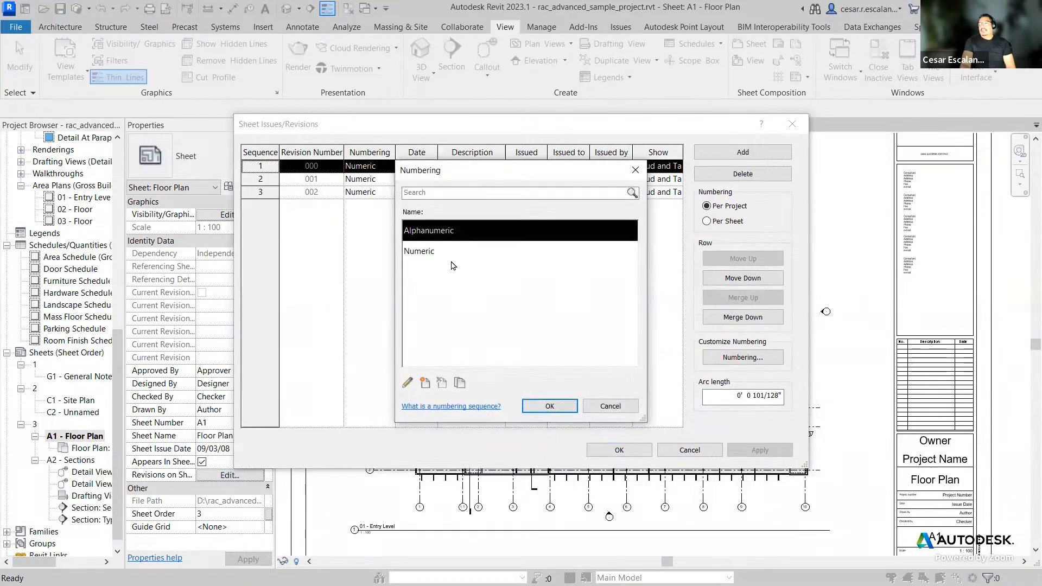
left_click(426, 256)
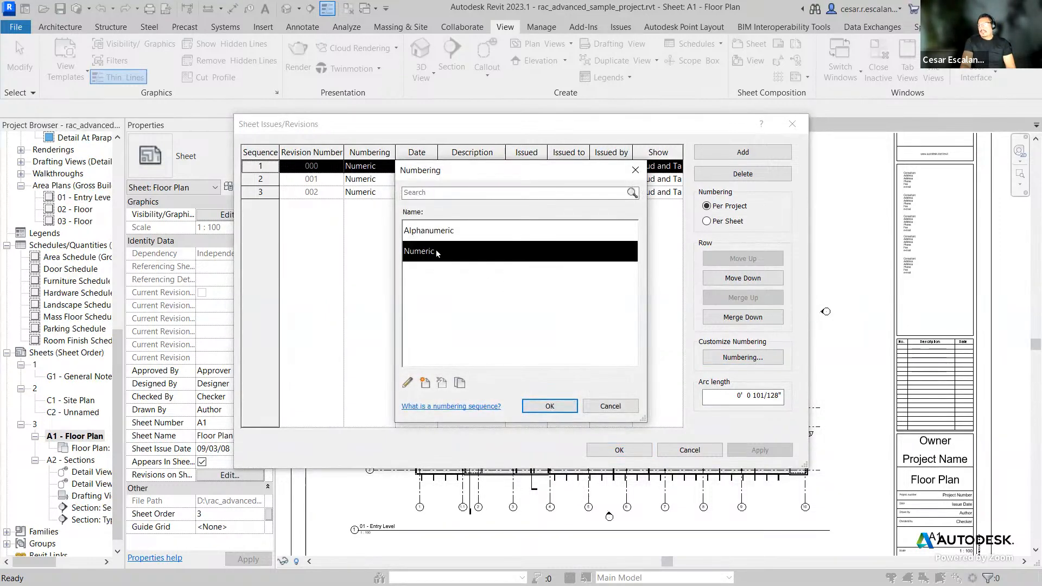
left_click(459, 383)
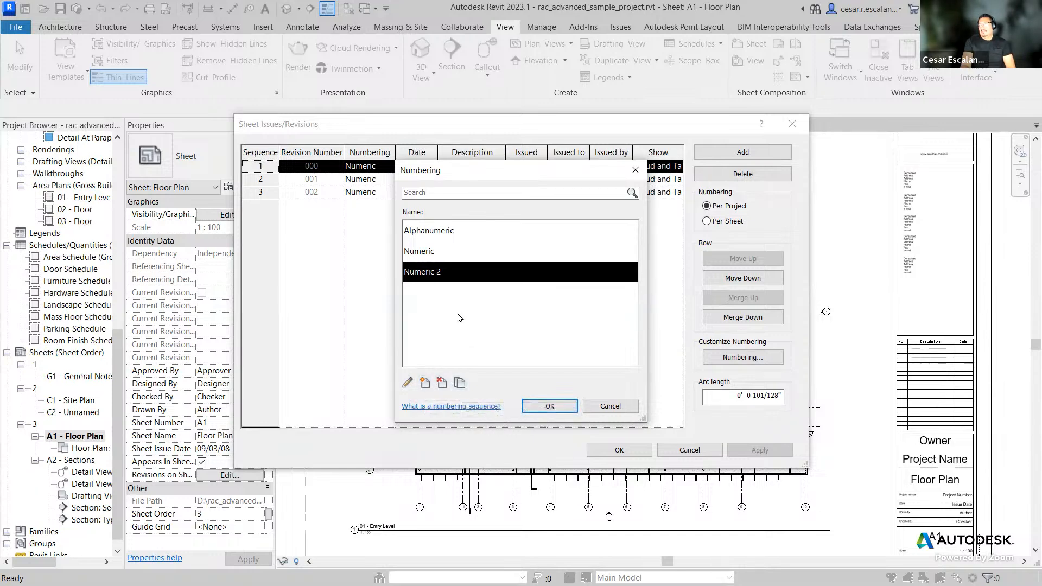
Step: Edit the duplicated numbering sequence, renaming it RFI and setting its starting number to 1
left_click(407, 383)
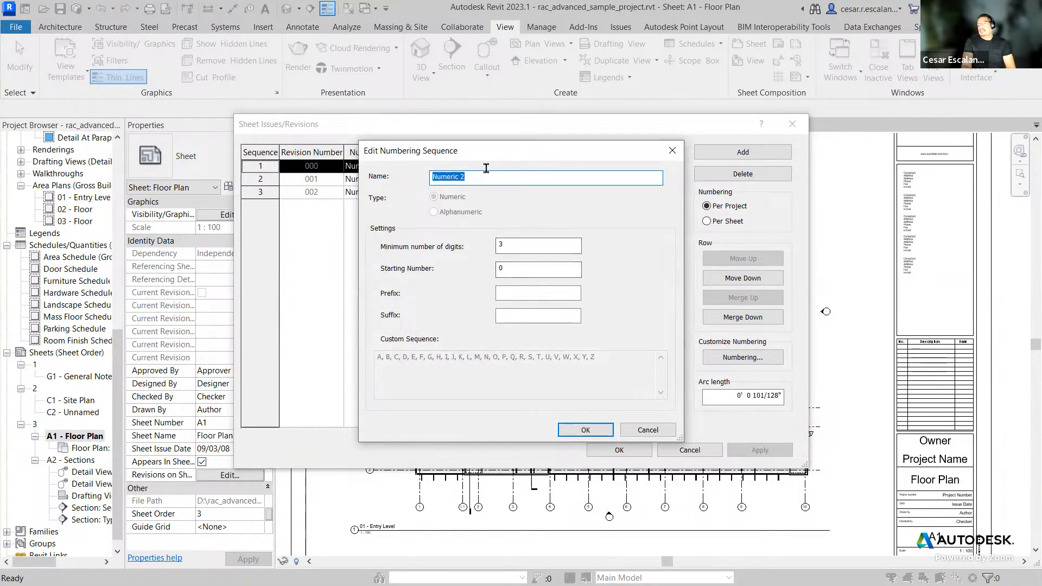
left_click_drag(482, 179, 411, 170)
type("RFI")
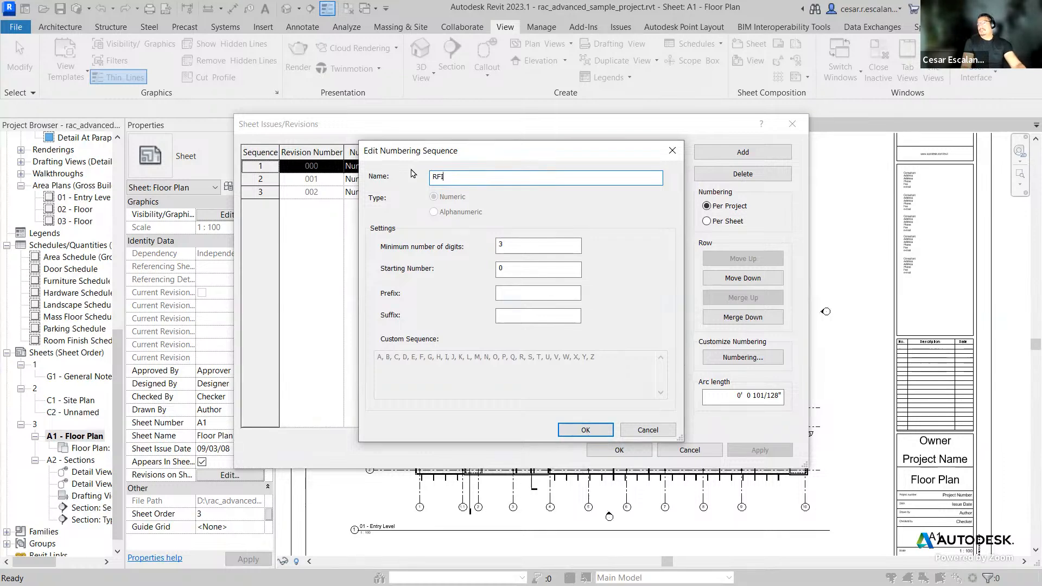
double_click(530, 245)
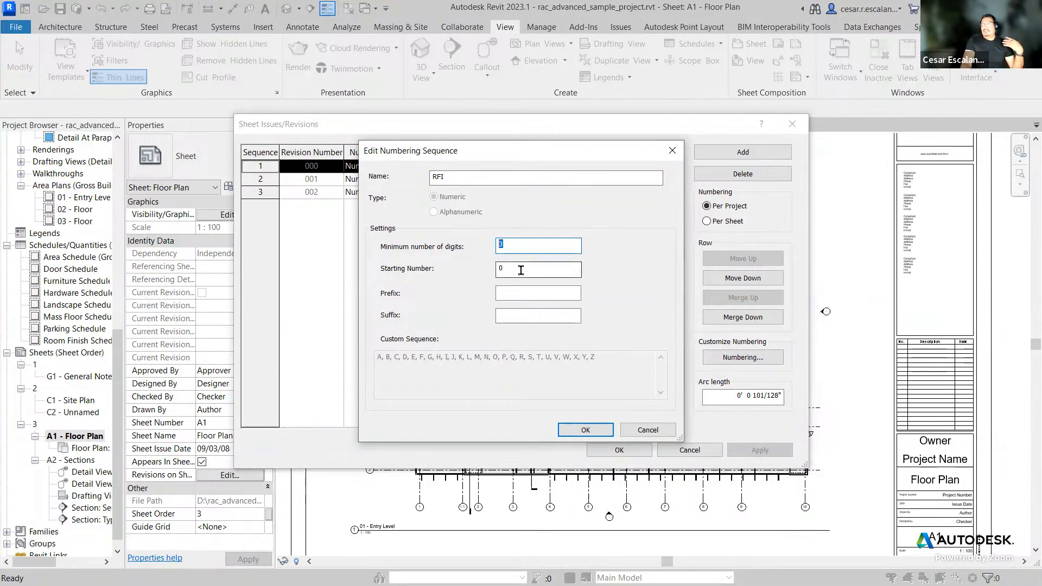
double_click(508, 267)
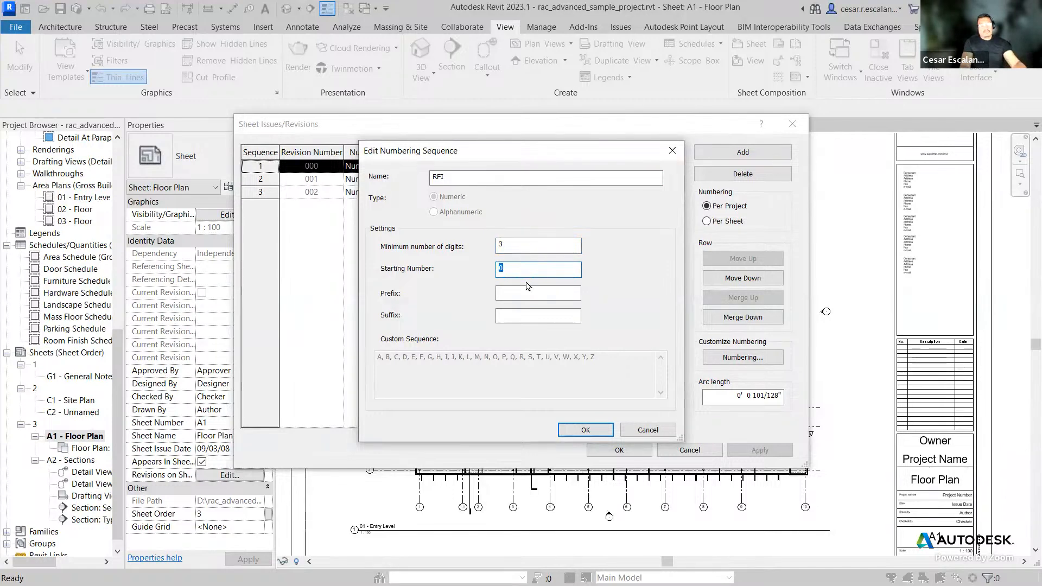
type("1")
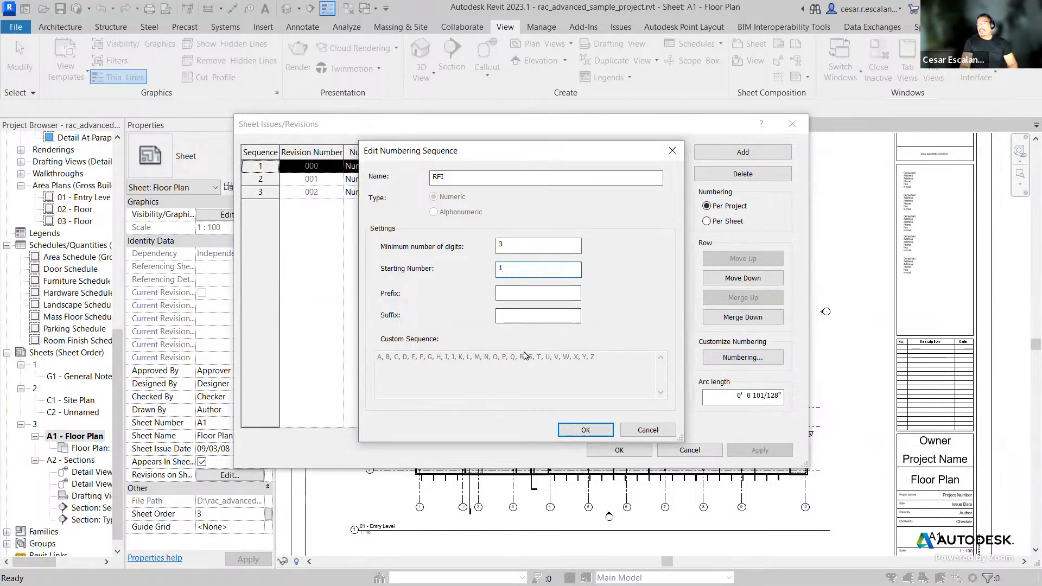
Step: Give the RFI sequence the prefix RFI and confirm the sequence and numbering dialogs
left_click(508, 294)
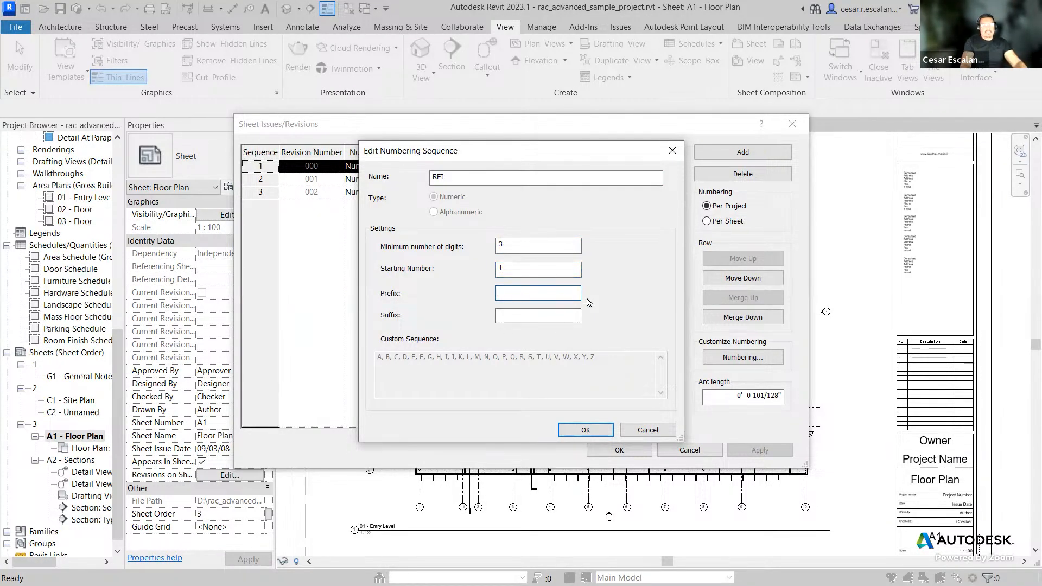
type("RFI")
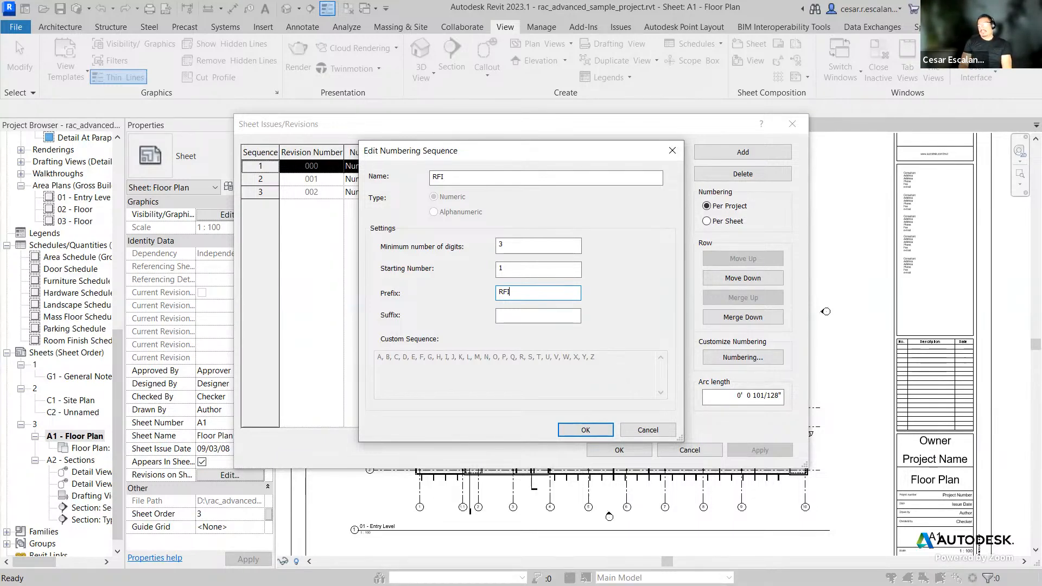
left_click(586, 430)
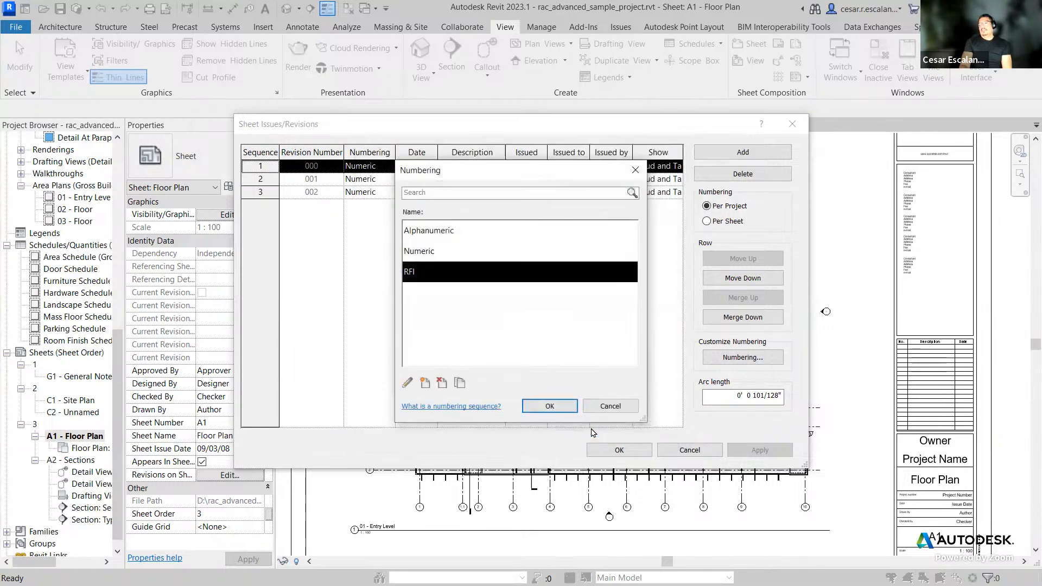
left_click(570, 408)
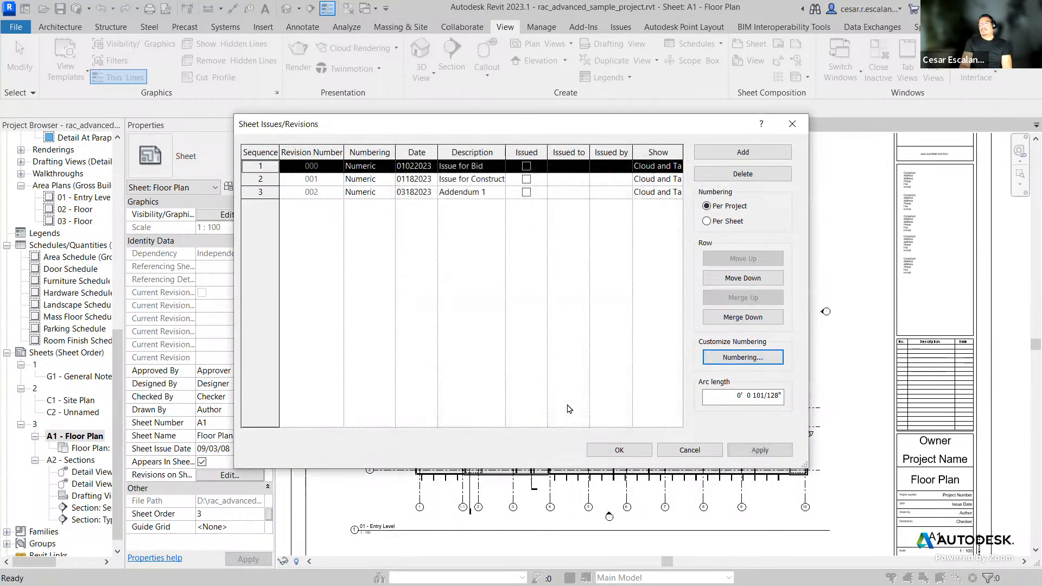
Step: Add a fourth revision and set its numbering to the RFI sequence
left_click(256, 192)
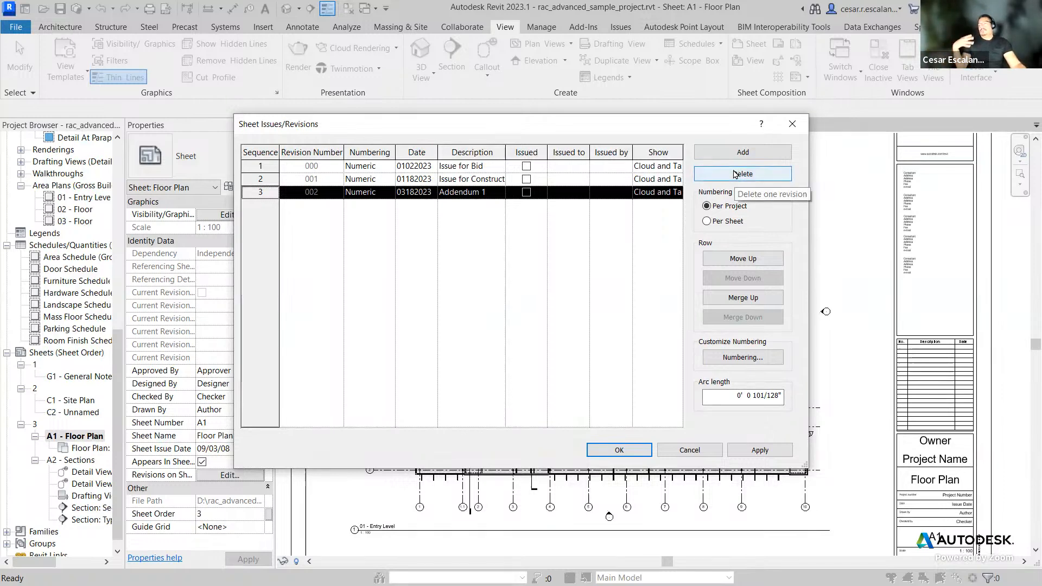
left_click(754, 153)
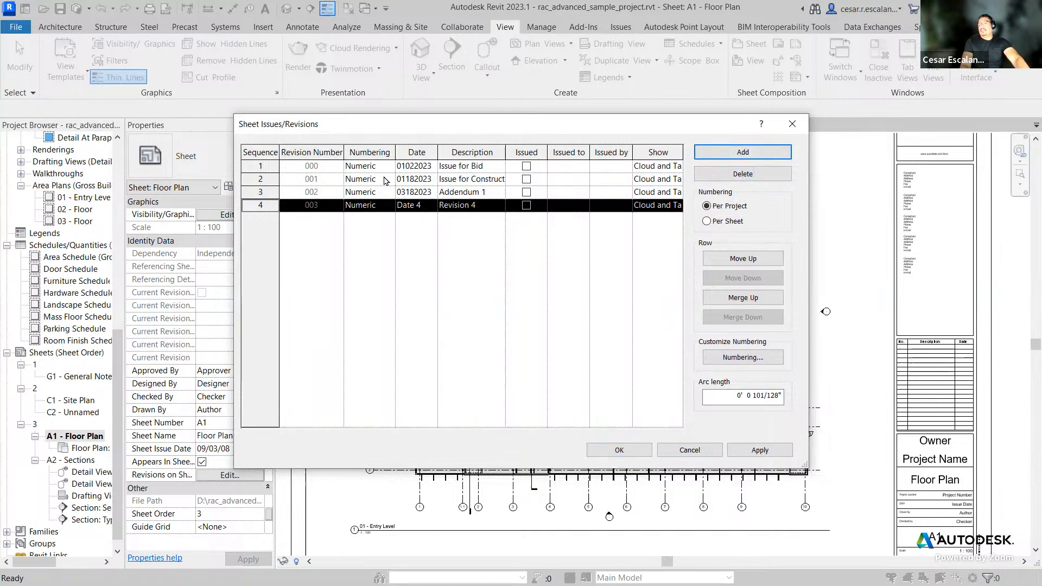
left_click(388, 206)
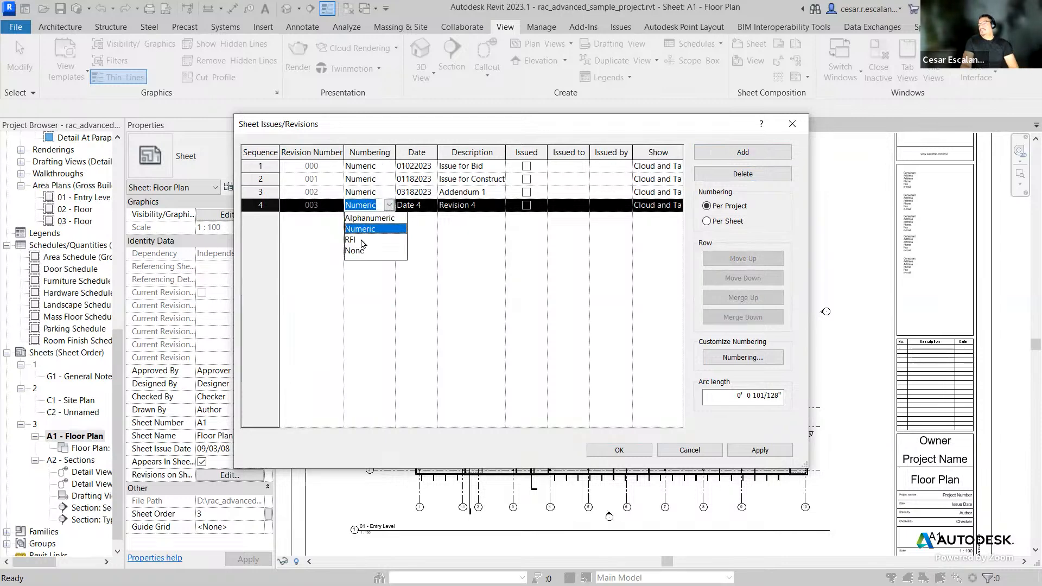
left_click(354, 240)
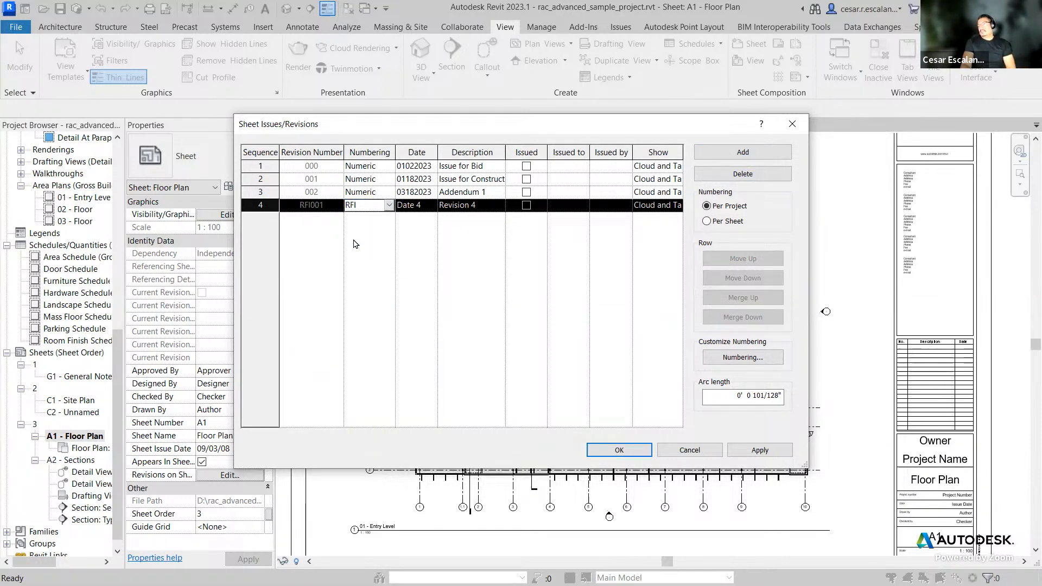
Step: Set revision 4's date to 03202023 and its description to RFI No 1
left_click(426, 204)
left_click_drag(428, 204, 382, 205)
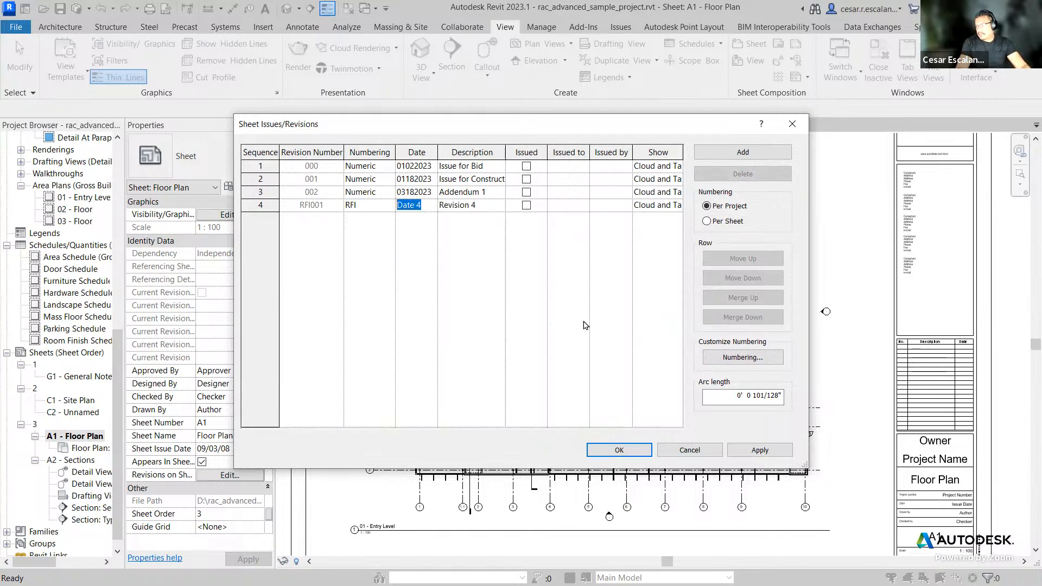
type("03")
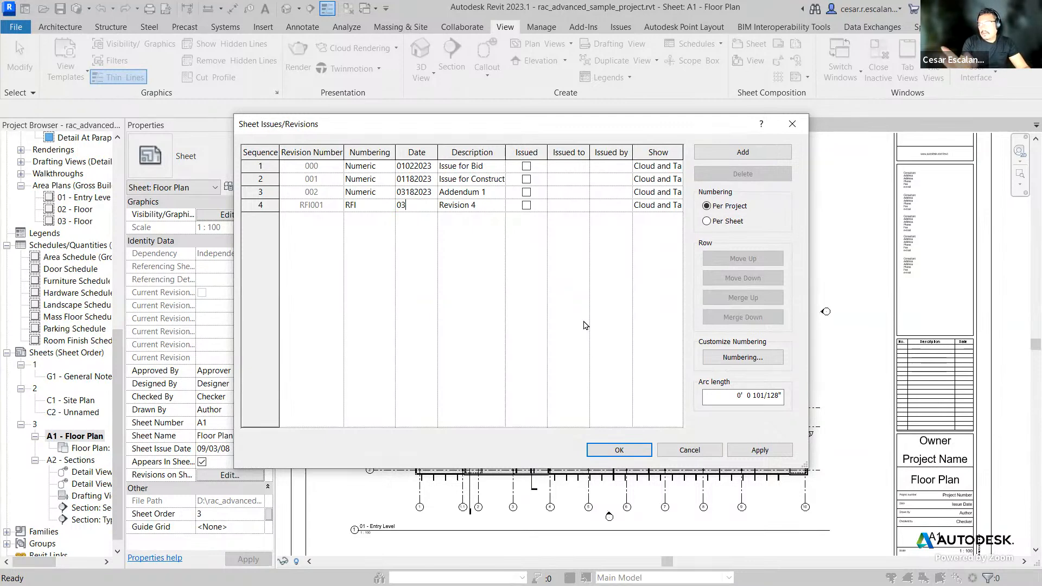
type("202023")
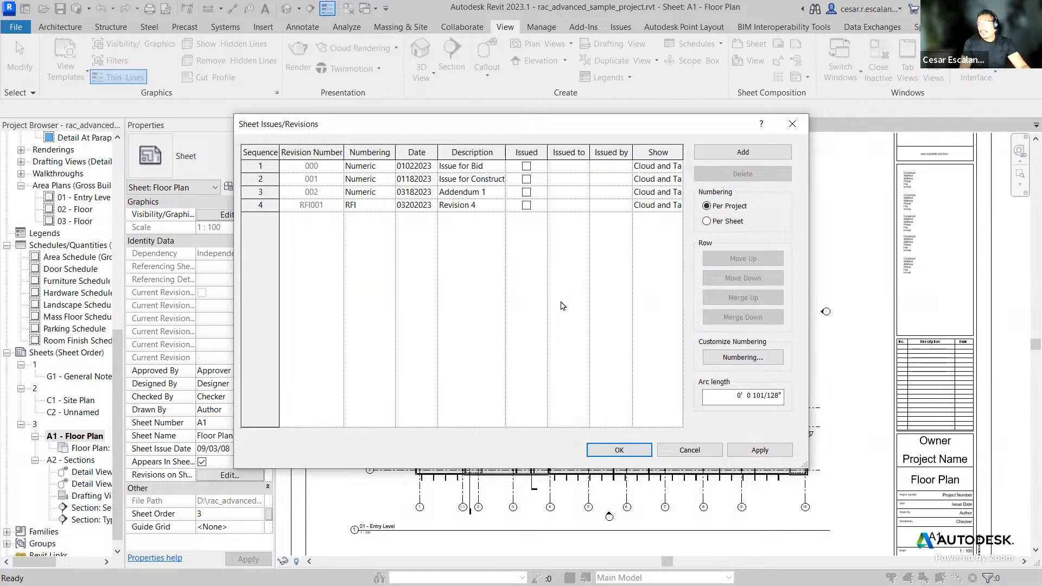
left_click(478, 209)
left_click_drag(491, 206, 392, 204)
type("RFI No 1")
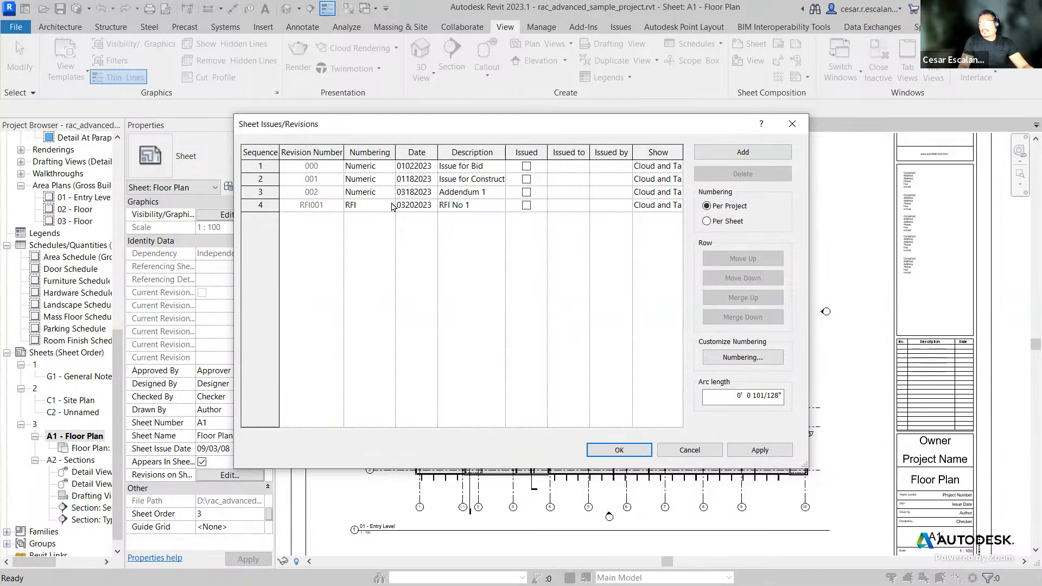
left_click(595, 254)
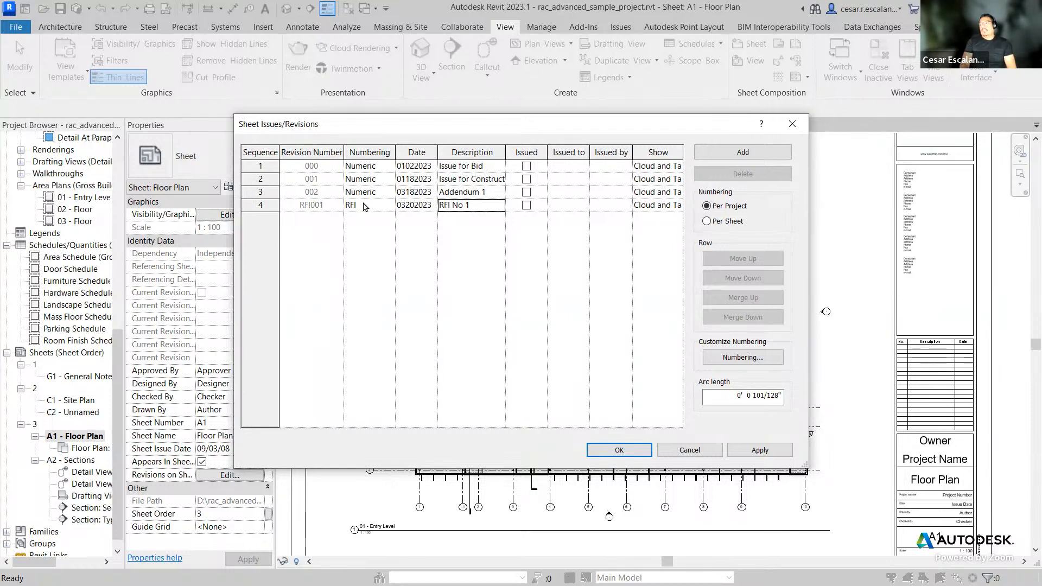
Step: Open the numbering sequences and review the RFI sequence's settings without changing them
left_click(751, 358)
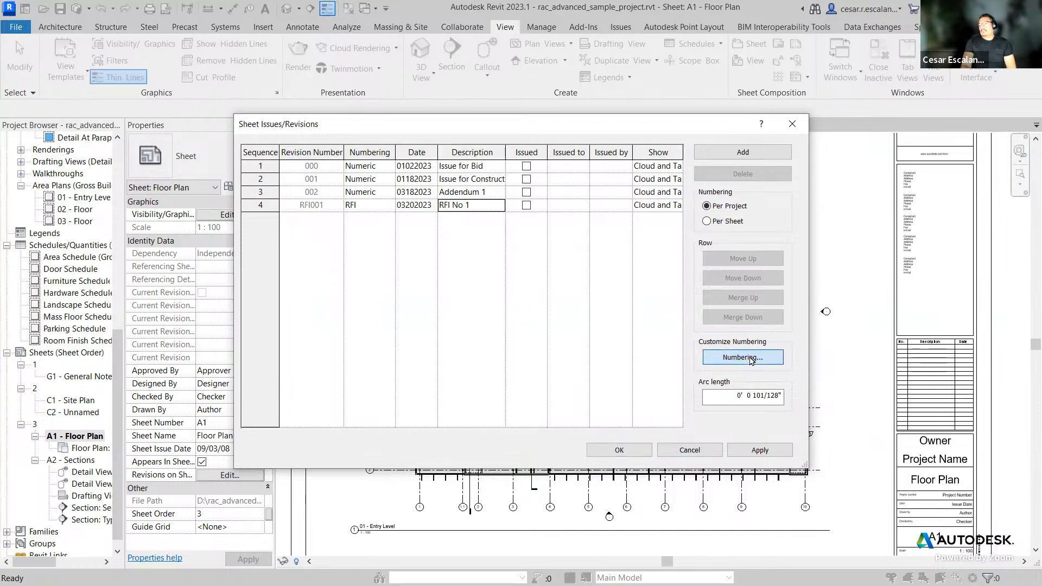
left_click(416, 273)
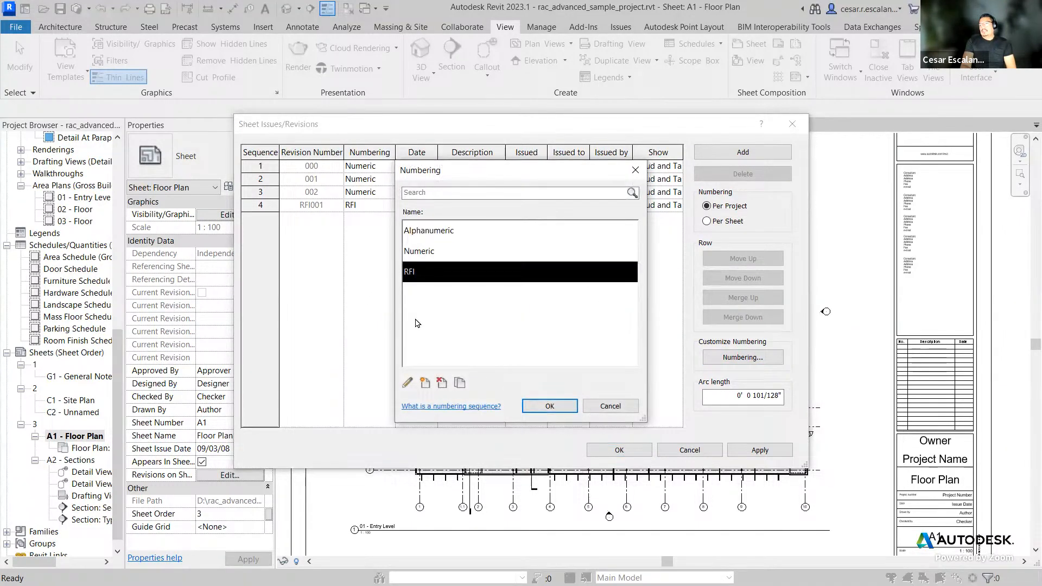
left_click(407, 383)
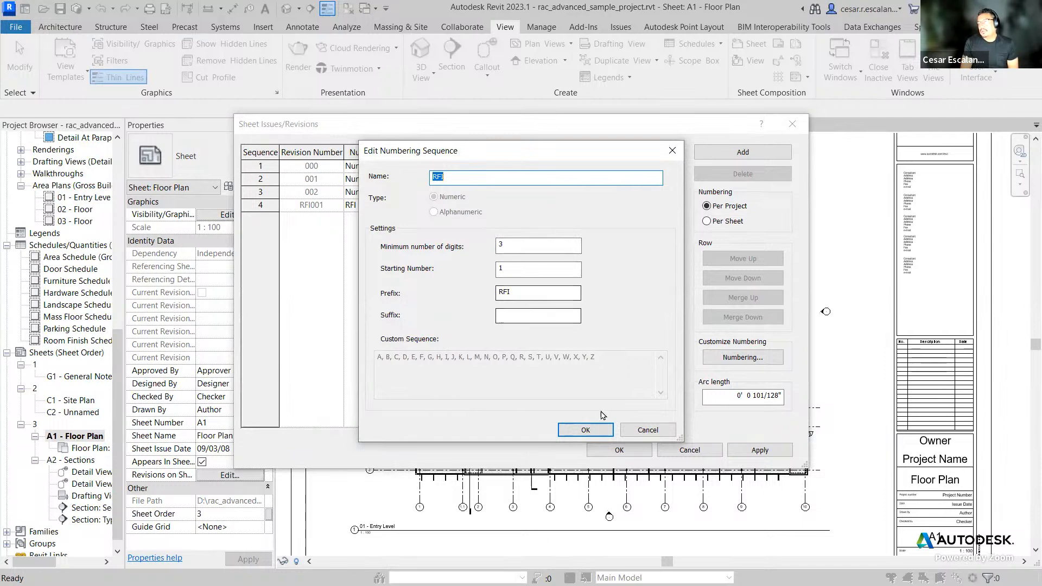
left_click(645, 431)
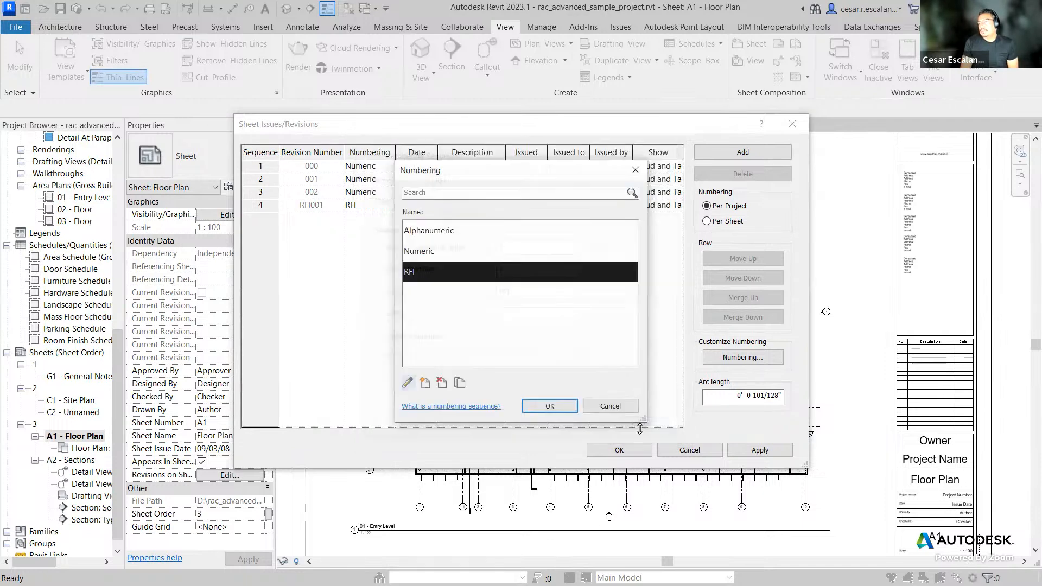
left_click(442, 234)
left_click(608, 407)
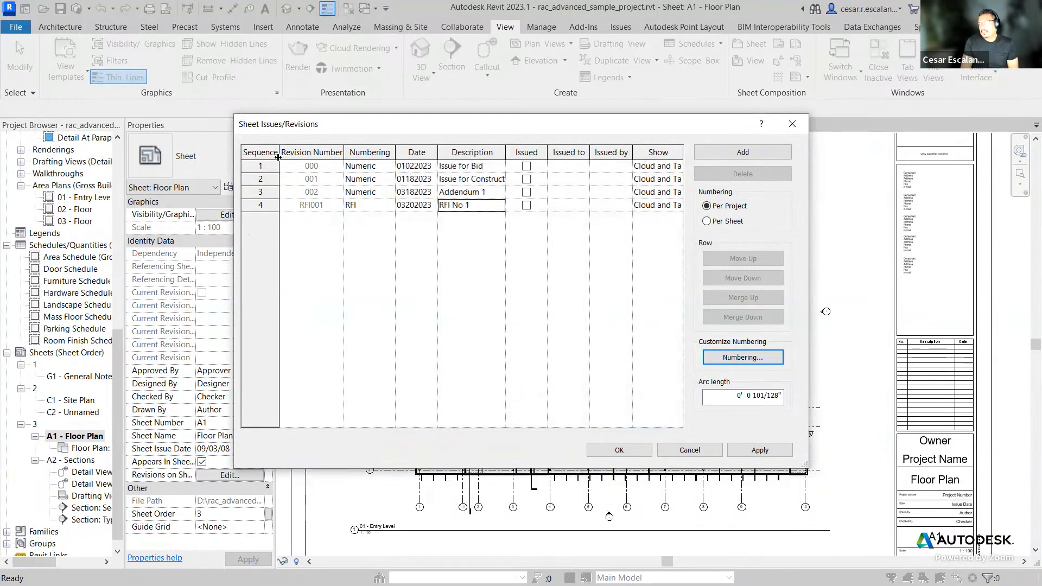
Step: Duplicate the Alphanumeric numbering sequence and open the copy for editing
left_click(751, 361)
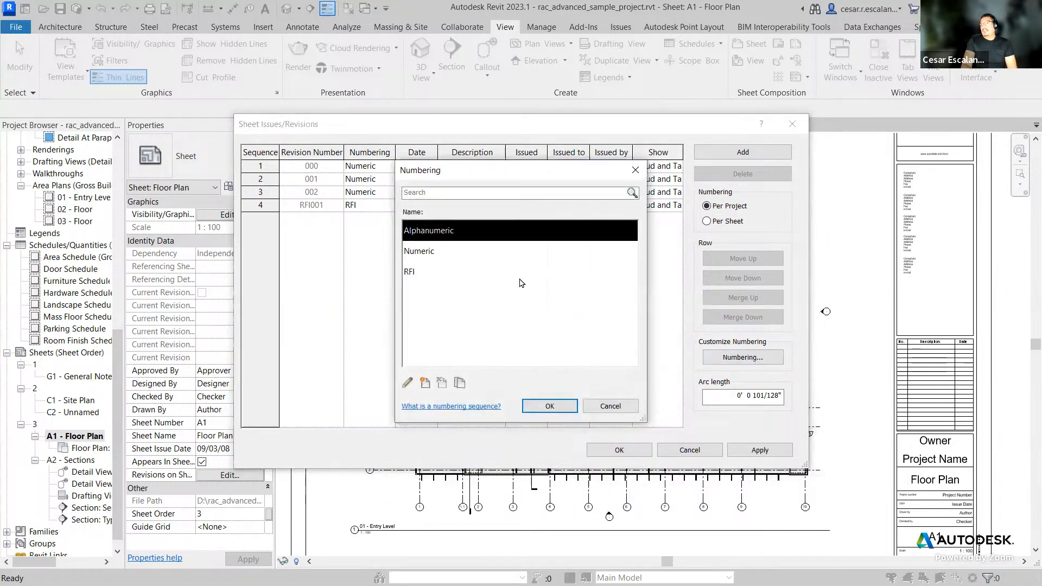
left_click(459, 381)
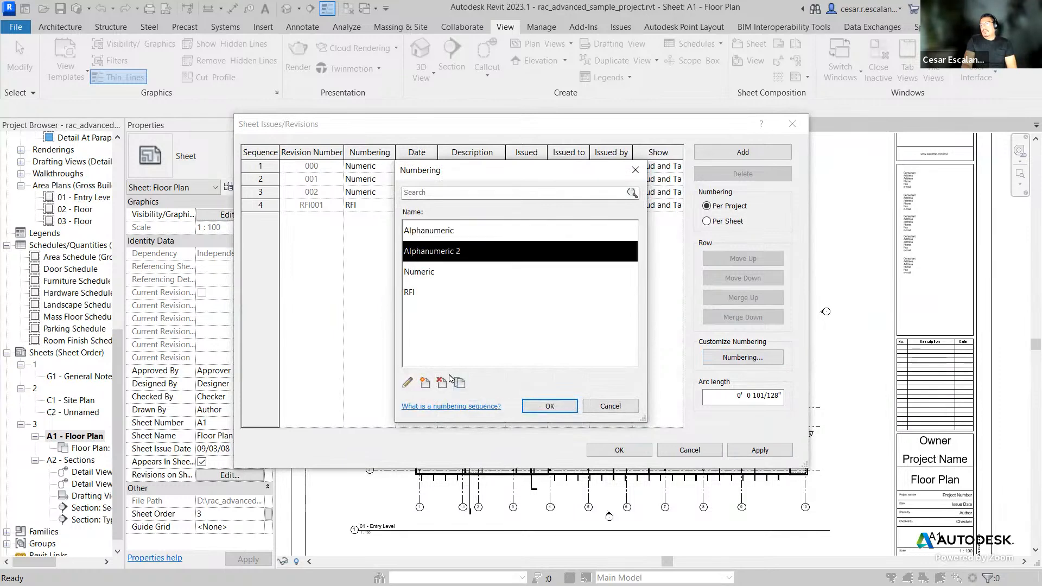
left_click(408, 383)
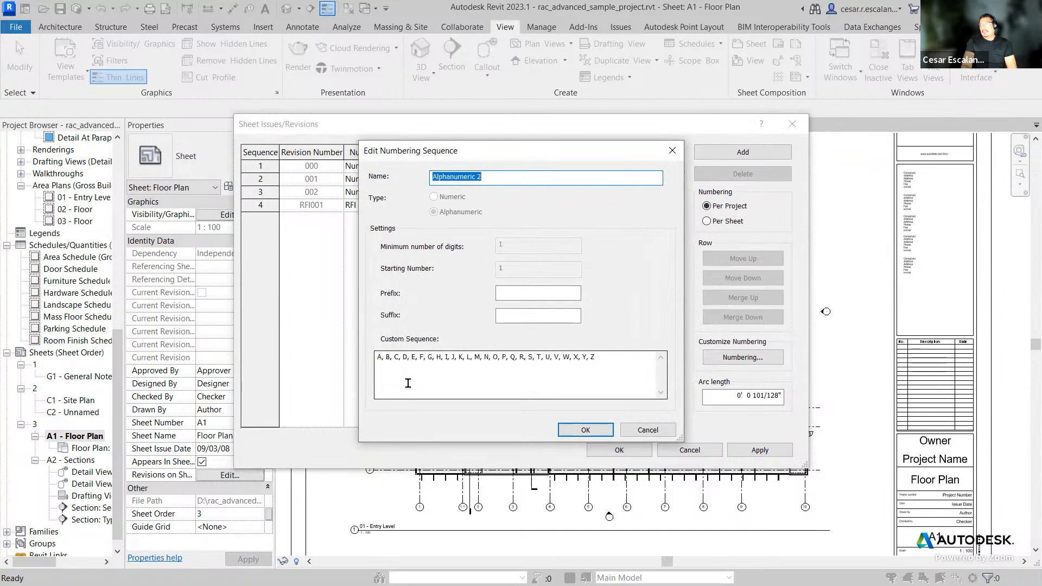
left_click(494, 179)
key("BackSpace")
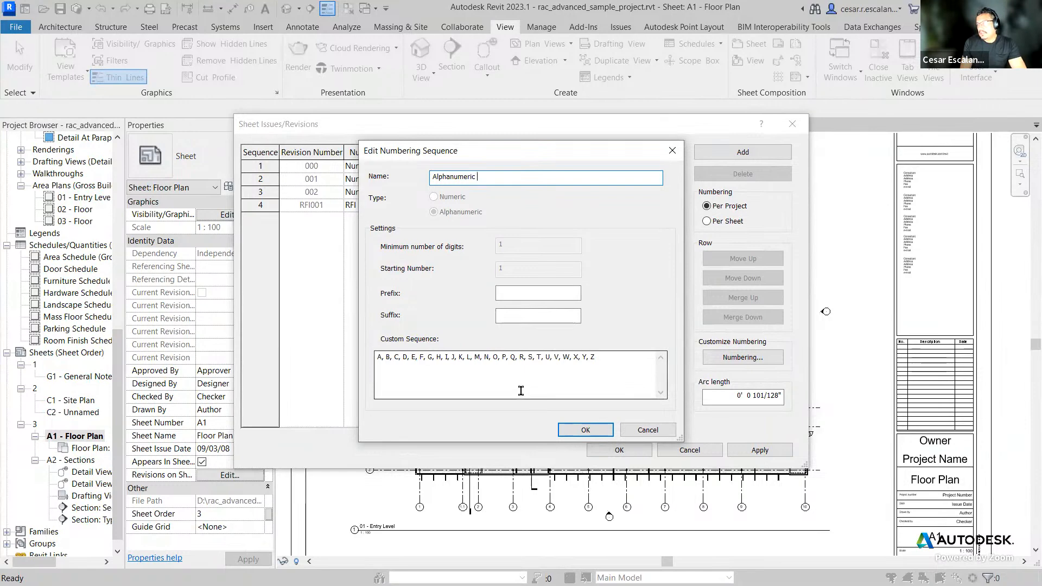
Step: Edit the custom sequence to remove O and change A, B, C to A1, B2, C3
left_click(500, 358)
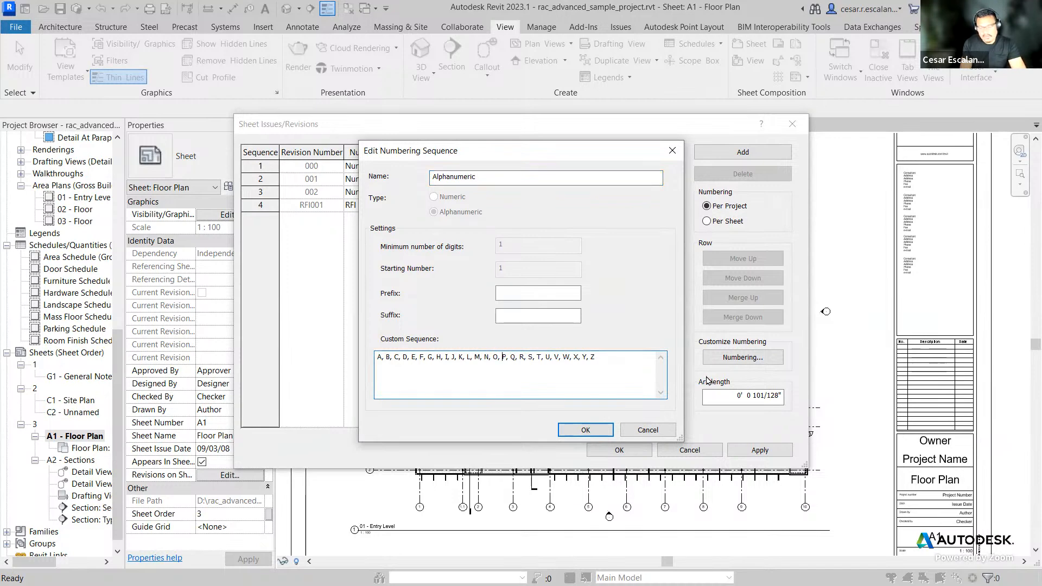
key("BackSpace")
key("BackSpace")
key("BackSpace")
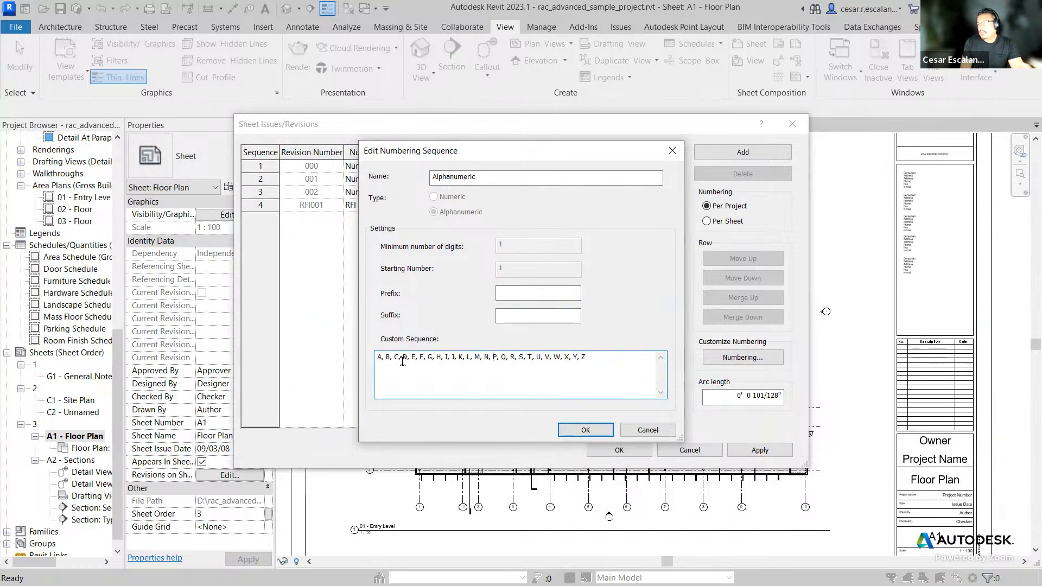
left_click(382, 358)
type("1")
left_click(397, 358)
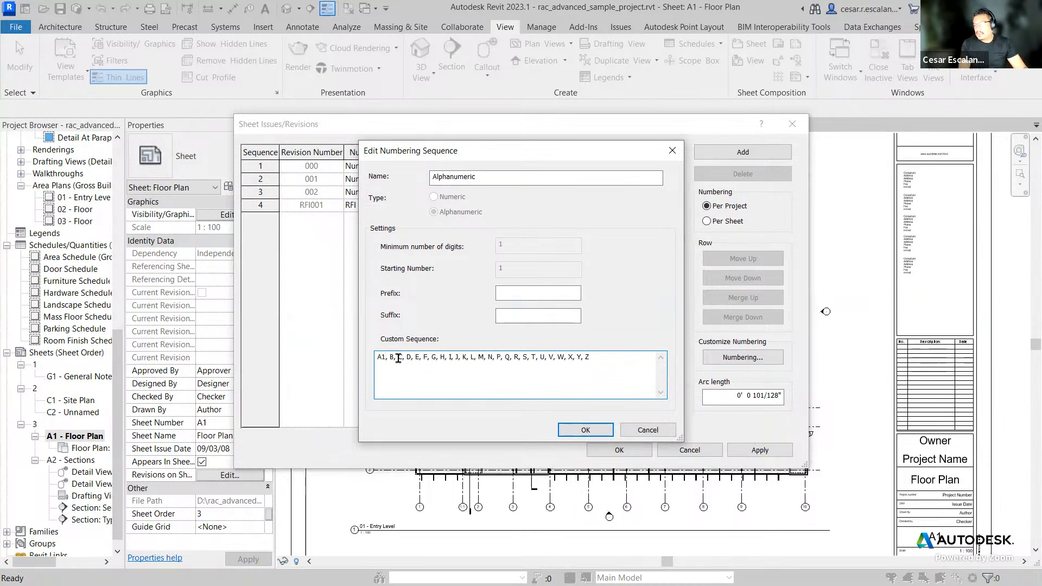
type("2")
left_click(407, 358)
type("3")
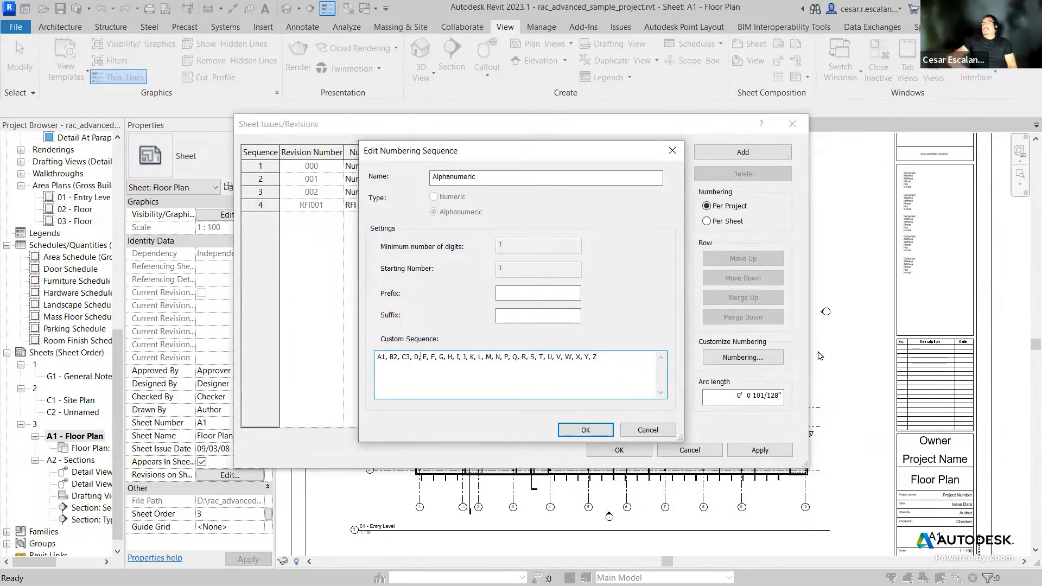
Step: Rename the sequence Custom and confirm the sequence and numbering dialogs
left_click(558, 176)
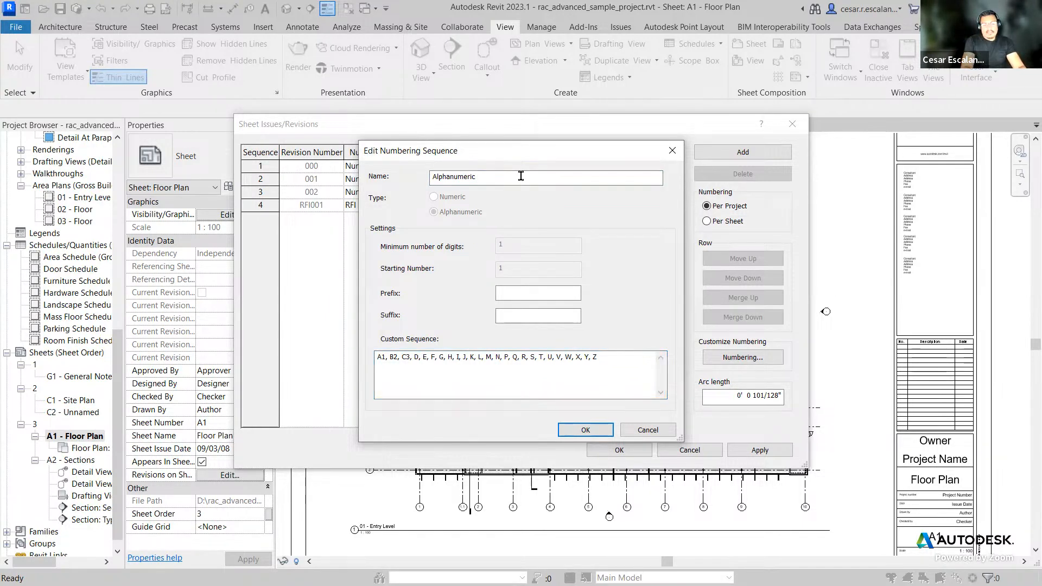
key("BackSpace")
key("BackSpace")
key("BackSpace")
key("BackSpace")
key("BackSpace")
key("BackSpace")
key("BackSpace")
key("BackSpace")
key("BackSpace")
key("BackSpace")
key("BackSpace")
key("BackSpace")
type("Custom")
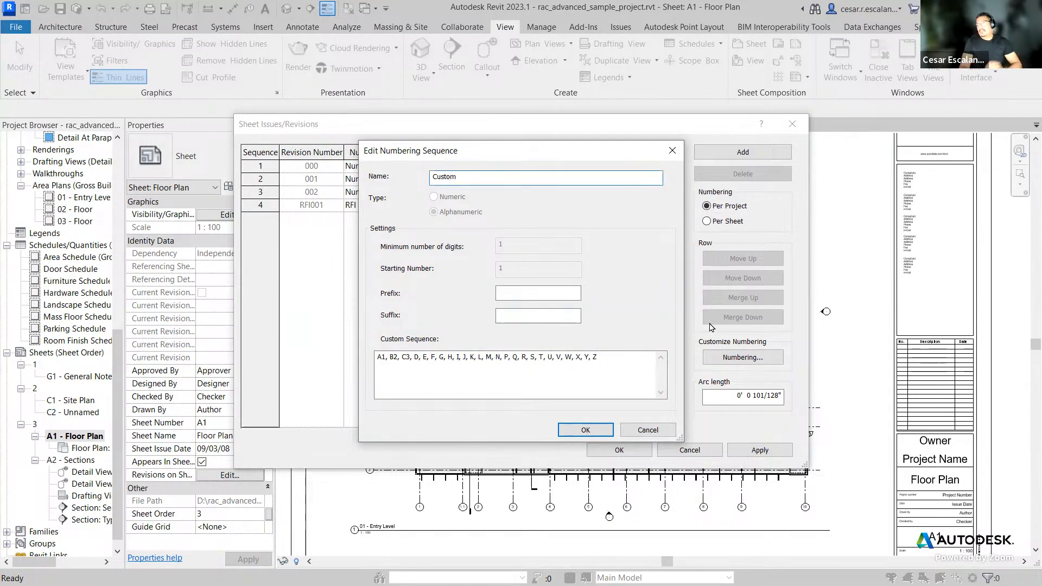
left_click(585, 429)
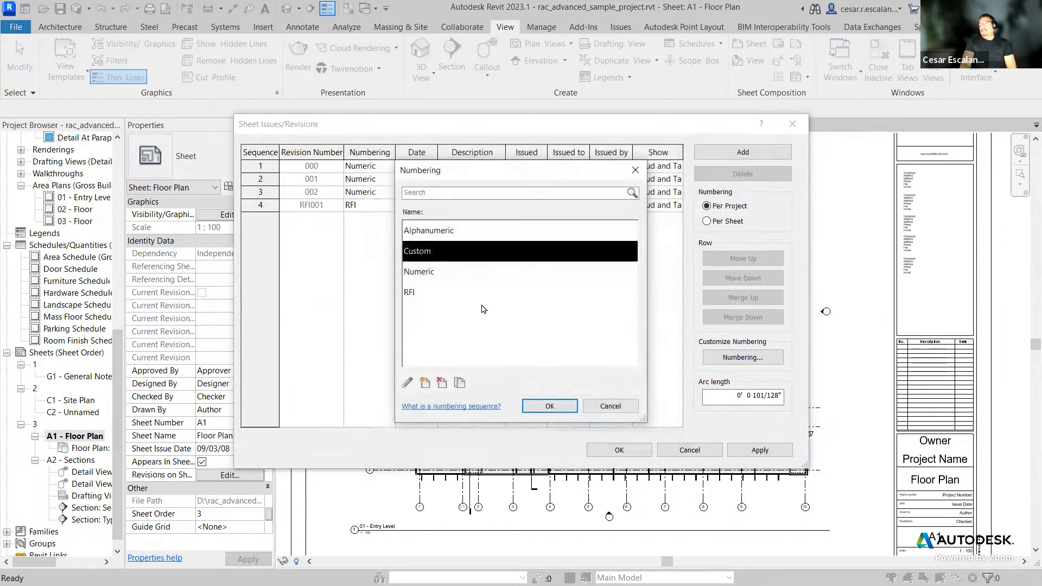
left_click(550, 406)
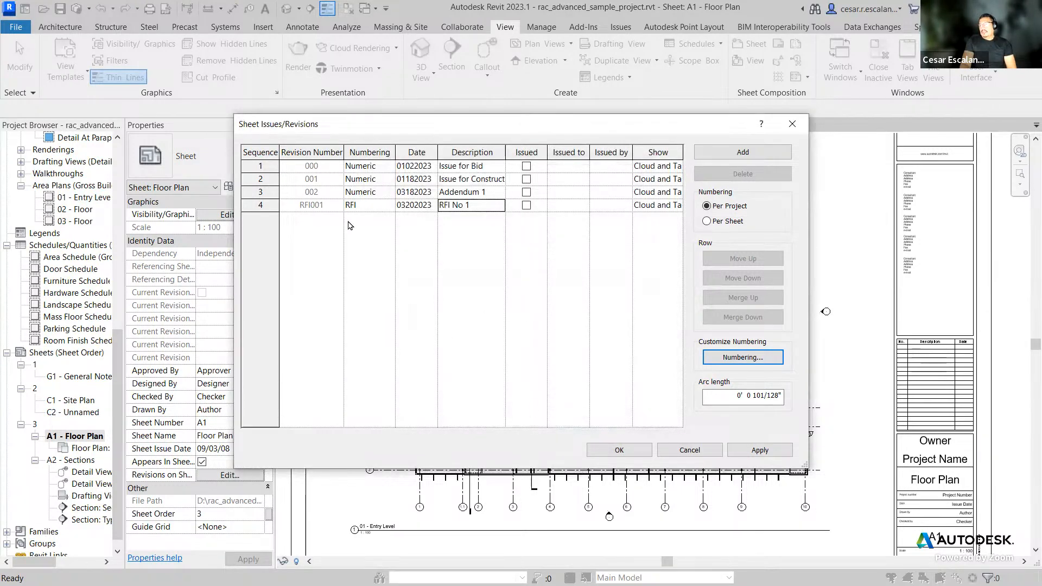
Step: Set the third revision's numbering sequence to Custom
left_click(390, 182)
left_click(391, 192)
left_click(389, 192)
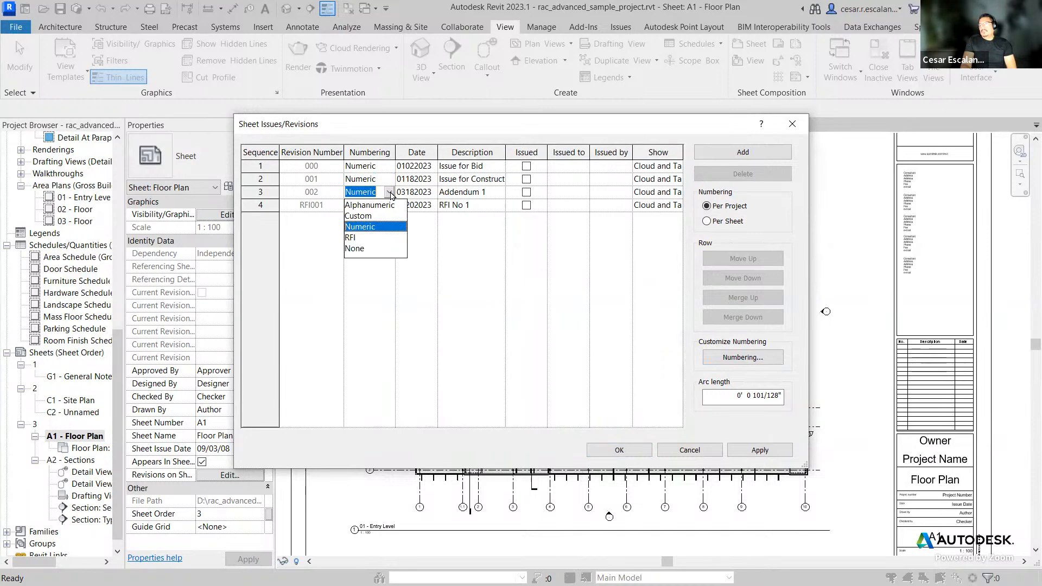
left_click(371, 217)
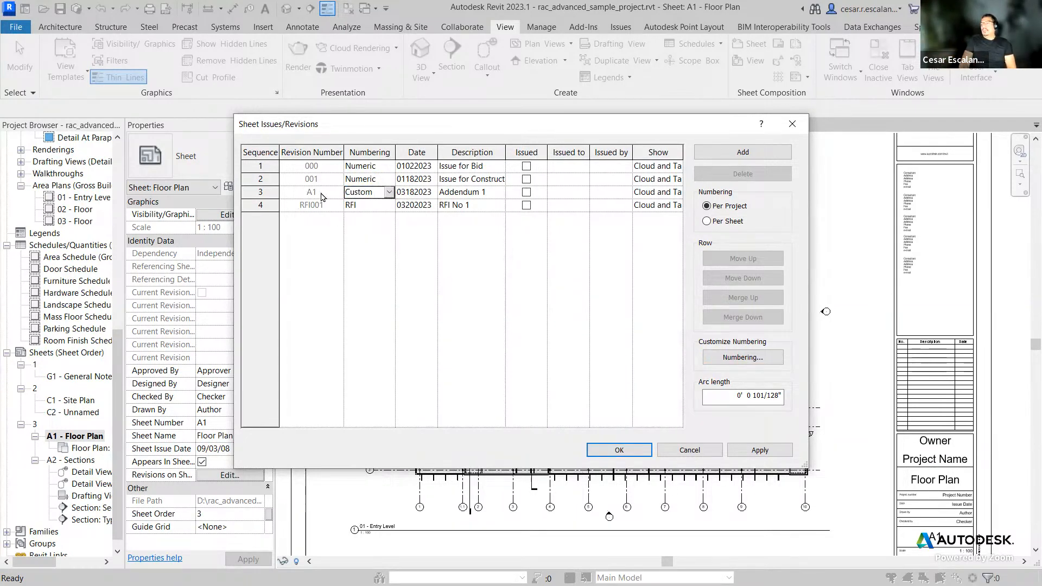
Step: Open the numbering sequences and review the RFI and Custom sequence settings without changing them
left_click(742, 356)
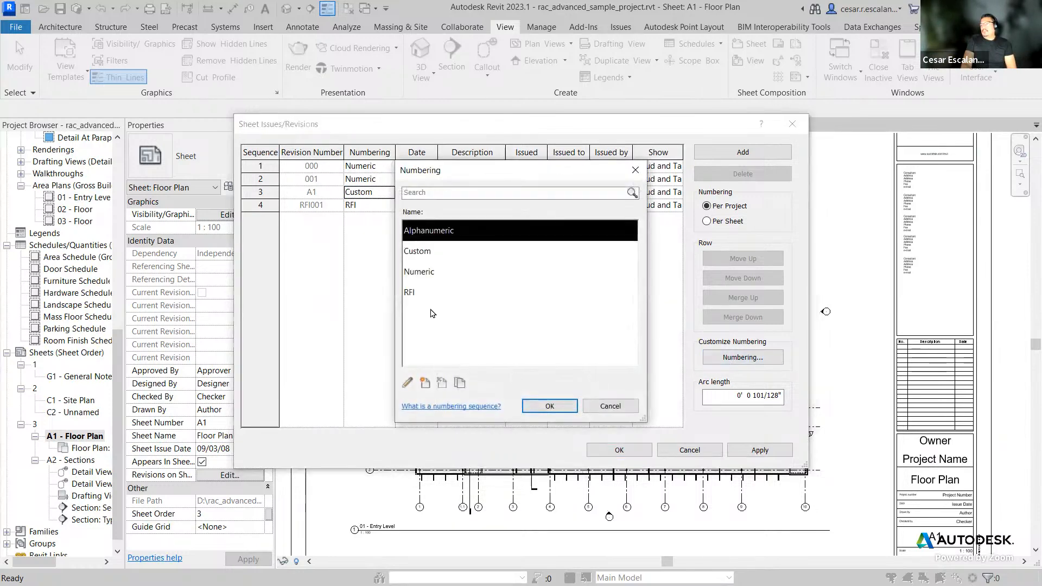
left_click(415, 294)
left_click(407, 383)
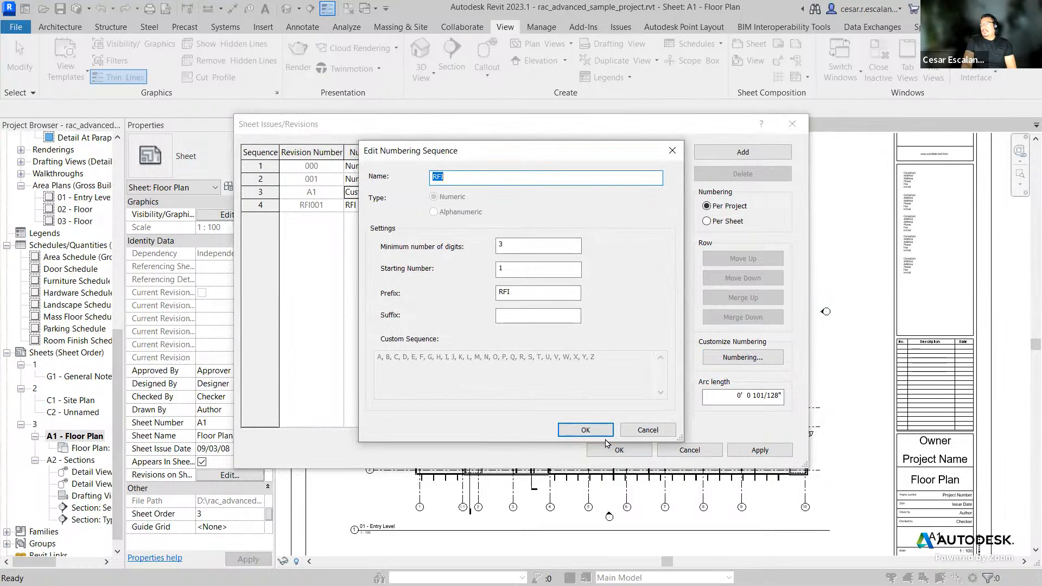
left_click(647, 429)
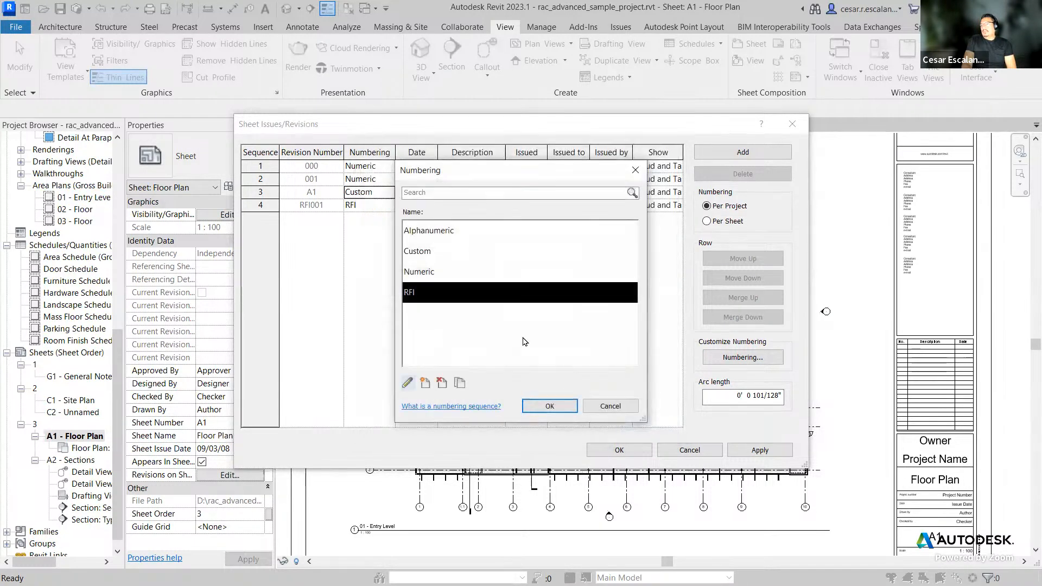
left_click(432, 251)
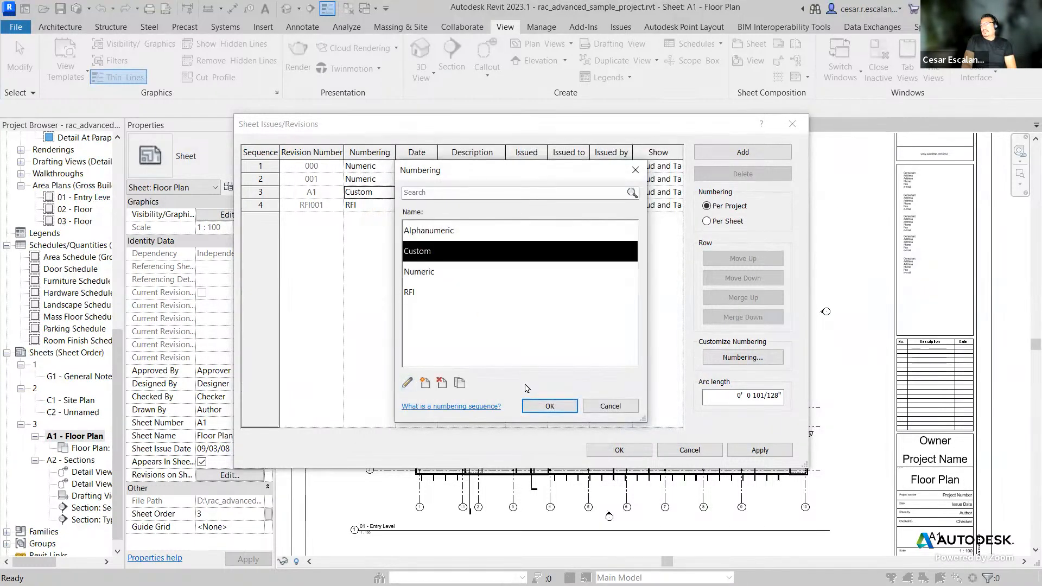
left_click(408, 383)
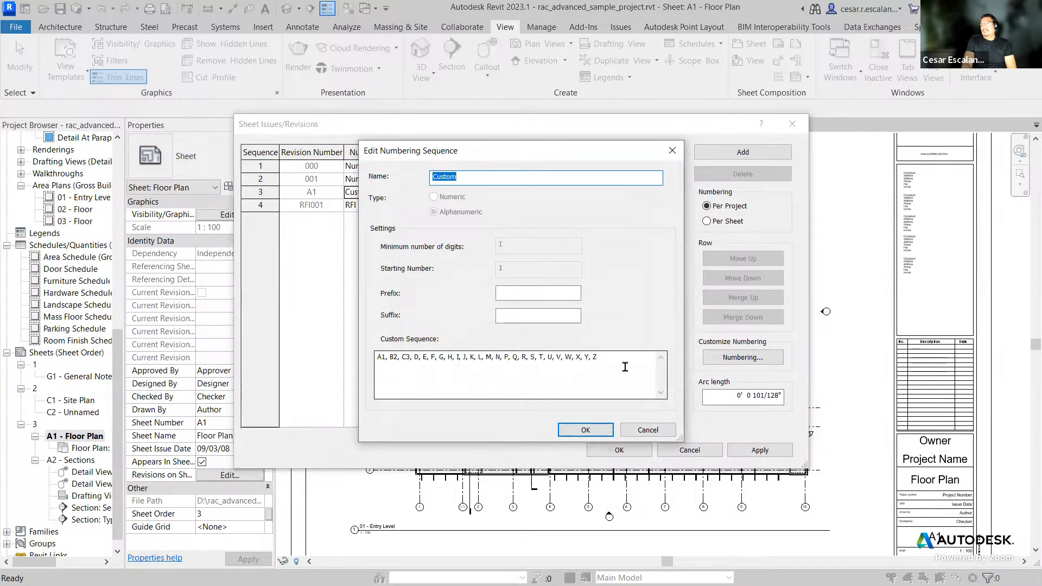
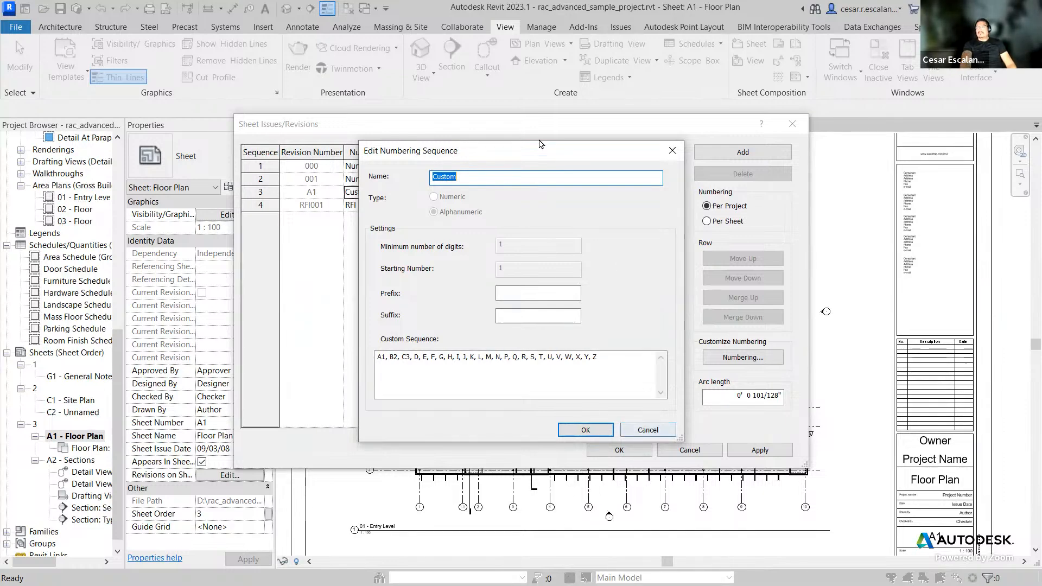
Step: Close the numbering dialogs and set the third revision's numbering sequence back to Numeric
left_click(648, 431)
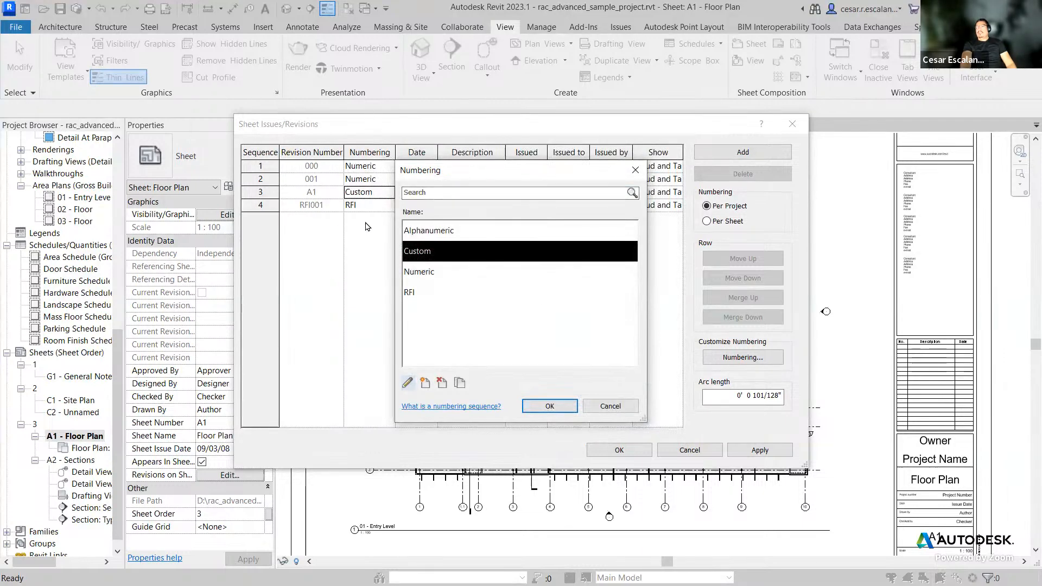
left_click(550, 406)
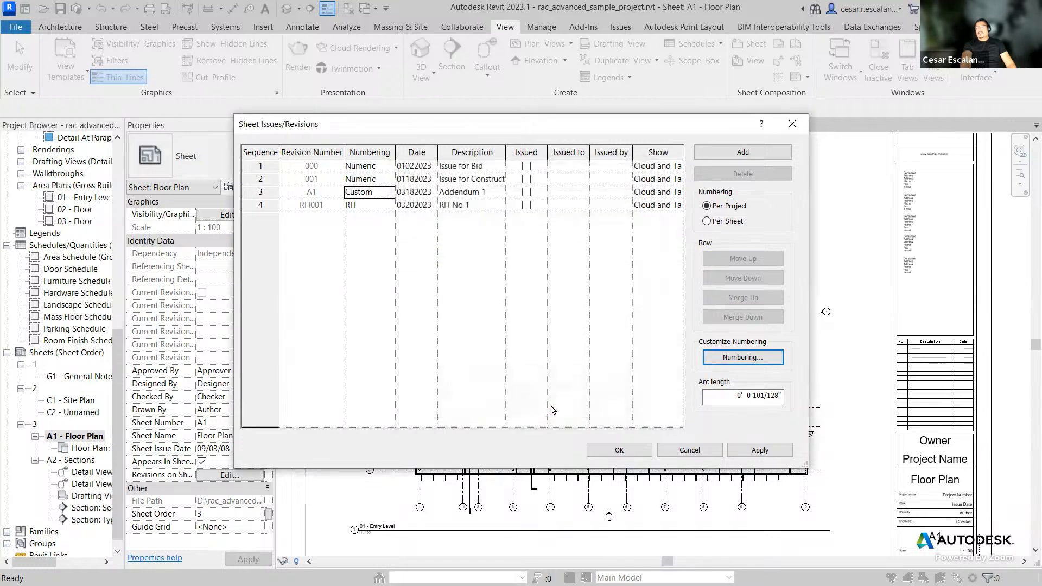
left_click(394, 197)
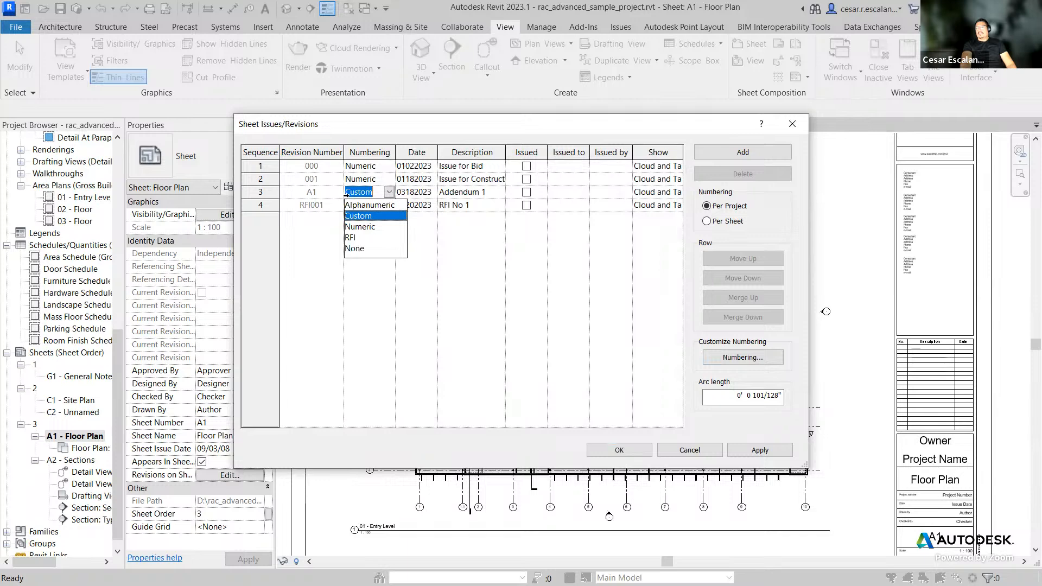
left_click(366, 226)
left_click(266, 205)
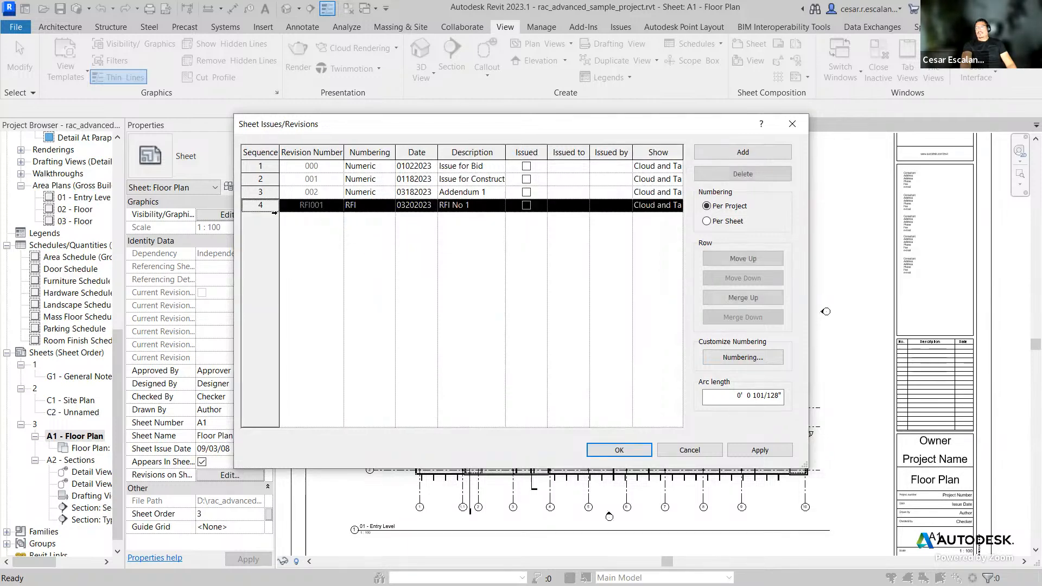
Step: Delete the fourth revision and add a new revision in its place
left_click(743, 174)
left_click(554, 317)
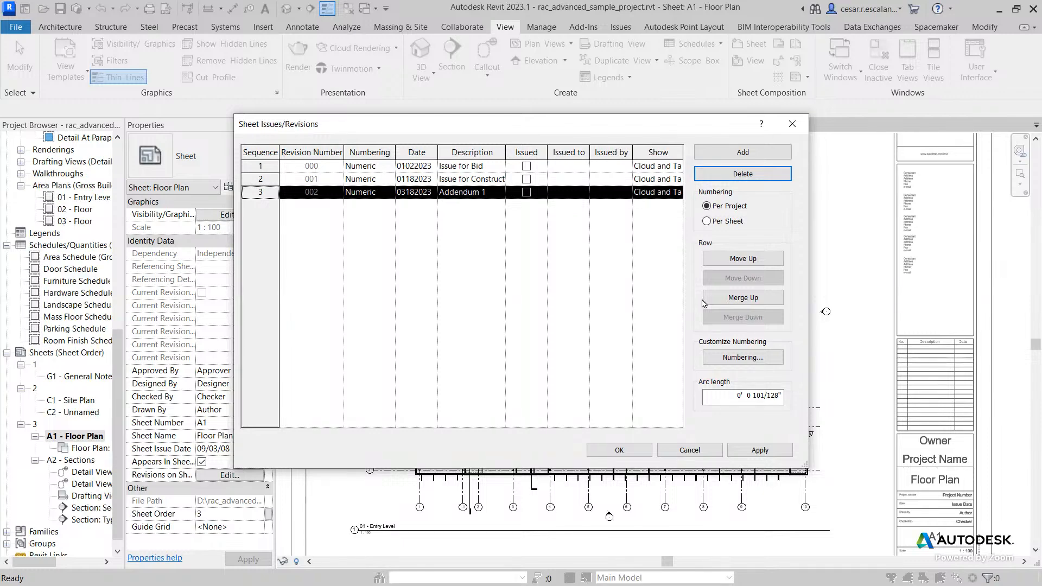
left_click(751, 160)
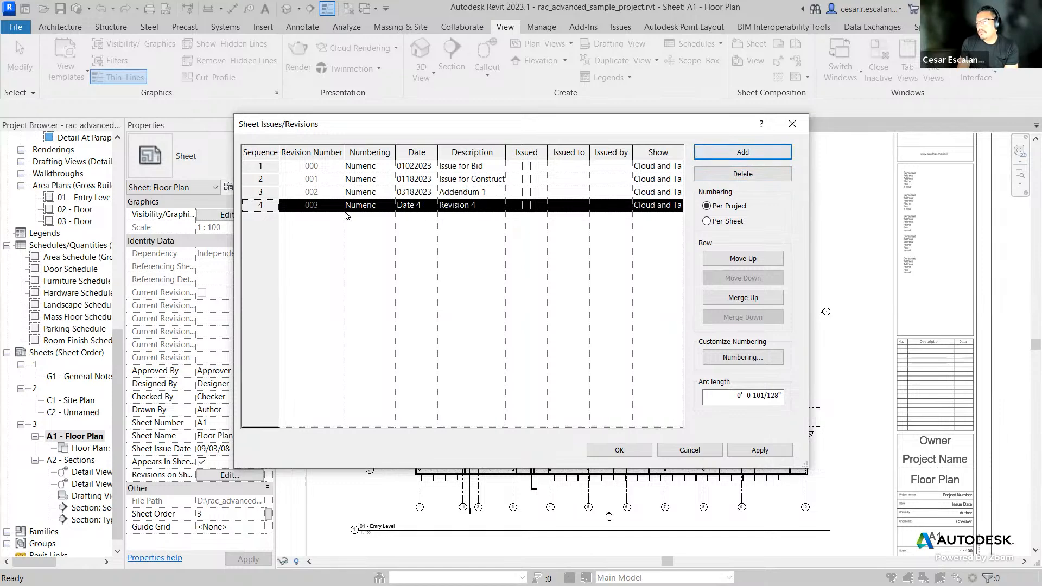
left_click(527, 206)
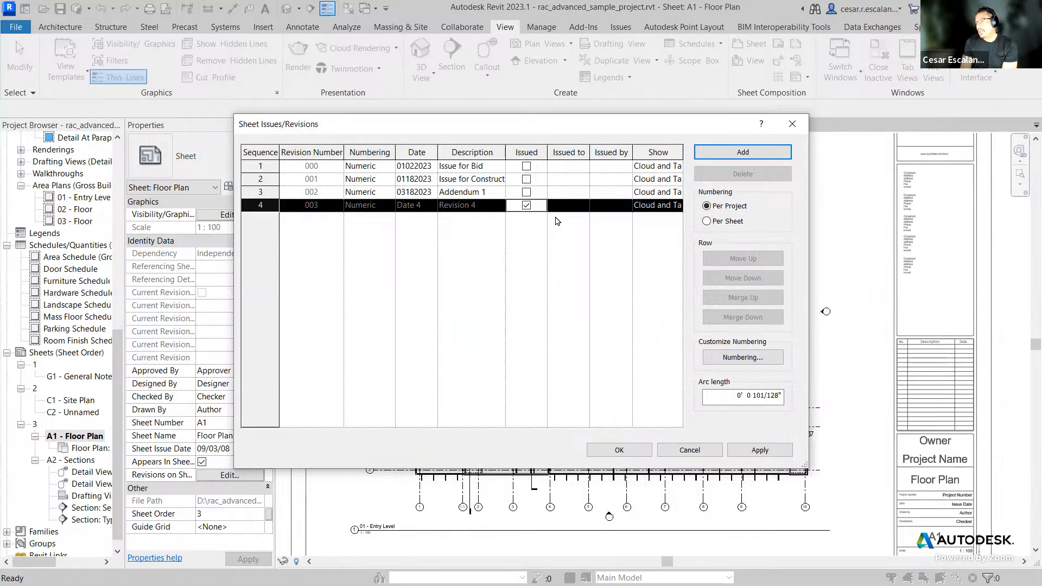
left_click(526, 205)
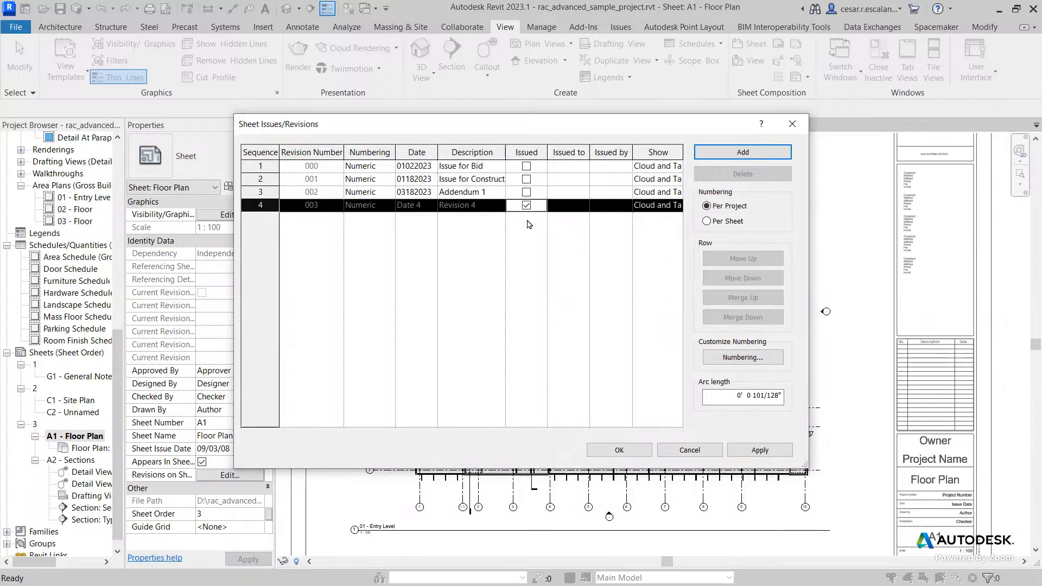
left_click(526, 206)
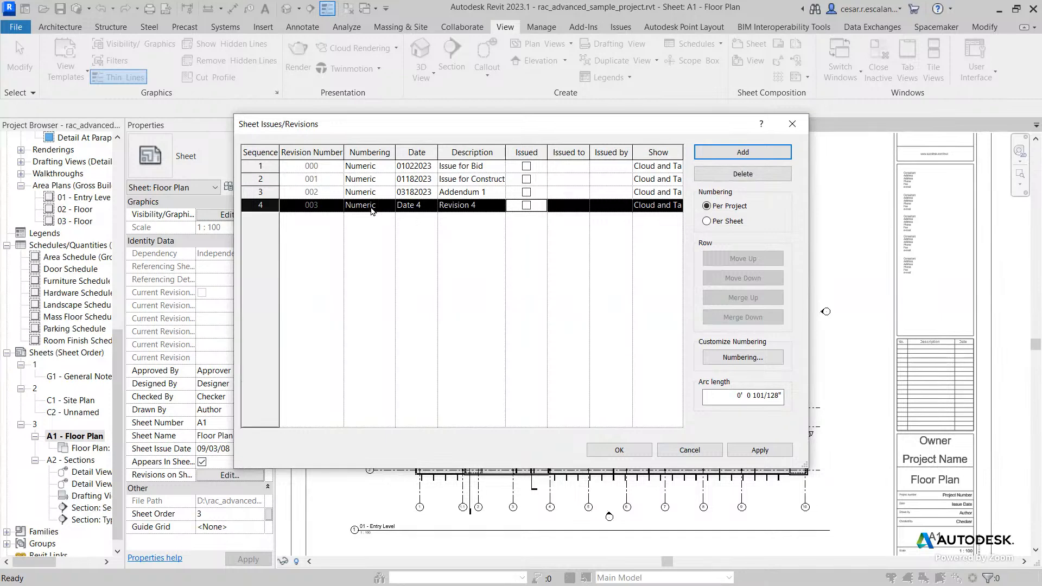
Step: Set the new fourth revision's numbering sequence to RFI
left_click(389, 208)
left_click(363, 251)
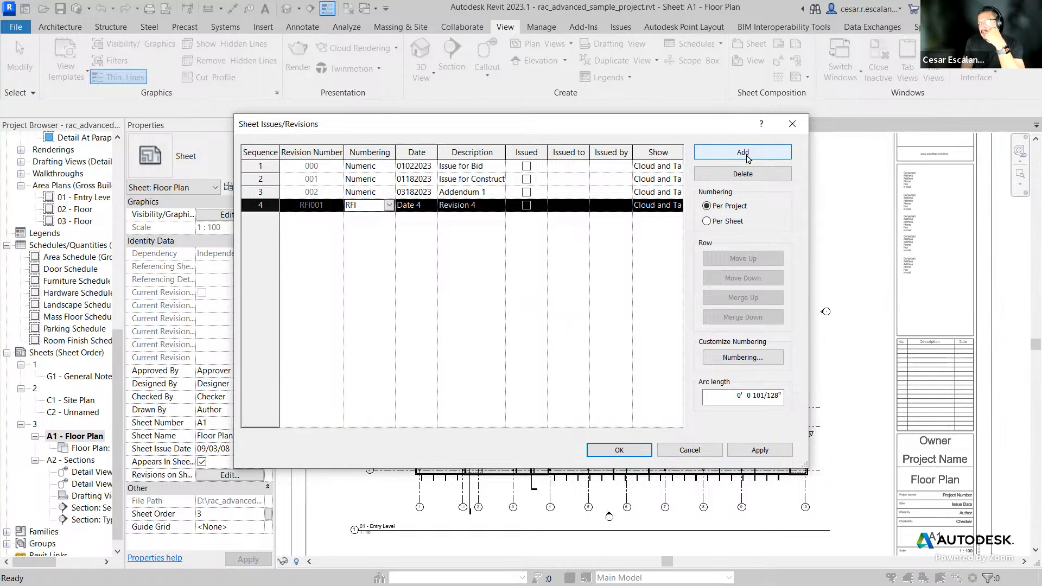
Step: Add four more revisions to the list
left_click(743, 153)
left_click(746, 156)
left_click(746, 157)
left_click(746, 157)
Step: Mark revisions 5 to 8 as issued and clear their Issued marks again
left_click(526, 257)
left_click(526, 243)
left_click(526, 230)
left_click(526, 218)
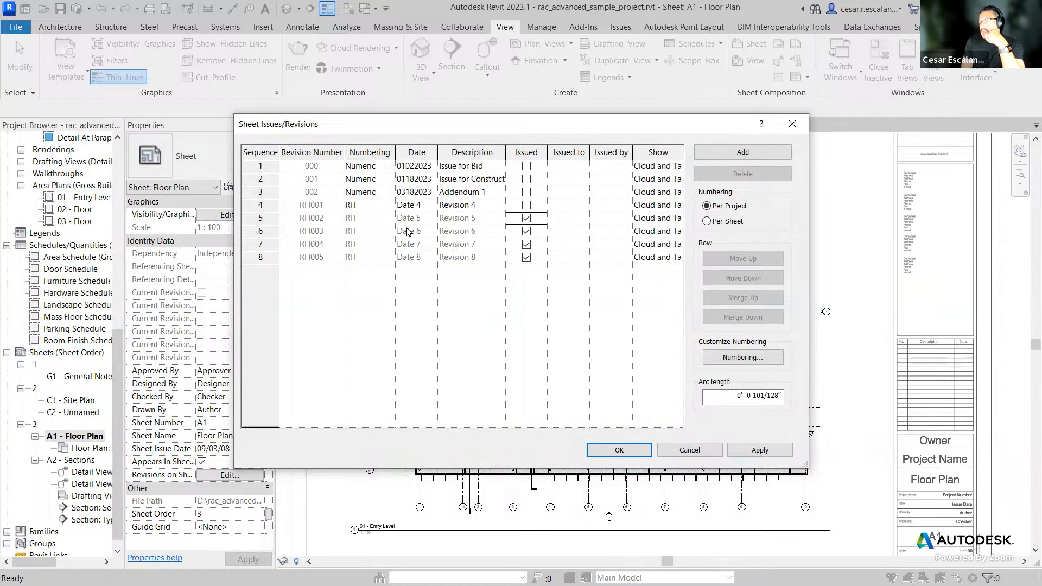
left_click(527, 258)
left_click(526, 245)
left_click(526, 231)
left_click(526, 218)
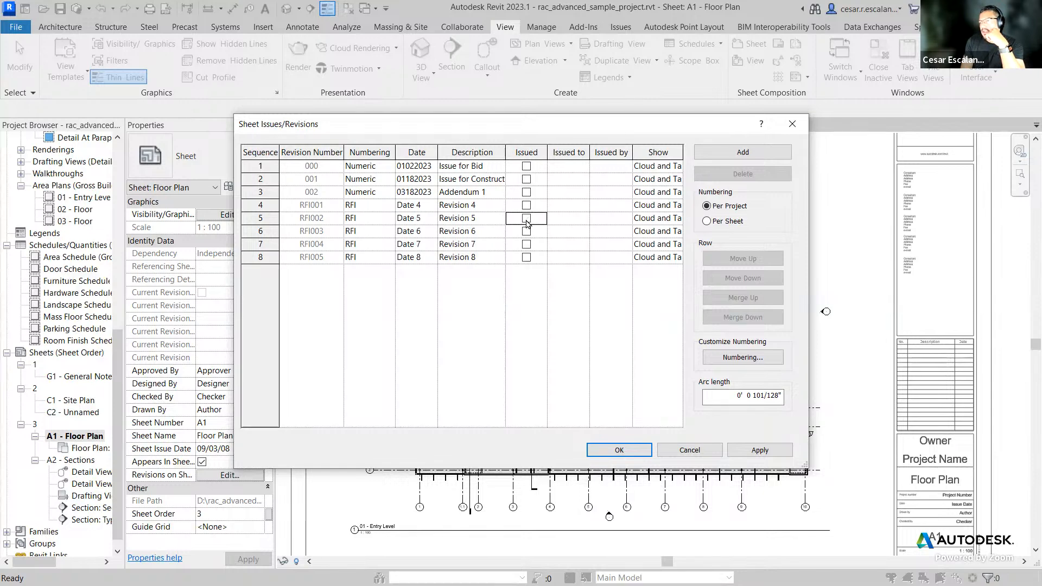
Step: Delete revisions 5 to 8, confirming each deletion
left_click(270, 219)
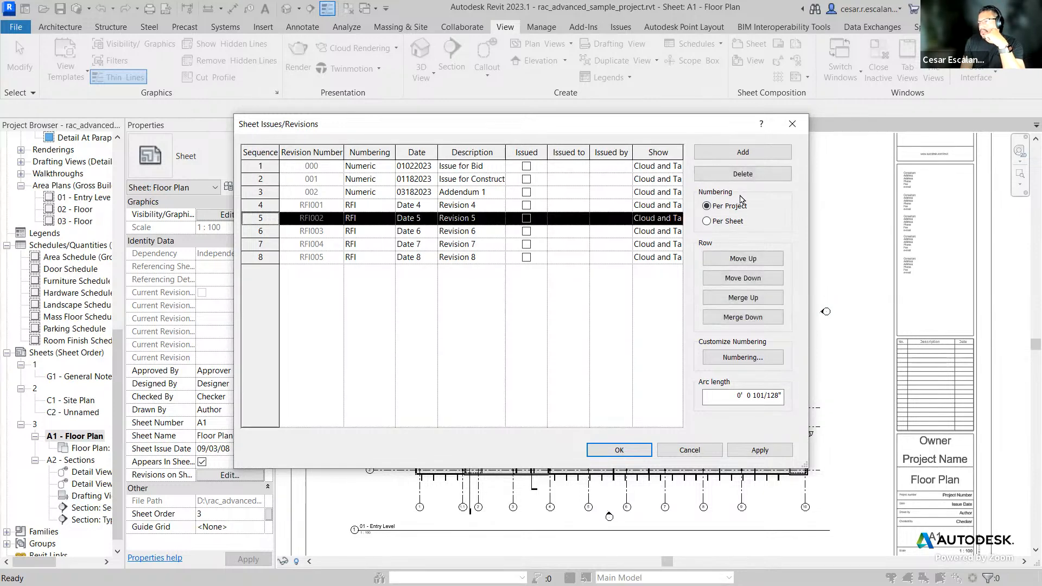
left_click(746, 176)
left_click(563, 315)
left_click(729, 175)
left_click(564, 315)
left_click(721, 175)
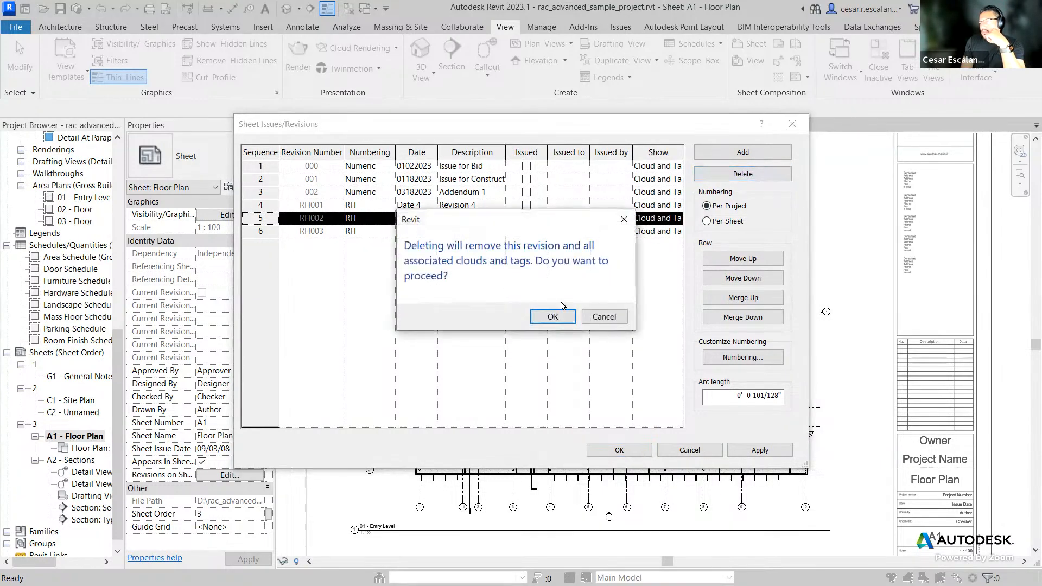
left_click(554, 316)
left_click(727, 174)
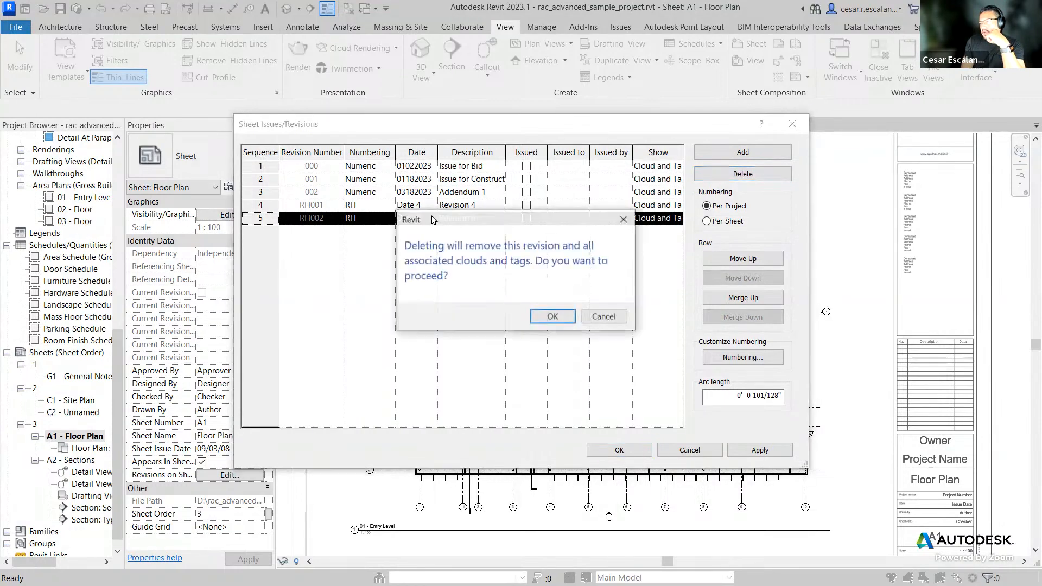
left_click(554, 316)
Step: Open the numbering sequences and duplicate the Custom and Alphanumeric sequences
left_click(382, 207)
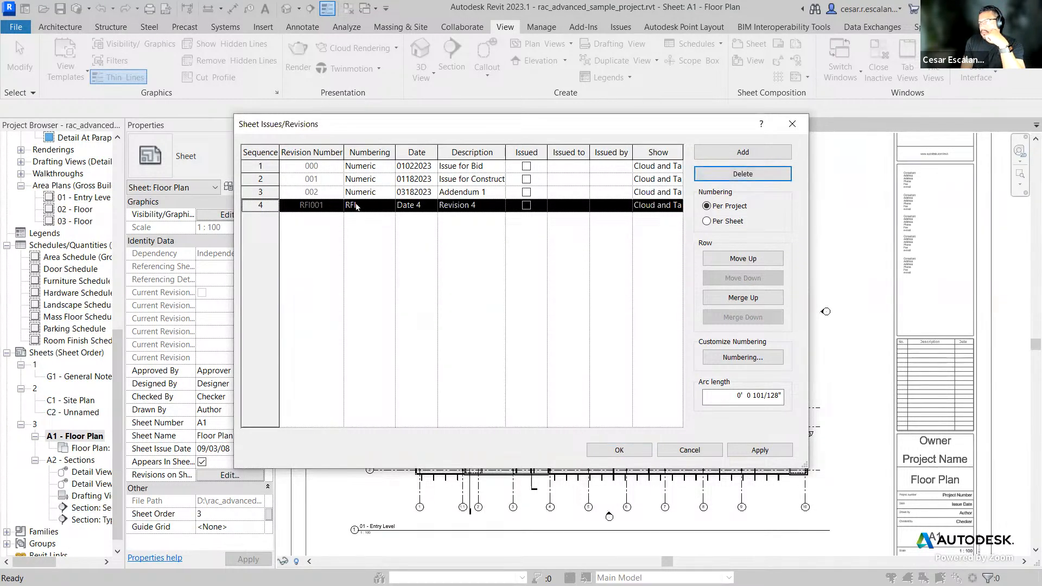
left_click(717, 357)
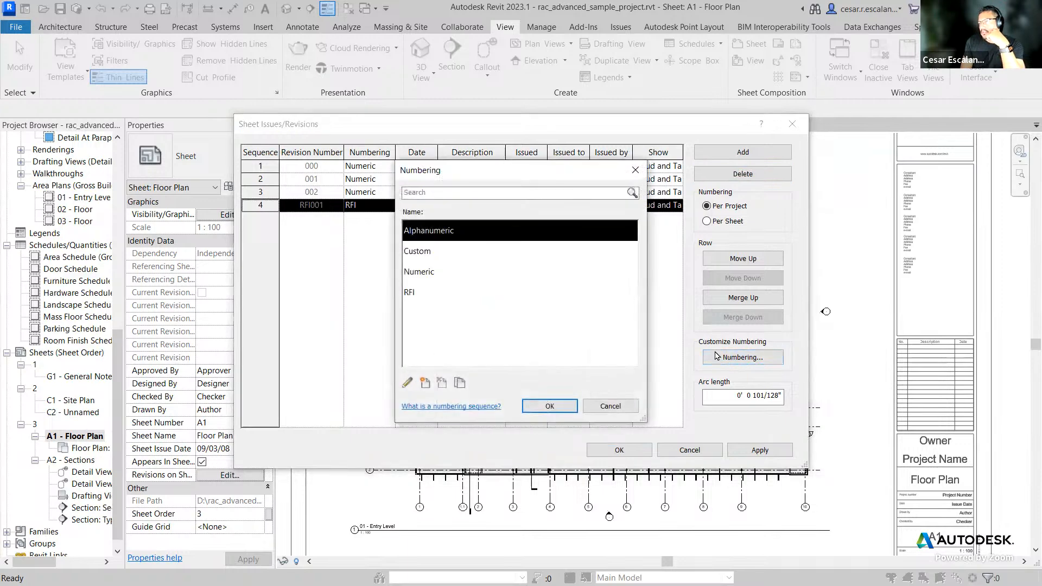
left_click(420, 253)
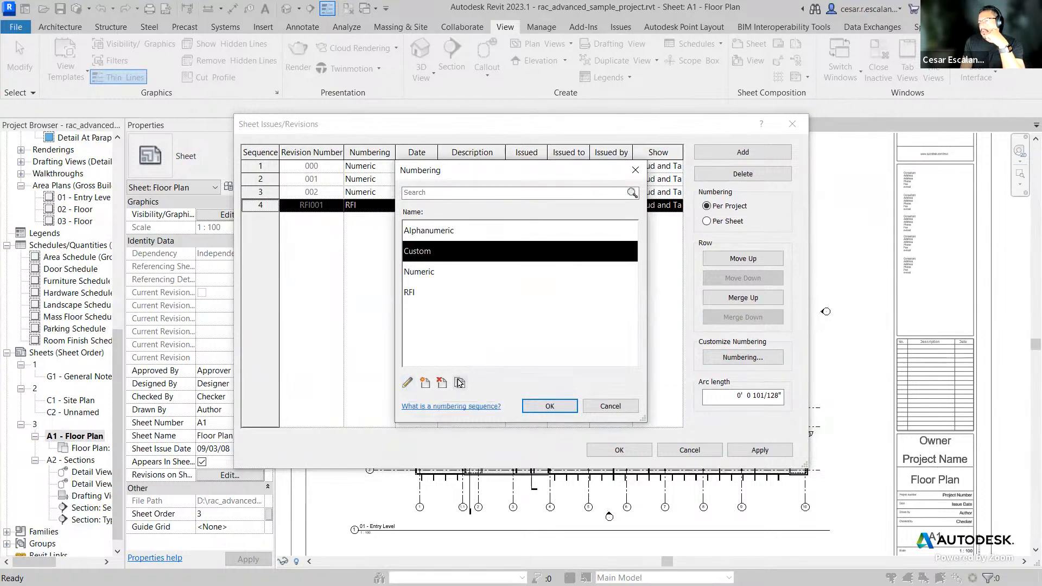
left_click(458, 382)
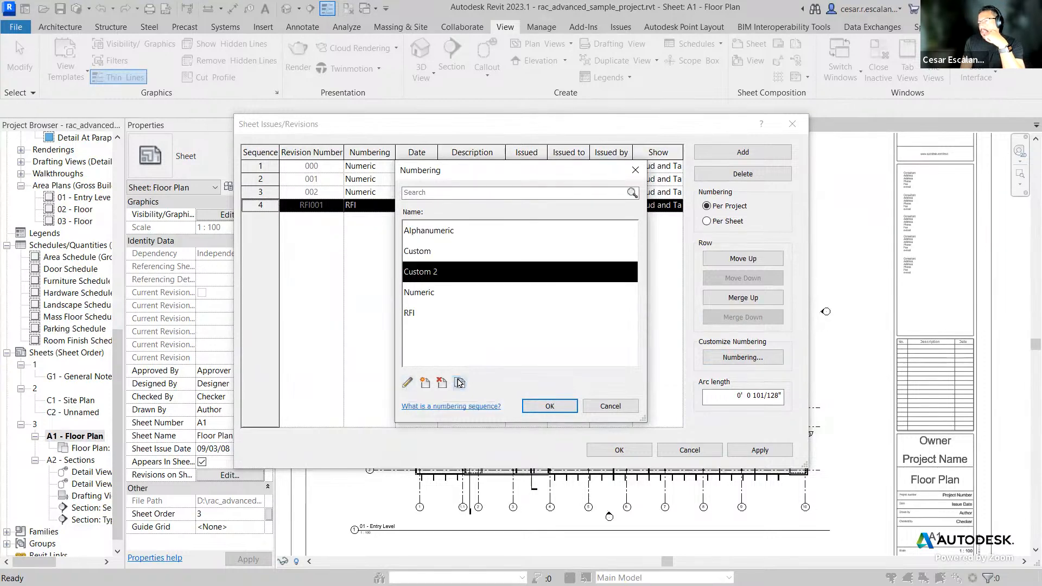
left_click(411, 385)
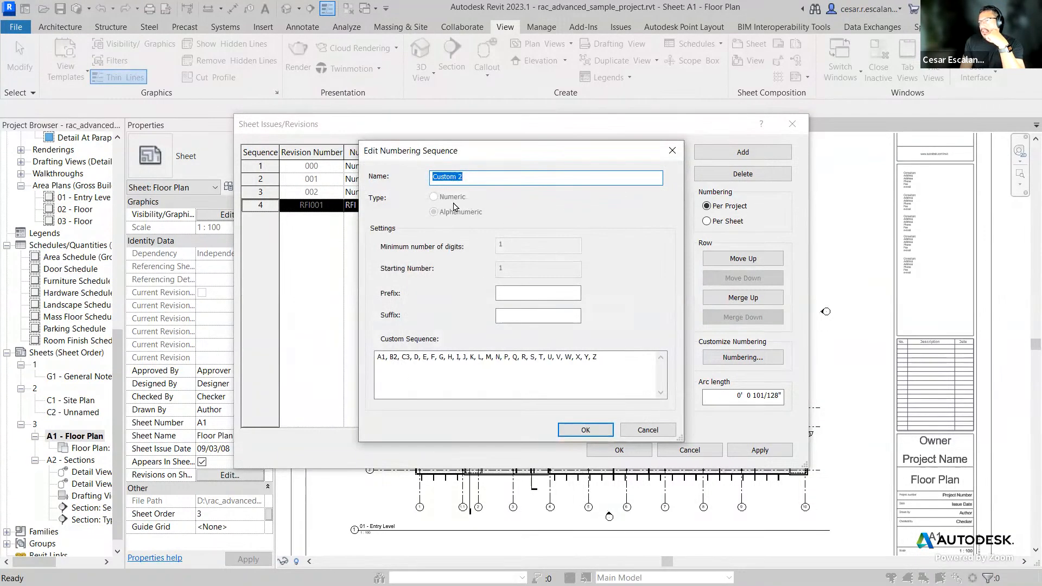
left_click(647, 430)
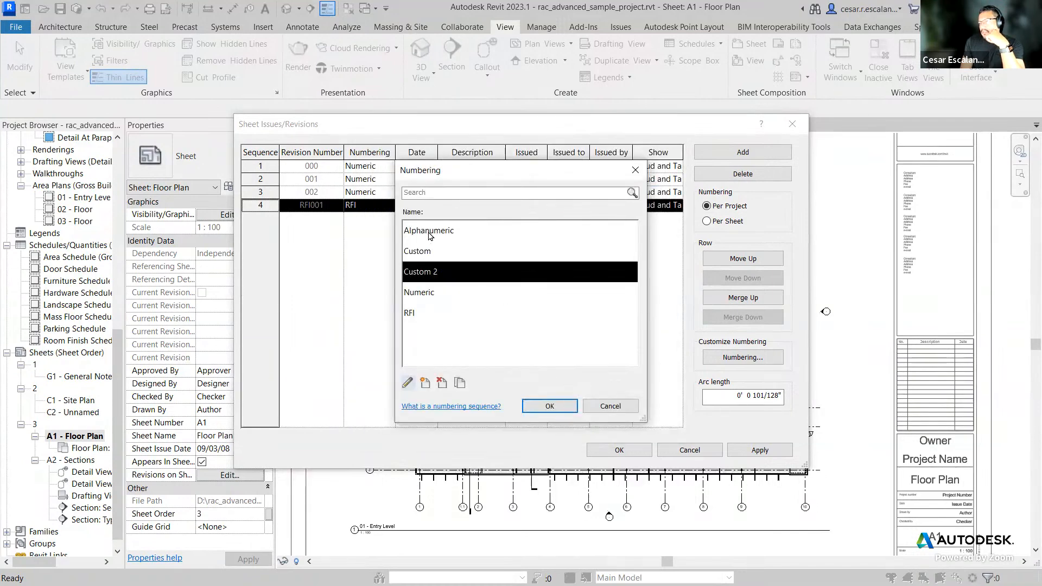
left_click(428, 234)
left_click(461, 383)
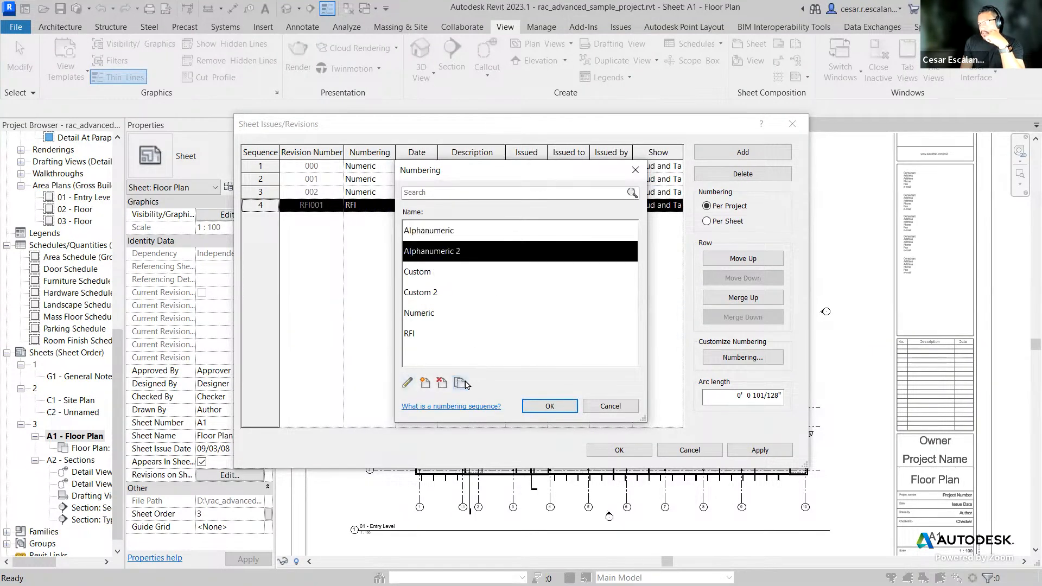
Step: Set the Alphanumeric 2 sequence's custom sequence to 001, 005, 008
left_click(408, 383)
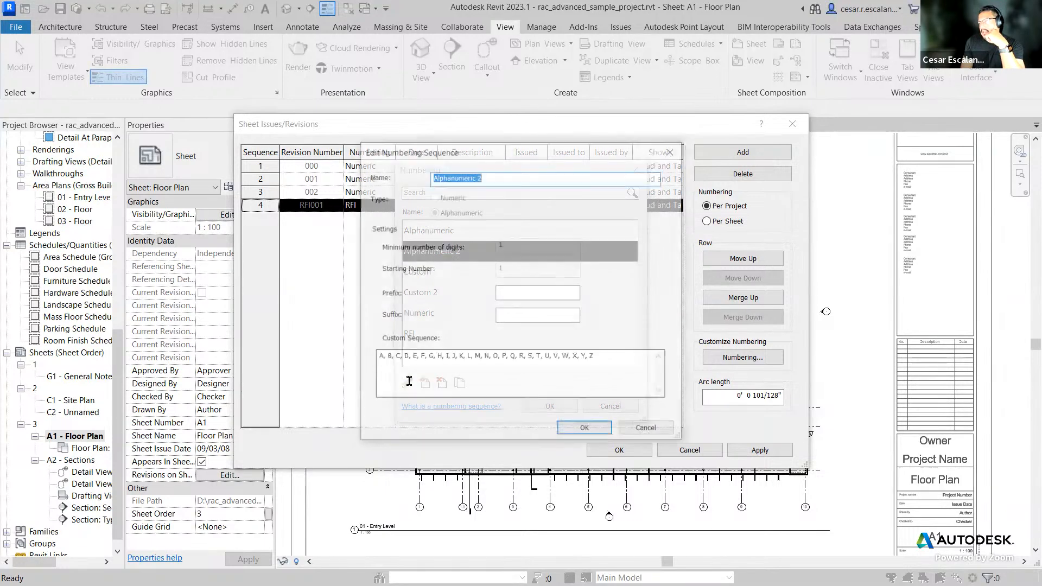
left_click_drag(597, 364, 377, 357)
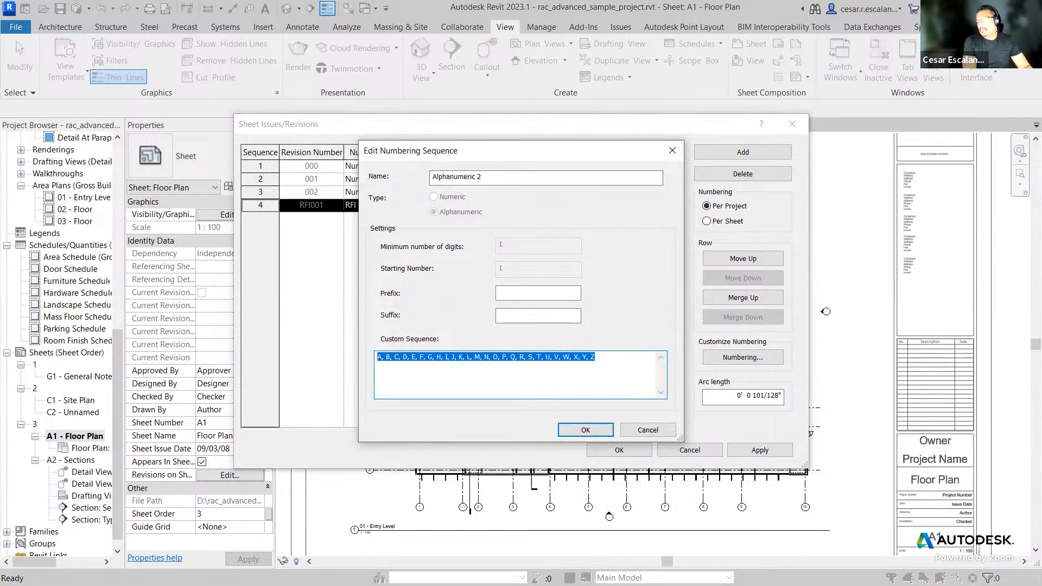
type("001,")
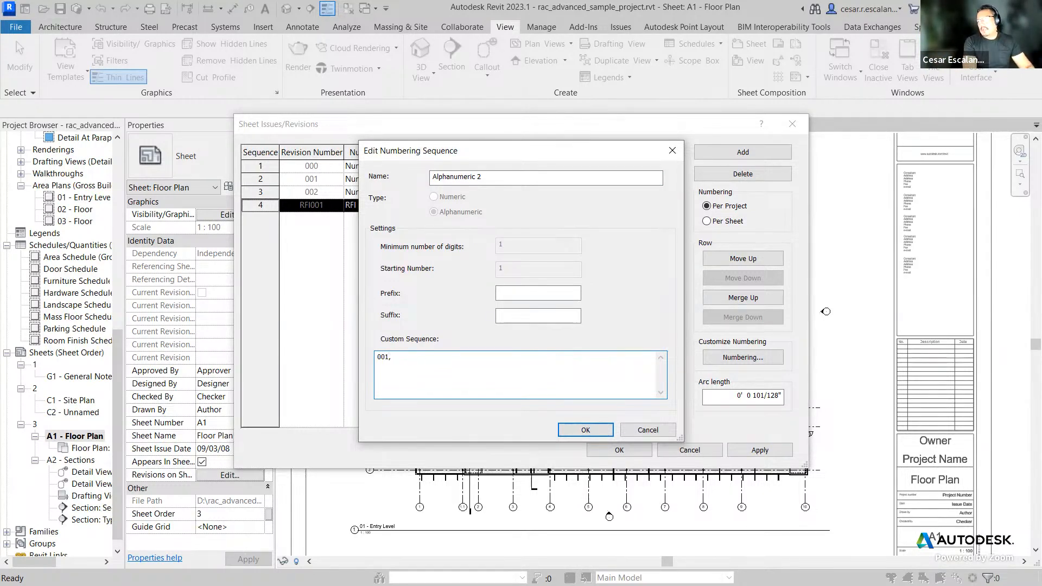
type("000")
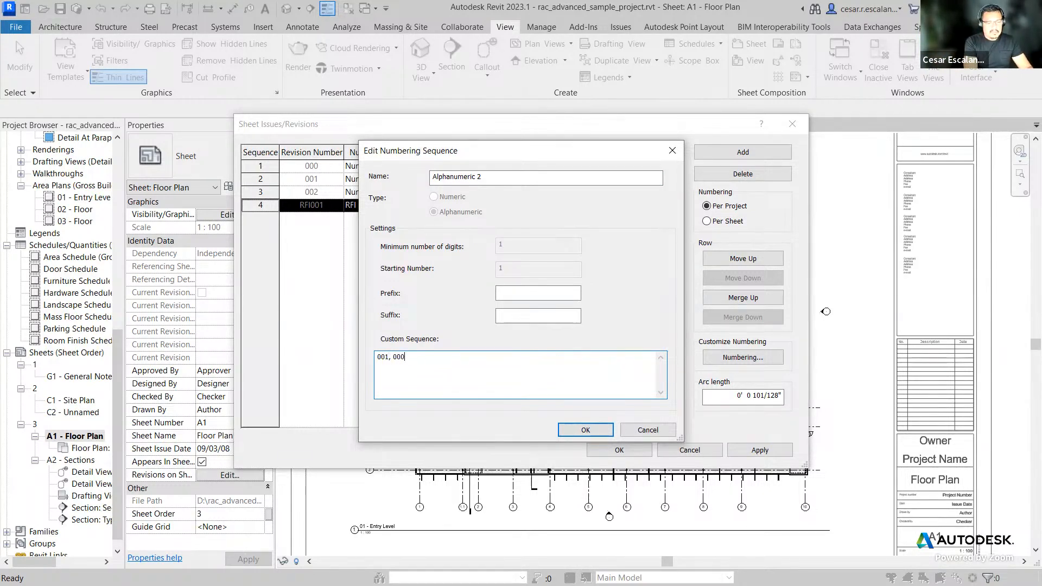
type("5,  =")
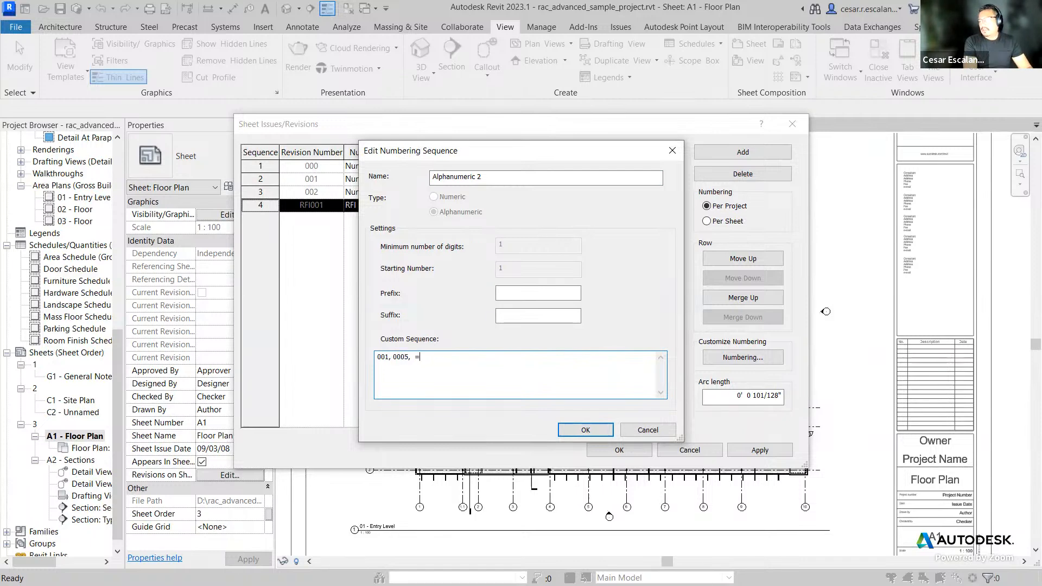
key("BackSpace")
key("BackSpace")
key("BackSpace")
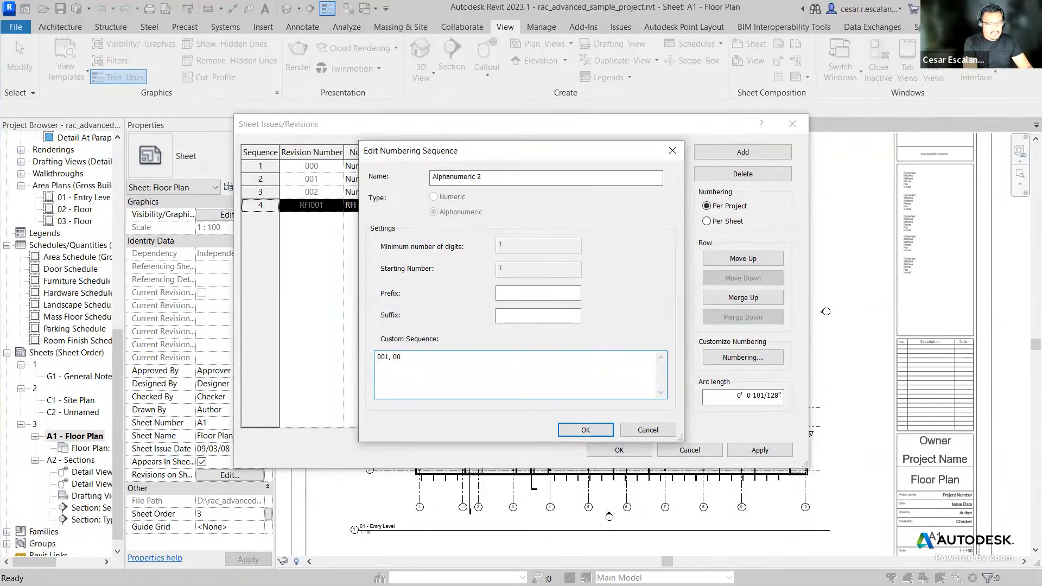
type("5, 0008")
key("BackSpace")
key("BackSpace")
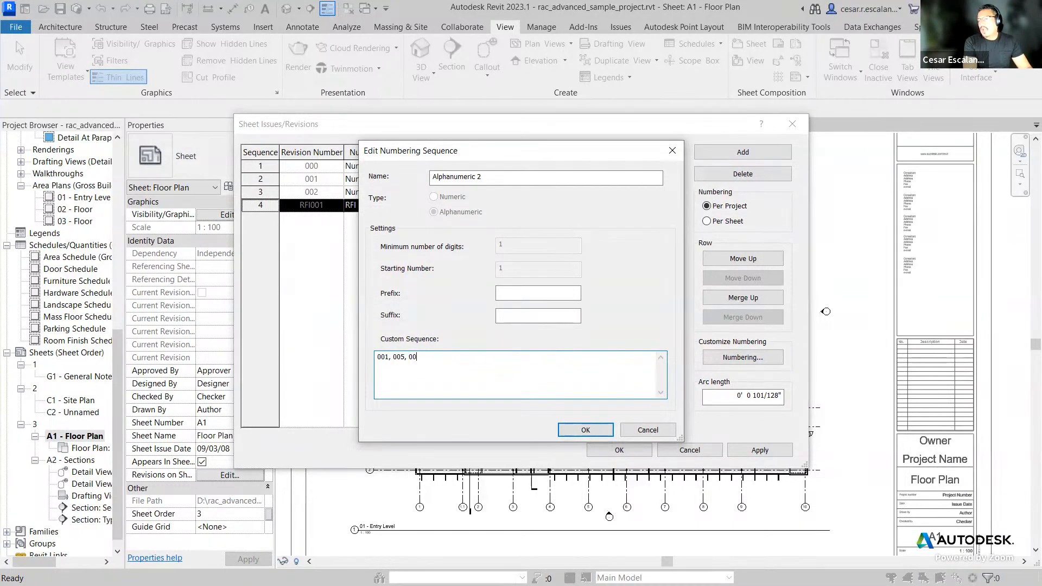
type("8")
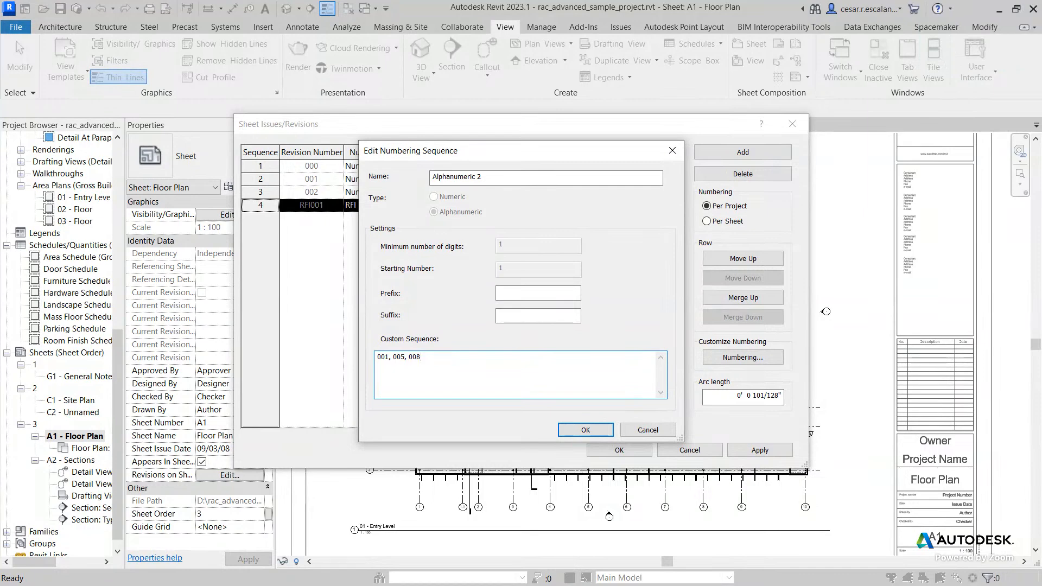
Step: Set the Alphanumeric 2 prefix to RFI and confirm the sequence and numbering dialogs
left_click(535, 293)
type("RFI")
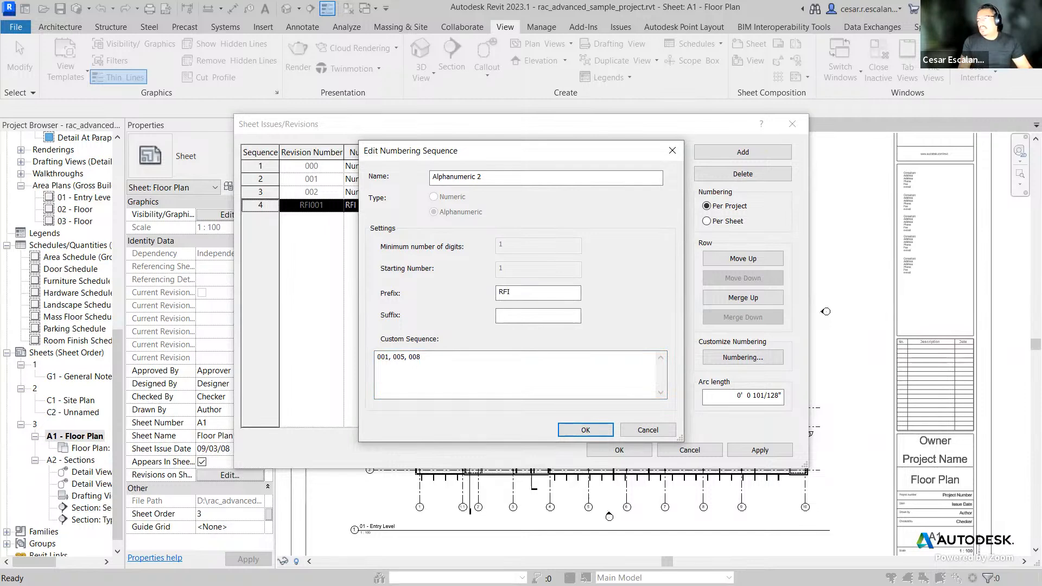
left_click(431, 362)
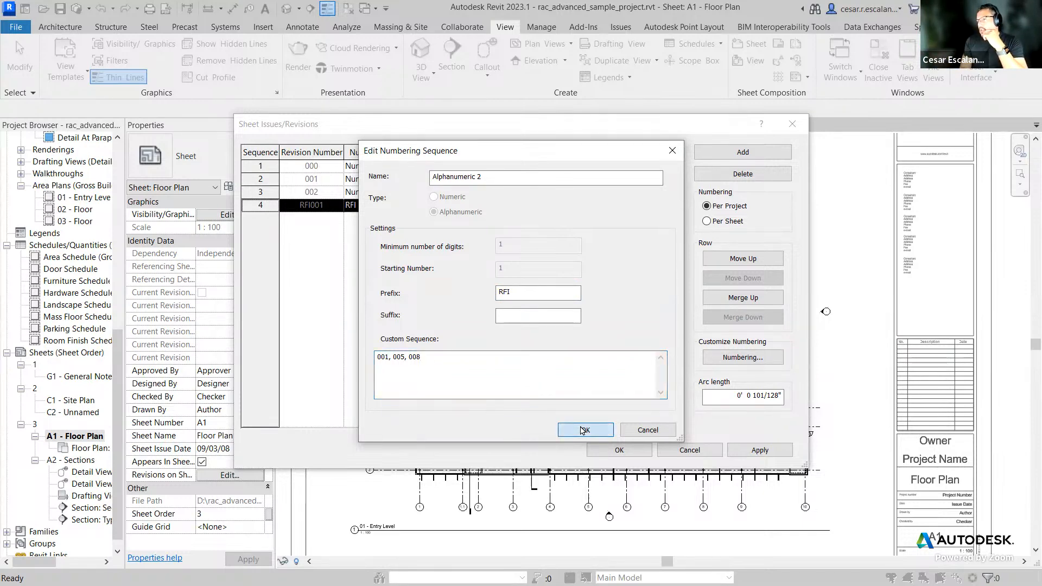
left_click(562, 432)
left_click(548, 406)
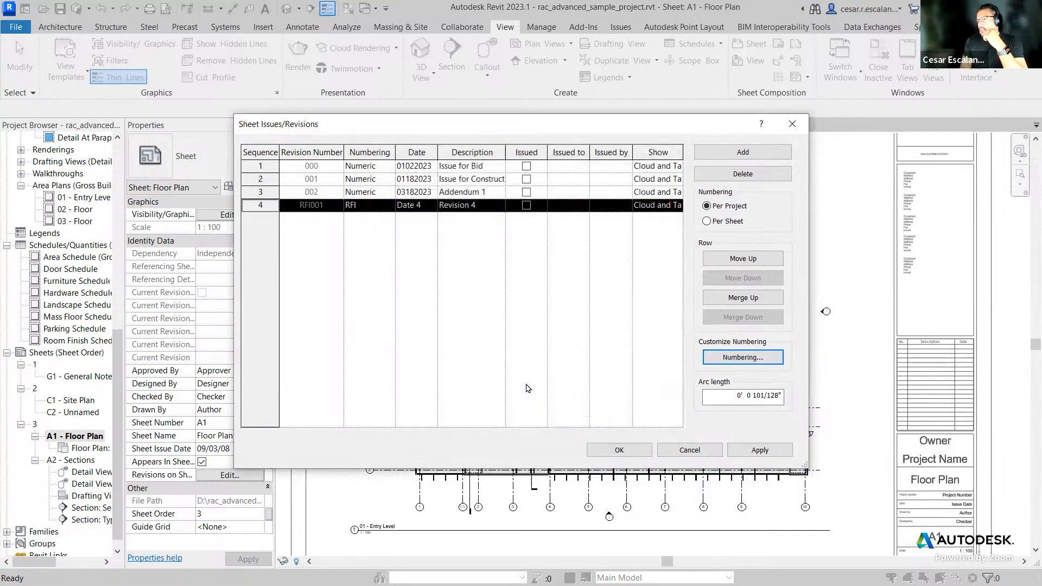
Step: Set the fourth revision's numbering sequence to Alphanumeric 2 and add a fifth revision
left_click(392, 209)
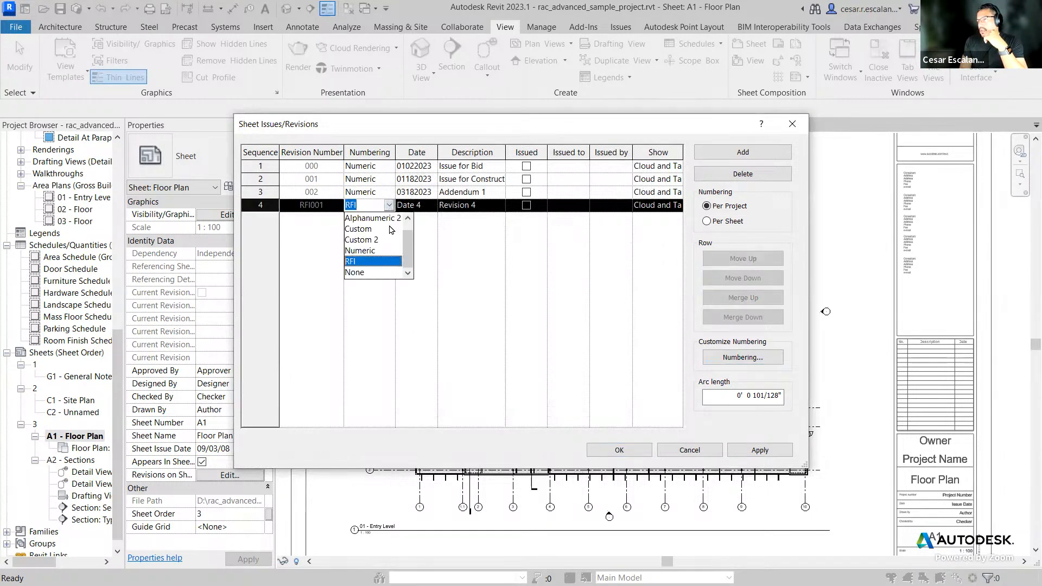
left_click(393, 228)
left_click(743, 152)
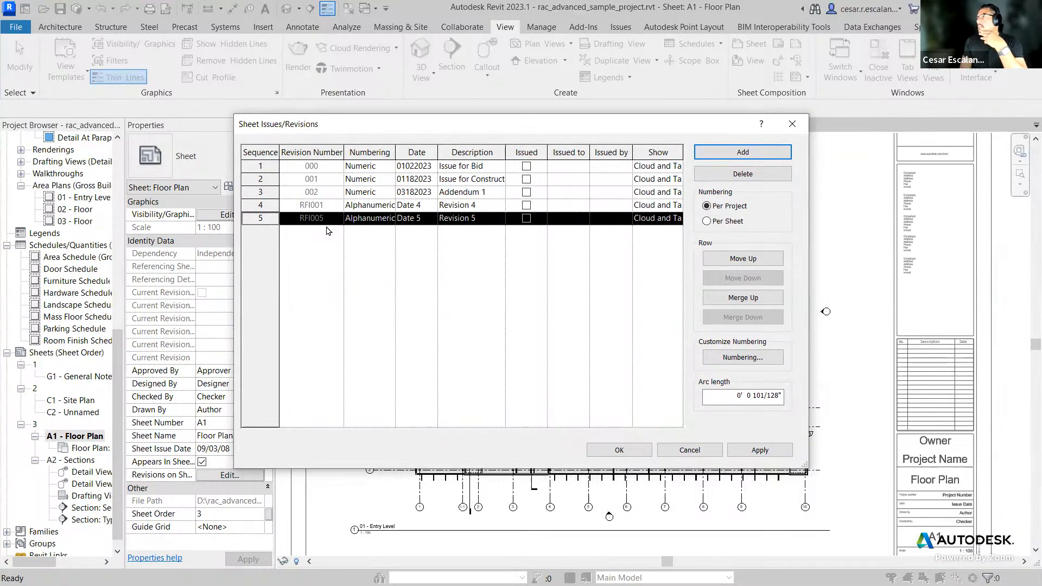
left_click(346, 247)
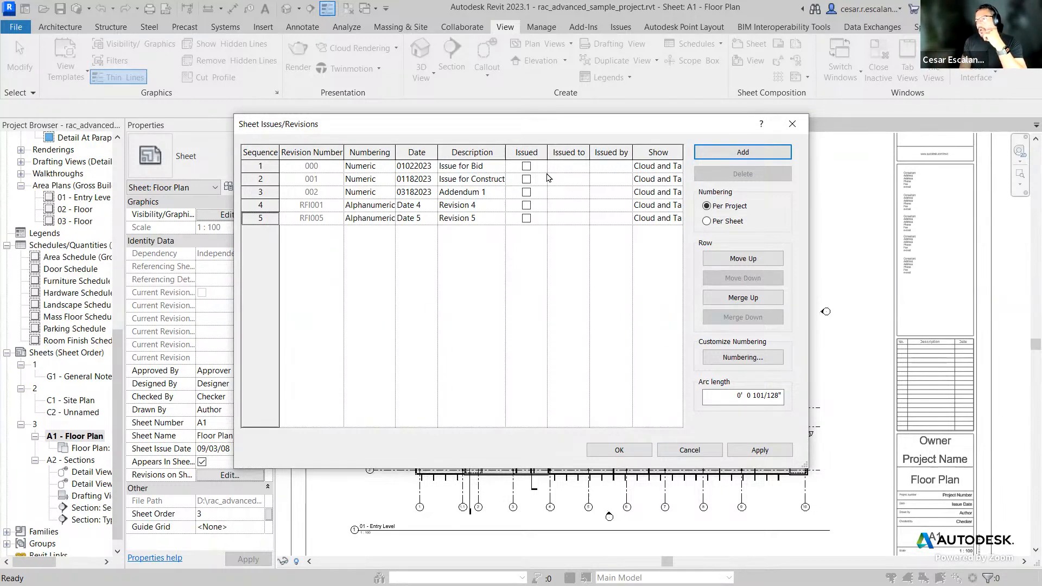
left_click(526, 166)
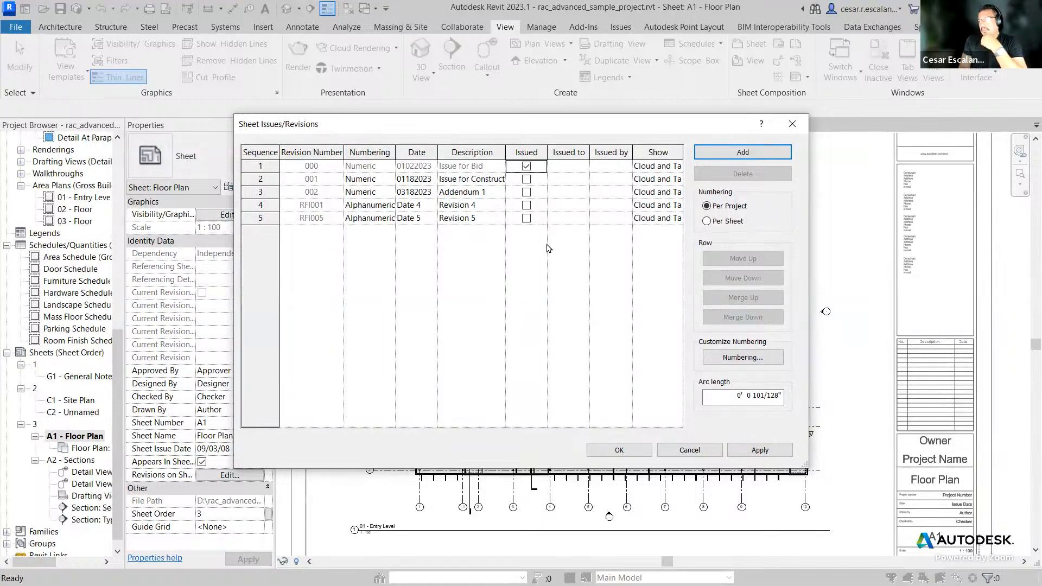
left_click(525, 166)
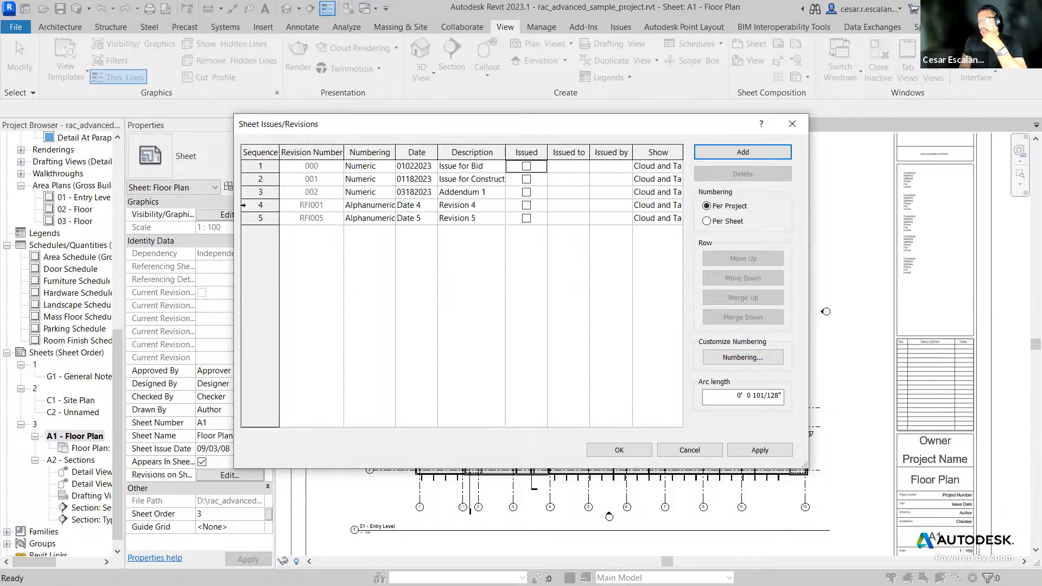
Step: Delete the fifth and fourth revisions from the sheet issues list and apply the changes
left_click(256, 215)
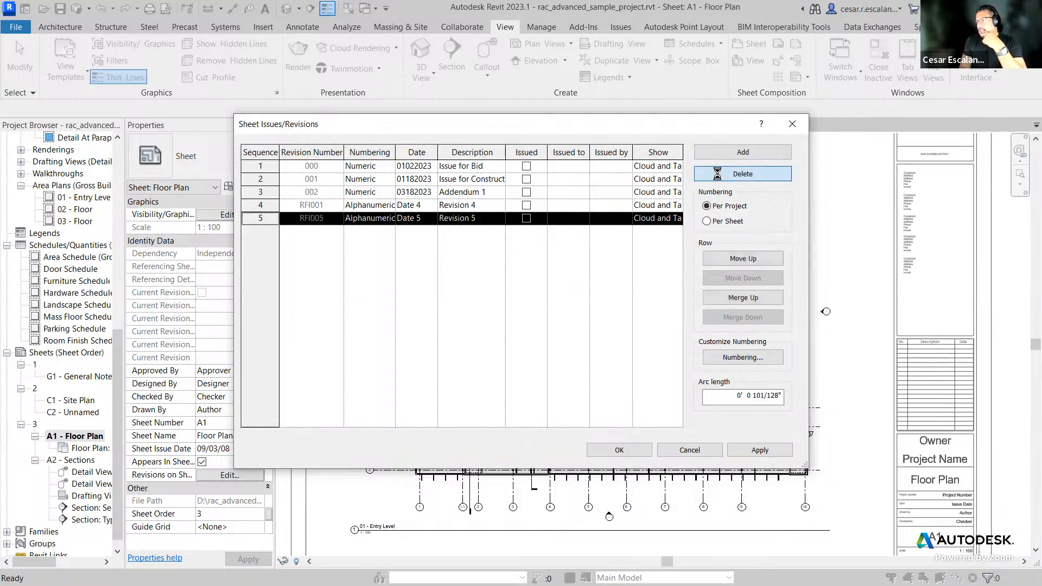
left_click(742, 174)
key("Return")
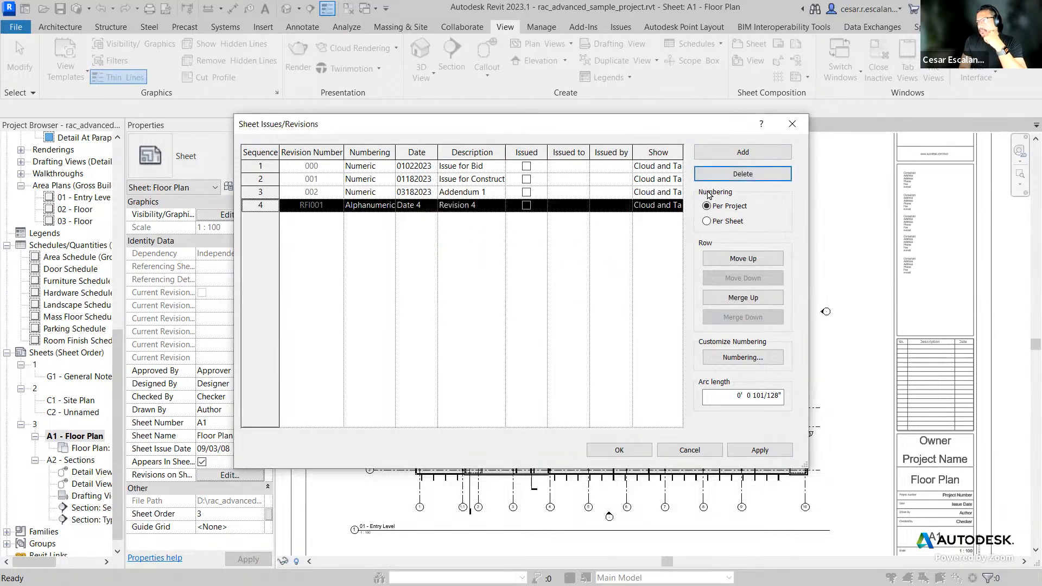
left_click(725, 174)
left_click(555, 319)
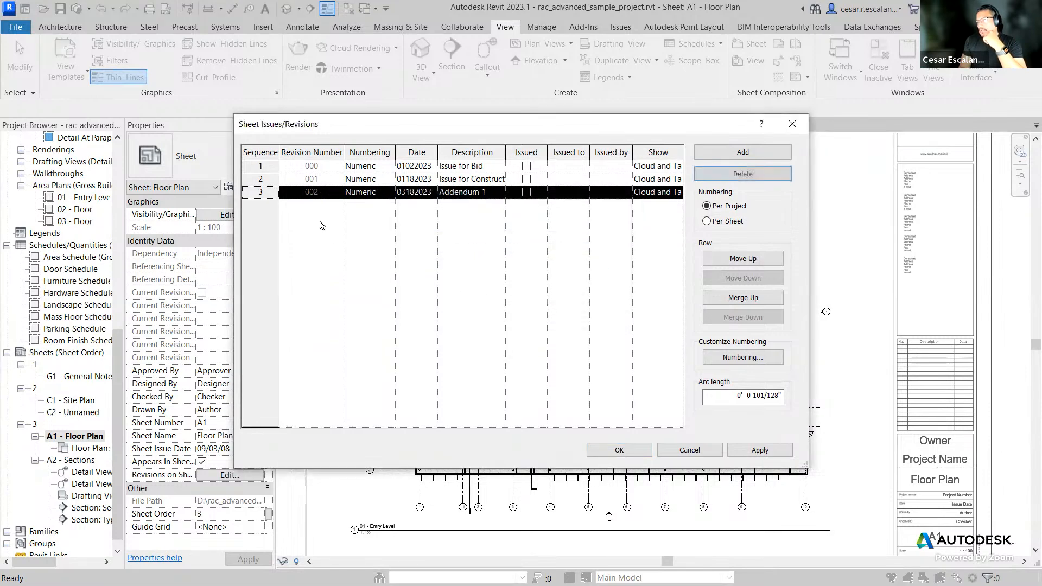
left_click(758, 450)
left_click(621, 450)
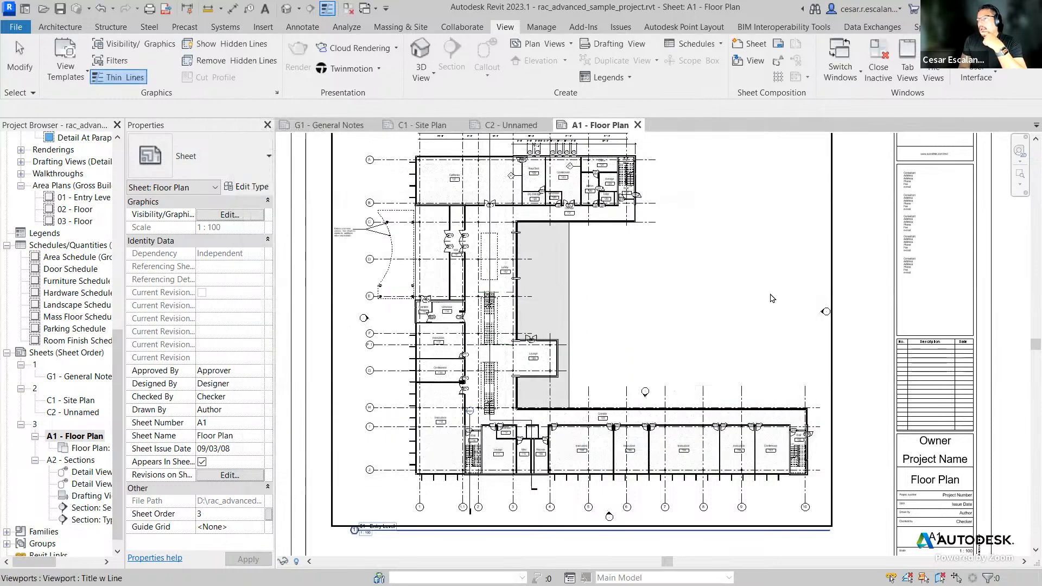
scroll(766, 378, "down", 2)
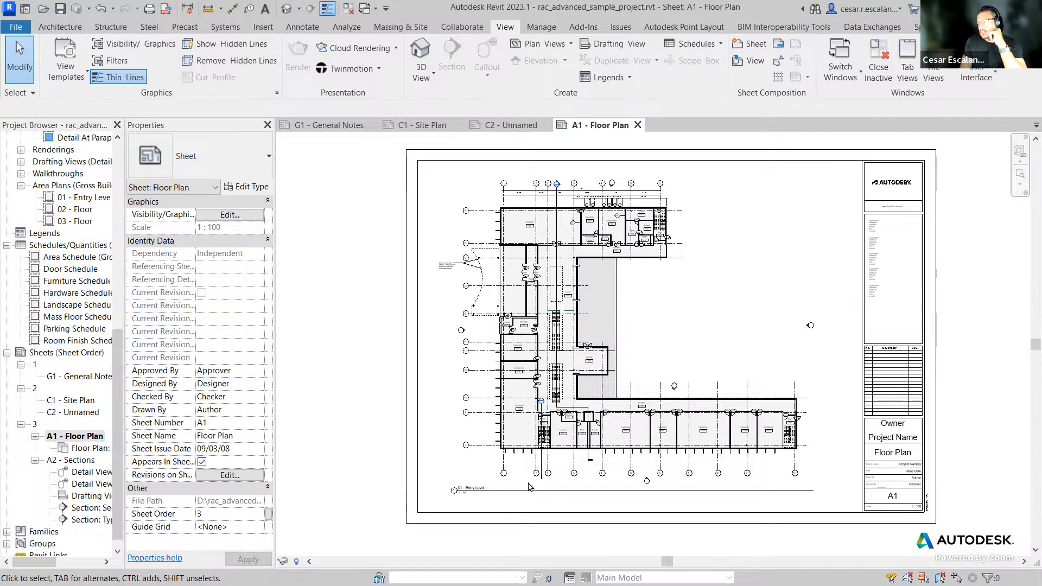
scroll(718, 233, "up", 2)
middle_click_drag(719, 234, 805, 379)
scroll(718, 371, "up", 4)
middle_click_drag(782, 291, 805, 233)
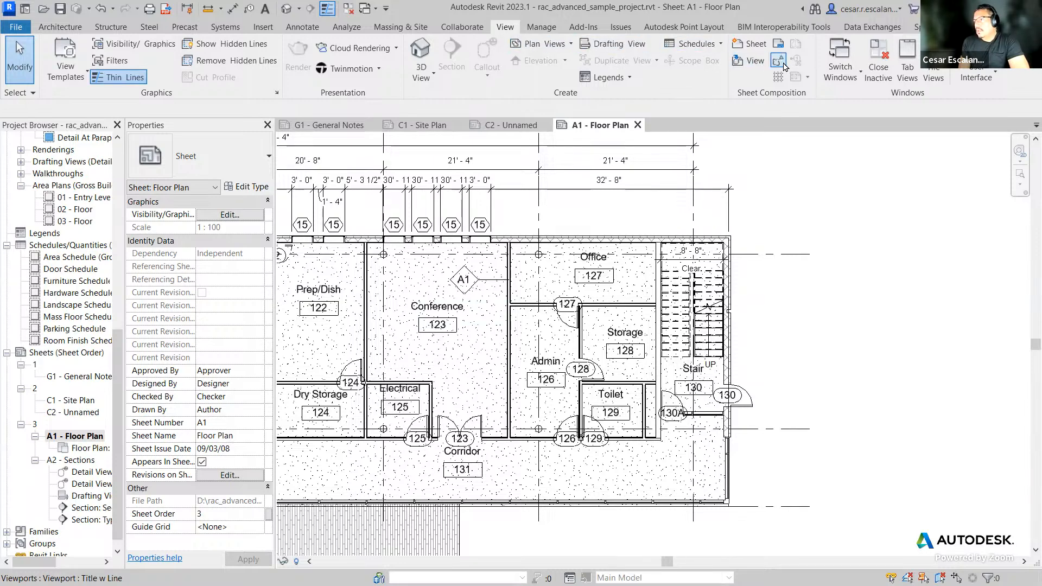
left_click(302, 28)
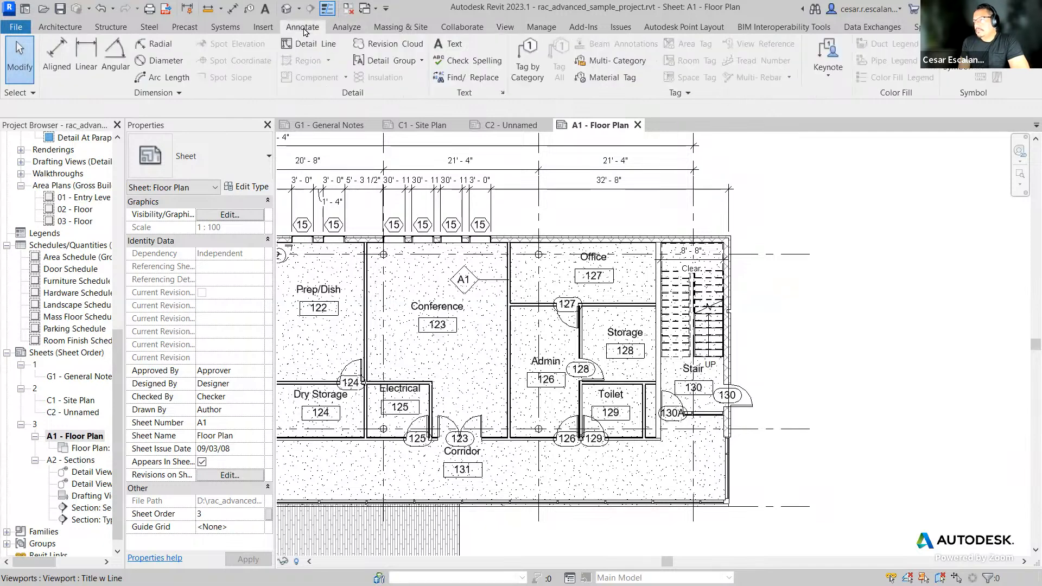
left_click(400, 48)
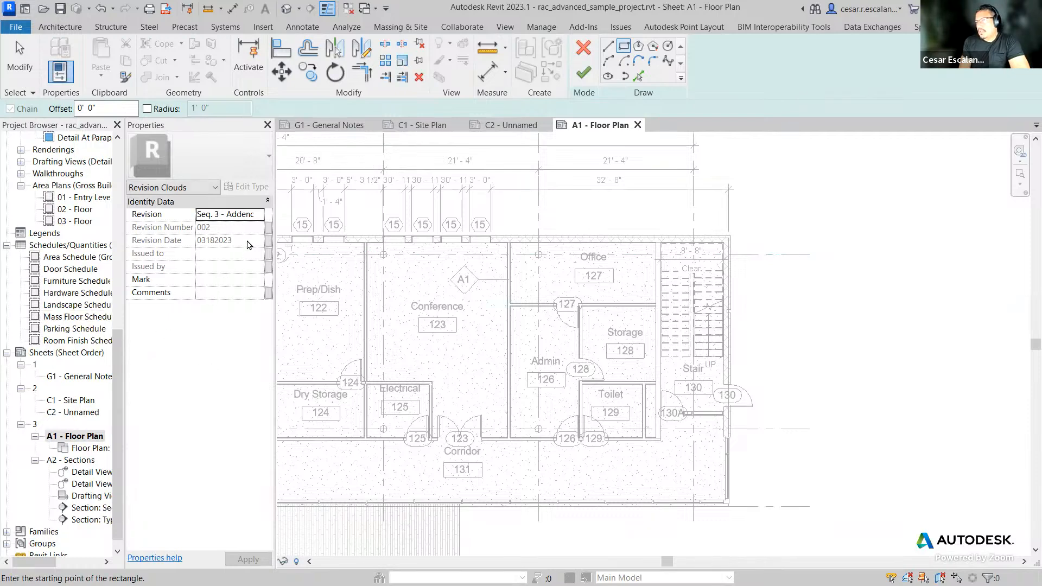
left_click(260, 217)
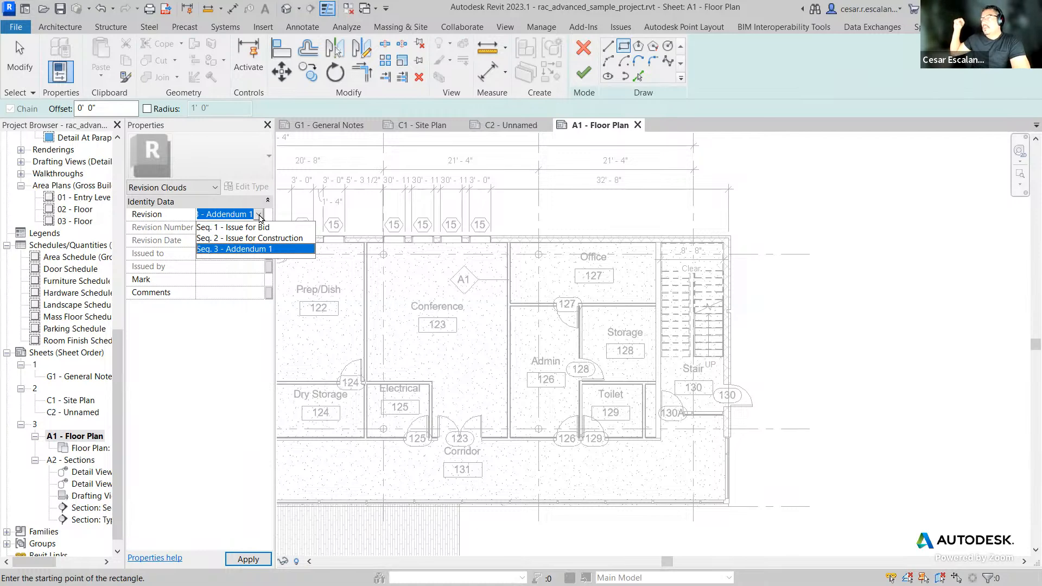
left_click(250, 248)
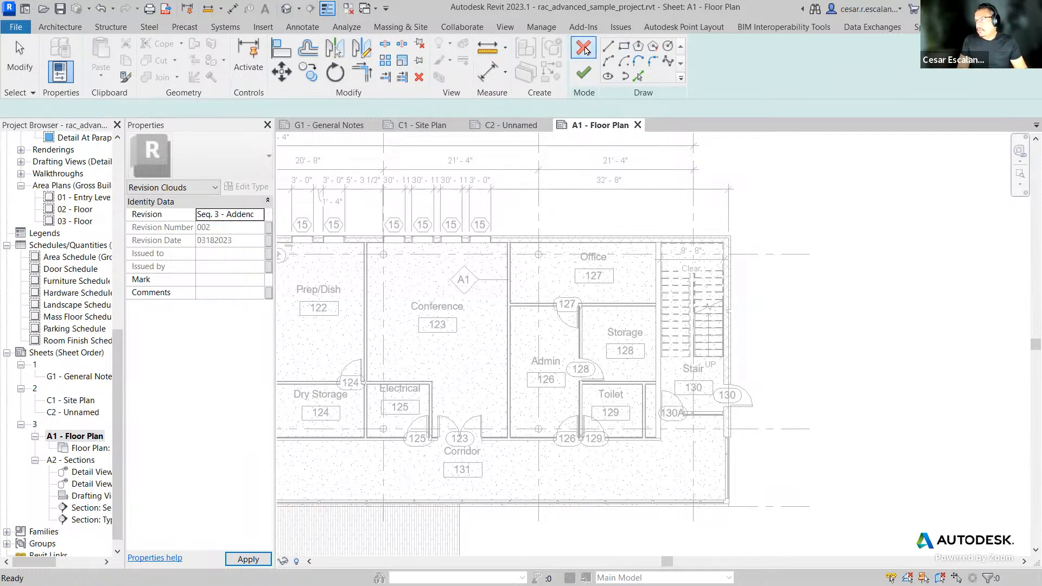
left_click(584, 72)
left_click(817, 181)
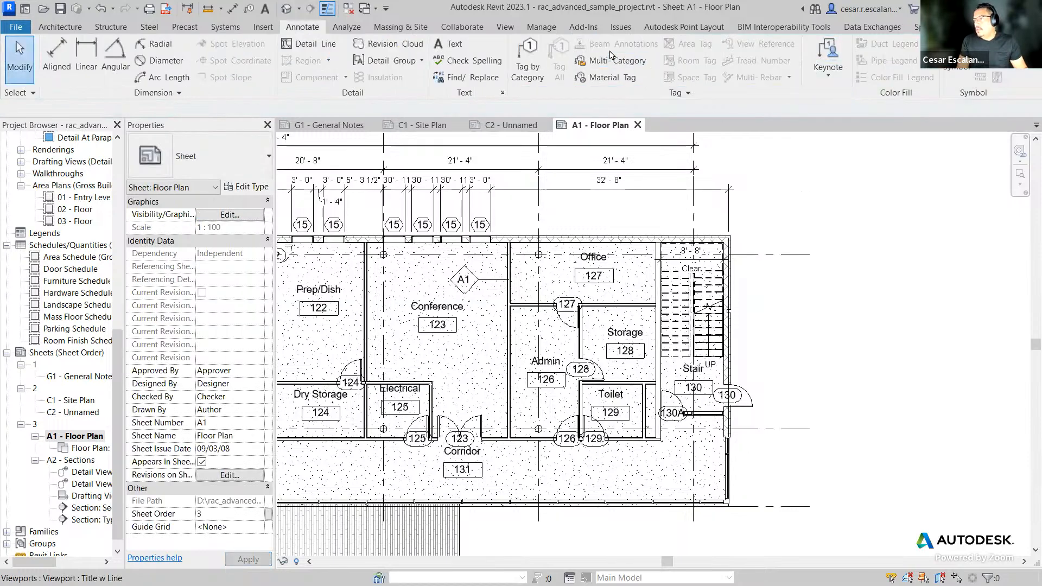
Step: Mark the first revision, Issue for Bid, as issued in the sheet issues and revisions
left_click(503, 27)
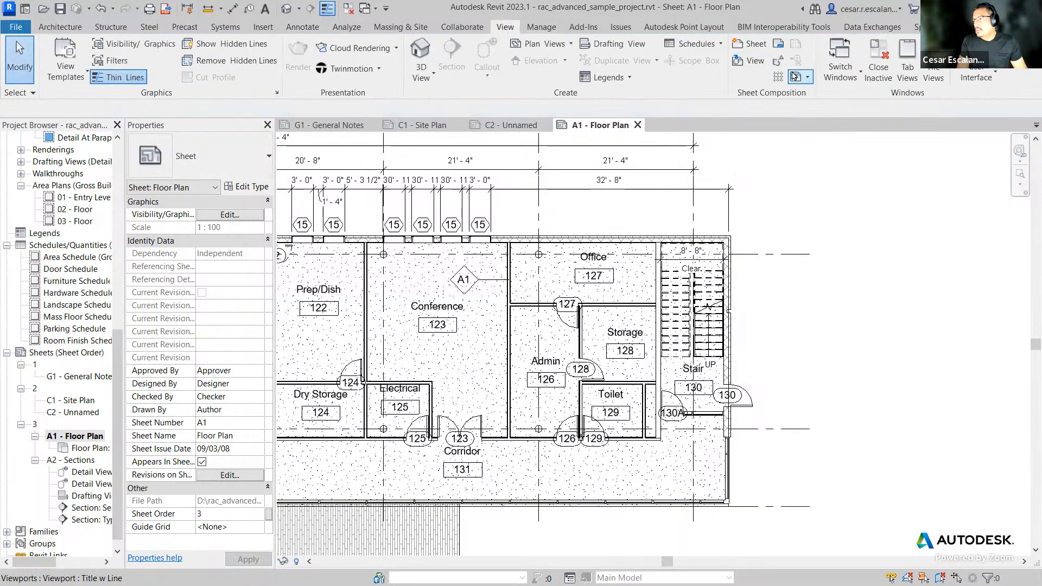
left_click(779, 65)
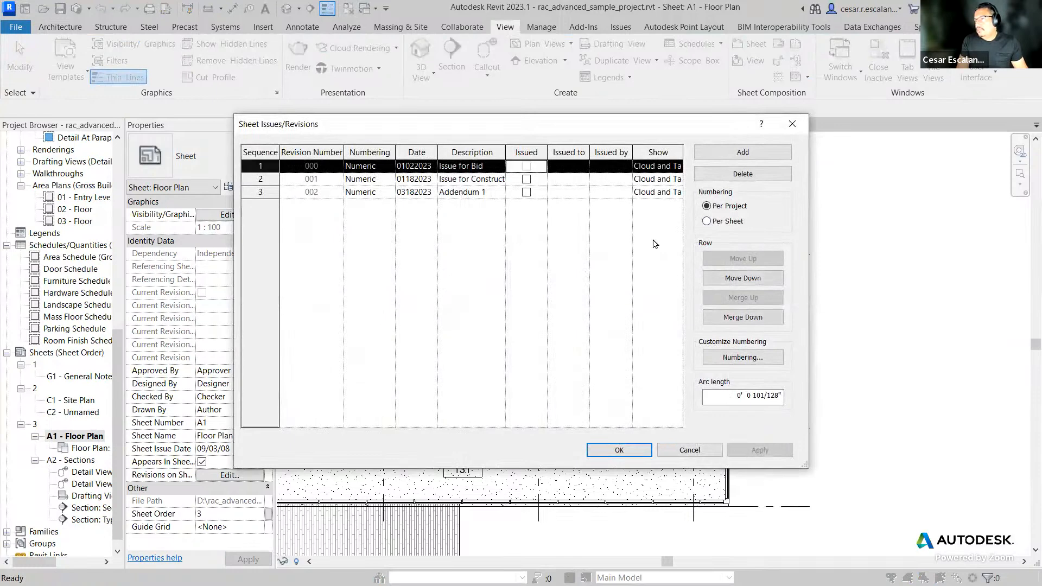
left_click(619, 450)
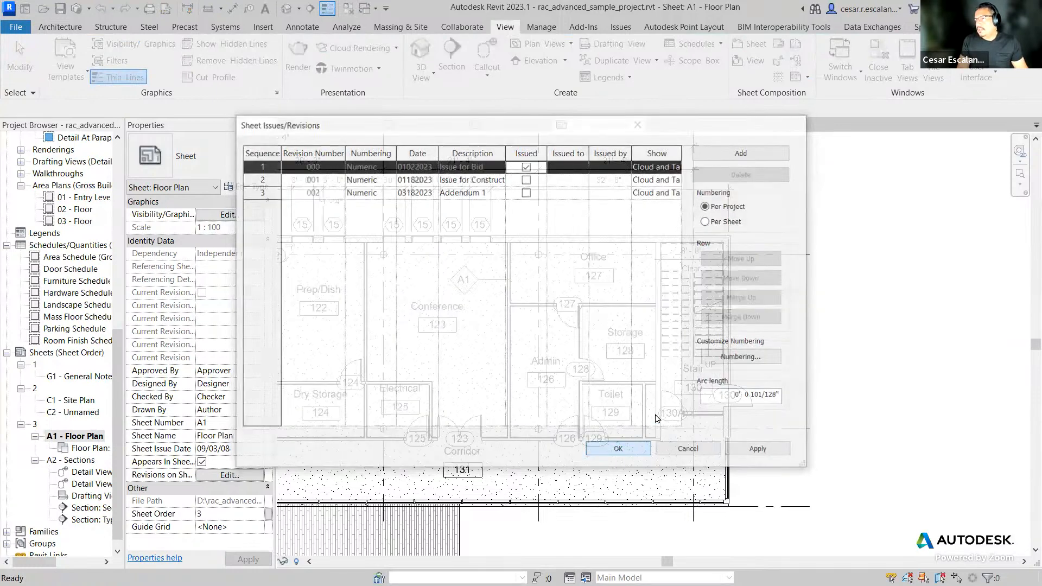
Step: Open the 01 - Entry Level floor plan placed on sheet A1 and start the Revision Cloud tool
left_click(78, 436)
double_click(76, 449)
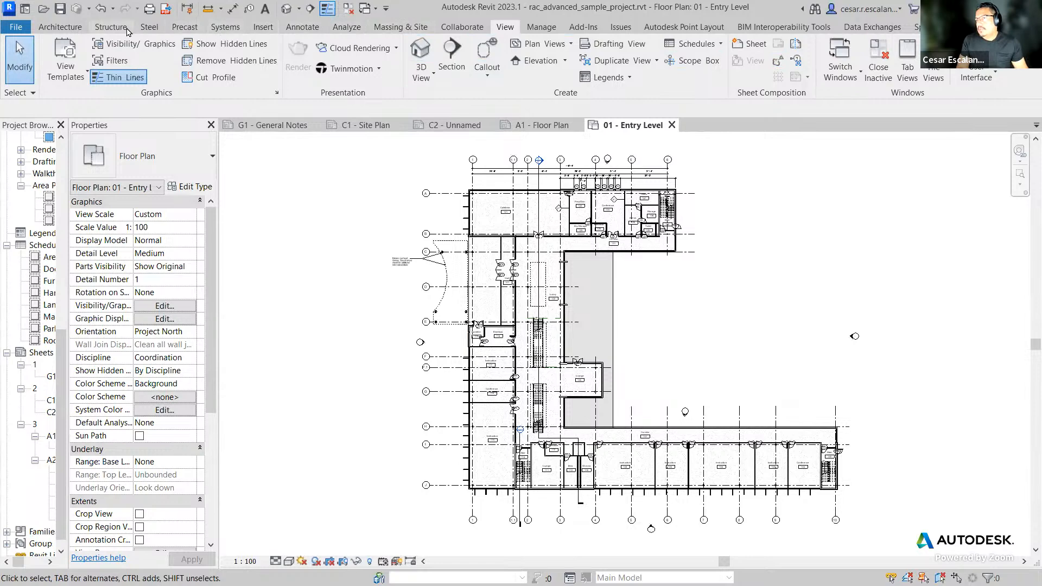
left_click(302, 27)
left_click(408, 47)
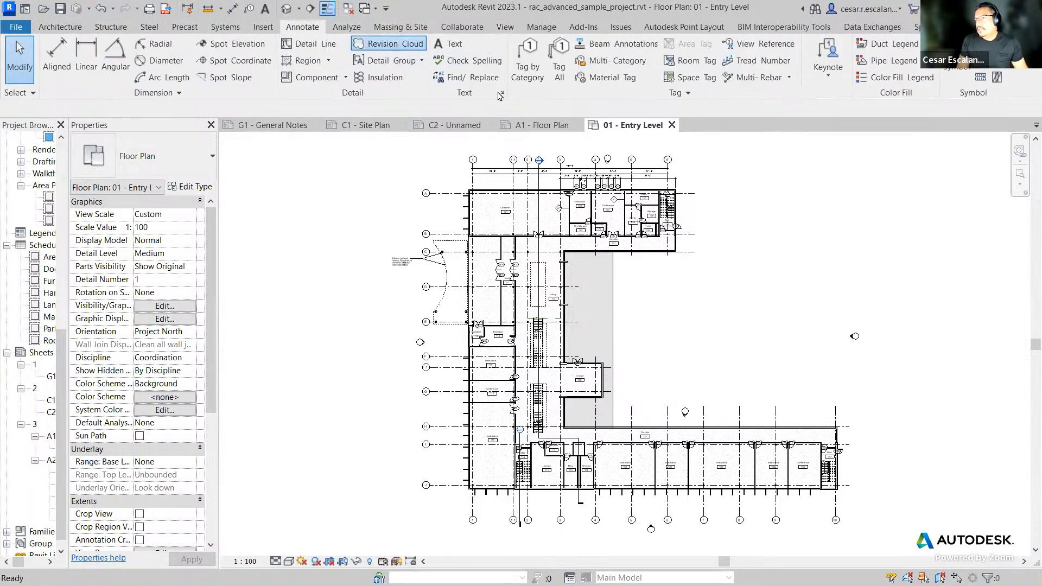
Step: Try to assign the revision cloud to the issued revision Seq. 1 - Issue for Bid
left_click(179, 214)
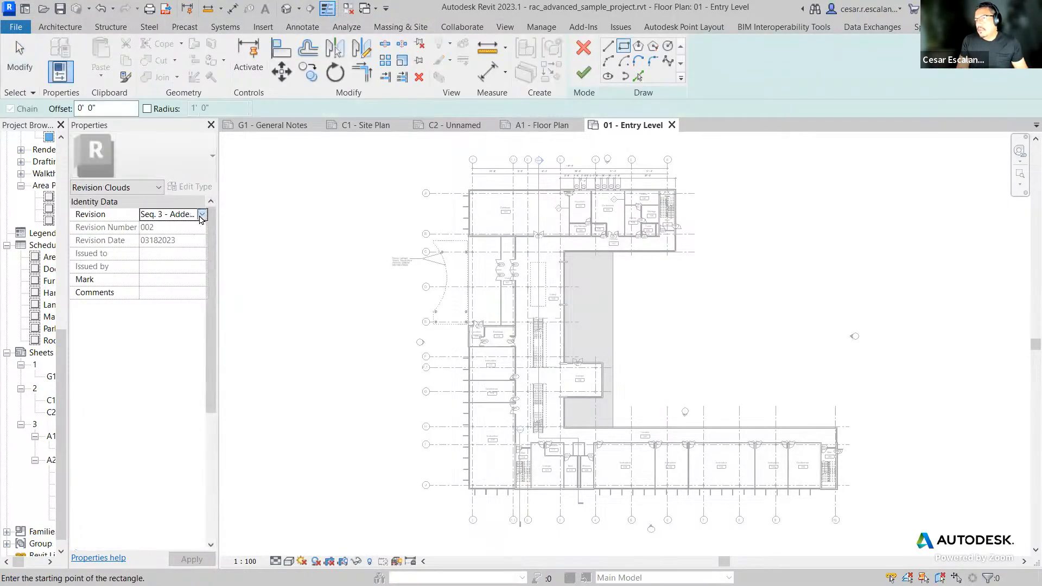
left_click(202, 215)
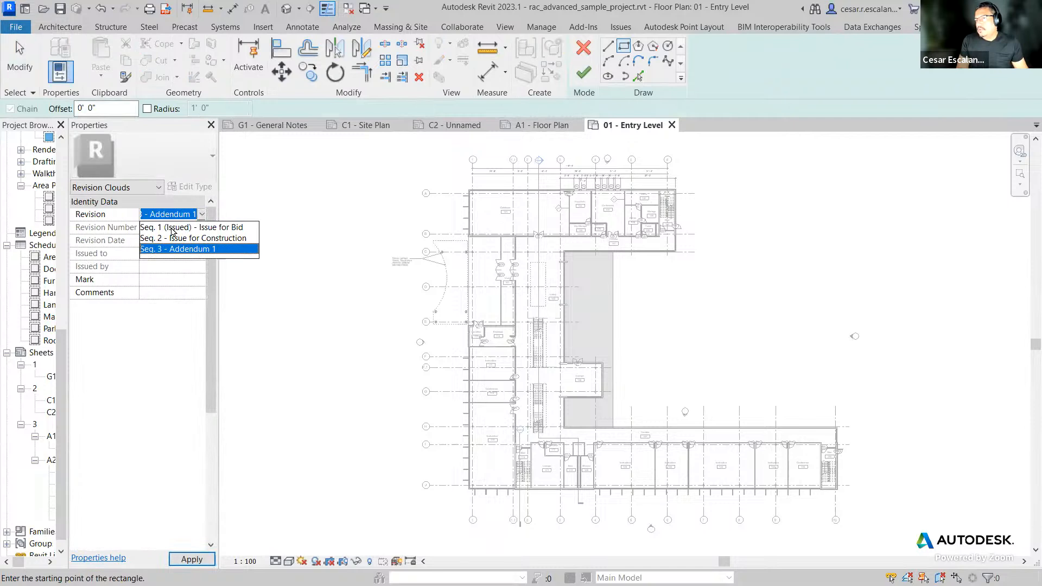
left_click(197, 227)
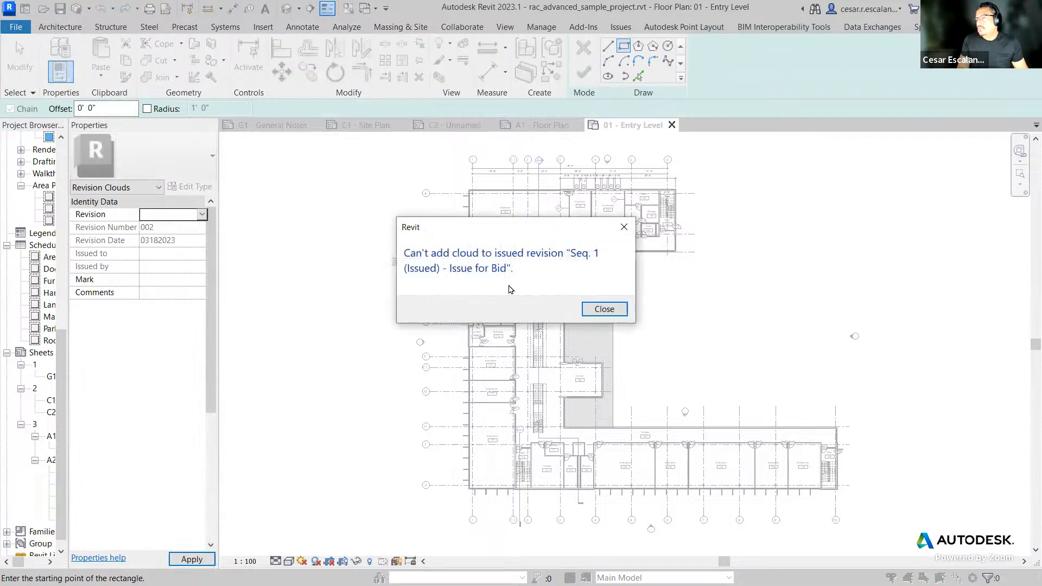
left_click(601, 310)
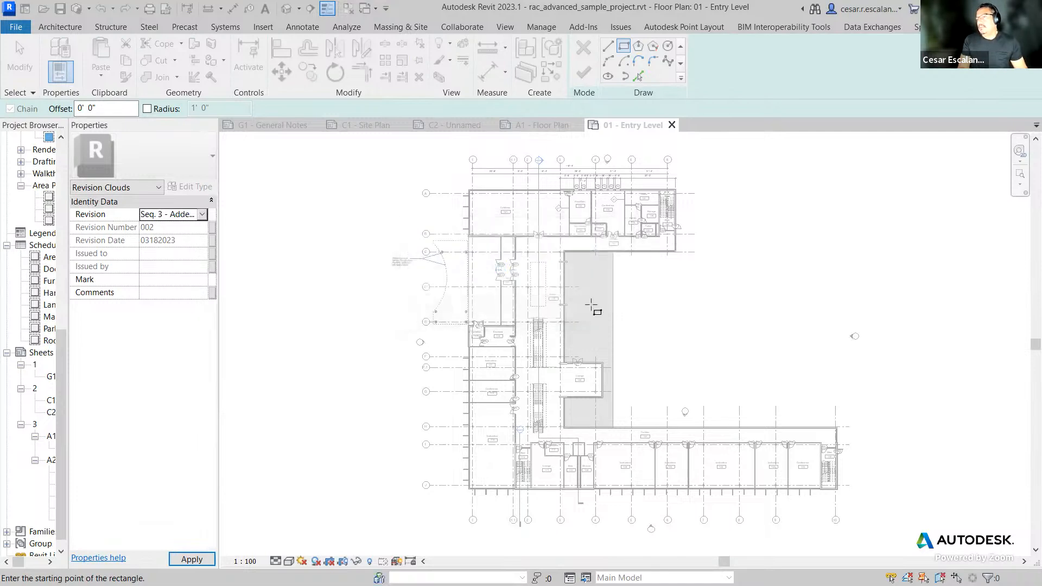
Step: Set the revision cloud's revision to Seq. 2 - Issue for Construction
left_click(201, 214)
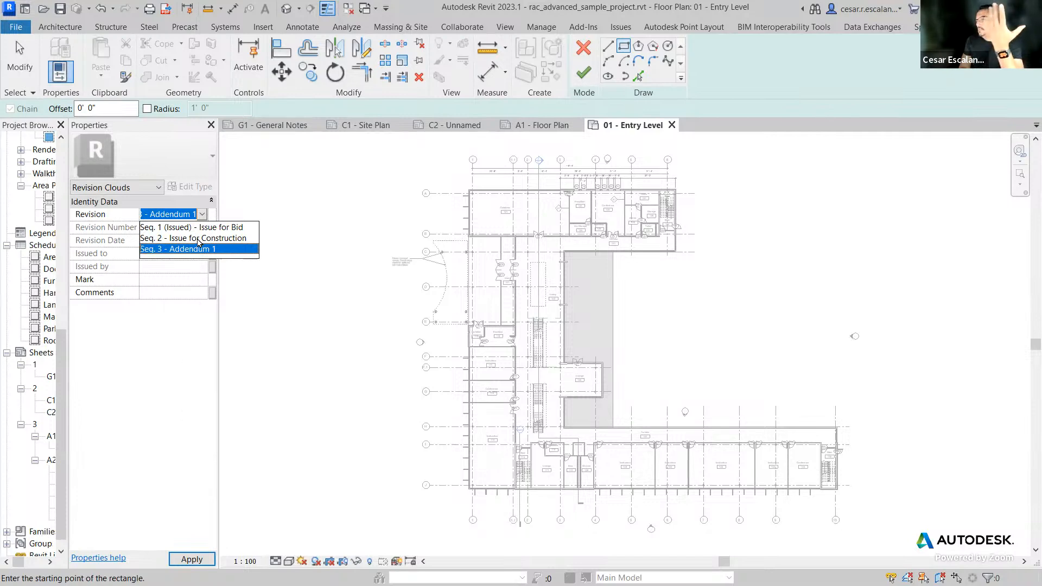
left_click(198, 238)
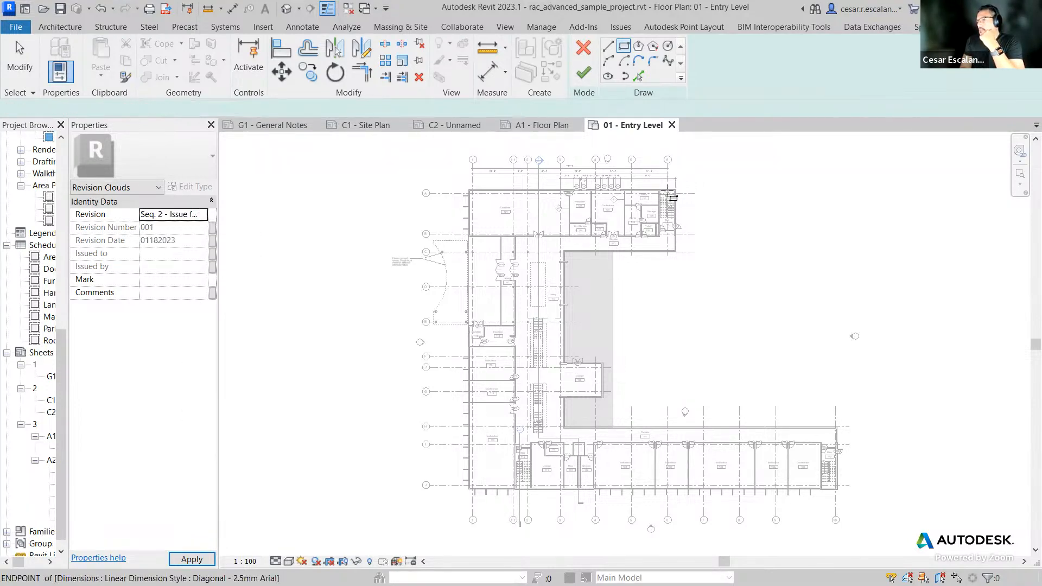
scroll(673, 184, "up", 2)
scroll(777, 265, "down", 2)
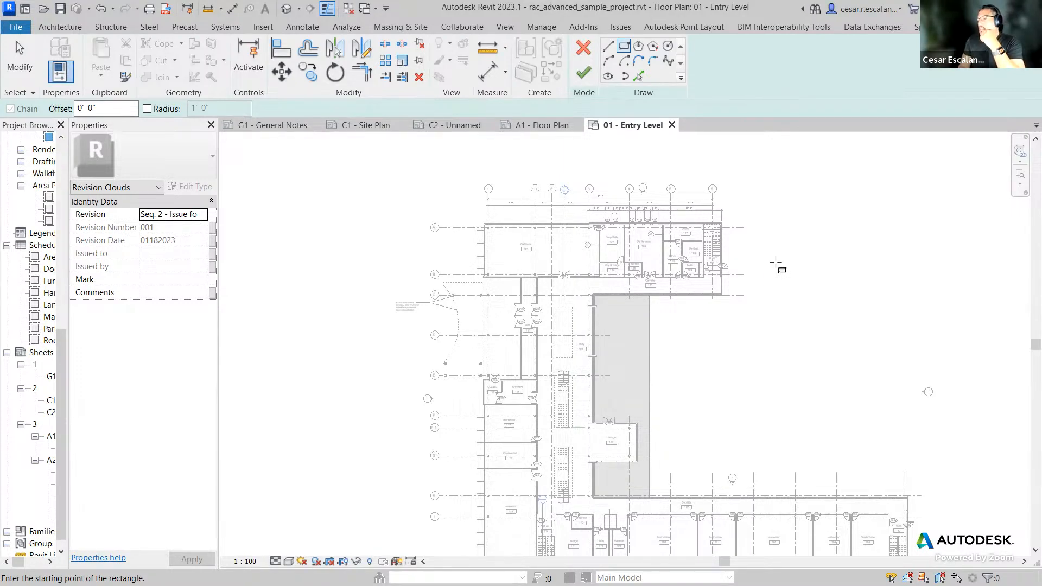
scroll(730, 294, "up", 2)
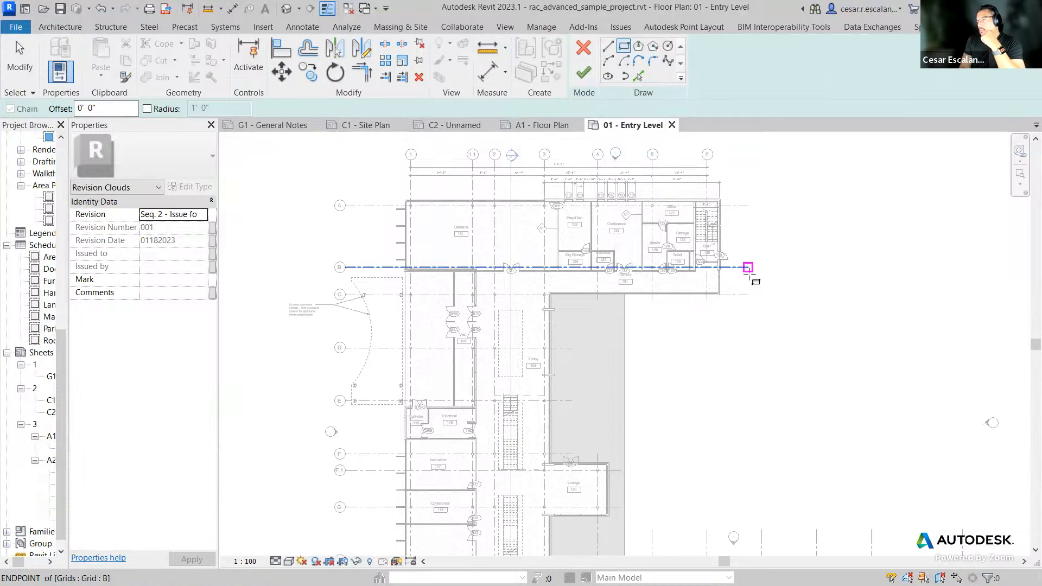
Step: Look through the C1, C2 and A1 sheet tabs, then return to the Entry Level plan
left_click(350, 126)
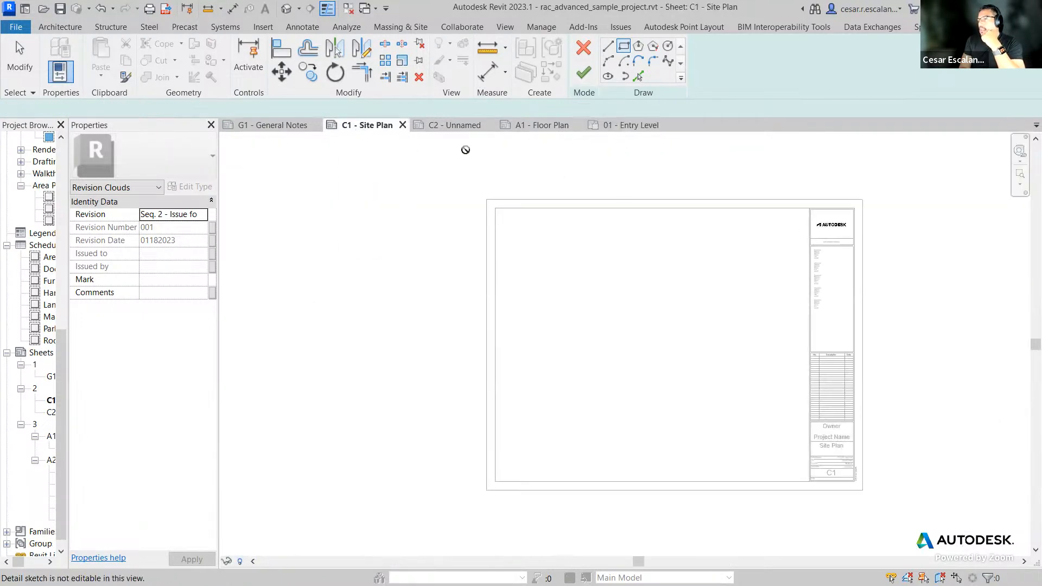
left_click(462, 128)
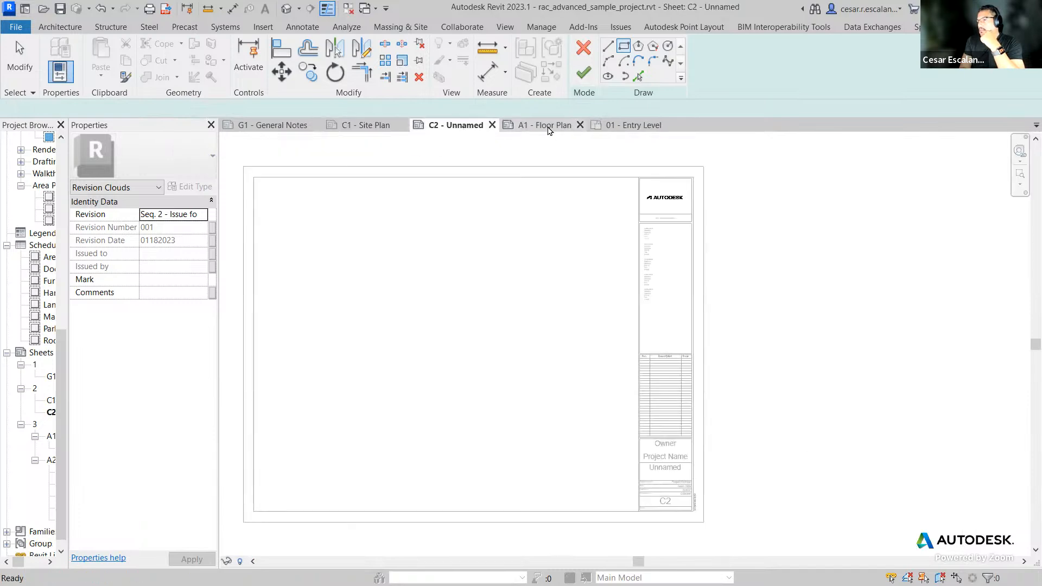
left_click(546, 127)
scroll(684, 335, "down", 4)
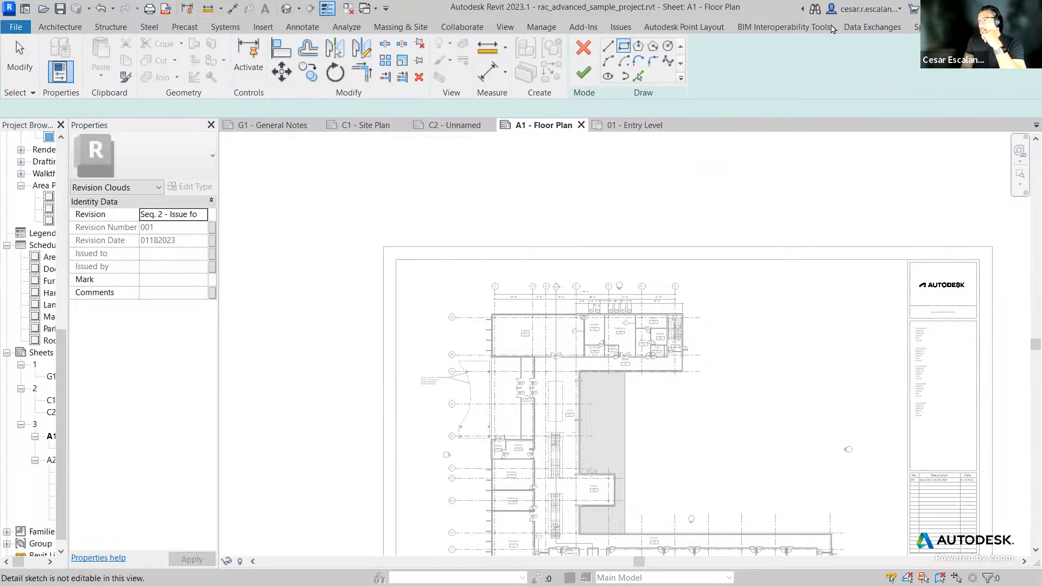
left_click(631, 129)
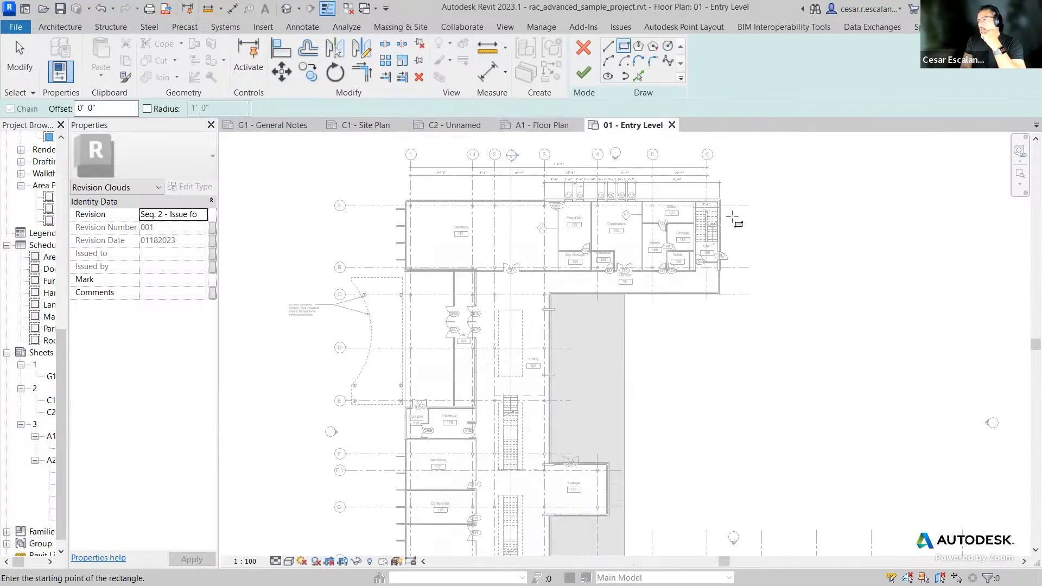
Step: Draw a rectangular revision cloud around the stair and storage rooms and finish the sketch
scroll(738, 222, "up", 3)
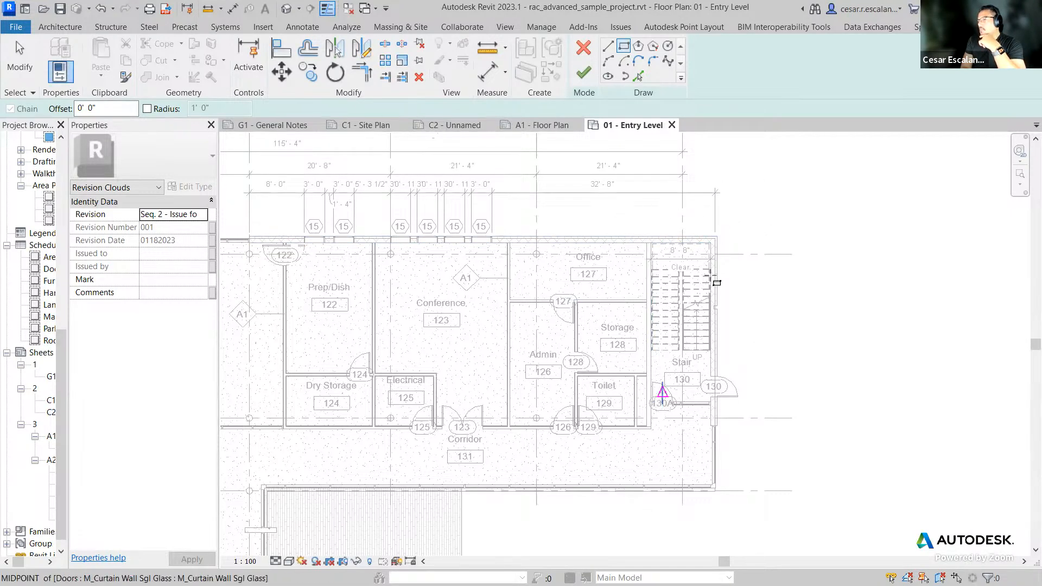
left_click(737, 221)
left_click(637, 427)
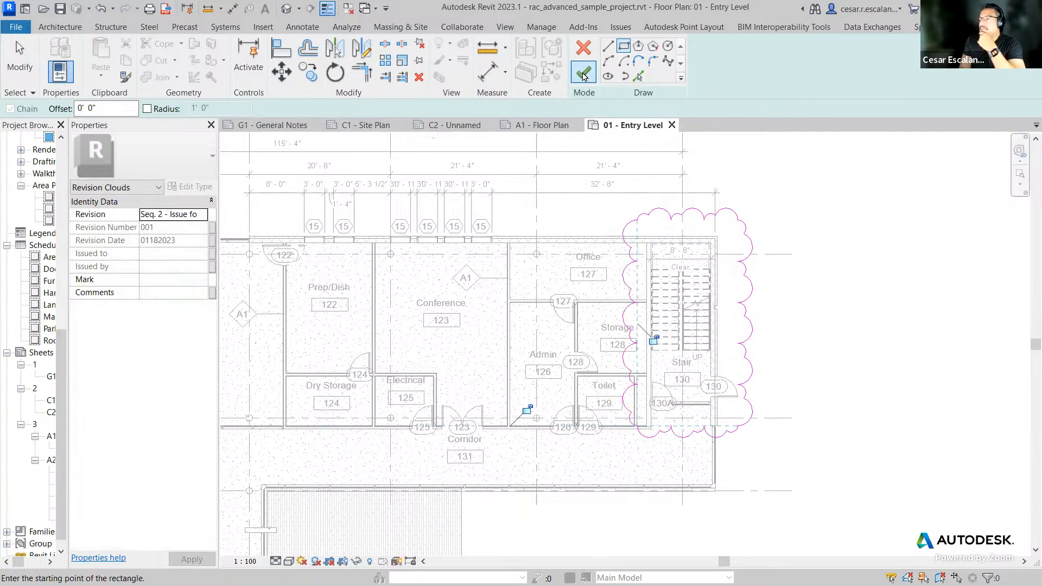
left_click(583, 75)
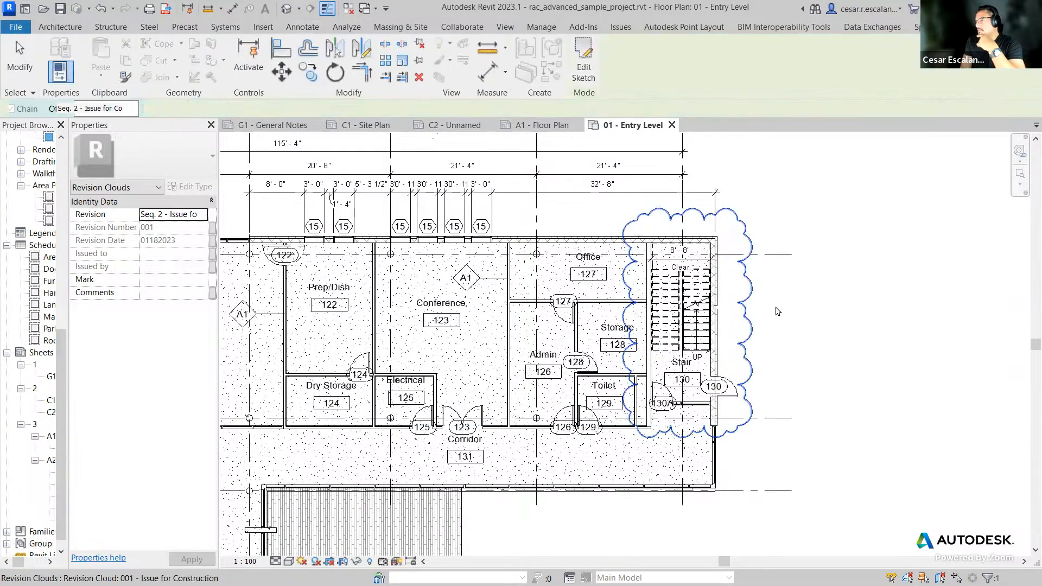
key("Escape")
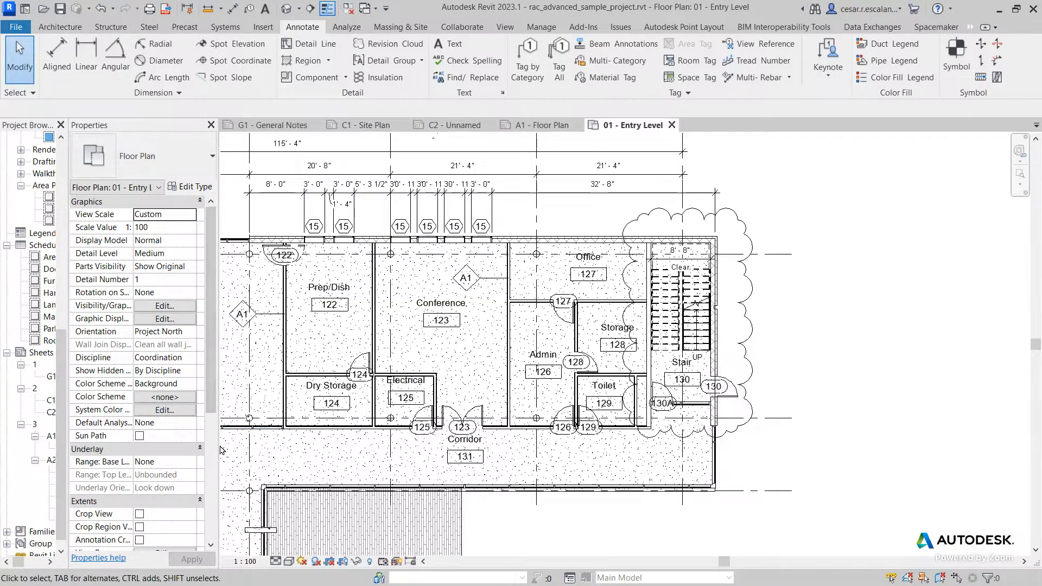
Step: Widen the Project Browser panel and select the 01 - Entry Level plan placed on sheet A1
left_click_drag(215, 445, 394, 445)
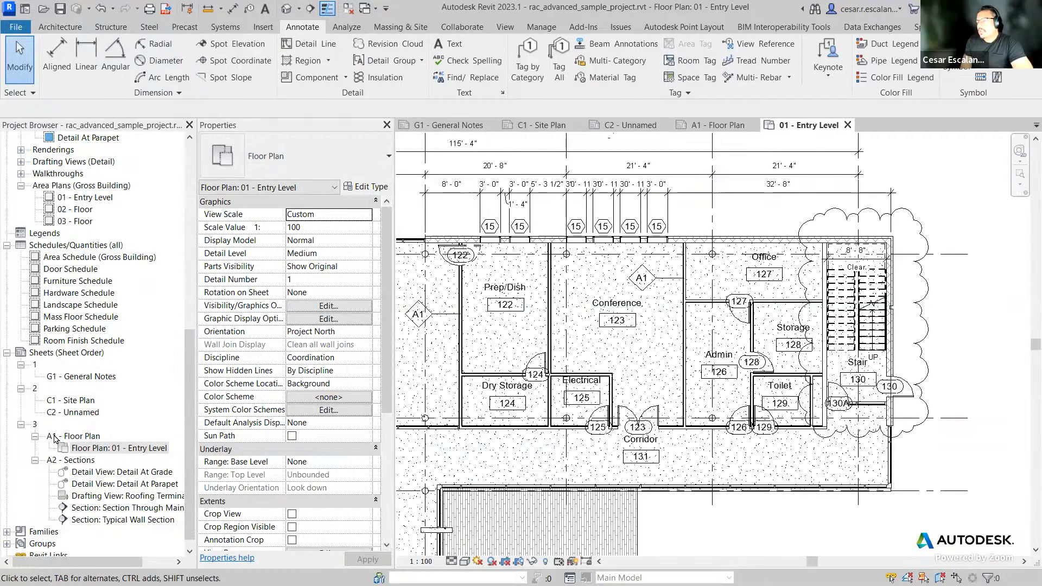
left_click(91, 447)
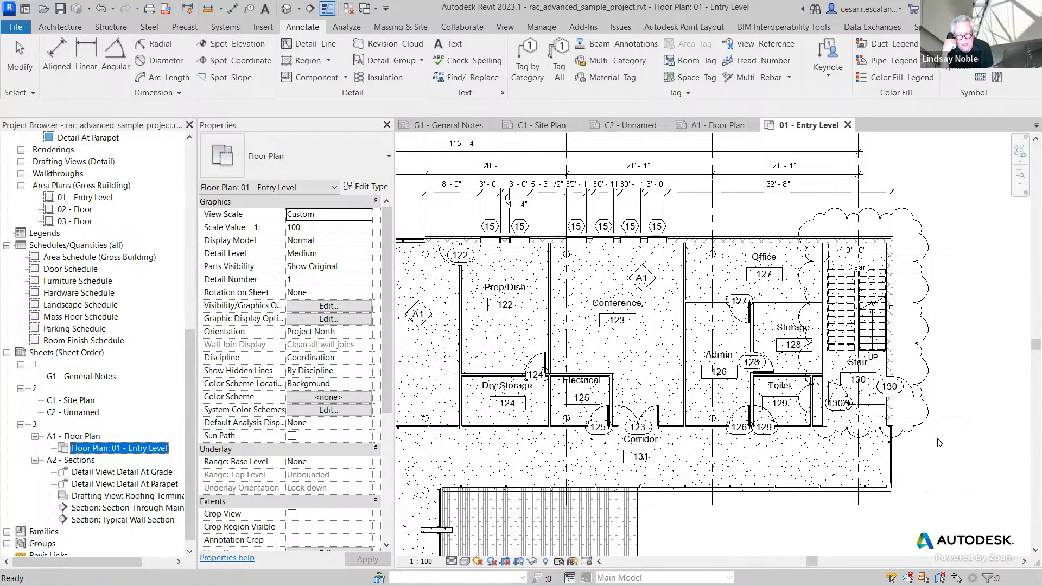
Step: Examine the revision cloud around the stair and its revision properties in the Entry Level plan
scroll(932, 402, "down", 1)
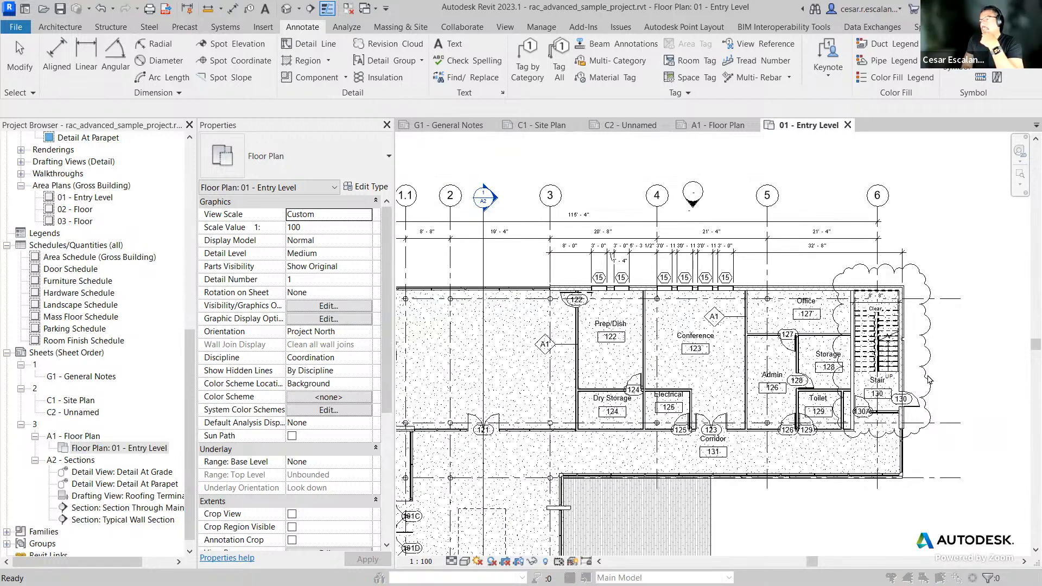
left_click(628, 184)
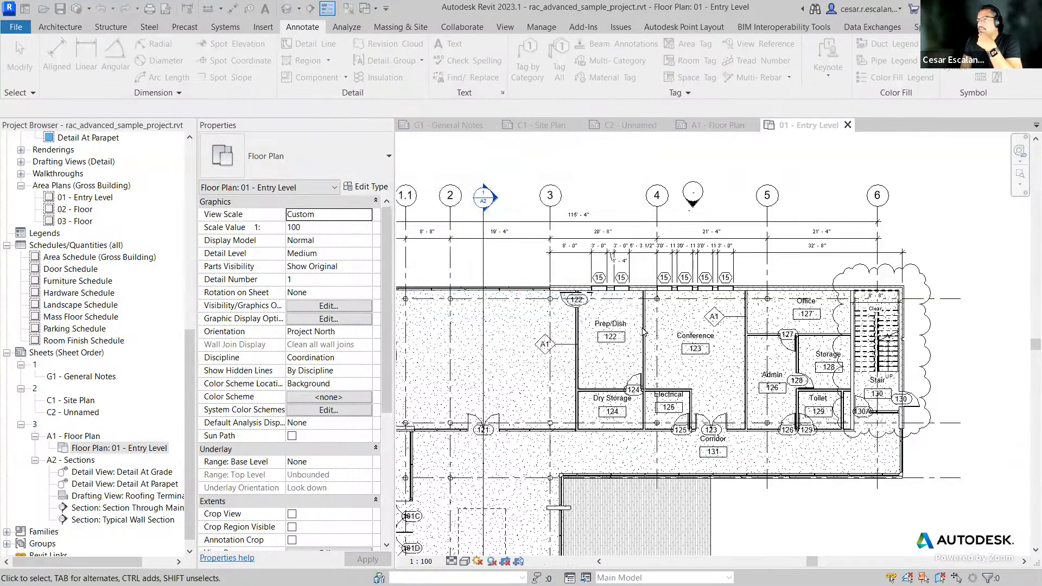
left_click(926, 396)
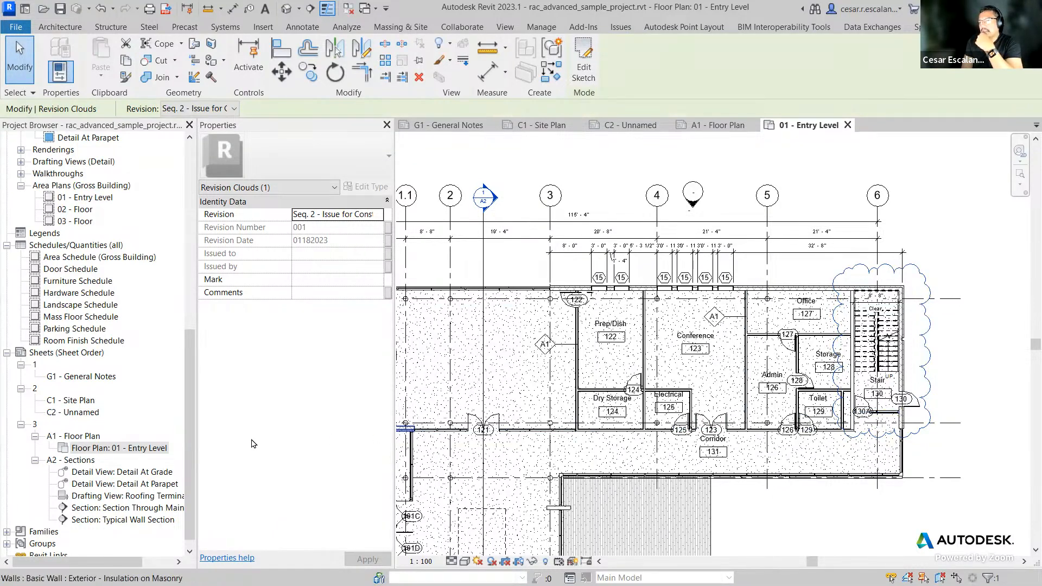
right_click(126, 450)
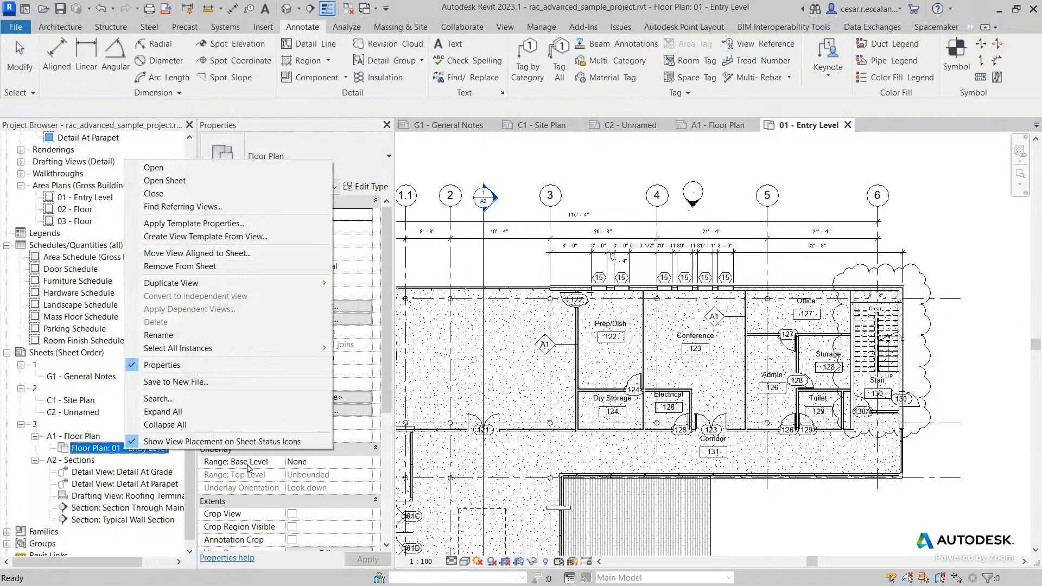
left_click(867, 530)
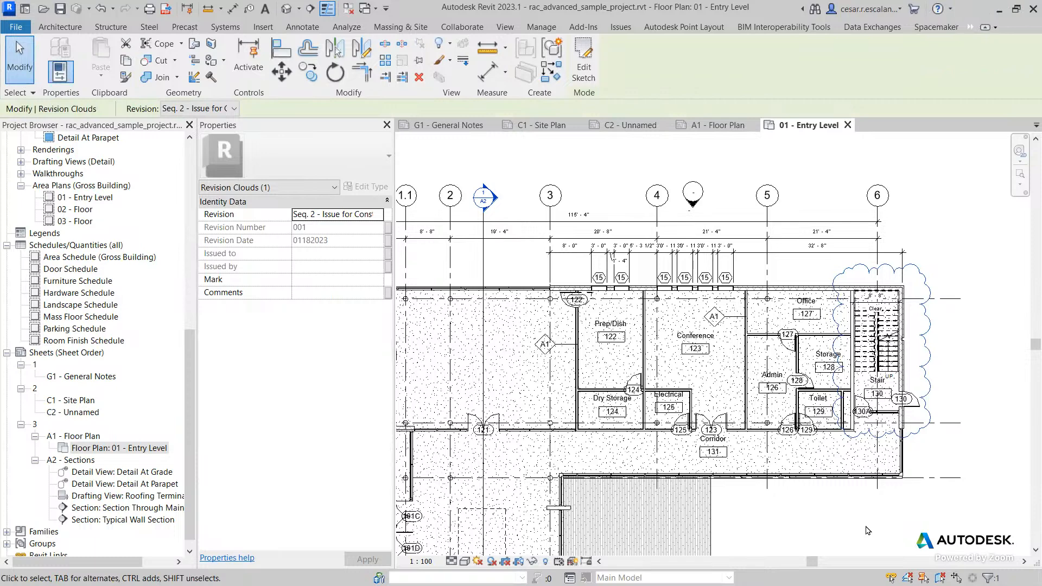
middle_click_drag(882, 448, 876, 449)
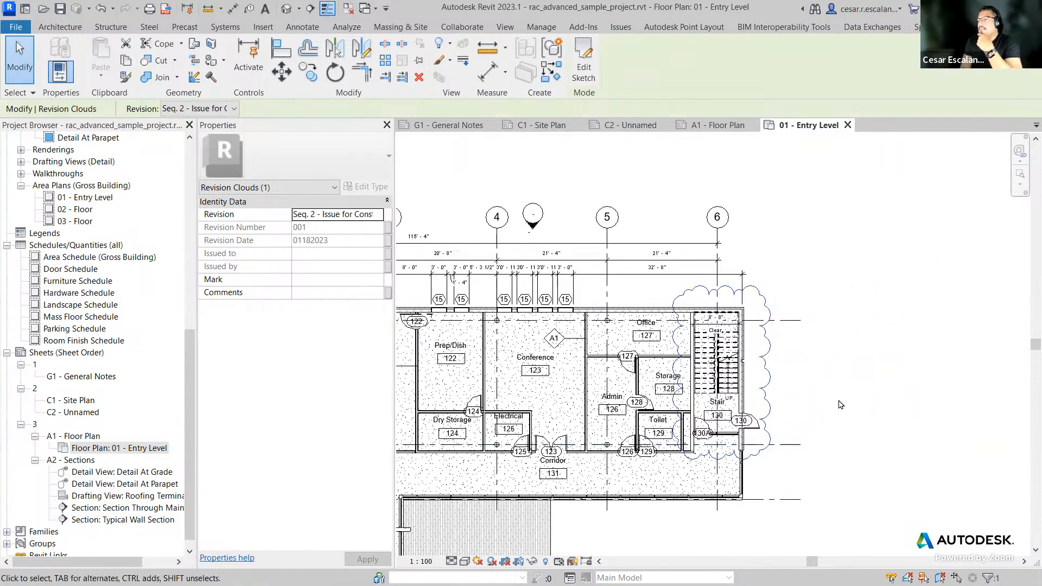
scroll(835, 401, "up", 2)
key("Escape")
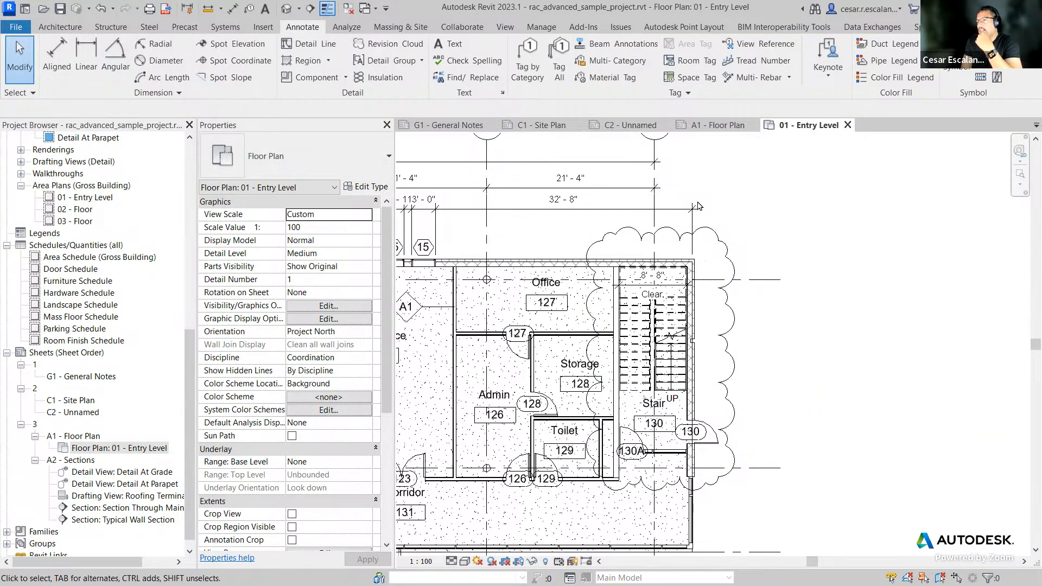
Step: Tag the revision cloud without a leader near its upper-right corner using Tag by Category
left_click(525, 74)
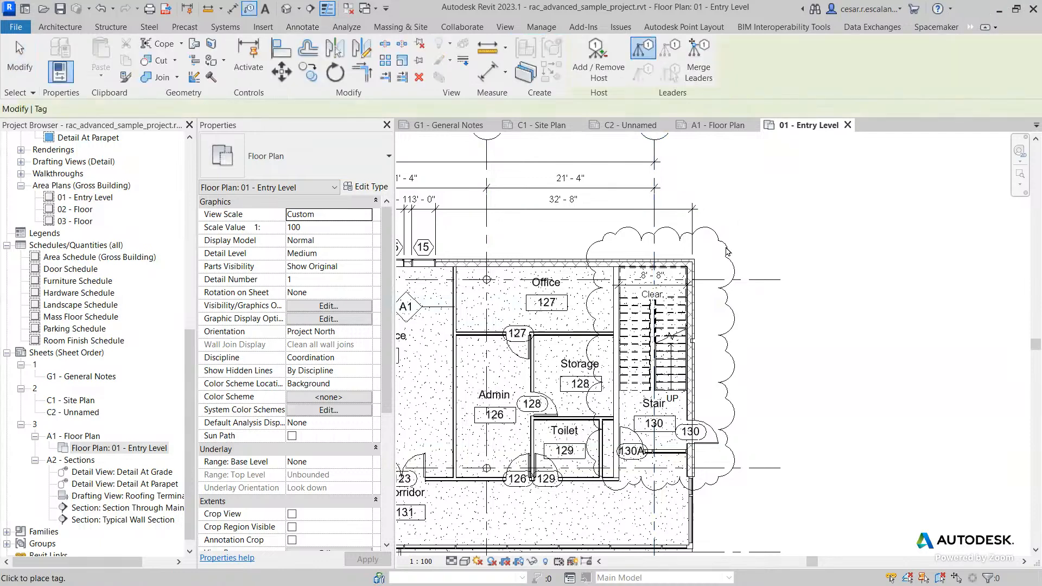
scroll(730, 249, "up", 4)
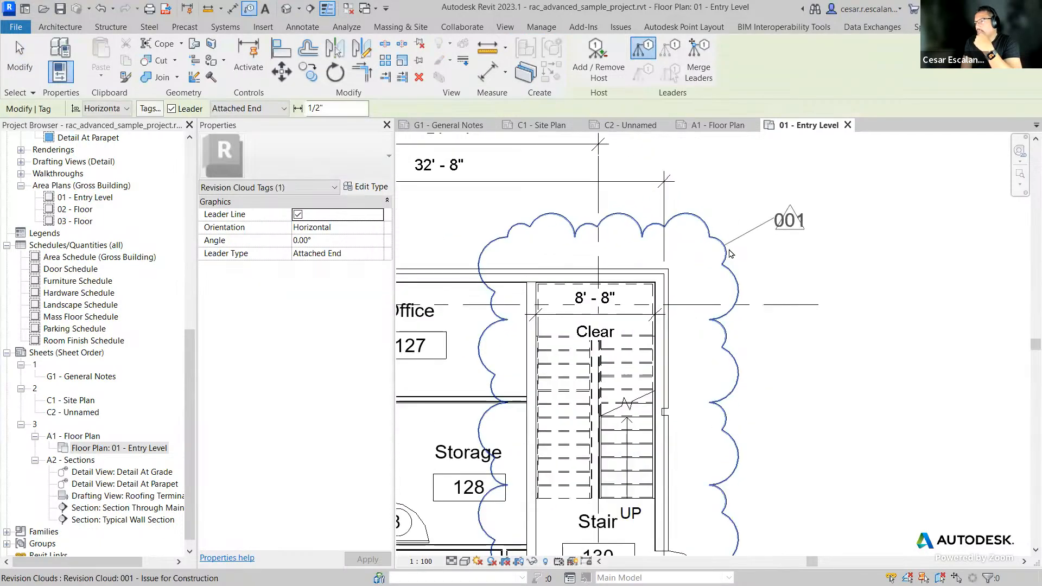
left_click(172, 109)
scroll(742, 258, "up", 1)
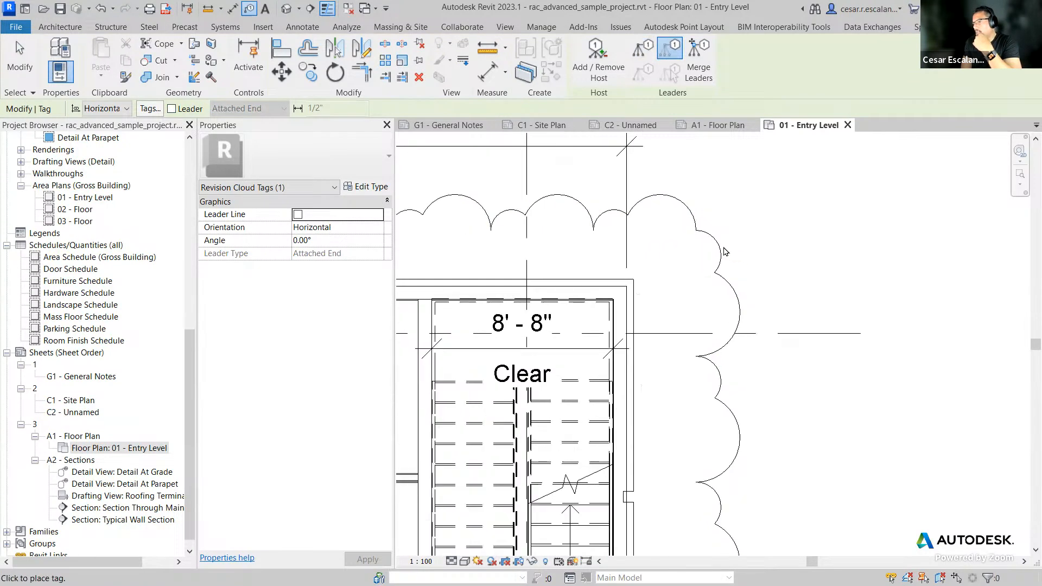
left_click(737, 249)
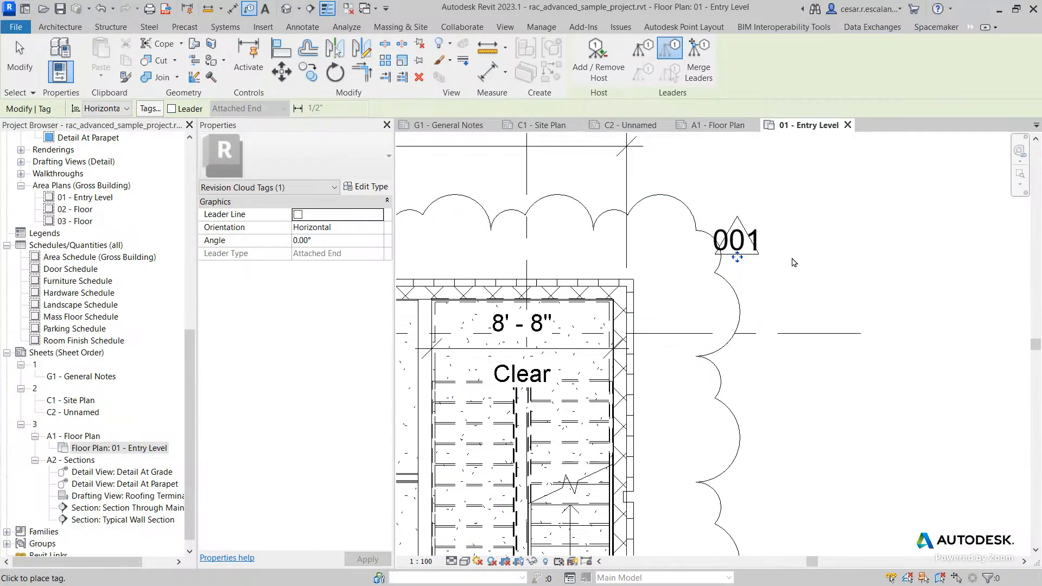
scroll(793, 263, "down", 3)
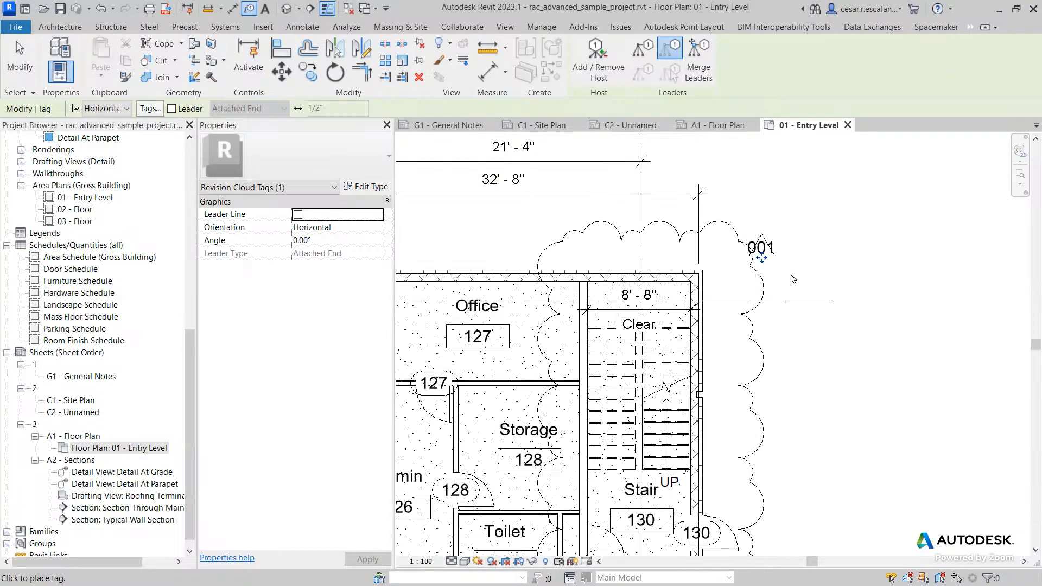
scroll(793, 279, "up", 2)
left_click_drag(749, 250, 774, 246)
scroll(791, 258, "up", 3)
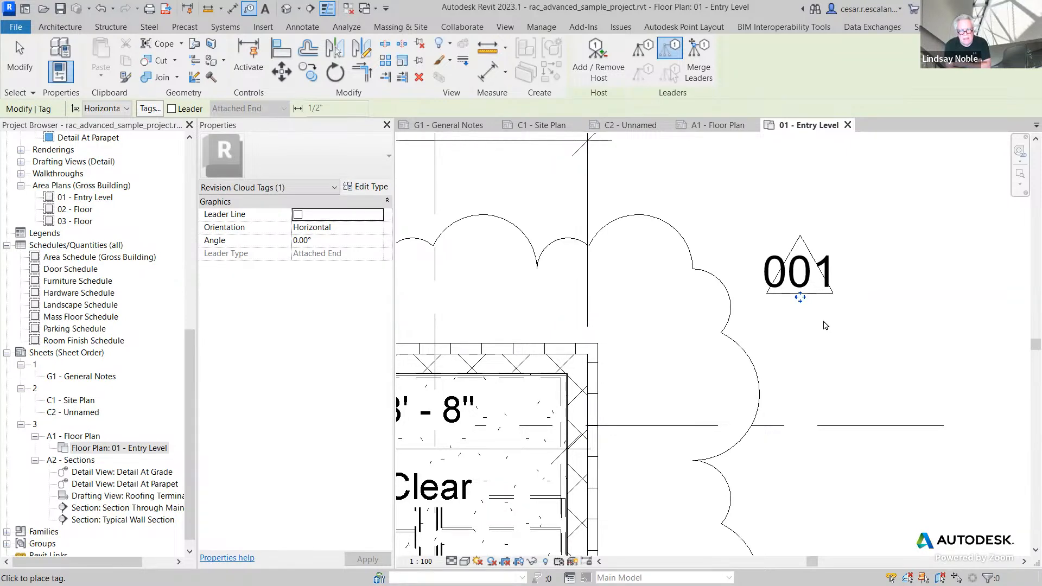
scroll(711, 209, "down", 2)
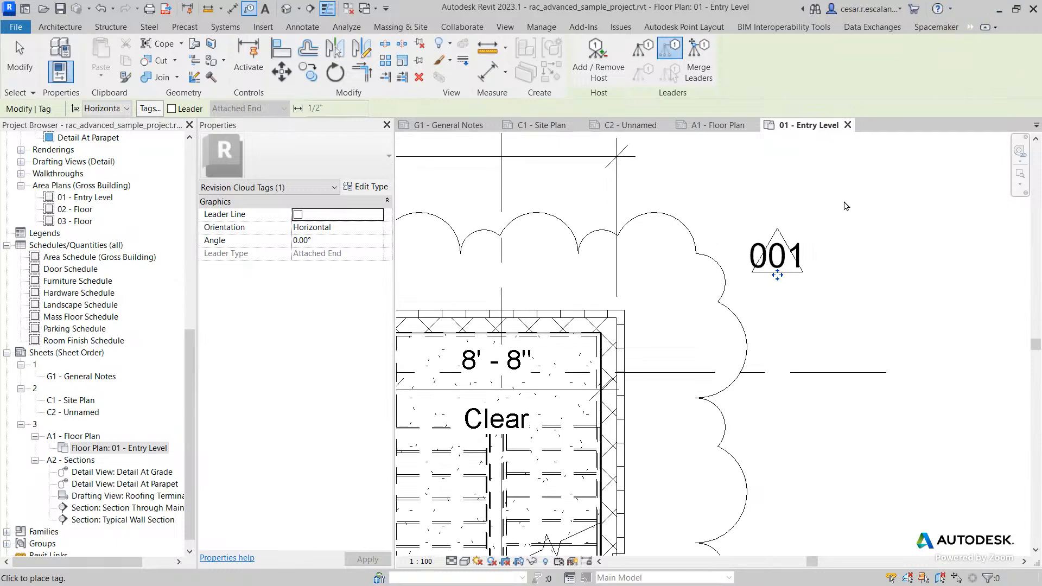
key("Escape")
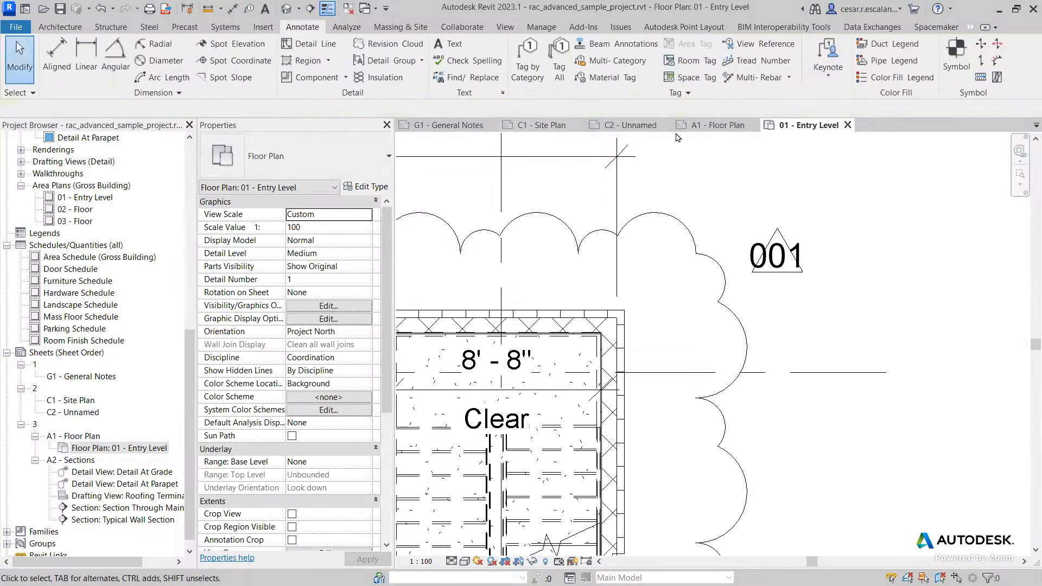
Step: Place a second leaderless revision tag on the cloud's right edge and move it outward
left_click(534, 59)
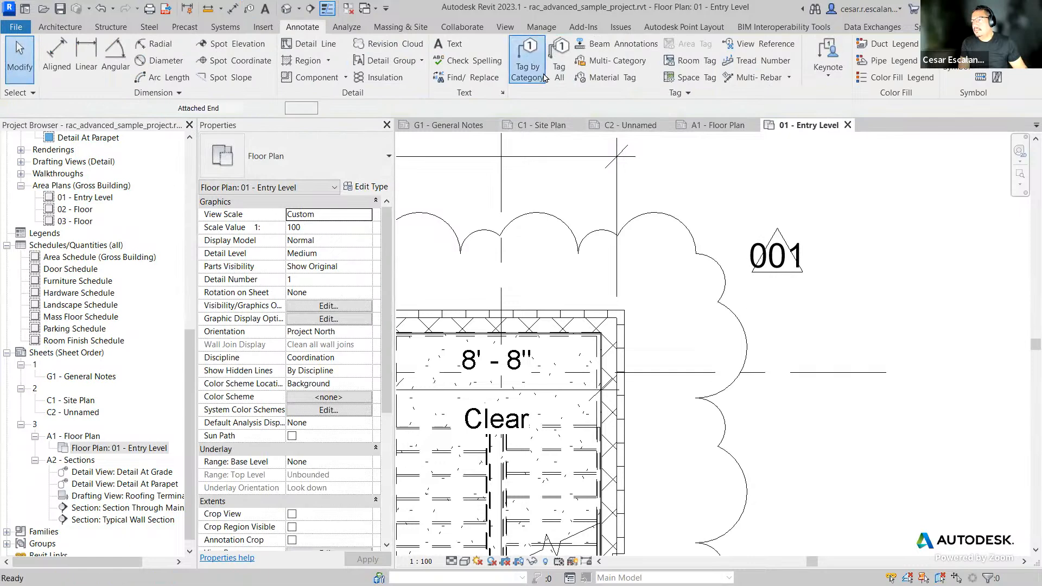
left_click(748, 342)
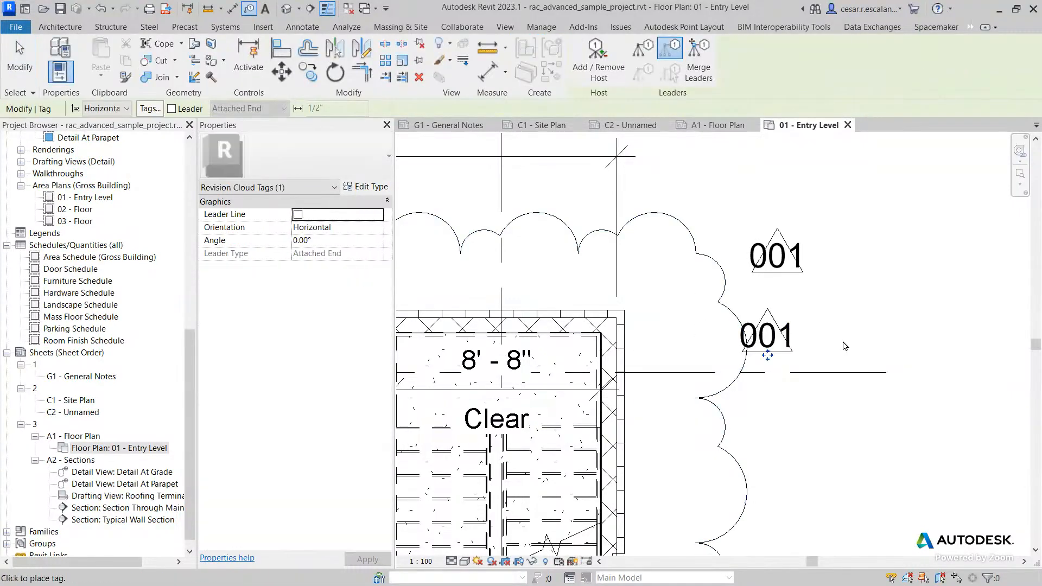
key("Escape")
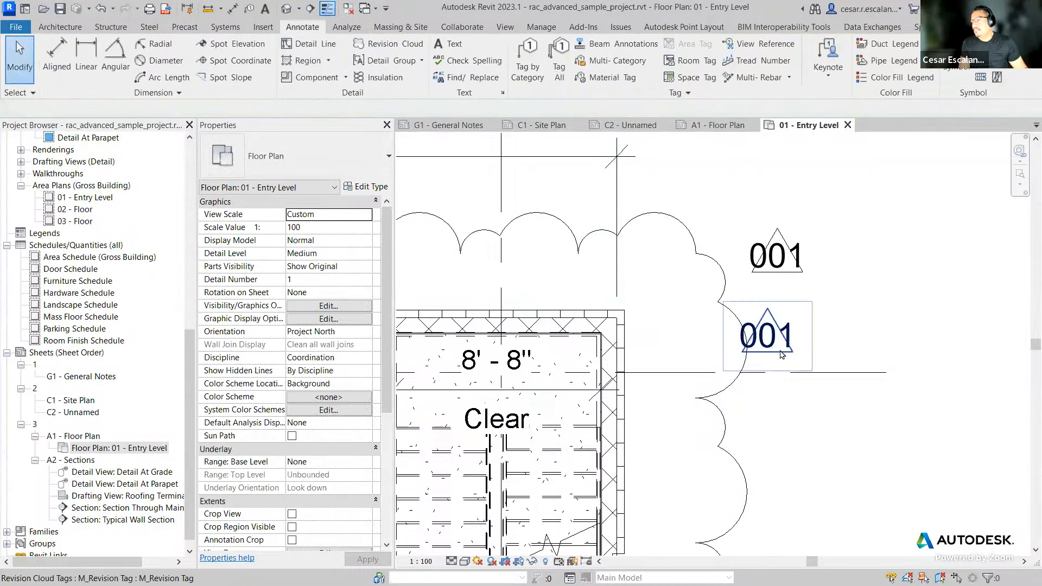
left_click(767, 337)
left_click_drag(767, 337, 813, 350)
left_click(879, 357)
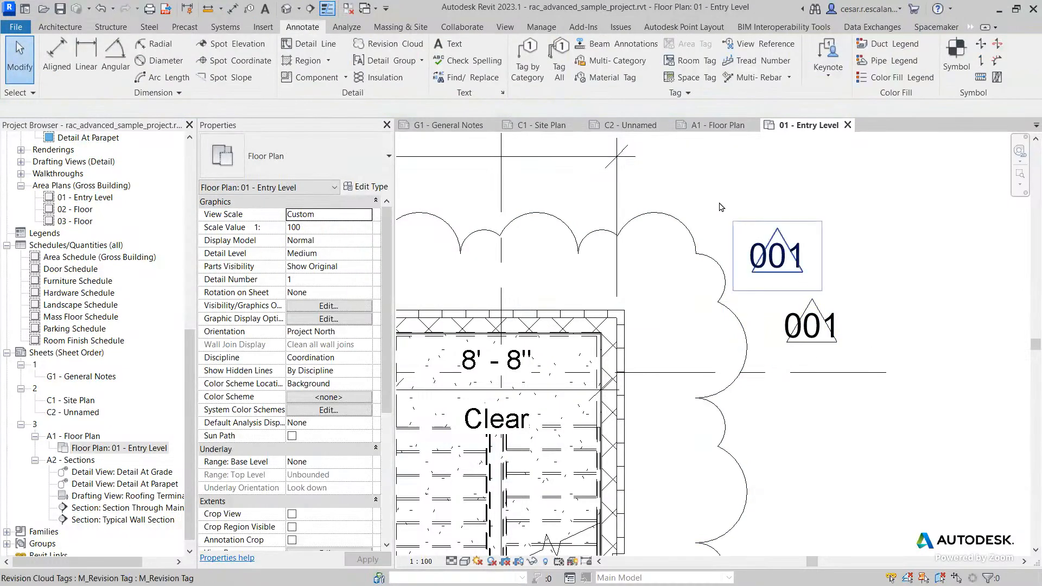
Step: Tag the revision cloud's lower-right edge with a leader attached
left_click(539, 74)
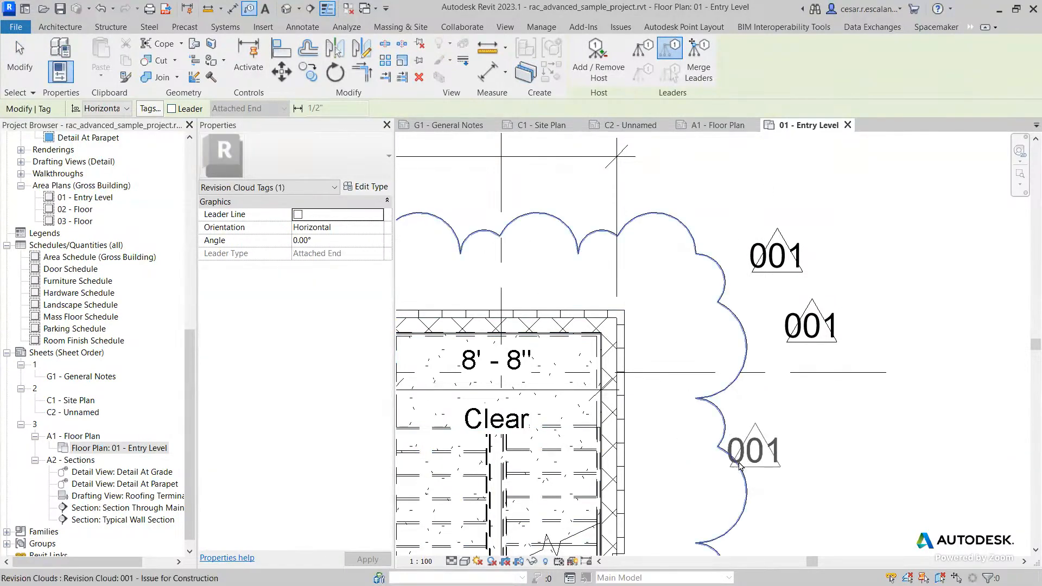
left_click(171, 109)
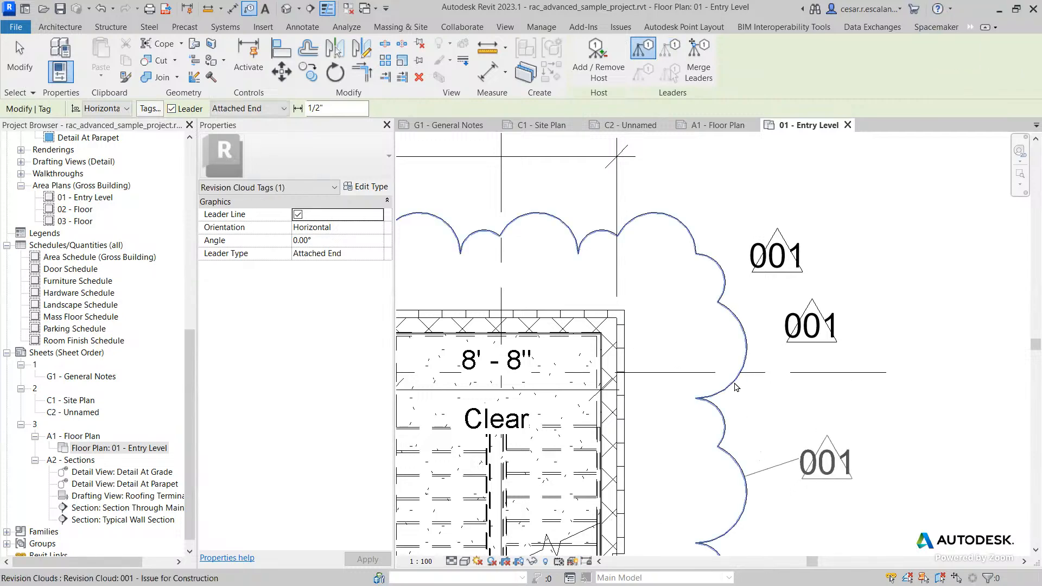
left_click(747, 473)
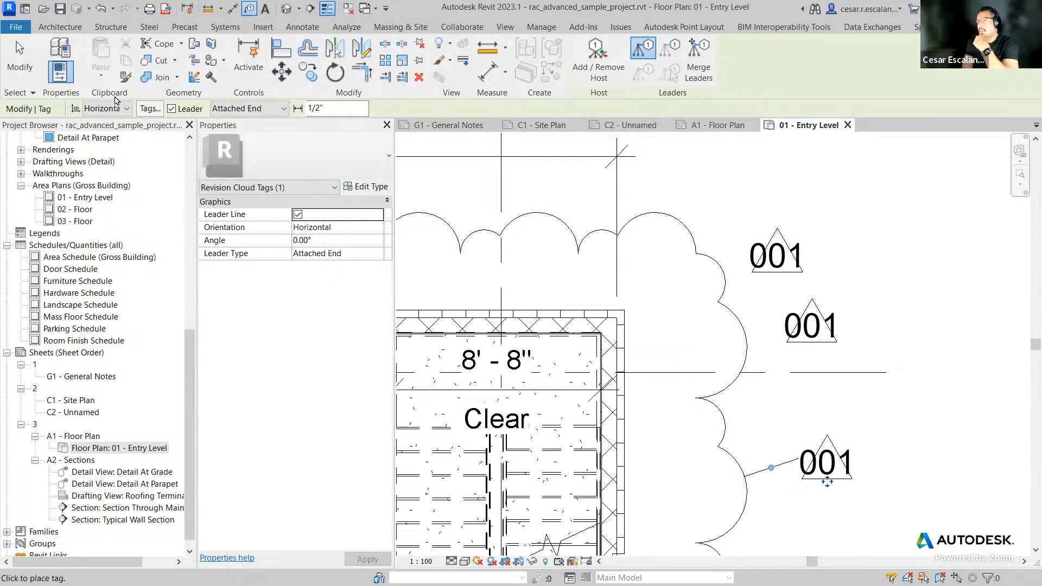
left_click(20, 57)
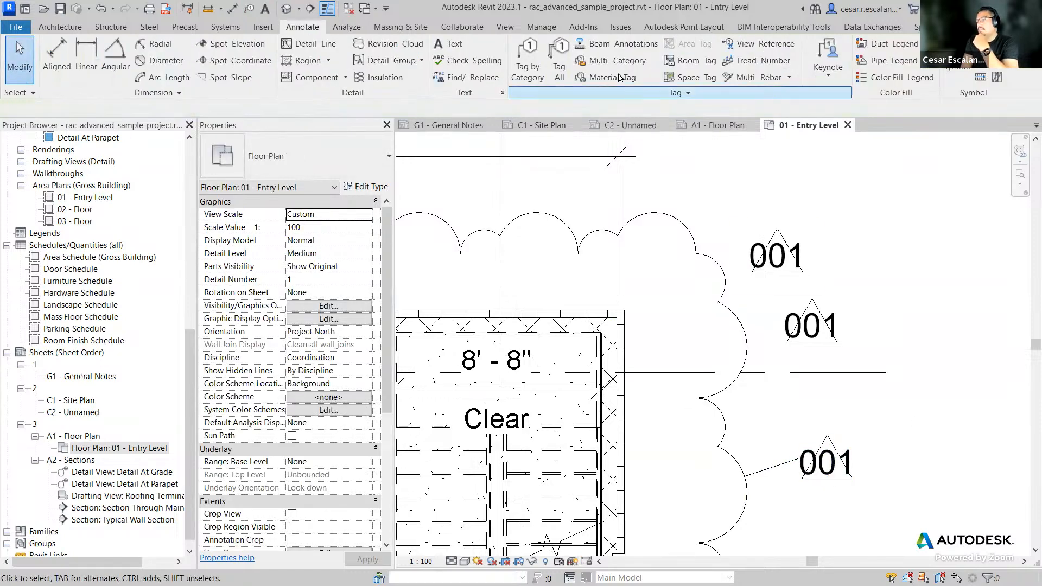
Step: Place a leaderless revision tag above the cloud's top-right edge
left_click(527, 60)
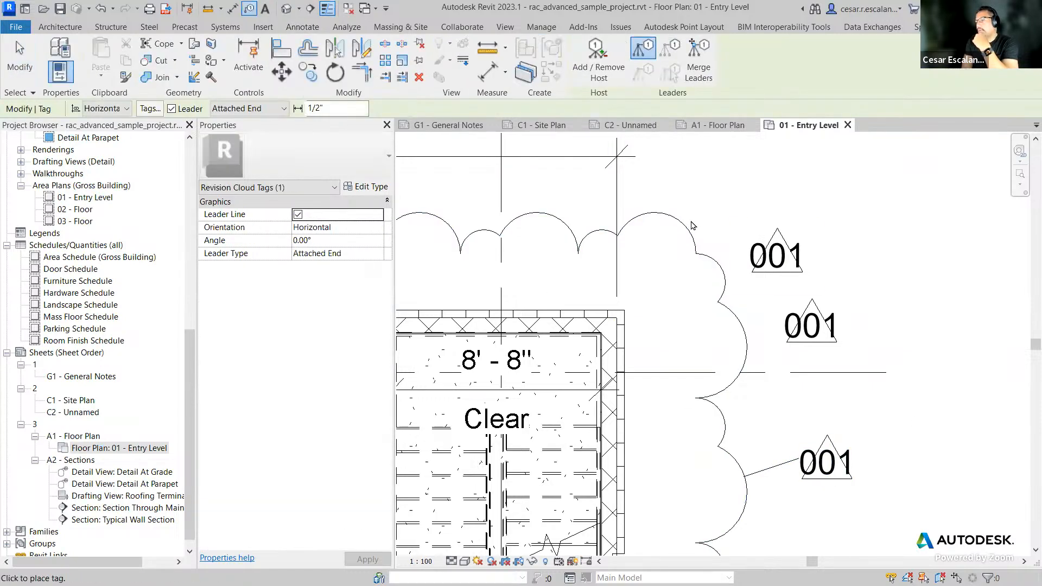
left_click(172, 109)
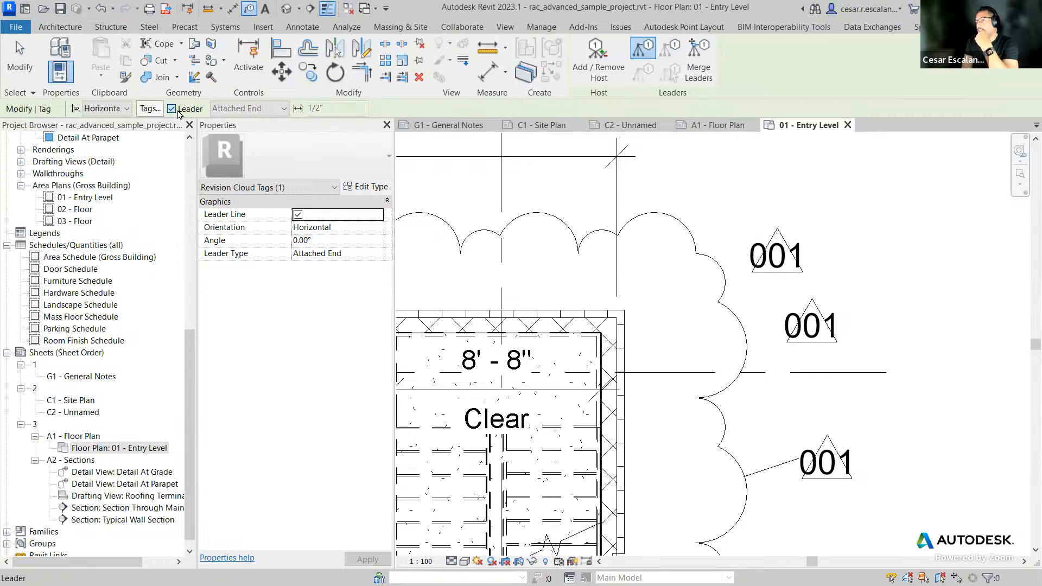
middle_click_drag(703, 207, 736, 330)
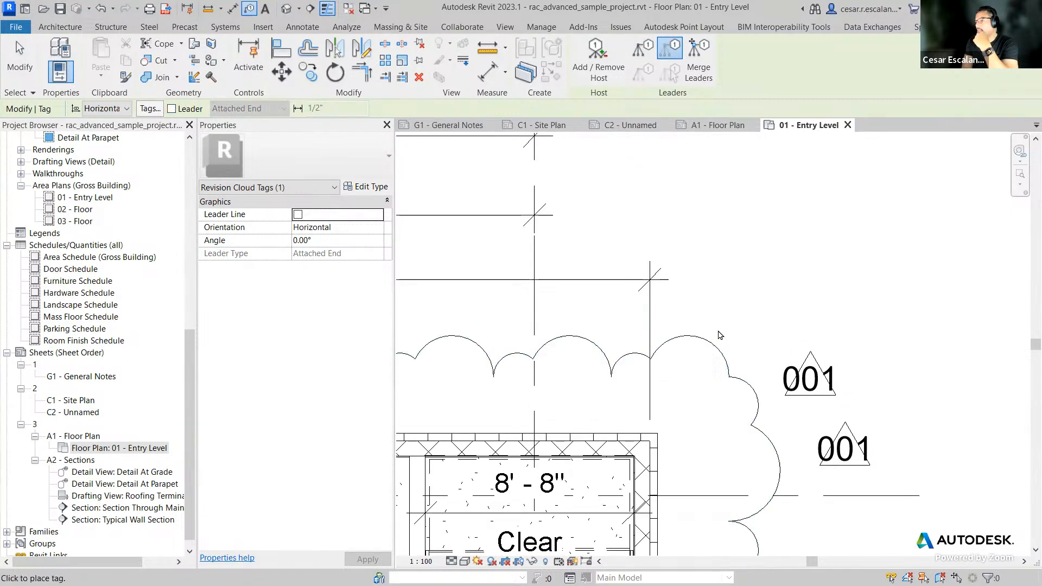
left_click(718, 339)
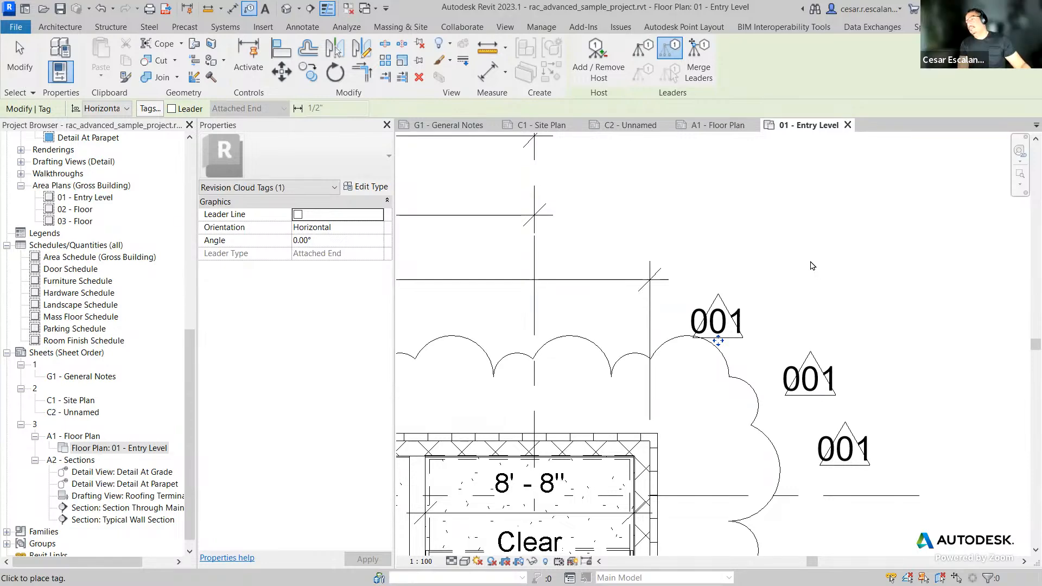
key("Escape")
key("Escape")
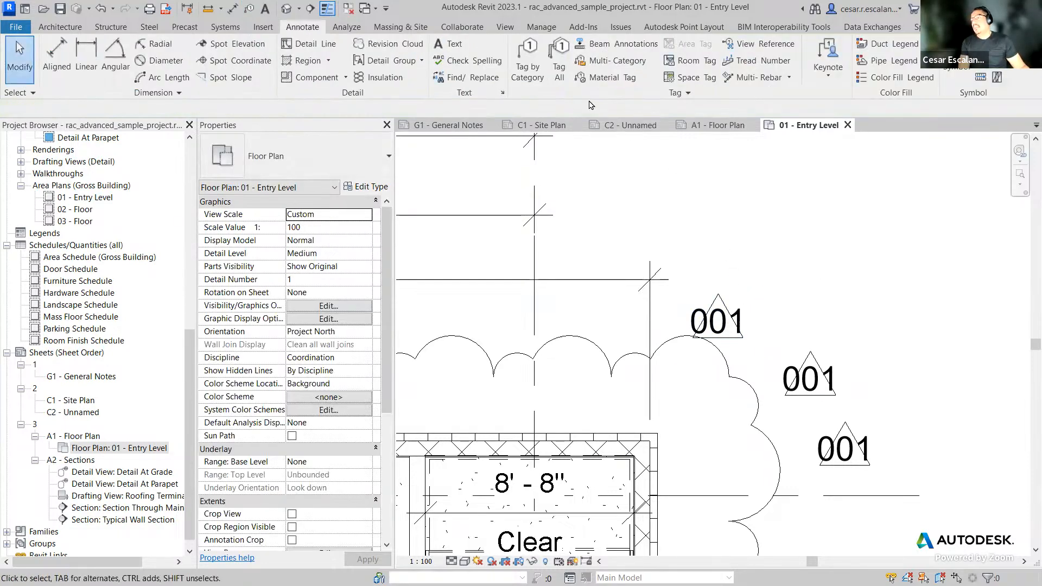
Step: Add another leaderless revision tag along the cloud's top edge beside the previous one
left_click(527, 63)
left_click(666, 347)
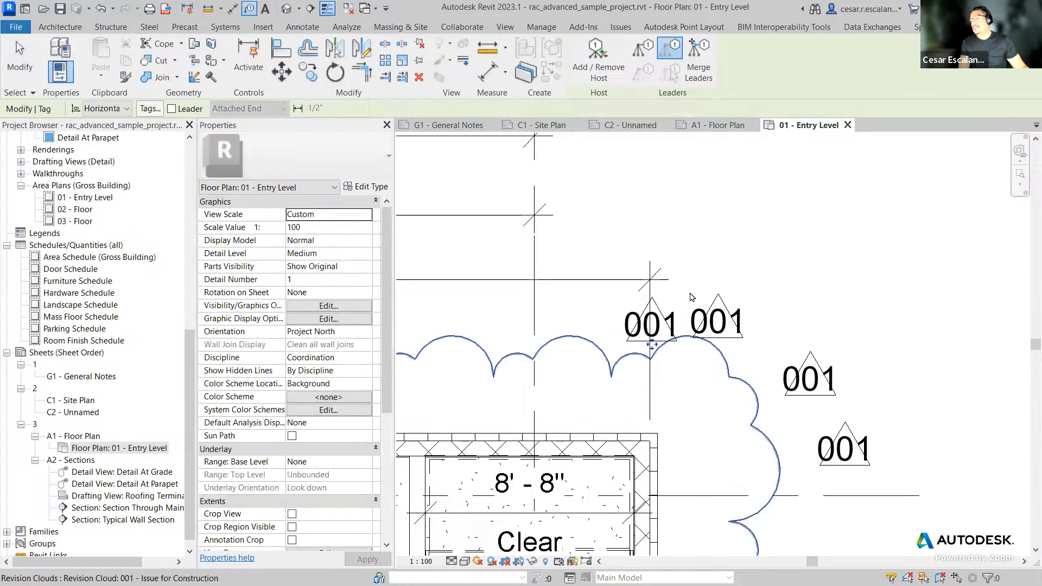
key("Escape")
key("Escape")
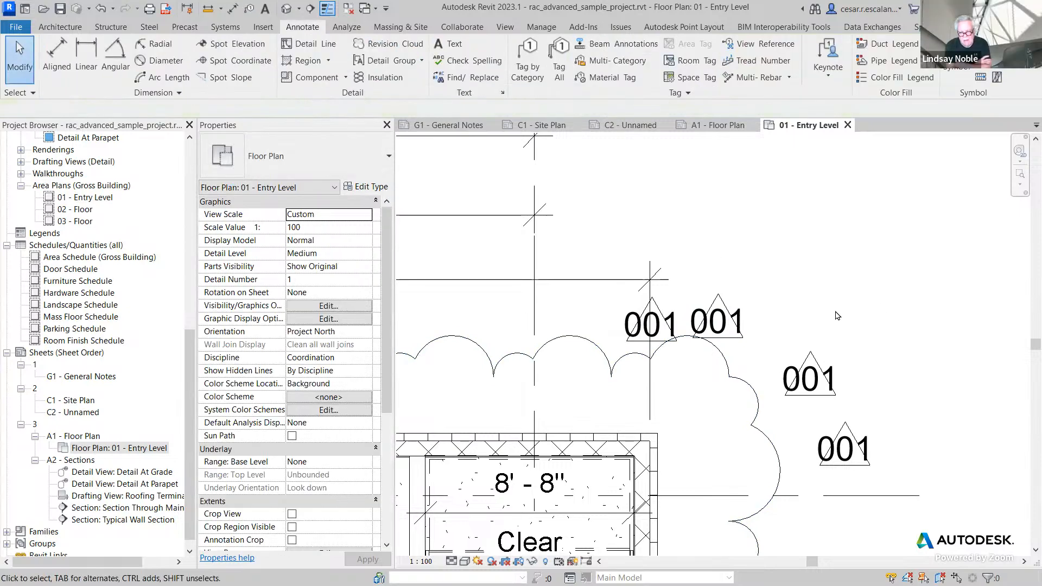
Step: Reposition the leader revision tag on the cloud's lower-right edge and adjust its leader
scroll(837, 315, "down", 2)
middle_click_drag(846, 321, 821, 238)
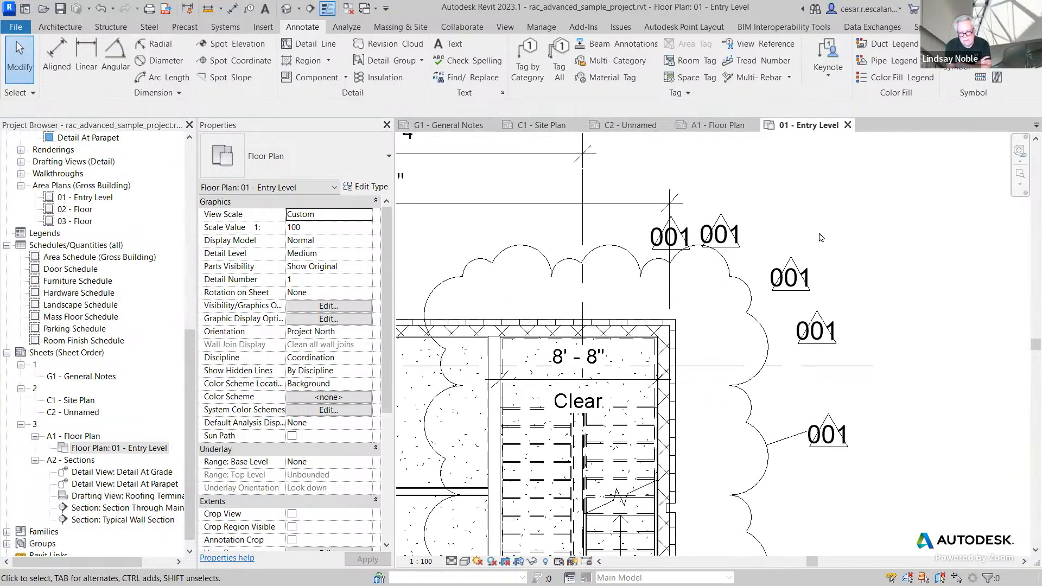
scroll(844, 441, "up", 3)
left_click(850, 463)
left_click_drag(850, 463, 828, 448)
left_click_drag(750, 433, 774, 493)
key("Escape")
scroll(862, 424, "down", 3)
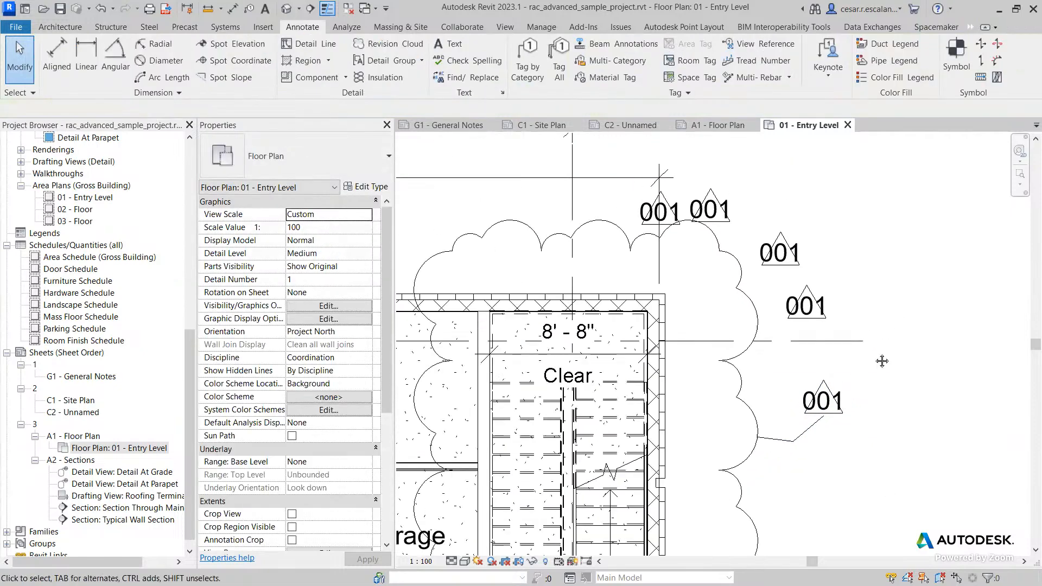
middle_click_drag(867, 246, 833, 341)
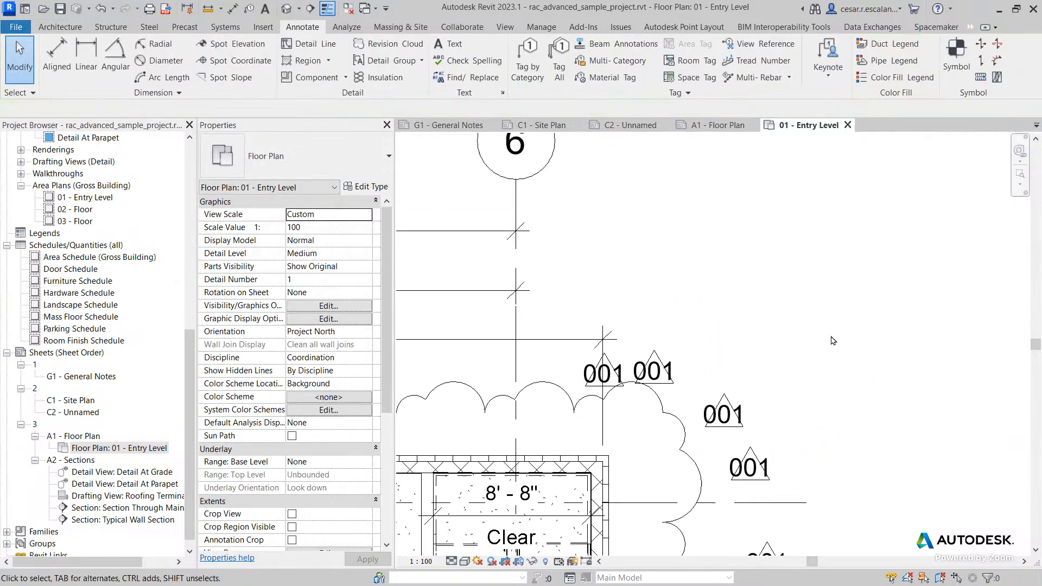
Step: Reassign the selected revision cloud to revision Seq. 3 - Addendum 1
middle_click_drag(836, 320, 858, 197)
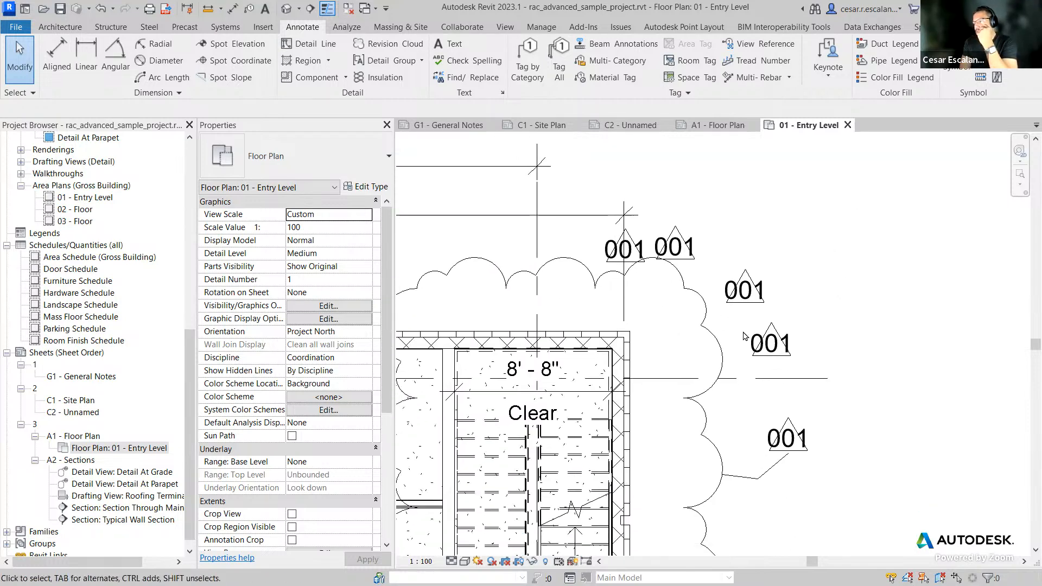
left_click(723, 352)
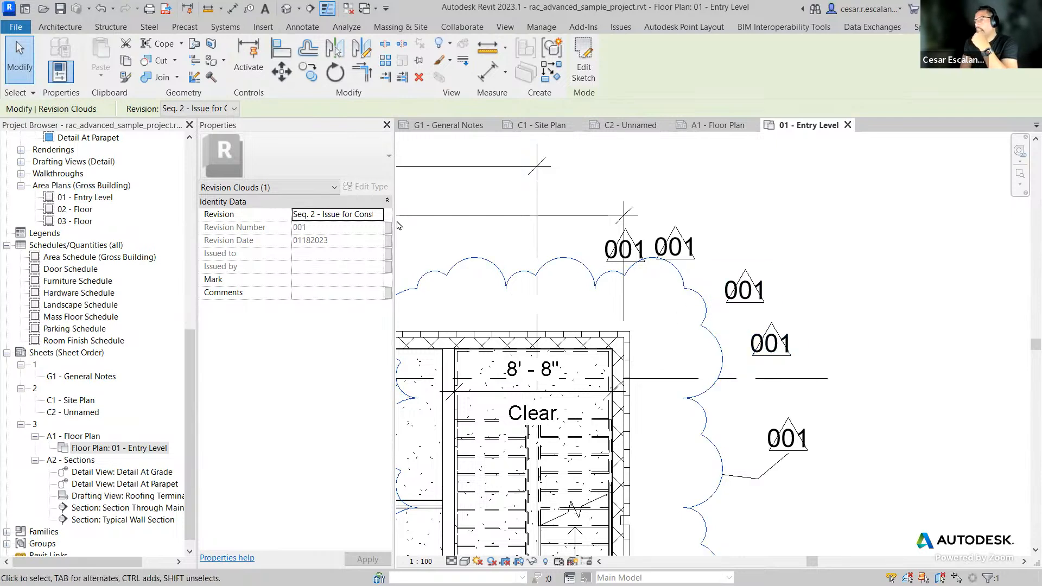
left_click(378, 216)
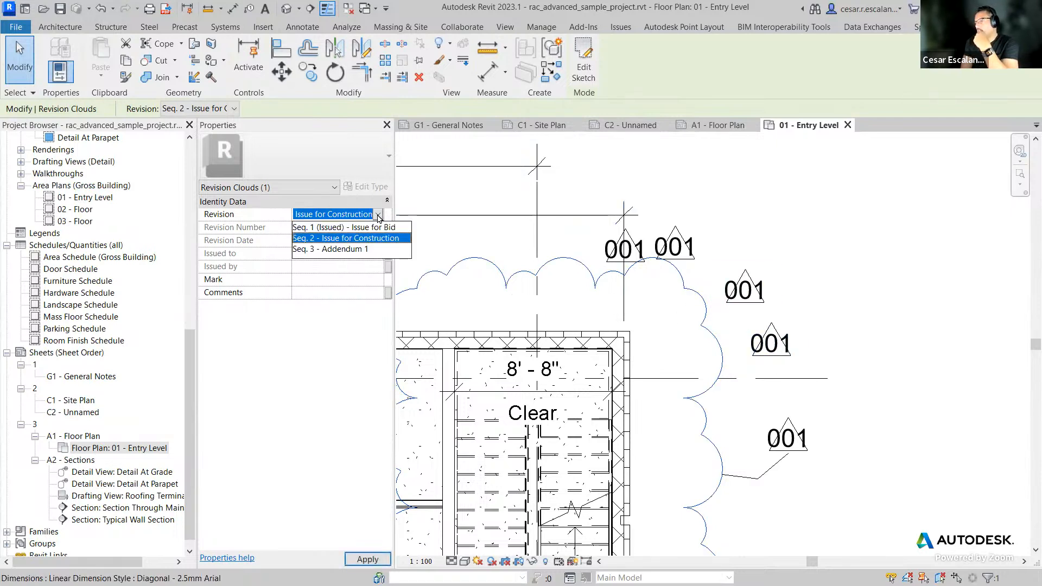
left_click(361, 249)
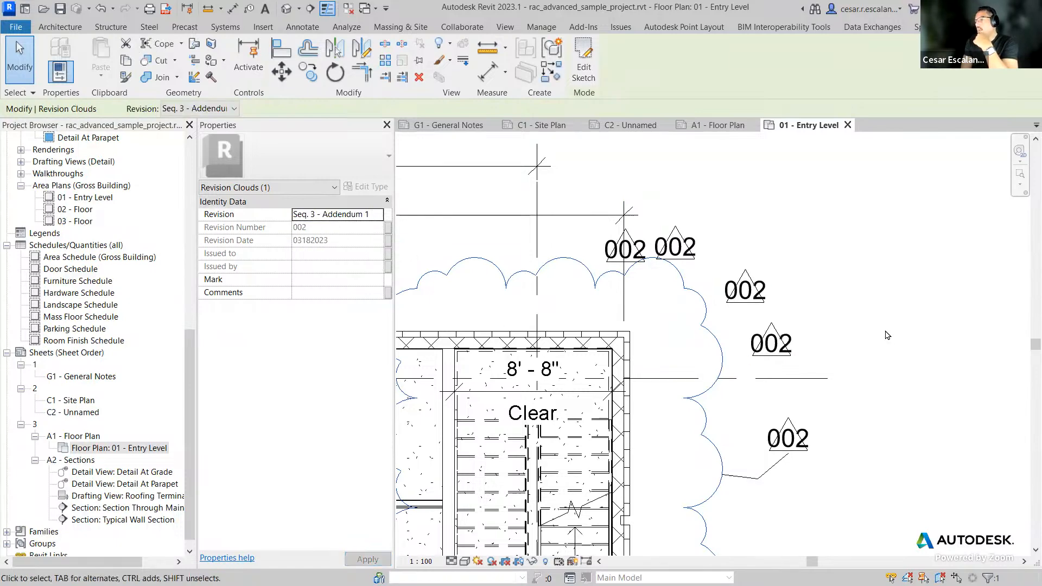
left_click(887, 335)
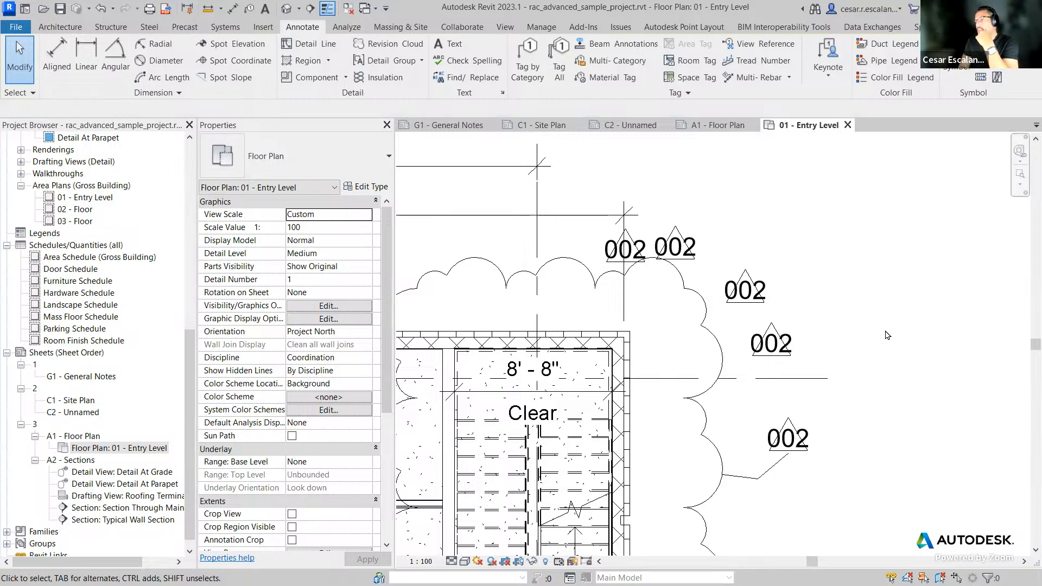
Step: Select the revision cloud again to check which revision it is assigned to
left_click(718, 342)
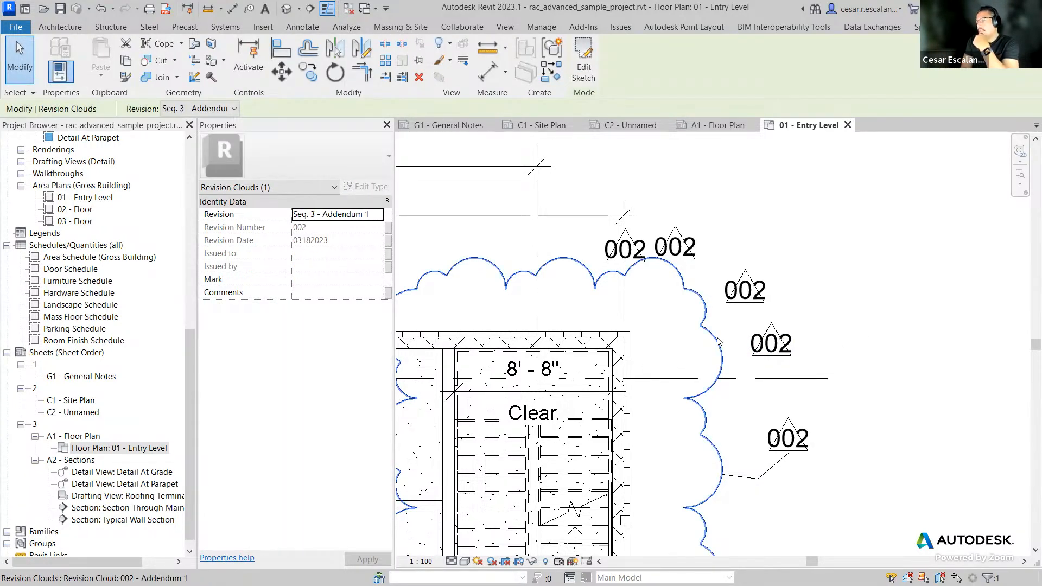
key("Escape")
scroll(825, 293, "down", 3)
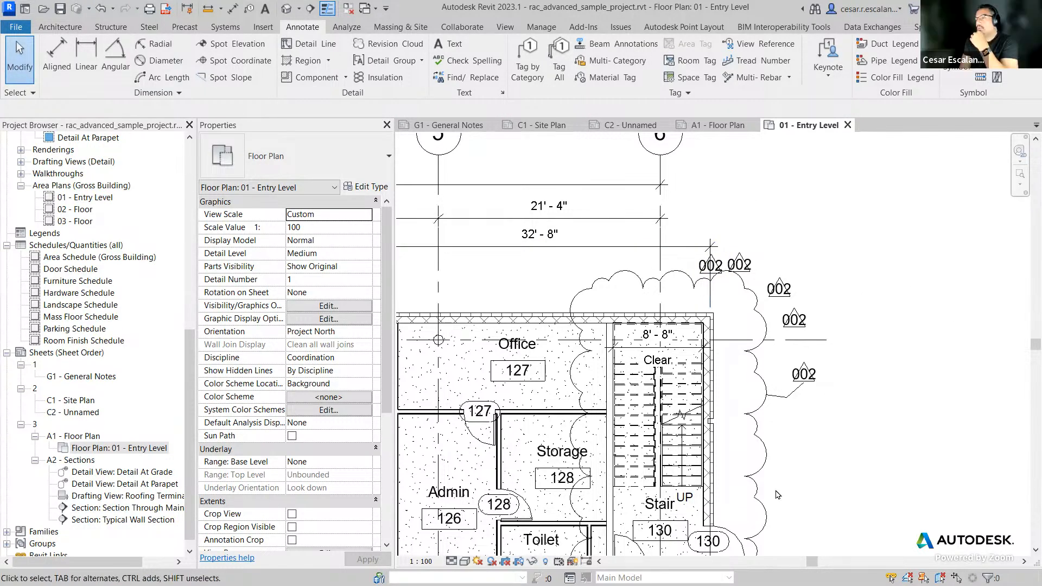
left_click(762, 415)
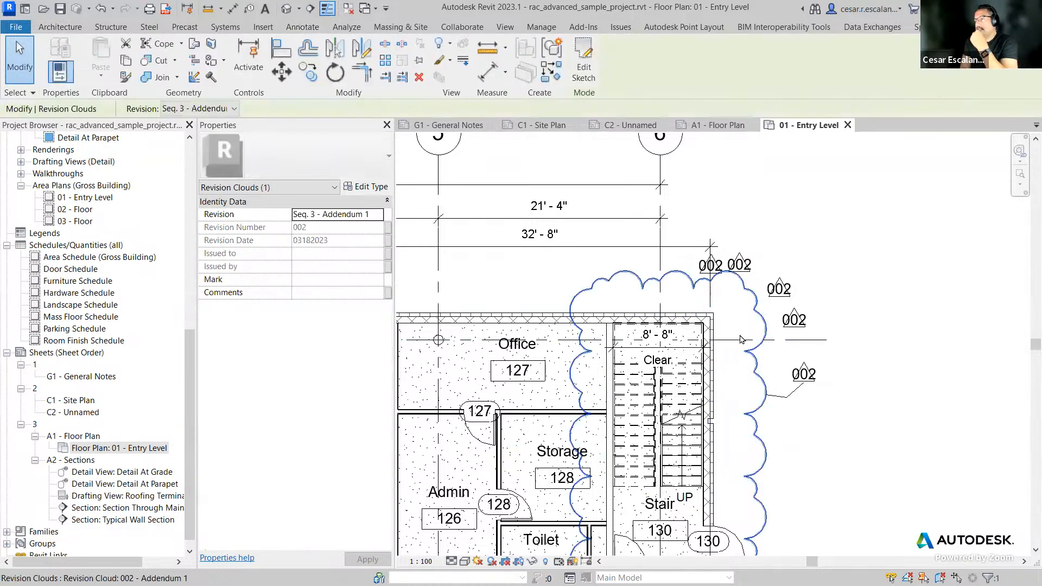
left_click(860, 213)
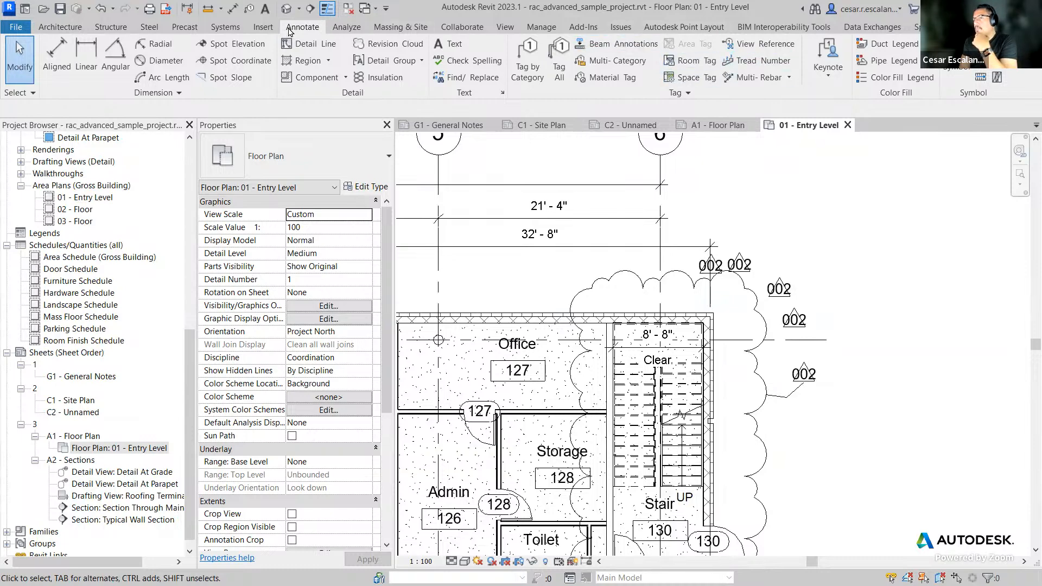
Step: Open Sheet Issues/Revisions, widen the columns, and set the Seq. 1 revision to show Tag only
left_click(505, 27)
left_click(779, 60)
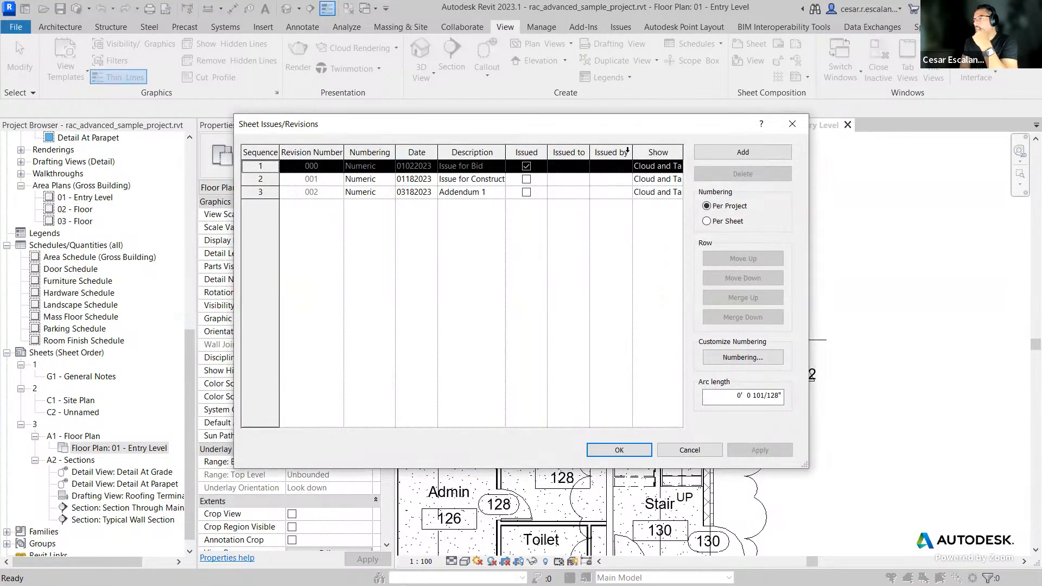
left_click_drag(634, 150, 605, 150)
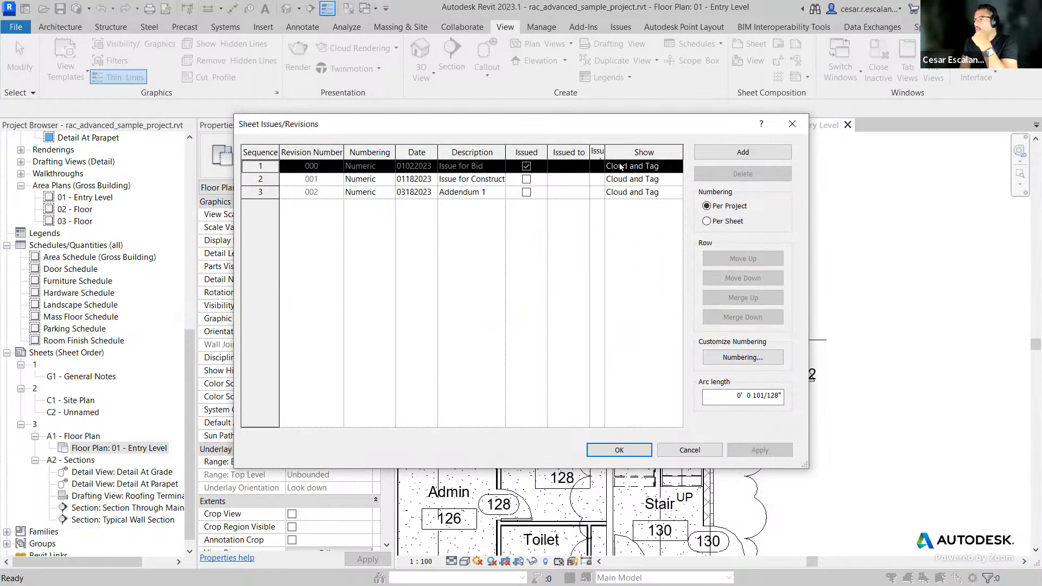
left_click(657, 166)
left_click(676, 166)
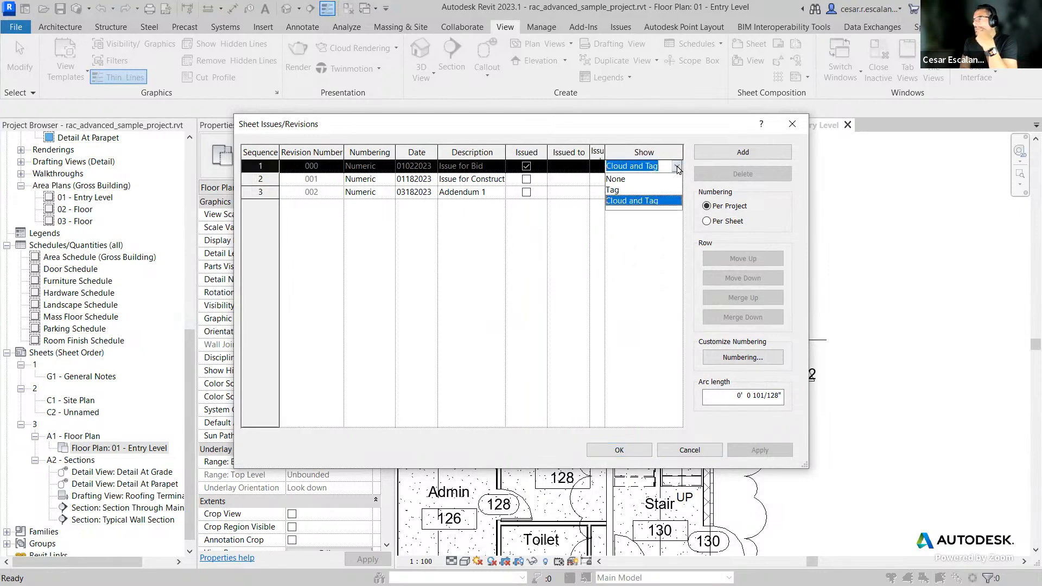
left_click(645, 189)
Step: Set the Seq. 2 revision to show Tag, mark it as issued, and confirm the dialog
left_click(676, 180)
left_click(677, 179)
left_click(628, 203)
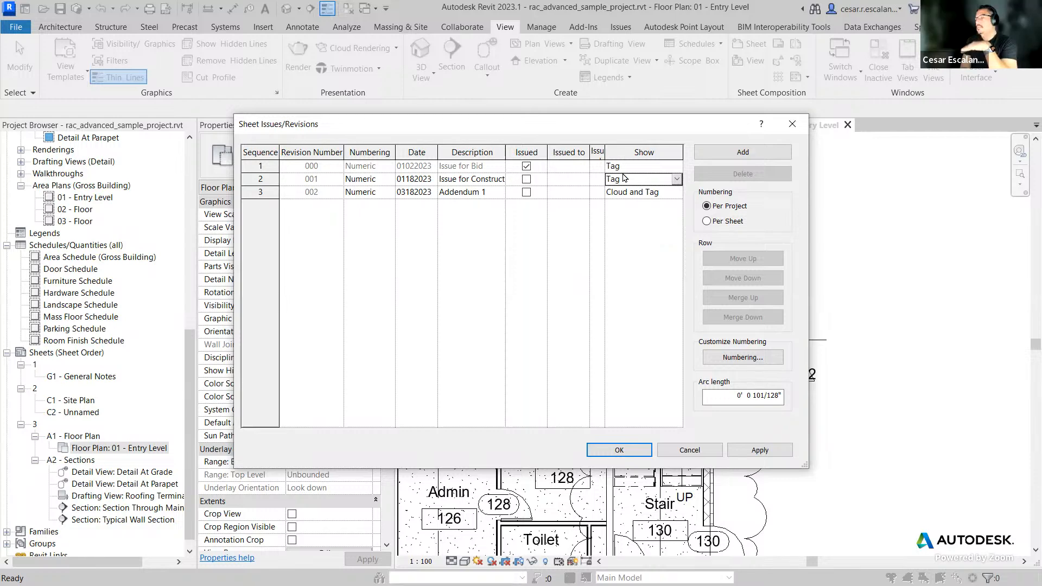
left_click(525, 179)
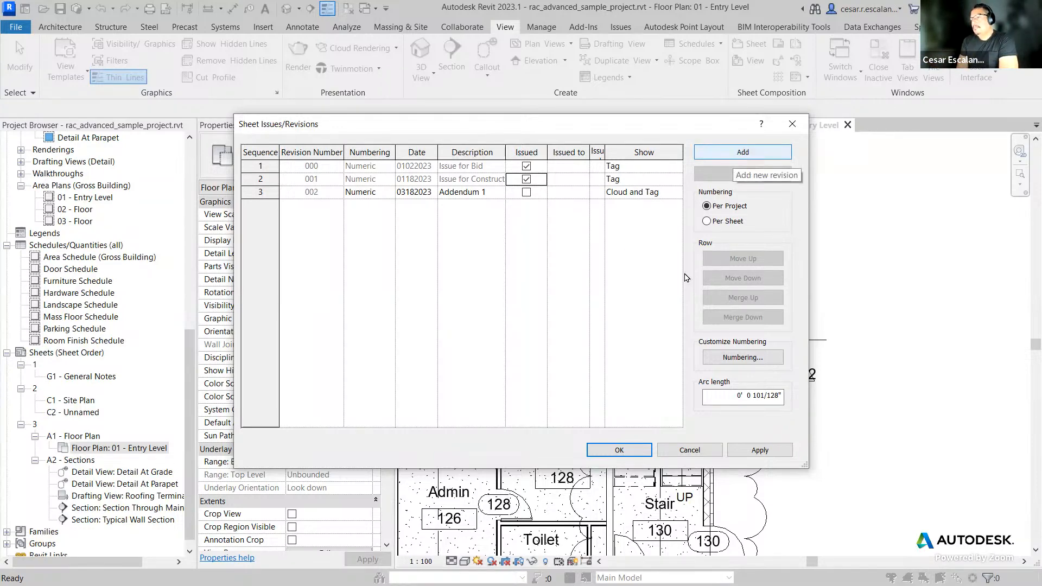
left_click(621, 450)
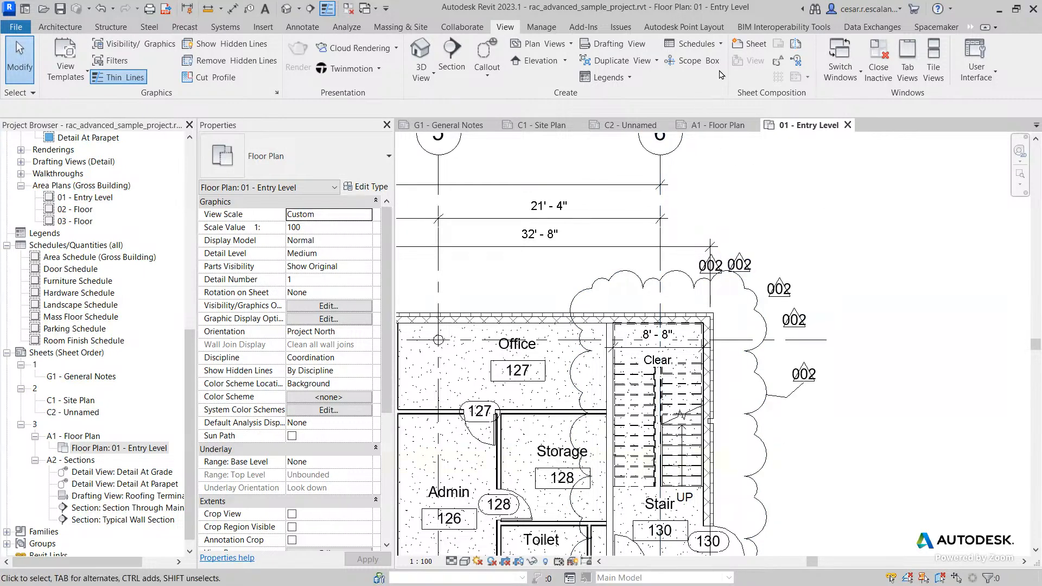
Step: Reopen Sheet Issues/Revisions and set Show to None for all three revisions, then confirm
left_click(778, 60)
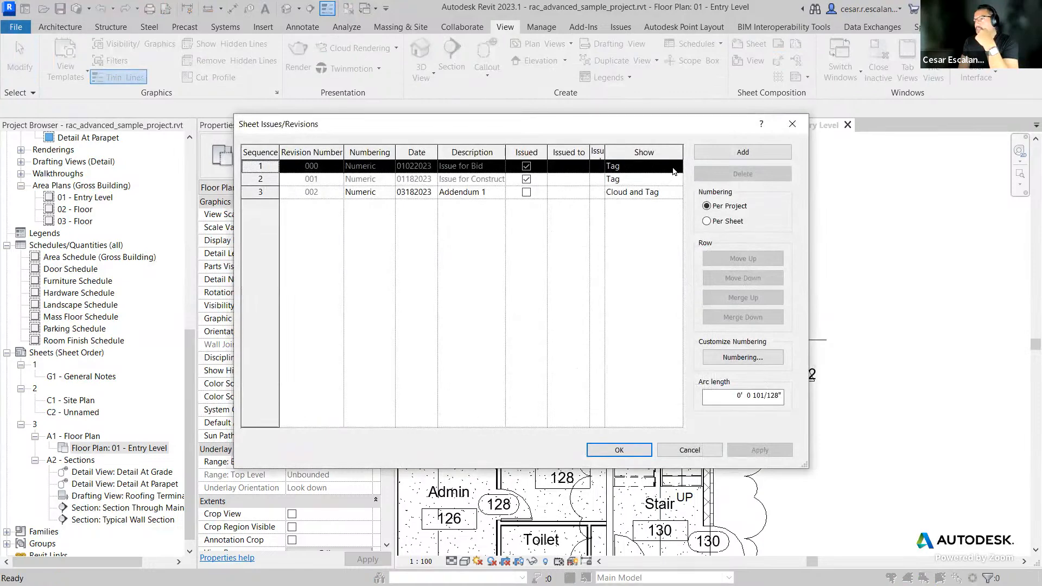
left_click(673, 171)
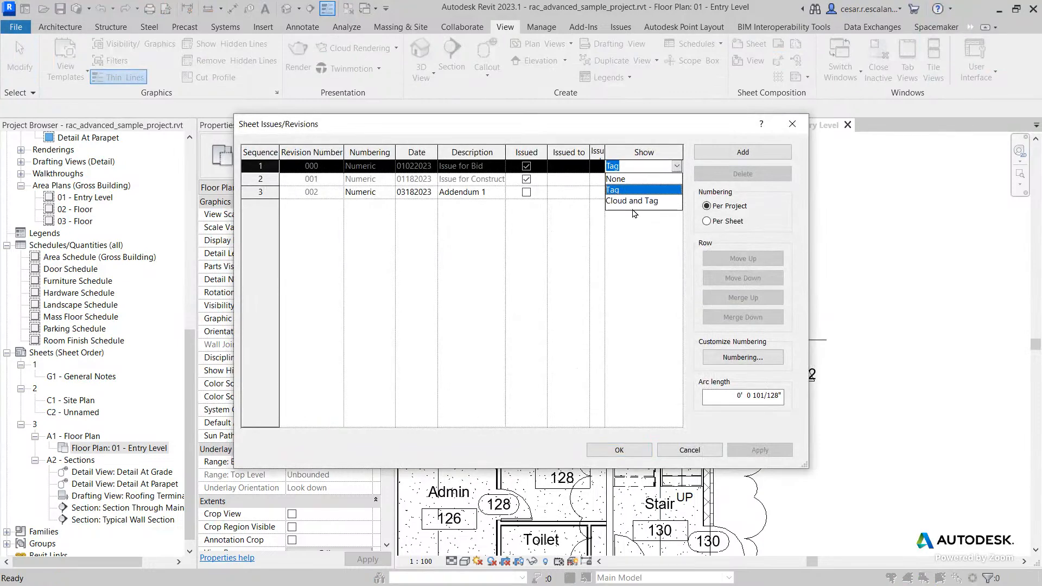
left_click(628, 232)
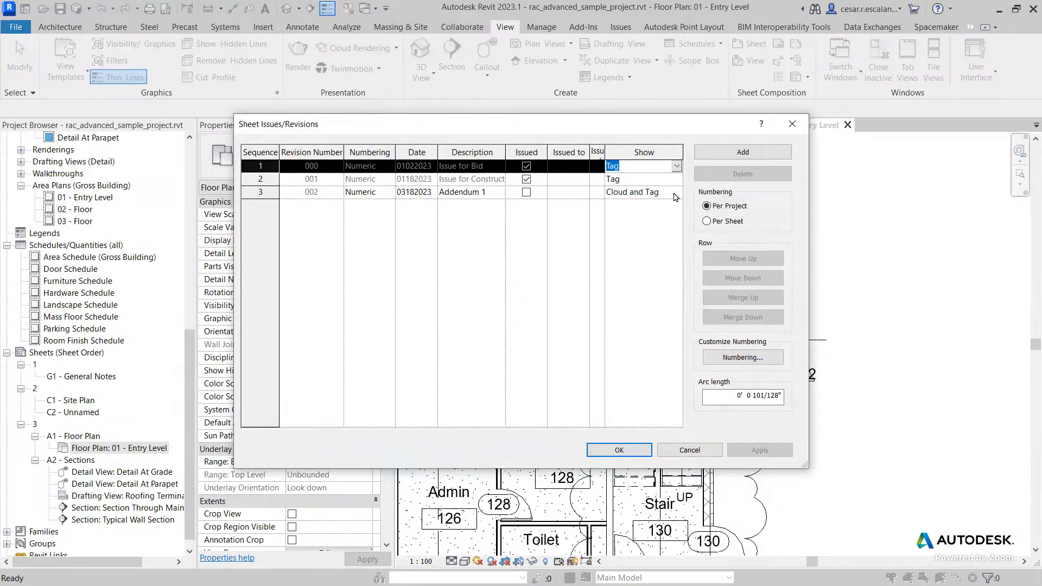
left_click(675, 194)
left_click(676, 192)
left_click(624, 204)
double_click(674, 180)
left_click(638, 190)
left_click(677, 167)
left_click(677, 167)
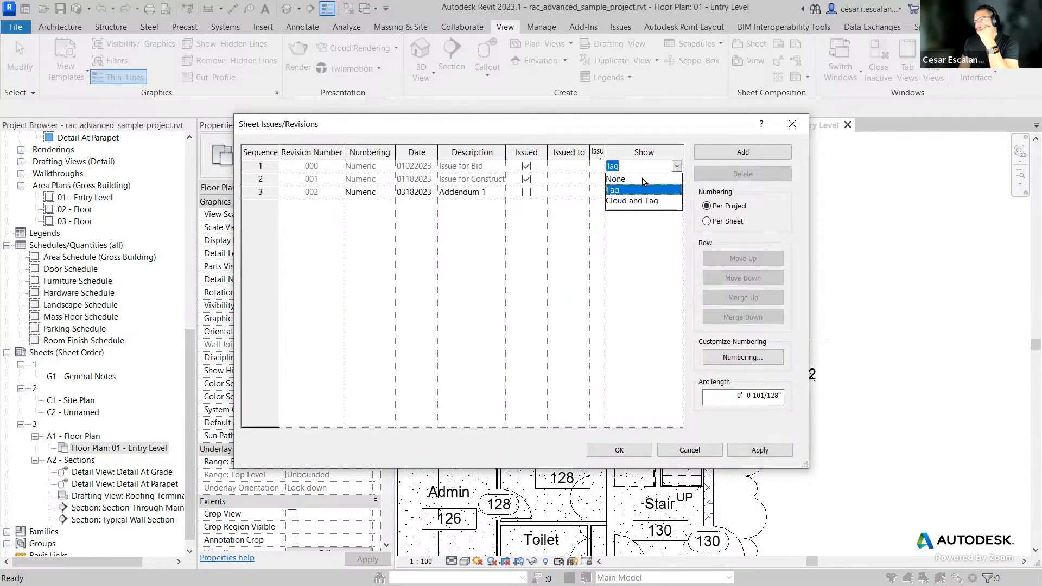
left_click(643, 180)
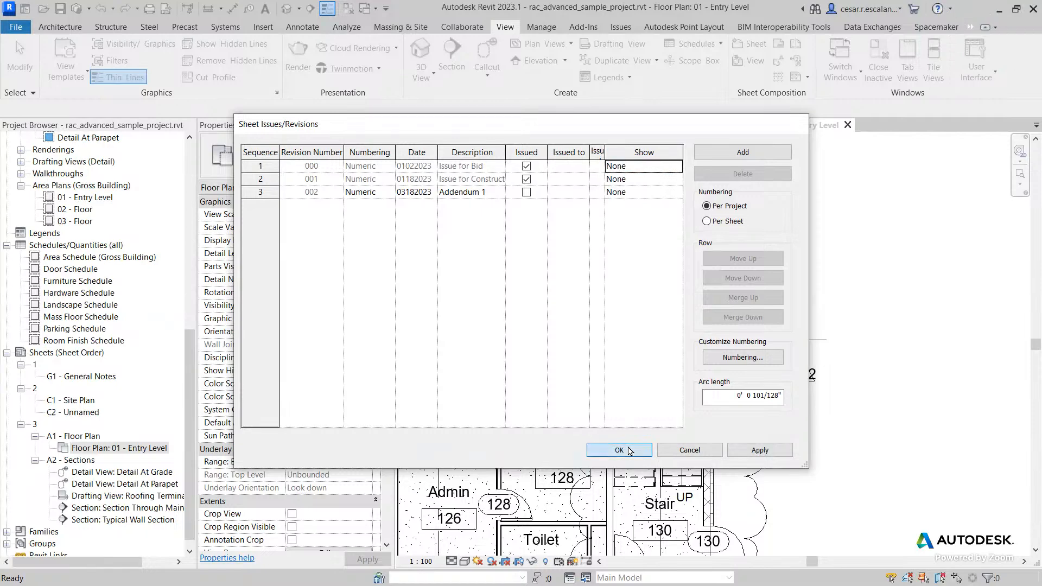
left_click(619, 450)
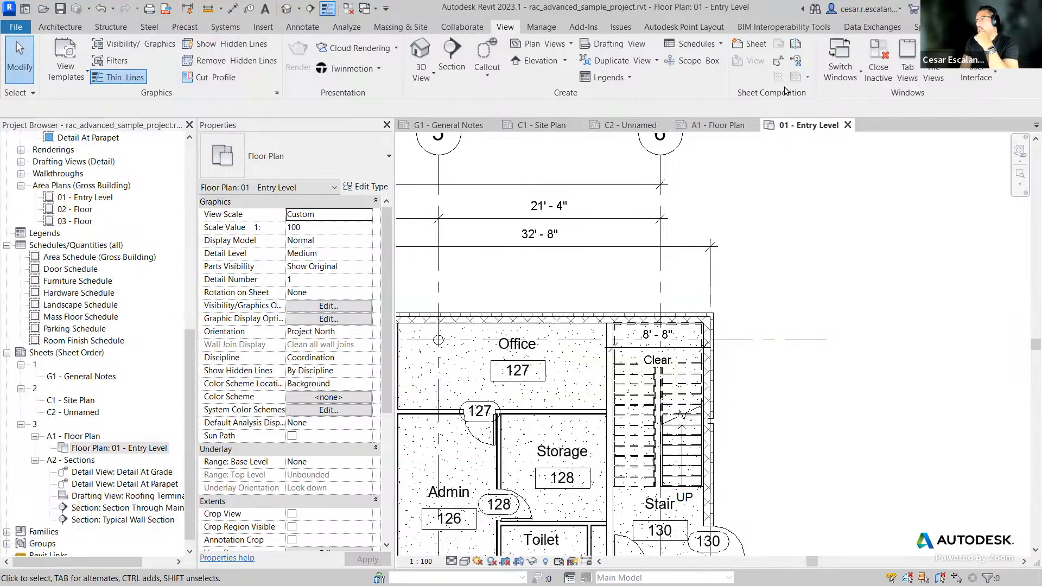
Step: Reopen Sheet Issues/Revisions and set the Seq. 3 Addendum 1 revision to show Cloud and Tag
left_click(779, 62)
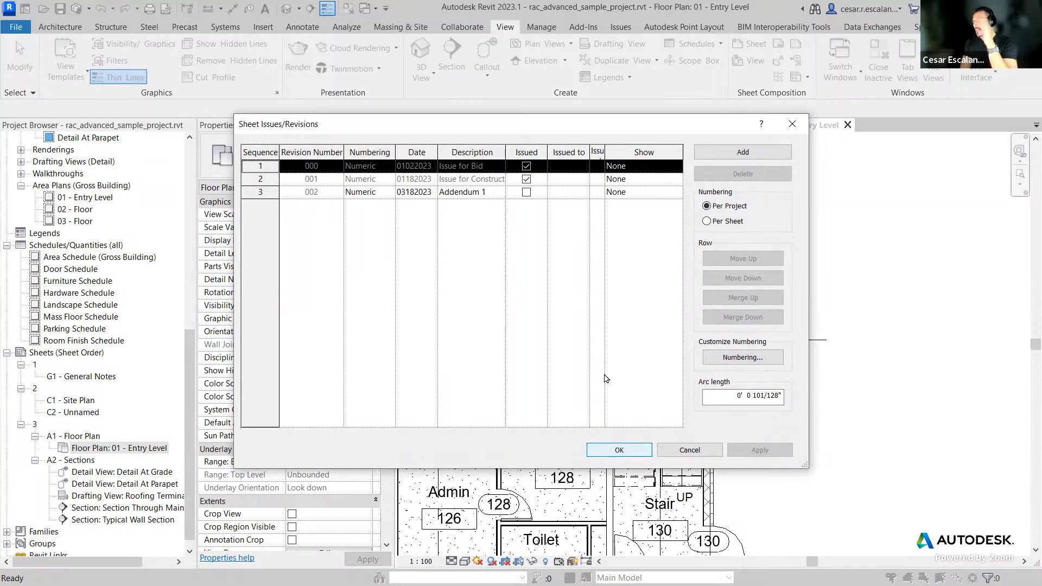
left_click(254, 192)
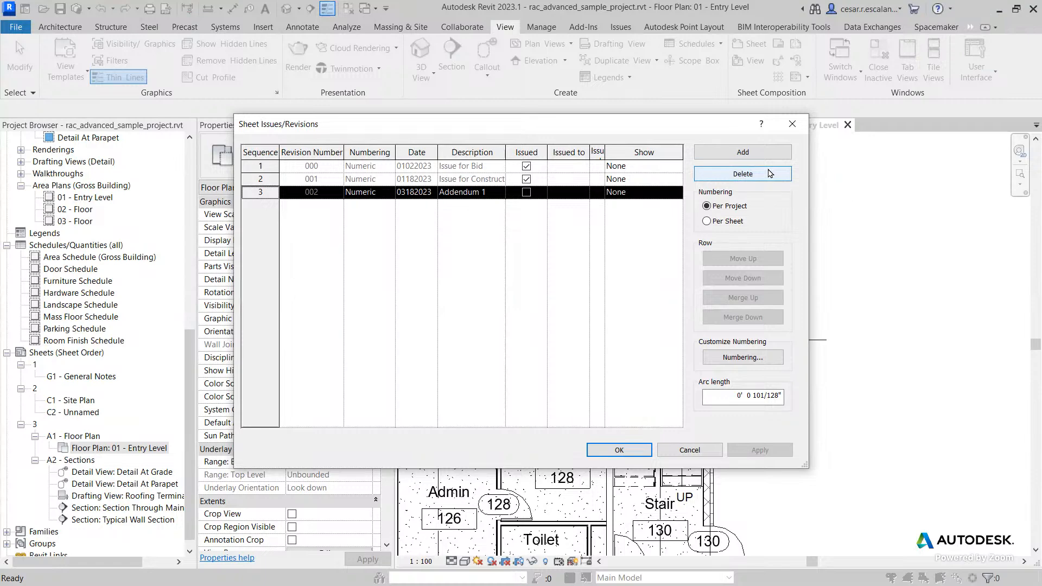
left_click(674, 193)
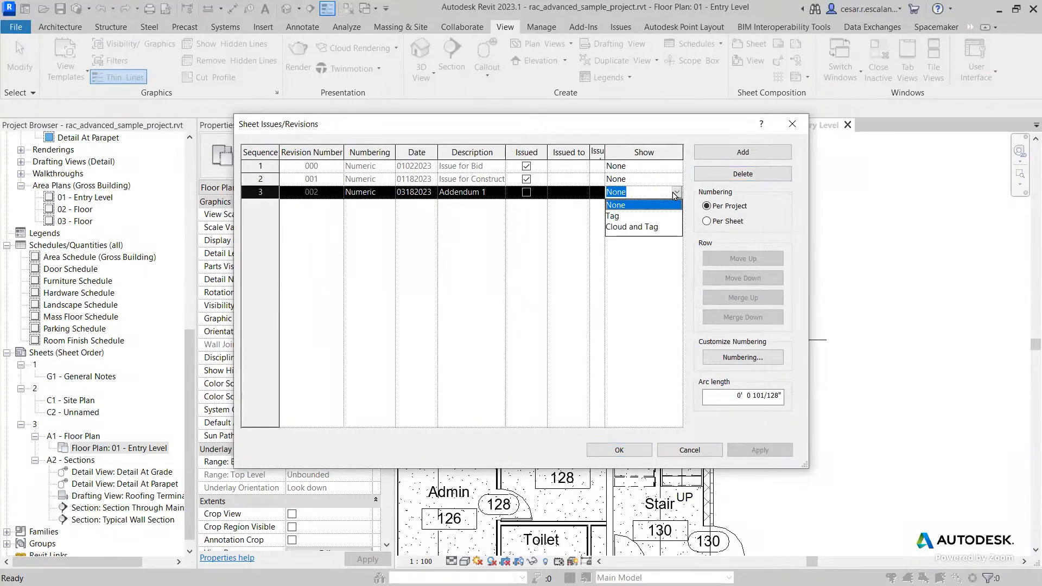
left_click(652, 227)
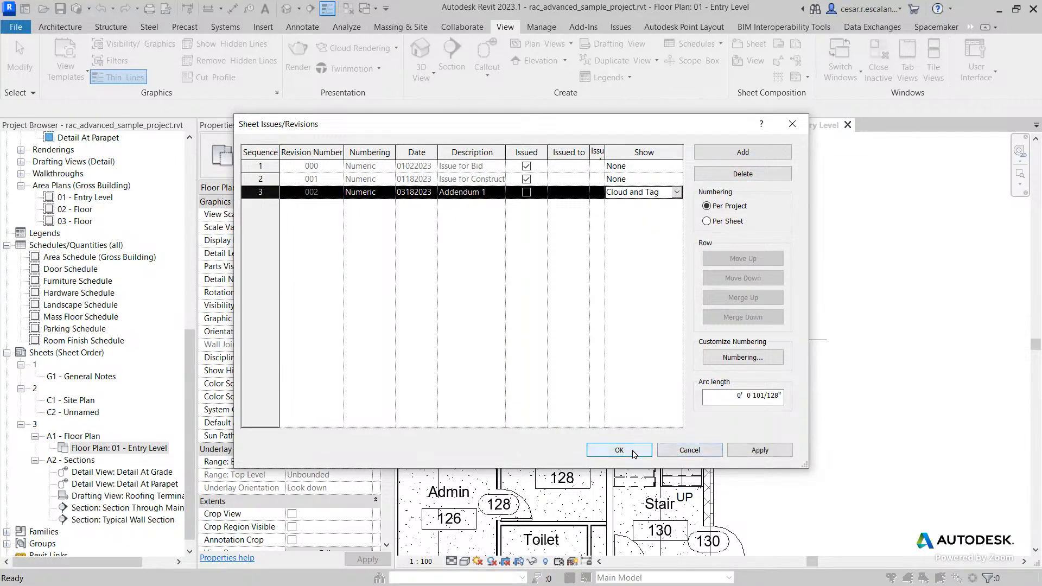
left_click(677, 193)
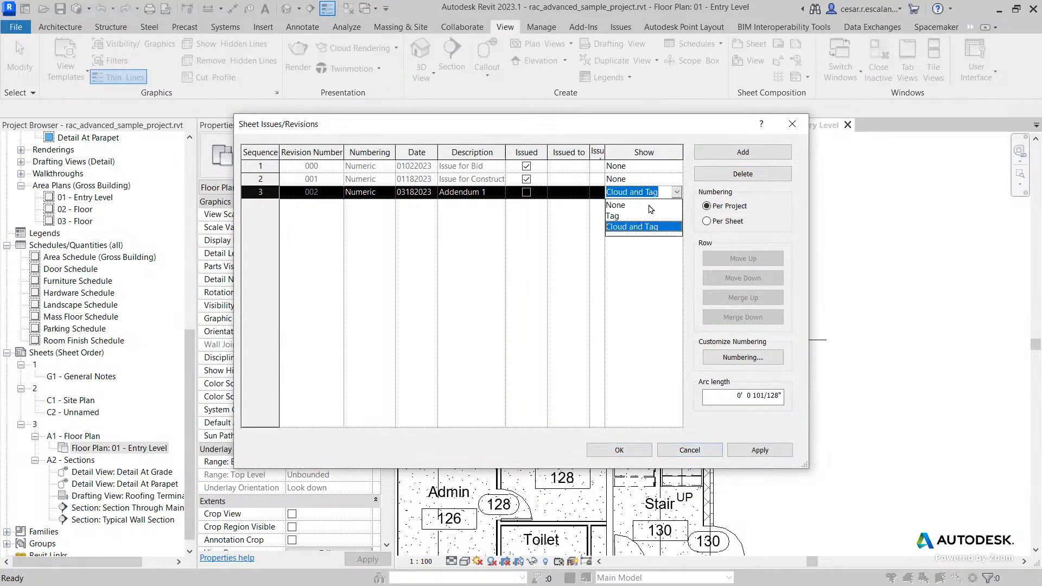
left_click(650, 208)
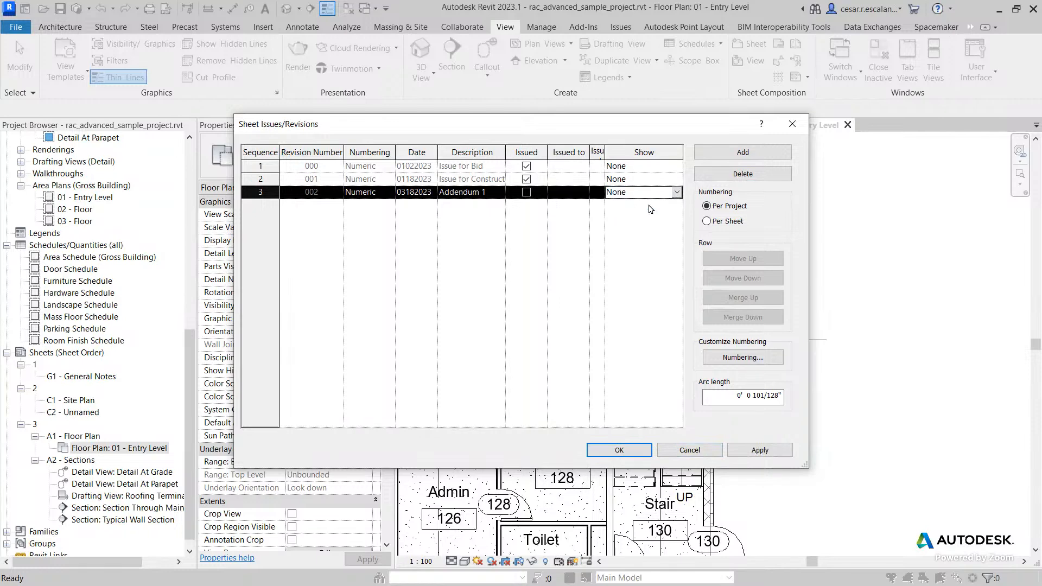
left_click(676, 194)
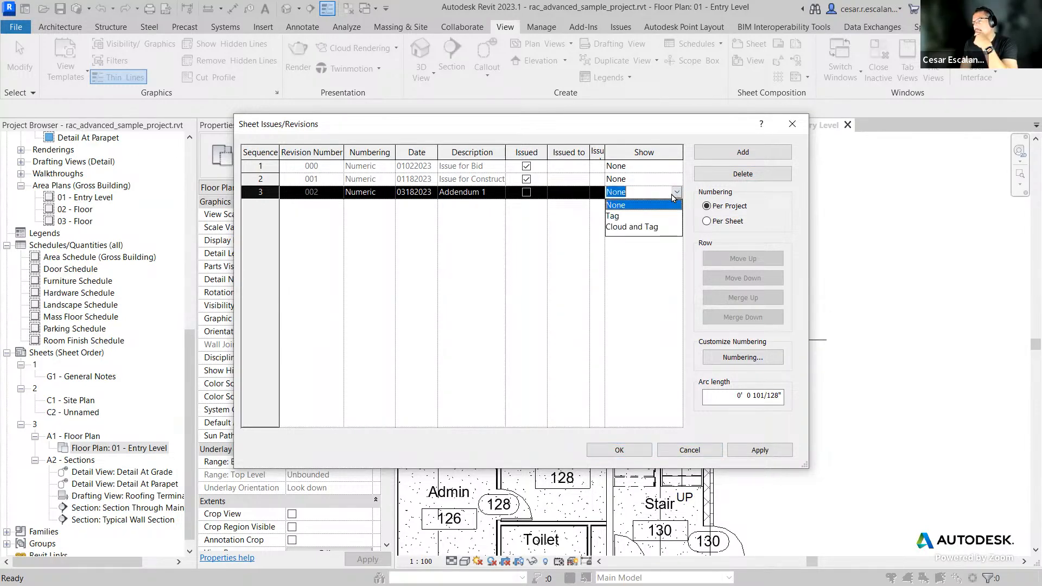
left_click(633, 228)
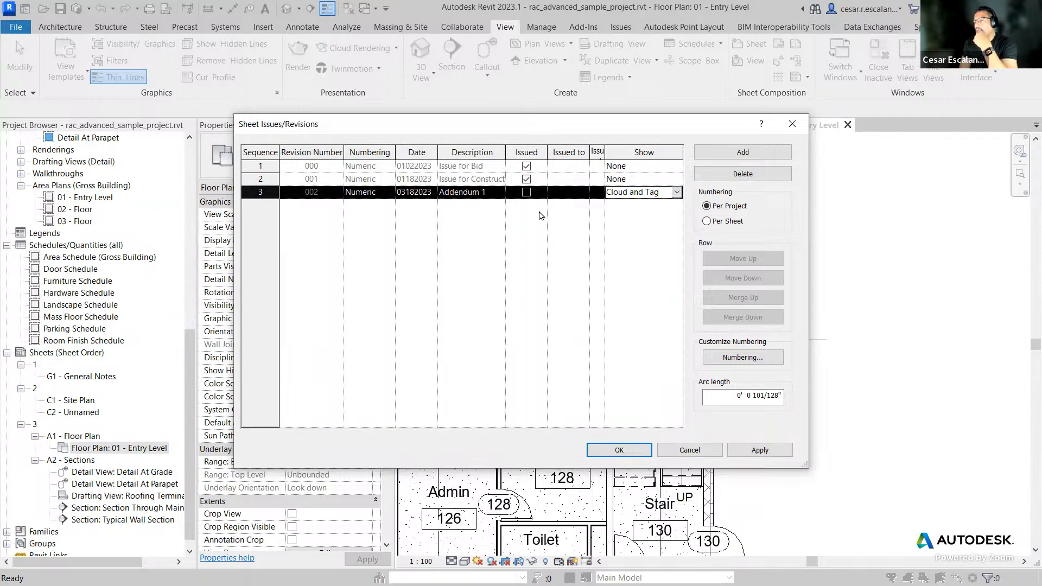
left_click(615, 450)
Step: Open the A1 - Floor Plan sheet and inspect the revision schedule in its title block
middle_click_drag(832, 316, 844, 229)
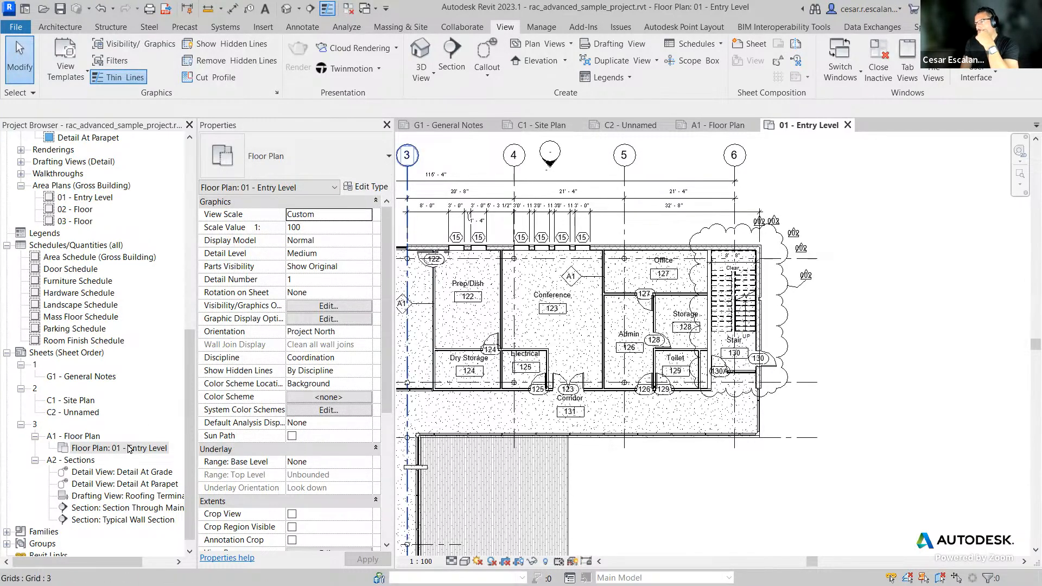
left_click(705, 127)
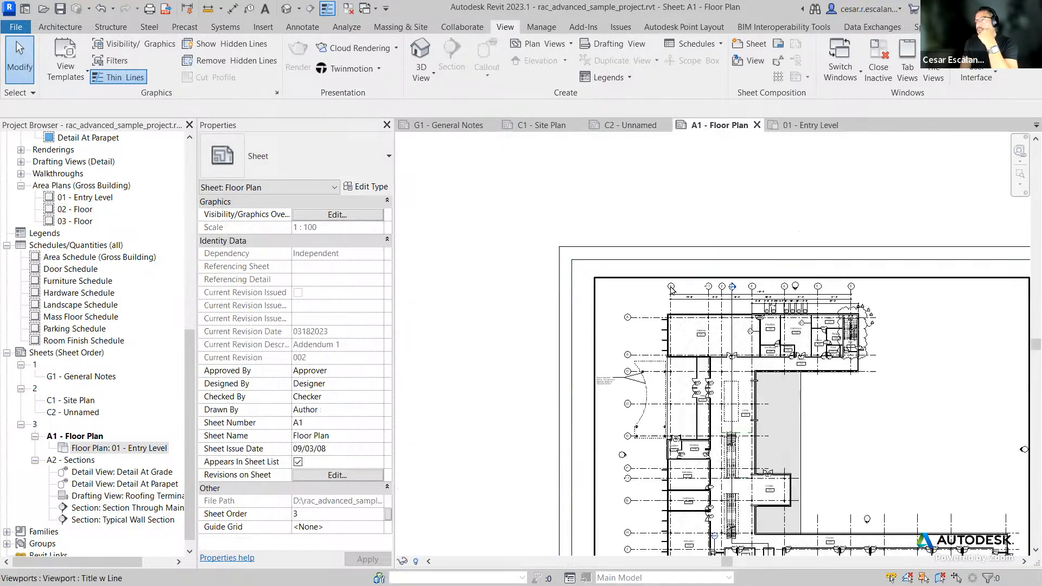
scroll(791, 358, "up", 5)
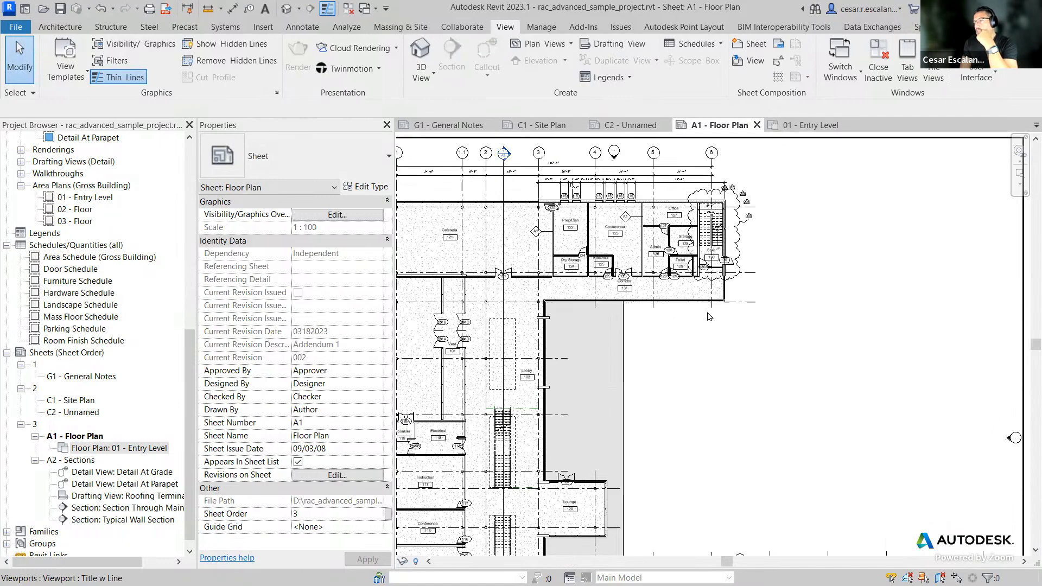
scroll(683, 288, "down", 4)
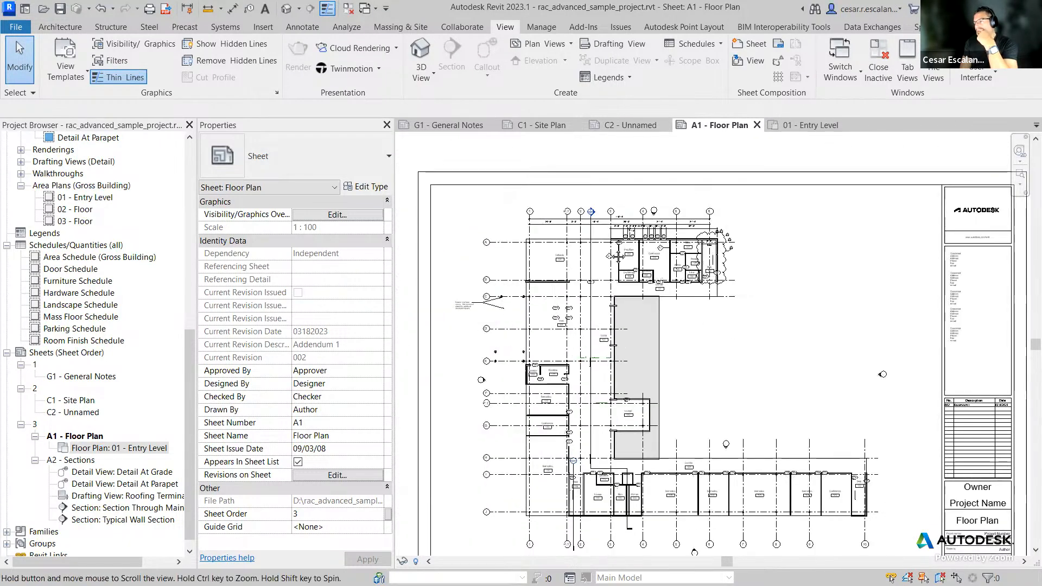
scroll(929, 360, "up", 4)
scroll(930, 361, "up", 5)
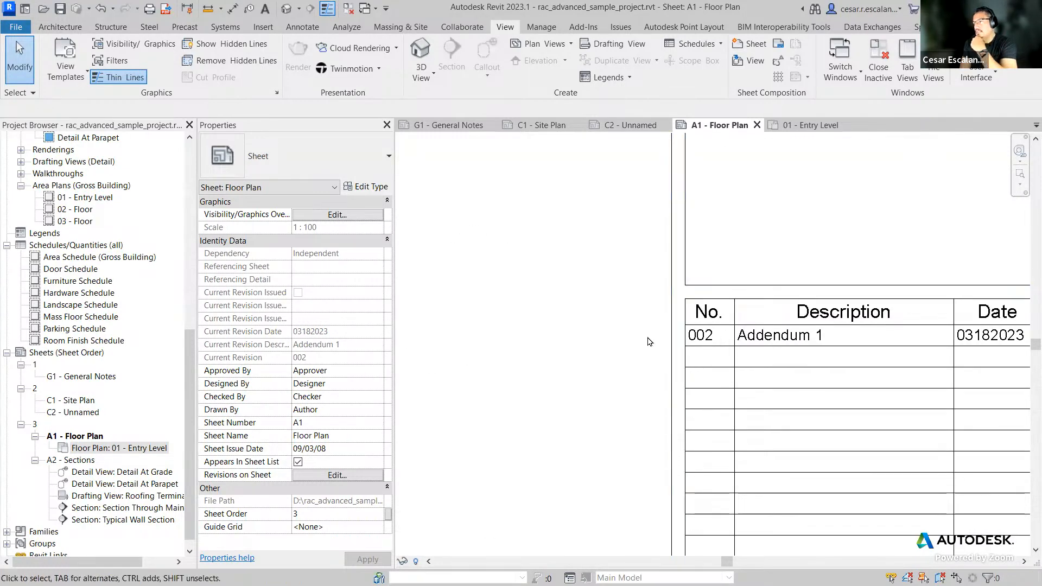
scroll(937, 337, "down", 5)
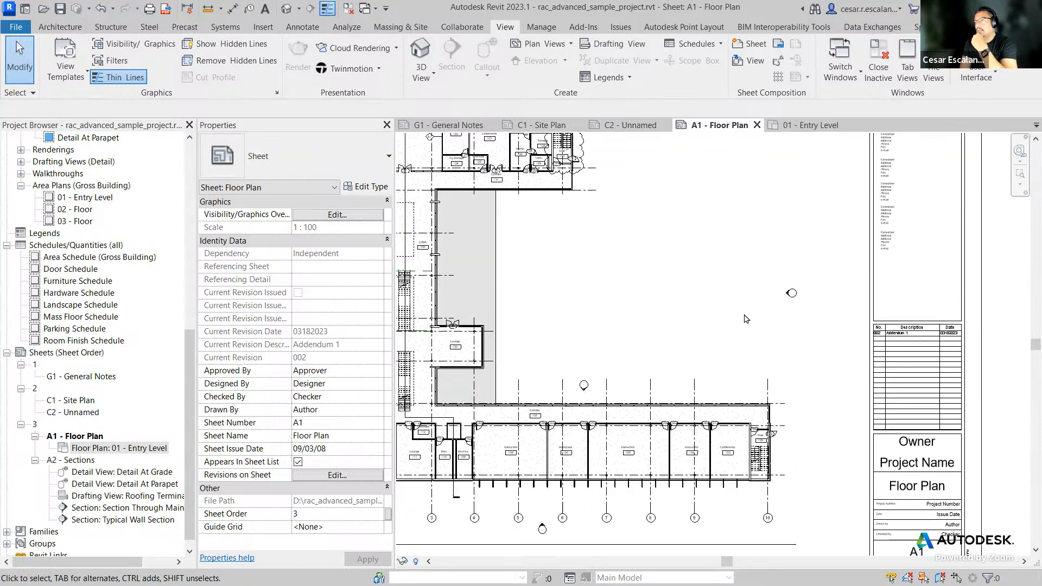
Step: Show the Seq. 2 Issue for Construction revision in the A1 - Floor Plan sheet's revision schedule
middle_click_drag(736, 296, 748, 320)
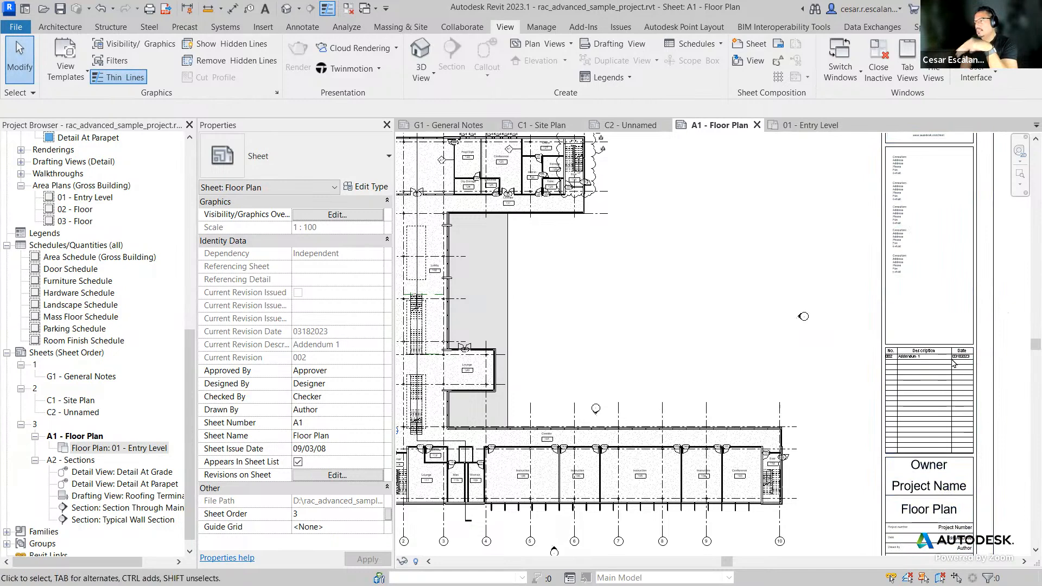
scroll(936, 366, "up", 5)
middle_click_drag(745, 332, 607, 303)
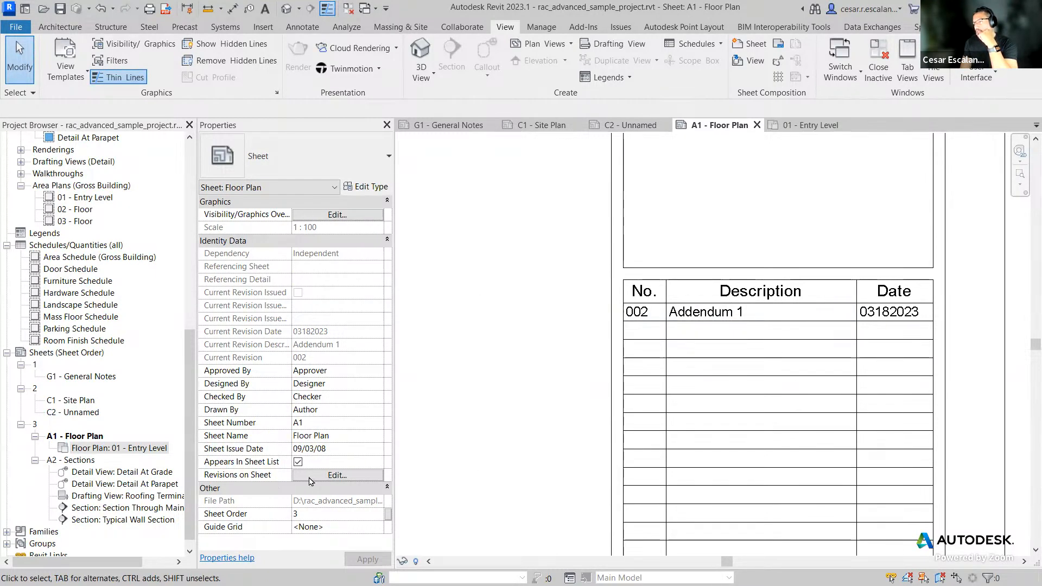
left_click(336, 476)
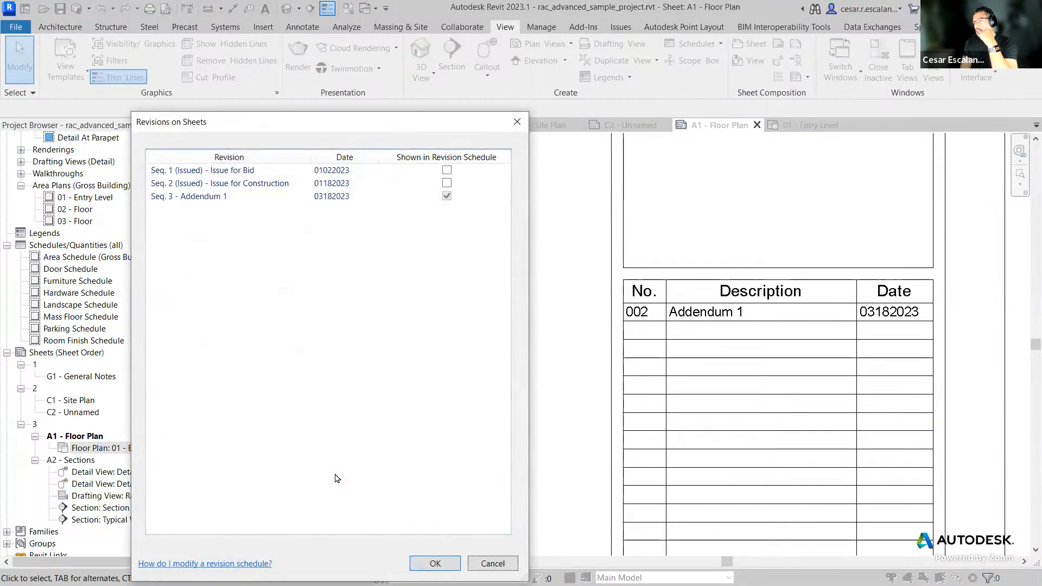
left_click(447, 183)
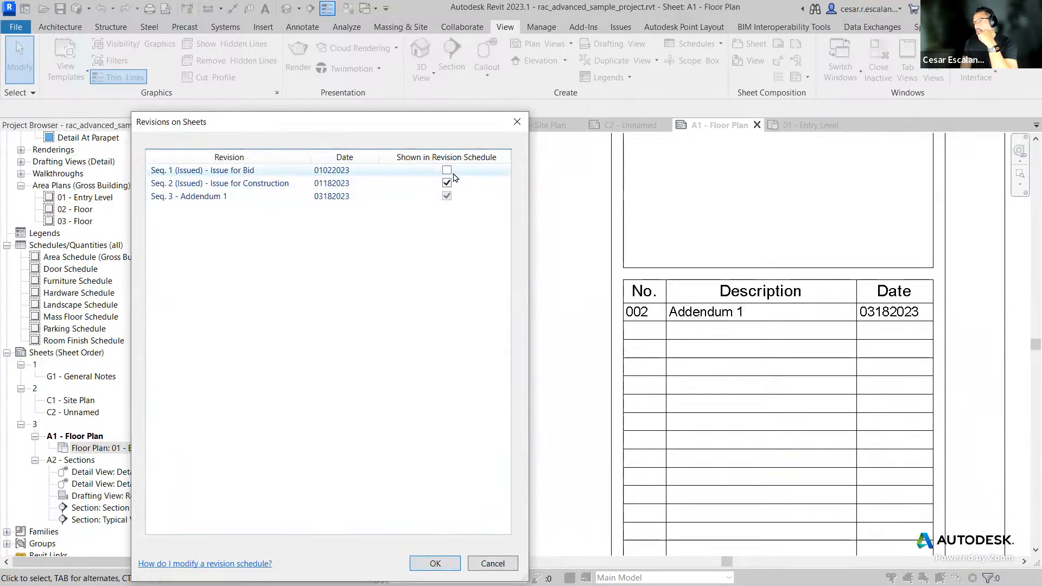
left_click(435, 563)
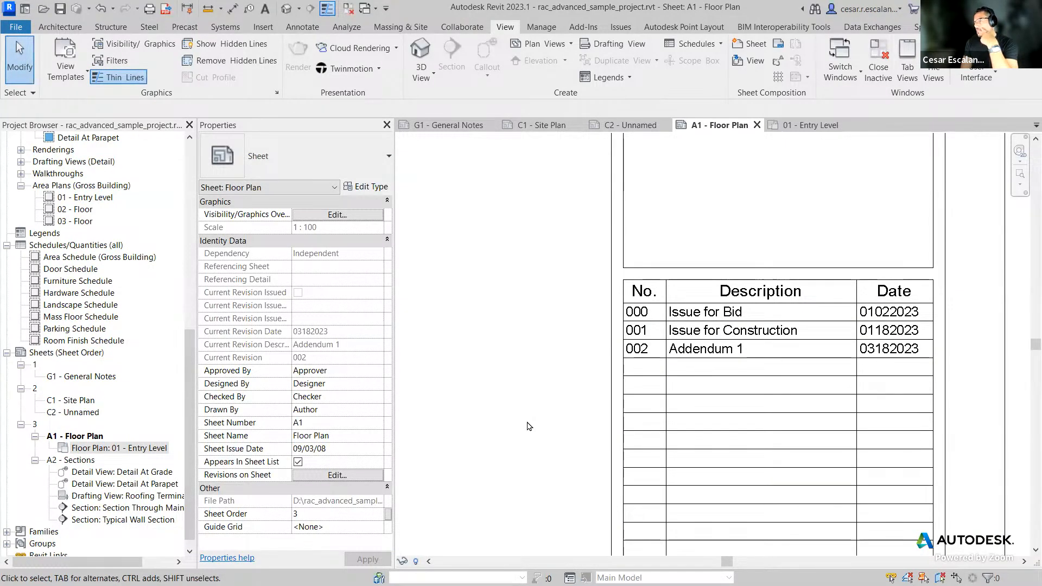
Step: Include all three revisions in the A1 - Floor Plan sheet's revision schedule by selecting every revision row together
left_click(351, 476)
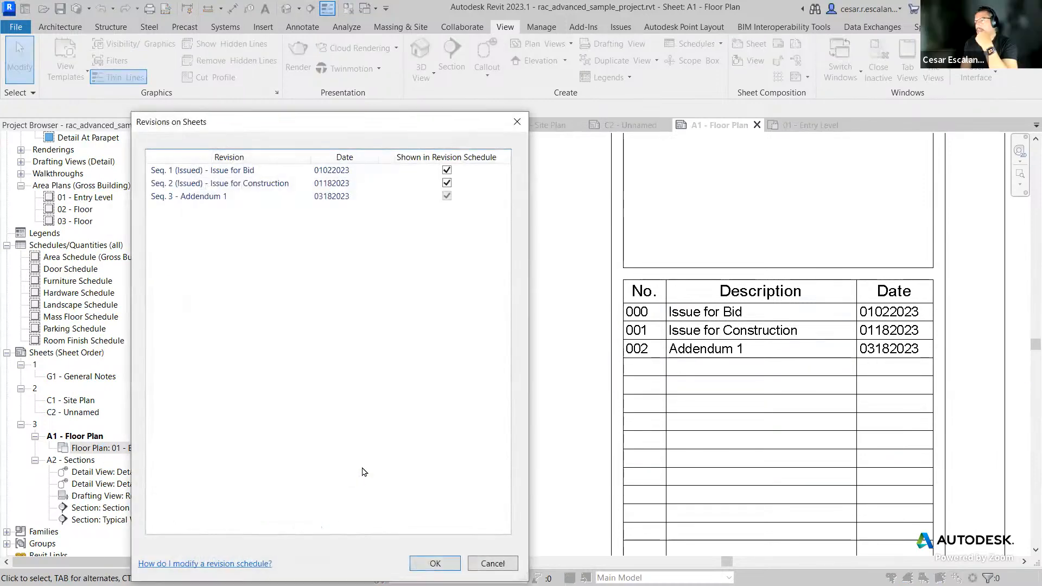
left_click(447, 184)
left_click(446, 171)
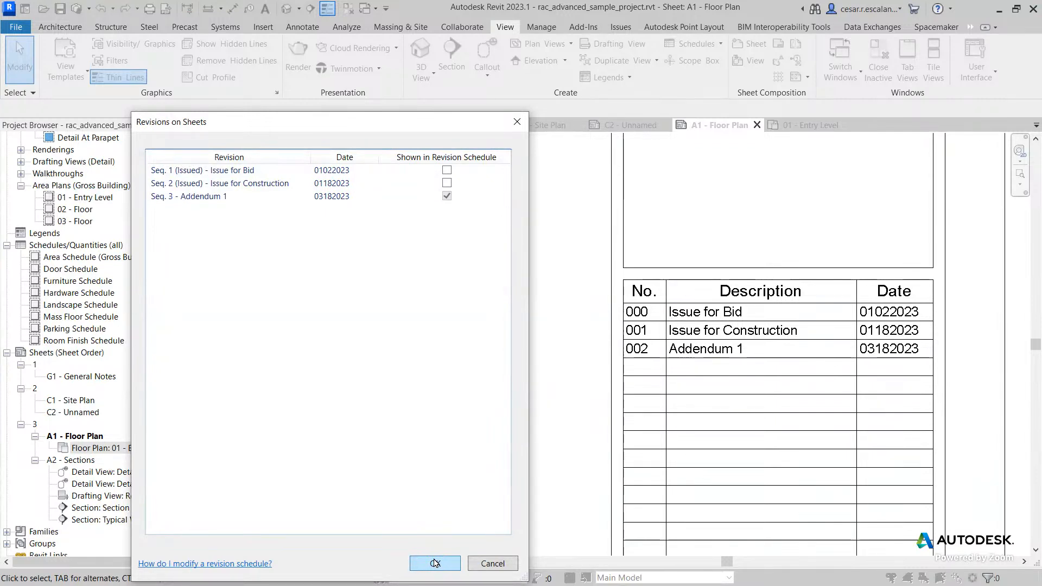
left_click(235, 173)
left_click(221, 197, "shift")
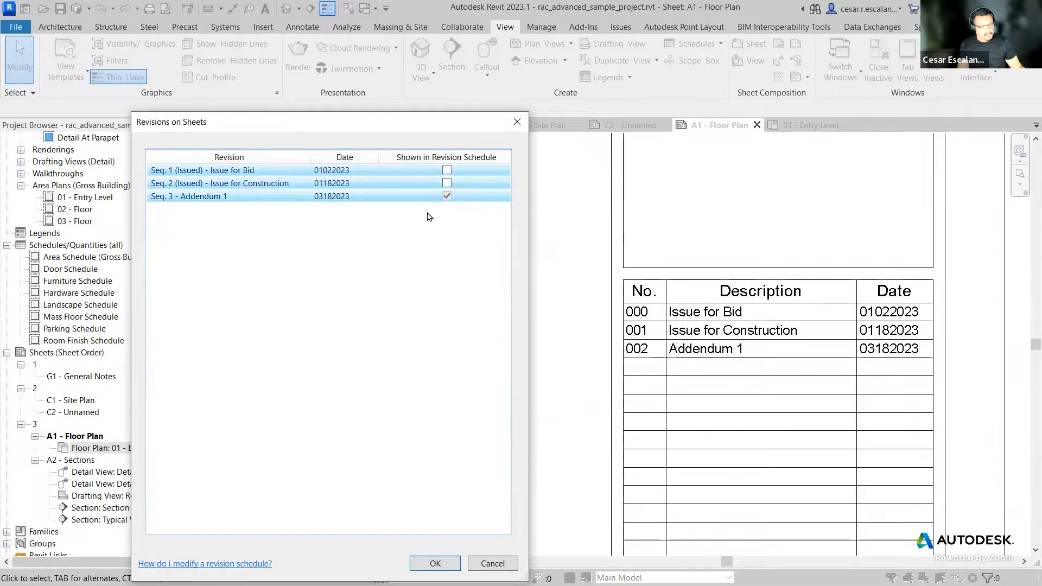
left_click(447, 184)
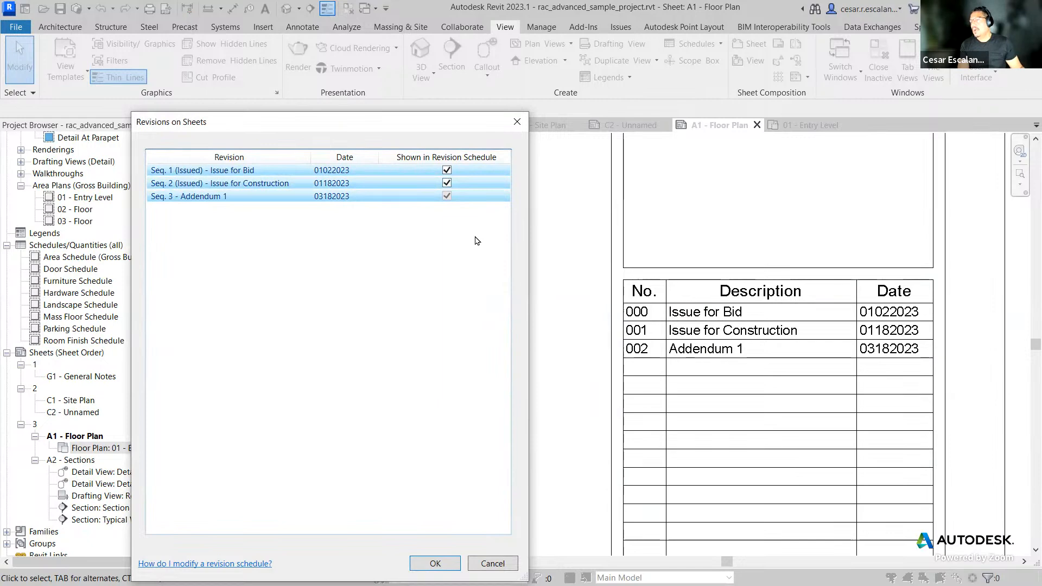
left_click(443, 566)
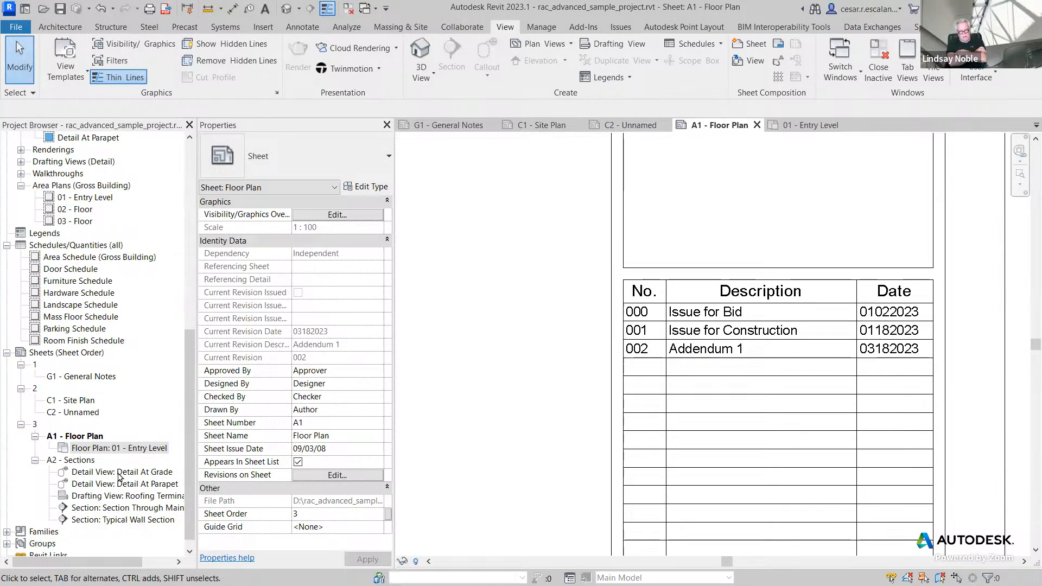
Step: Select sheets C1, C2 and A1 together and mark all three revisions as shown in their revision schedules
left_click(90, 435)
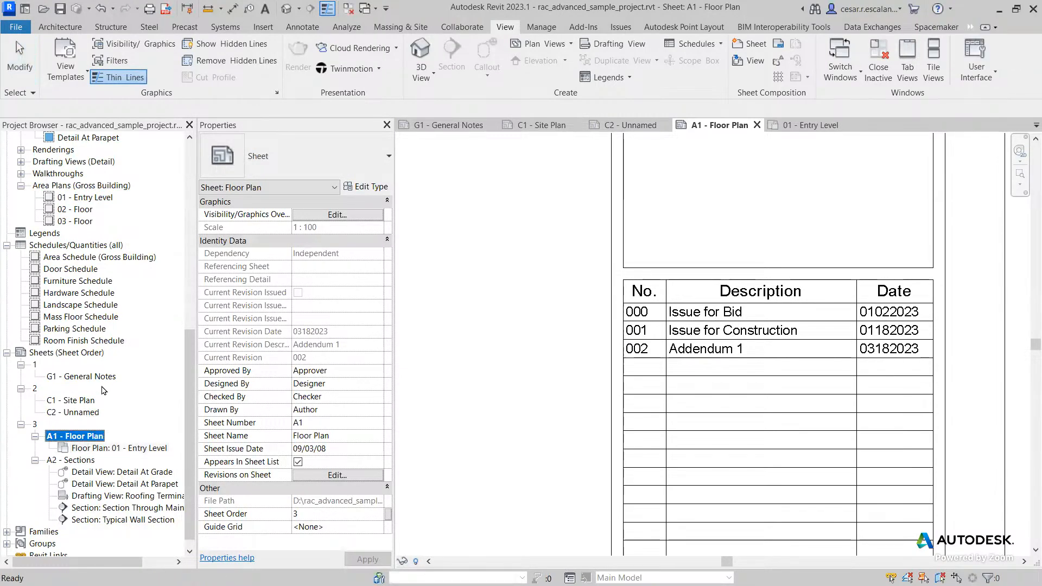
left_click(83, 404, "shift")
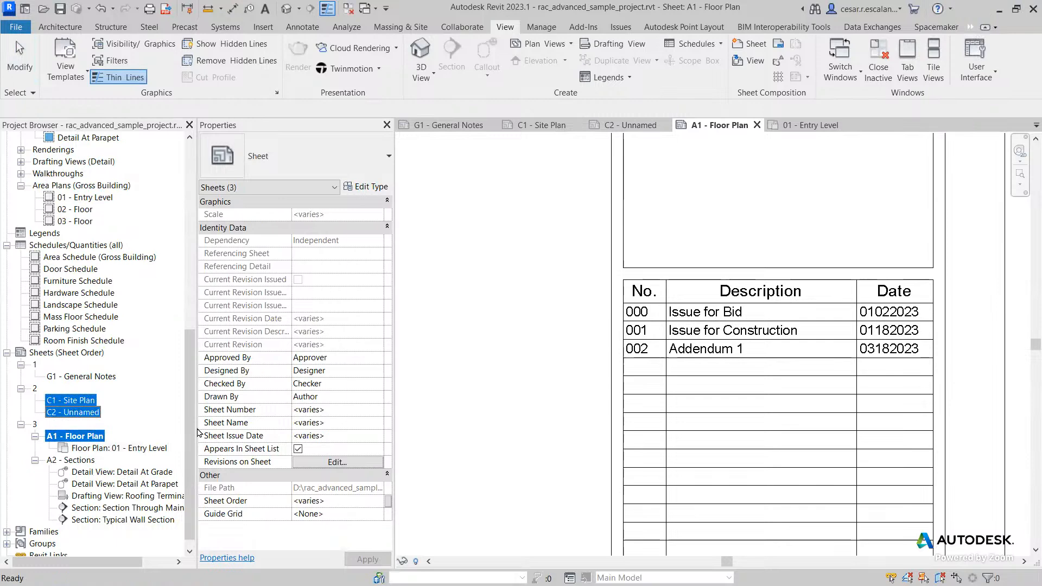
left_click(327, 463)
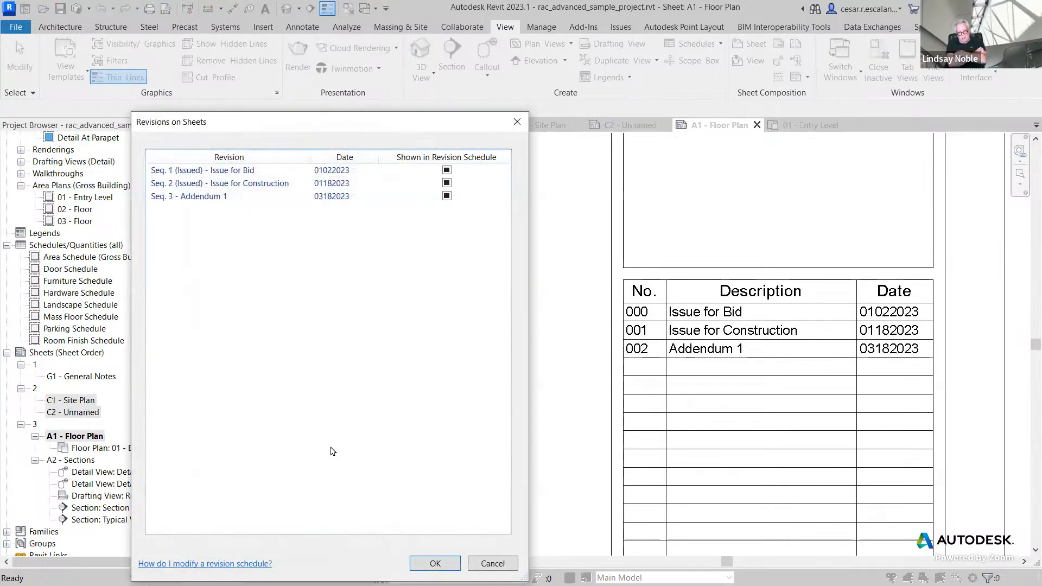
left_click(446, 170)
left_click(446, 184)
left_click(447, 196)
left_click(434, 562)
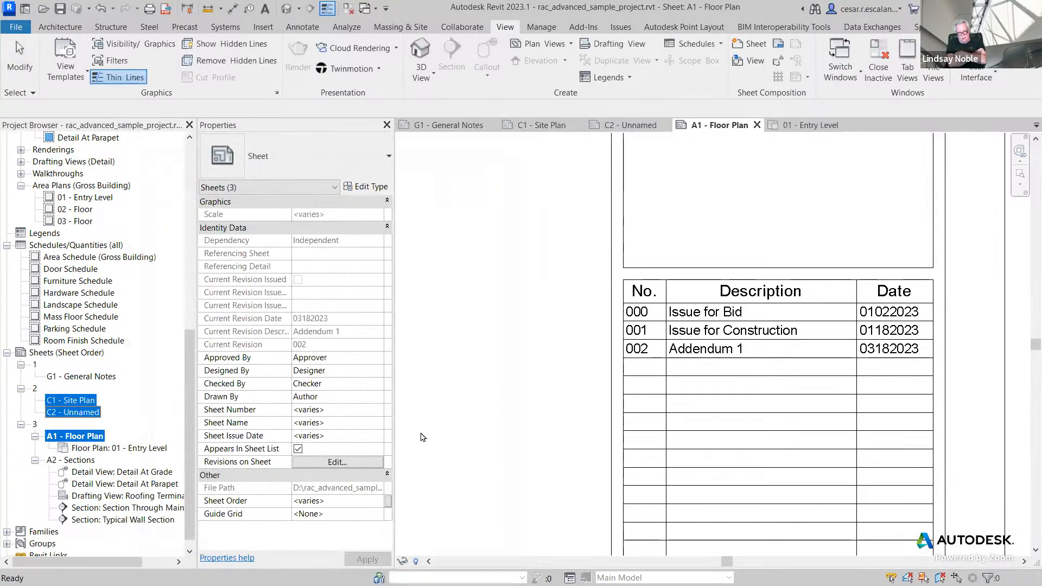
Step: Select sheets C1, C2, A1 and A2 together and mark all three revisions as shown in their revision schedules
left_click(421, 433)
double_click(71, 413)
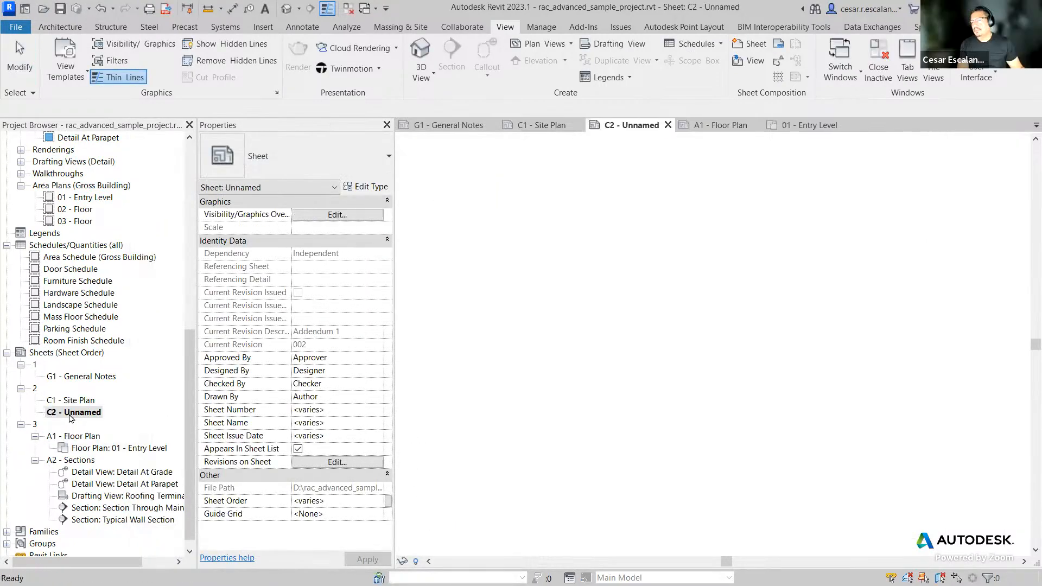
scroll(876, 374, "up", 3)
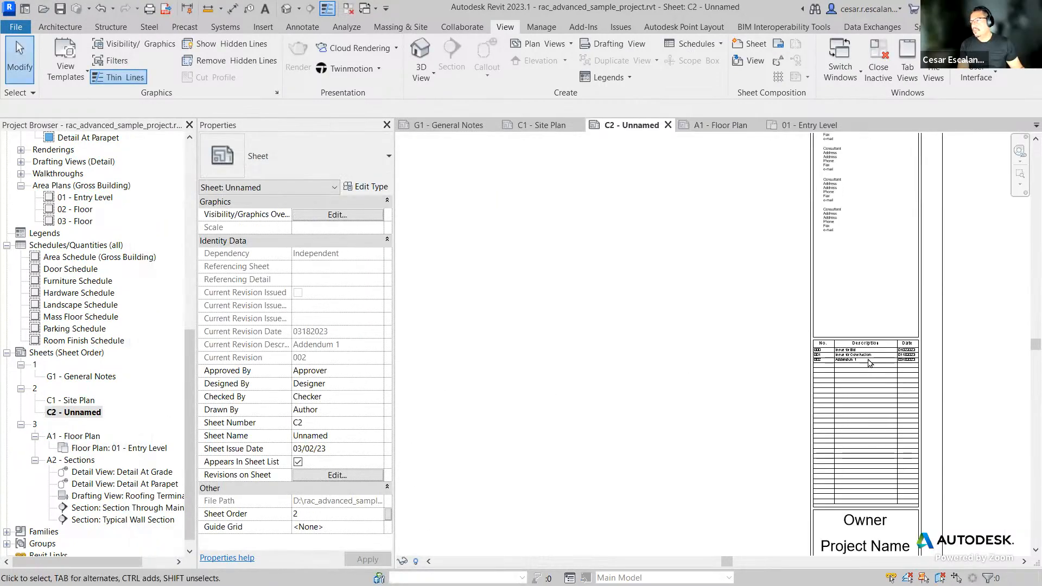
left_click(82, 402)
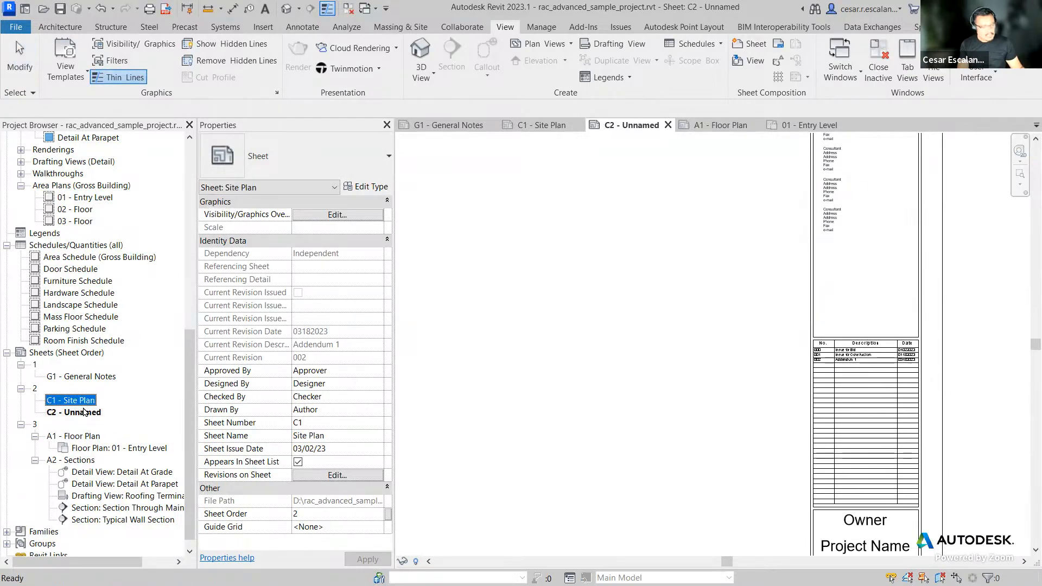
left_click(81, 413, "ctrl")
left_click(81, 436, "ctrl")
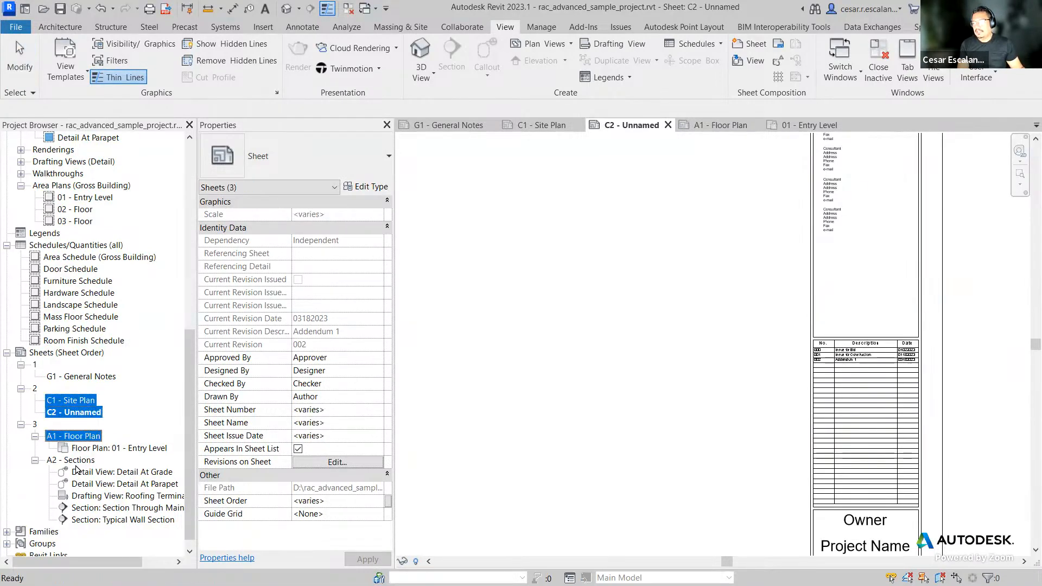
left_click(80, 460, "ctrl")
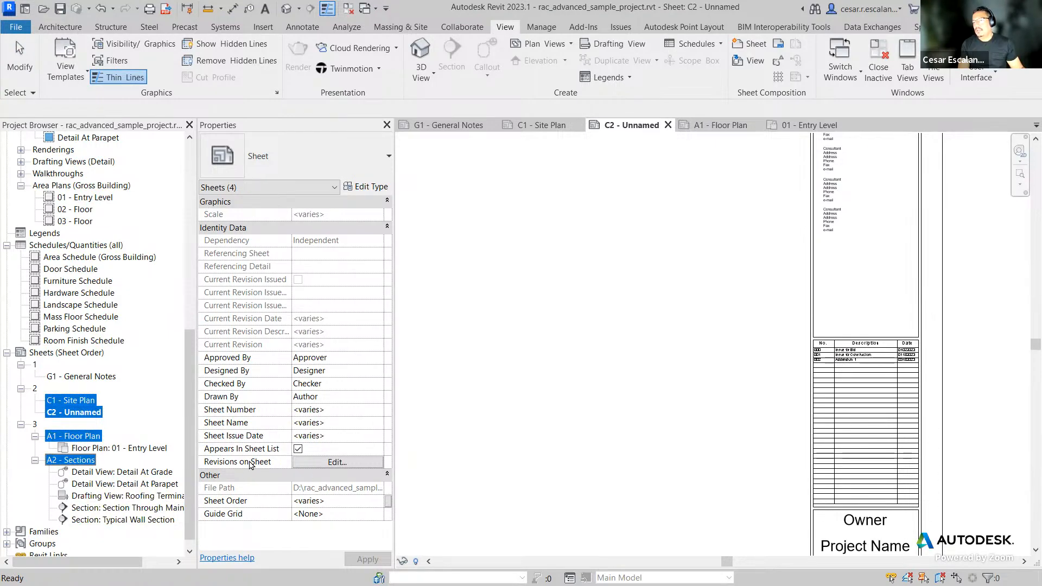
left_click(343, 465)
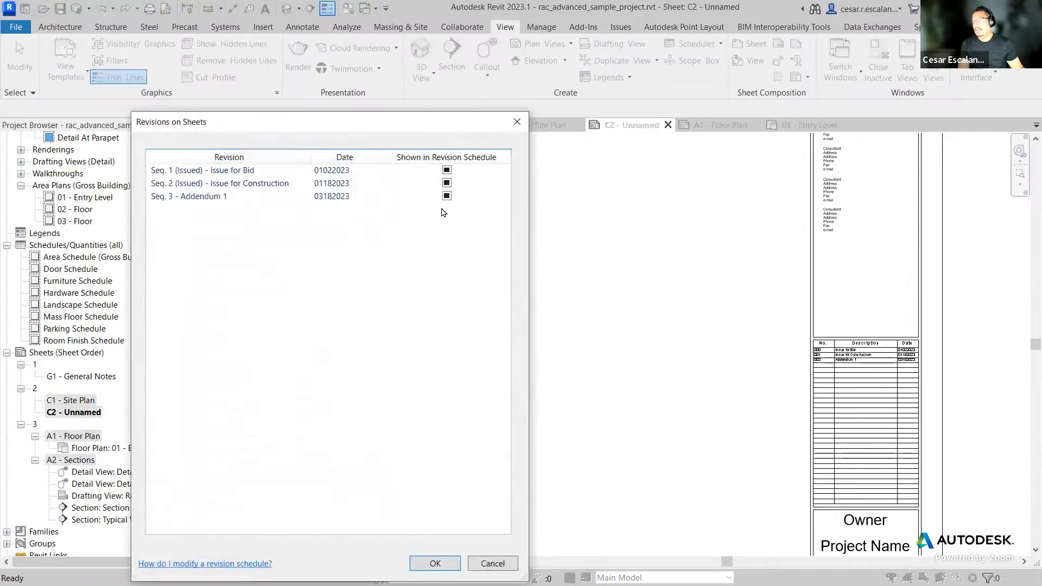
left_click(446, 182)
left_click(447, 170)
left_click(446, 195)
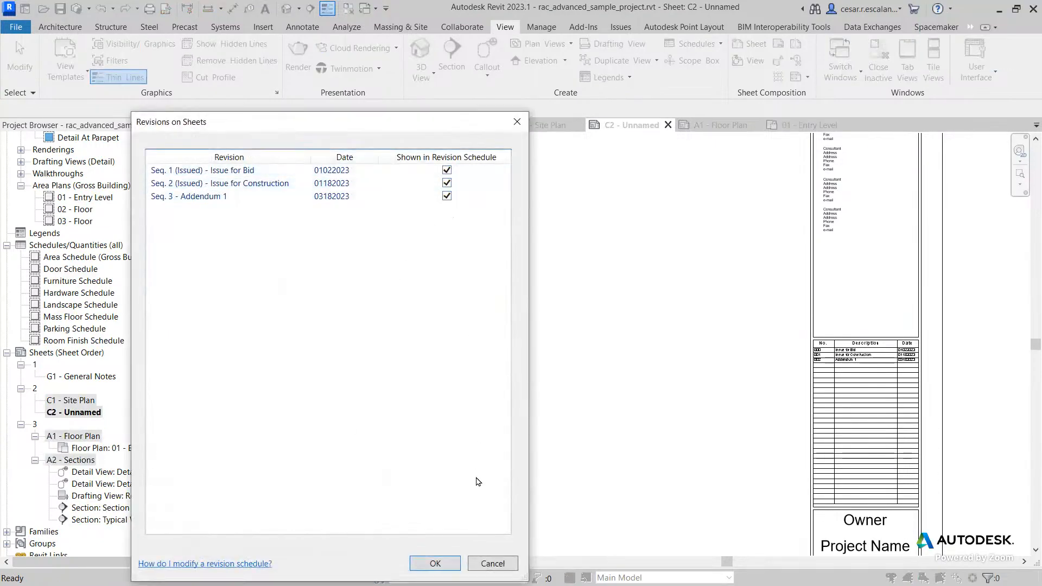
left_click(435, 563)
Step: Open sheets A1, C2, C1 and G1 in turn to inspect their revision schedules
left_click(567, 457)
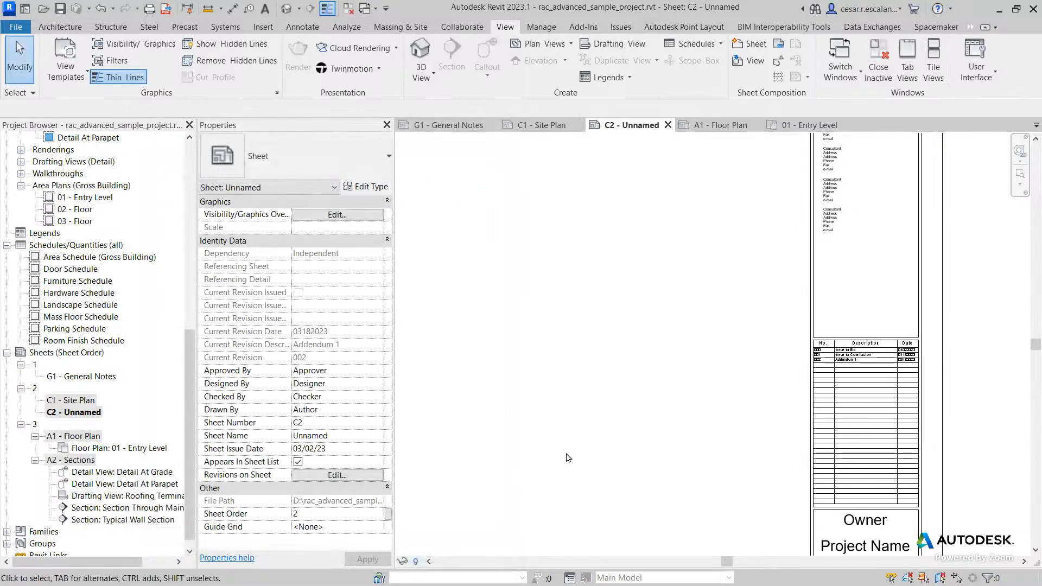
double_click(93, 439)
double_click(87, 414)
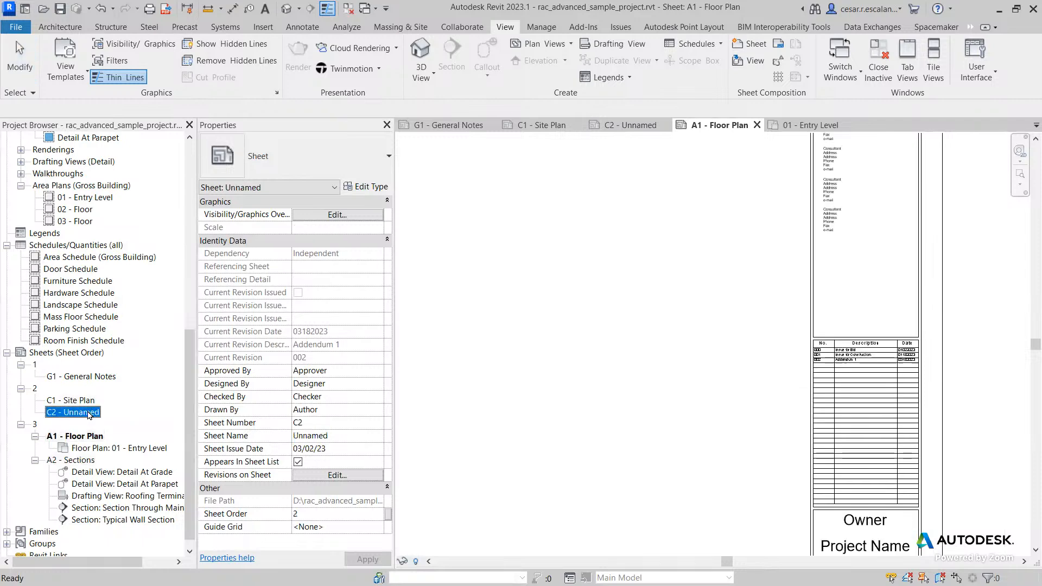
scroll(466, 396, "up", 3)
scroll(467, 396, "down", 2)
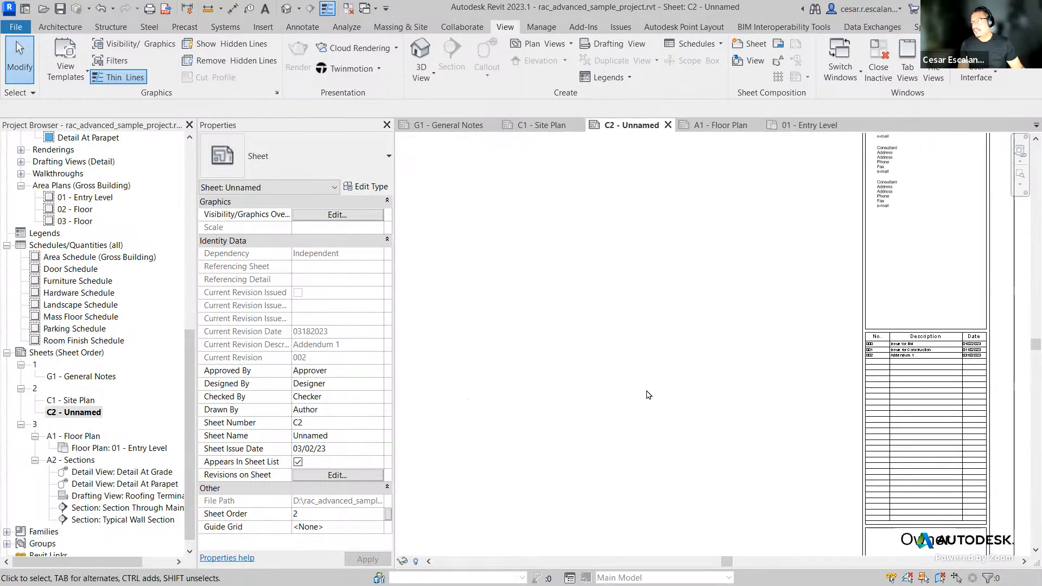
scroll(950, 369, "up", 4)
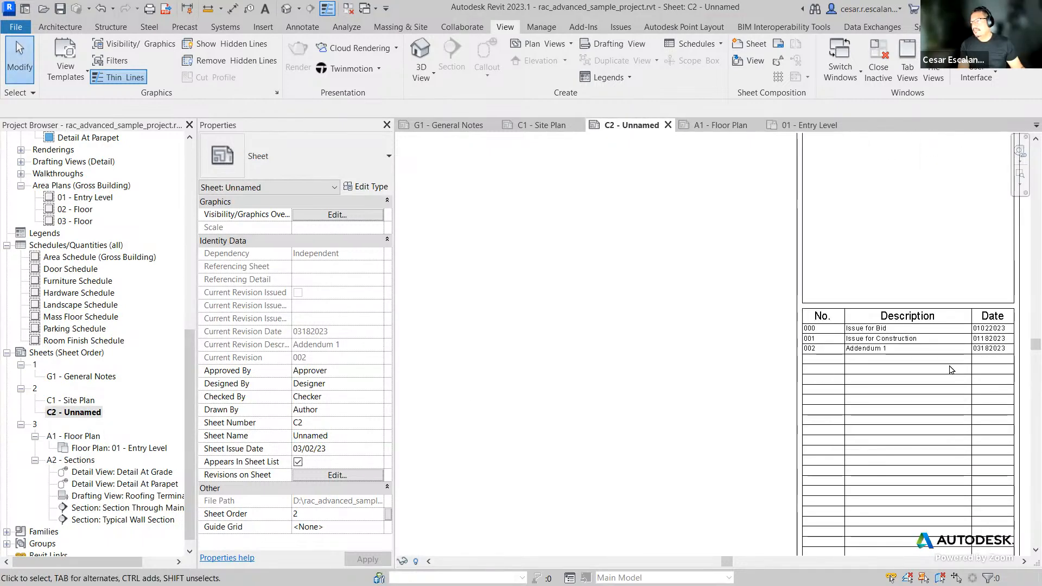
double_click(95, 401)
mouse_move(531, 386)
middle_mouse_down()
mouse_move(744, 376)
mouse_move(546, 392)
middle_mouse_up()
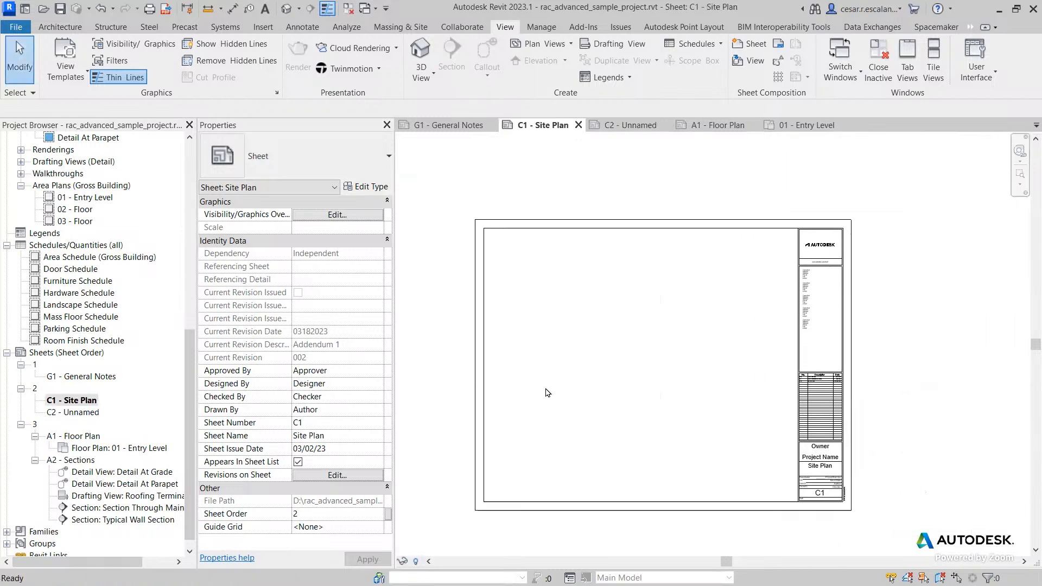
scroll(754, 395, "up", 4)
scroll(855, 379, "up", 3)
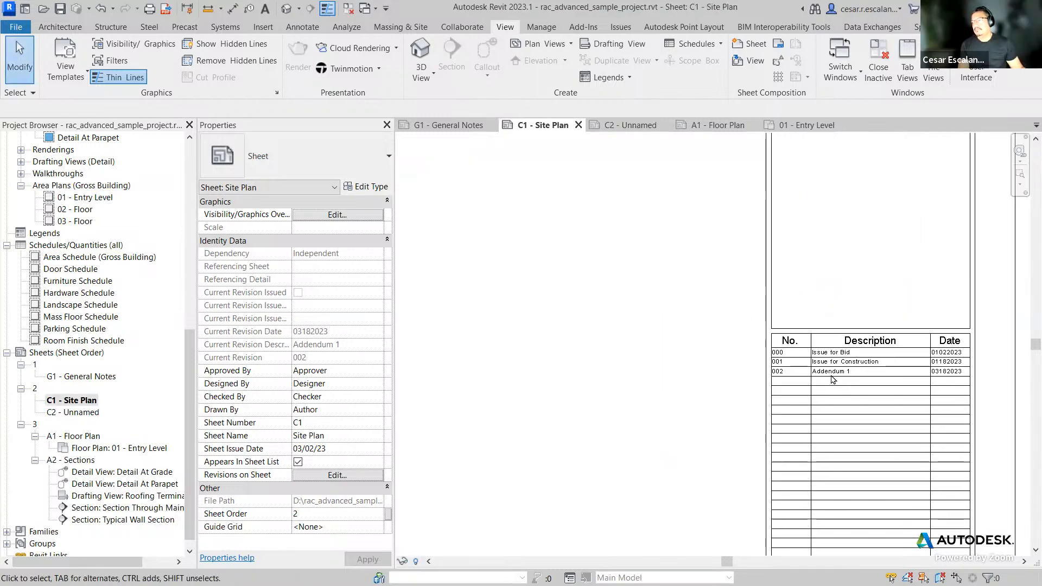
double_click(91, 379)
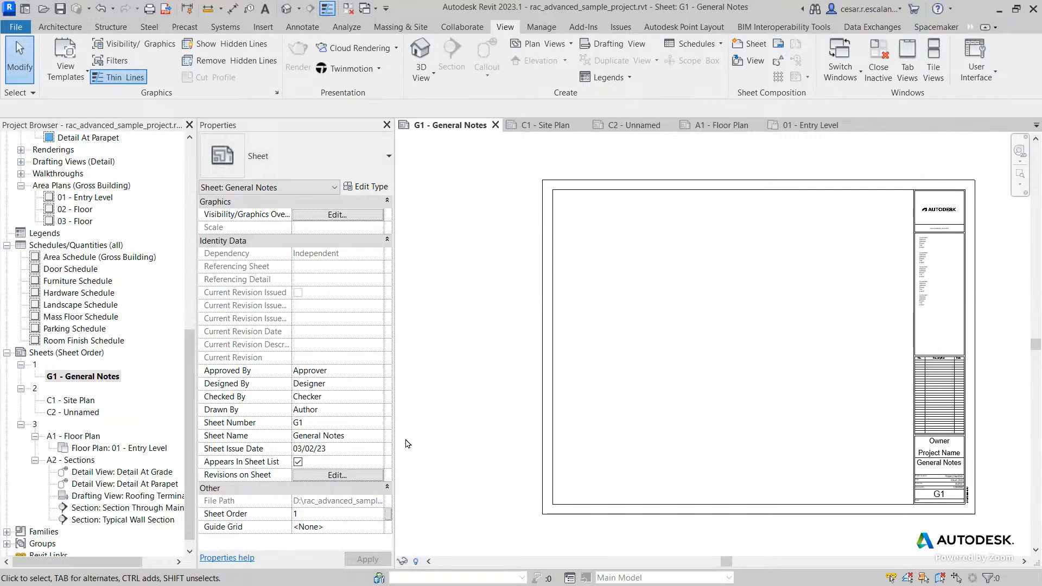
scroll(472, 409, "down", 2)
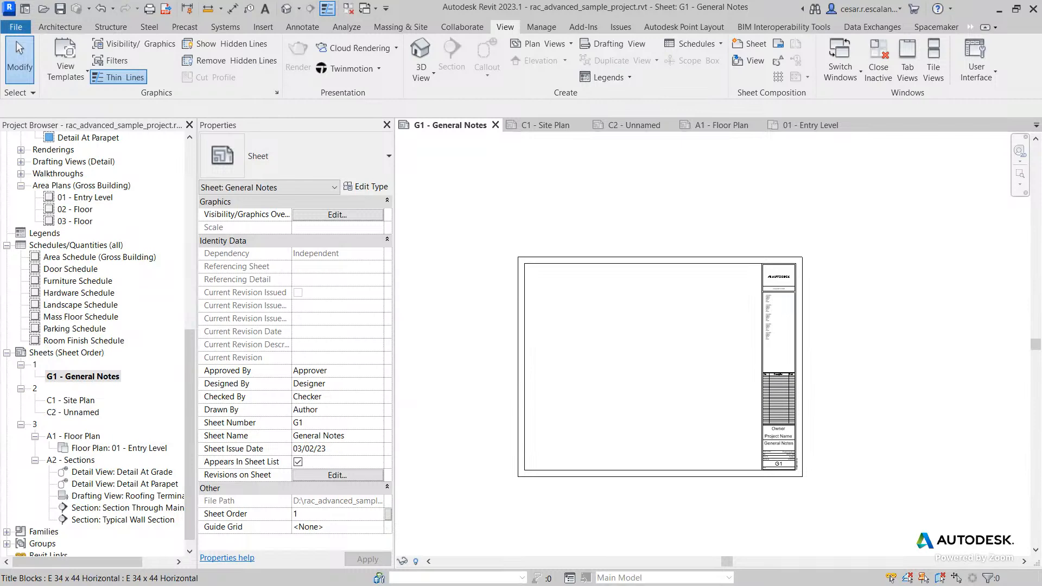
key("alt+Tab")
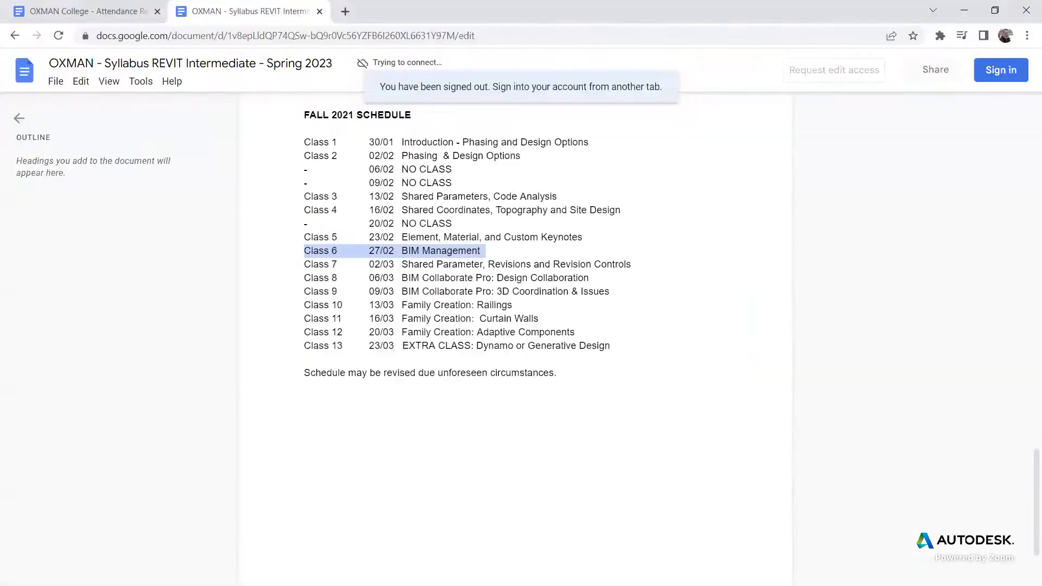
key("alt+Tab")
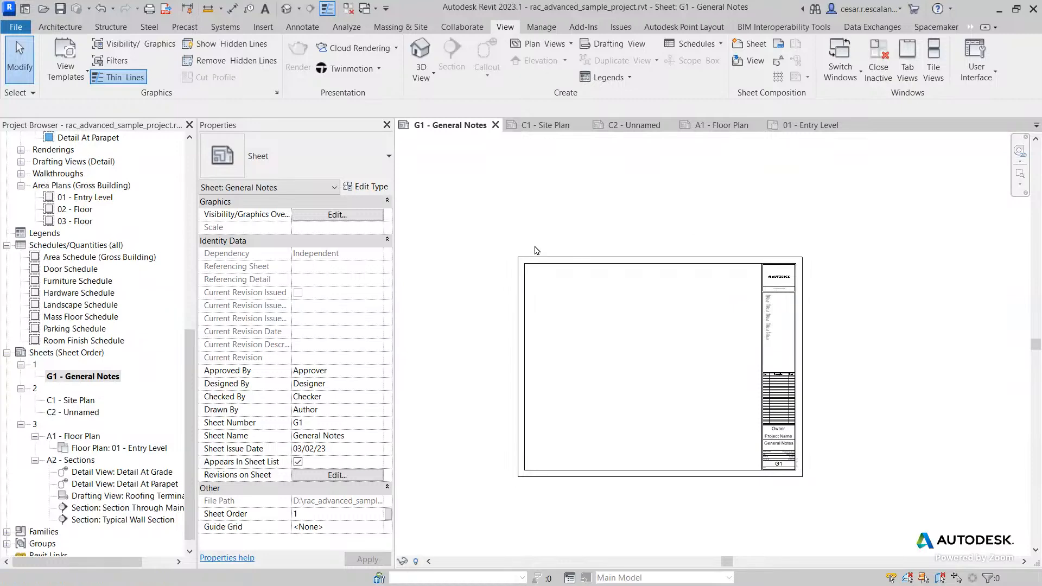
Step: Place the Furniture Schedule onto the G1 - General Notes sheet
left_click_drag(93, 287, 599, 355)
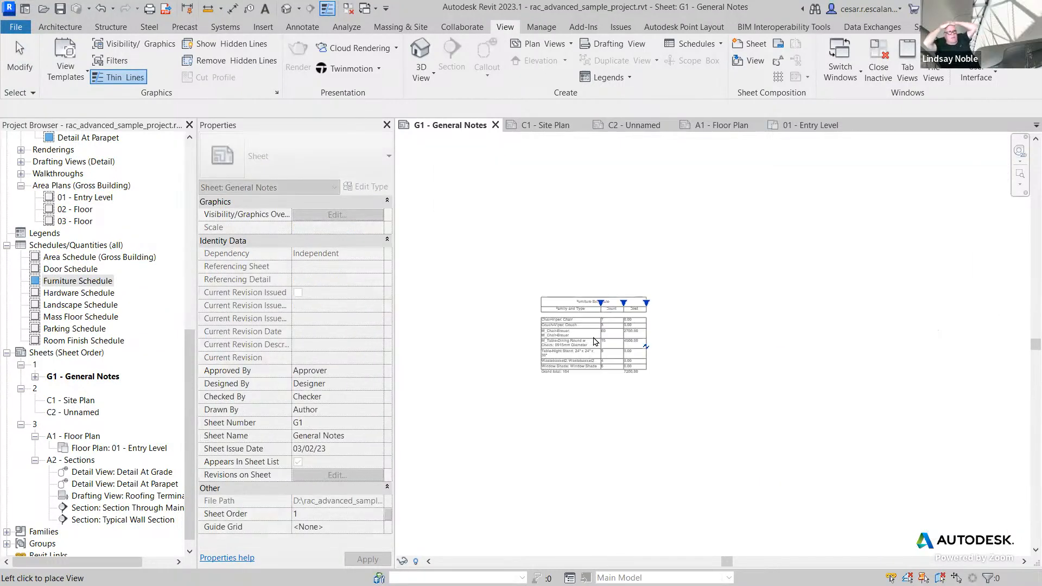
left_click(595, 334)
key("Escape")
scroll(589, 339, "up", 4)
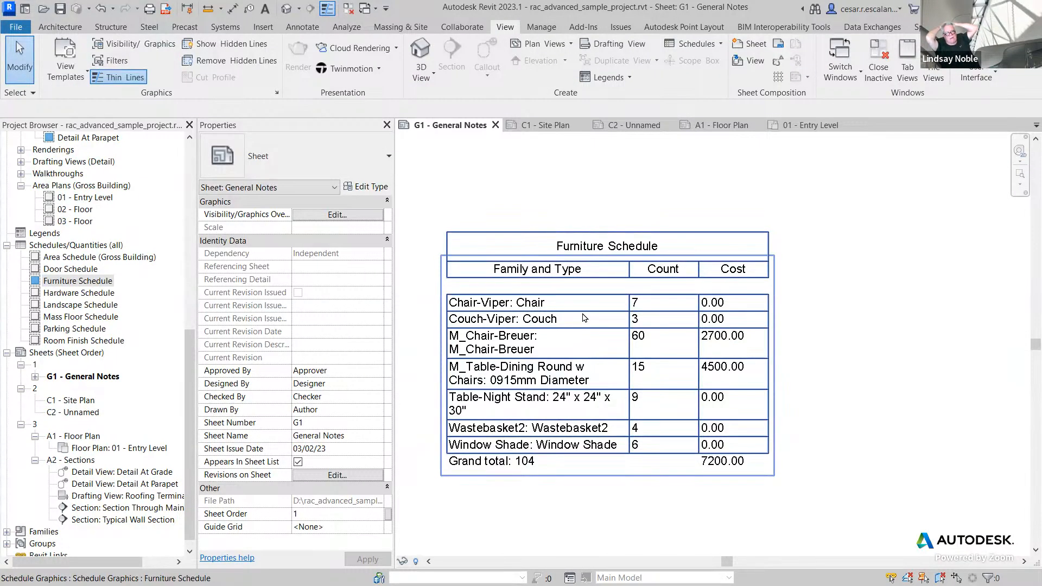
Step: Open the Furniture Schedule view from the sheet and examine its rows, cells and context menu options
left_click(583, 318)
double_click(584, 323)
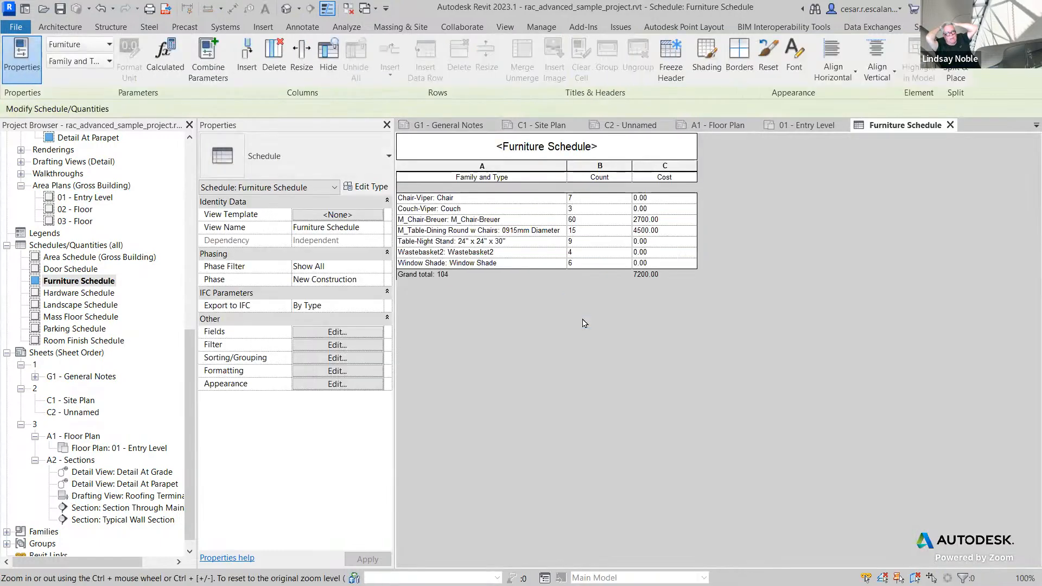
left_click(430, 223)
left_click_drag(430, 223, 662, 222)
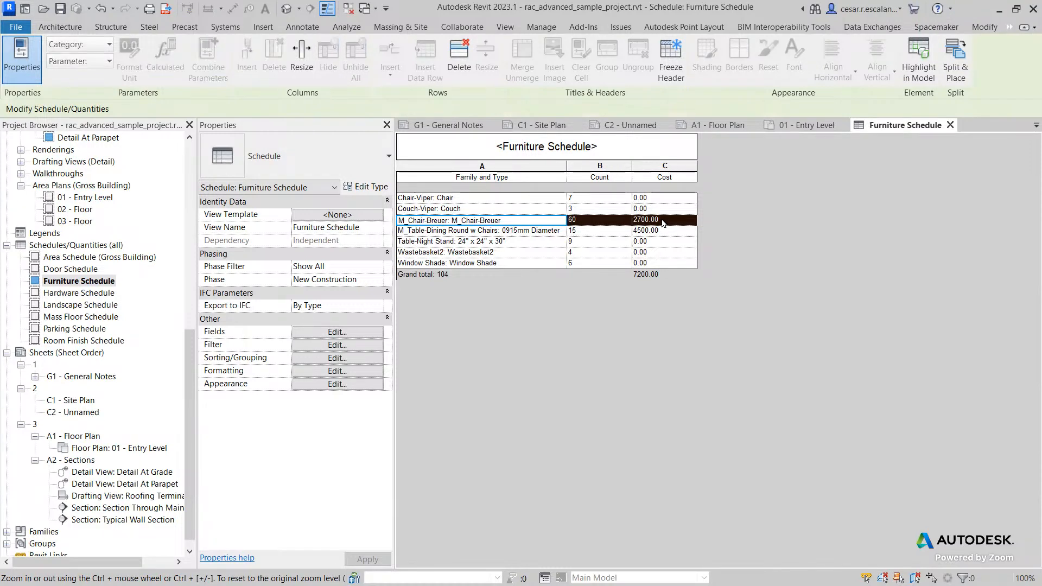
right_click(662, 223)
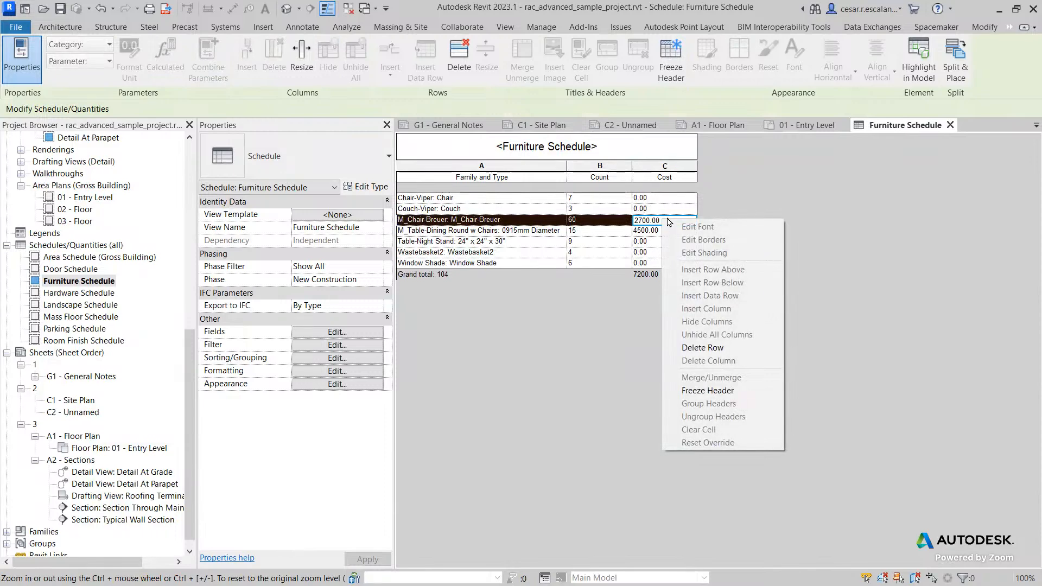
left_click(781, 197)
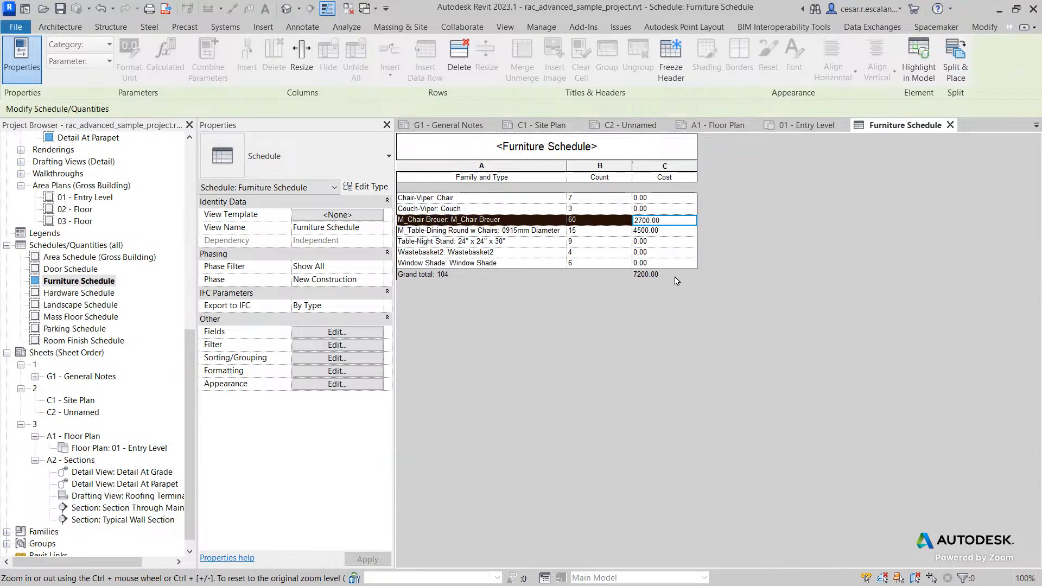
left_click(678, 253)
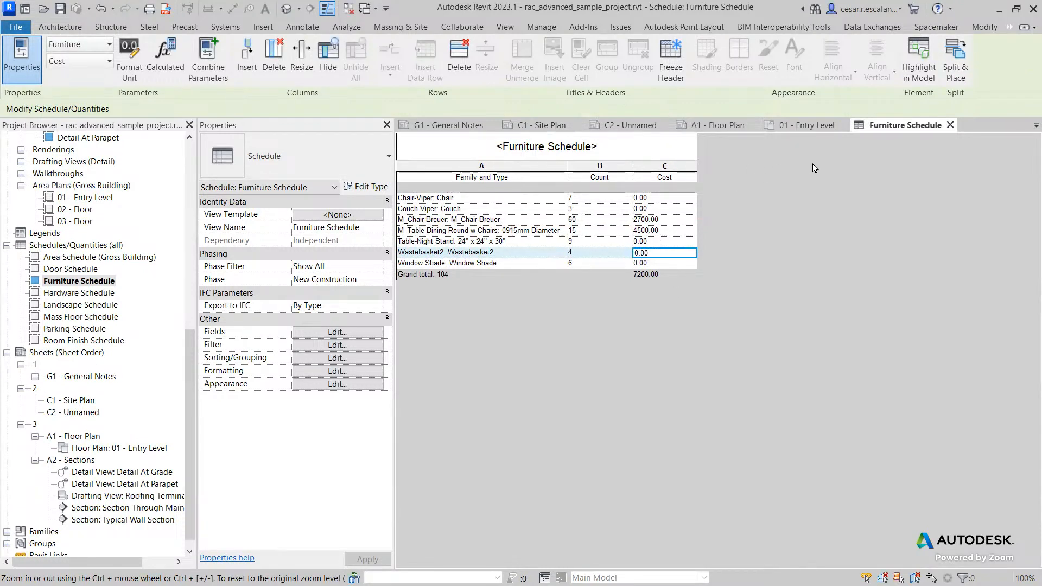
left_click(543, 209)
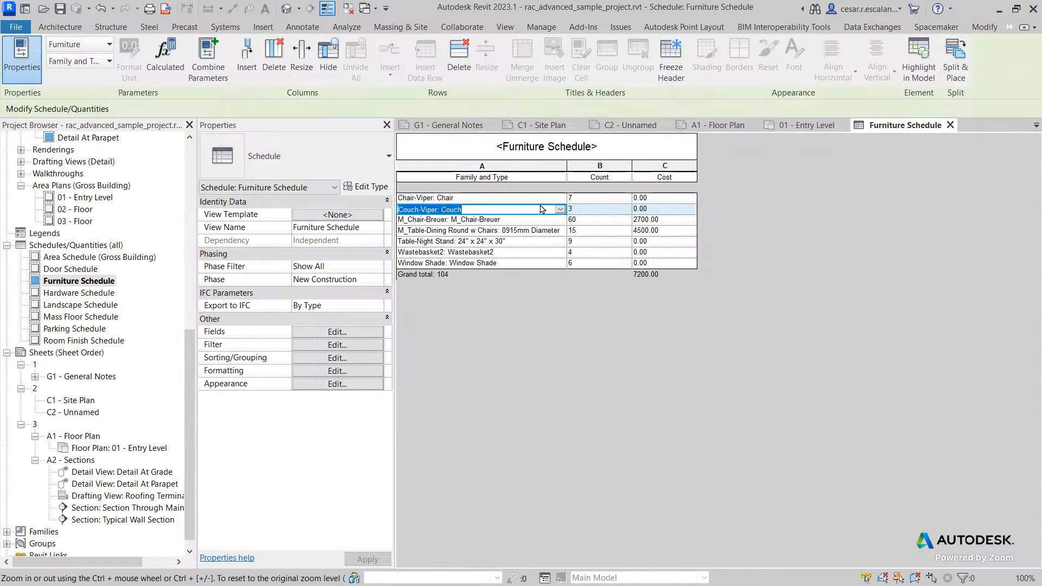
left_click(557, 176)
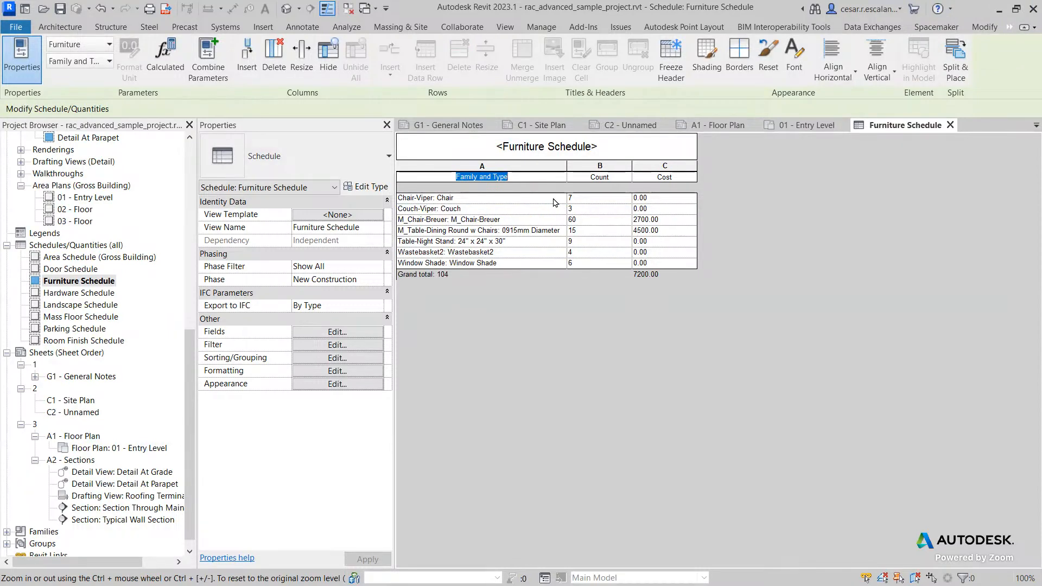
left_click(553, 199)
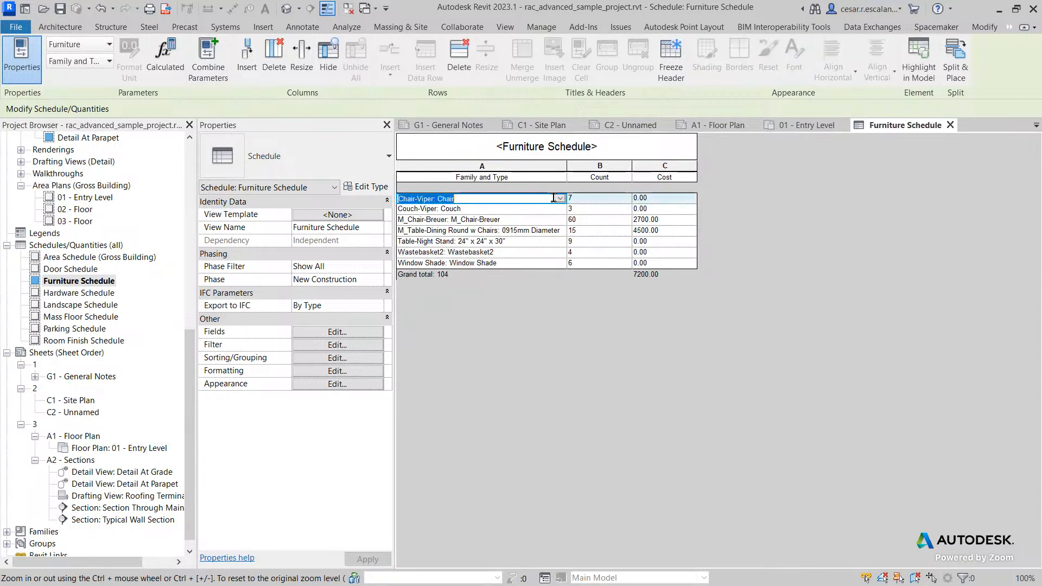
left_click(546, 177)
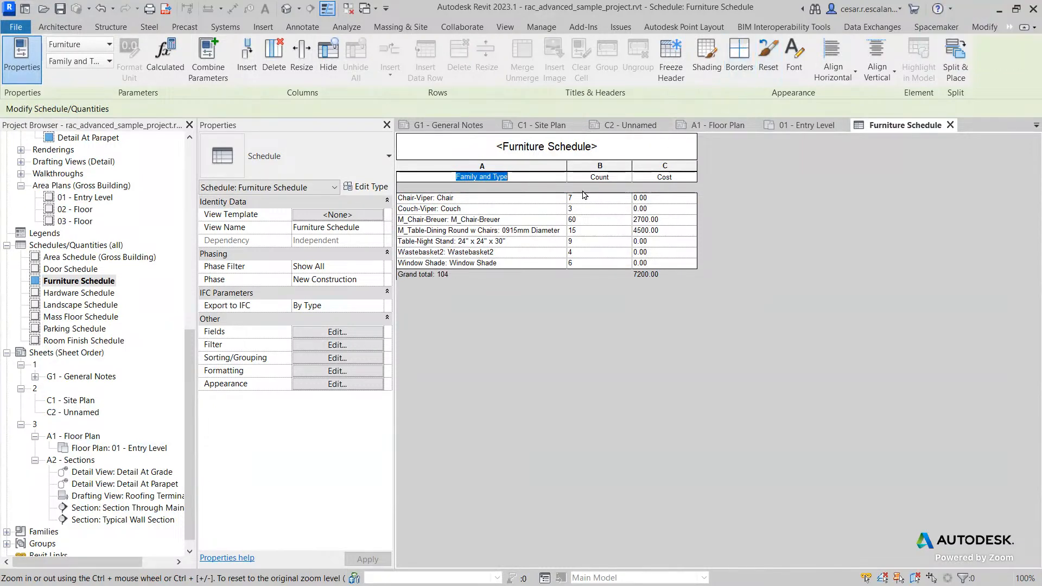
left_click(519, 198)
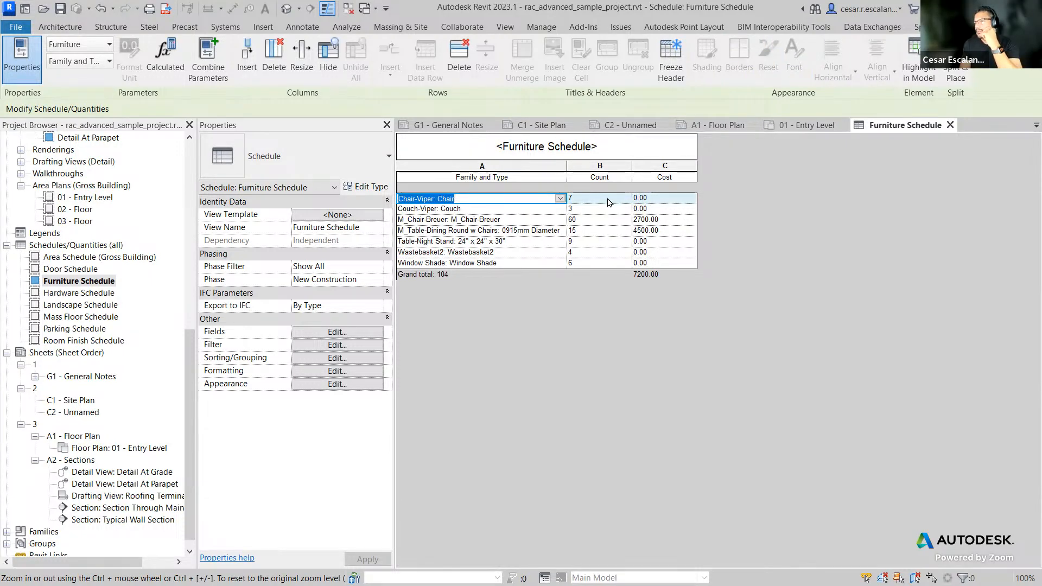
right_click(670, 203)
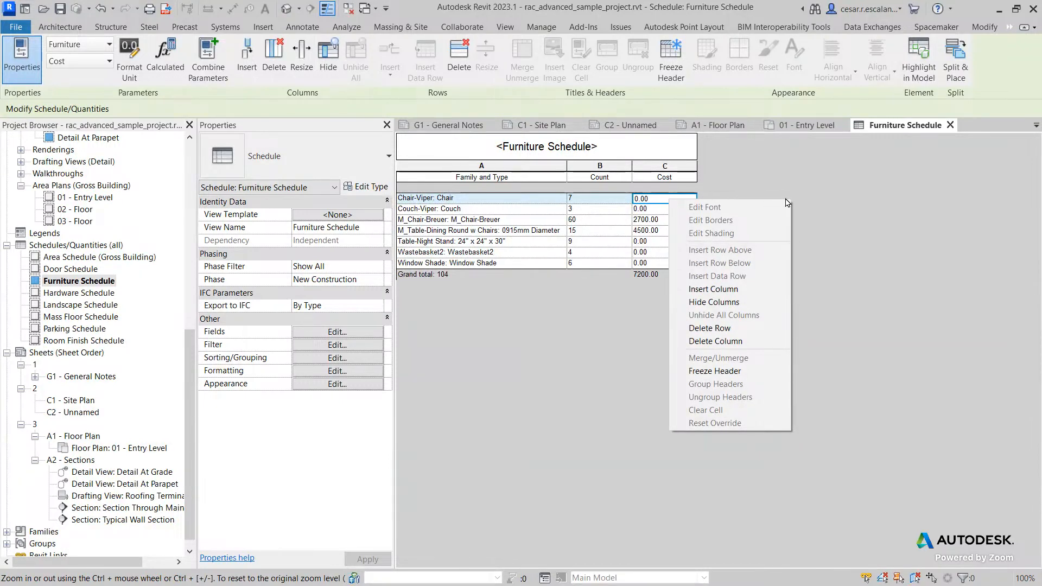
left_click(838, 198)
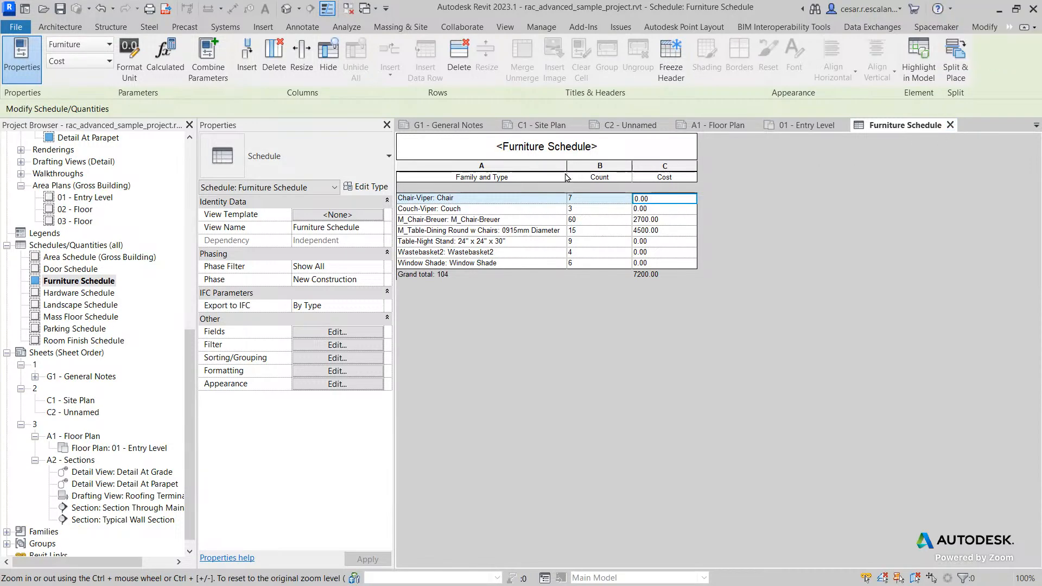
Step: Shade the schedule's title cell pink (RGB 255-128-255)
double_click(549, 154)
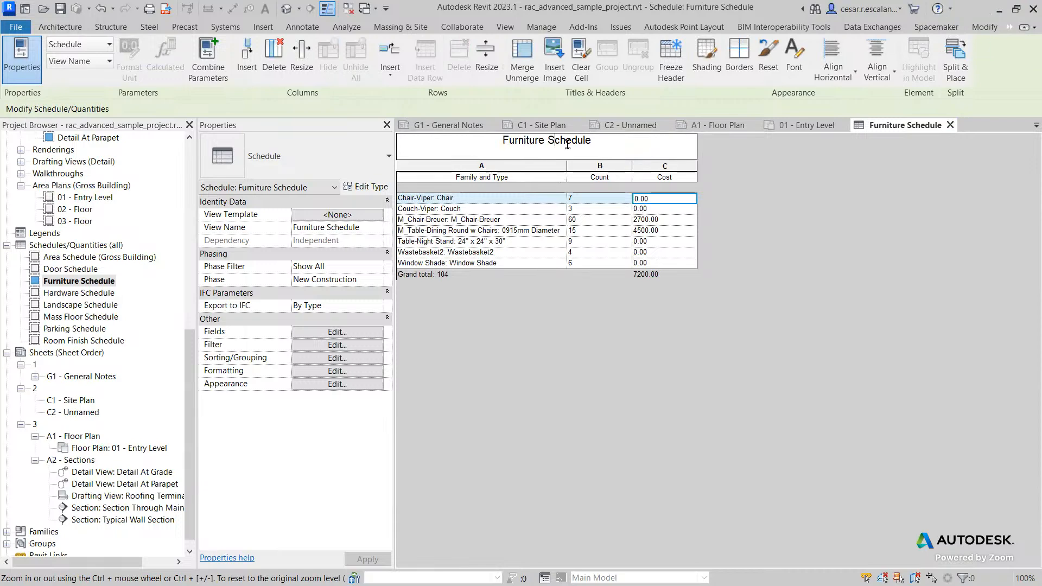
left_click(708, 82)
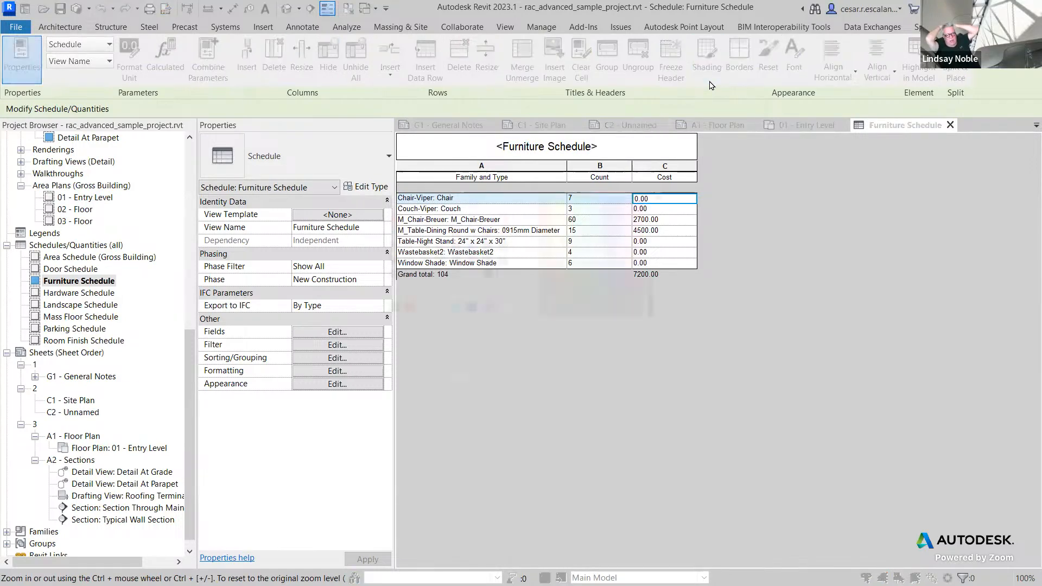
left_click(502, 200)
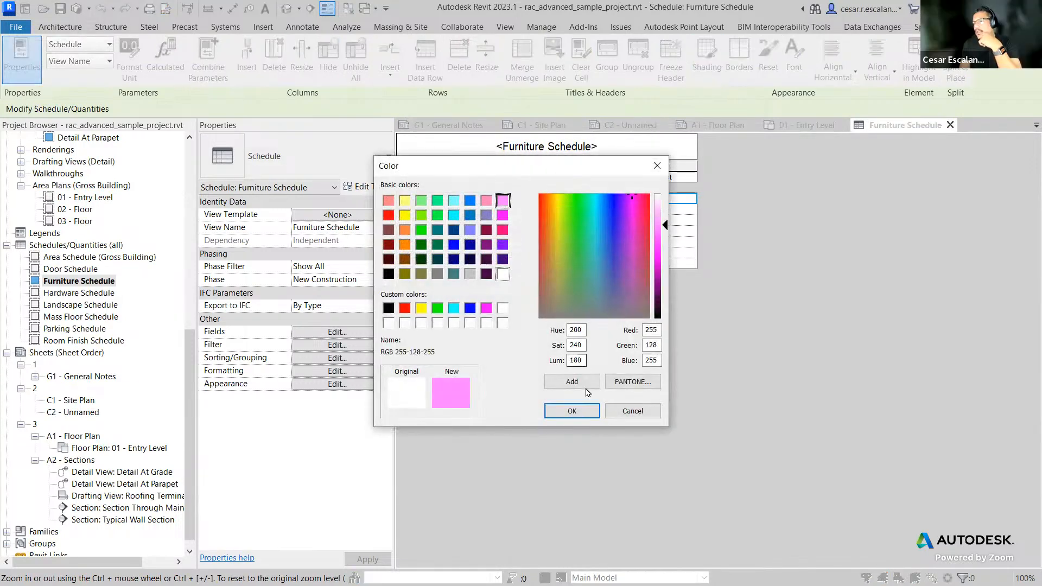
left_click(572, 411)
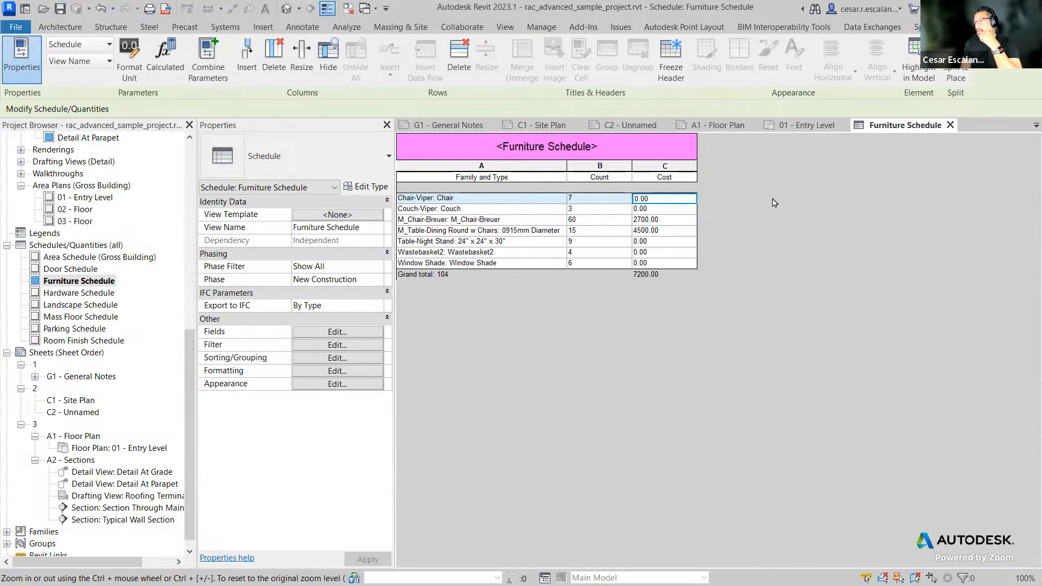
Step: Try to add a calculated field named Revision, type Number, with the formula Cost, then cancel the schedule properties
right_click(672, 204)
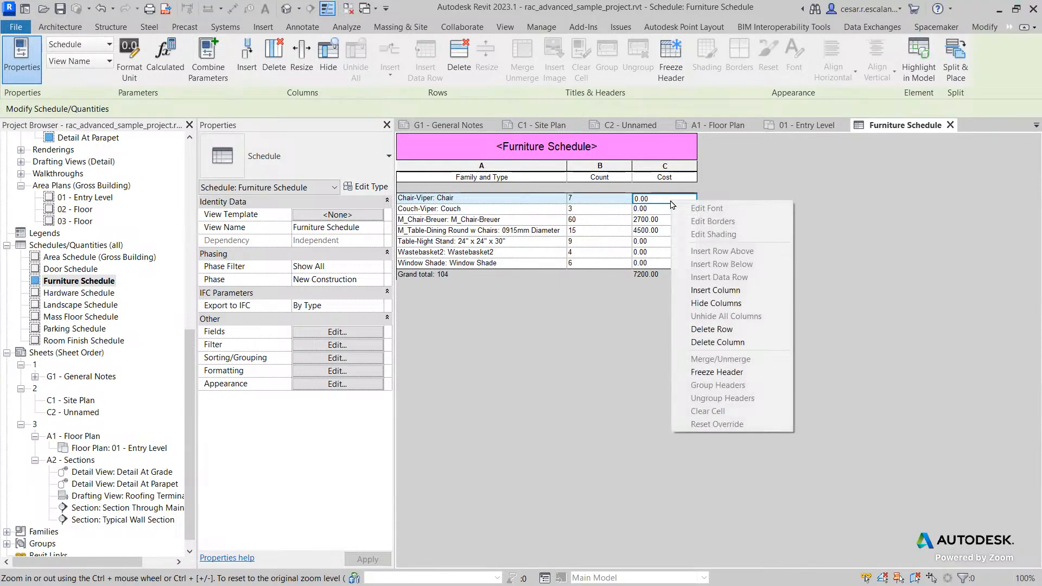
left_click(335, 332)
left_click(356, 330)
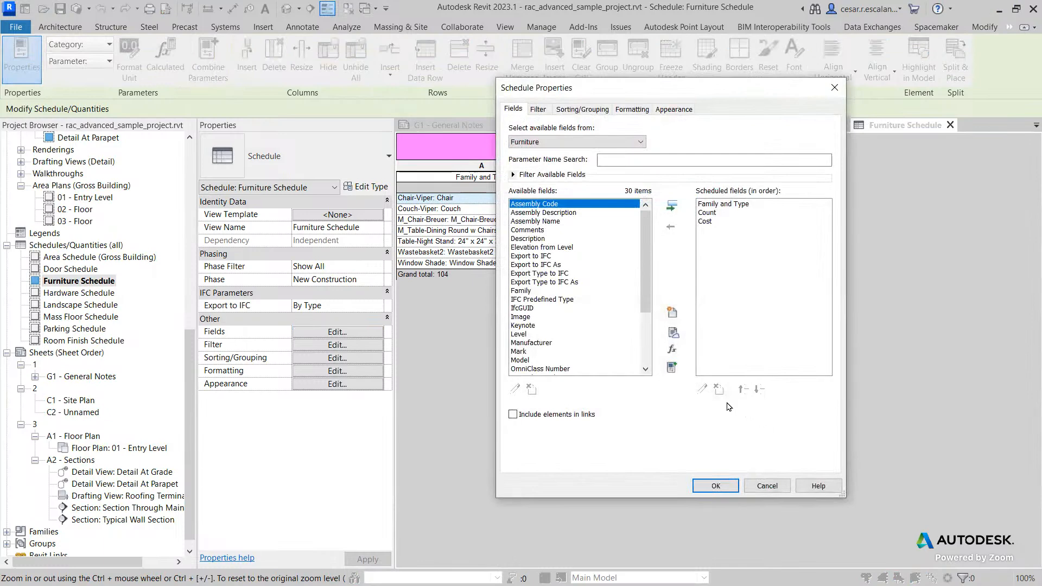
left_click(671, 350)
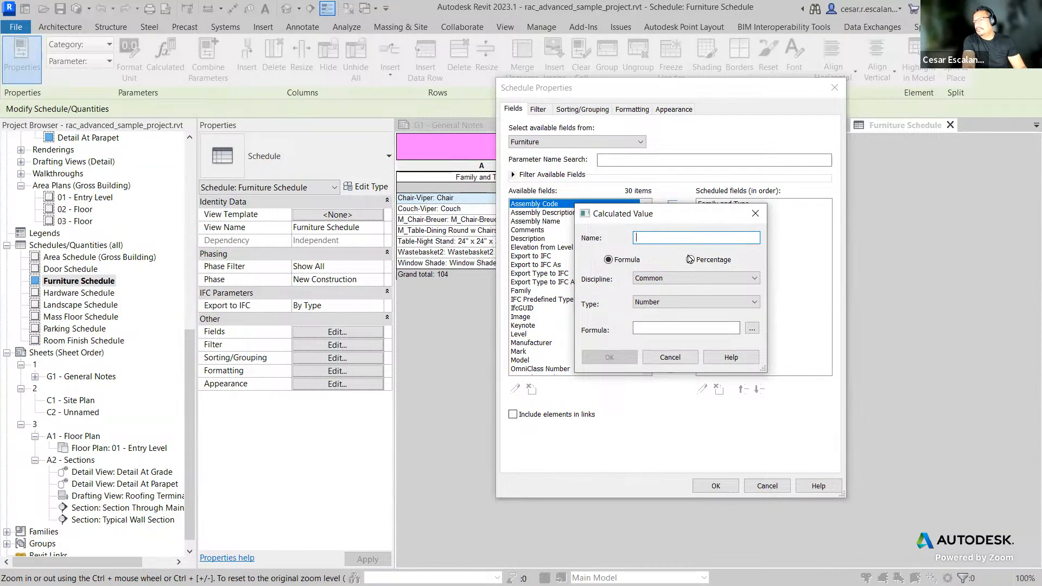
type("Revision")
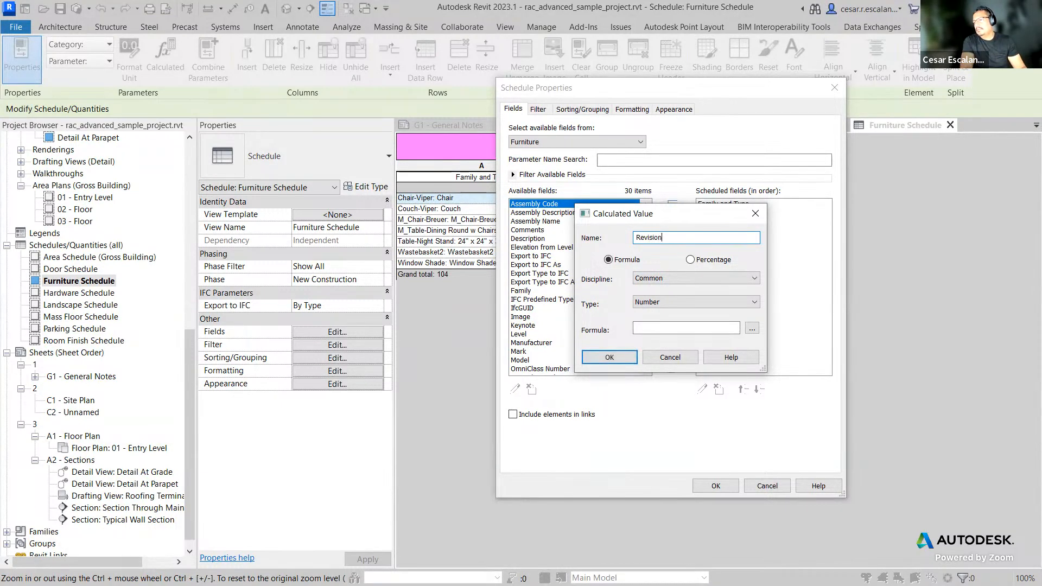
left_click(727, 279)
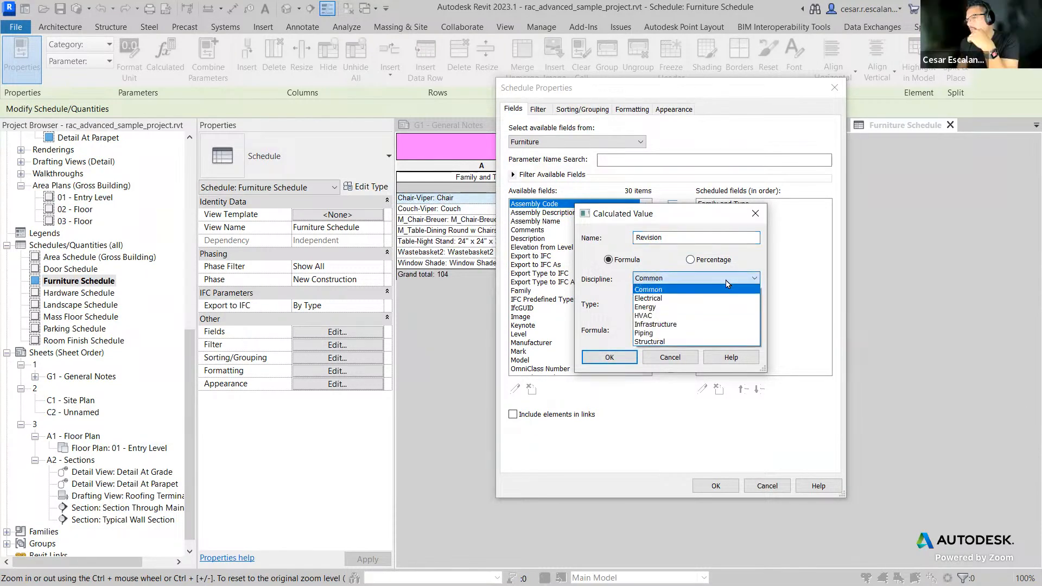
left_click(727, 283)
left_click(700, 302)
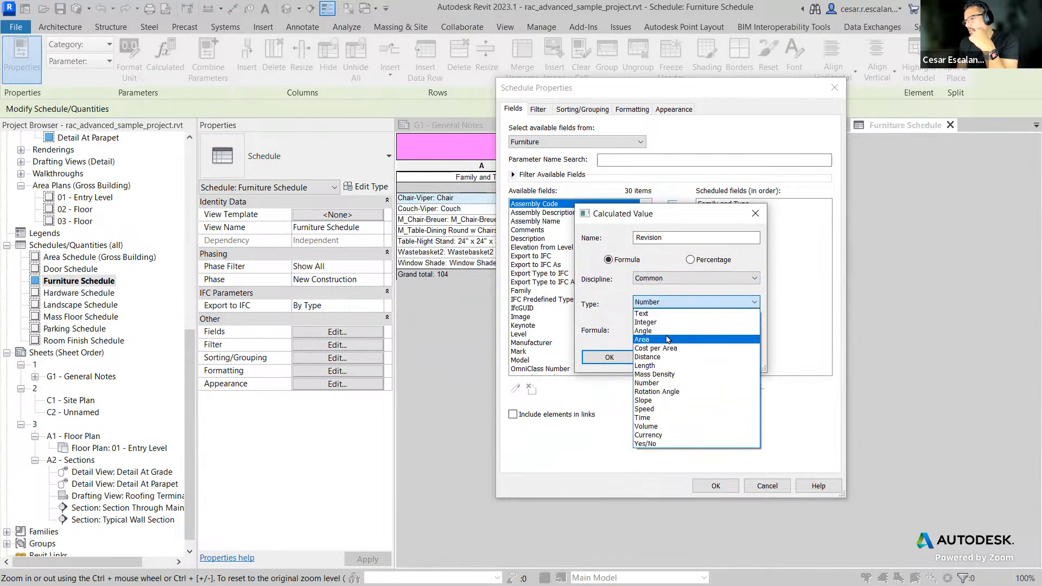
left_click(660, 259)
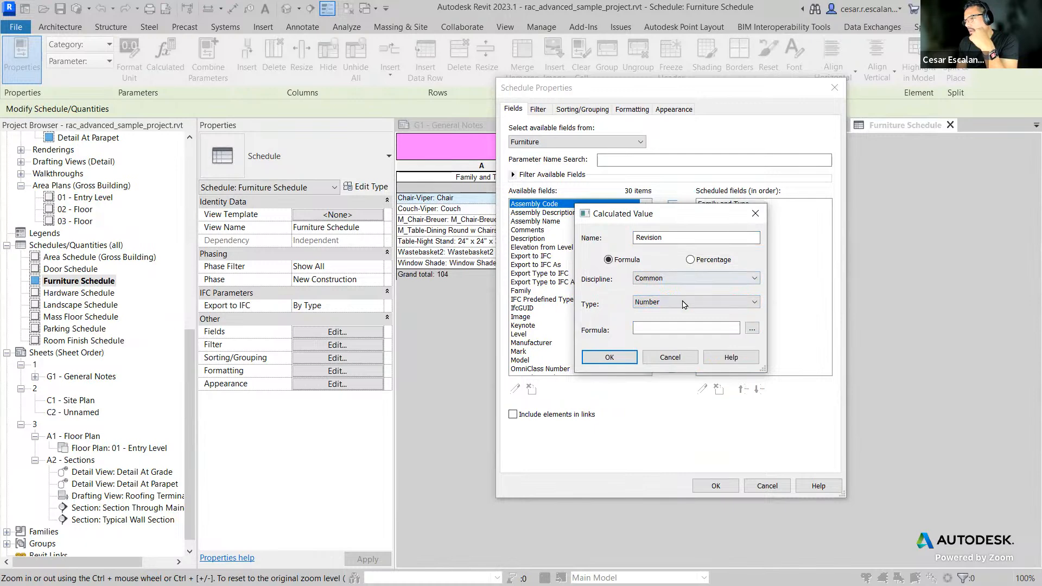
left_click(751, 328)
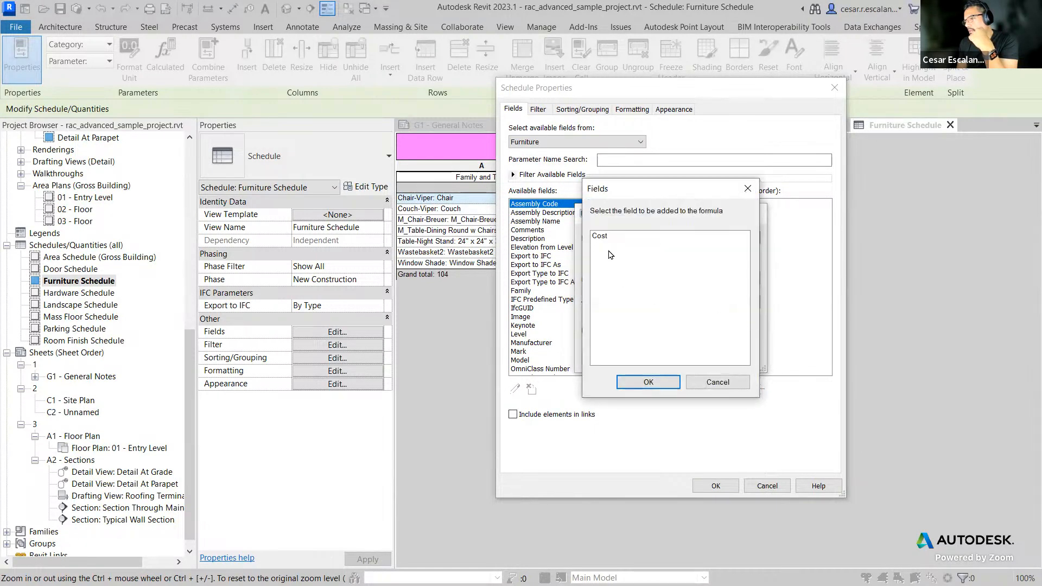
left_click(599, 237)
left_click(649, 384)
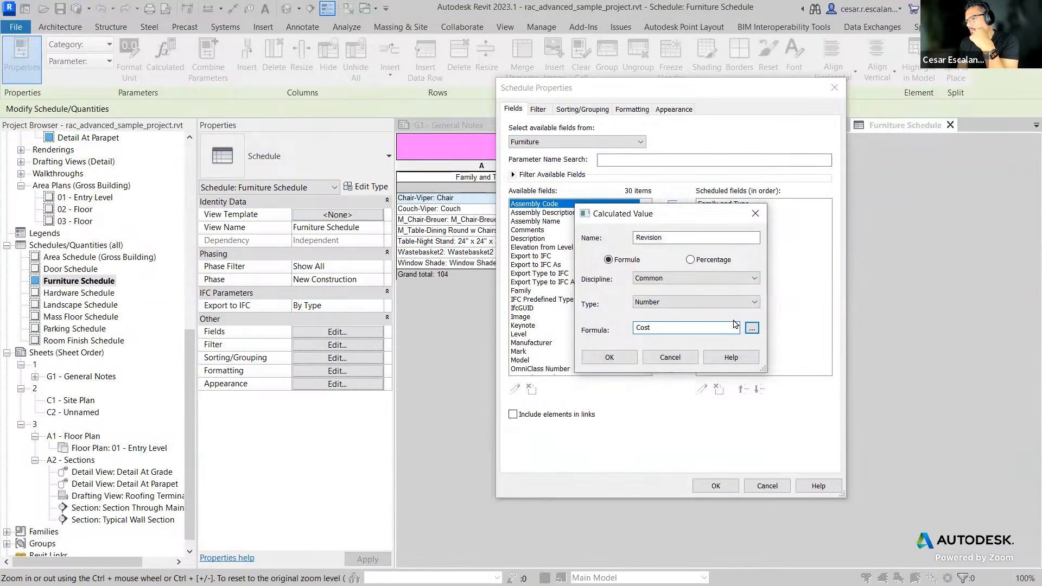
left_click(688, 302)
left_click(687, 286)
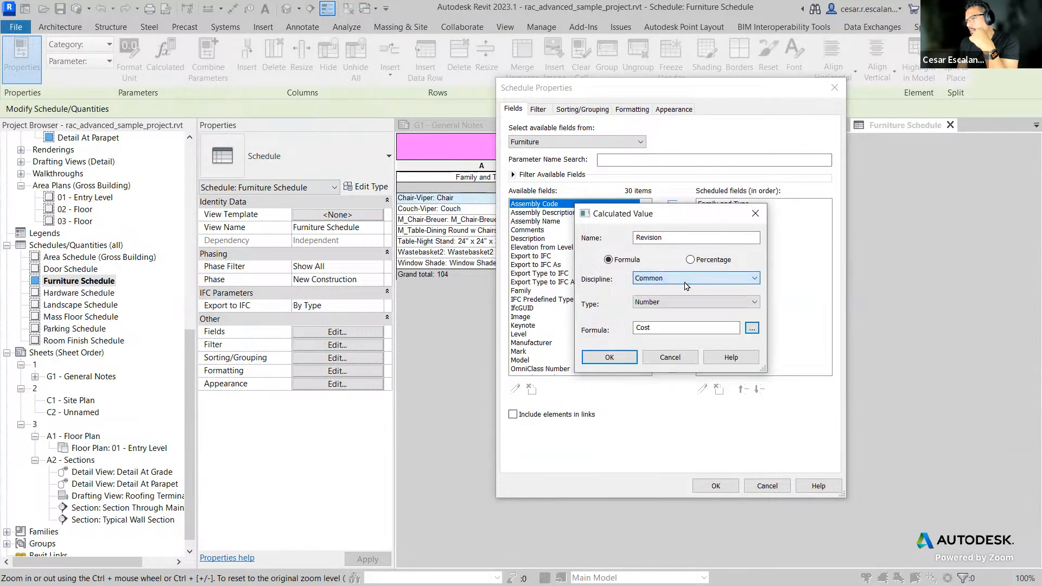
left_click(663, 359)
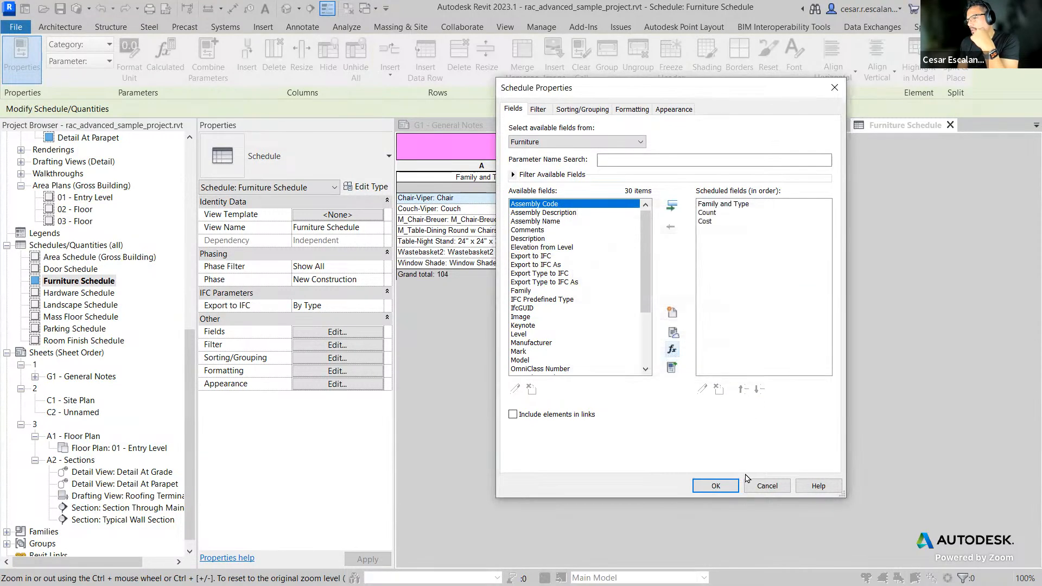
left_click(767, 486)
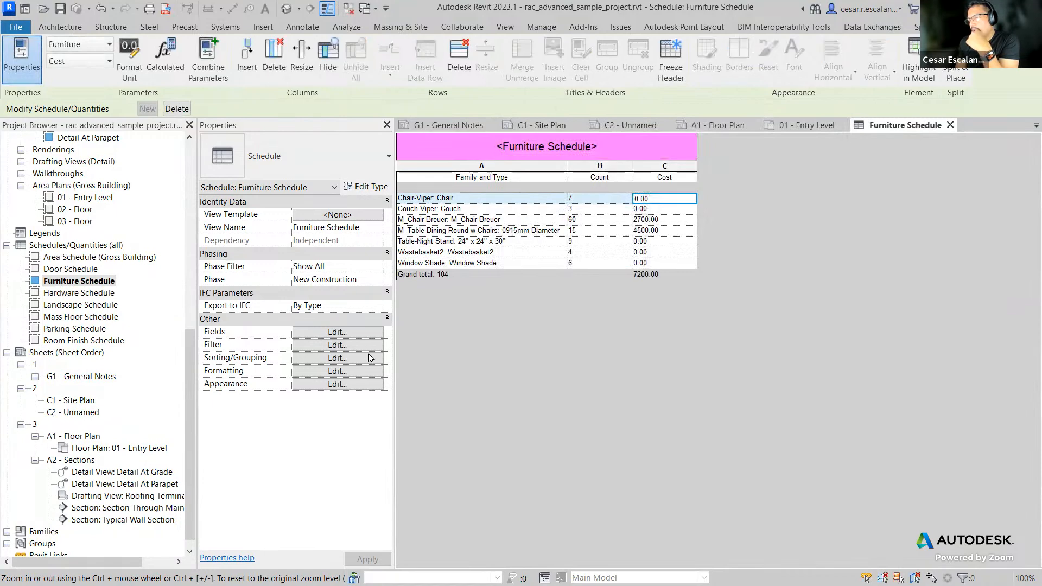
Step: Add conditional formatting that shades Cost cells equal to 0.00 pink in the schedule properties
left_click(331, 371)
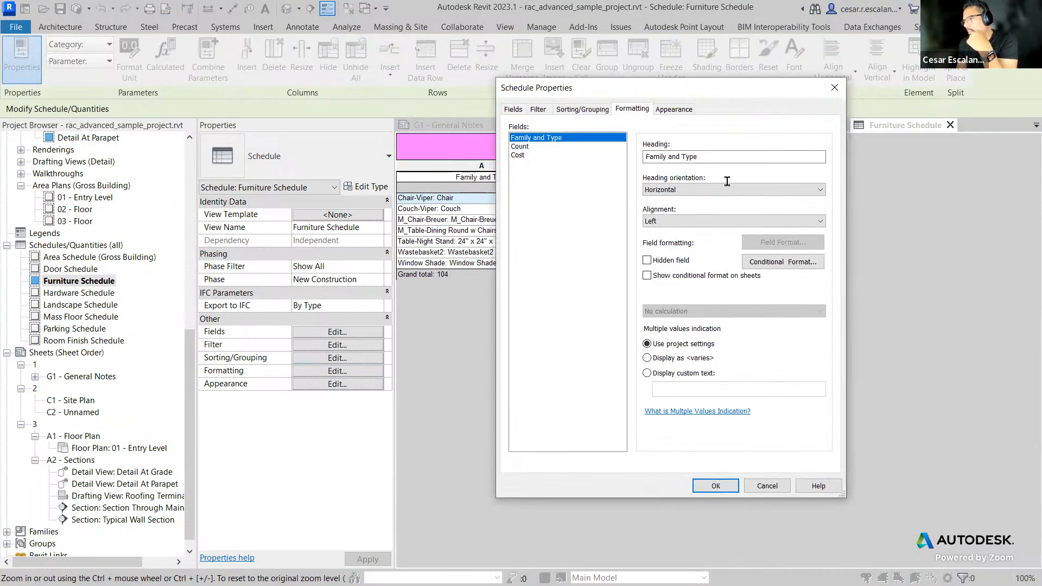
left_click(672, 110)
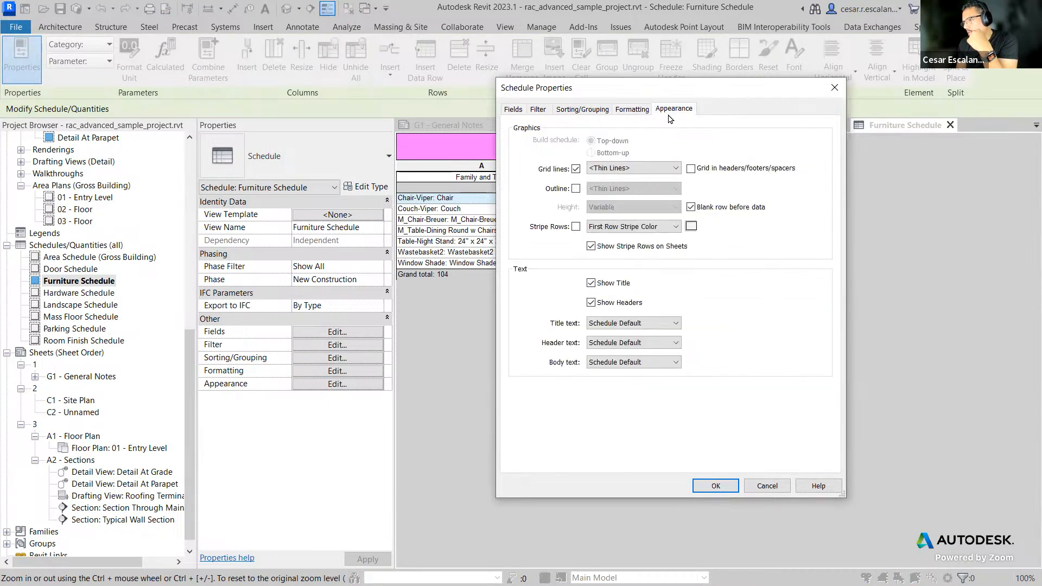
left_click(639, 110)
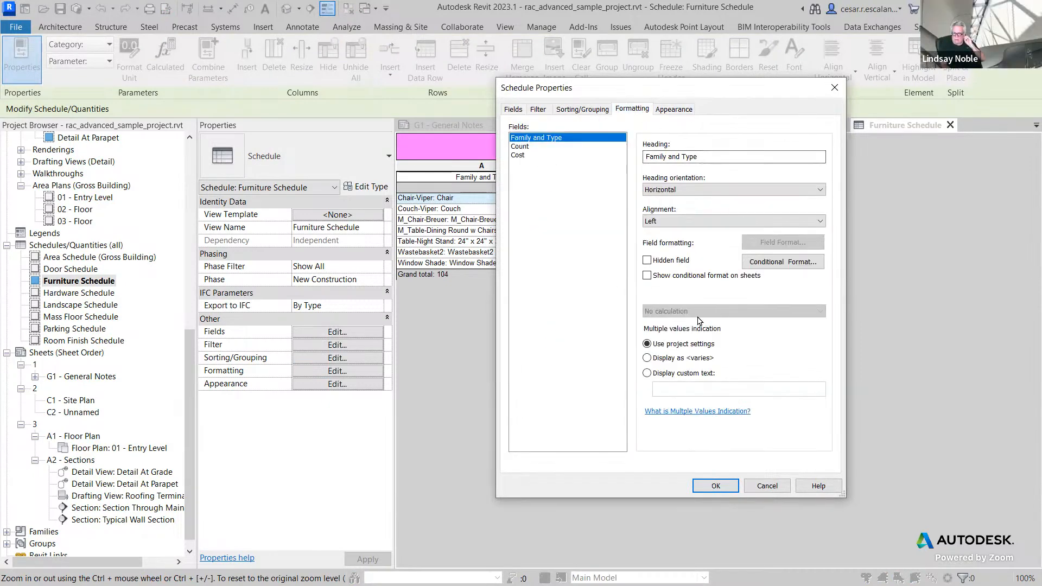
left_click(763, 262)
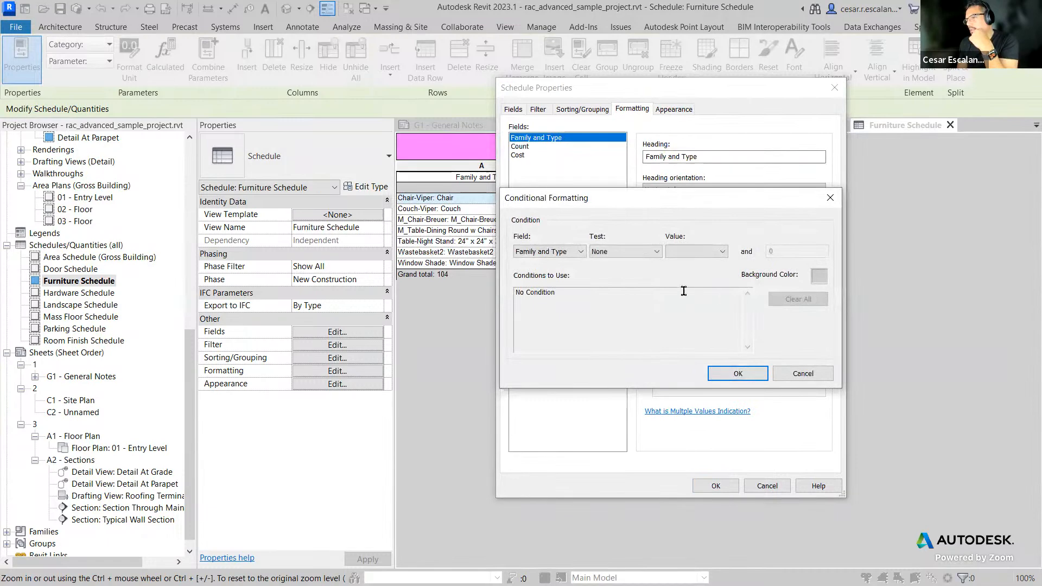
left_click(577, 252)
left_click(548, 272)
left_click(627, 252)
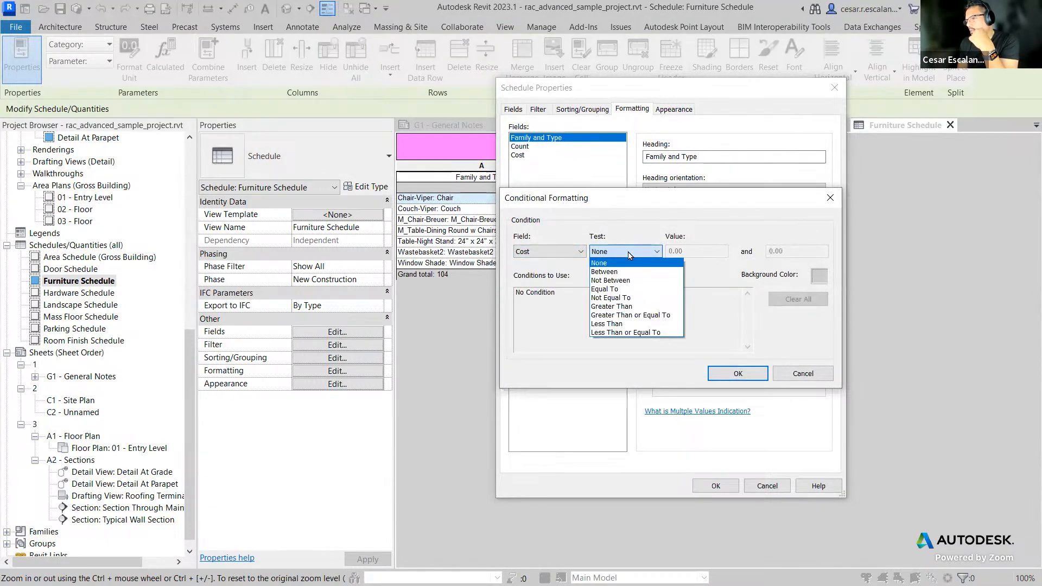
left_click(604, 289)
left_click(688, 251)
left_click(820, 276)
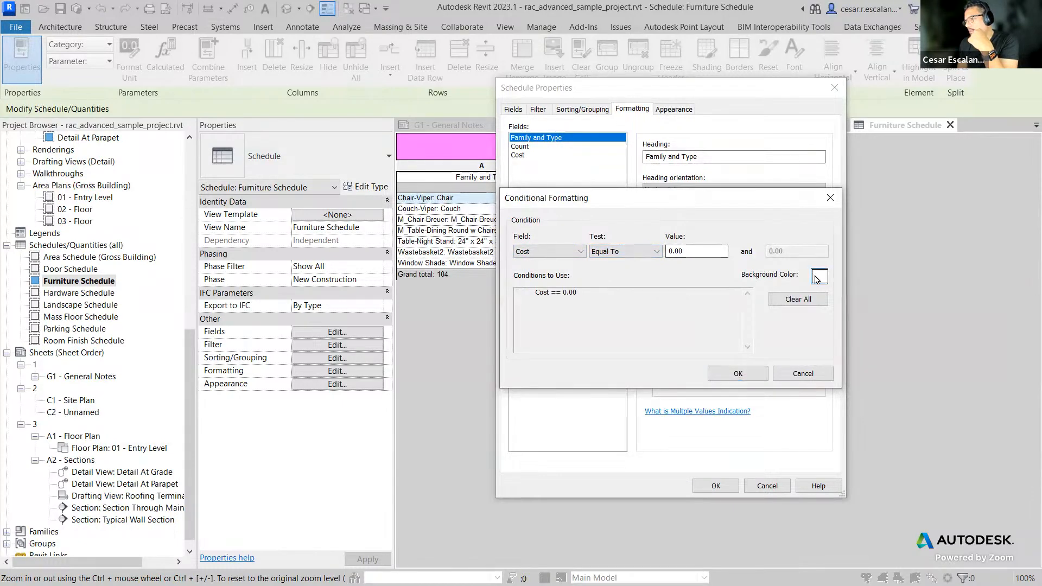
left_click(636, 197)
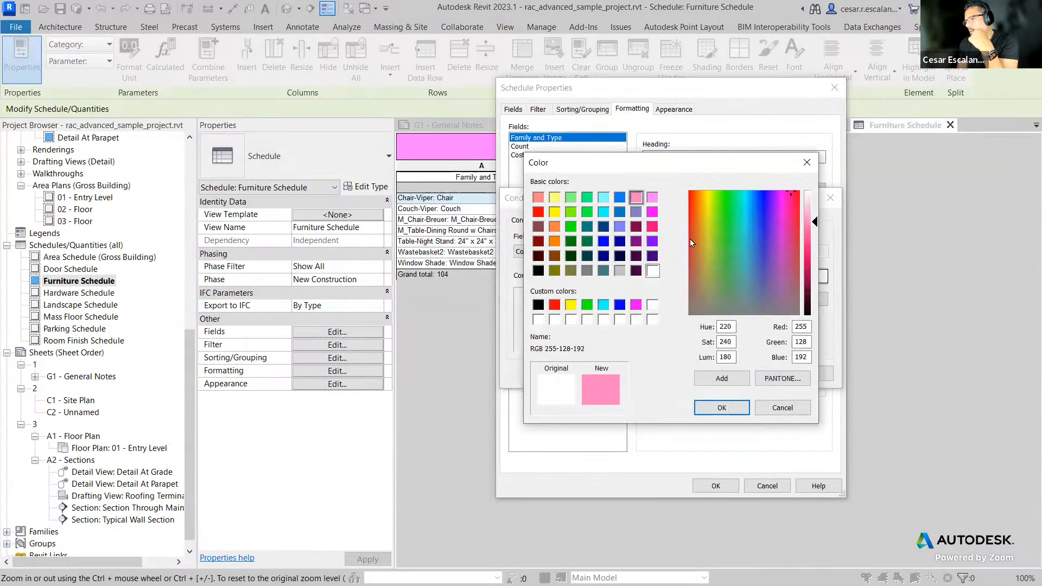
left_click(722, 408)
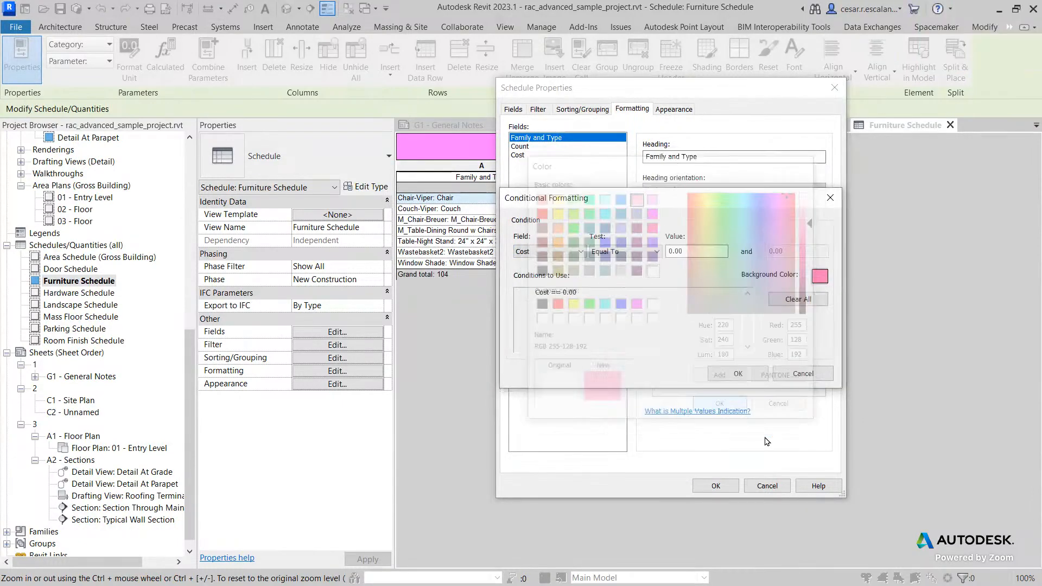
left_click(744, 373)
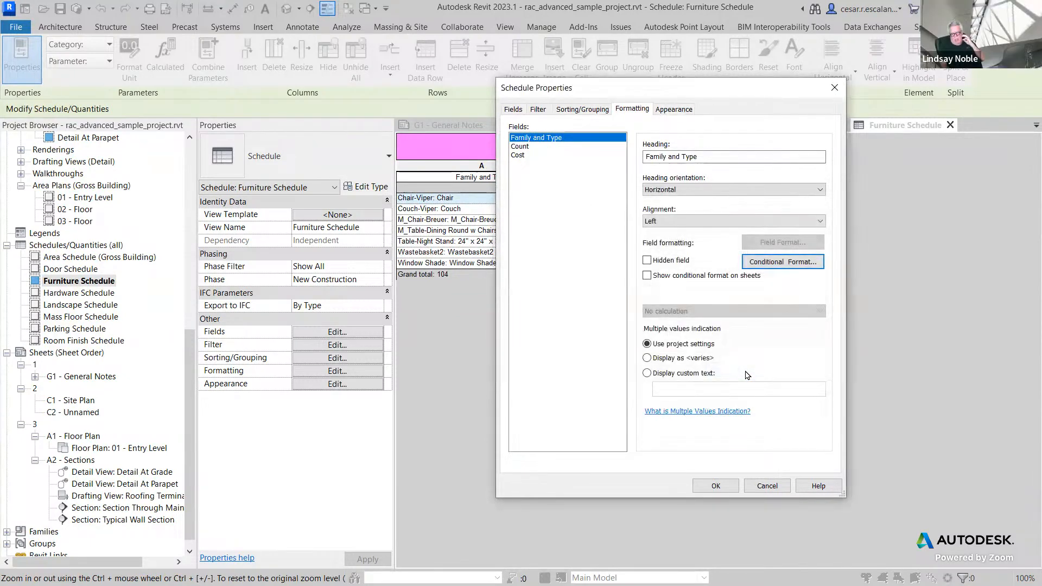
left_click(728, 485)
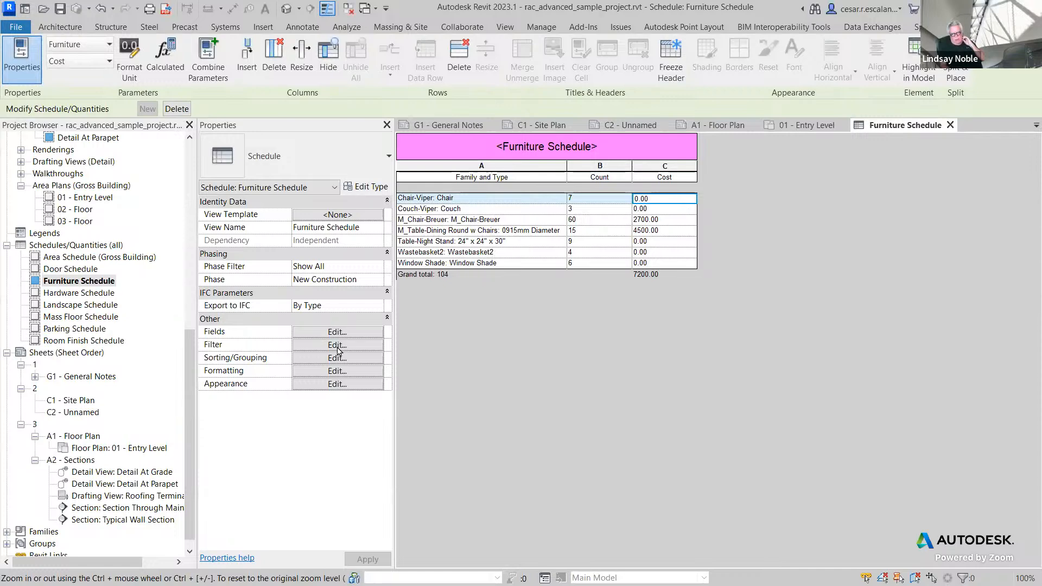
Step: Reopen the conditional format, set its field to Cost, and turn on showing conditional formatting on sheets
left_click(337, 371)
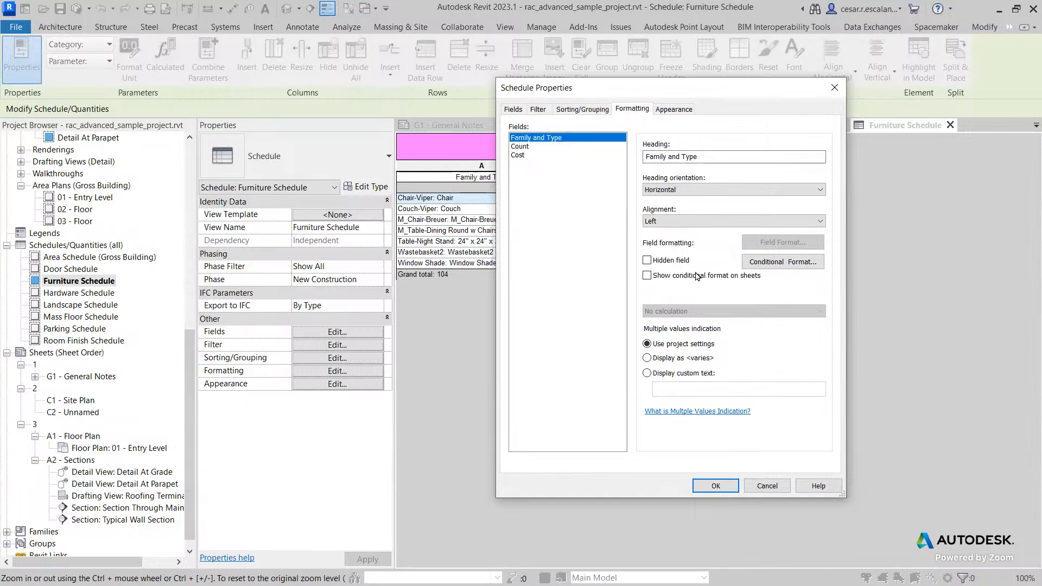
left_click(772, 263)
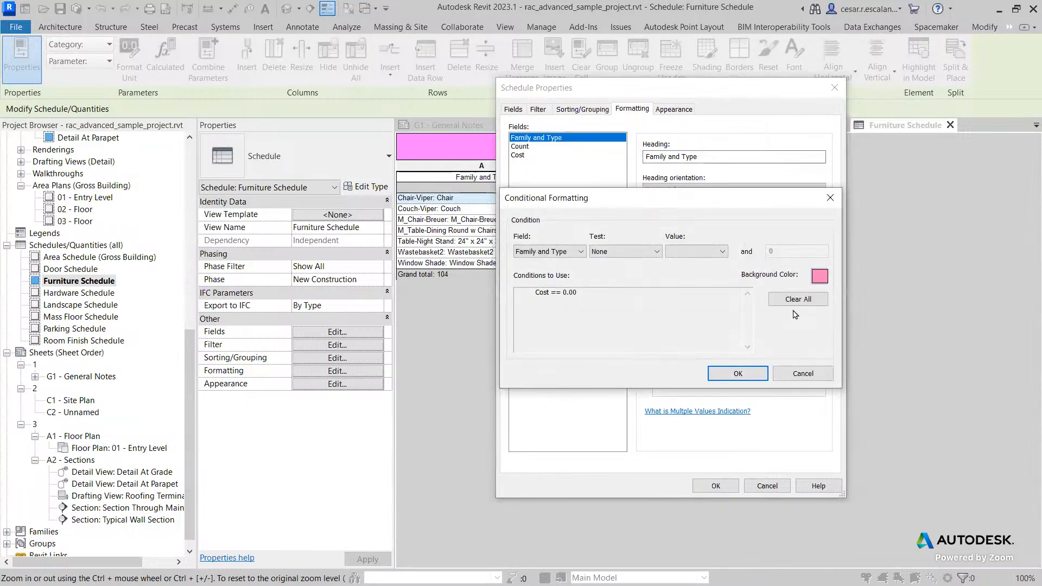
left_click(581, 252)
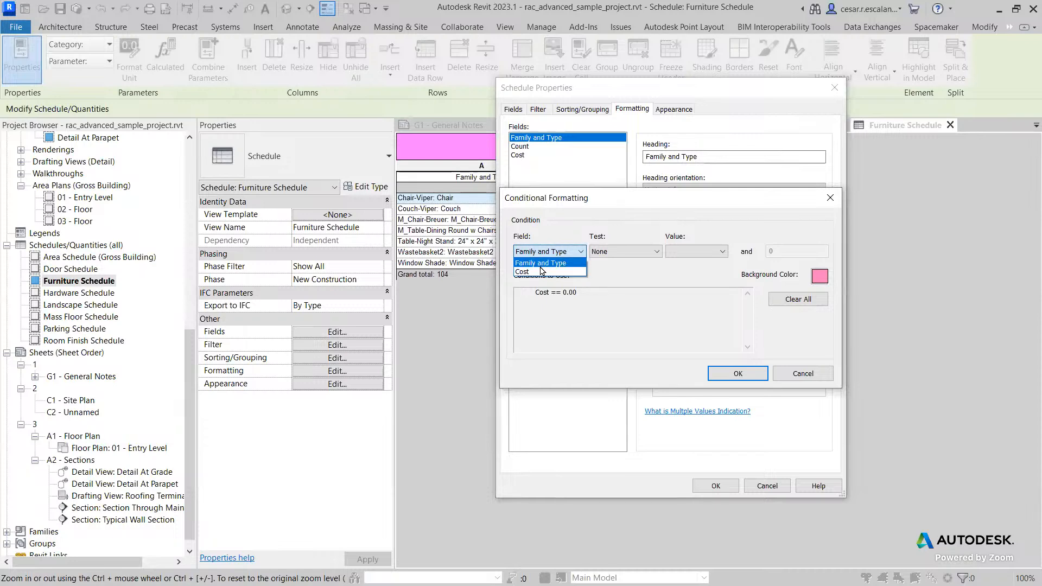
left_click(541, 271)
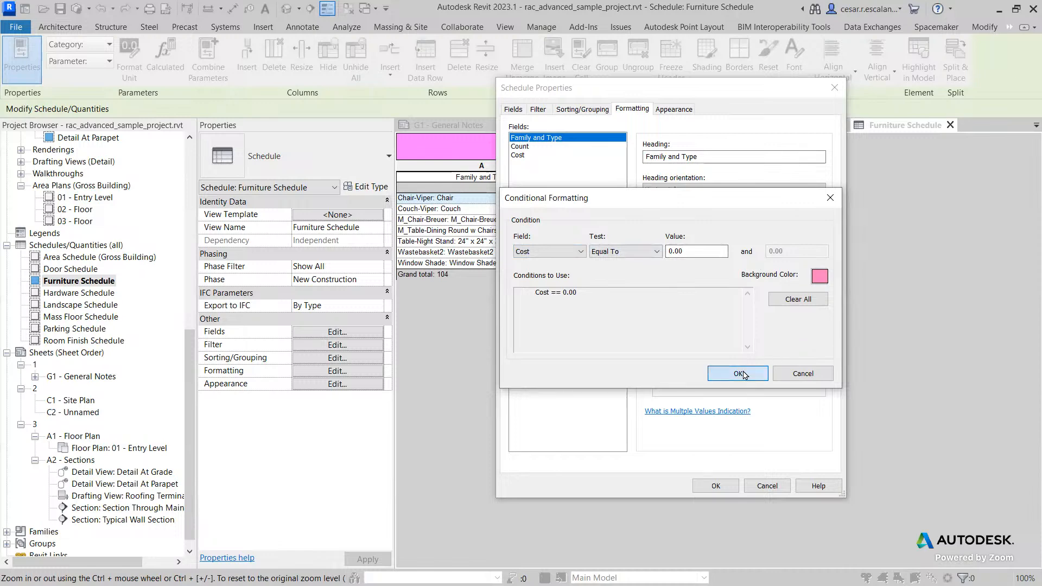
left_click(739, 374)
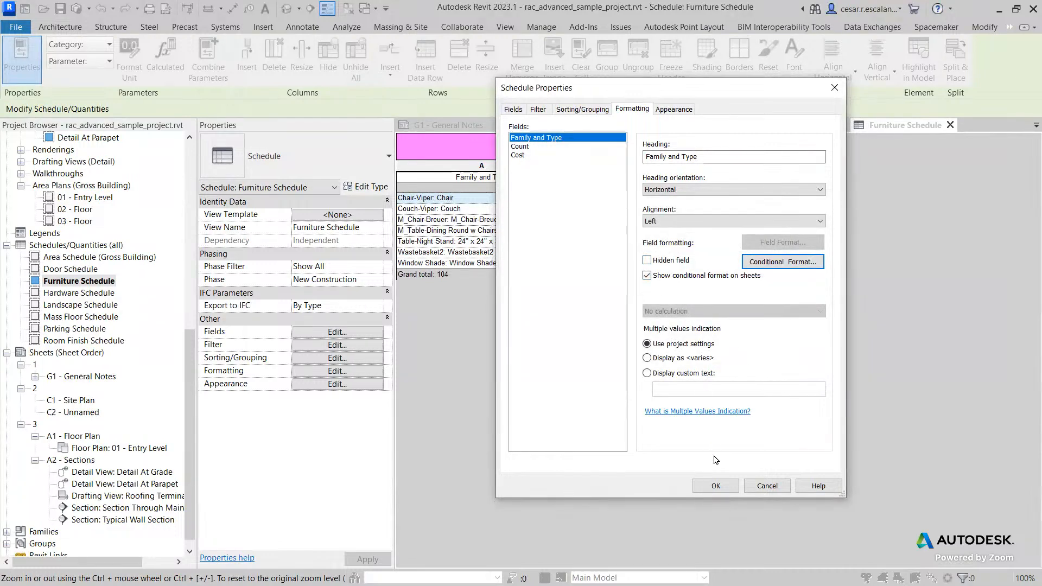
left_click(716, 486)
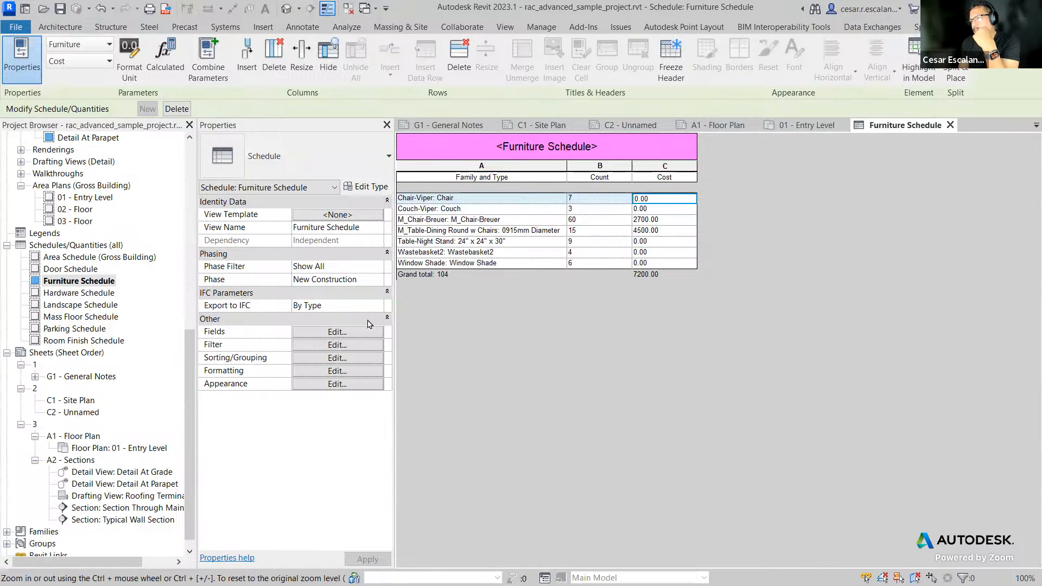
Step: Shade the Count column header cell magenta
left_click(336, 332)
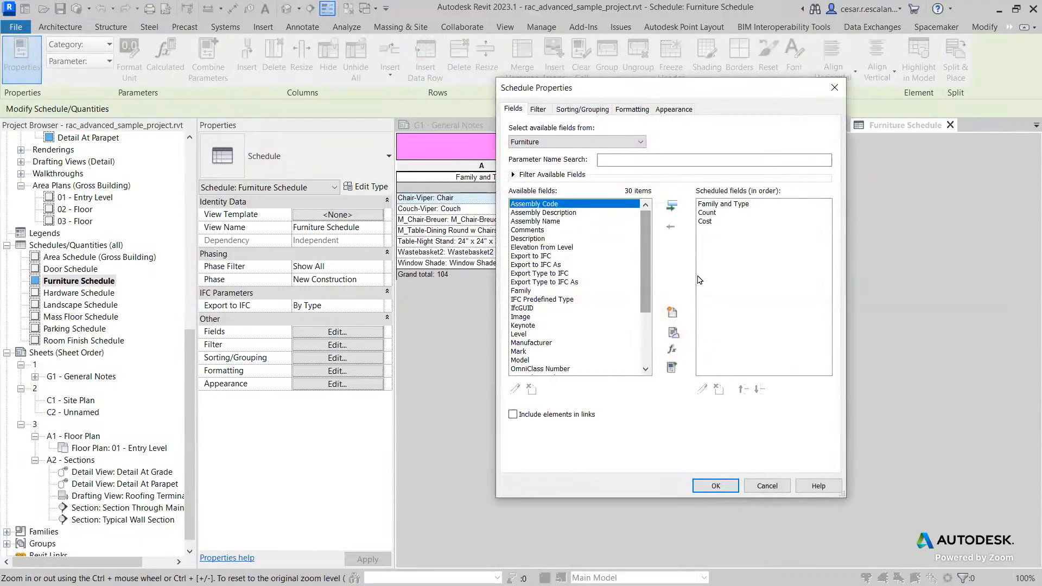
left_click(766, 486)
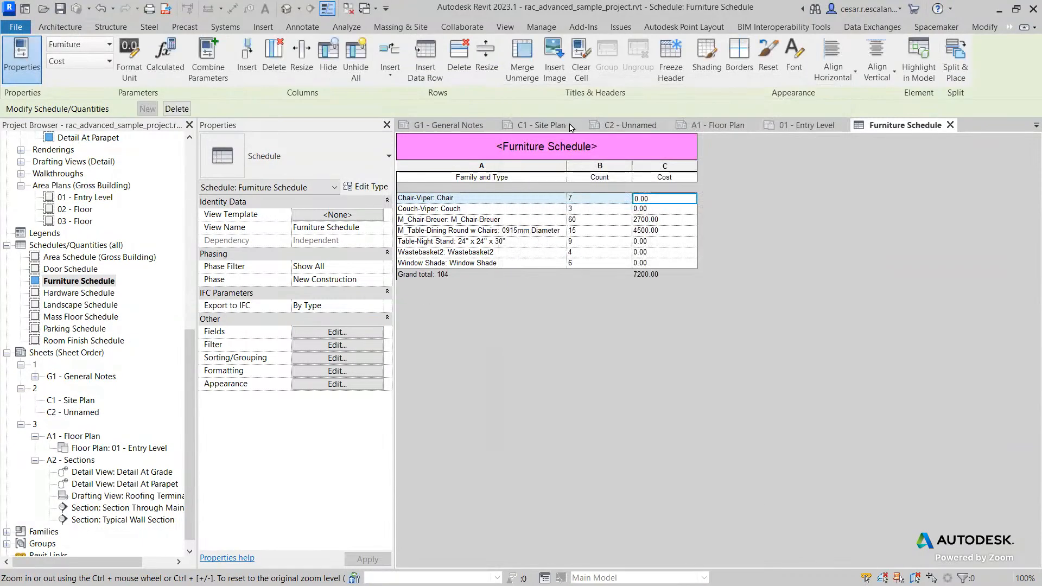
left_click(600, 177)
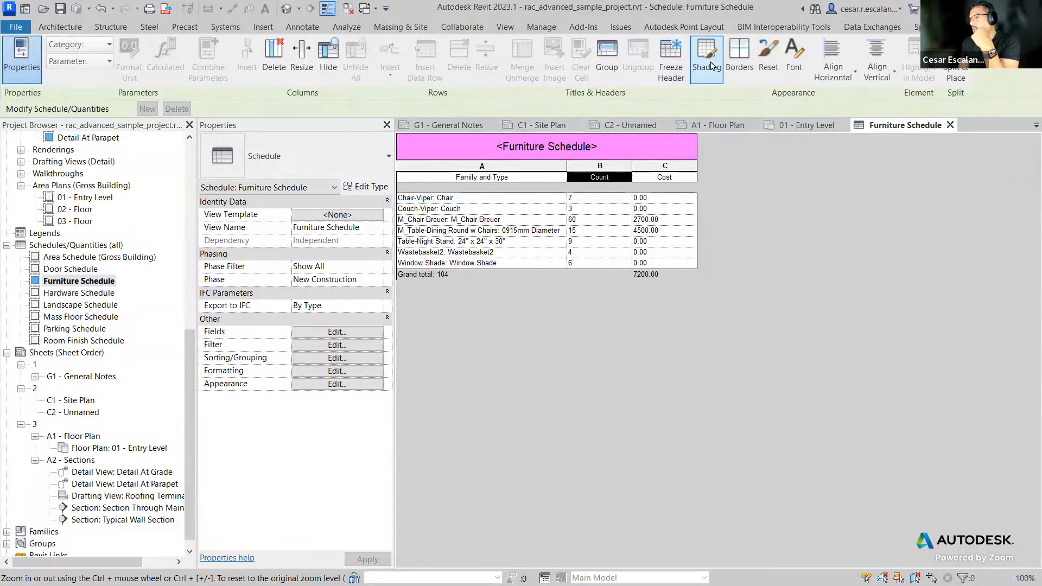
left_click(482, 177)
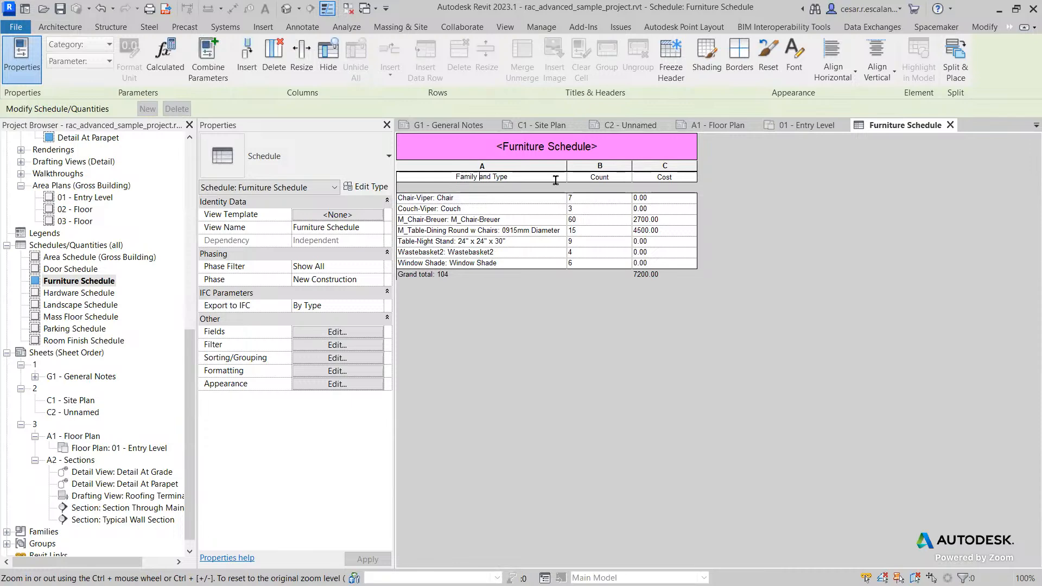
left_click(589, 176)
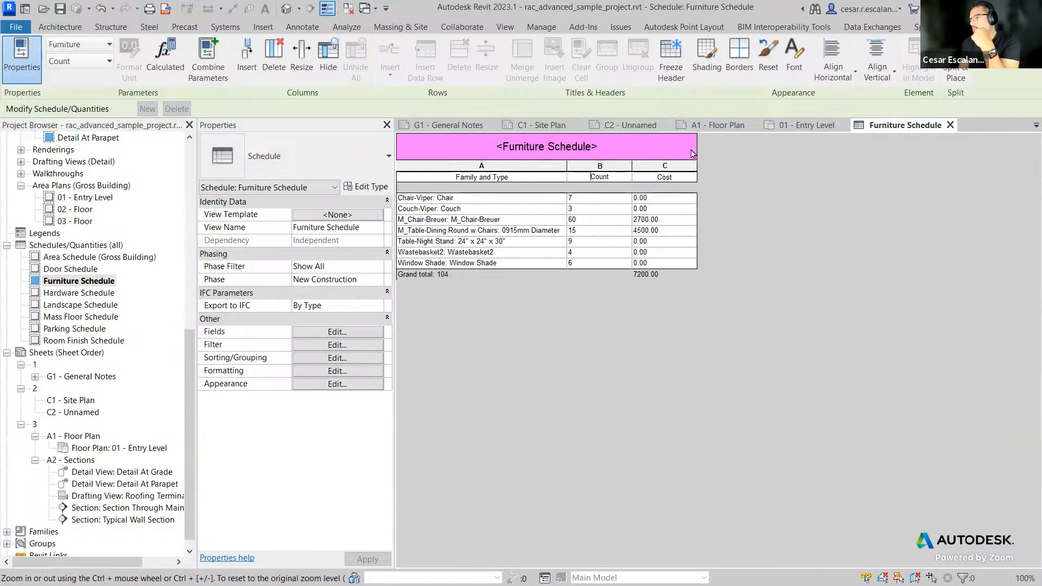
left_click(717, 72)
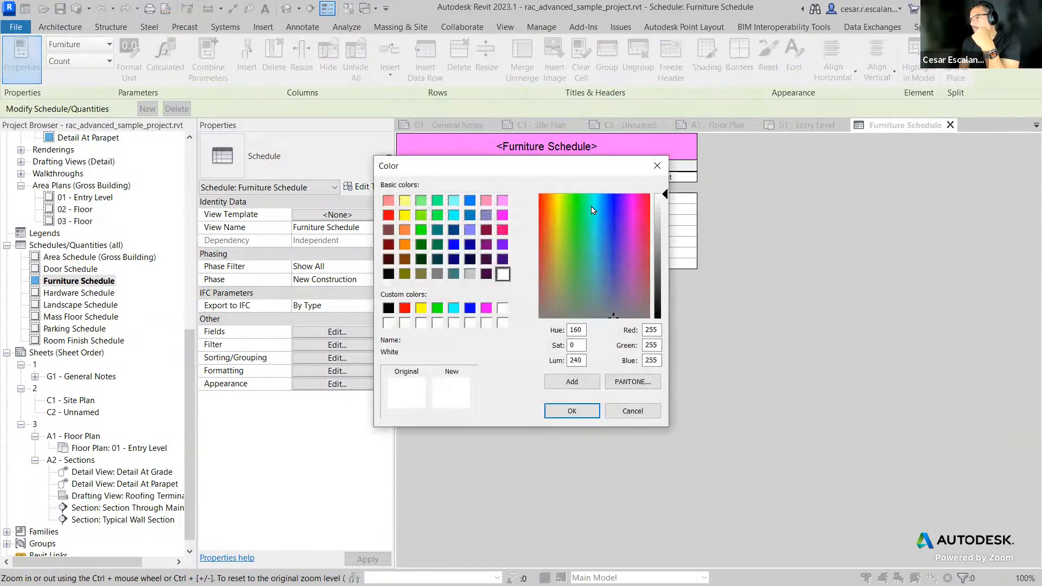
left_click(539, 200)
left_click(539, 201)
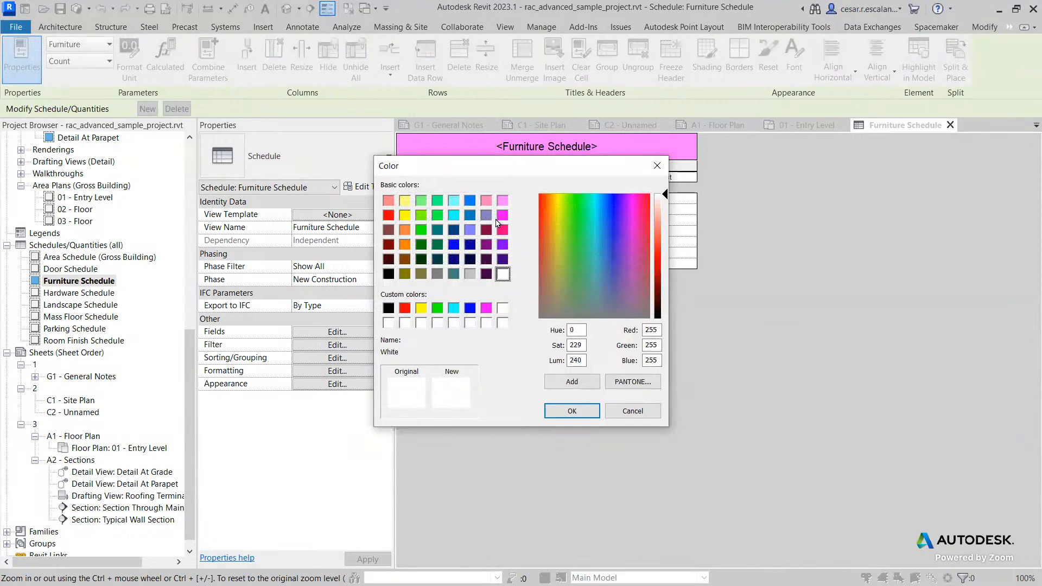
left_click(504, 218)
left_click(571, 411)
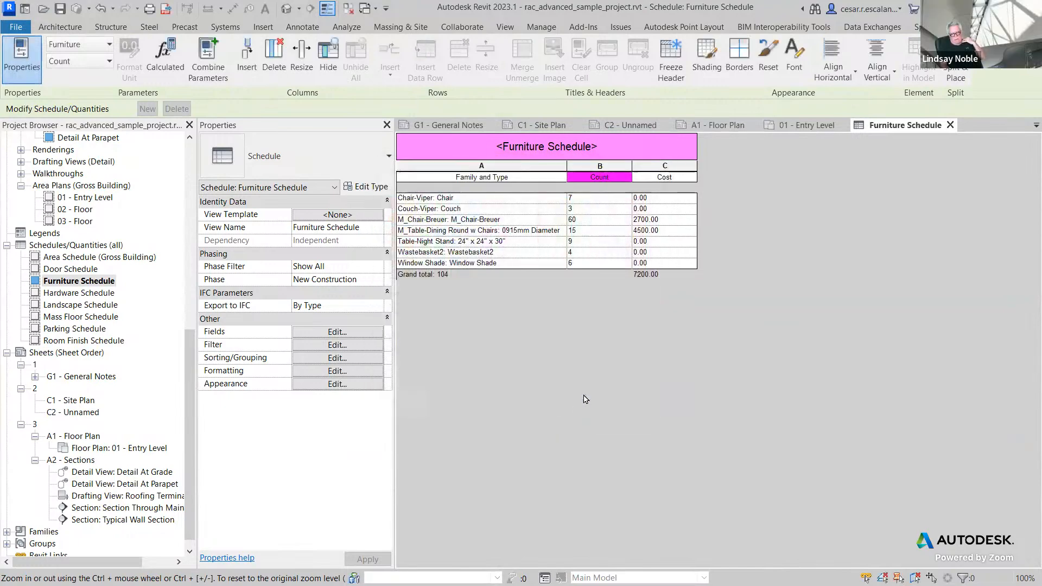
left_click(686, 210)
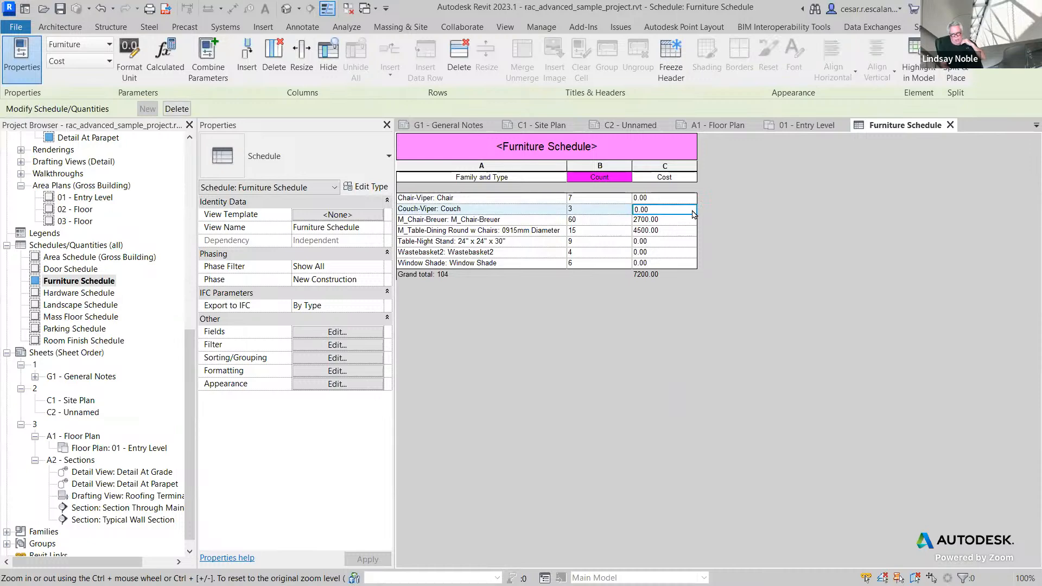
left_click(337, 332)
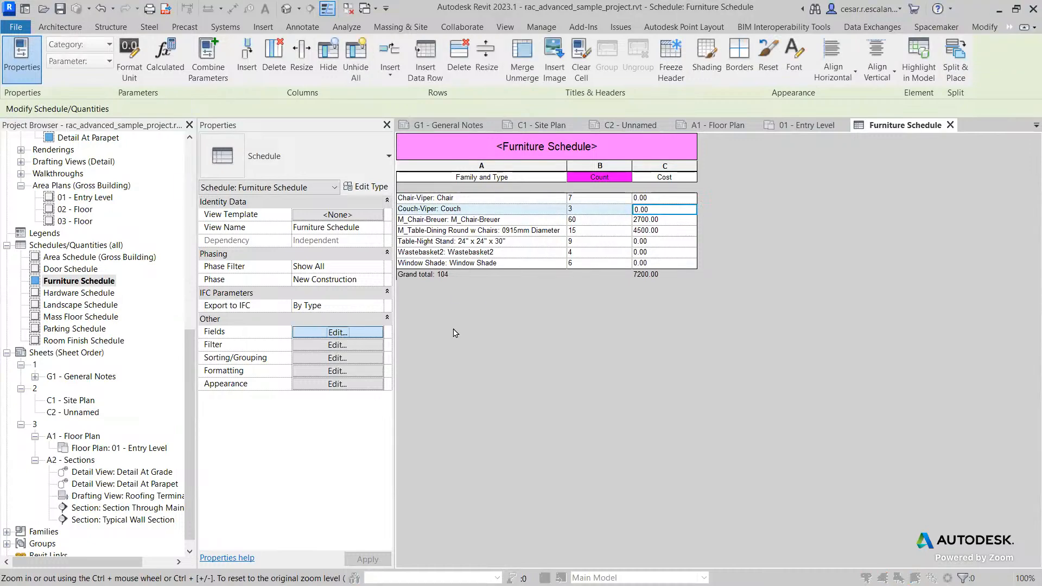
left_click(709, 222)
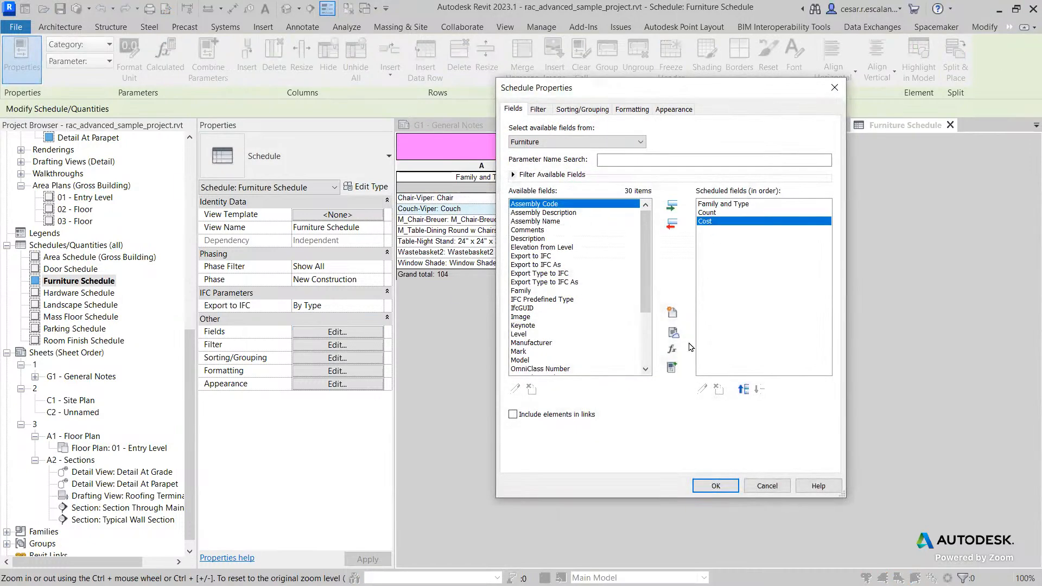
left_click(766, 485)
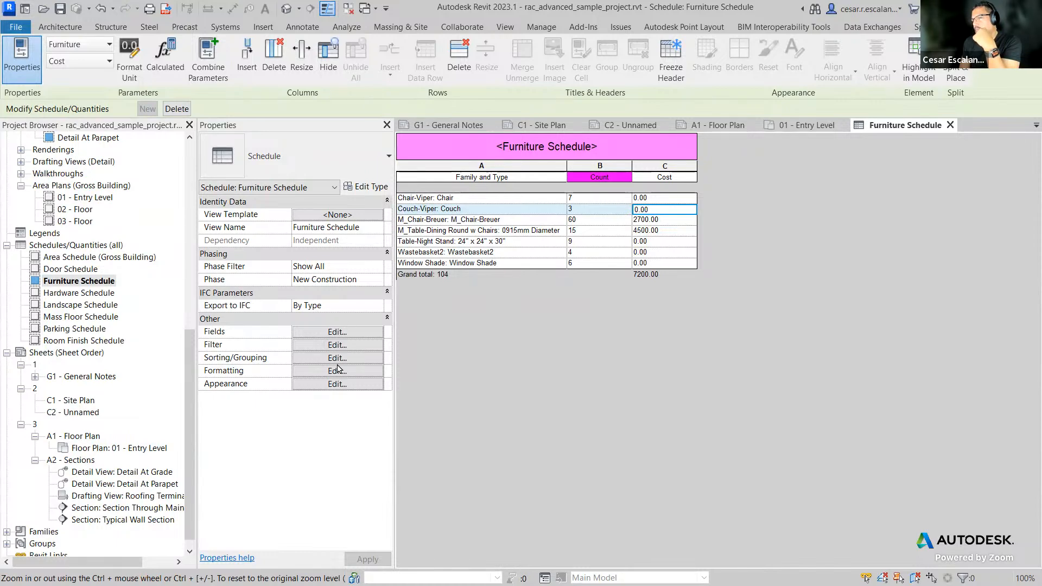
Step: Create a new project parameter field named InRevision of type Integer in the schedule's fields
left_click(345, 332)
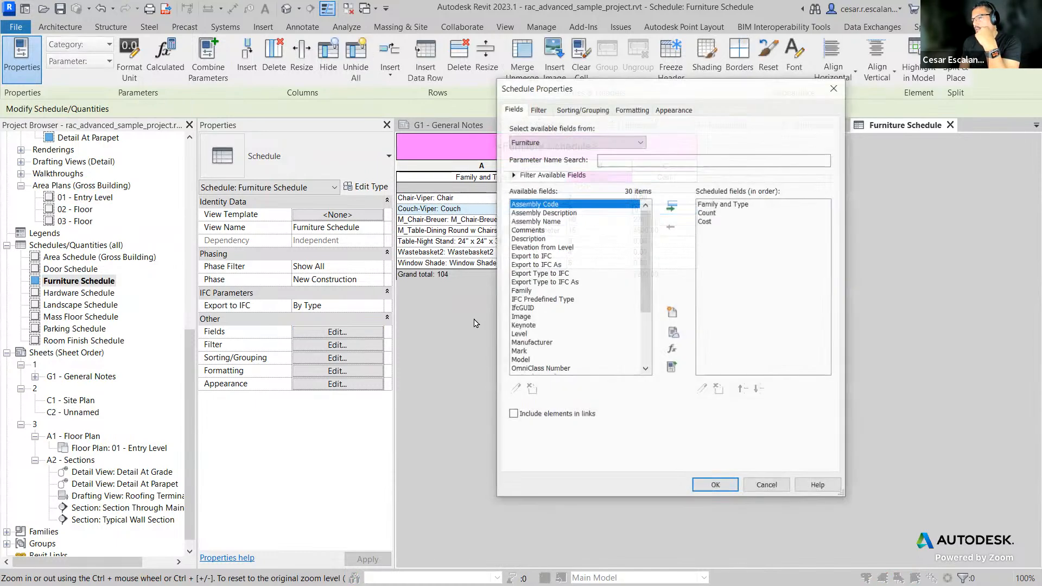
left_click(671, 314)
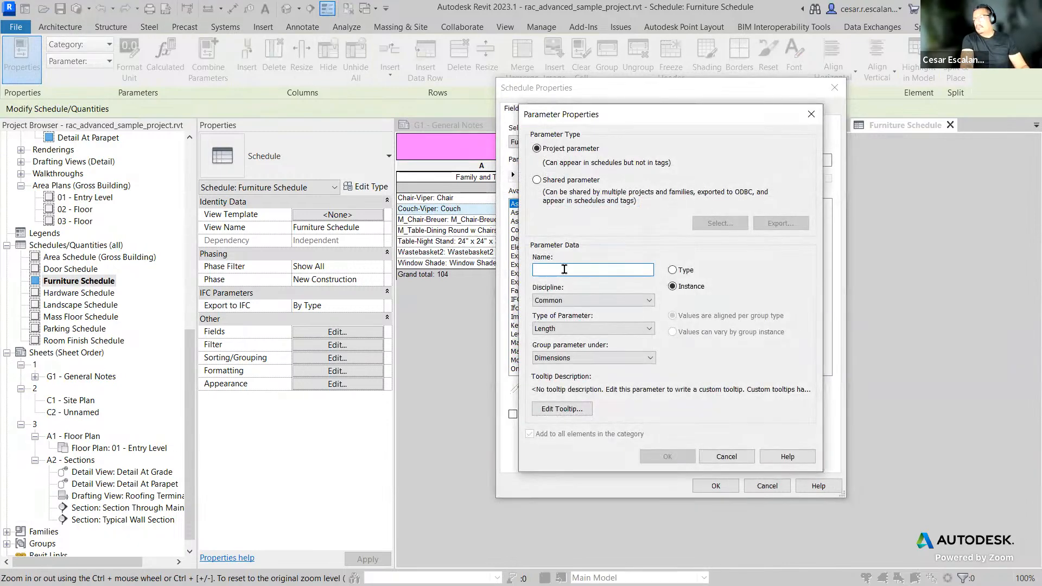
type("InSheet")
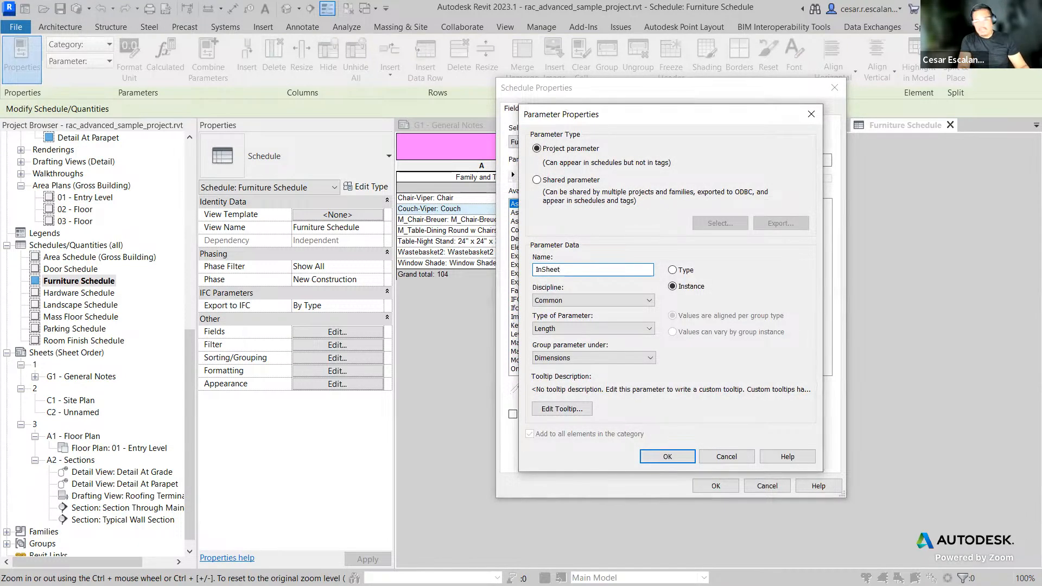
type("REV")
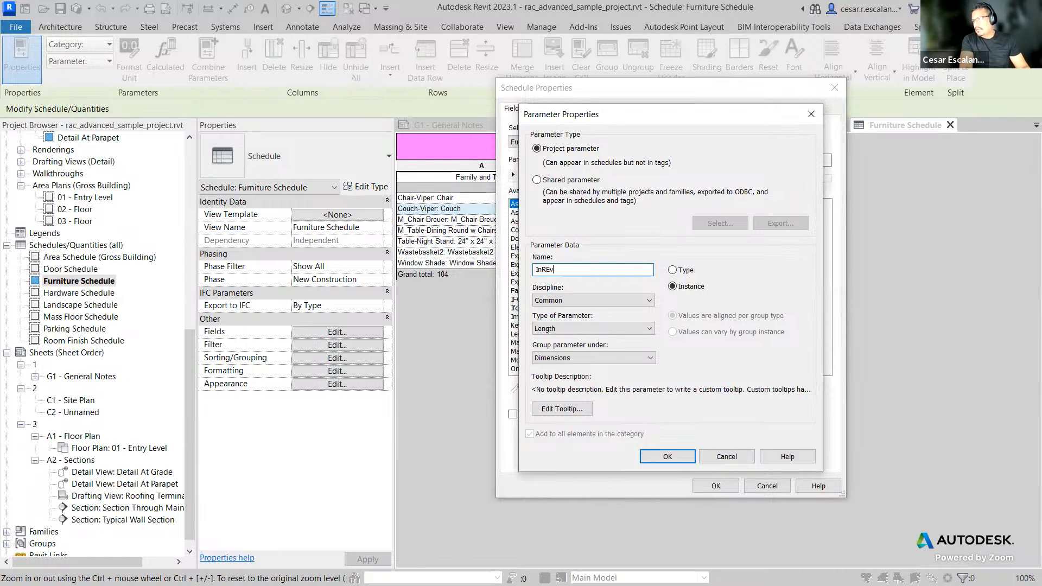
key("BackSpace")
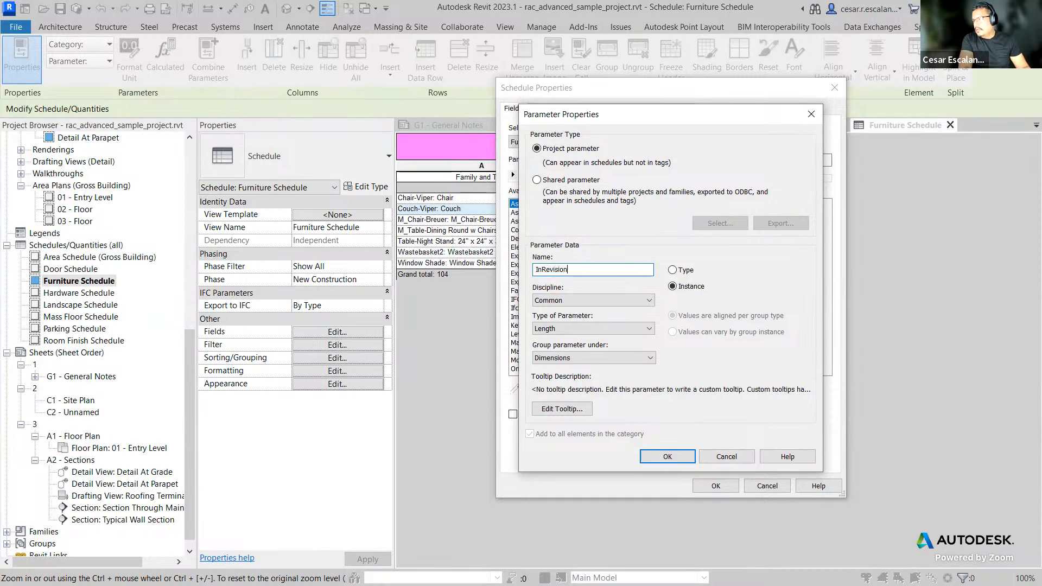
left_click(564, 329)
left_click(560, 350)
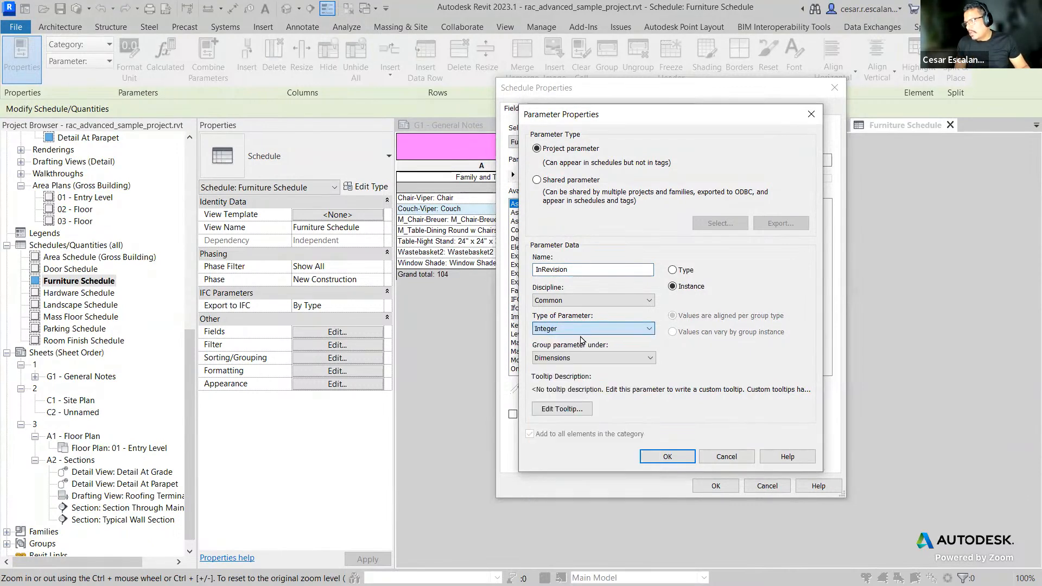
left_click(673, 454)
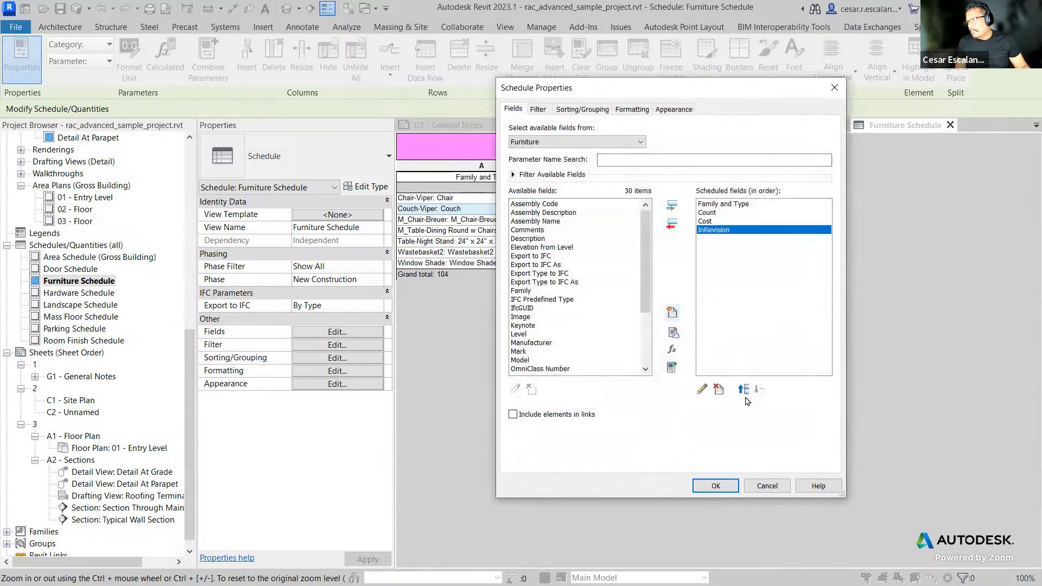
Step: Close the schedule properties and set the Couch-Viper row's InRevision value to 1
left_click(715, 485)
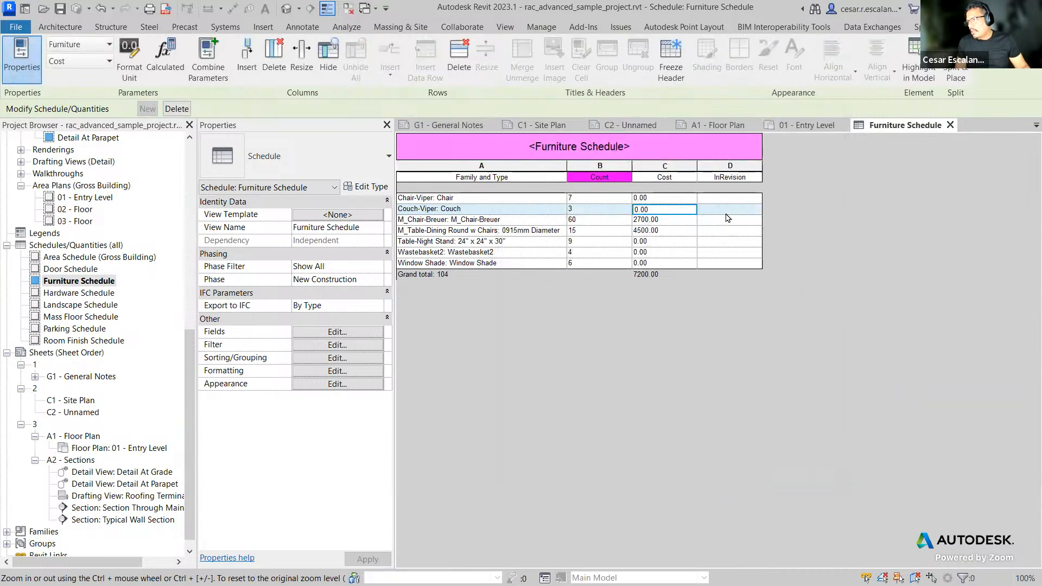
left_click(726, 209)
type("1")
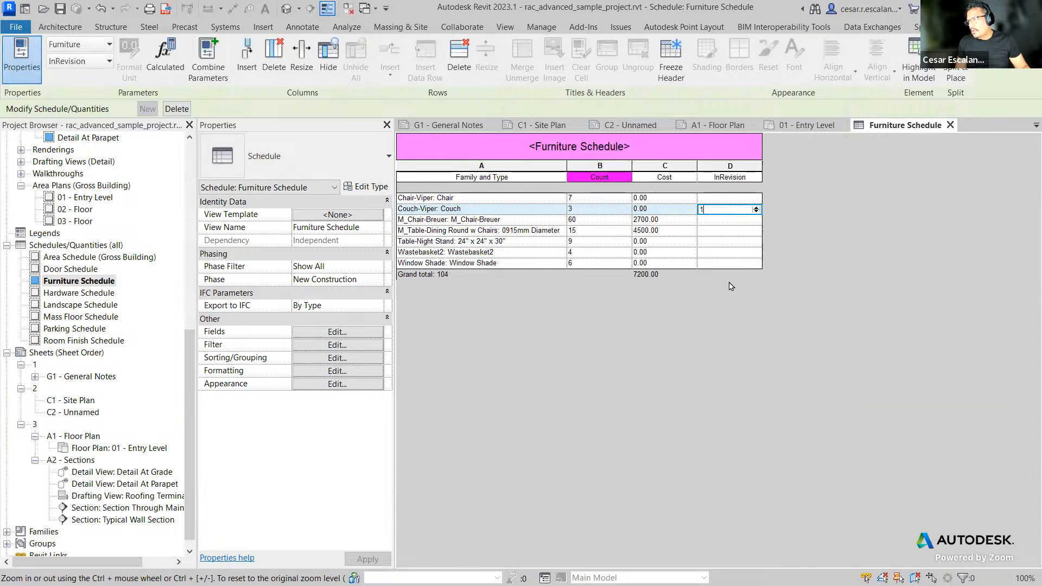
left_click(730, 252)
left_click(738, 199)
left_click(740, 209)
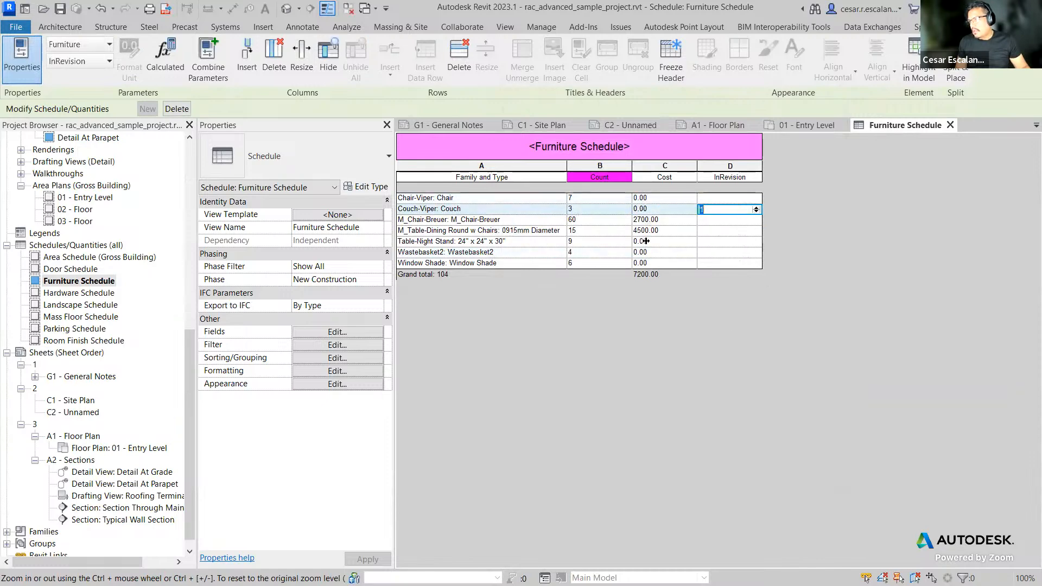
Step: Add a conditional format where InRevision is Equal To 1, with a green (RGB 000-255-128) background
left_click(334, 371)
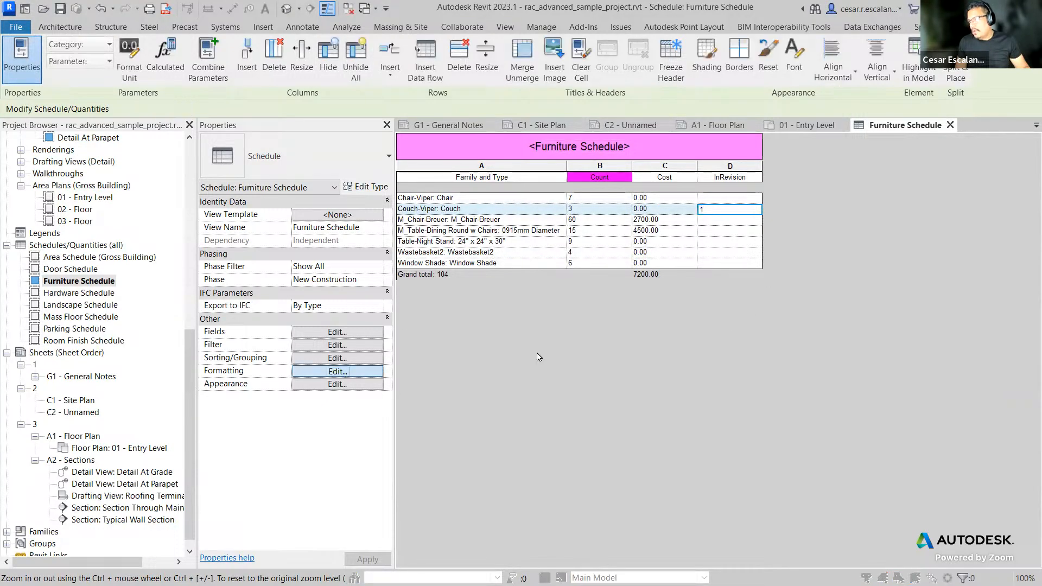
left_click(771, 263)
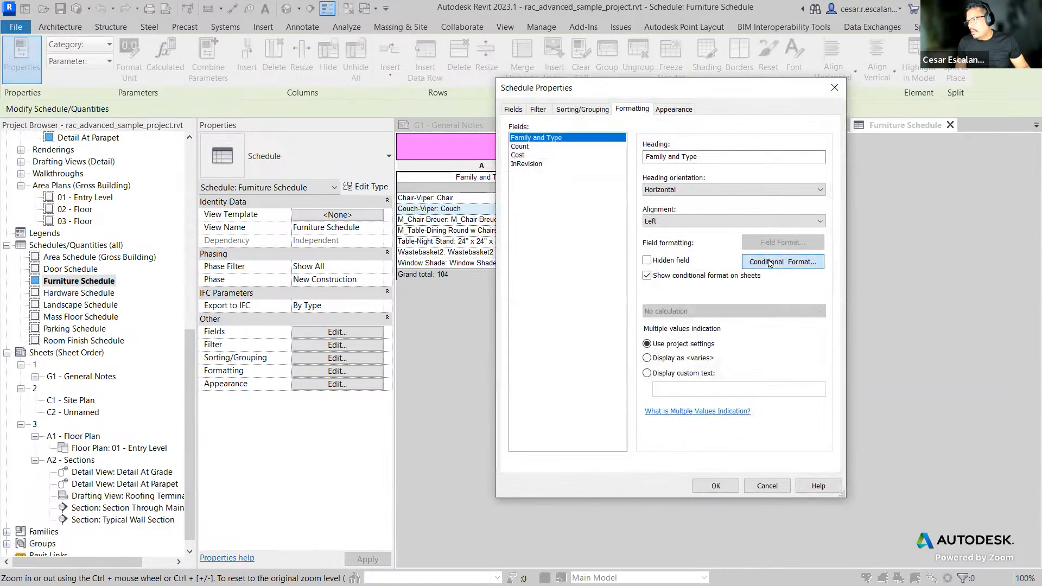
left_click(579, 251)
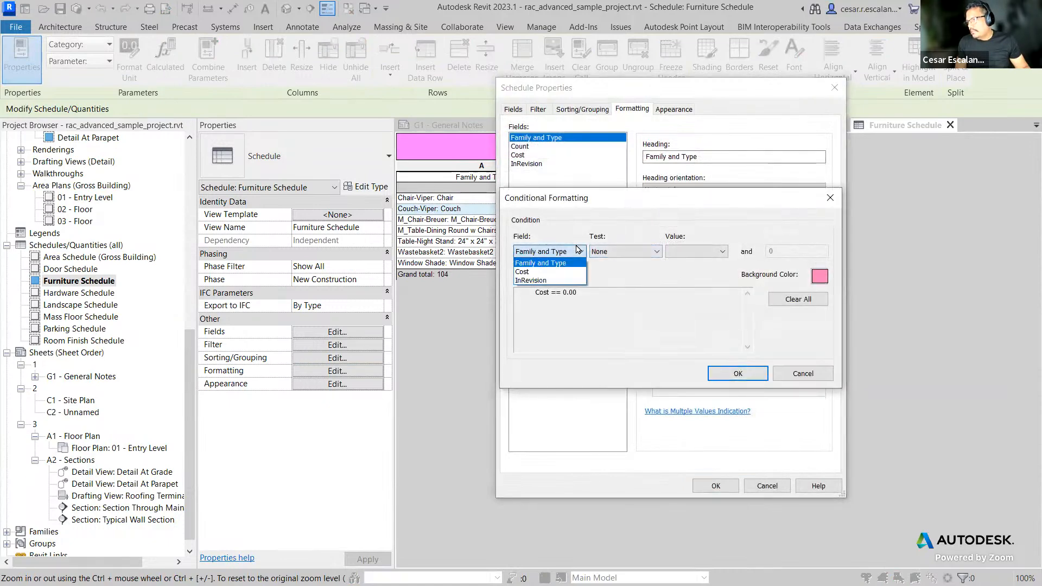
left_click(531, 280)
left_click(624, 252)
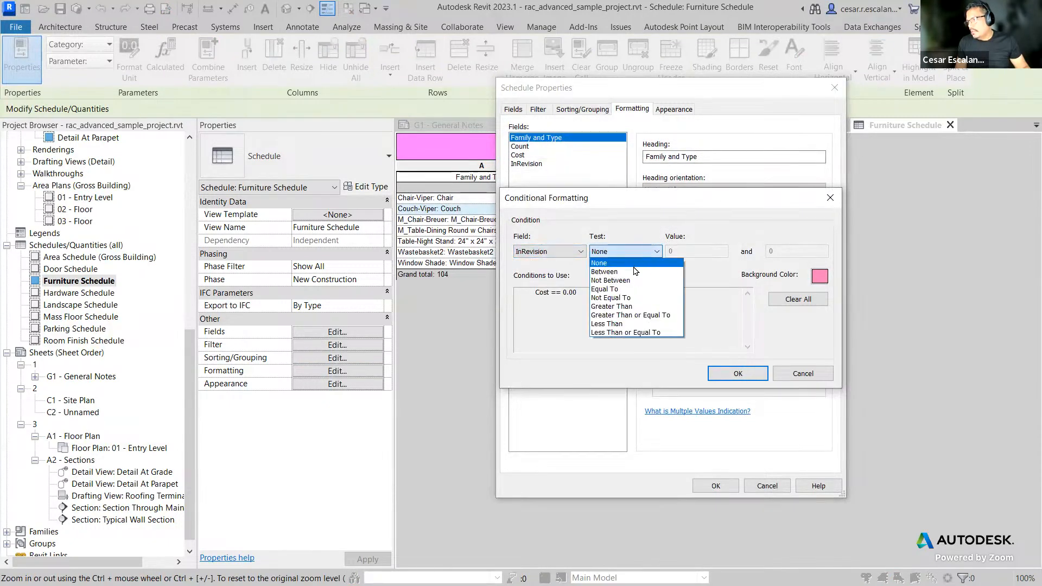
left_click(605, 289)
left_click(670, 250)
type("2")
left_click_drag(690, 252, 639, 250)
type("1")
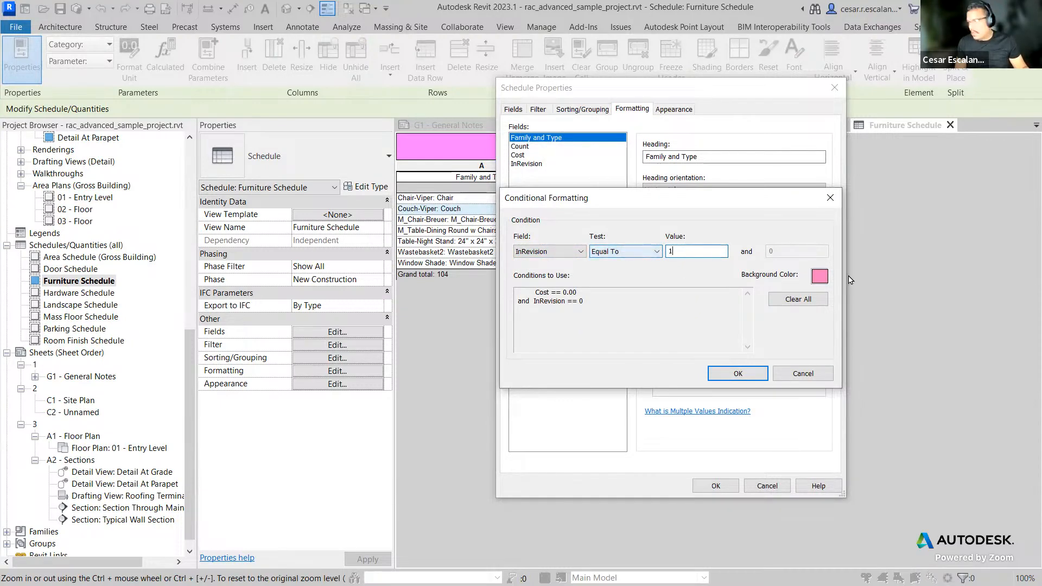
left_click(819, 277)
left_click(588, 202)
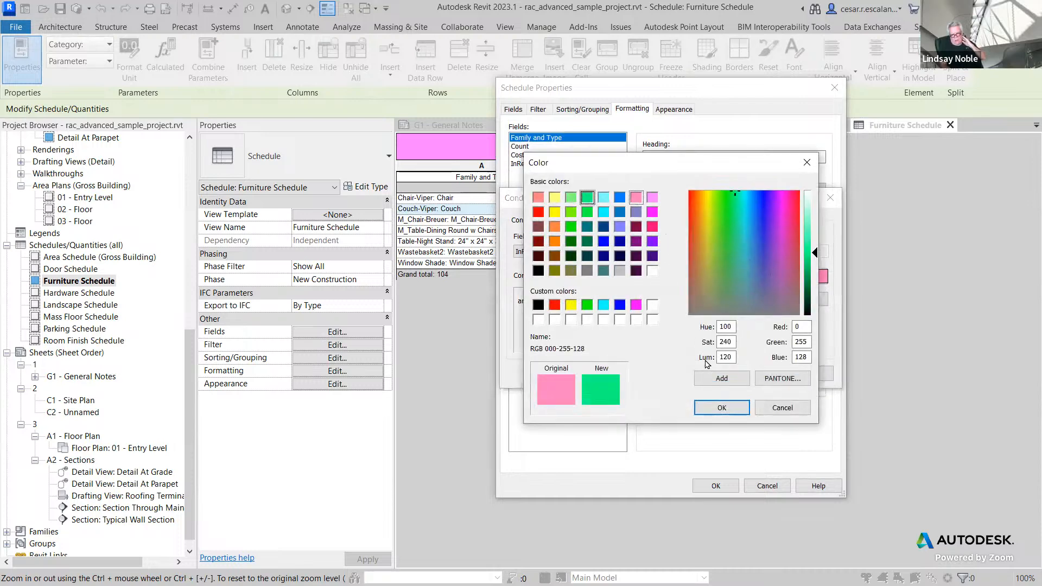
left_click(724, 407)
left_click(741, 372)
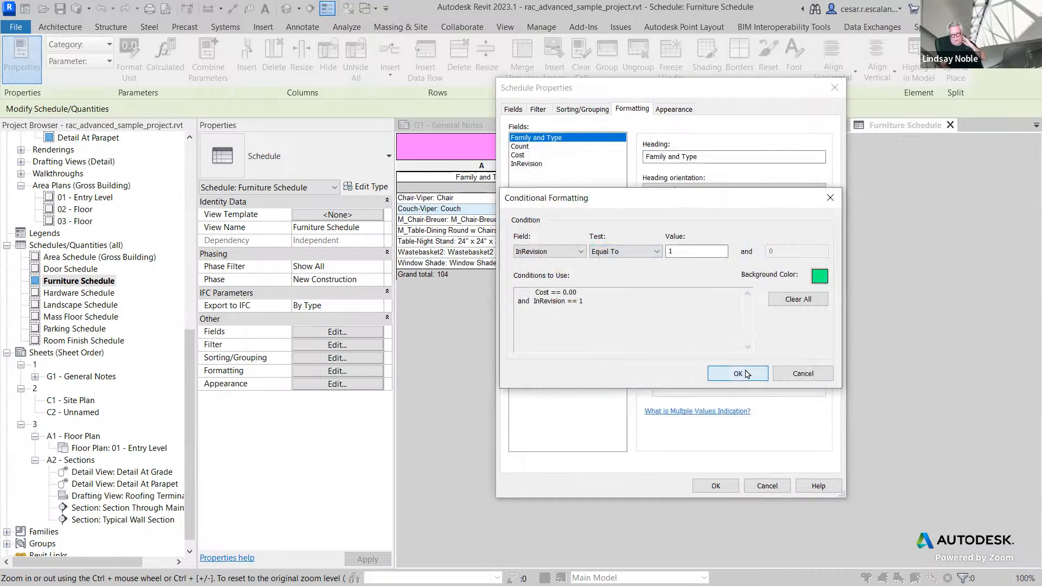
left_click(722, 485)
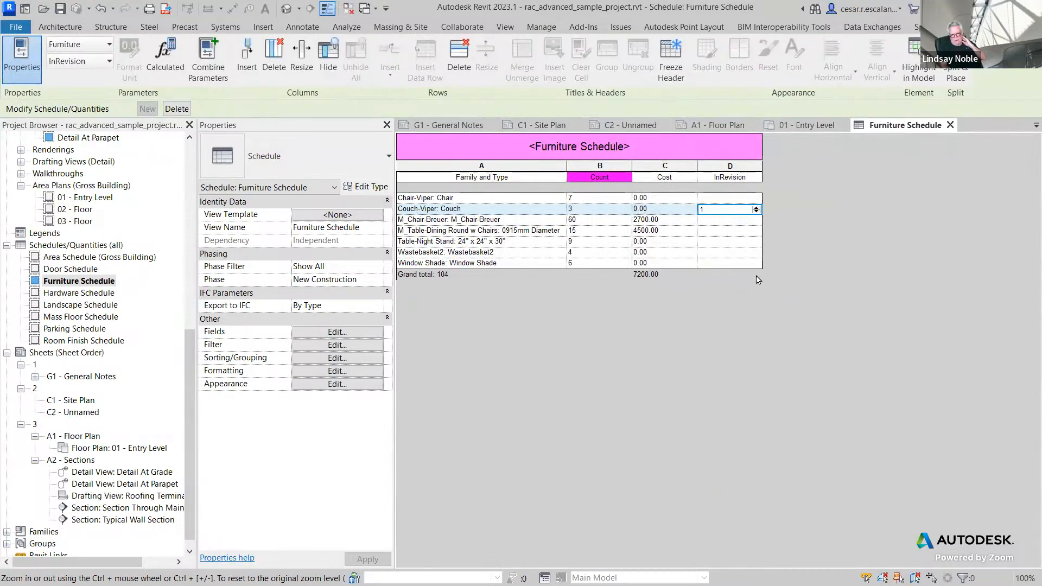
Step: Clear all conditional format conditions and keep only InRevision Equal To 1 with the green background
left_click(756, 212)
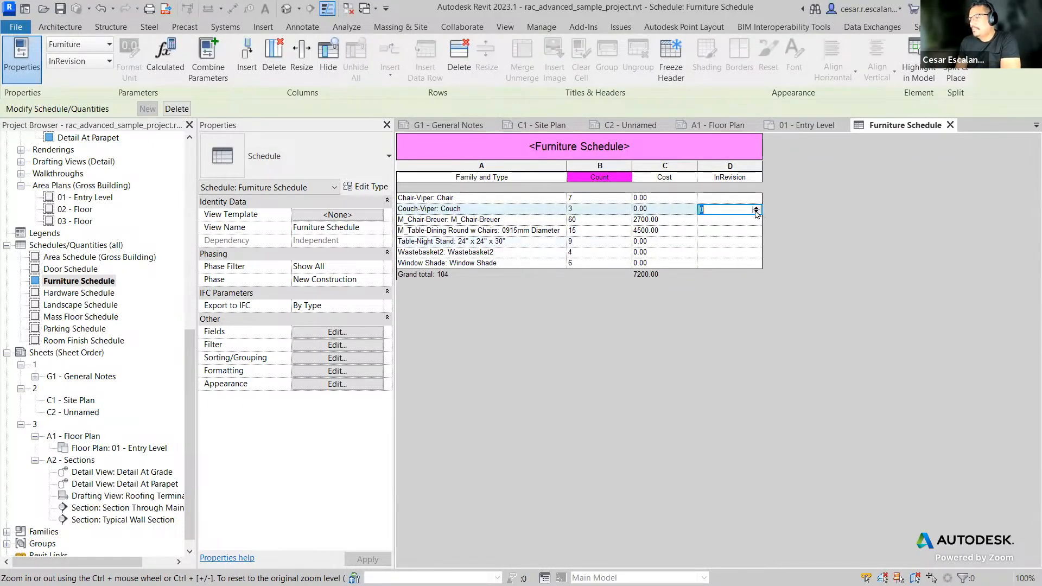
left_click(327, 359)
left_click(641, 110)
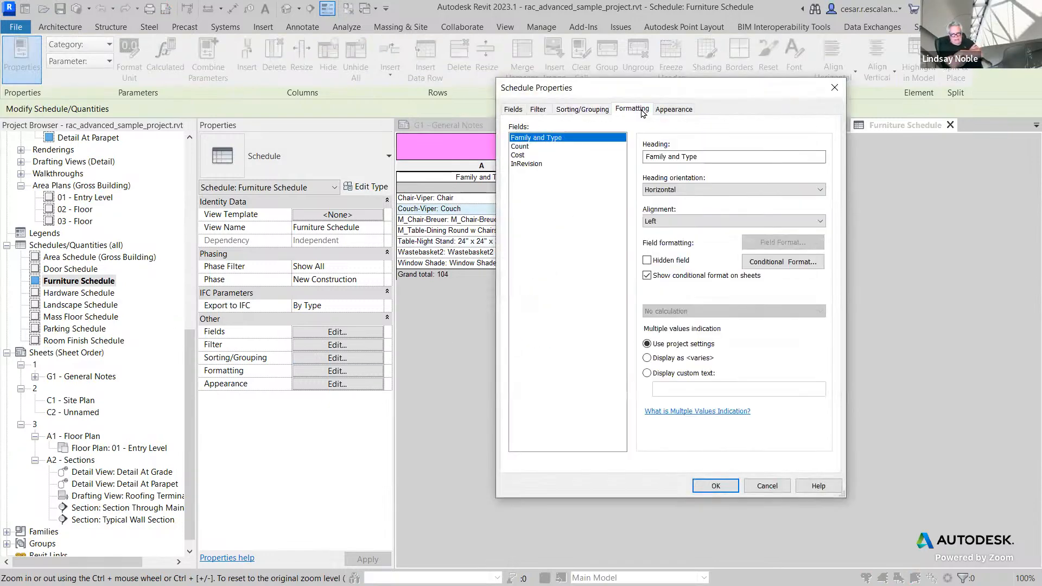
left_click(675, 110)
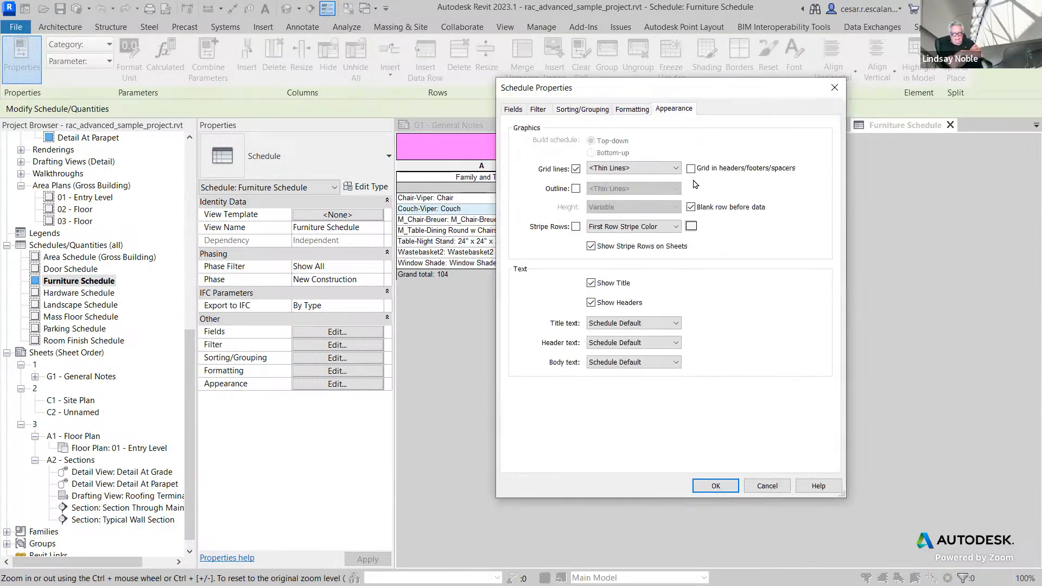
left_click(640, 111)
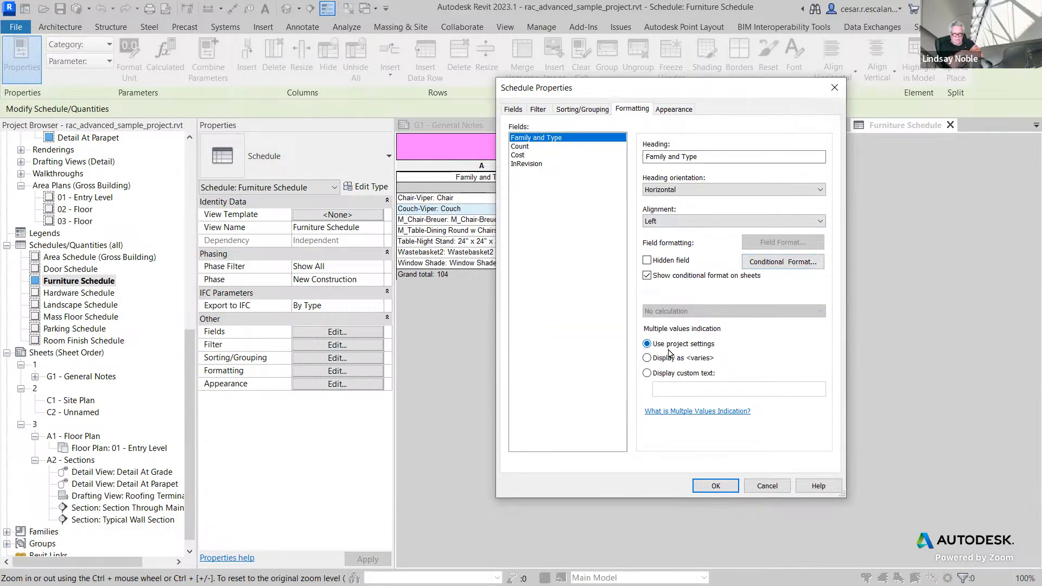
left_click(759, 263)
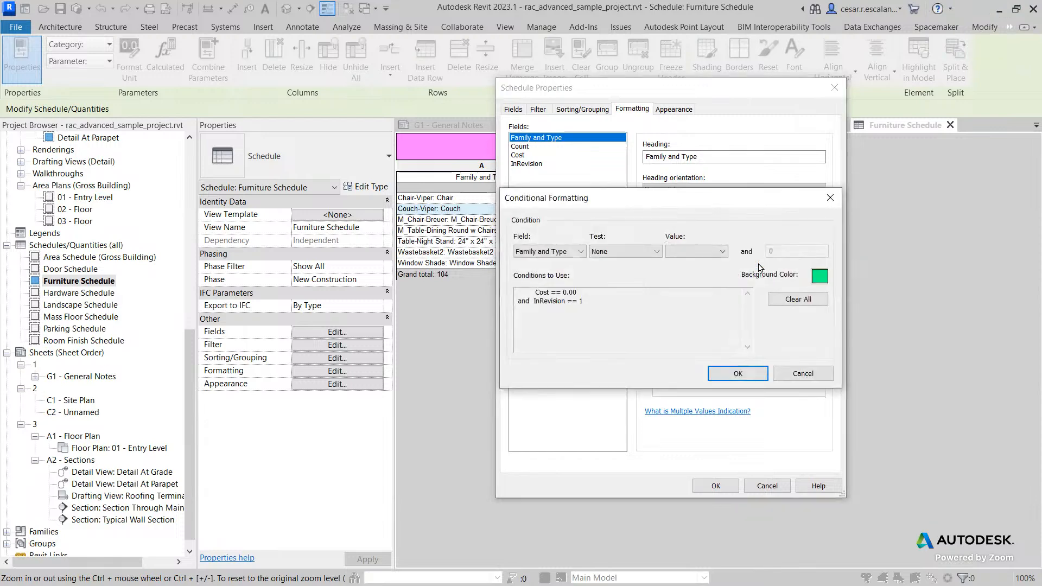
left_click(575, 252)
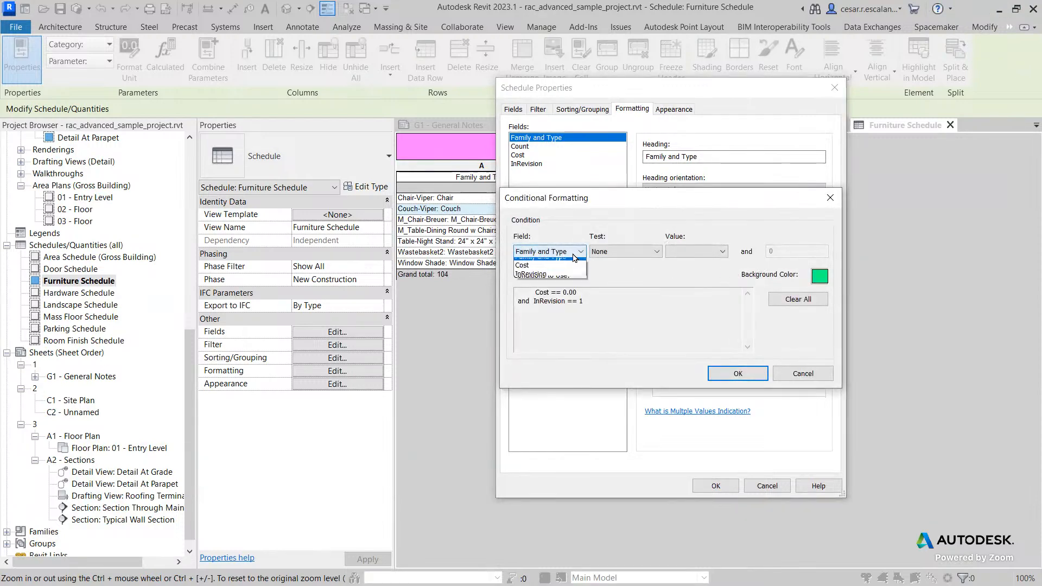
left_click(543, 270)
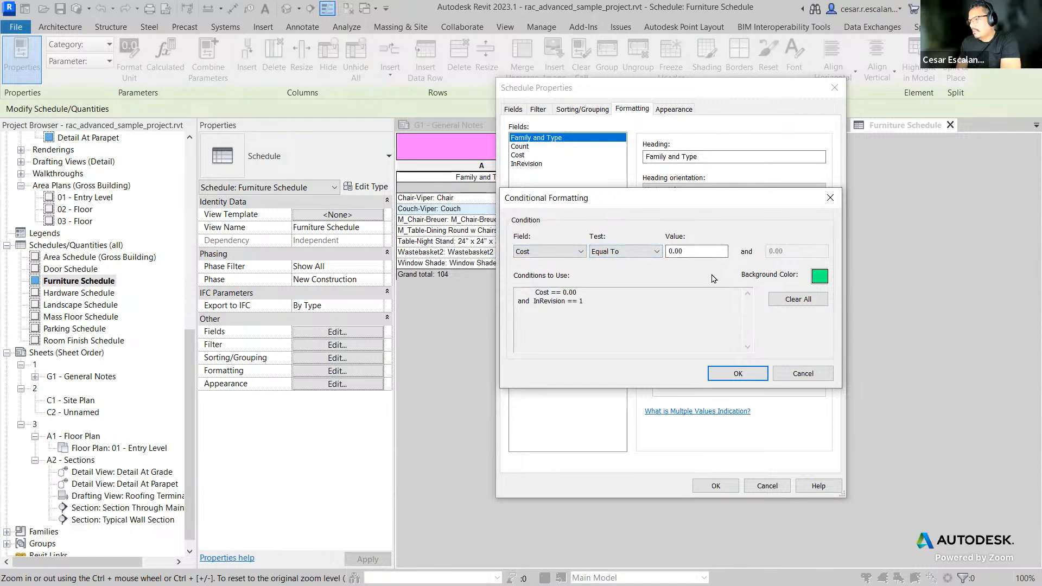
left_click(553, 251)
left_click(543, 285)
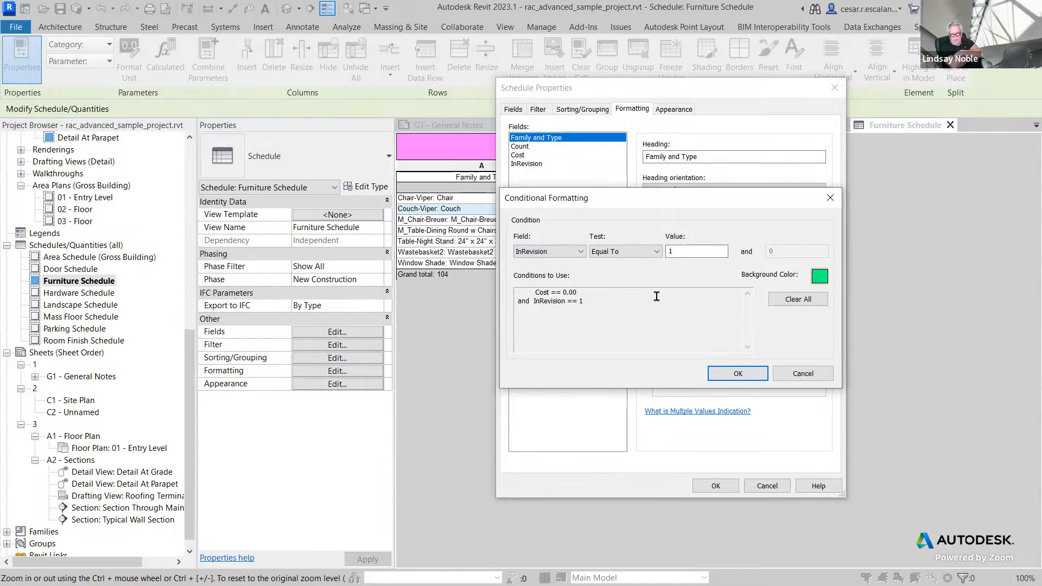
left_click(798, 299)
left_click(625, 251)
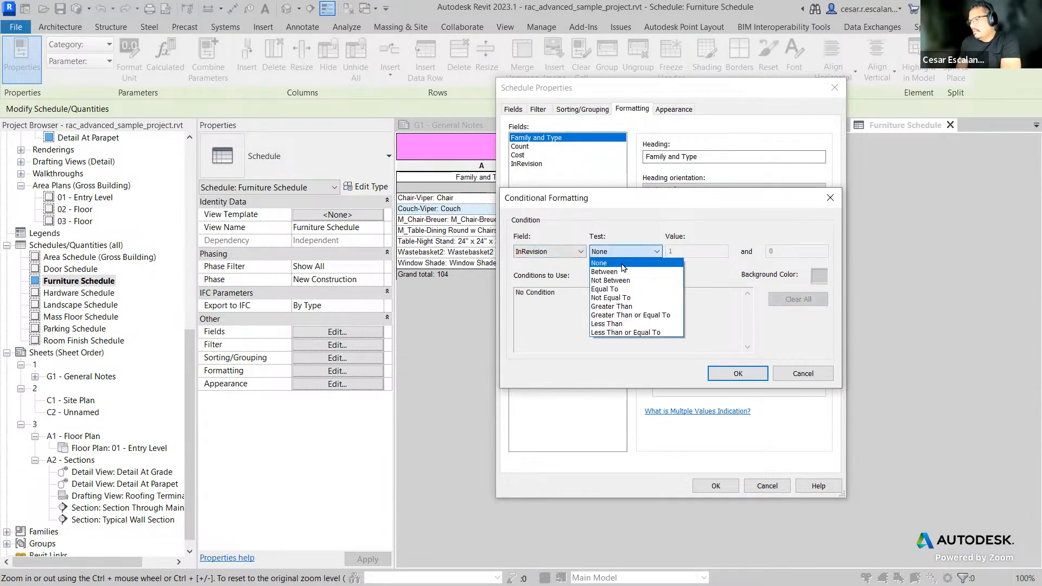
left_click(604, 288)
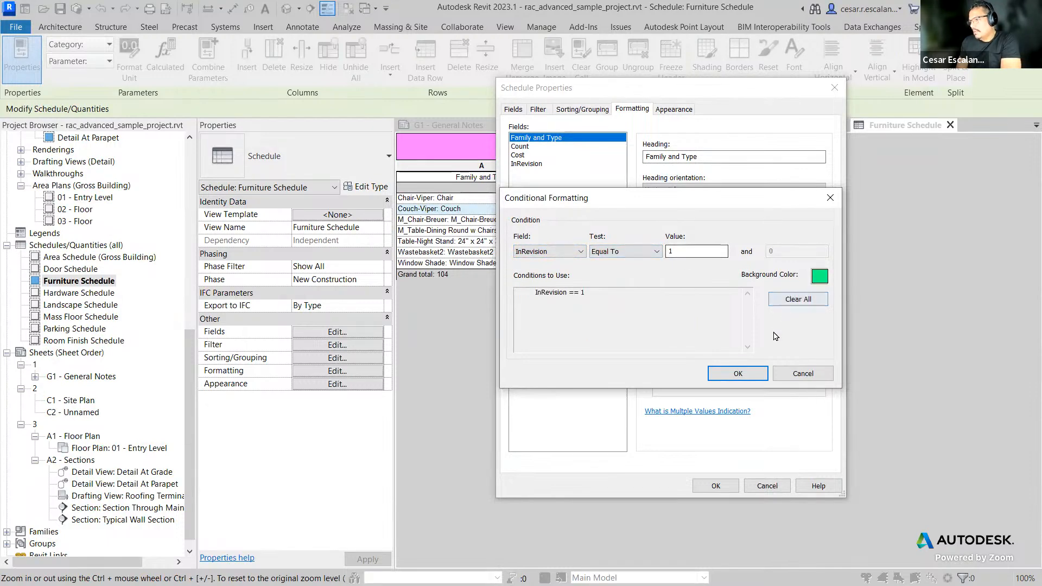
left_click(737, 373)
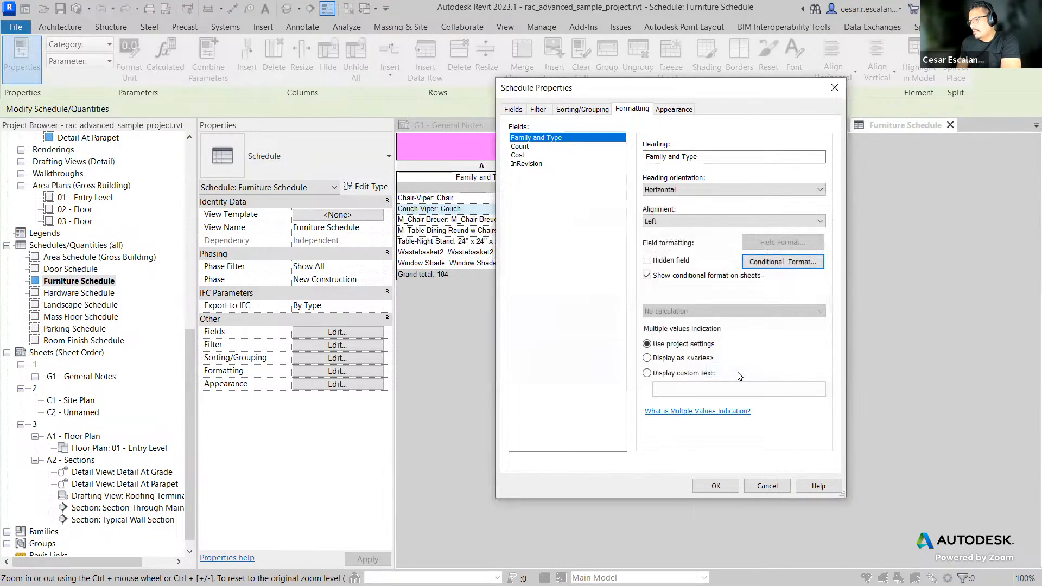
left_click(731, 485)
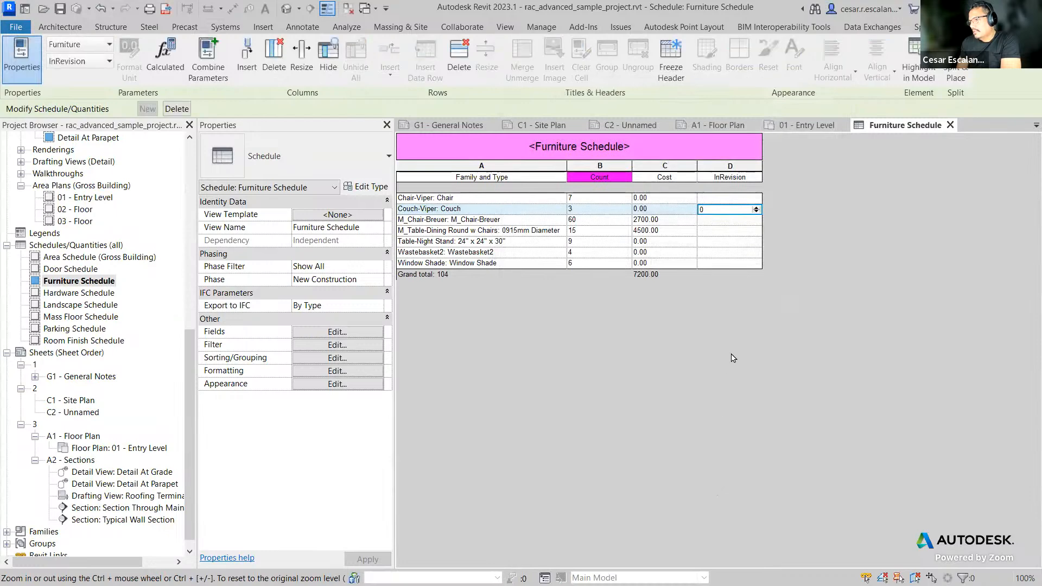
Step: Set the InRevision value to 1 for the Couch-Viper and Table-Night Stand rows
left_click(722, 240)
left_click(755, 208)
left_click(750, 242)
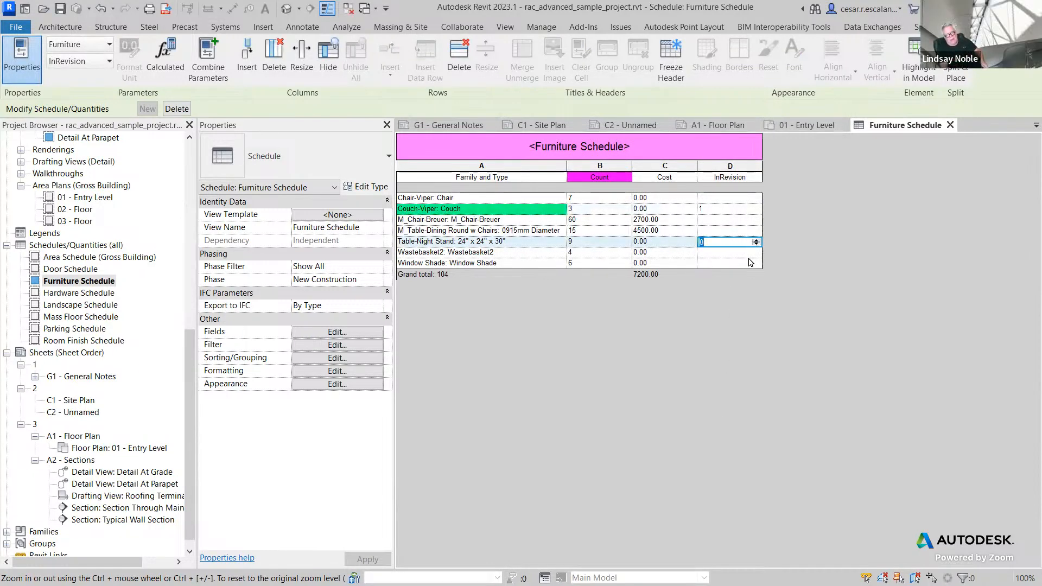
left_click(743, 210)
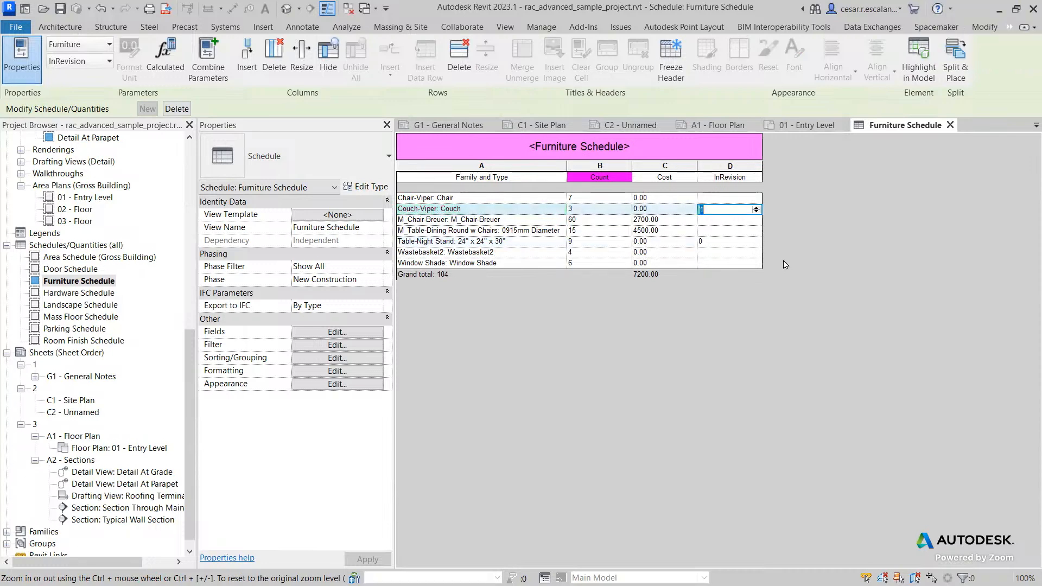
left_click(731, 257)
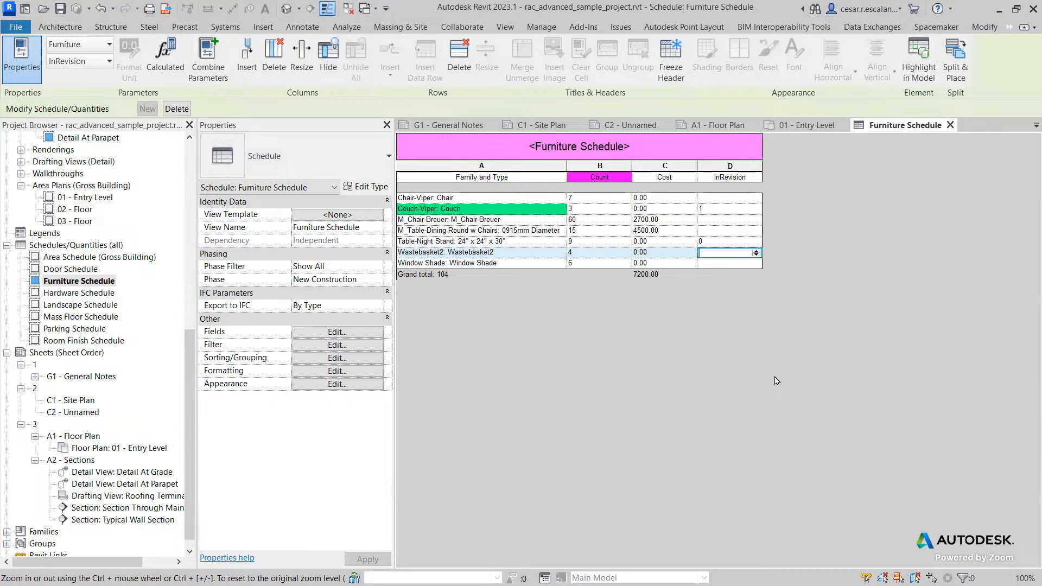
left_click(741, 241)
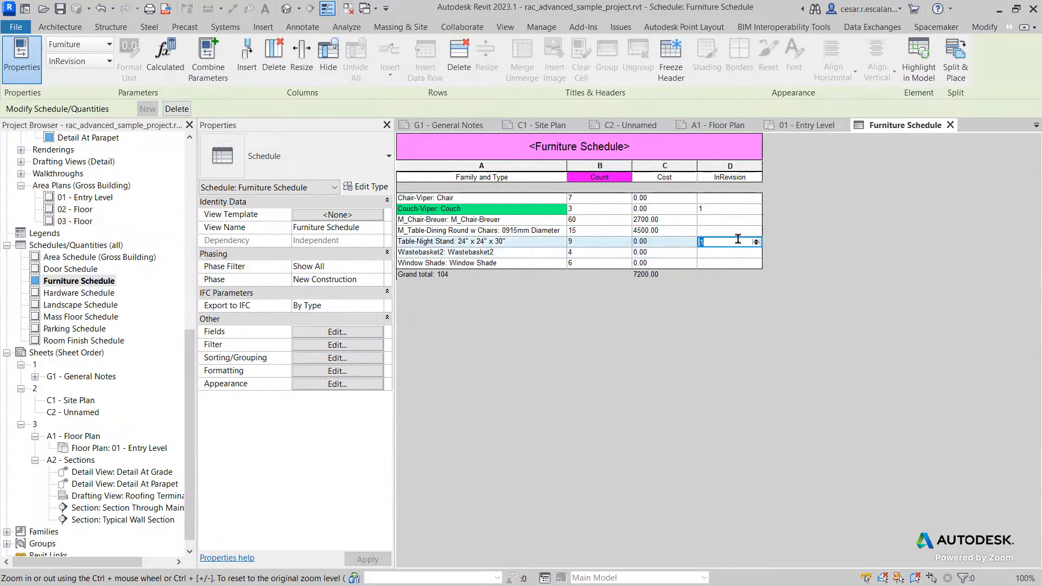
type("1")
left_click(736, 255)
Step: Try to set the M_Table-Dining Round row's InRevision value to 1, cancelling the group edit
left_click(743, 234)
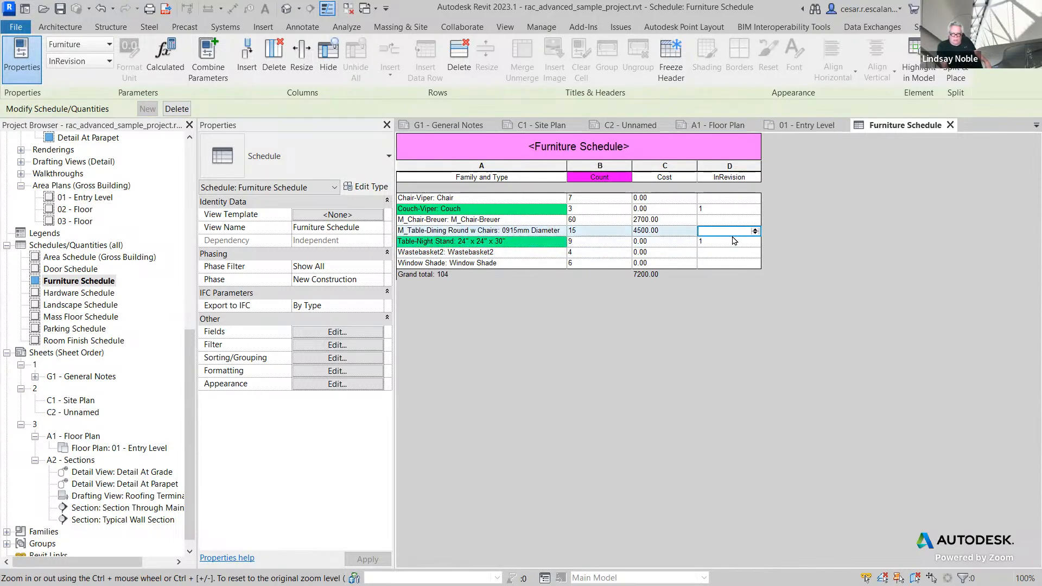
type("1")
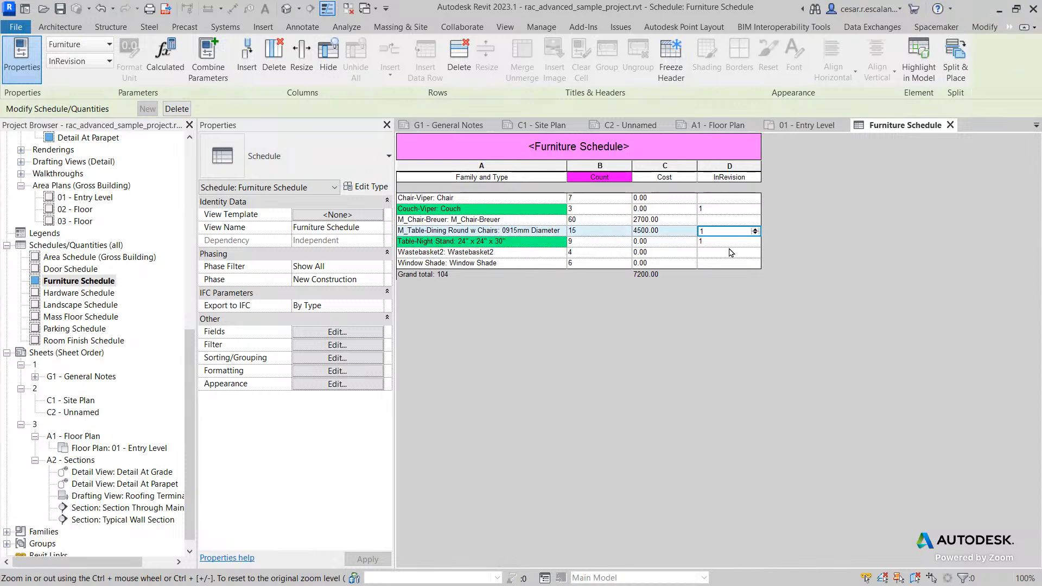
left_click(731, 252)
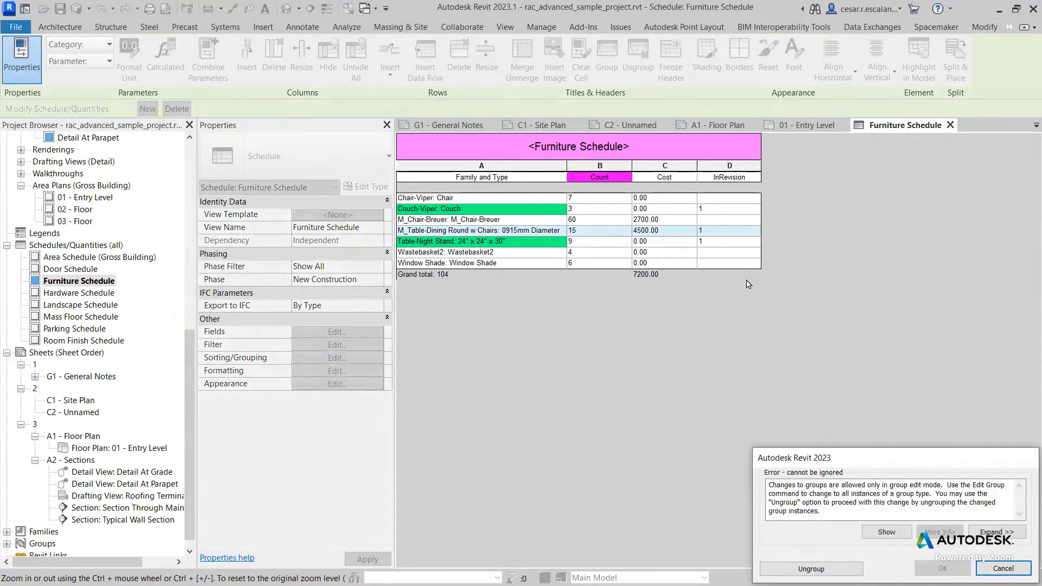
left_click(1002, 569)
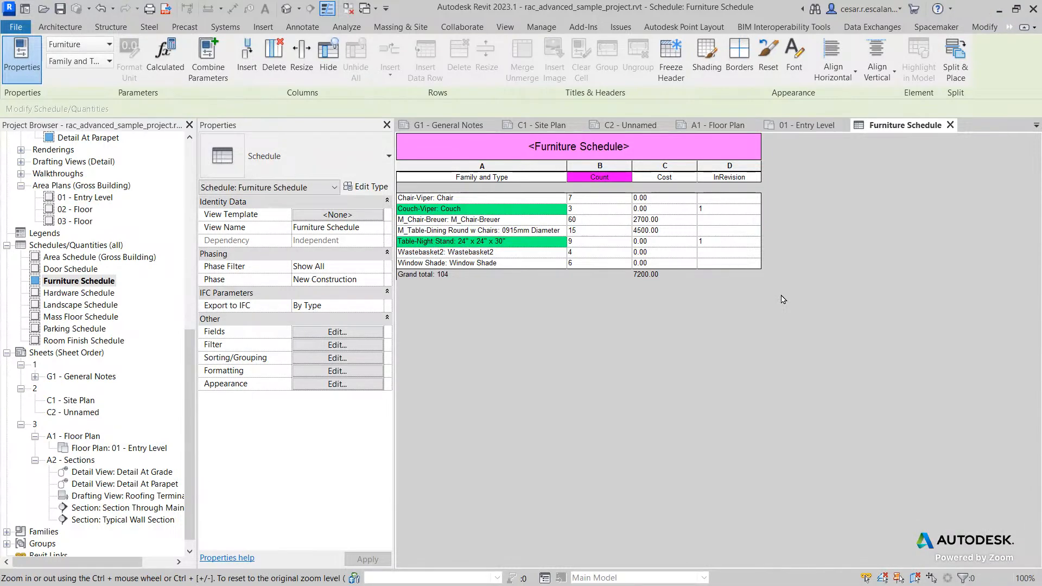
Step: Open the schedule's field list to review the scheduled fields, closing it without changes
left_click(751, 242)
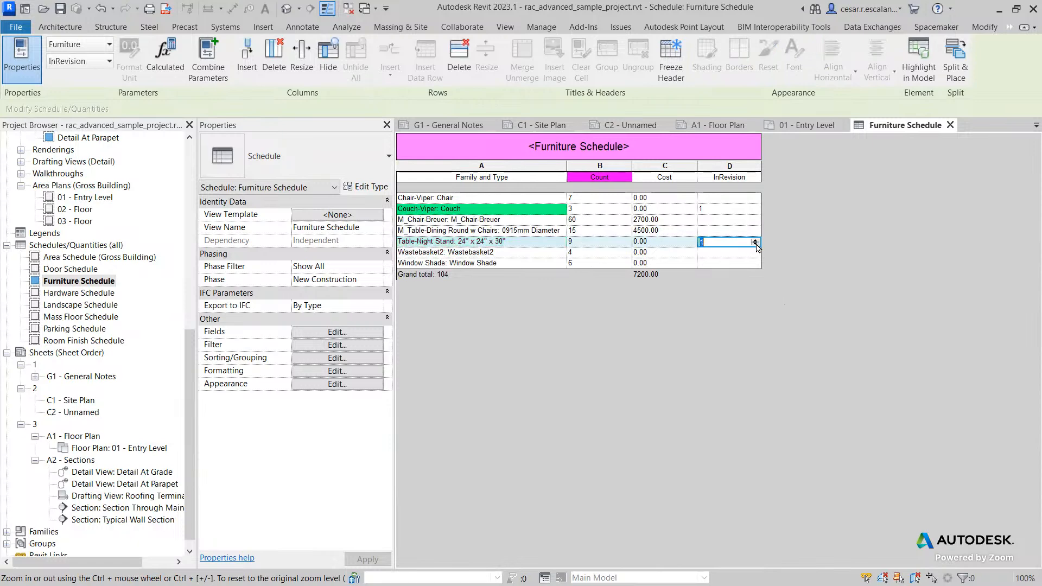
left_click(337, 332)
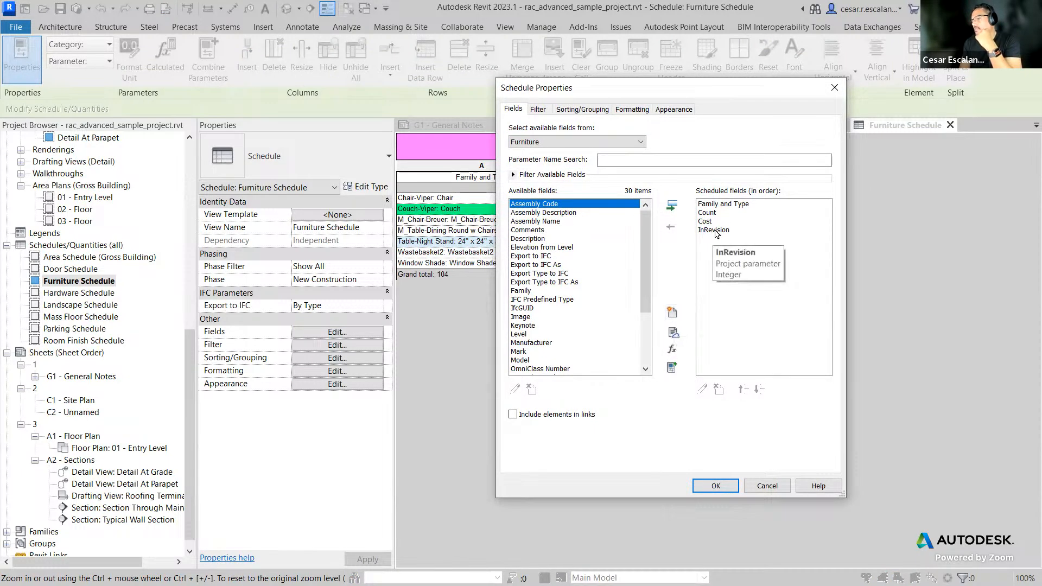
left_click(716, 486)
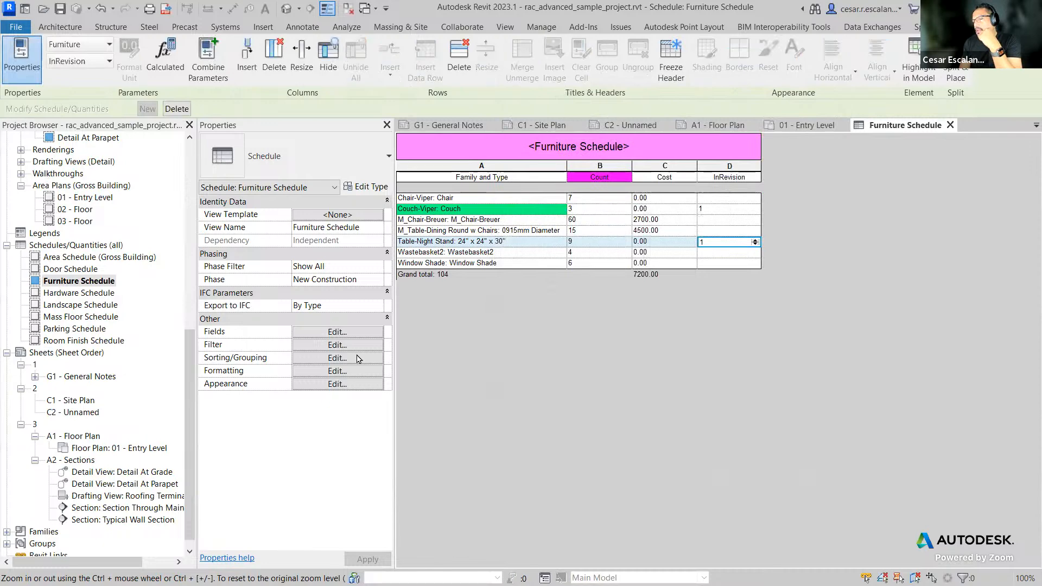
Step: Change the Family and Type conditional format to InRevision Equal To 003, keeping the green background
left_click(335, 371)
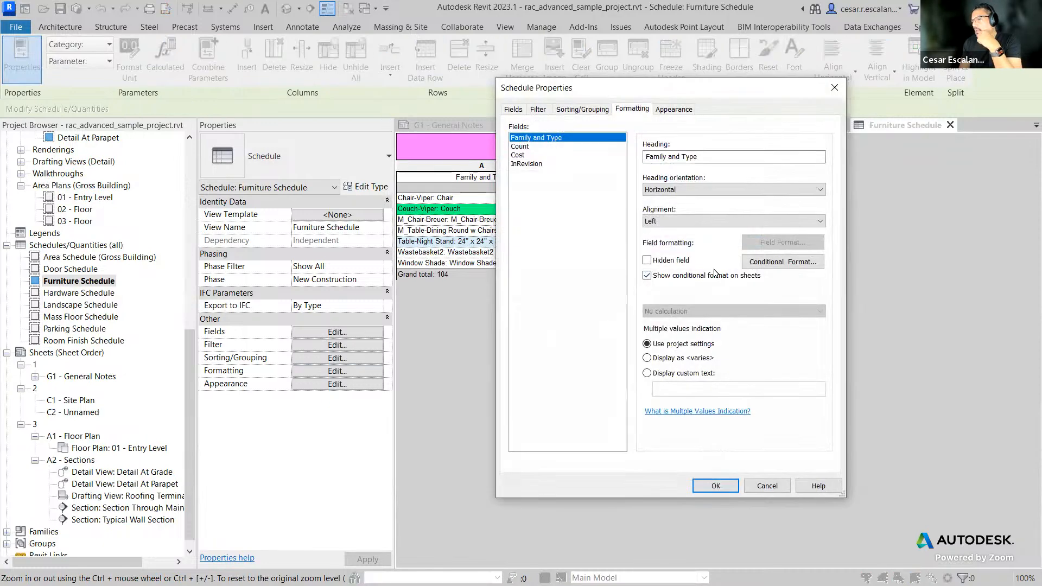
left_click(772, 262)
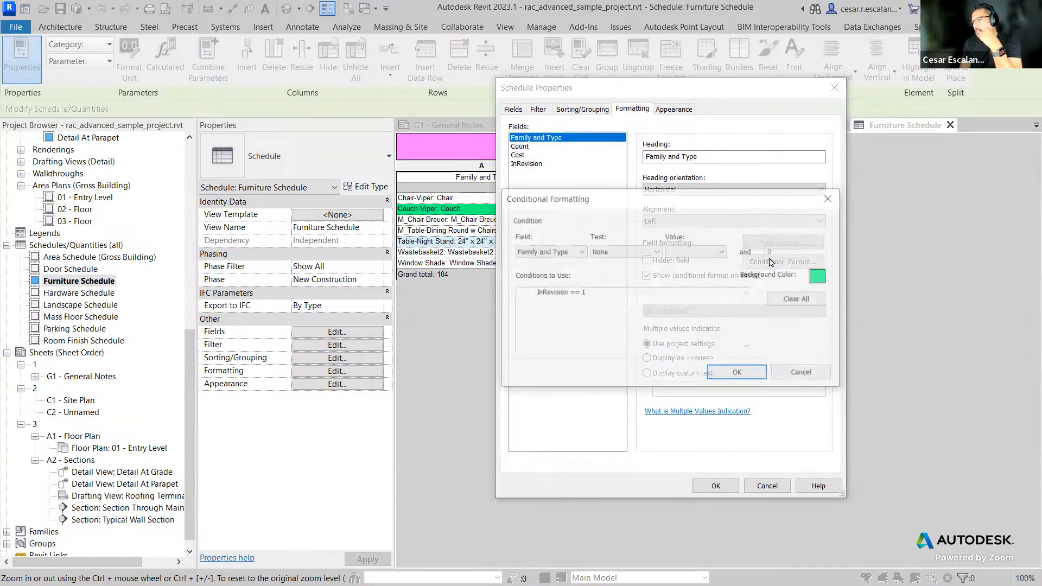
left_click(577, 252)
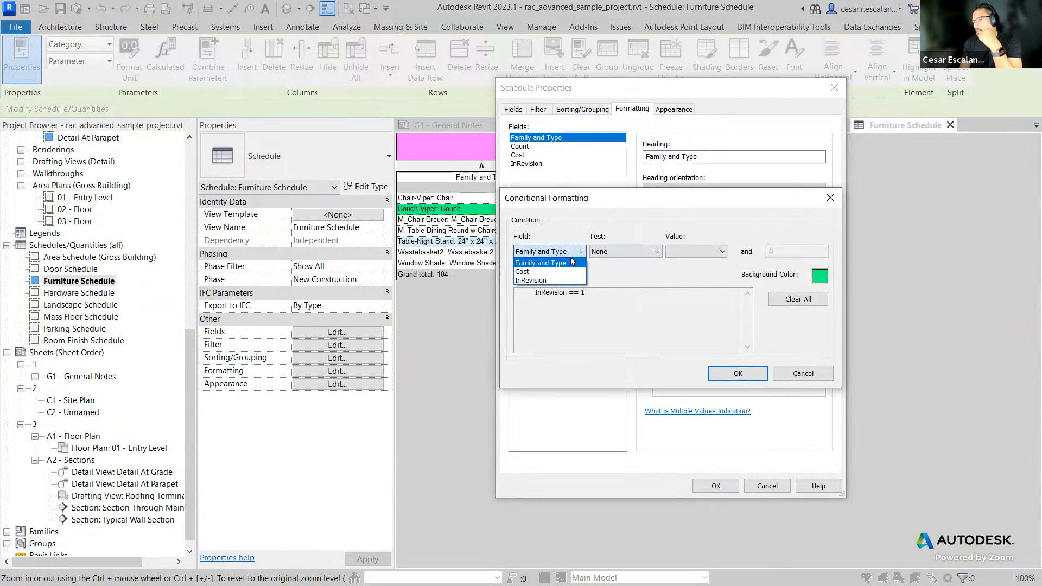
left_click(539, 280)
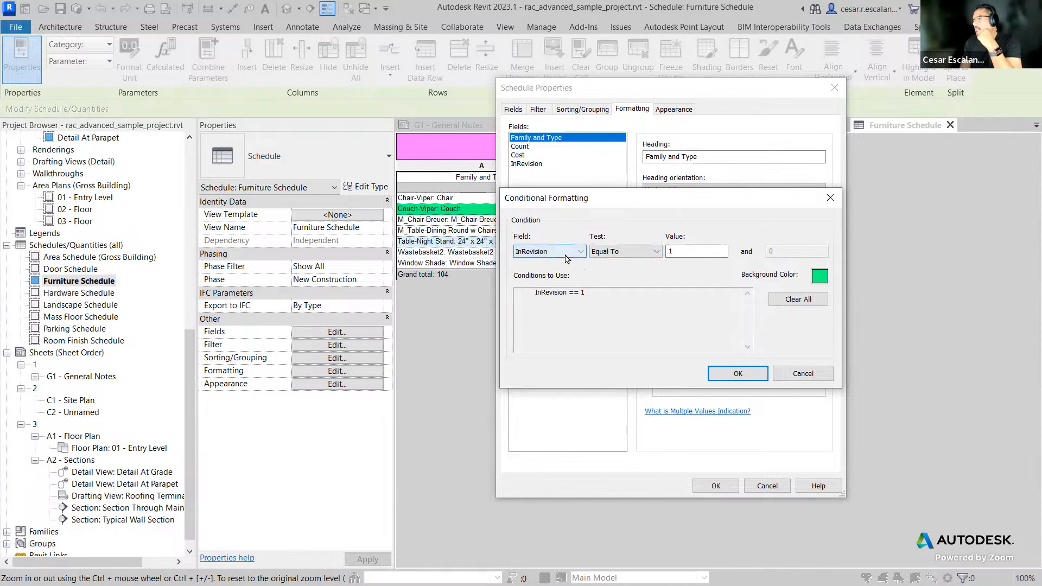
double_click(677, 250)
type("003")
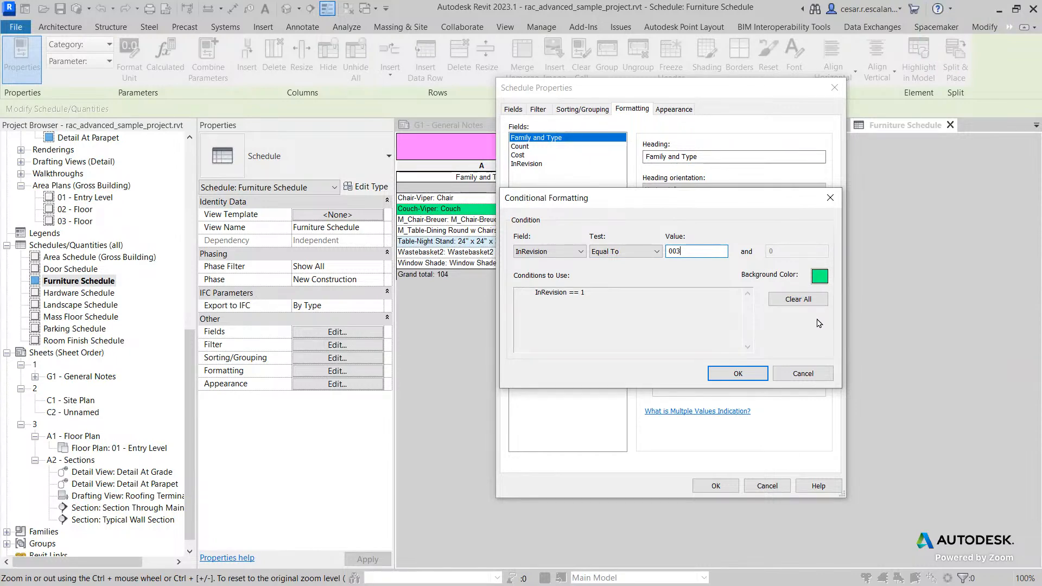
left_click(736, 374)
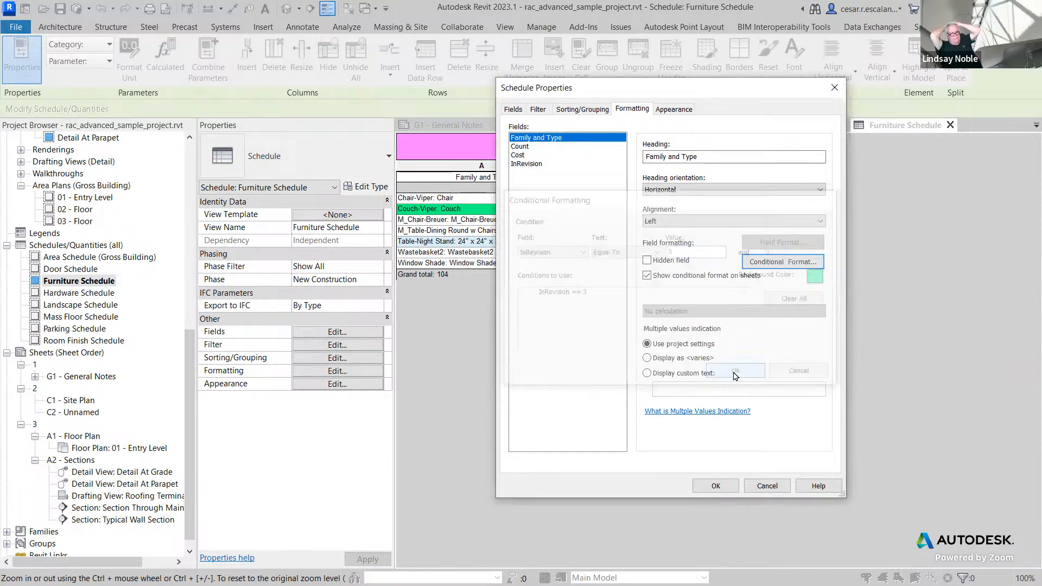
left_click(716, 486)
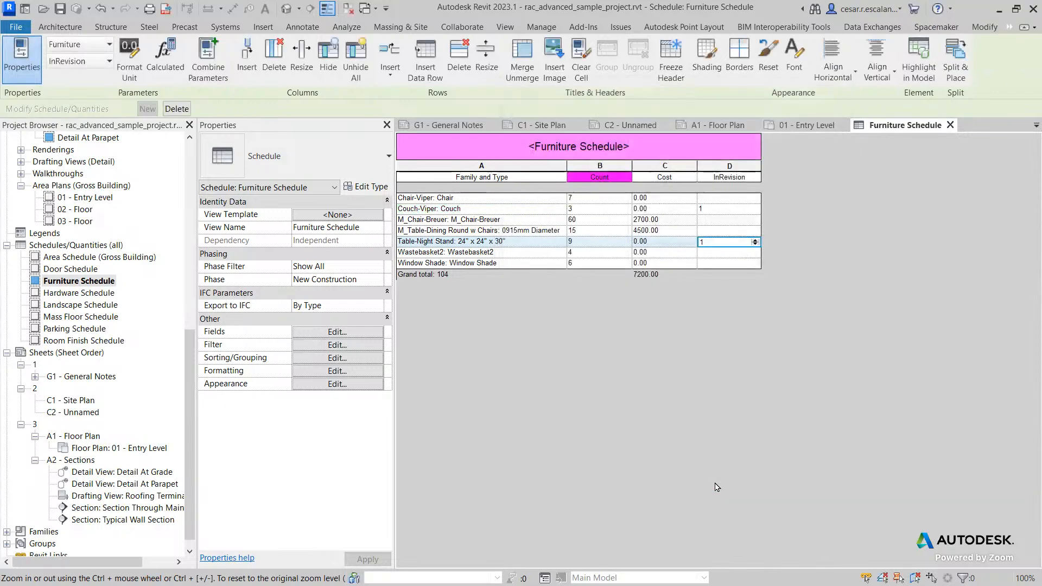
Step: Raise the Table-Night Stand row's InRevision value to 3 using the spinner
left_click(756, 244)
left_click(755, 240)
left_click(754, 240)
left_click(755, 240)
left_click(735, 264)
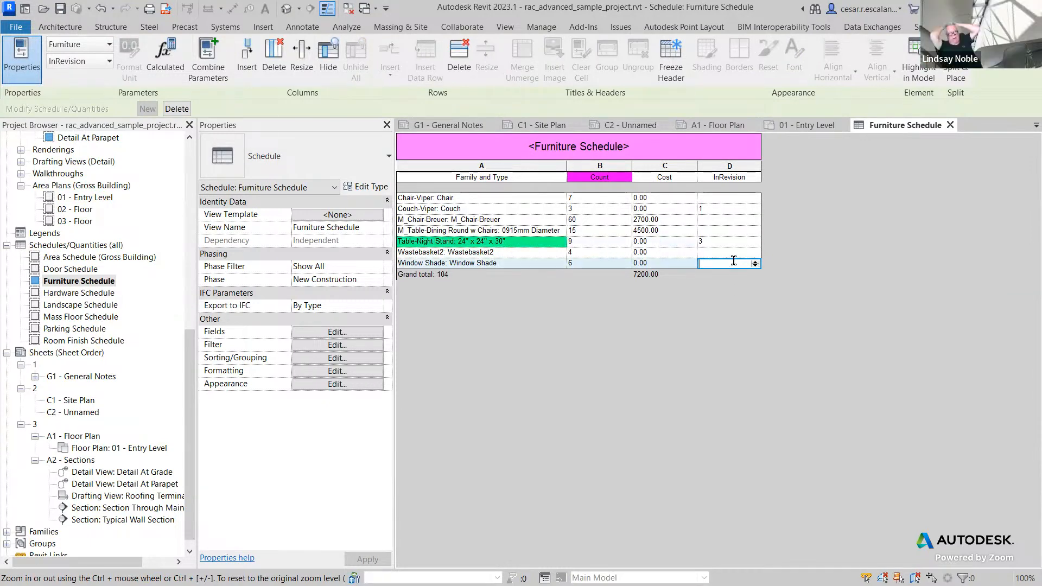
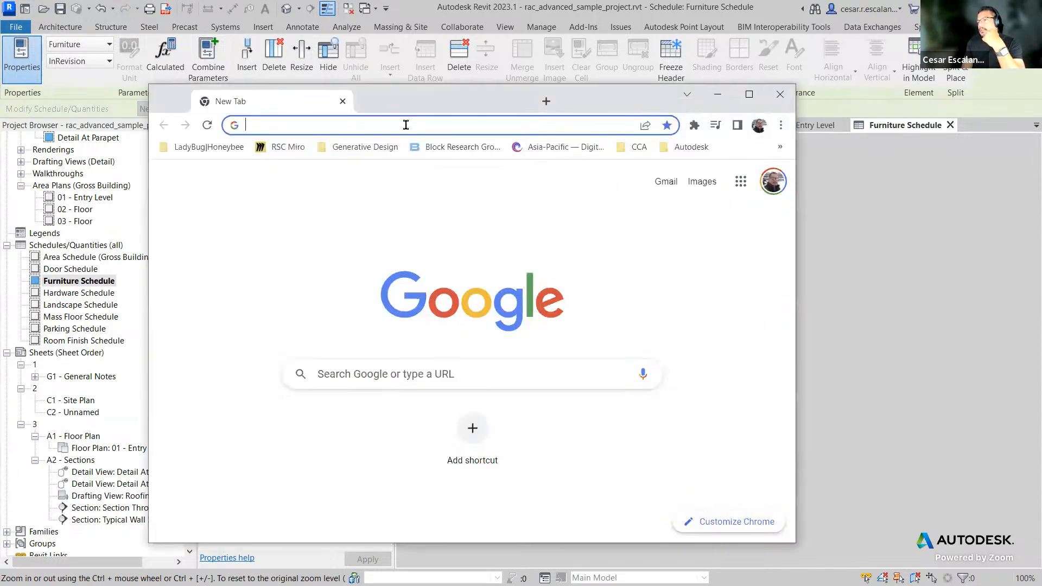
Step: Switch to the web browser and search Google for "ideate bimlink"
left_click(406, 124)
type("dieo")
key("BackSpace")
key("BackSpace")
key("BackSpace")
key("BackSpace")
type("ideo")
key("BackSpace")
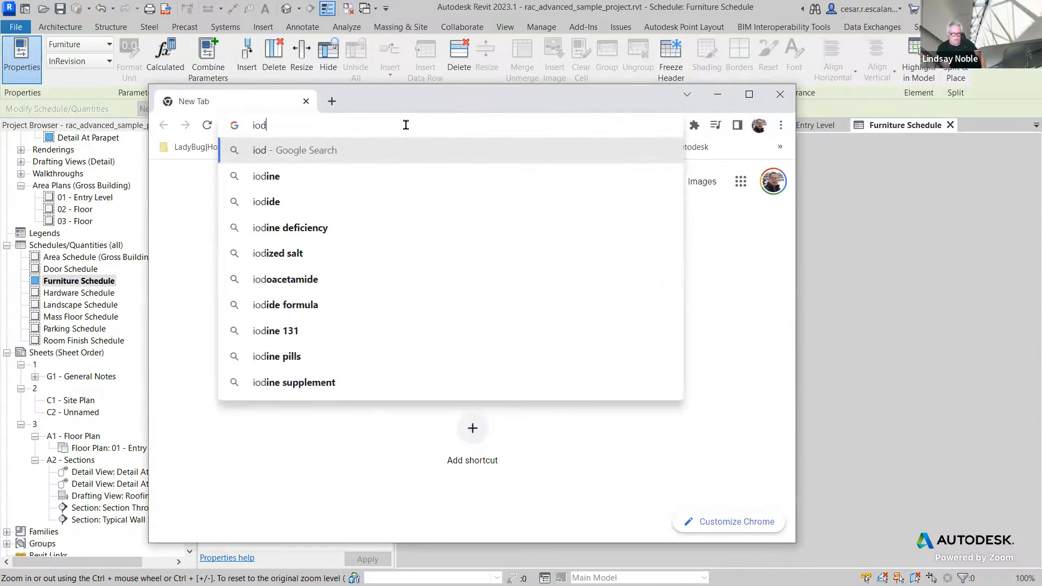
type("ate bimlink")
key("Return")
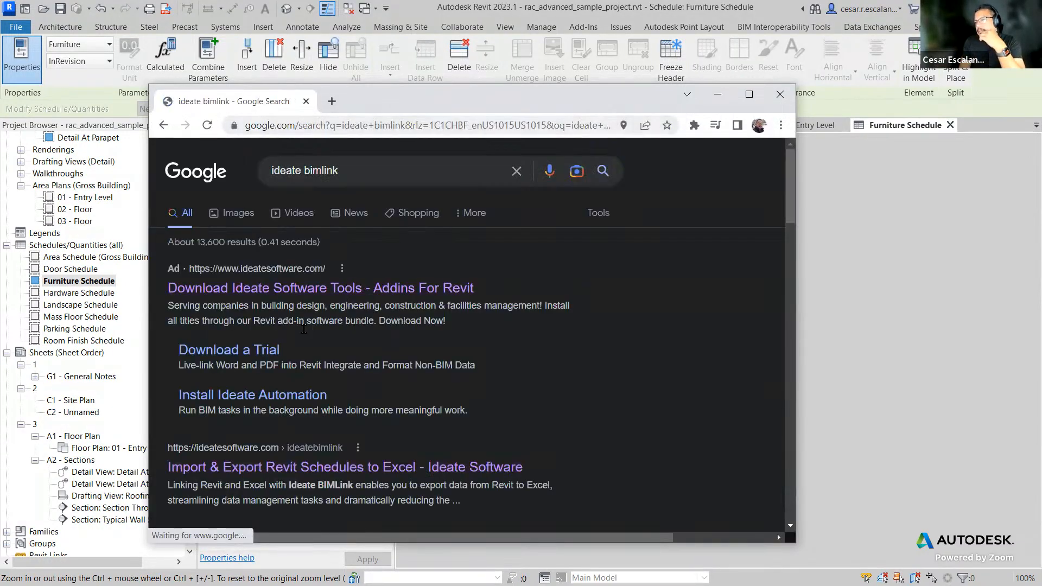
Step: Refine the search to "ideate bimlink revisions" and open the Ideate result
left_click(374, 178)
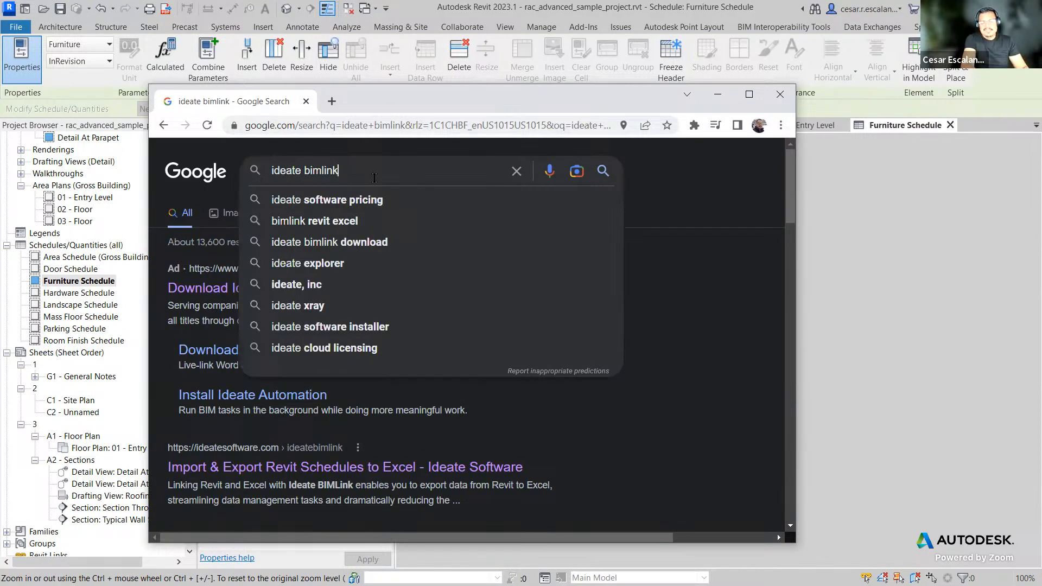
type("revisions")
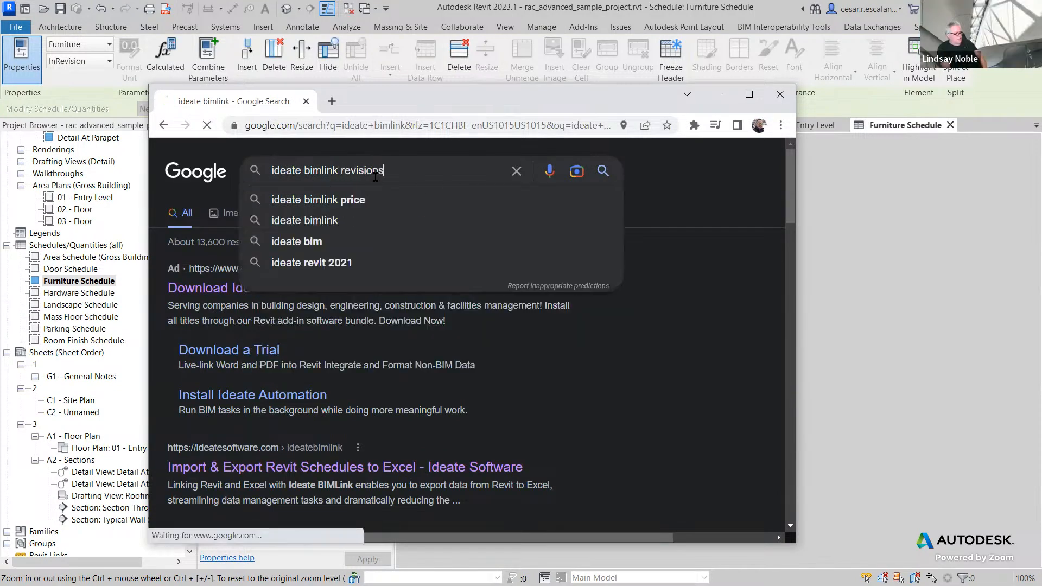
key("Return")
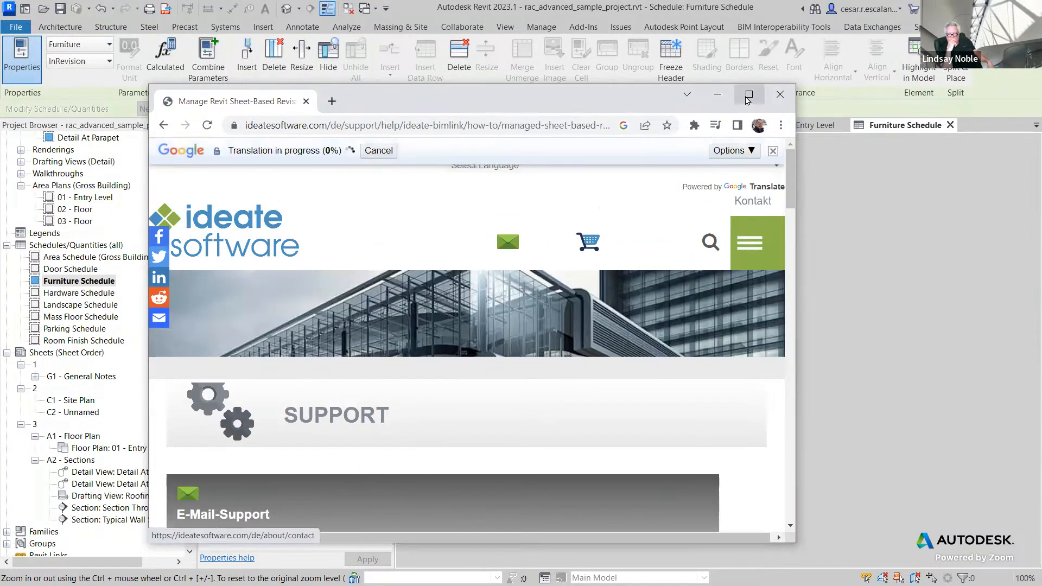
Step: Maximize the browser, go back to the results and open the Creating New Revisions for Revit Modeling article
left_click(748, 96)
scroll(643, 252, "down", 4)
scroll(276, 139, "up", 2)
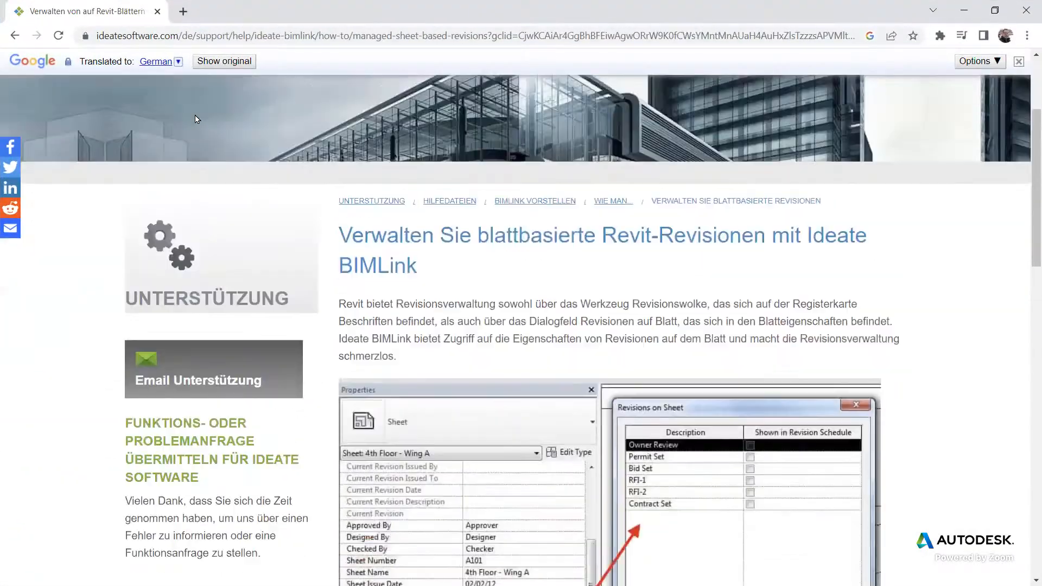
left_click(14, 37)
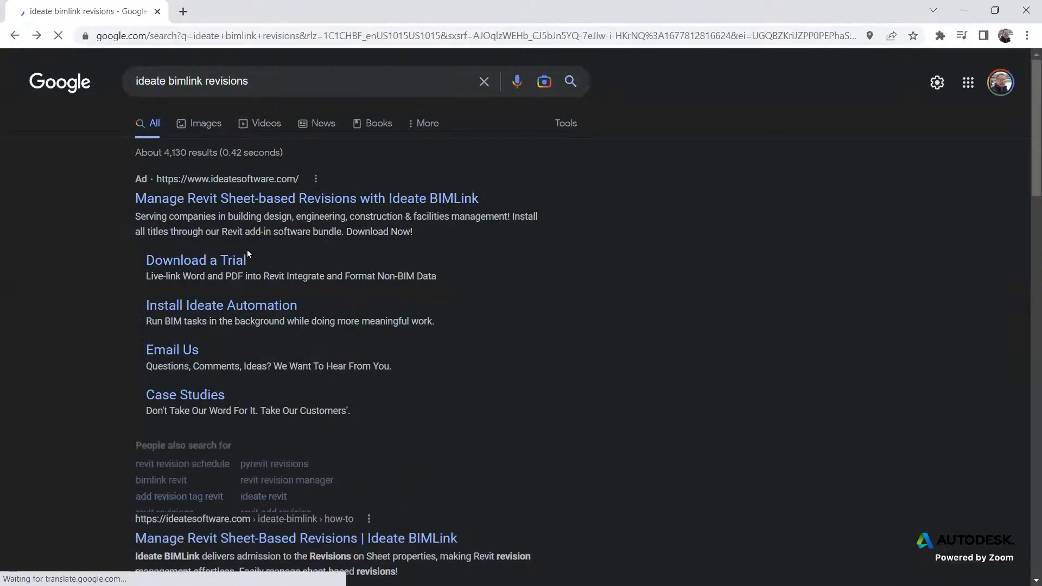
scroll(313, 210, "down", 3)
scroll(313, 211, "down", 2)
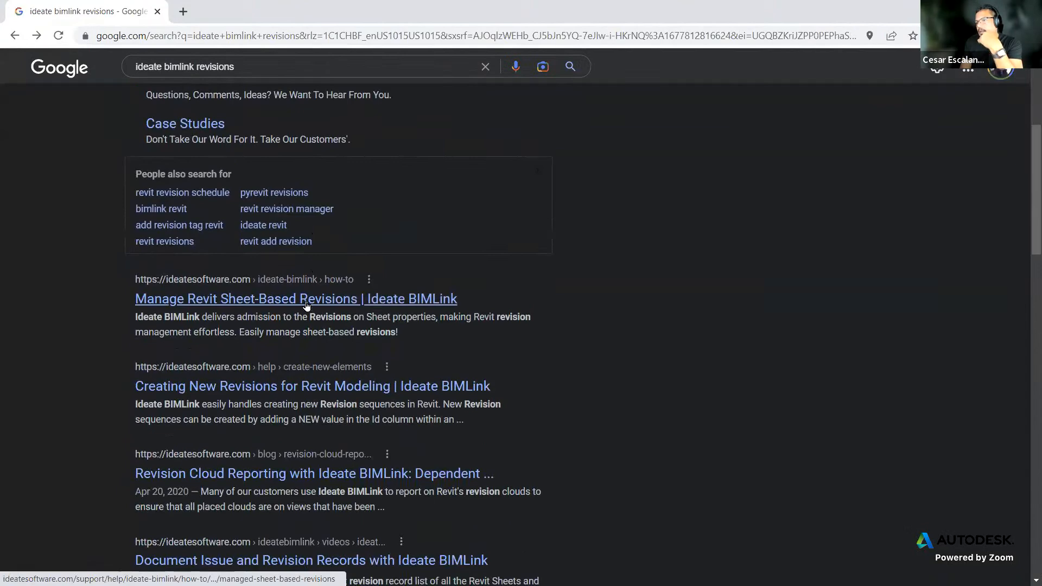
left_click(300, 387)
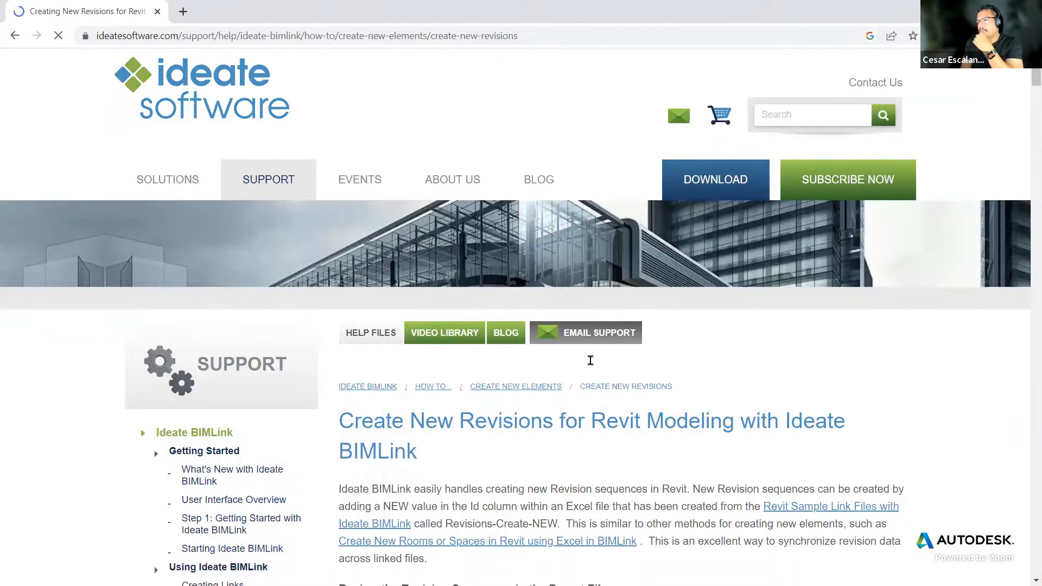
Step: Read through the revision-creation article and open its related Manage Revit Sheet-based Revisions page
scroll(592, 365, "down", 5)
scroll(592, 365, "down", 10)
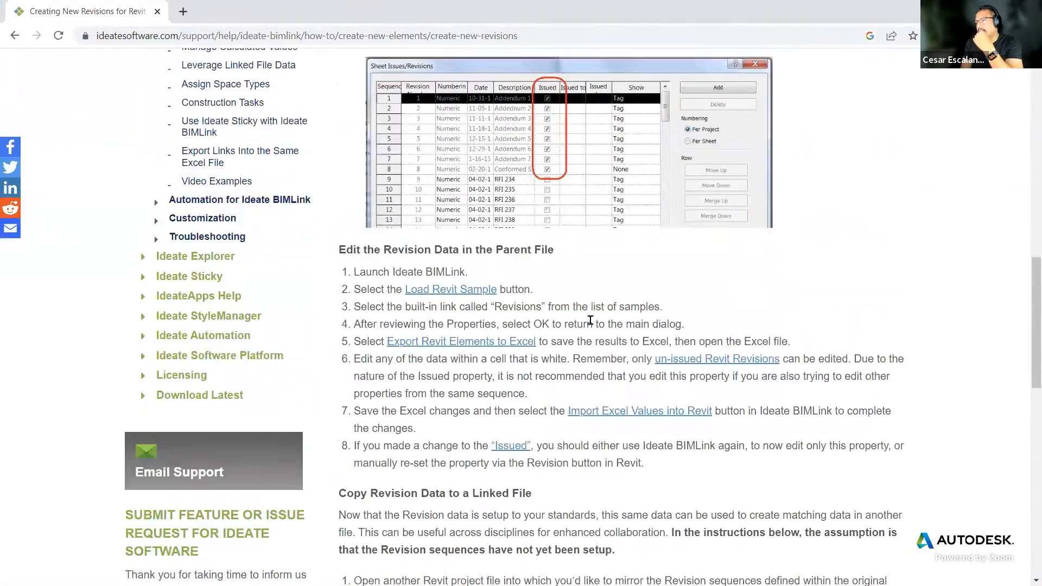
scroll(584, 207, "down", 10)
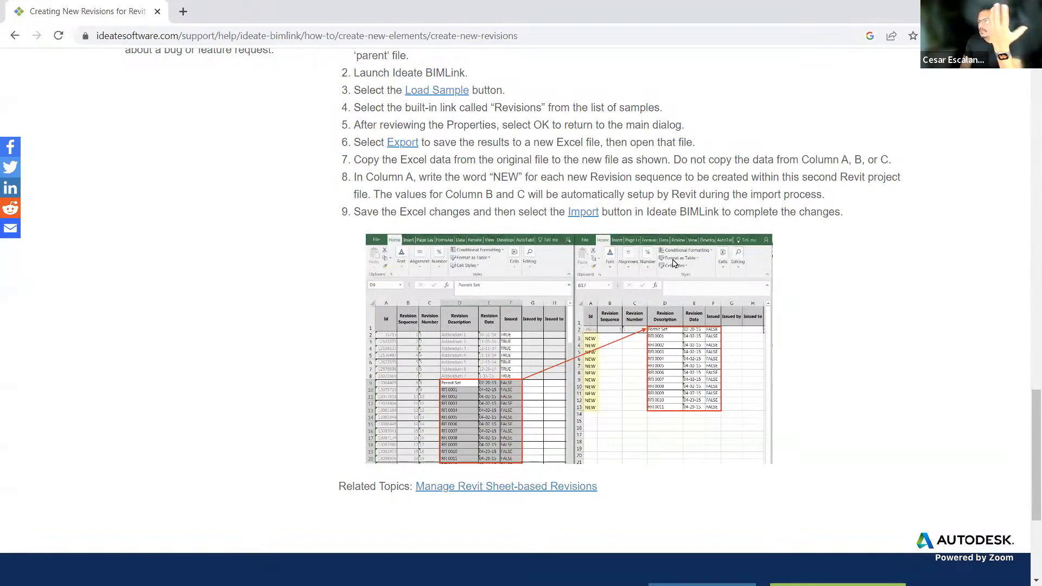
scroll(675, 280, "down", 3)
scroll(676, 279, "down", 1)
scroll(676, 279, "up", 1)
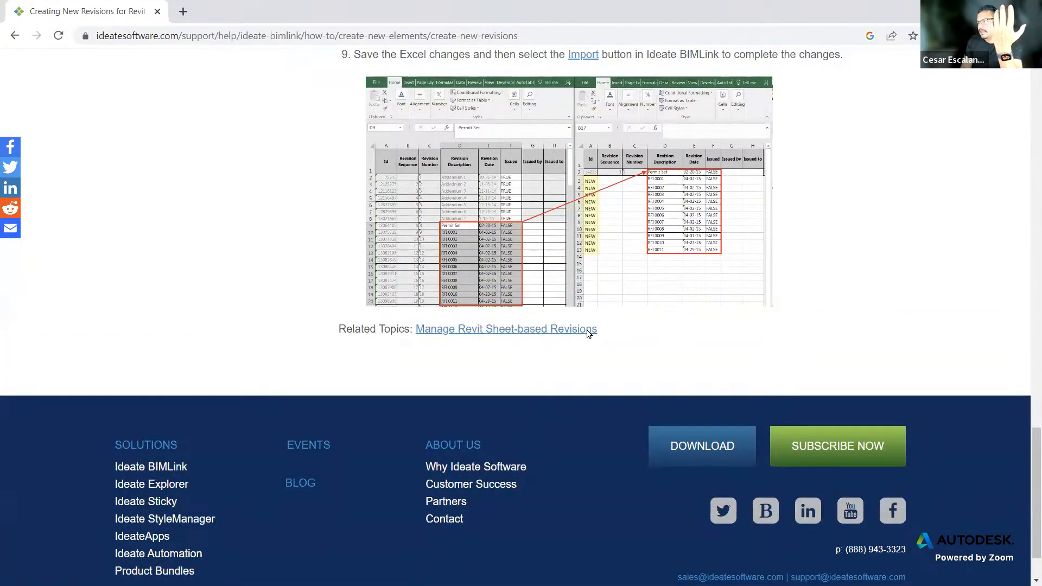
left_click(581, 330)
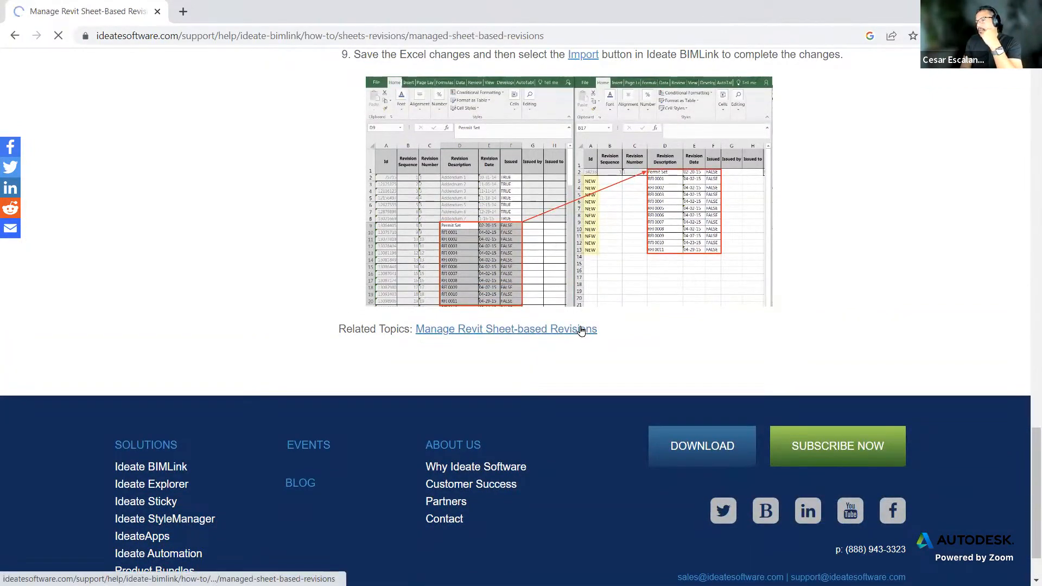
Step: Read the Manage Revit Sheet-based Revisions page on revisions on sheet properties
scroll(672, 375, "down", 5)
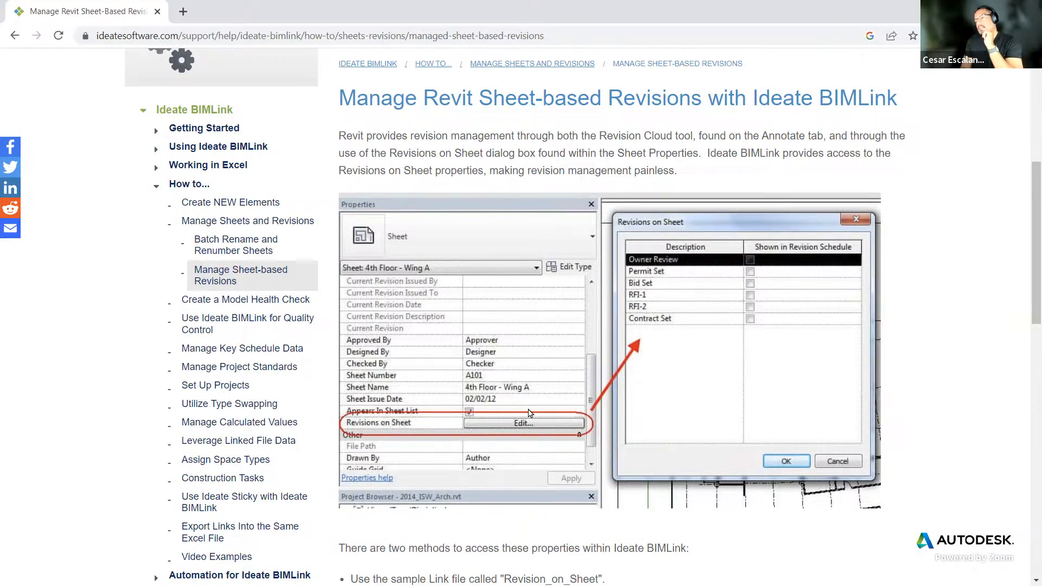
scroll(684, 380, "down", 15)
scroll(684, 380, "down", 1)
scroll(684, 380, "up", 1)
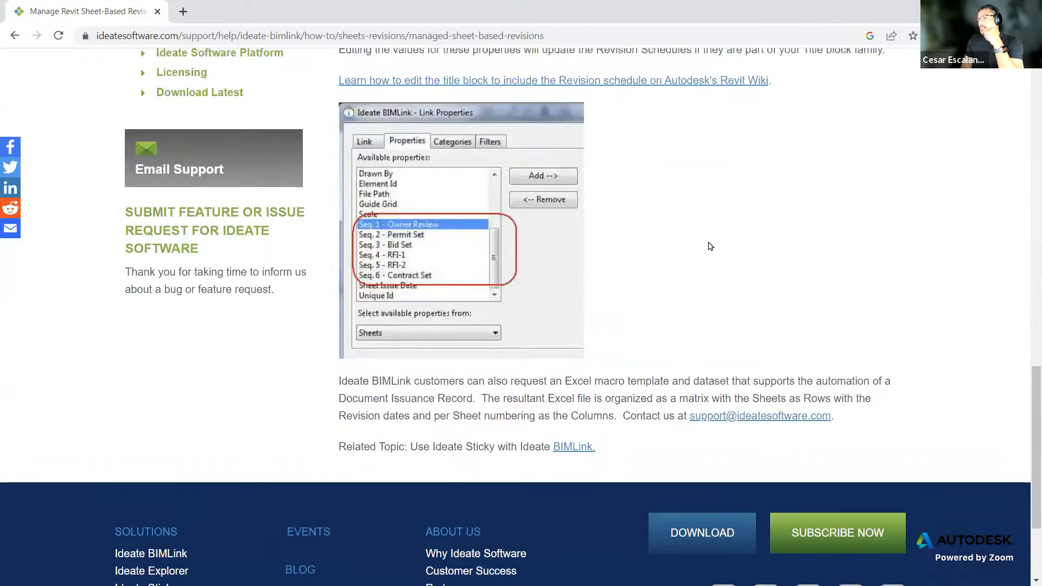
scroll(711, 246, "up", 7)
scroll(708, 241, "up", 3)
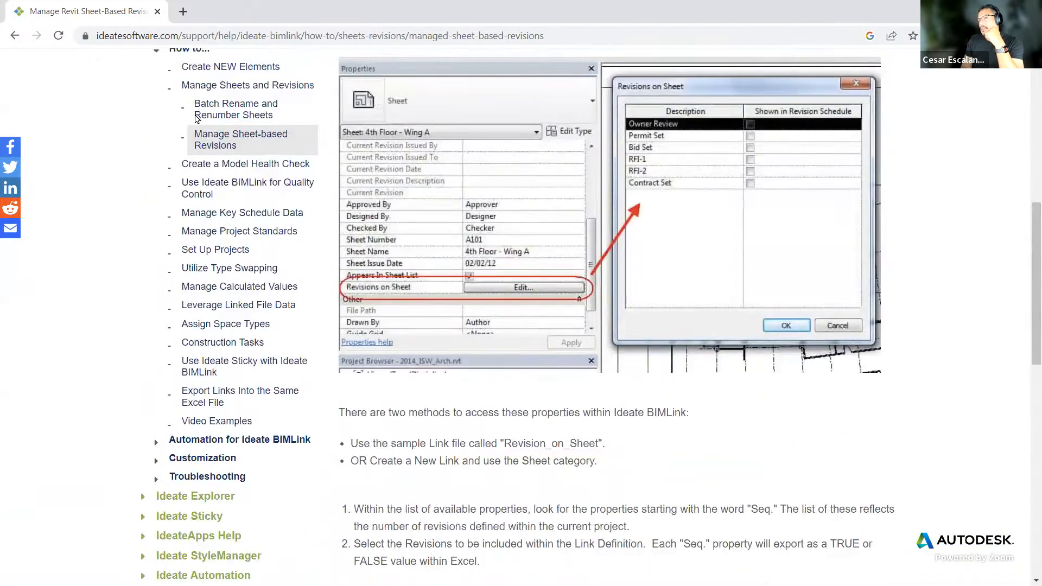
Step: Open a new browser tab and search Google for "sheet schedules plans"
left_click(182, 12)
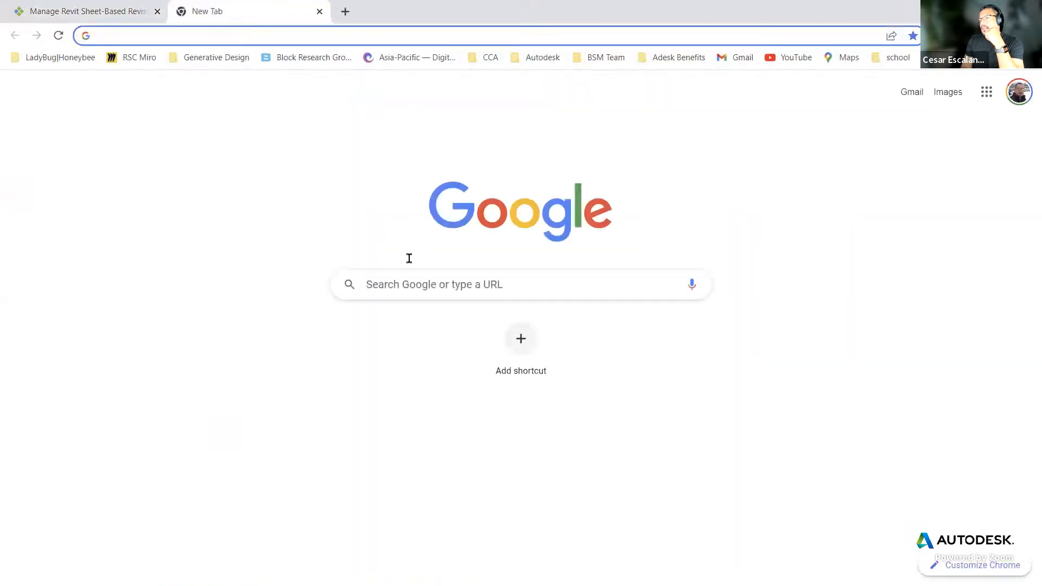
left_click(415, 292)
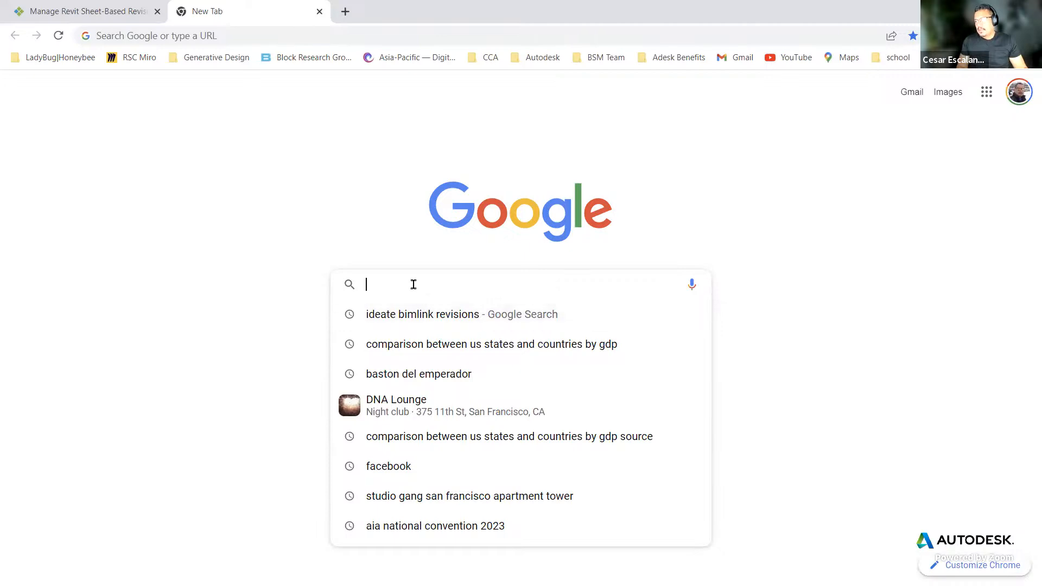
type("sh")
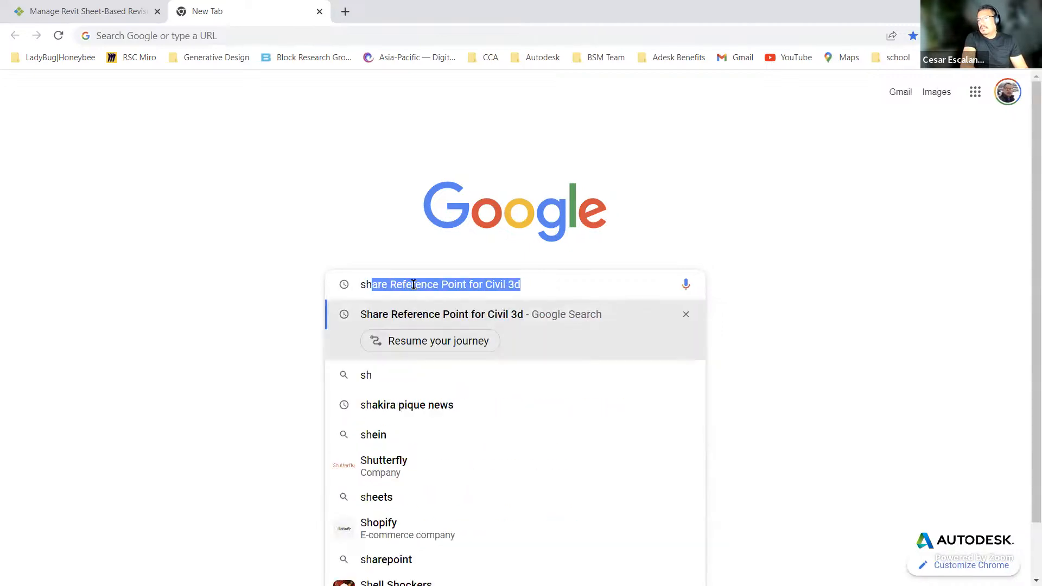
type("eet schedules")
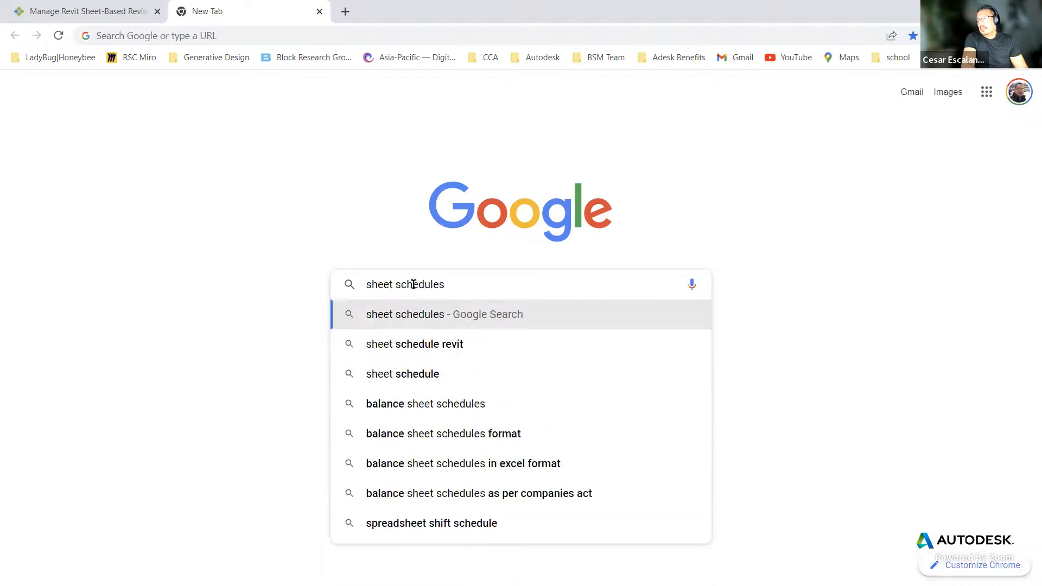
type(" plans")
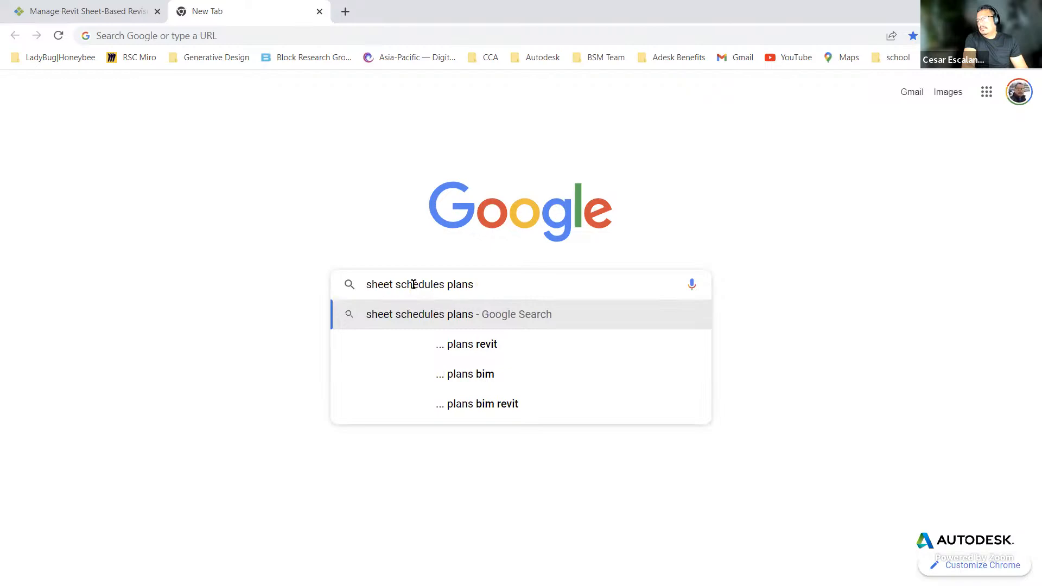
key("Return")
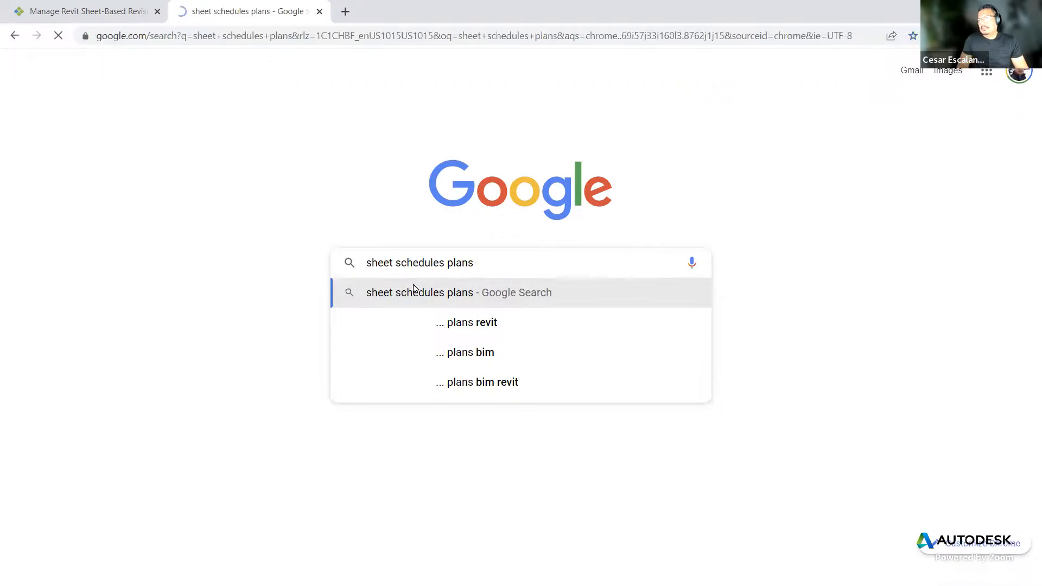
Step: Switch to image results and refine the search to "sheet schedules plans revit"
left_click(213, 130)
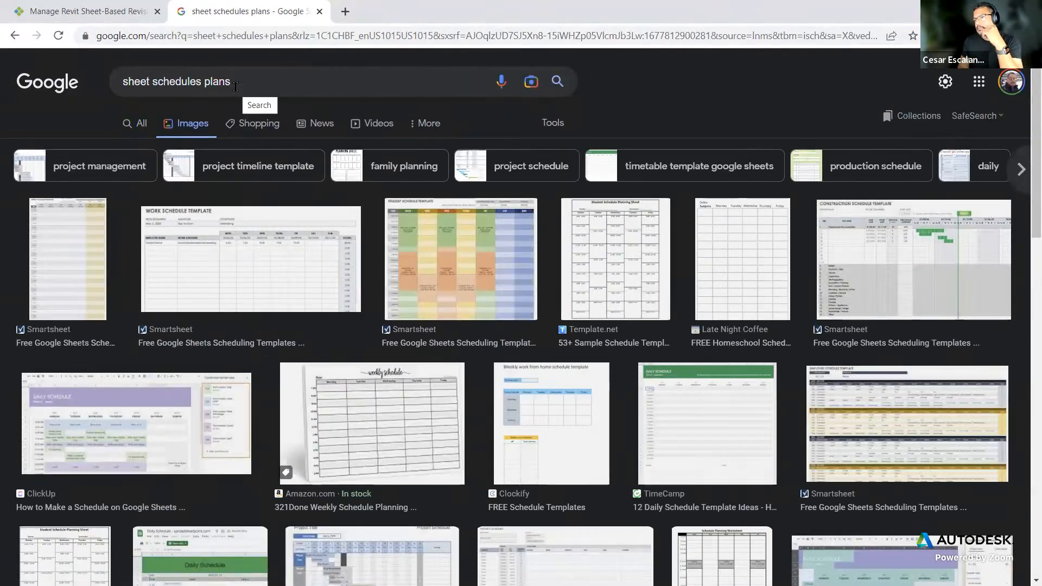
left_click(244, 80)
type("revit")
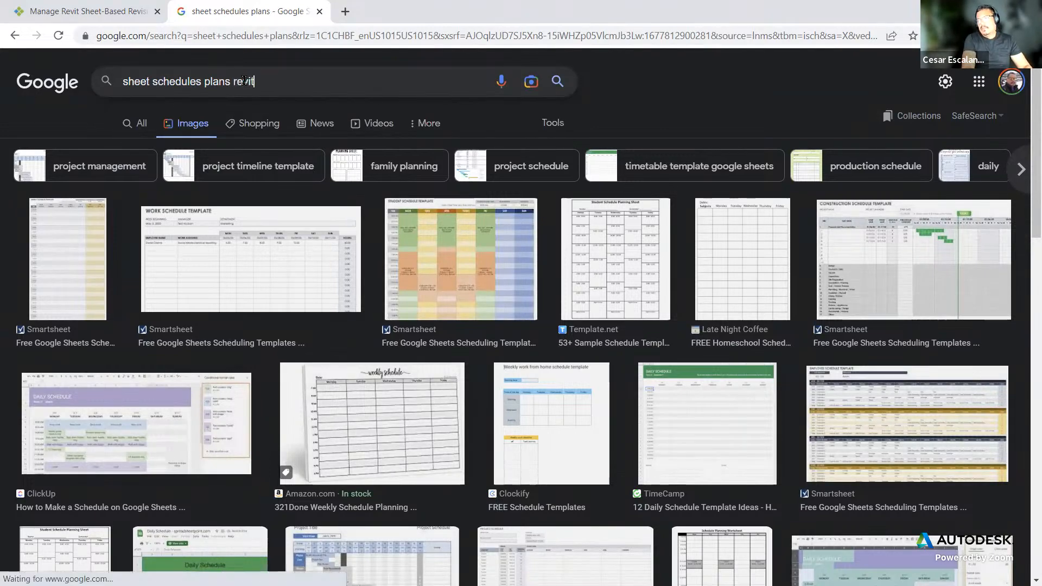
key("Return")
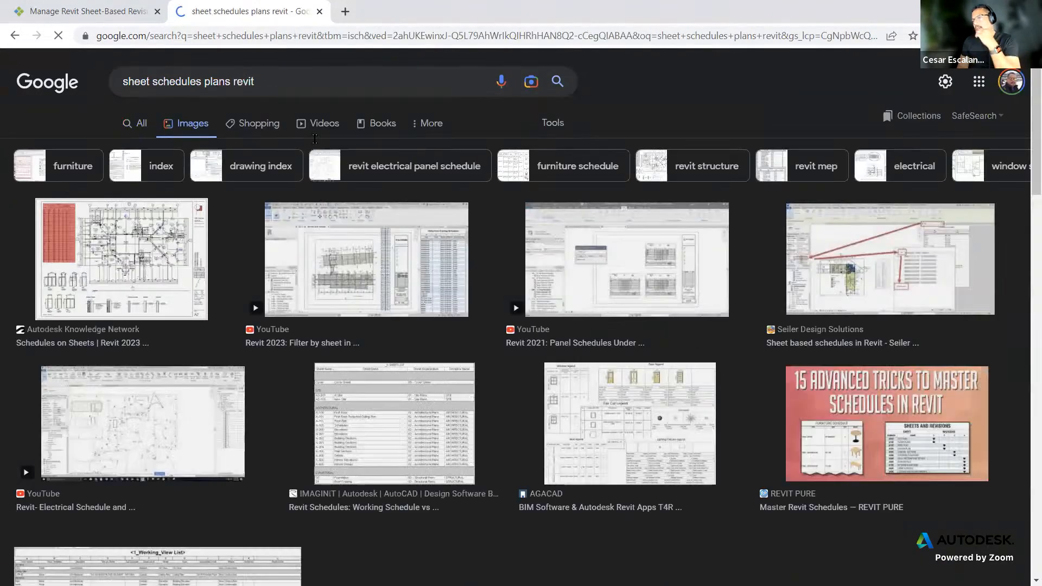
Step: Browse the image results for examples of Revit schedules placed on sheets
scroll(675, 327, "down", 3)
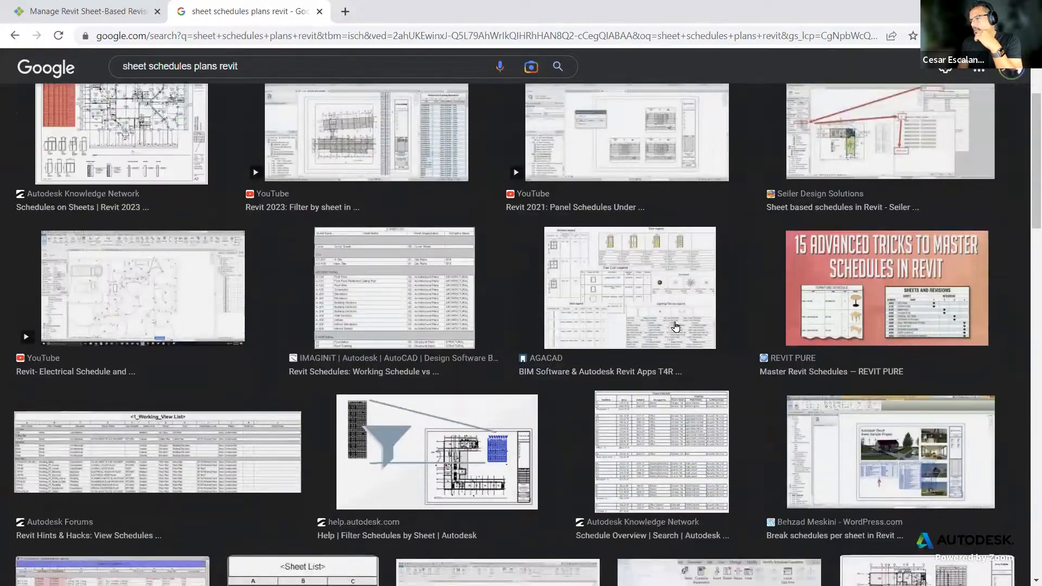
scroll(675, 326, "down", 5)
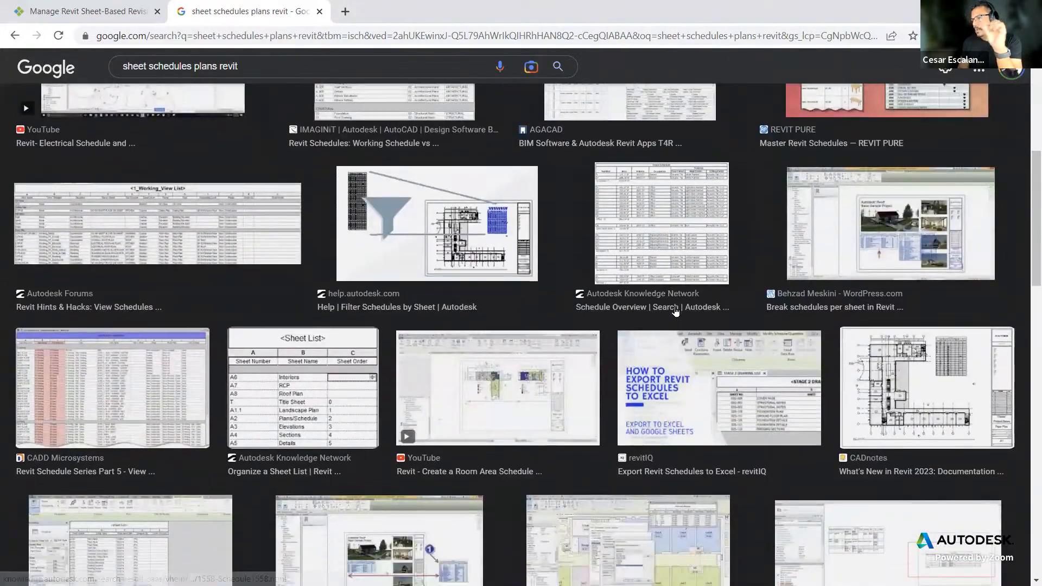
scroll(676, 311, "down", 3)
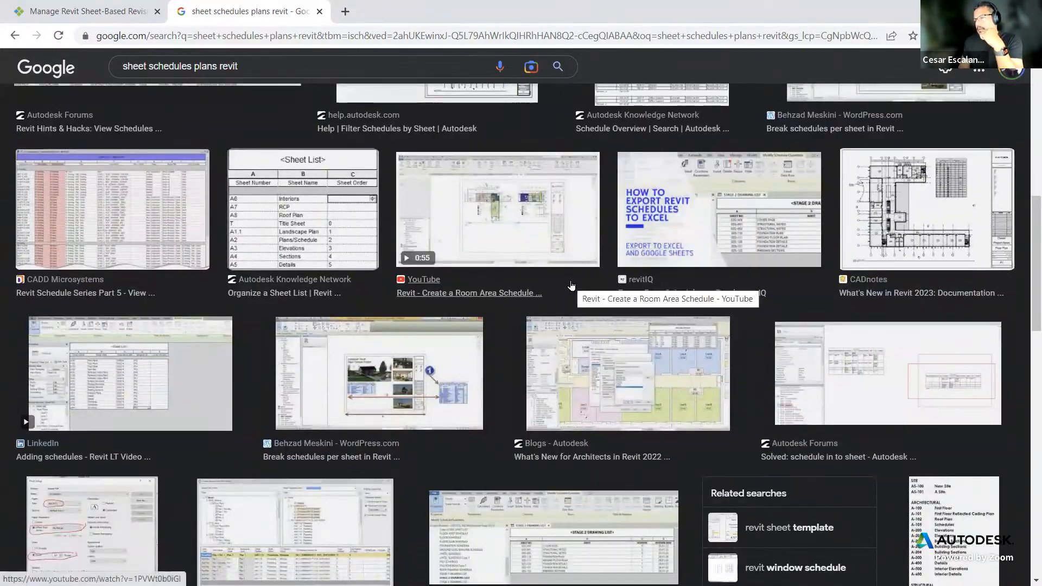
scroll(571, 285, "down", 3)
scroll(571, 285, "down", 3)
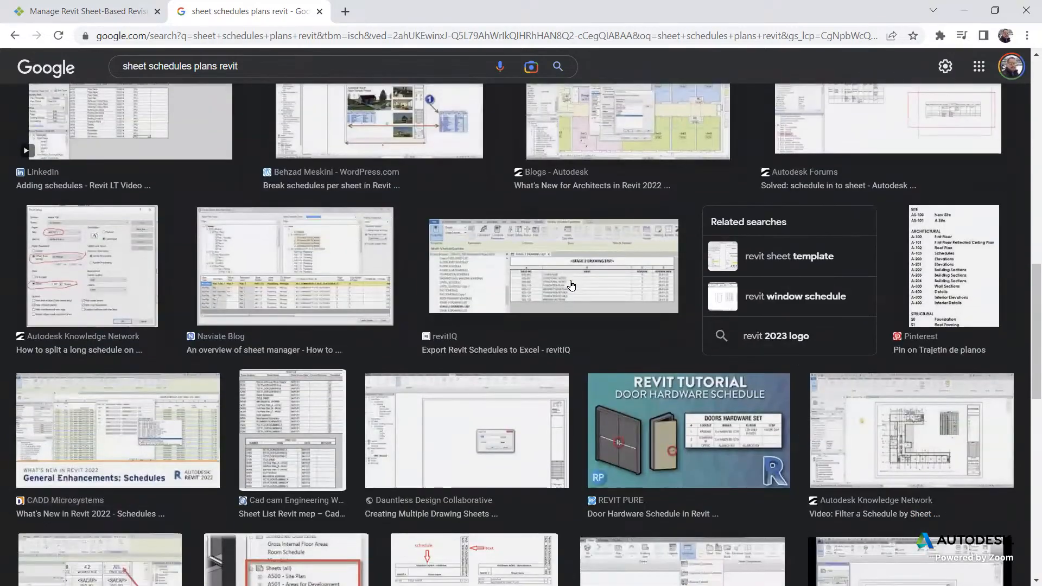
scroll(571, 285, "down", 3)
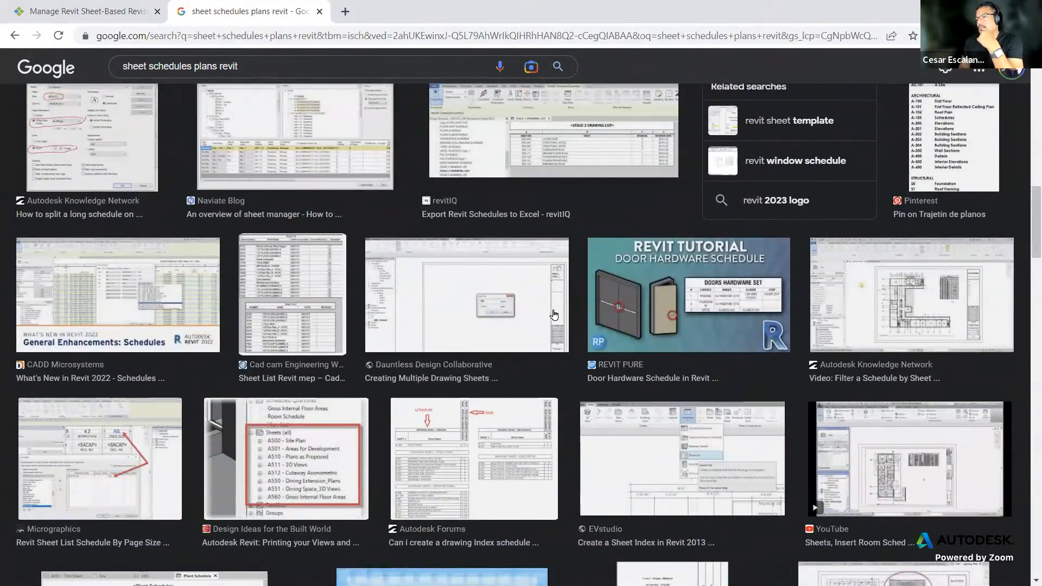
scroll(621, 392, "up", 10)
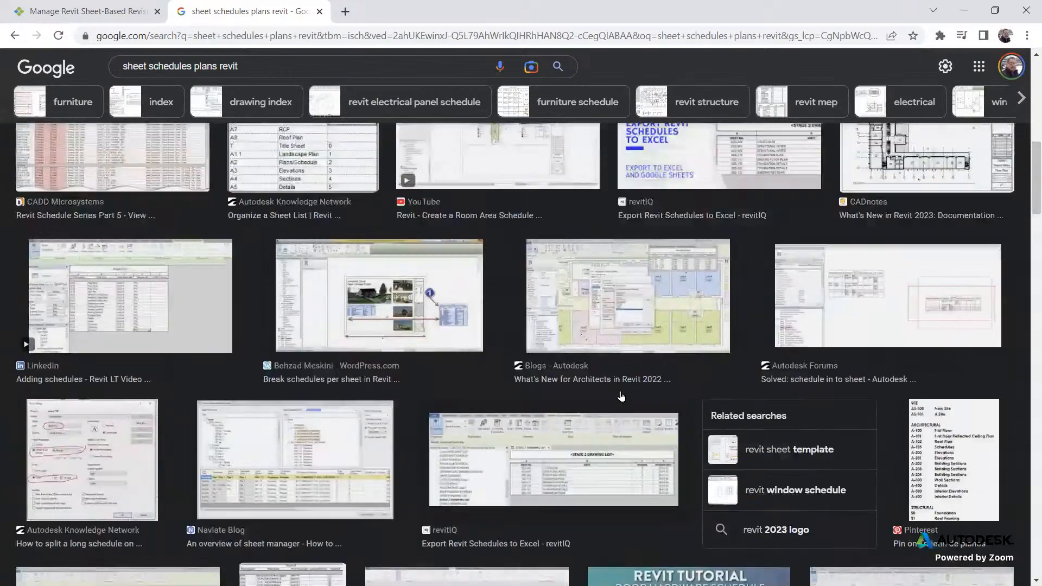
scroll(621, 396, "up", 5)
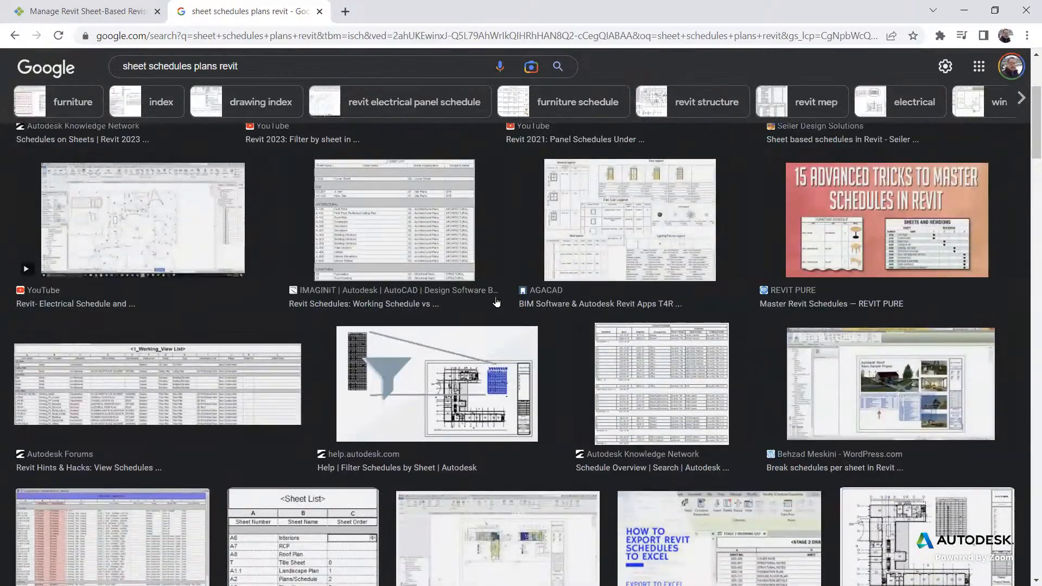
scroll(415, 249, "up", 4)
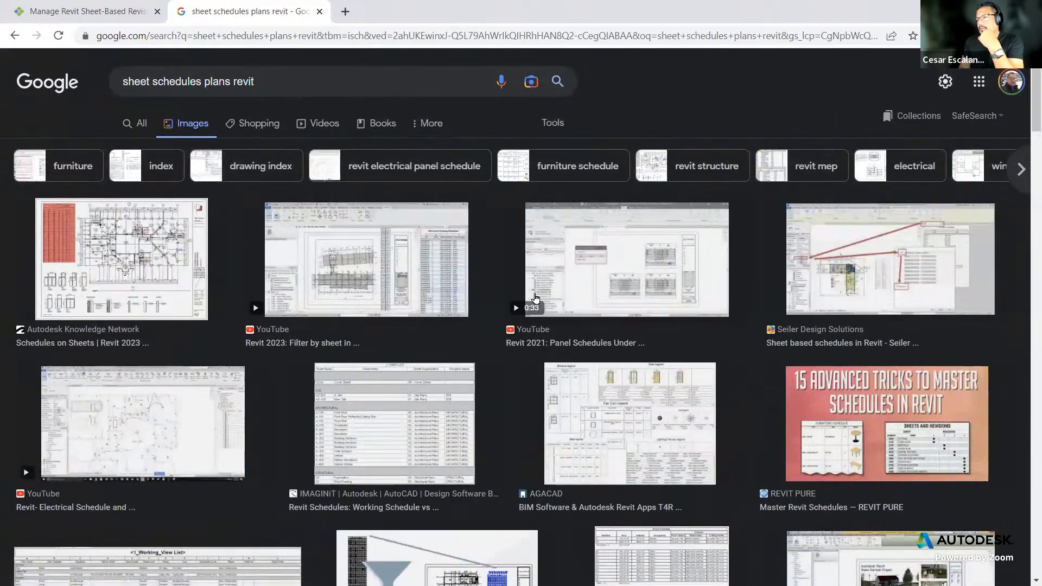
scroll(900, 290, "down", 7)
scroll(627, 247, "up", 6)
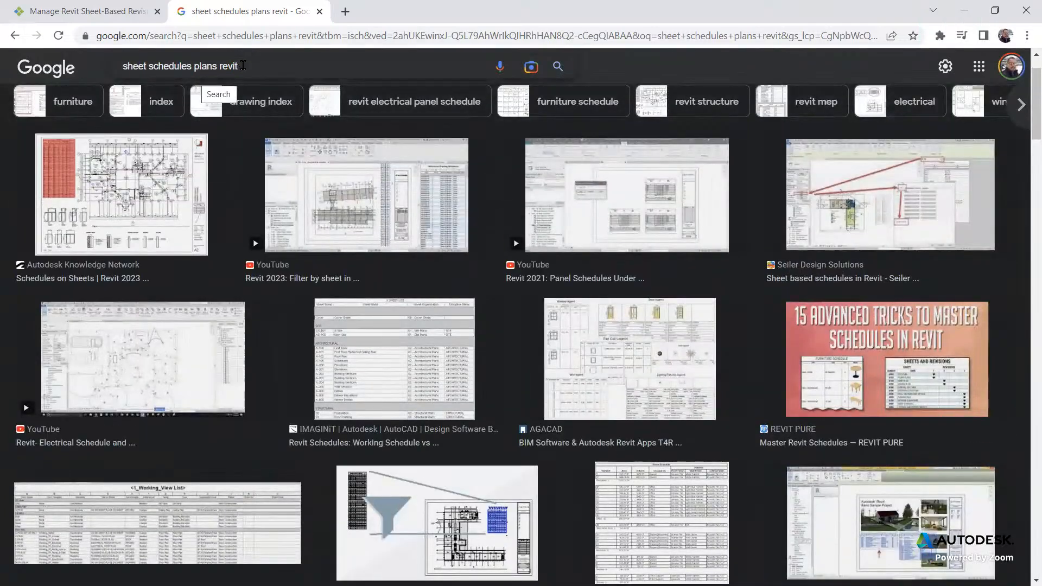
left_click(243, 65)
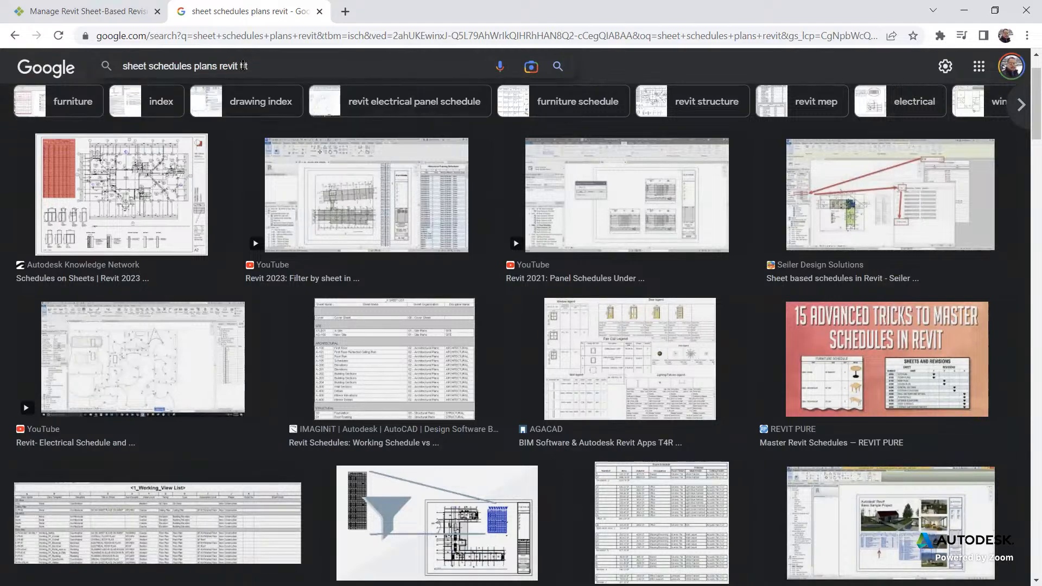
Step: Refine the image search to "sheet schedules plans revit bim" and browse the results for schedules placed on sheets
type("bim")
key("Return")
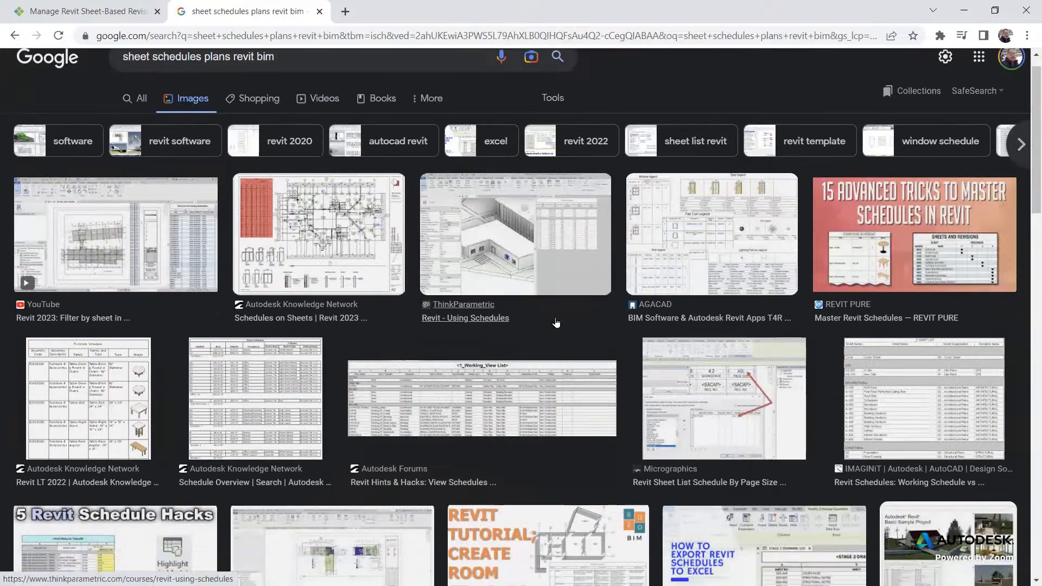
scroll(713, 331, "down", 5)
scroll(713, 331, "down", 5)
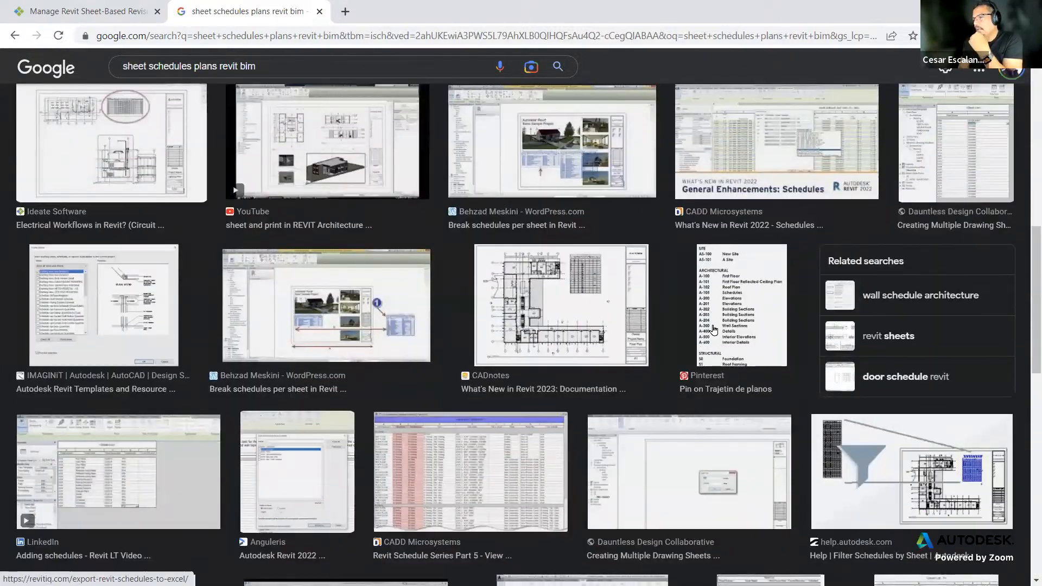
scroll(713, 329, "down", 5)
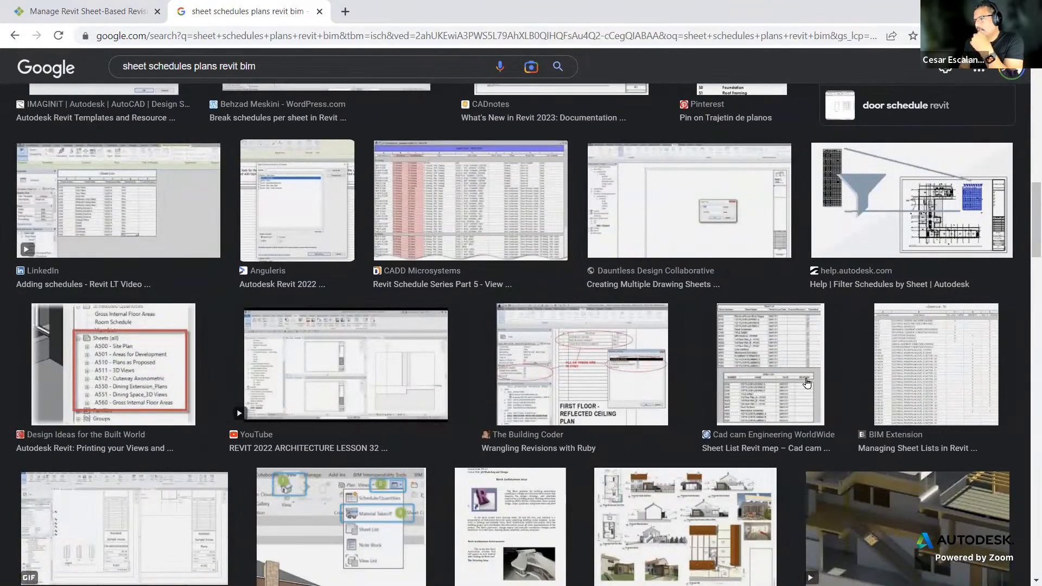
scroll(905, 389, "down", 8)
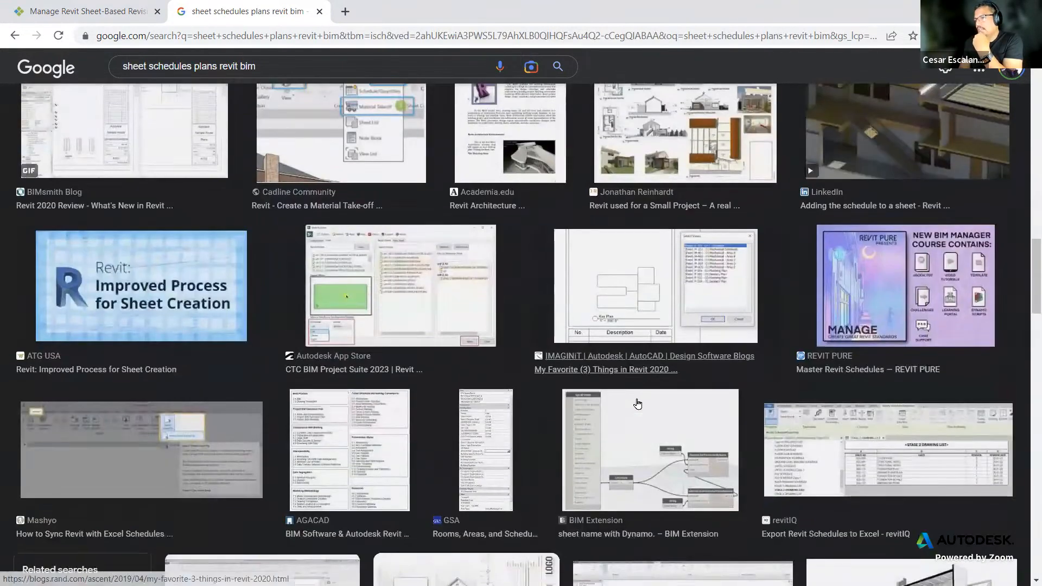
scroll(710, 393, "down", 2)
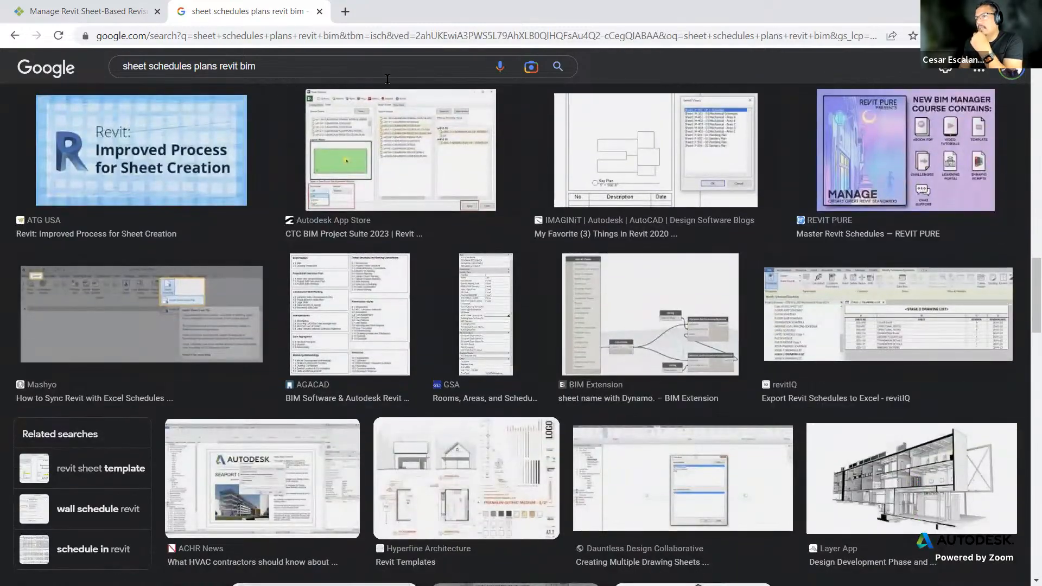
scroll(489, 286, "down", 7)
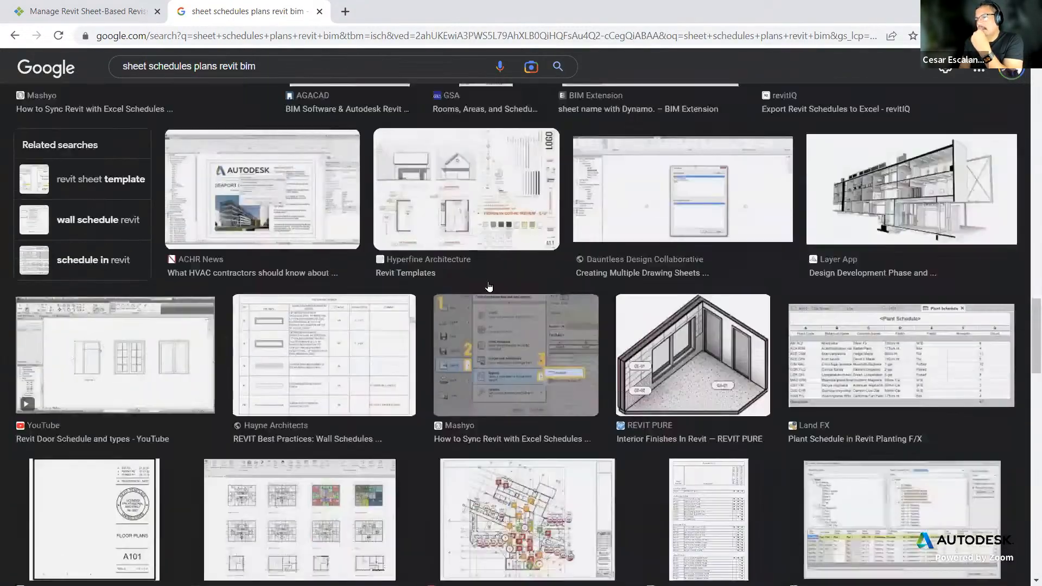
scroll(489, 286, "down", 12)
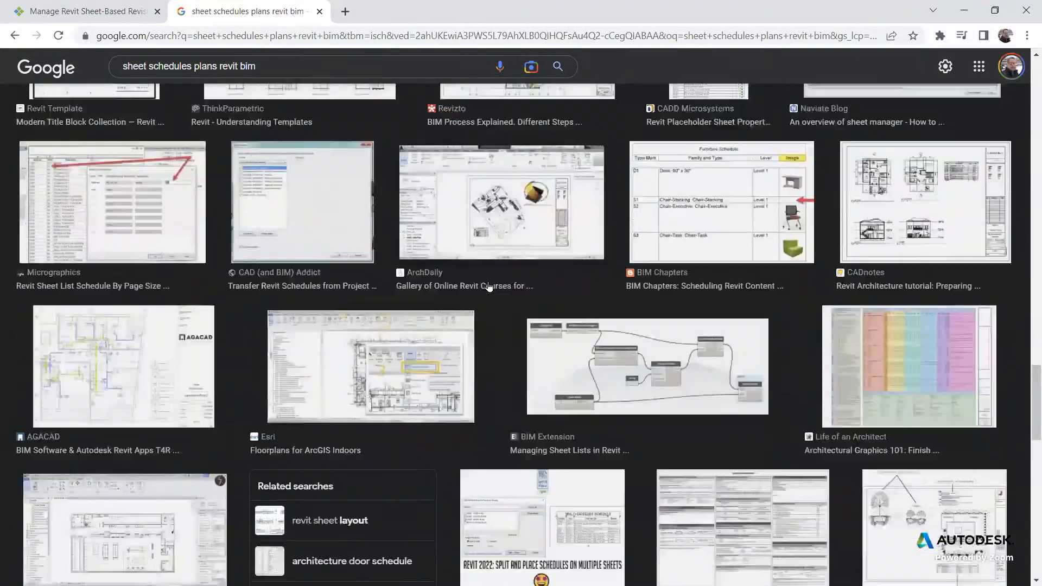
scroll(489, 287, "down", 15)
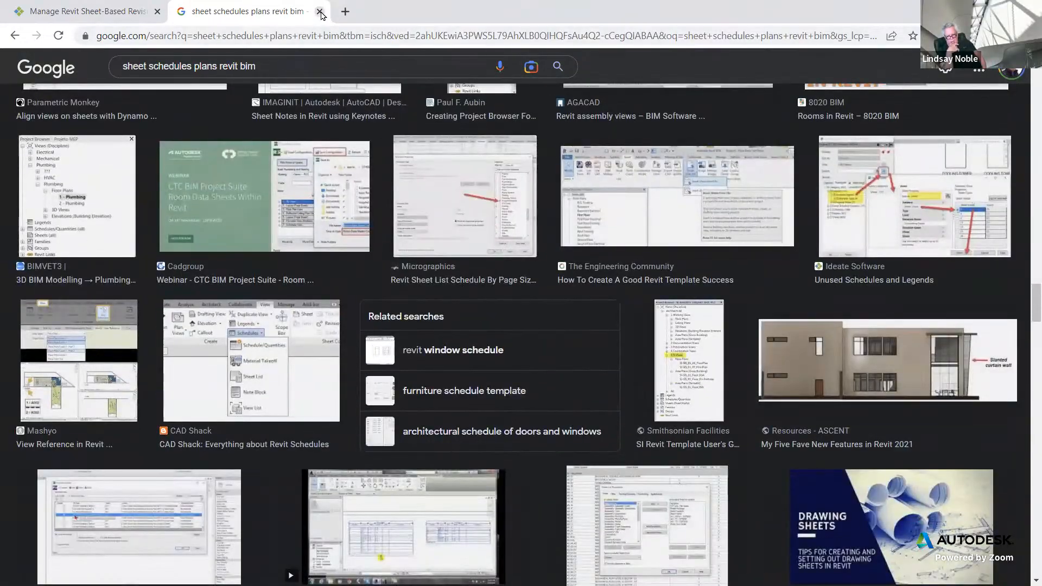
Step: Close the image search tab and search the Ideate support site for "sheet schedule dot"
left_click(320, 11)
scroll(695, 311, "up", 9)
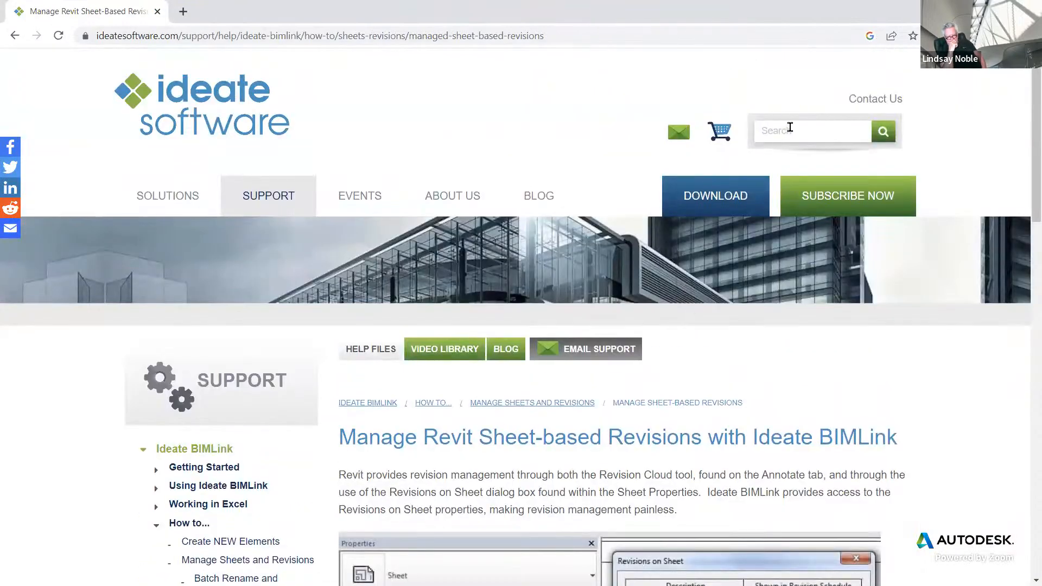
left_click(790, 128)
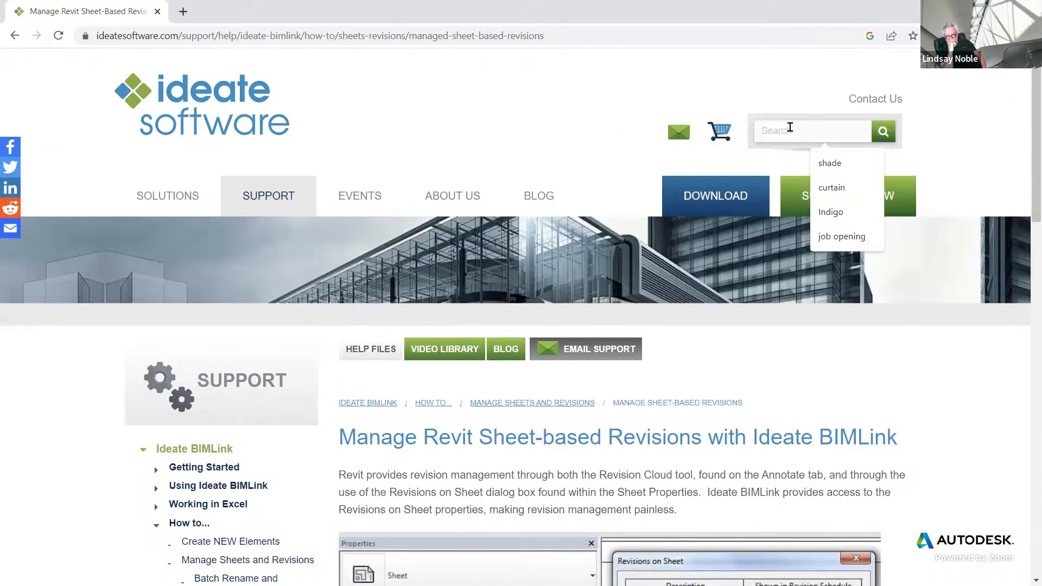
type("sheet sched")
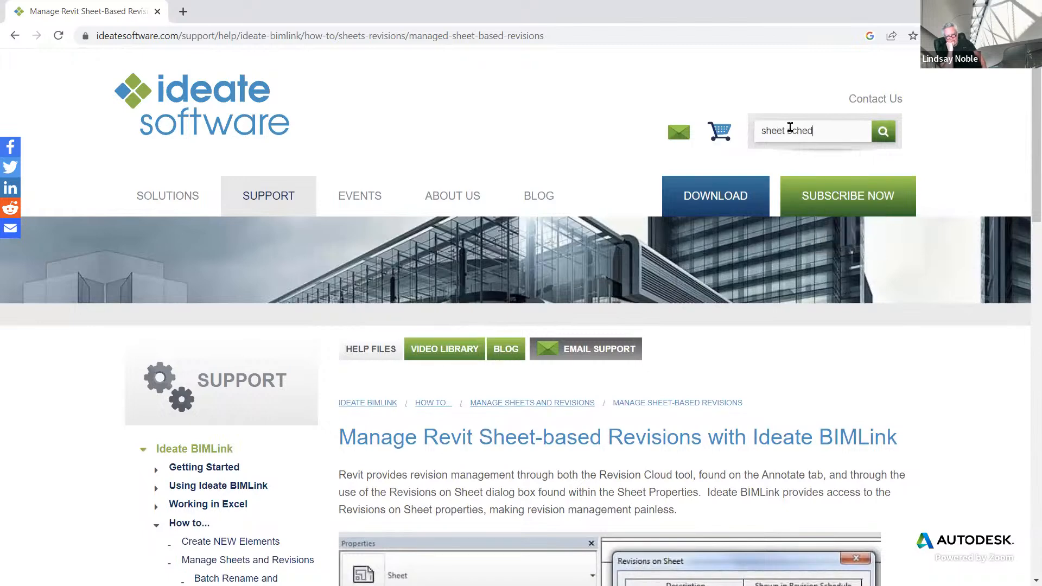
type("ule dot")
scroll(678, 291, "down", 1)
scroll(678, 291, "down", 5)
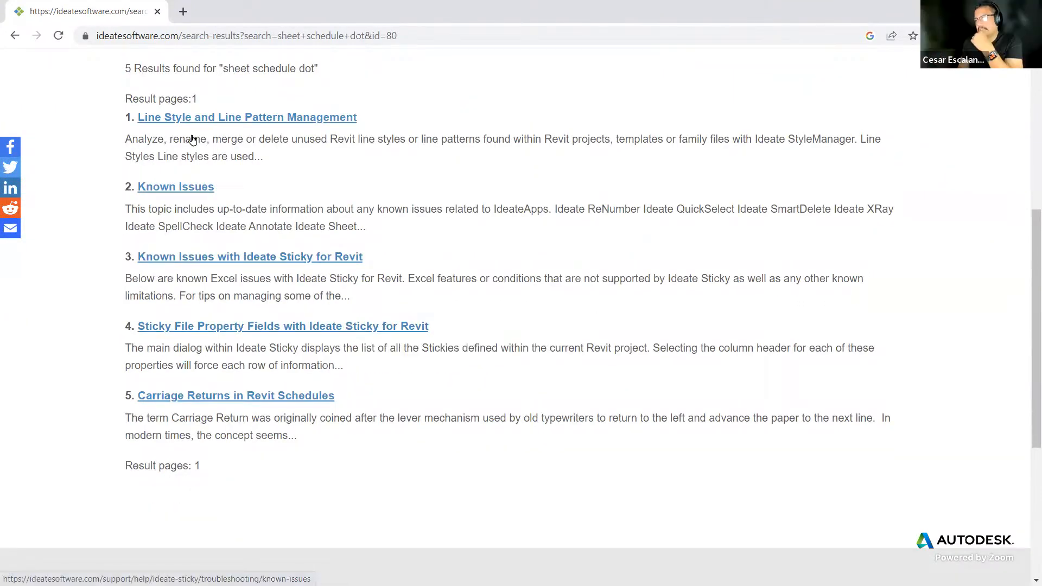
Step: Return to the sheet-based revisions page and read the parent Manage Sheets and Revision help page
left_click(16, 36)
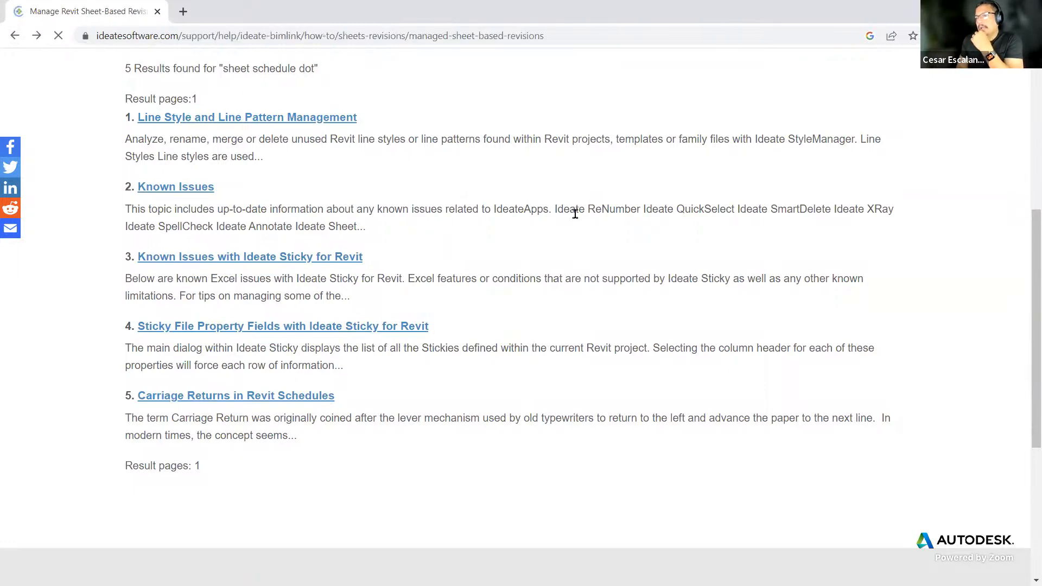
scroll(565, 307, "down", 4)
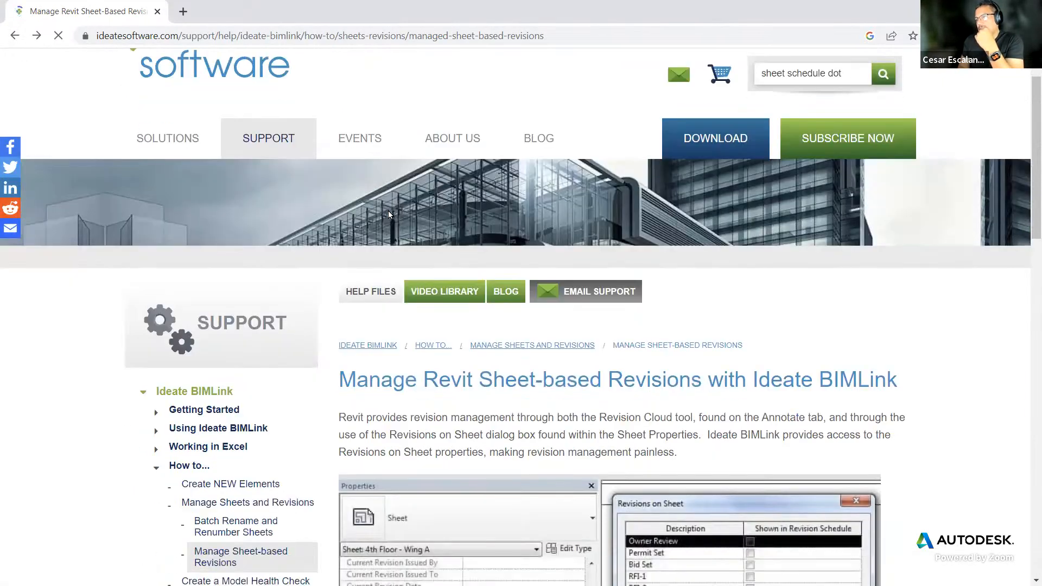
scroll(564, 307, "down", 1)
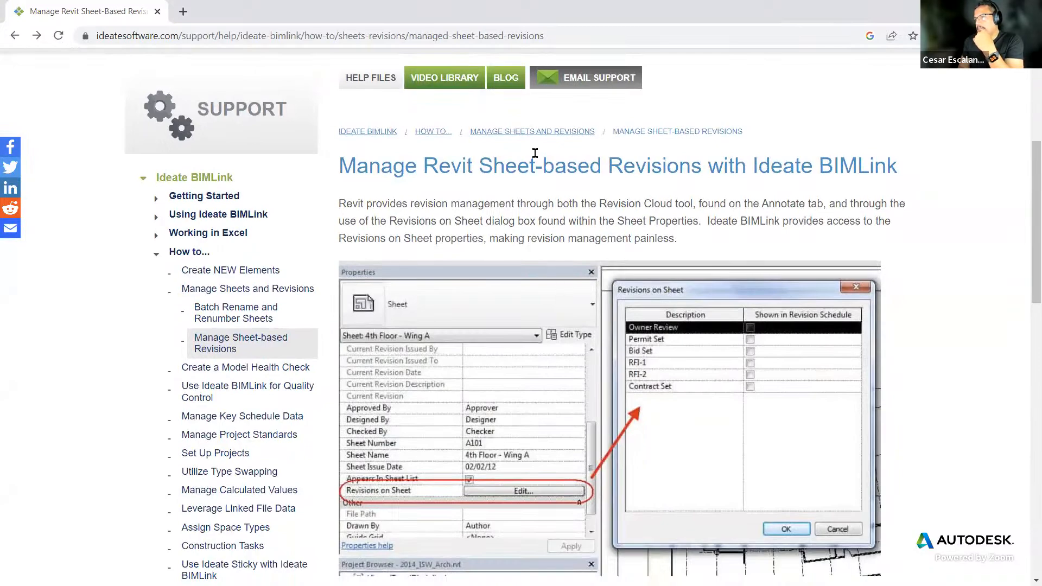
left_click(536, 134)
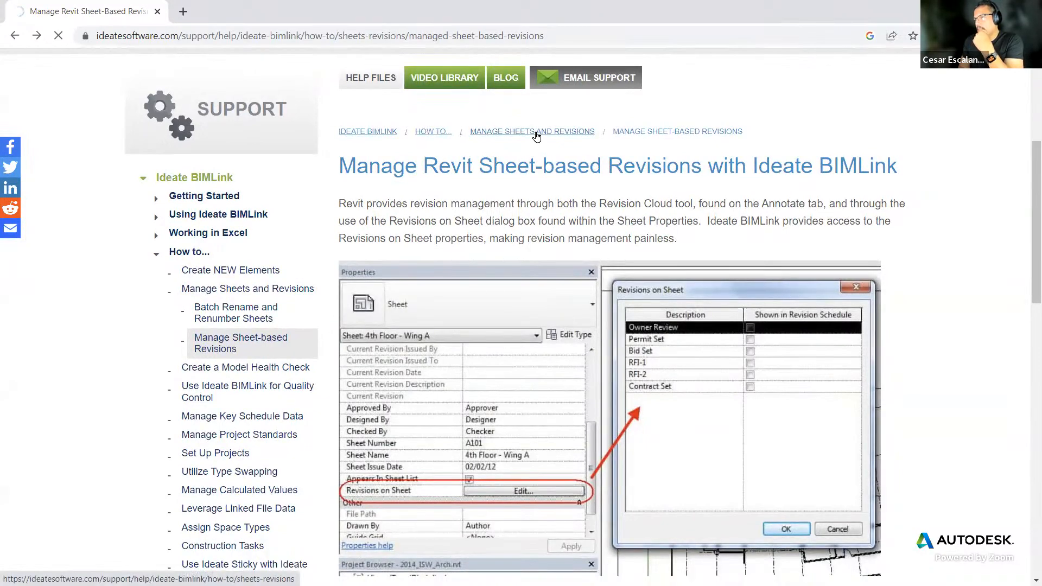
scroll(627, 359, "down", 7)
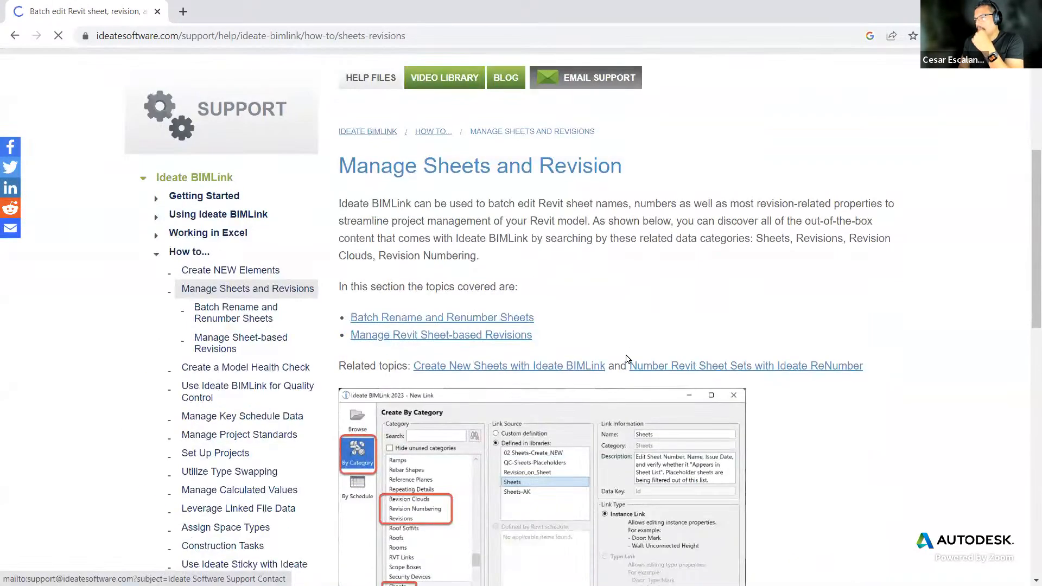
scroll(627, 359, "up", 3)
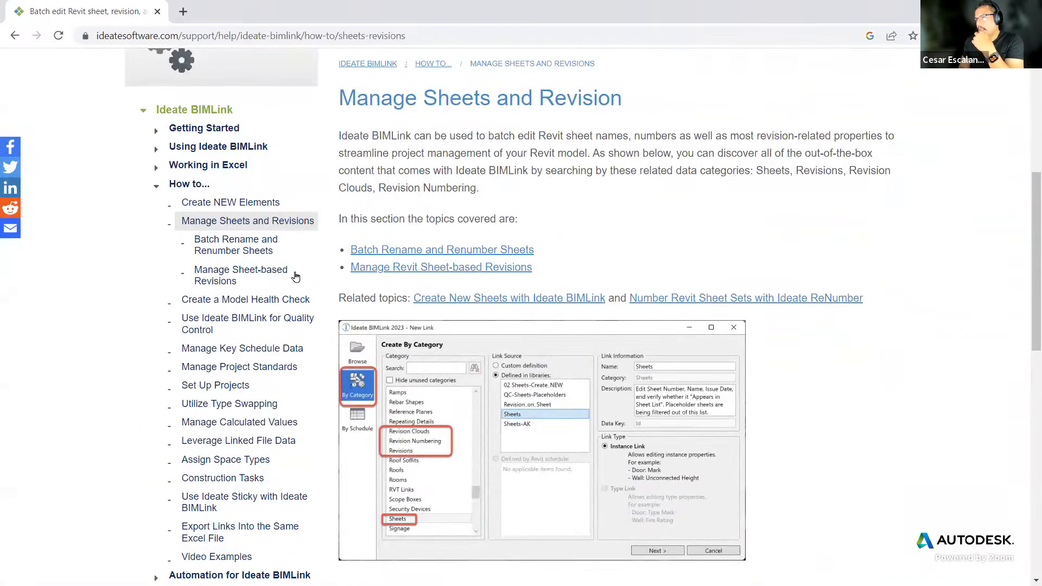
scroll(384, 282, "down", 10)
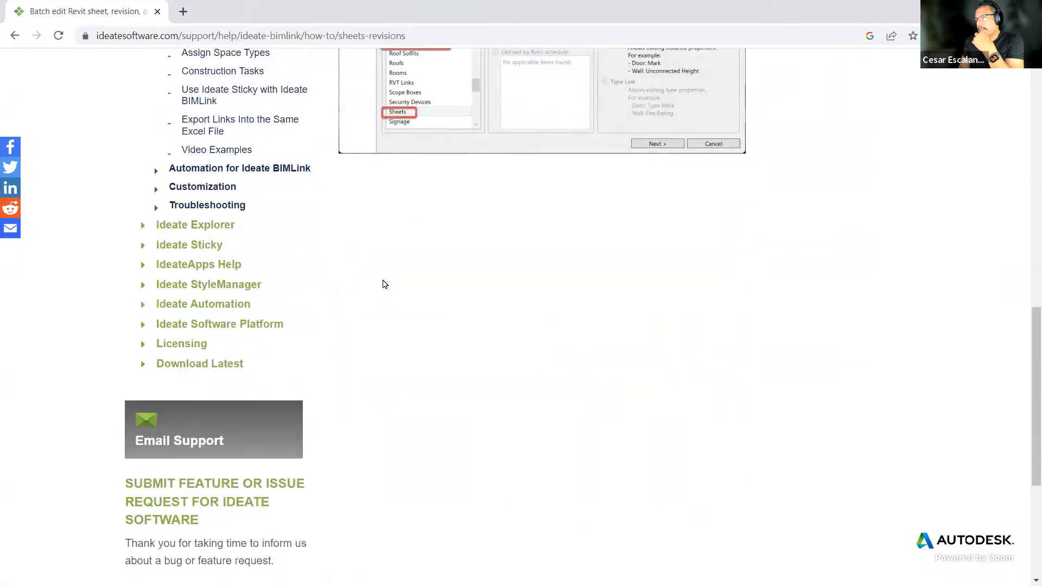
scroll(387, 284, "up", 5)
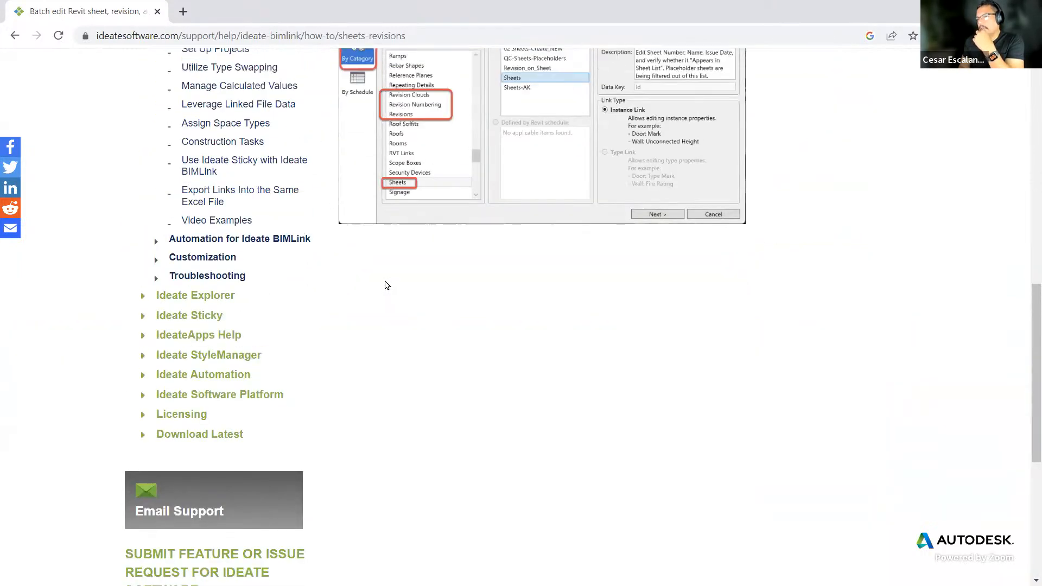
scroll(387, 285, "up", 3)
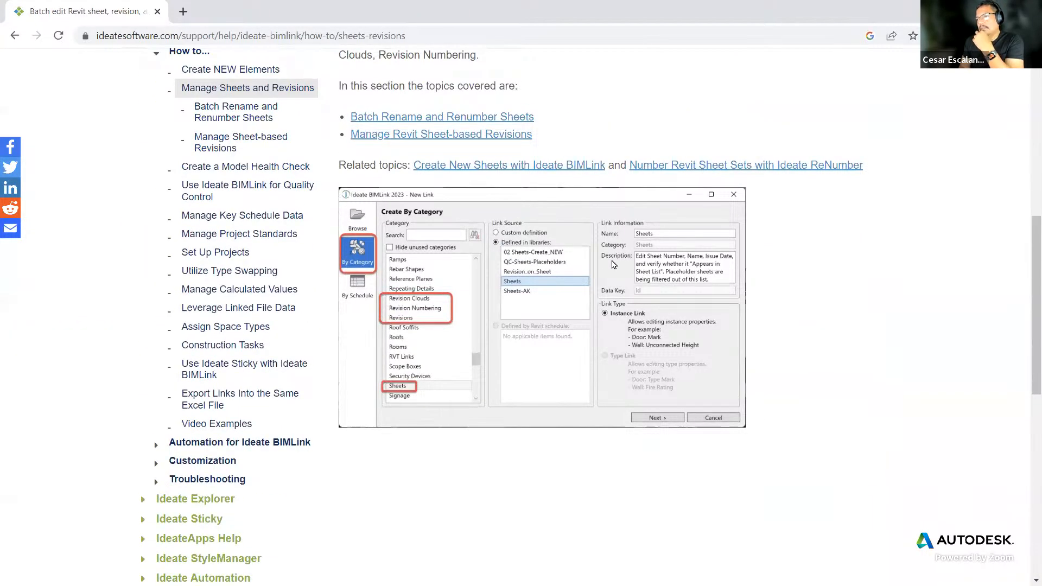
scroll(613, 264, "up", 3)
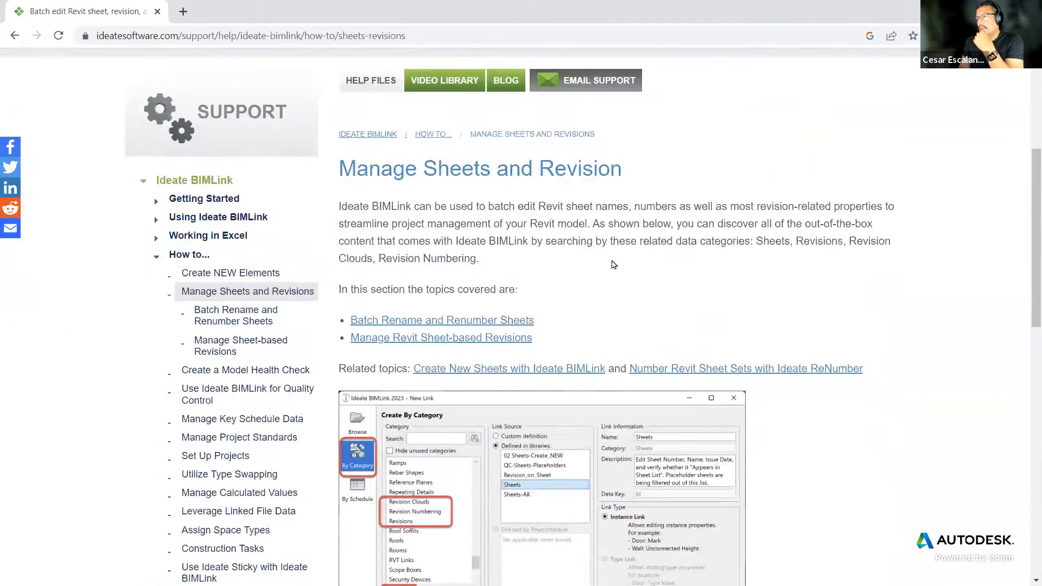
Step: Close the browser tab and the Furniture Schedule view in the Revit project
left_click(158, 12)
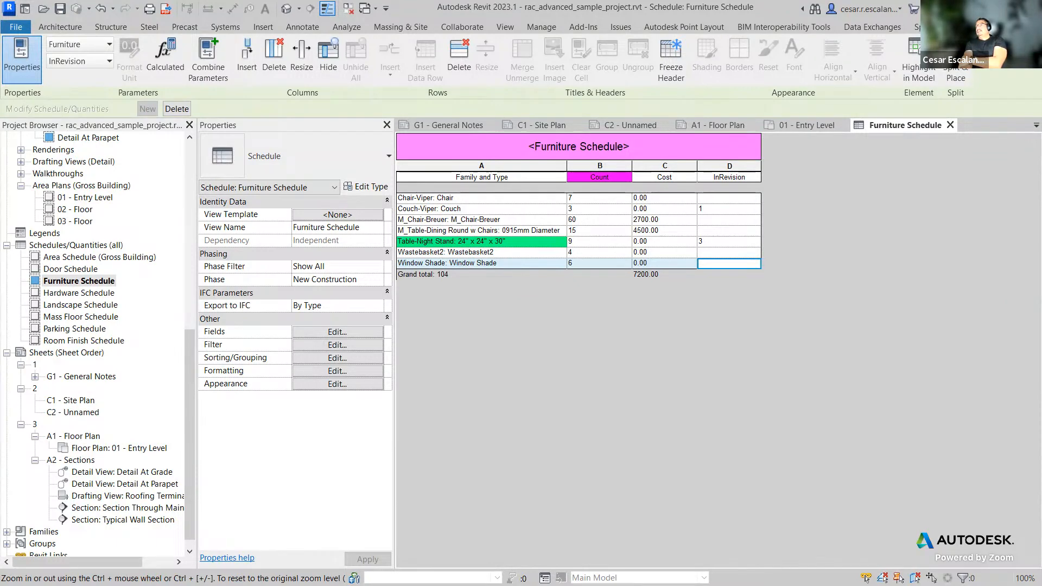
left_click(950, 126)
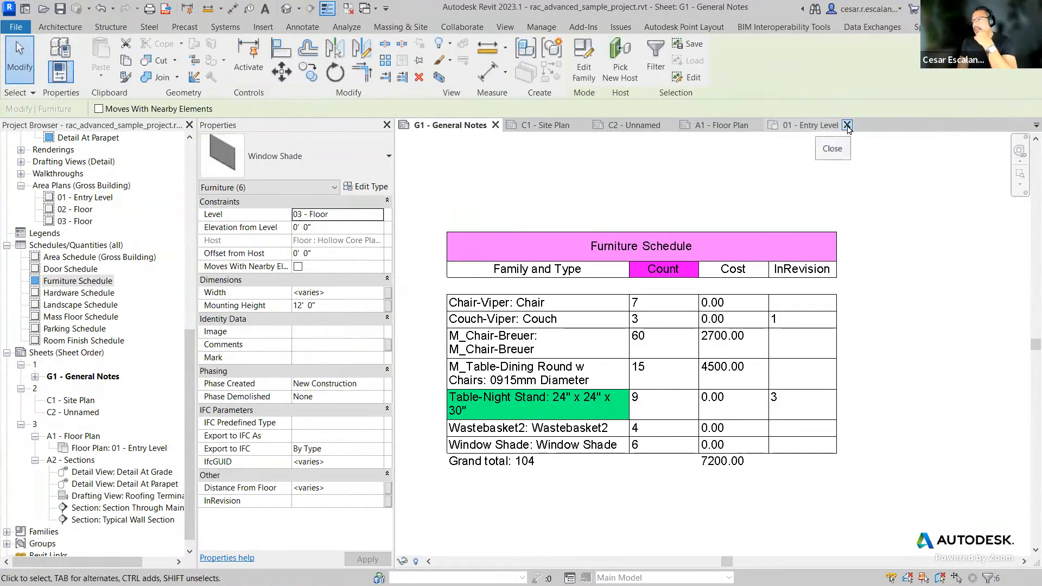
left_click(704, 175)
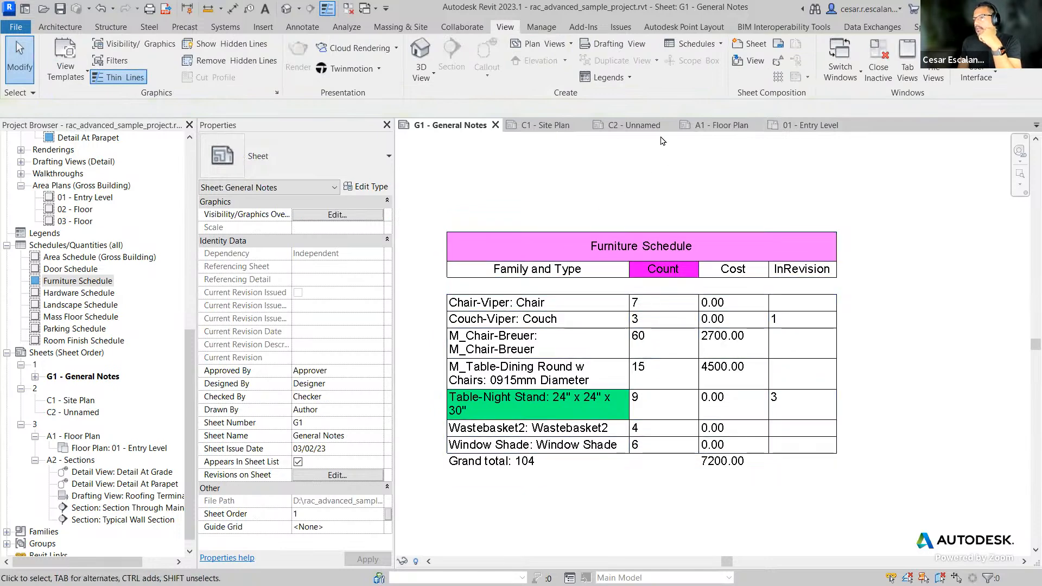
Step: Switch to sheets C2 and A1 to review their title block revision tables
left_click(649, 126)
scroll(698, 263, "down", 3)
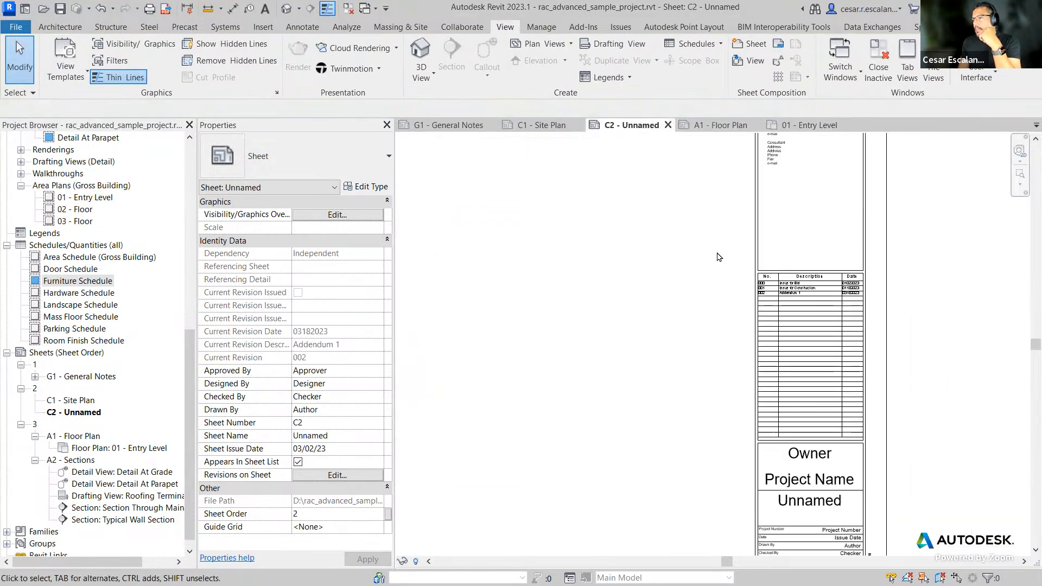
scroll(993, 369, "up", 3)
left_click(738, 128)
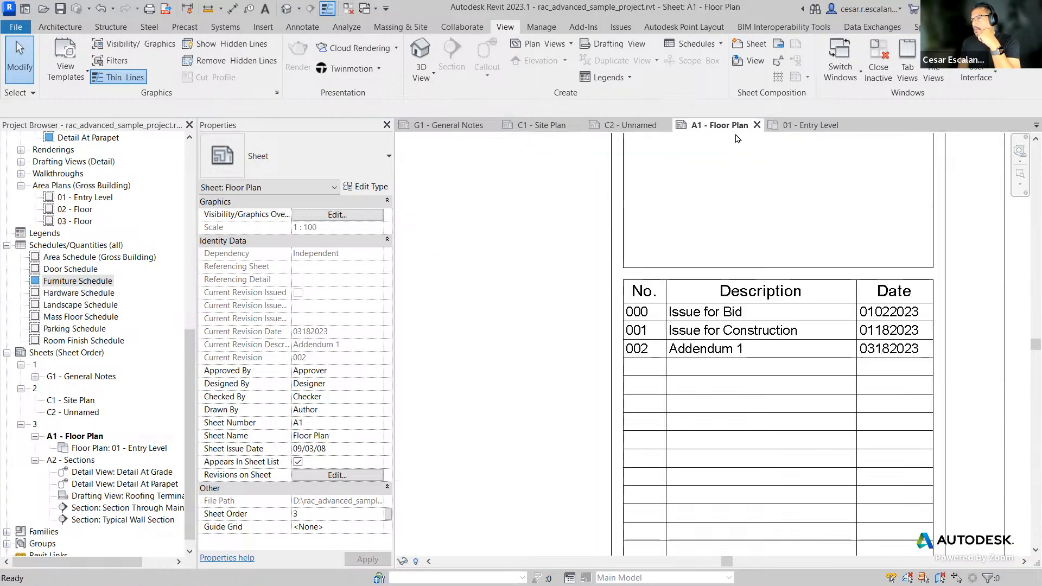
Step: Select the revision cloud in the floor plan on sheet A1 and inspect its revision properties
middle_click_drag(806, 245, 913, 364)
scroll(909, 363, "down", 2)
middle_click_drag(707, 254, 793, 480)
scroll(792, 478, "down", 1)
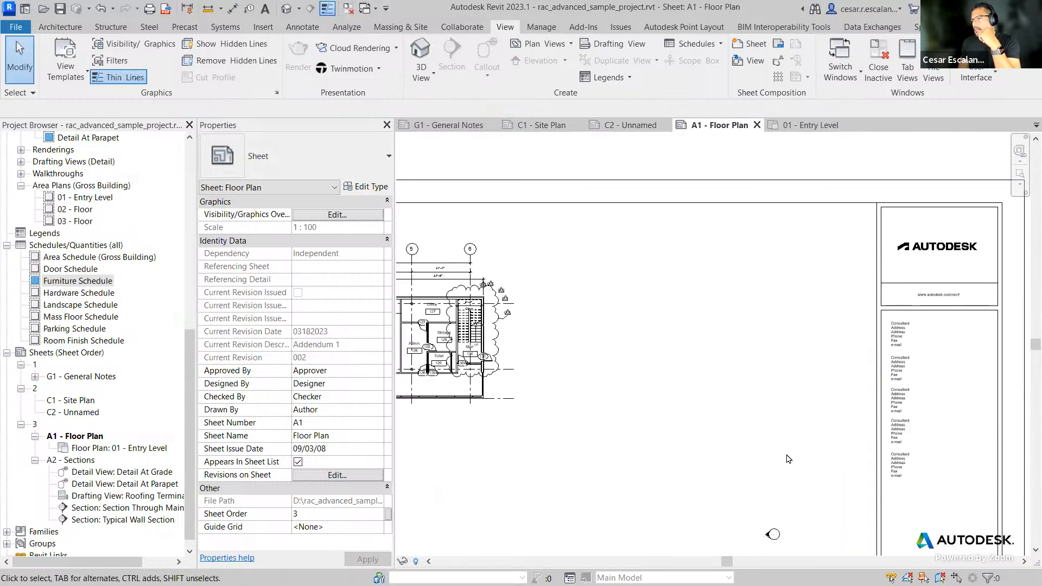
double_click(497, 333)
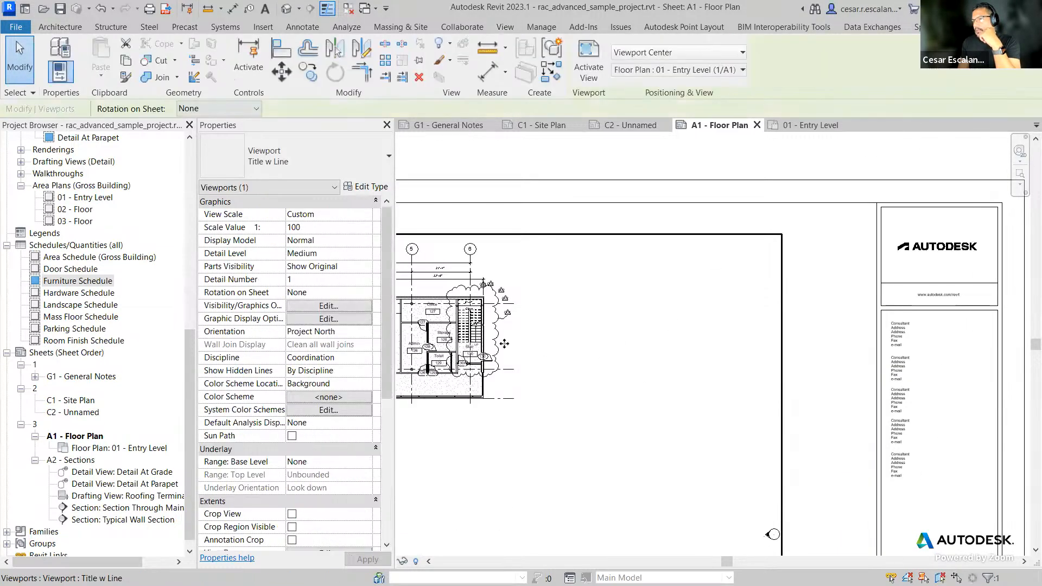
left_click(497, 343)
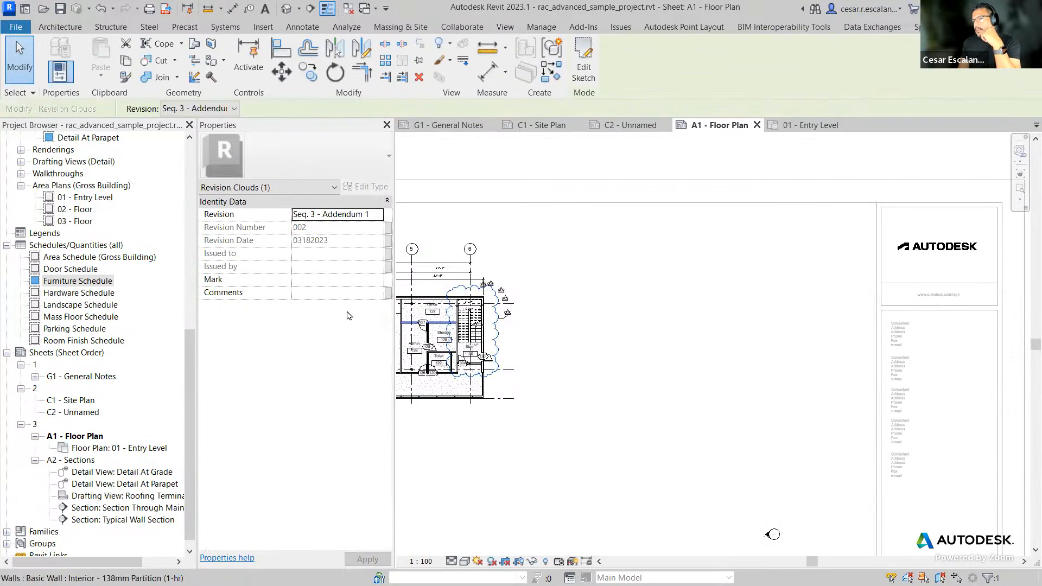
left_click(310, 293)
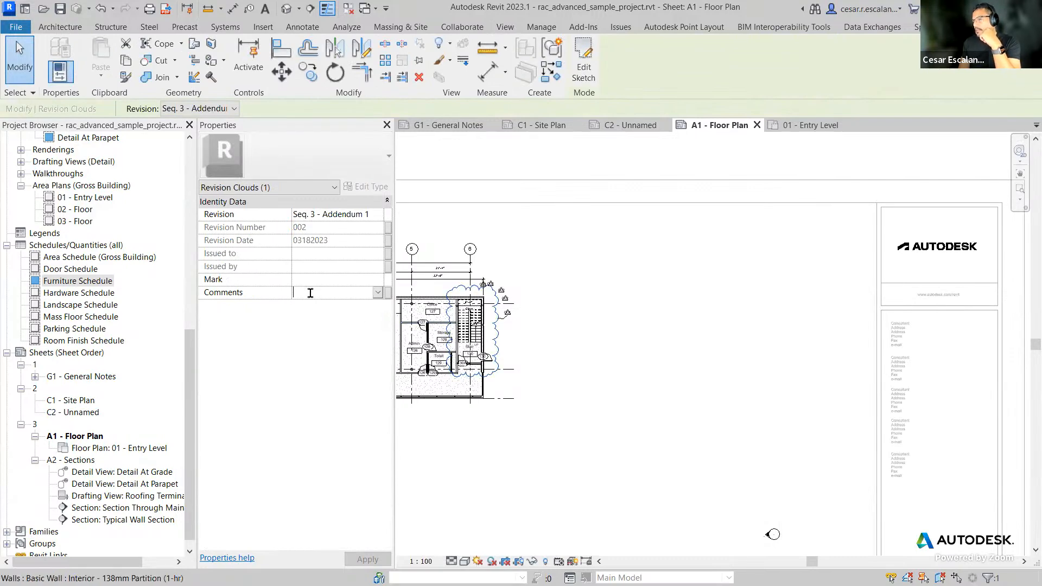
left_click(640, 334)
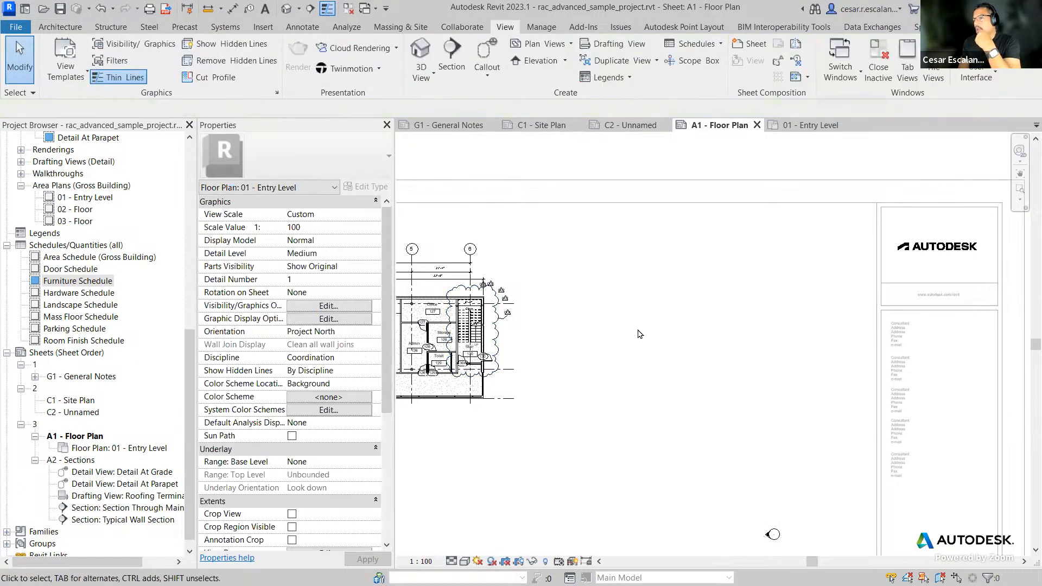
Step: Open a new schedule dialog and browse its category list without creating a schedule
left_click(695, 44)
left_click(676, 66)
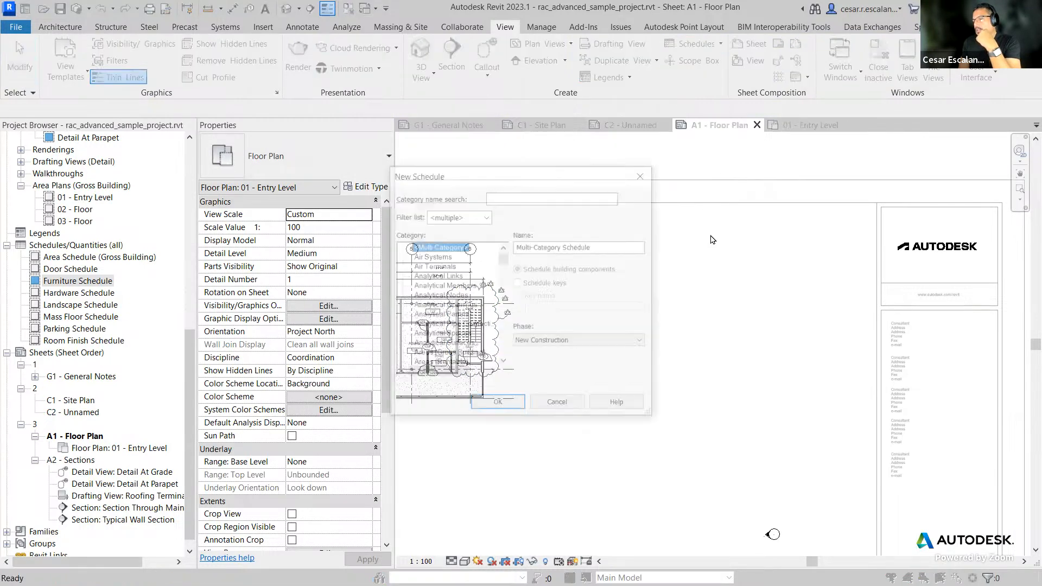
left_click_drag(503, 259, 504, 330)
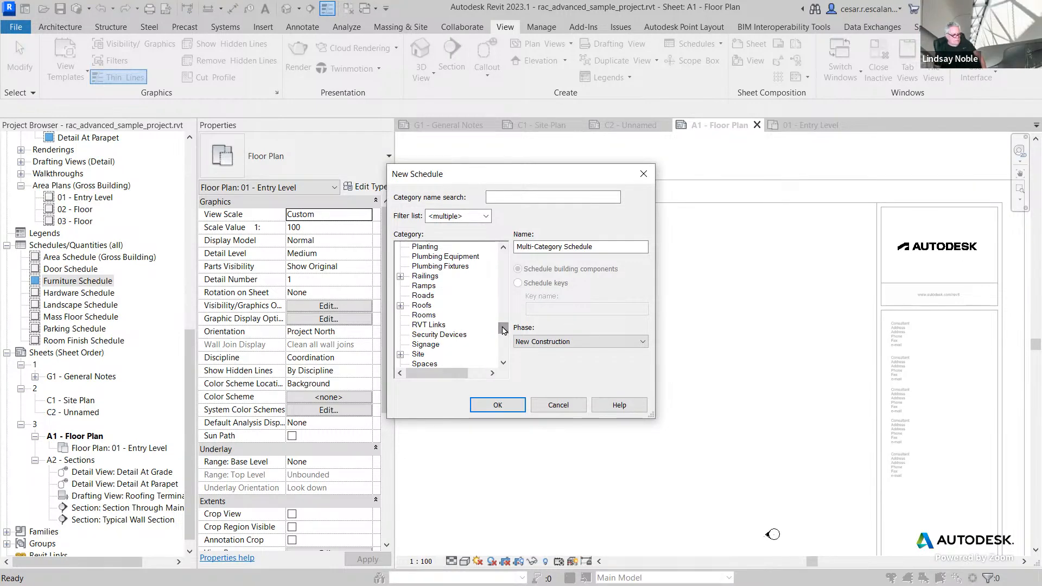
left_click_drag(503, 329, 504, 298)
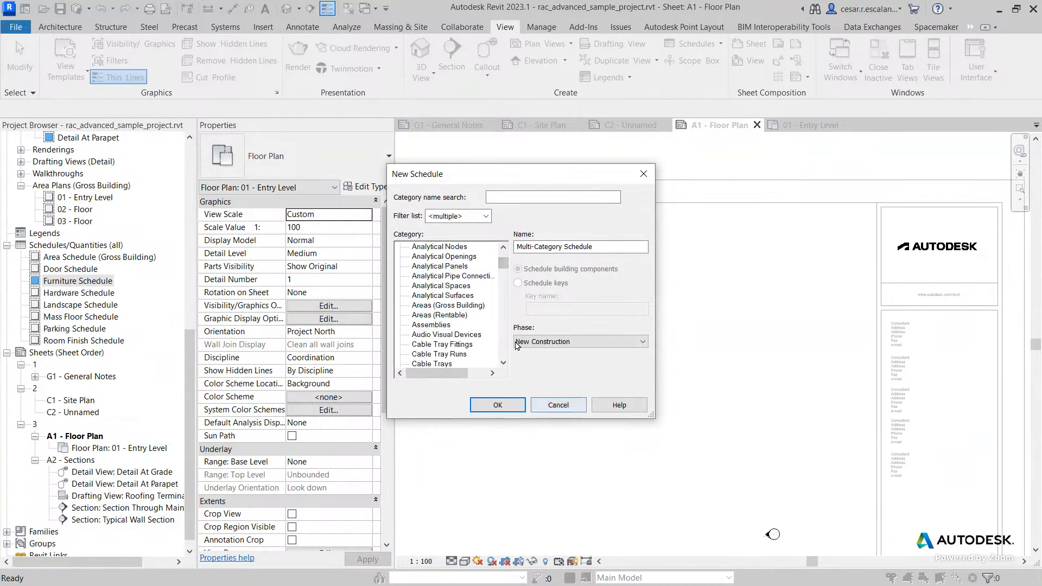
scroll(502, 286, "down", 2)
left_click(501, 286)
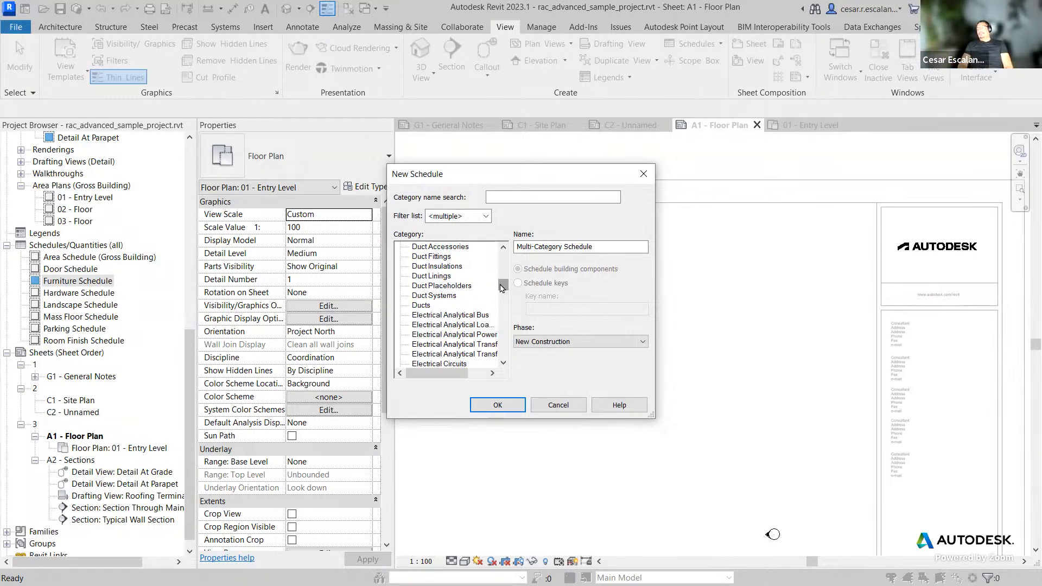
left_click_drag(501, 287, 500, 338)
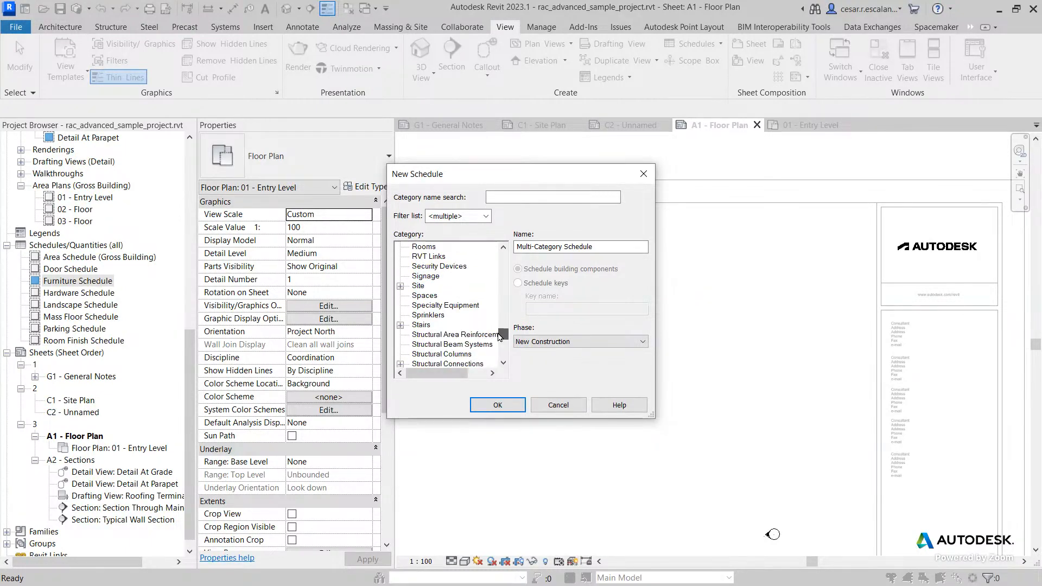
left_click(551, 409)
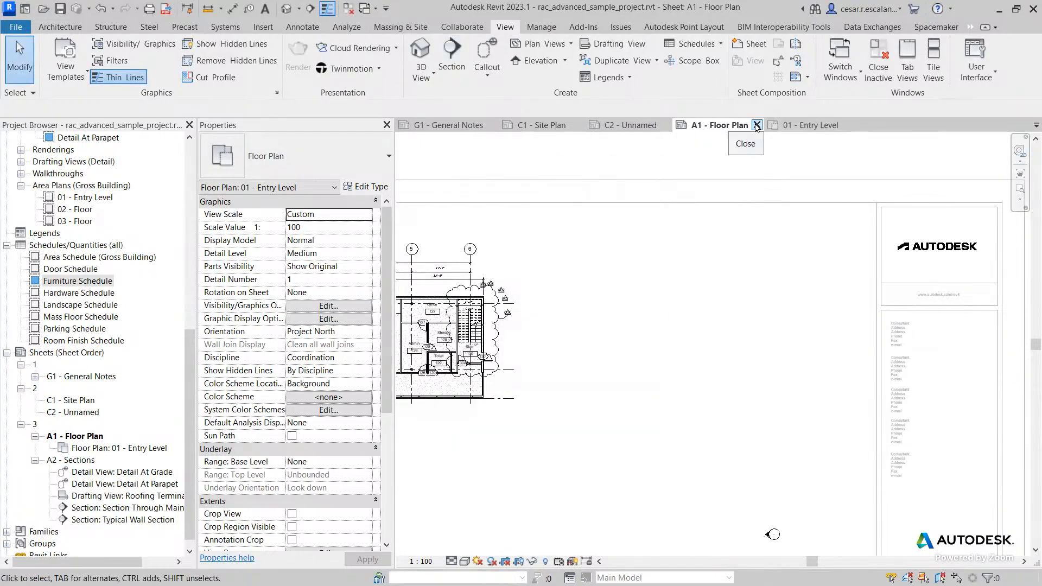
Step: Open the New Sheet dialog and its titleblock loader to review the options, closing both
left_click(751, 47)
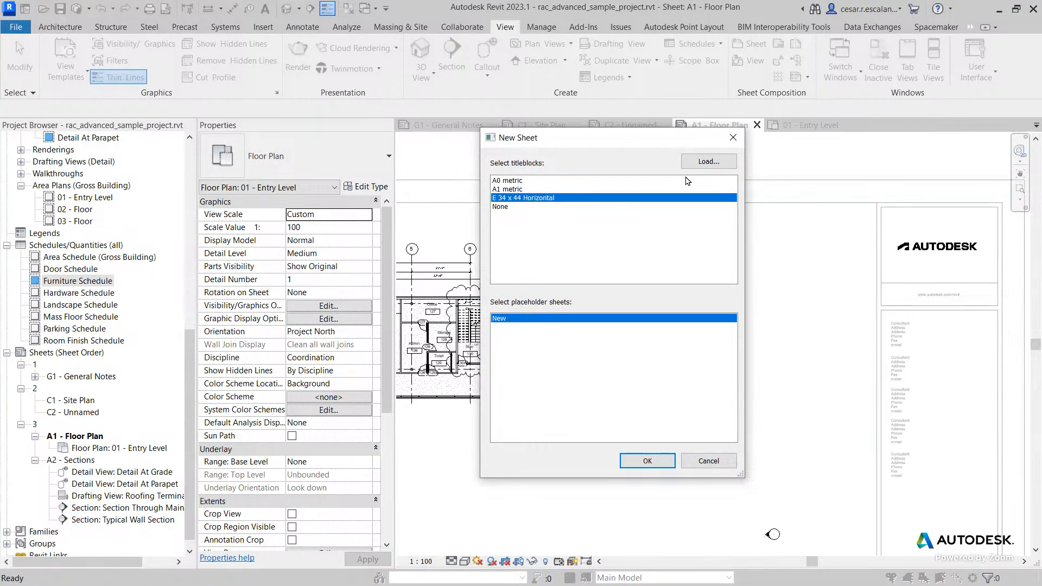
left_click(705, 161)
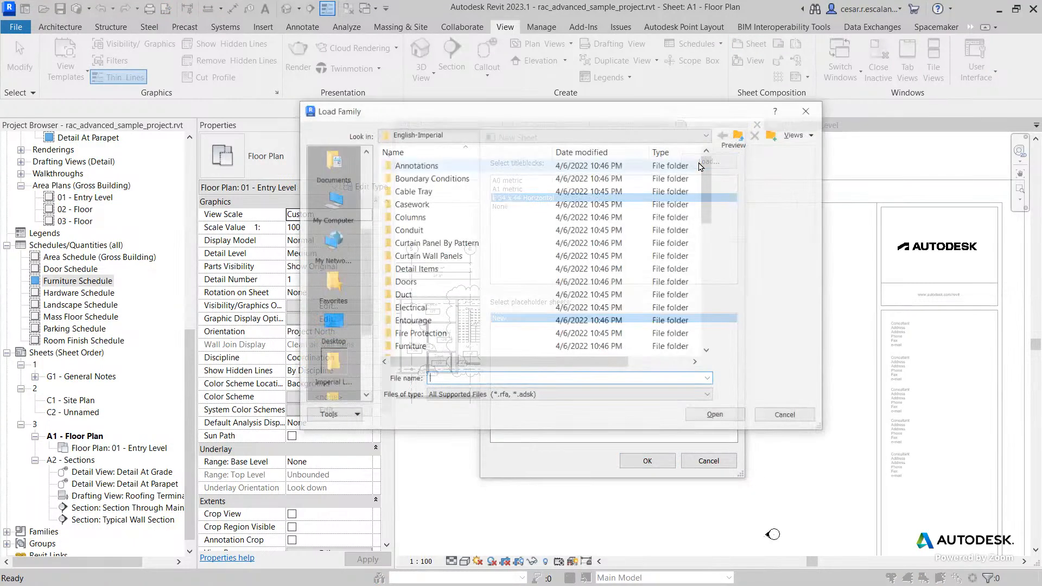
left_click(770, 416)
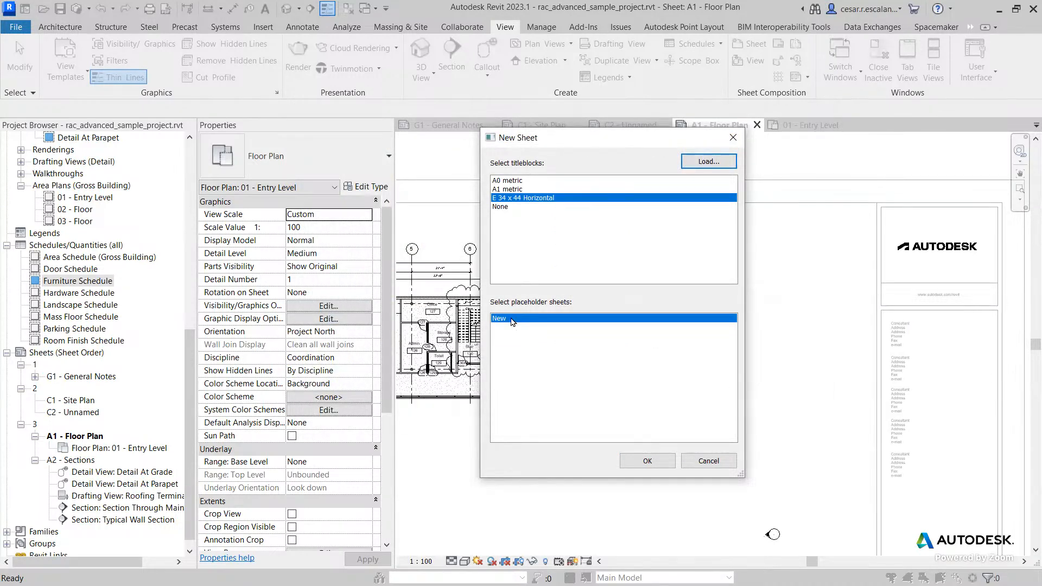
left_click(708, 461)
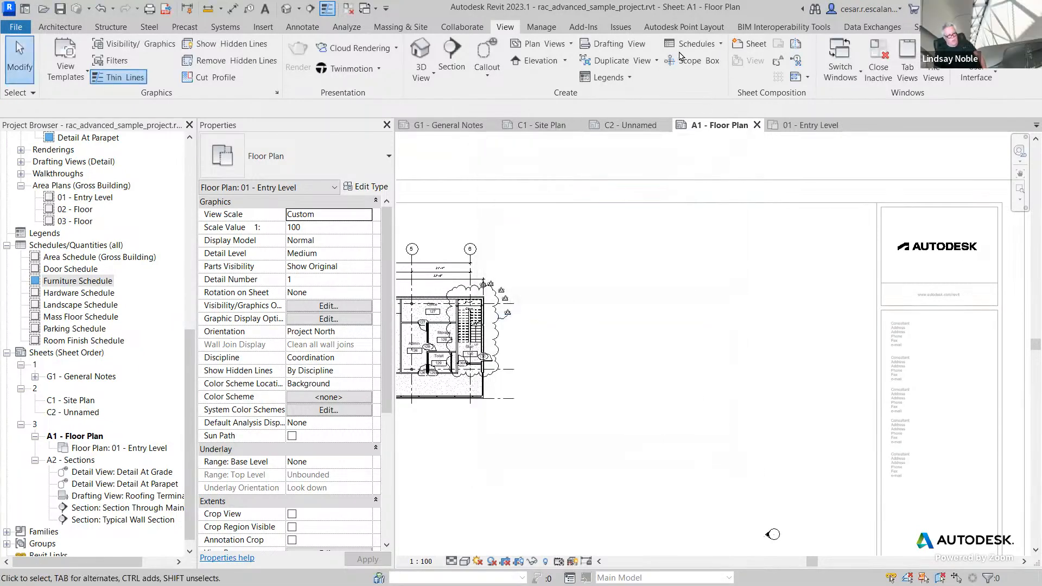
left_click(695, 44)
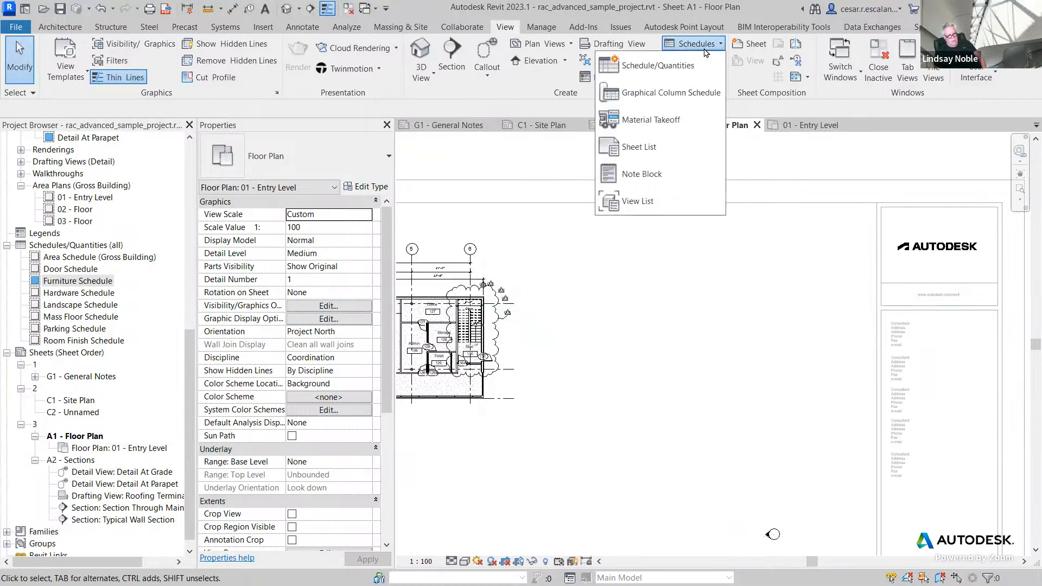
left_click(683, 70)
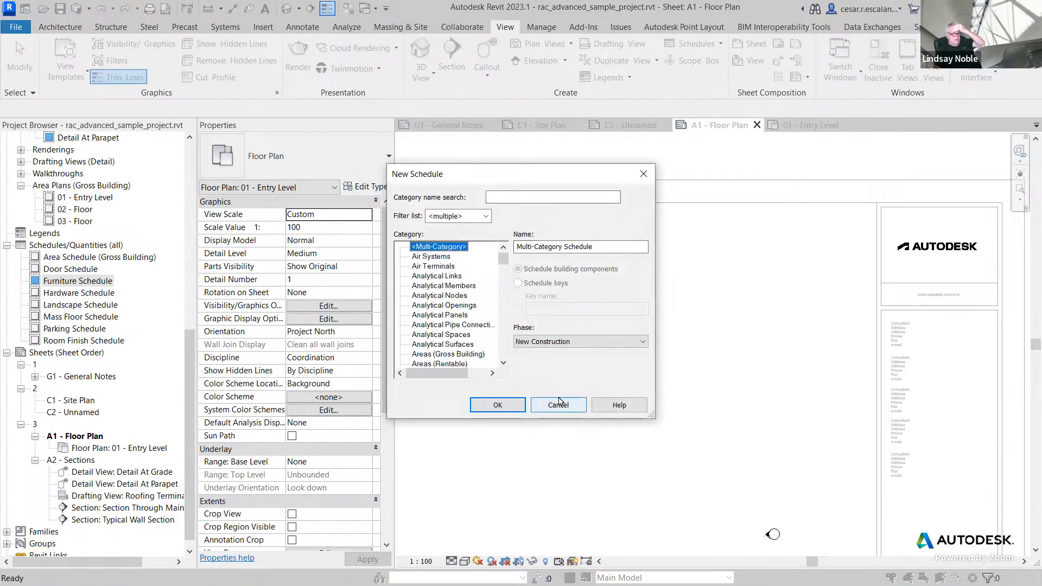
left_click(559, 406)
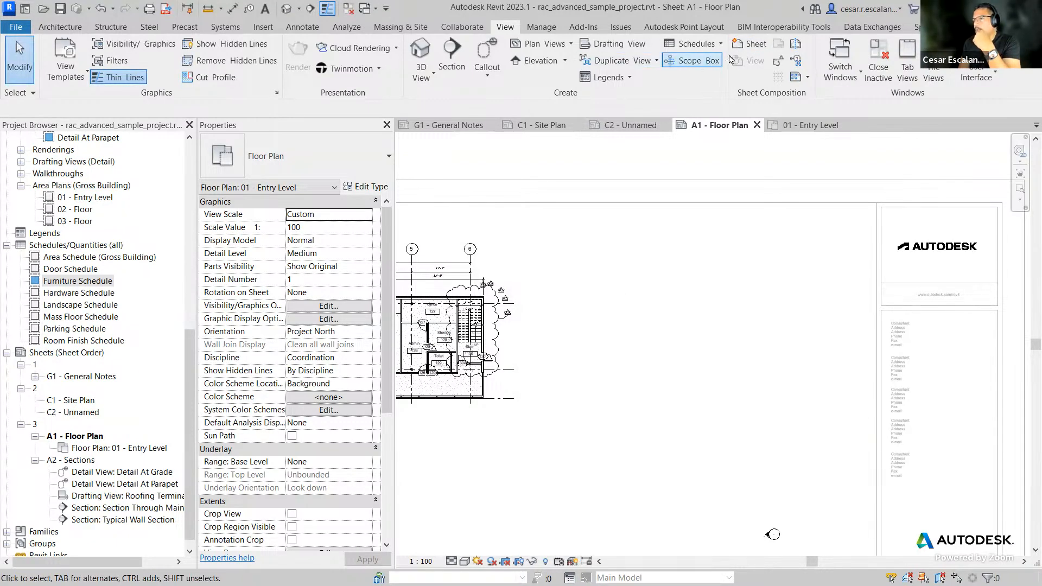
left_click(749, 45)
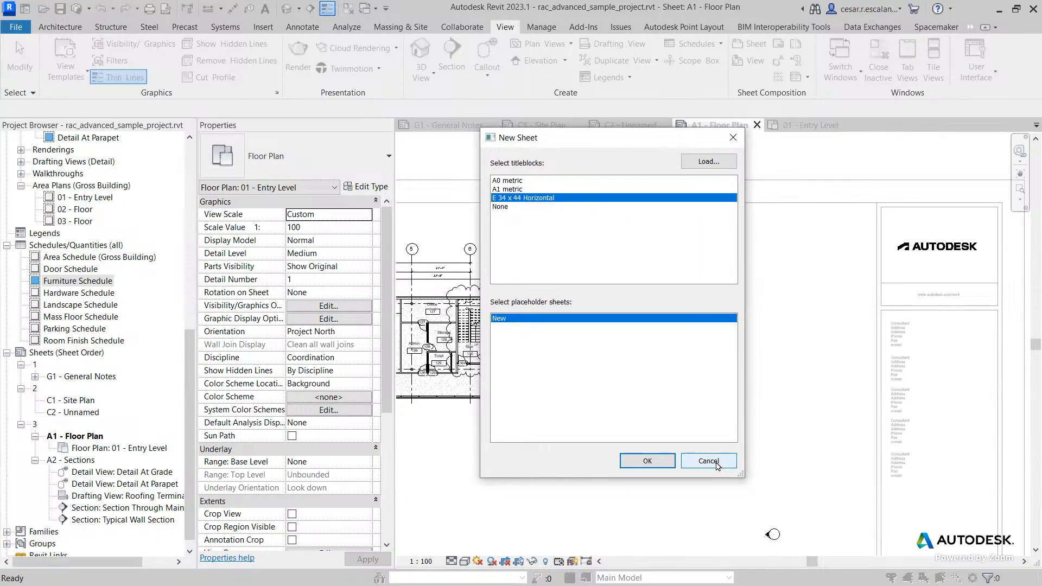
left_click(708, 461)
Step: Hide the selected revision cloud in the floor plan view placed on sheet A1
scroll(566, 310, "down", 2)
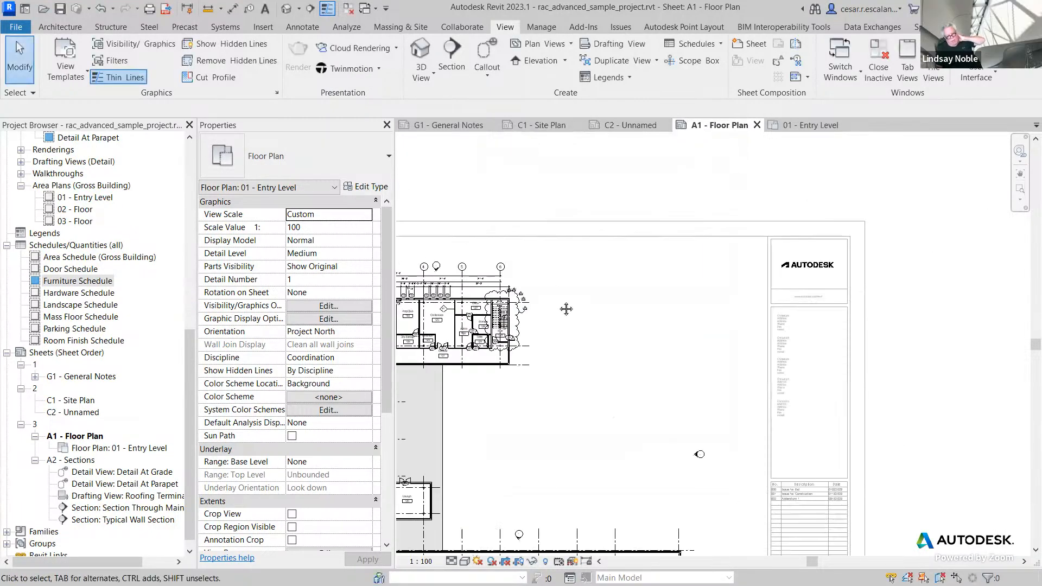
double_click(624, 183)
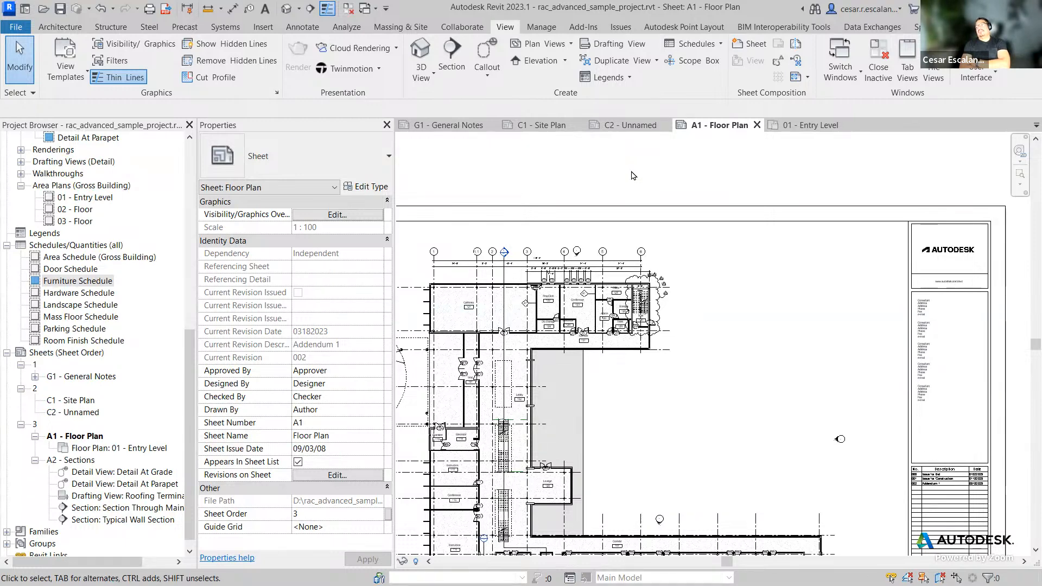
double_click(675, 346)
left_click(658, 317)
right_click(660, 318)
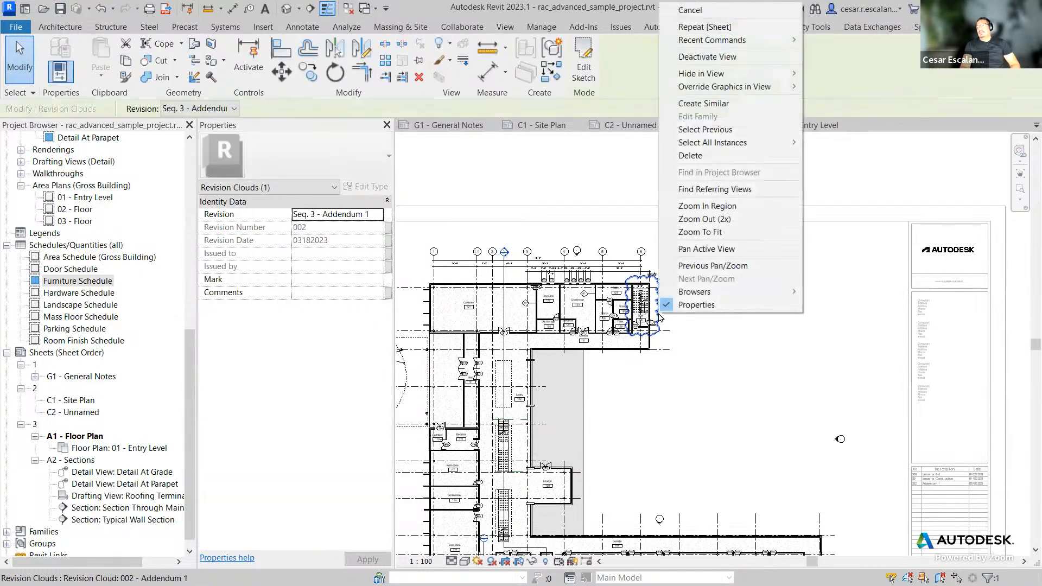
mouse_move(781, 74)
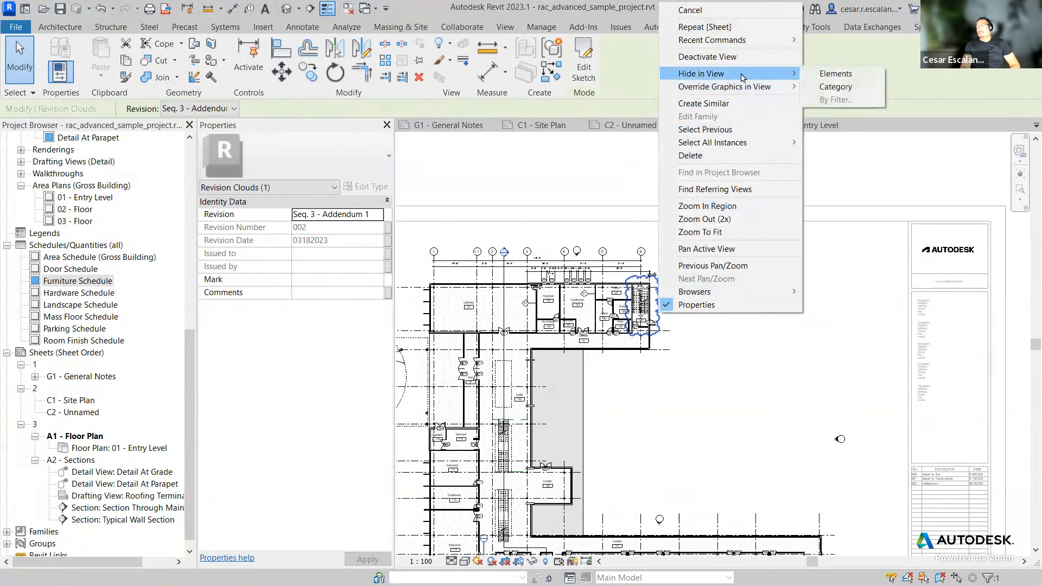
left_click(824, 75)
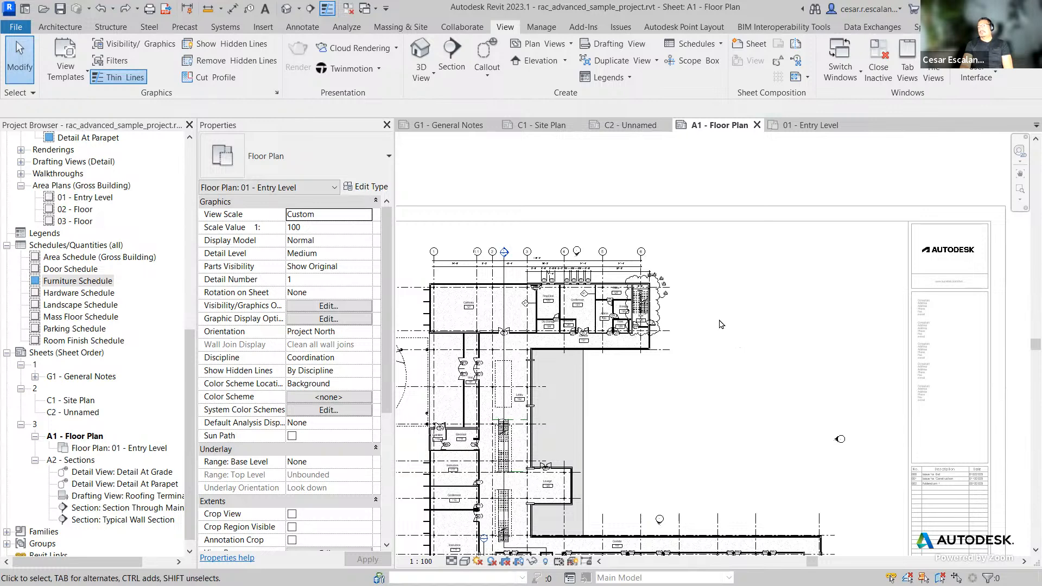
Step: Deactivate the floor plan viewport to return to editing sheet A1
double_click(823, 162)
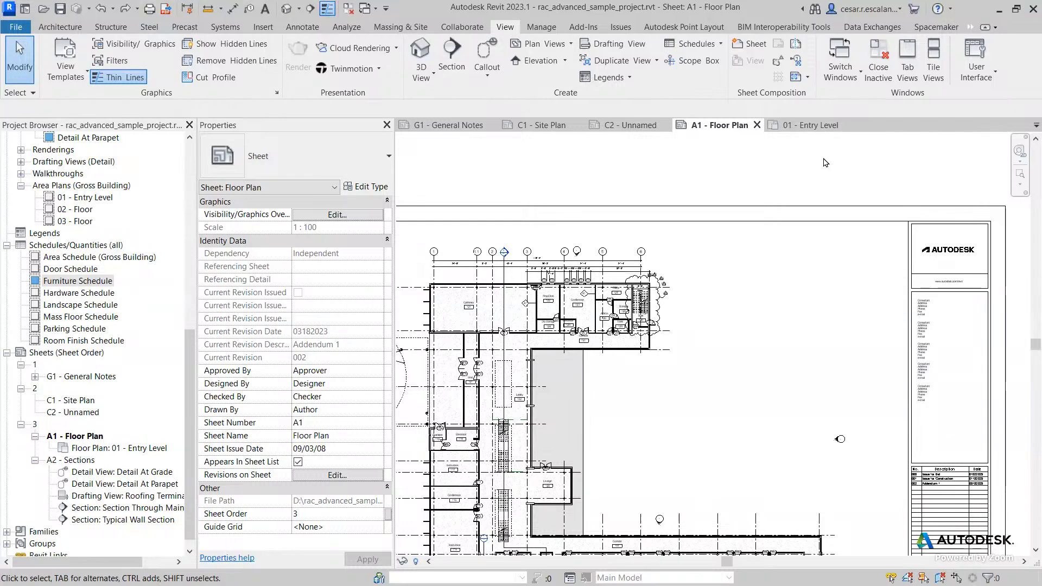
left_click(720, 44)
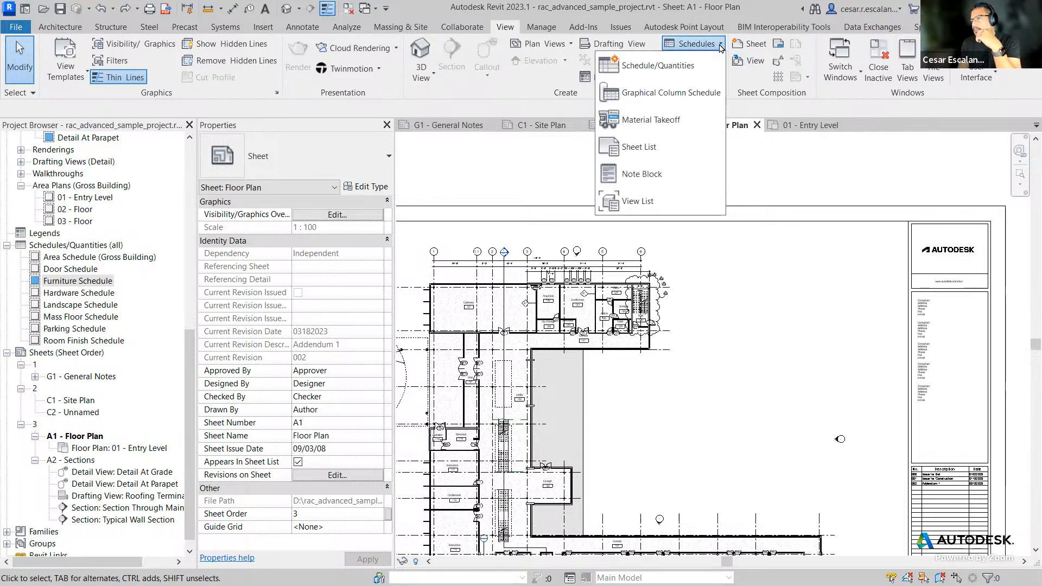
left_click(755, 88)
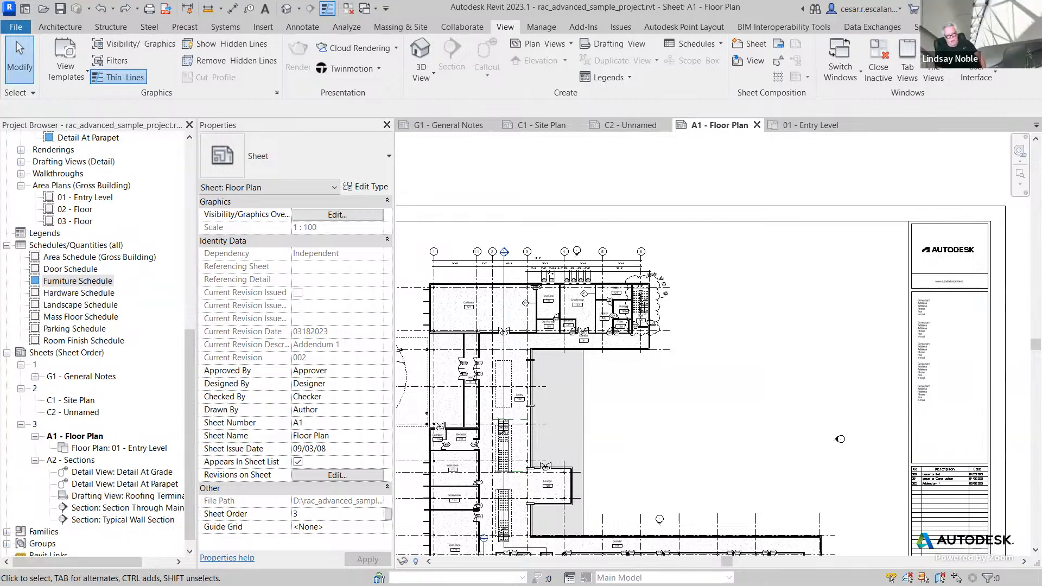
Step: Read the Ideate BIMLink article on creating placeholder sheets, then close its tab and return to Revit
key("alt+Tab")
left_click(619, 125)
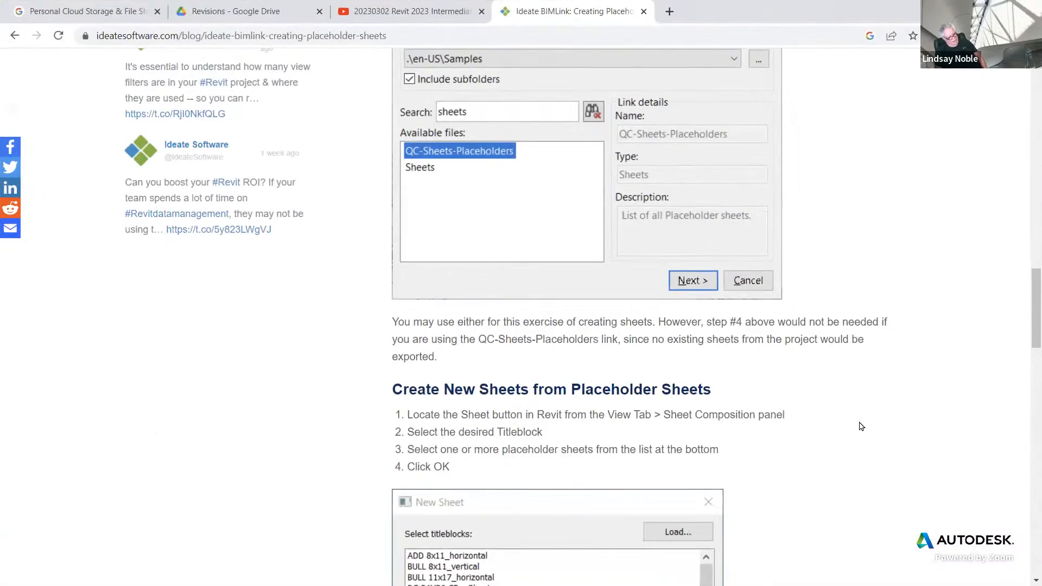
scroll(796, 425, "up", 10)
scroll(859, 423, "up", 5)
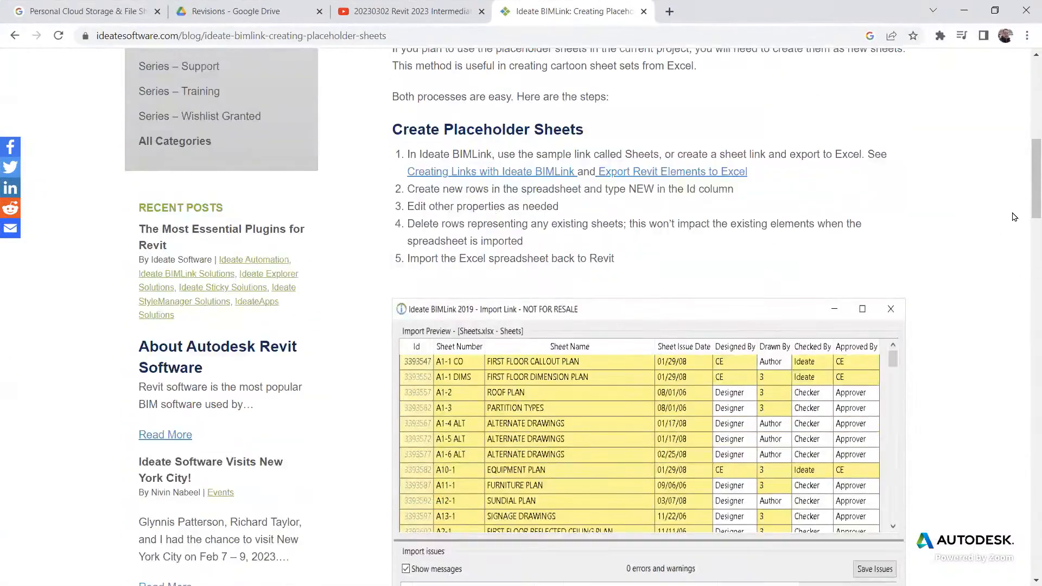
scroll(521, 317, "up", 6)
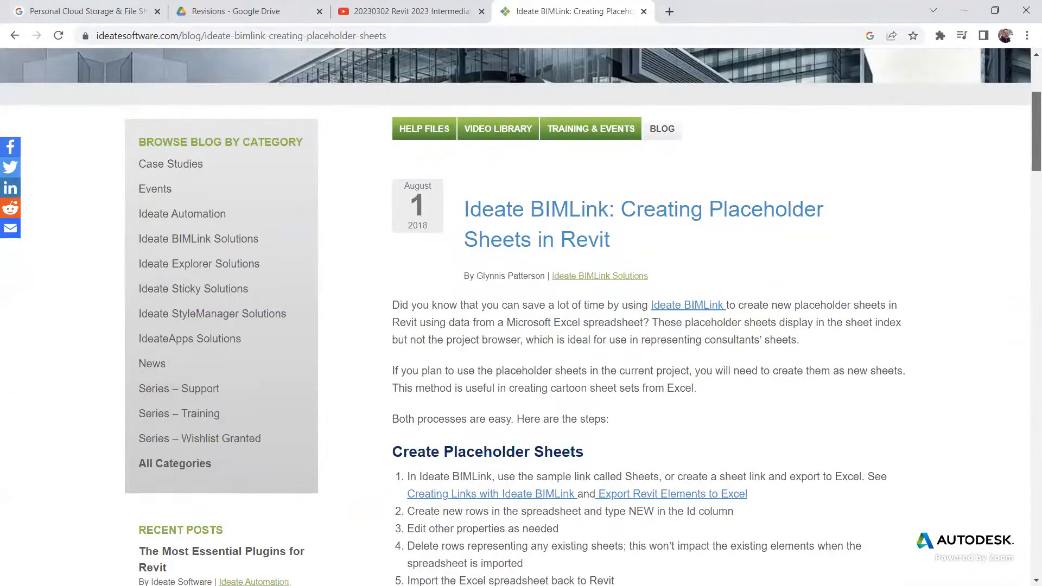
scroll(521, 310, "down", 12)
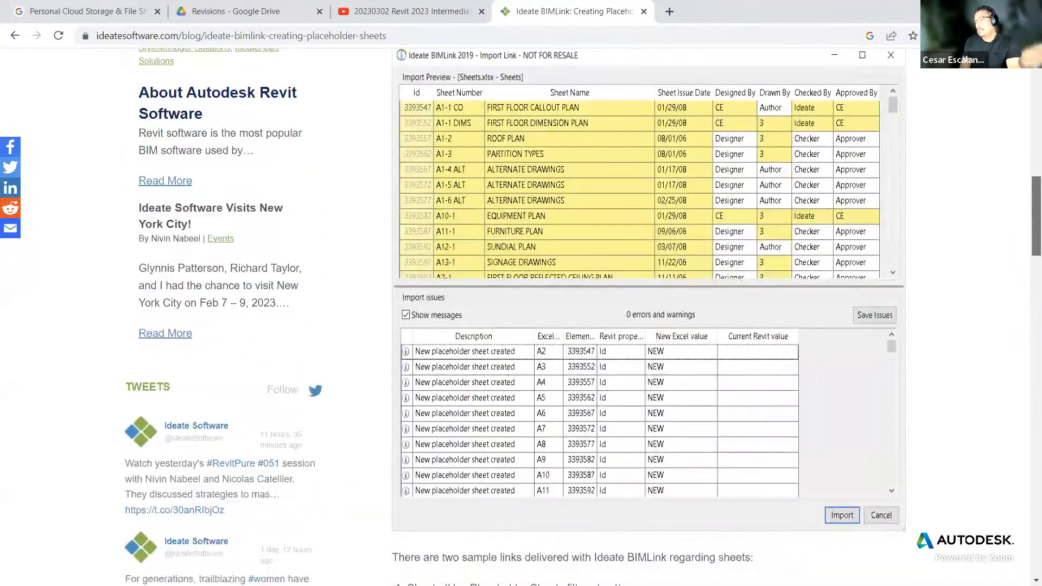
scroll(521, 310, "down", 10)
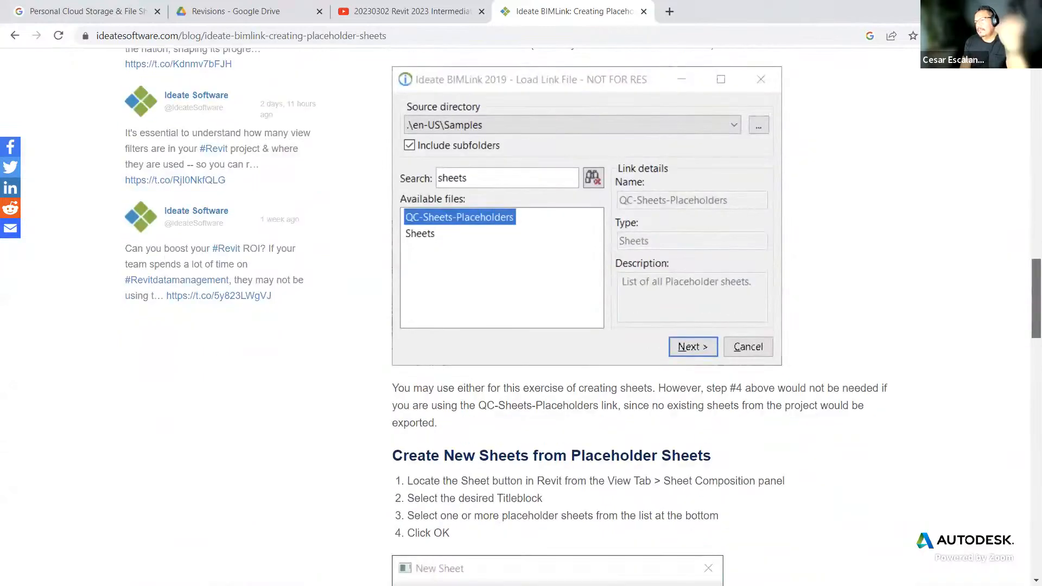
scroll(521, 310, "down", 2)
scroll(520, 310, "up", 4)
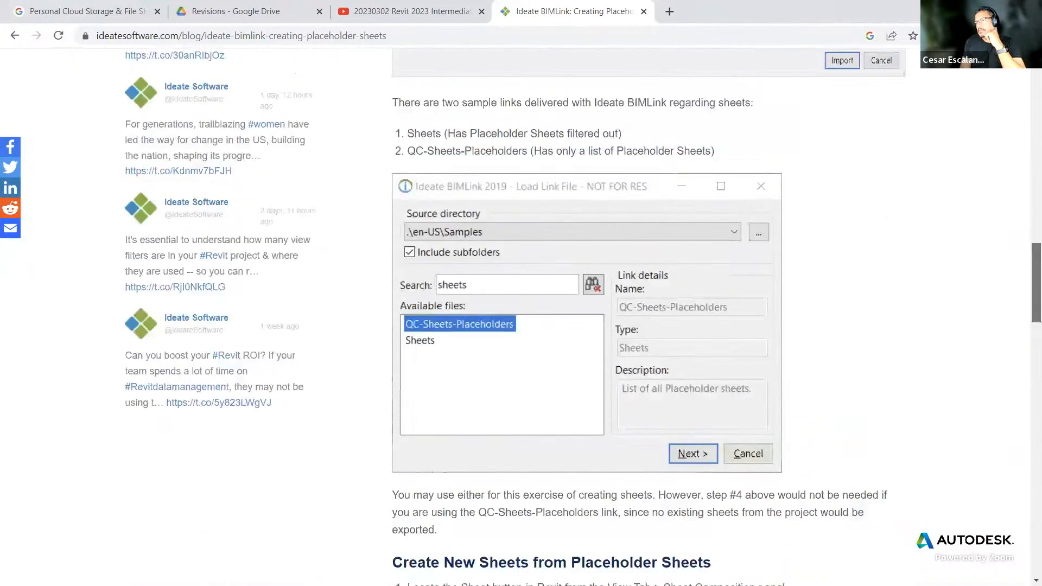
scroll(521, 310, "down", 2)
scroll(521, 310, "up", 13)
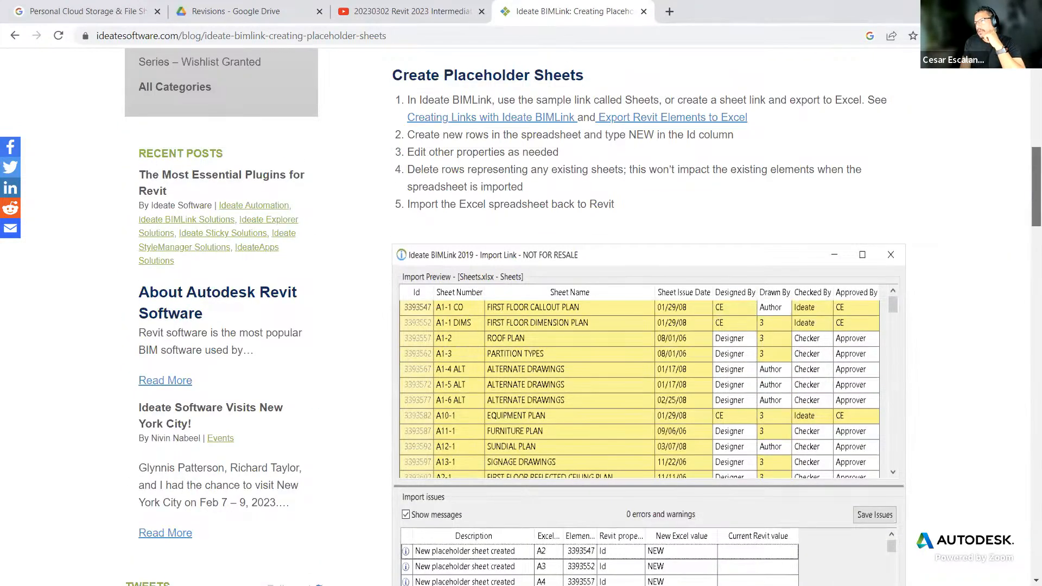
scroll(521, 309, "down", 2)
scroll(521, 310, "up", 5)
scroll(521, 310, "down", 5)
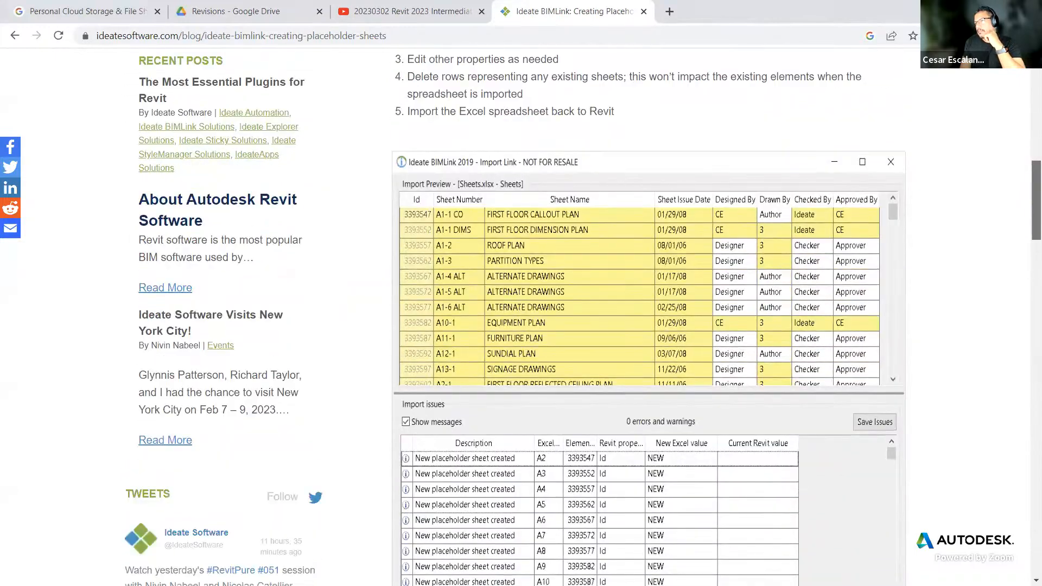
scroll(521, 310, "down", 11)
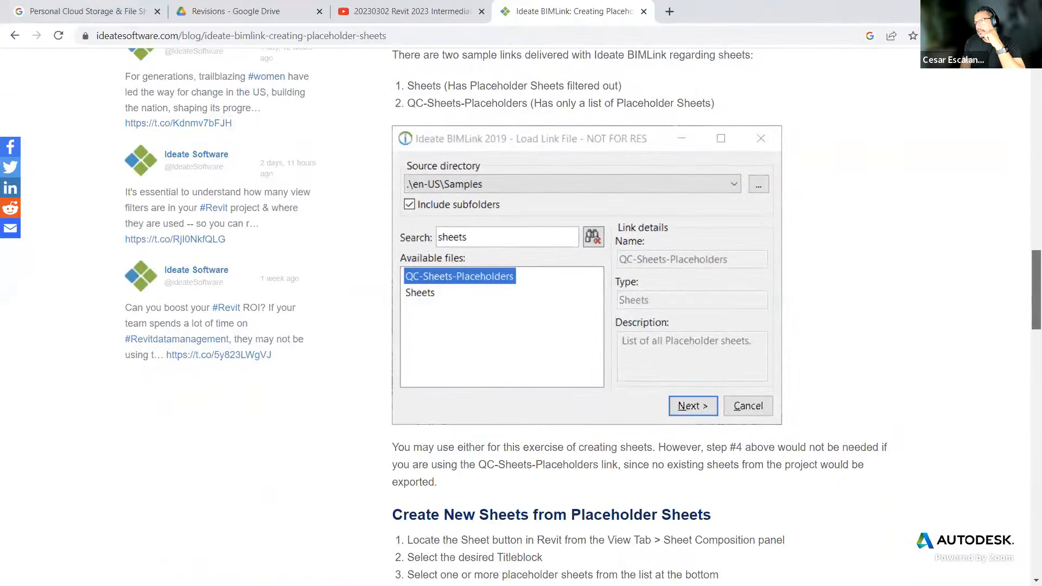
scroll(607, 353, "down", 11)
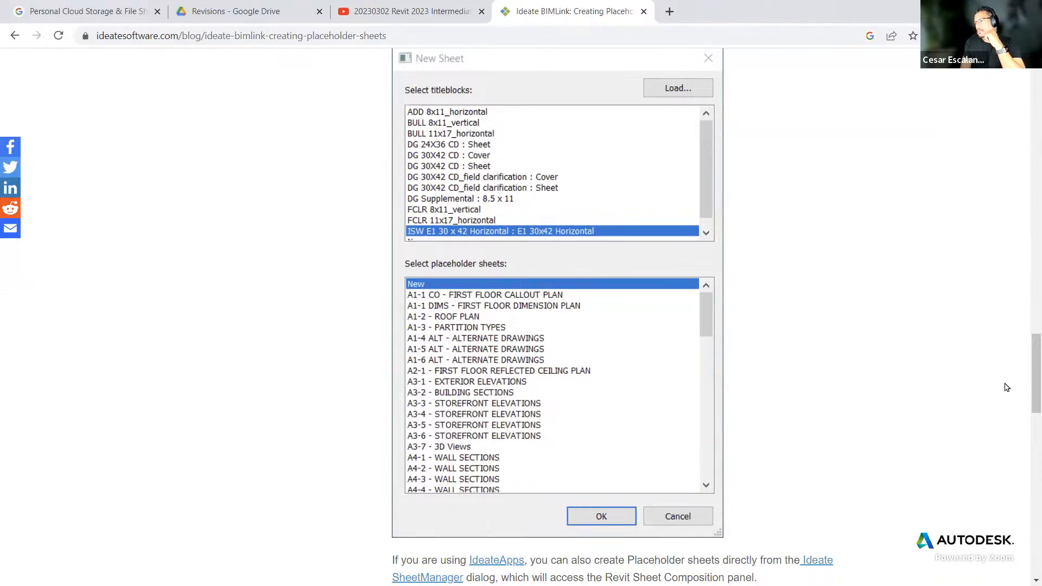
scroll(1037, 375, "down", 9)
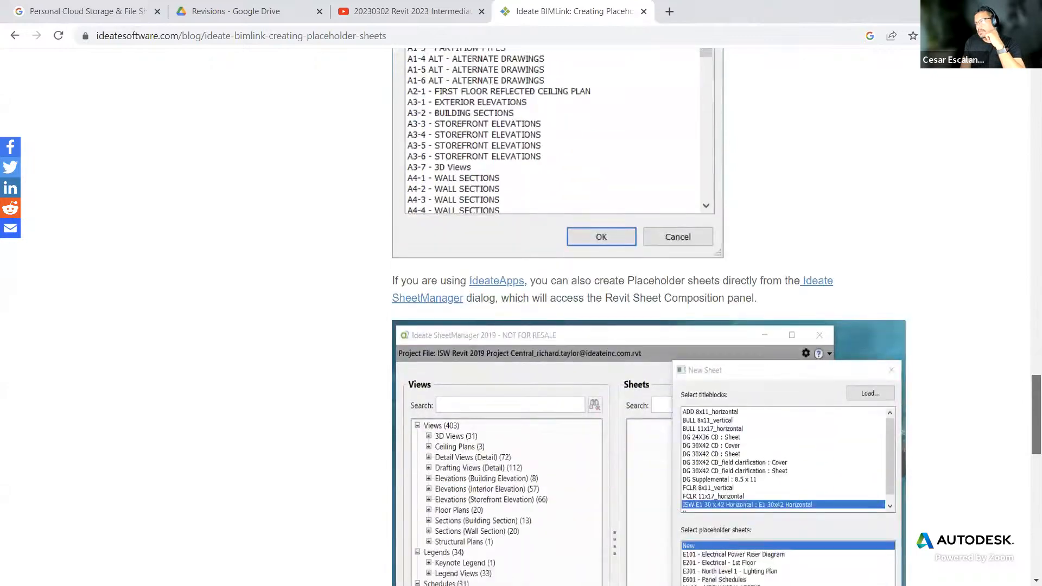
scroll(651, 314, "down", 5)
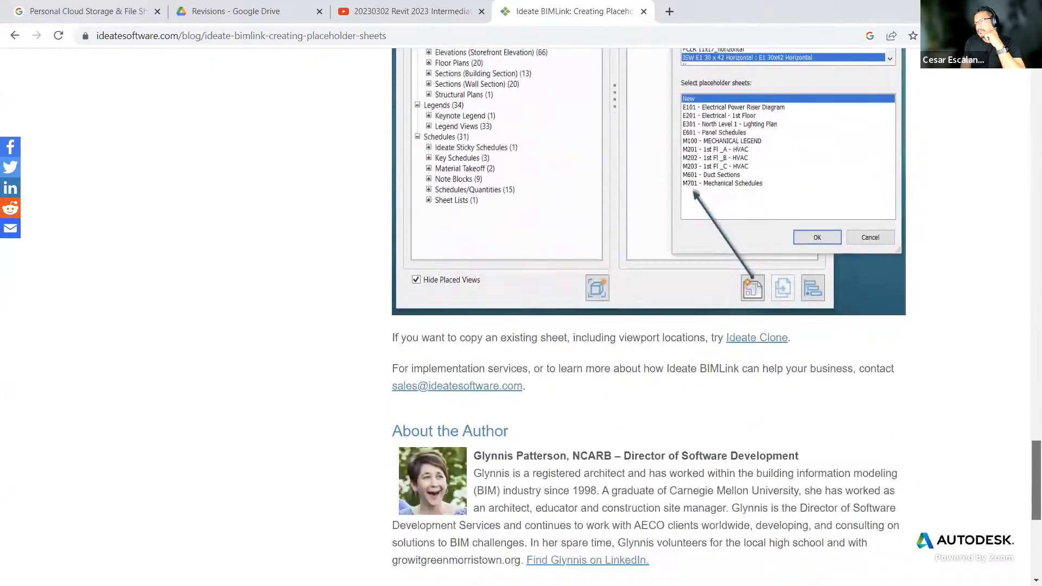
left_click_drag(1036, 486, 1001, 66)
left_click(643, 12)
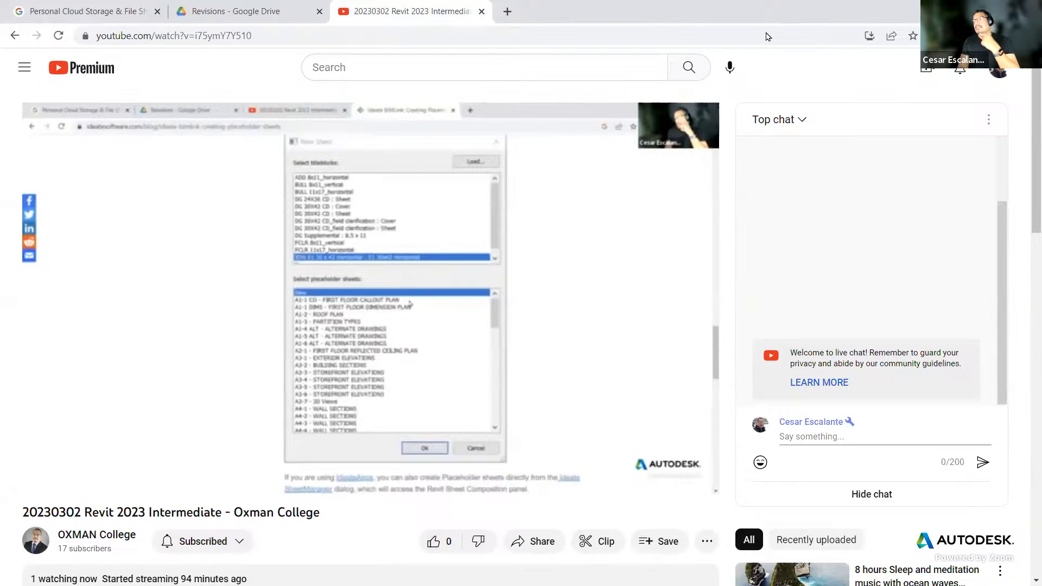
key("alt+Tab")
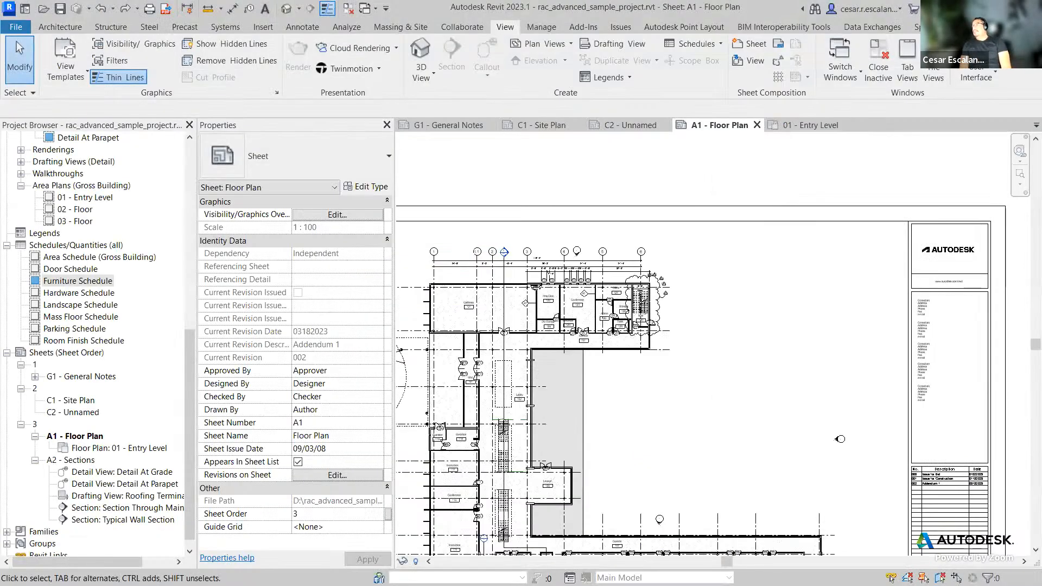